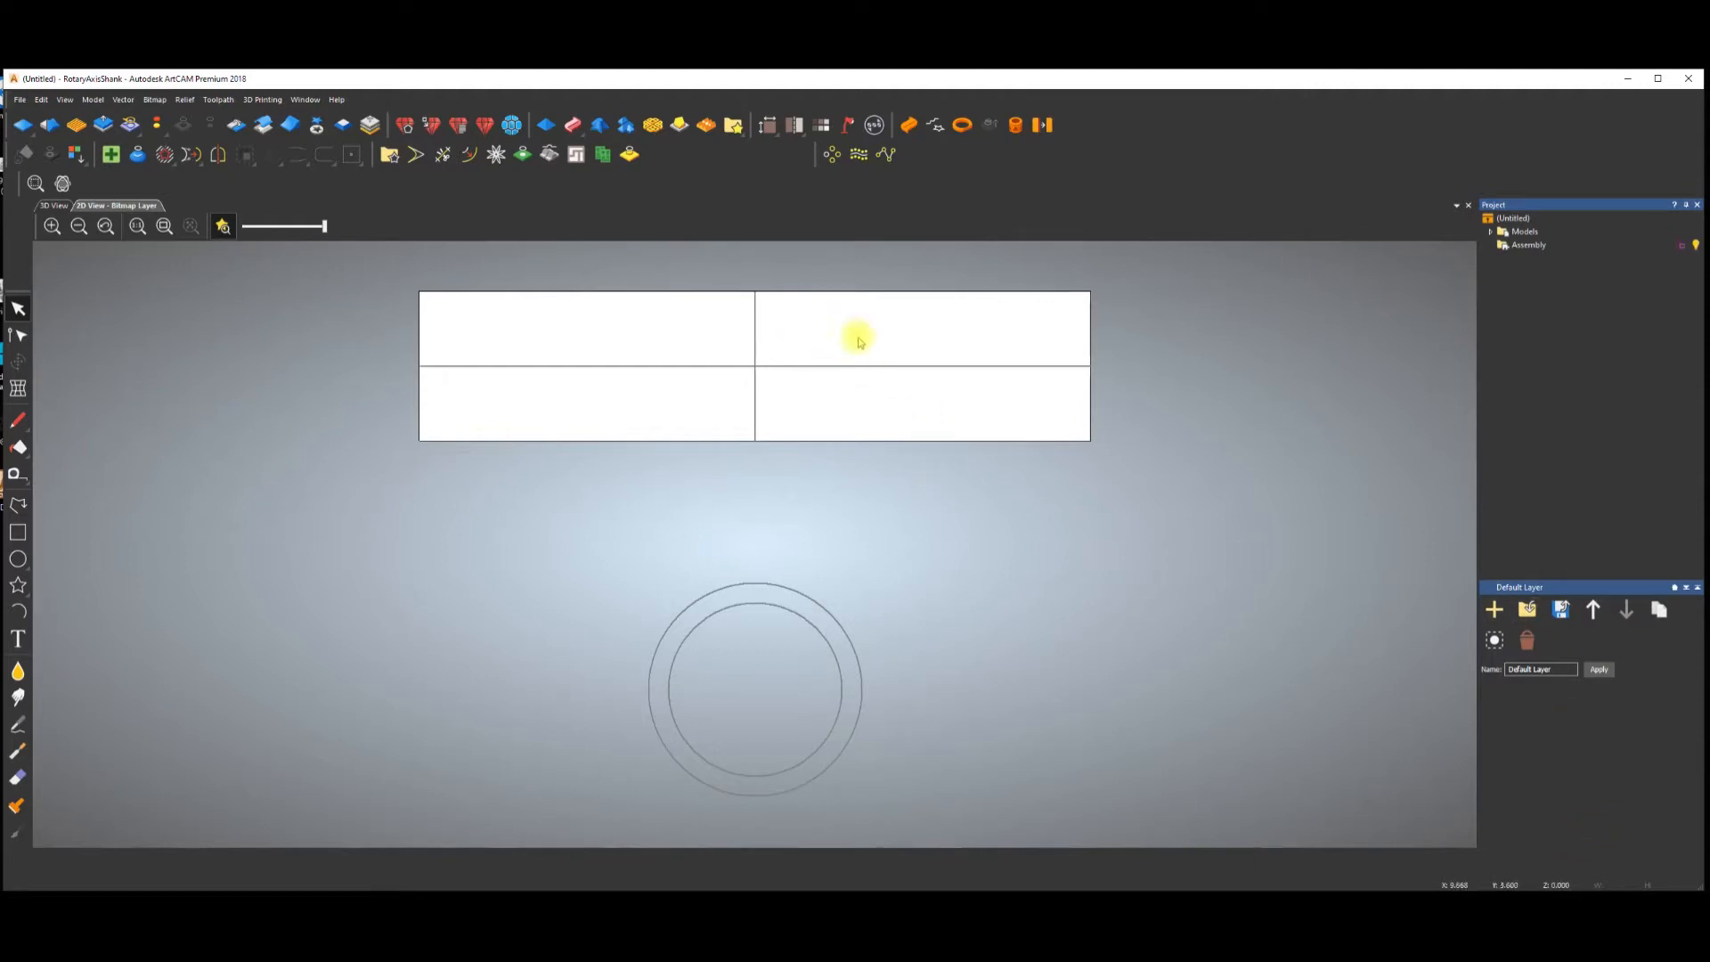
pyautogui.scroll(-1, 852, 343)
pyautogui.scroll(1, 793, 439)
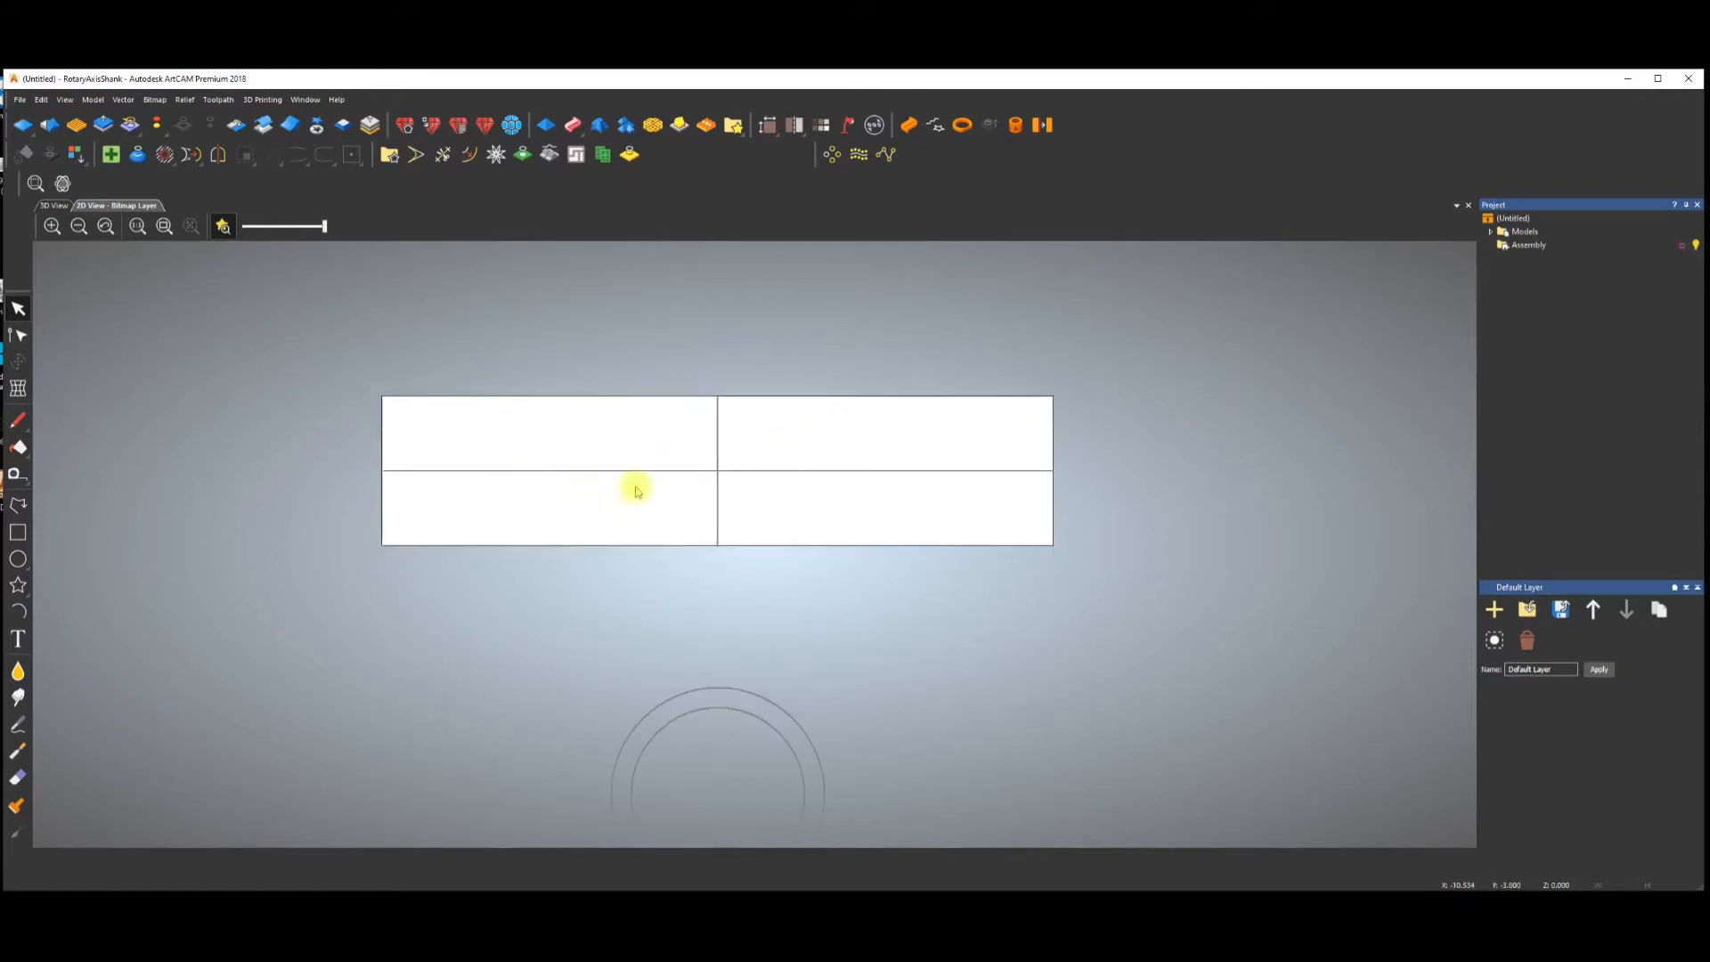
pyautogui.scroll(-1, 807, 525)
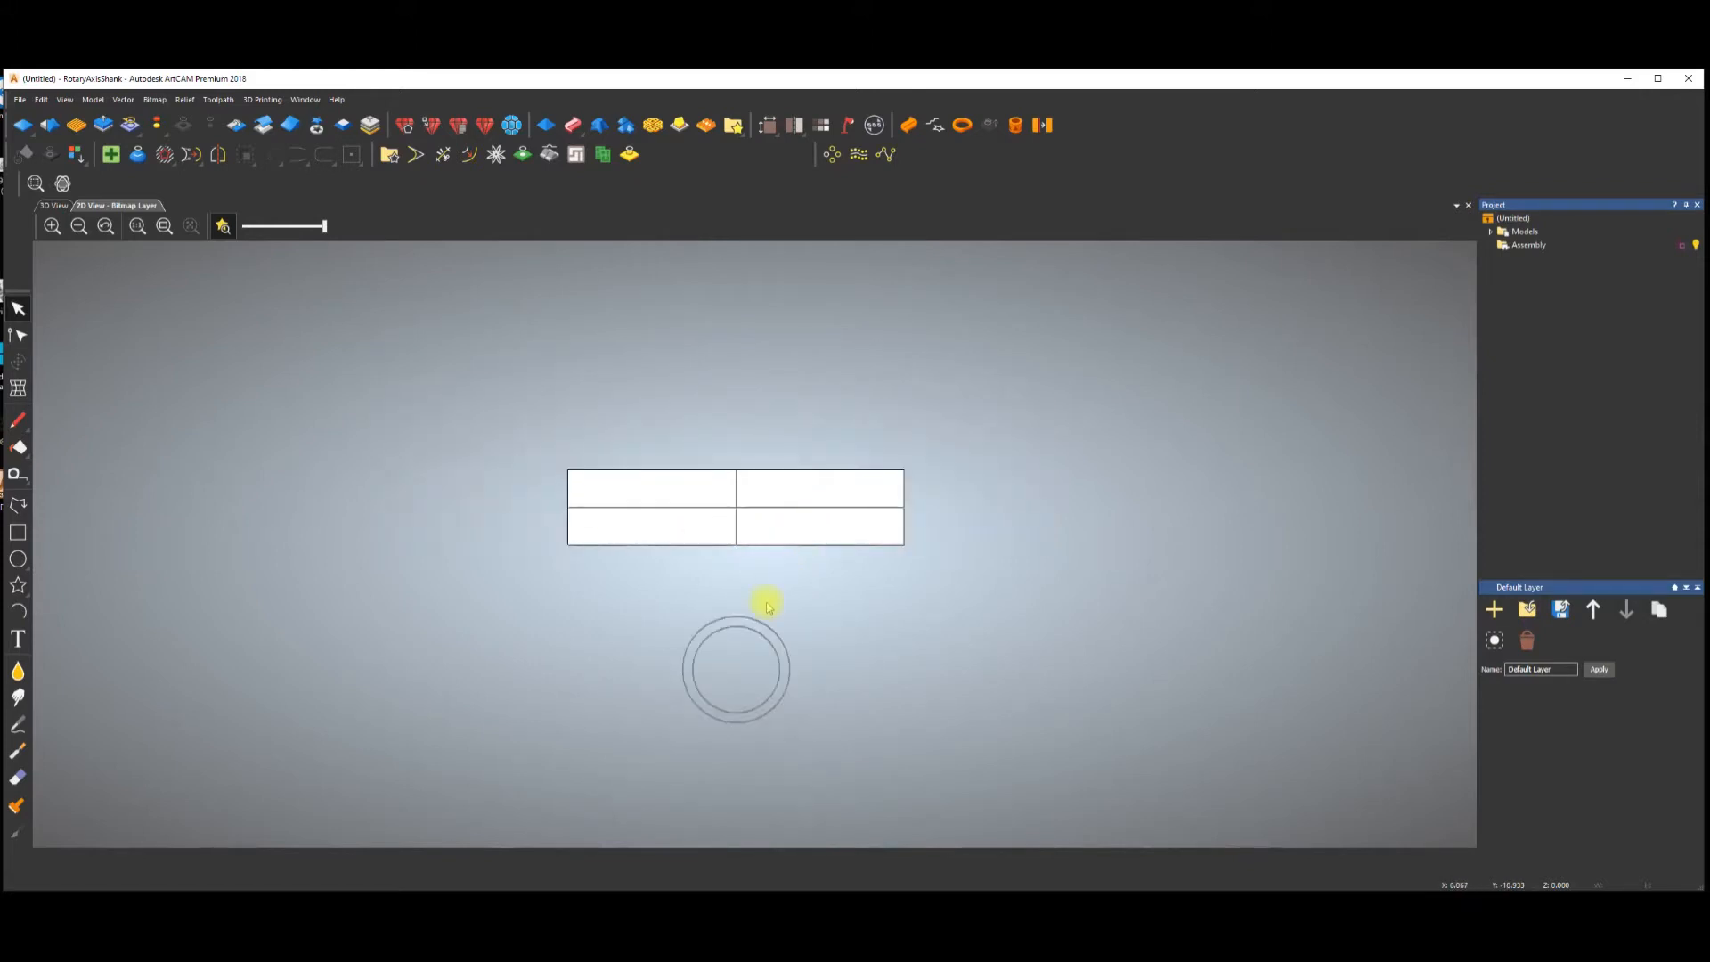
pyautogui.click(775, 636)
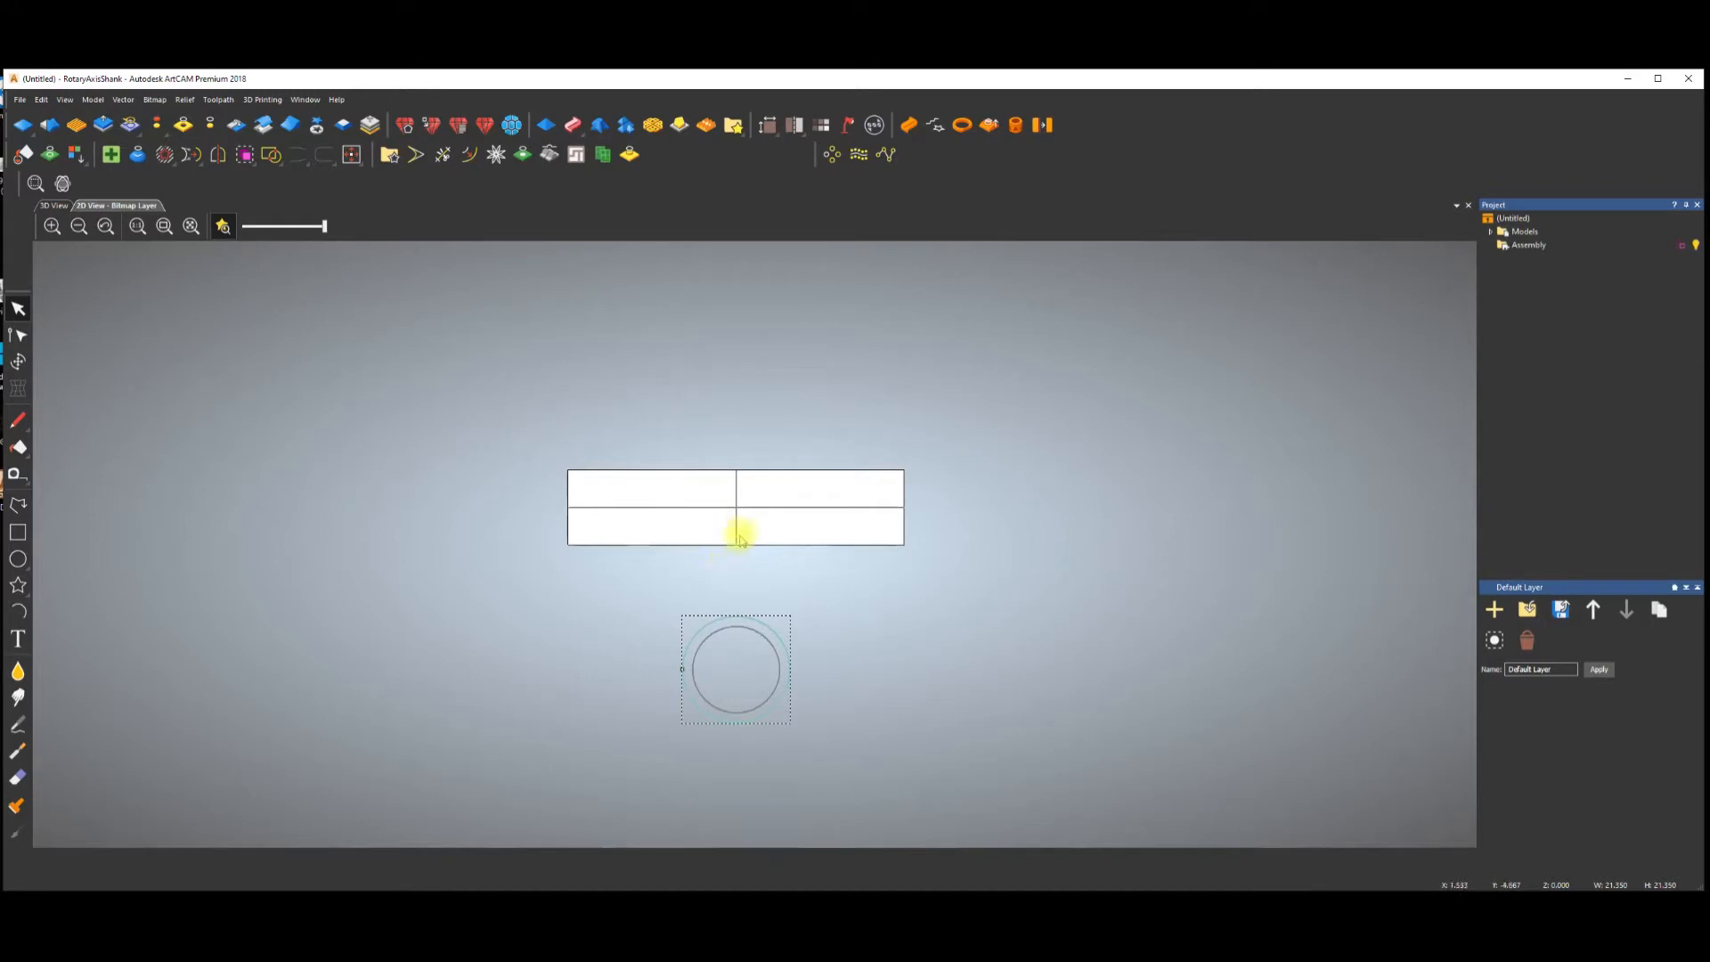
pyautogui.scroll(1, 723, 516)
pyautogui.click(802, 470)
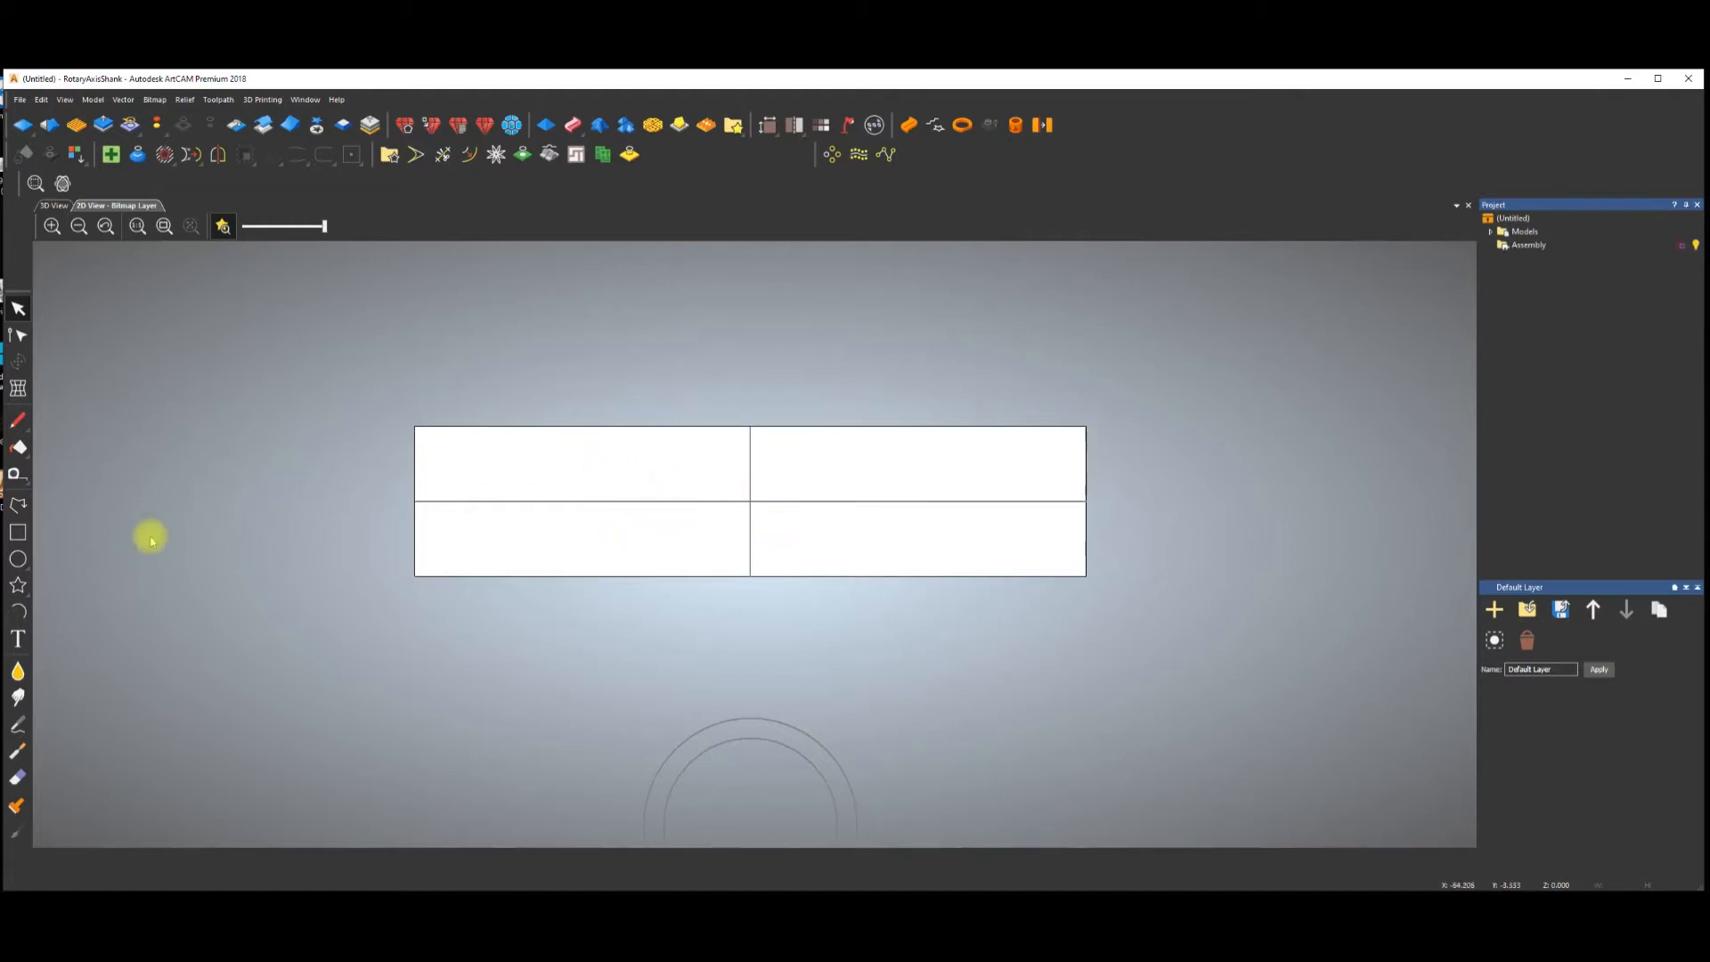
# Create a circle with a 6.5 mm diameter near the crossing of the model's centrelines.
pyautogui.click(16, 561)
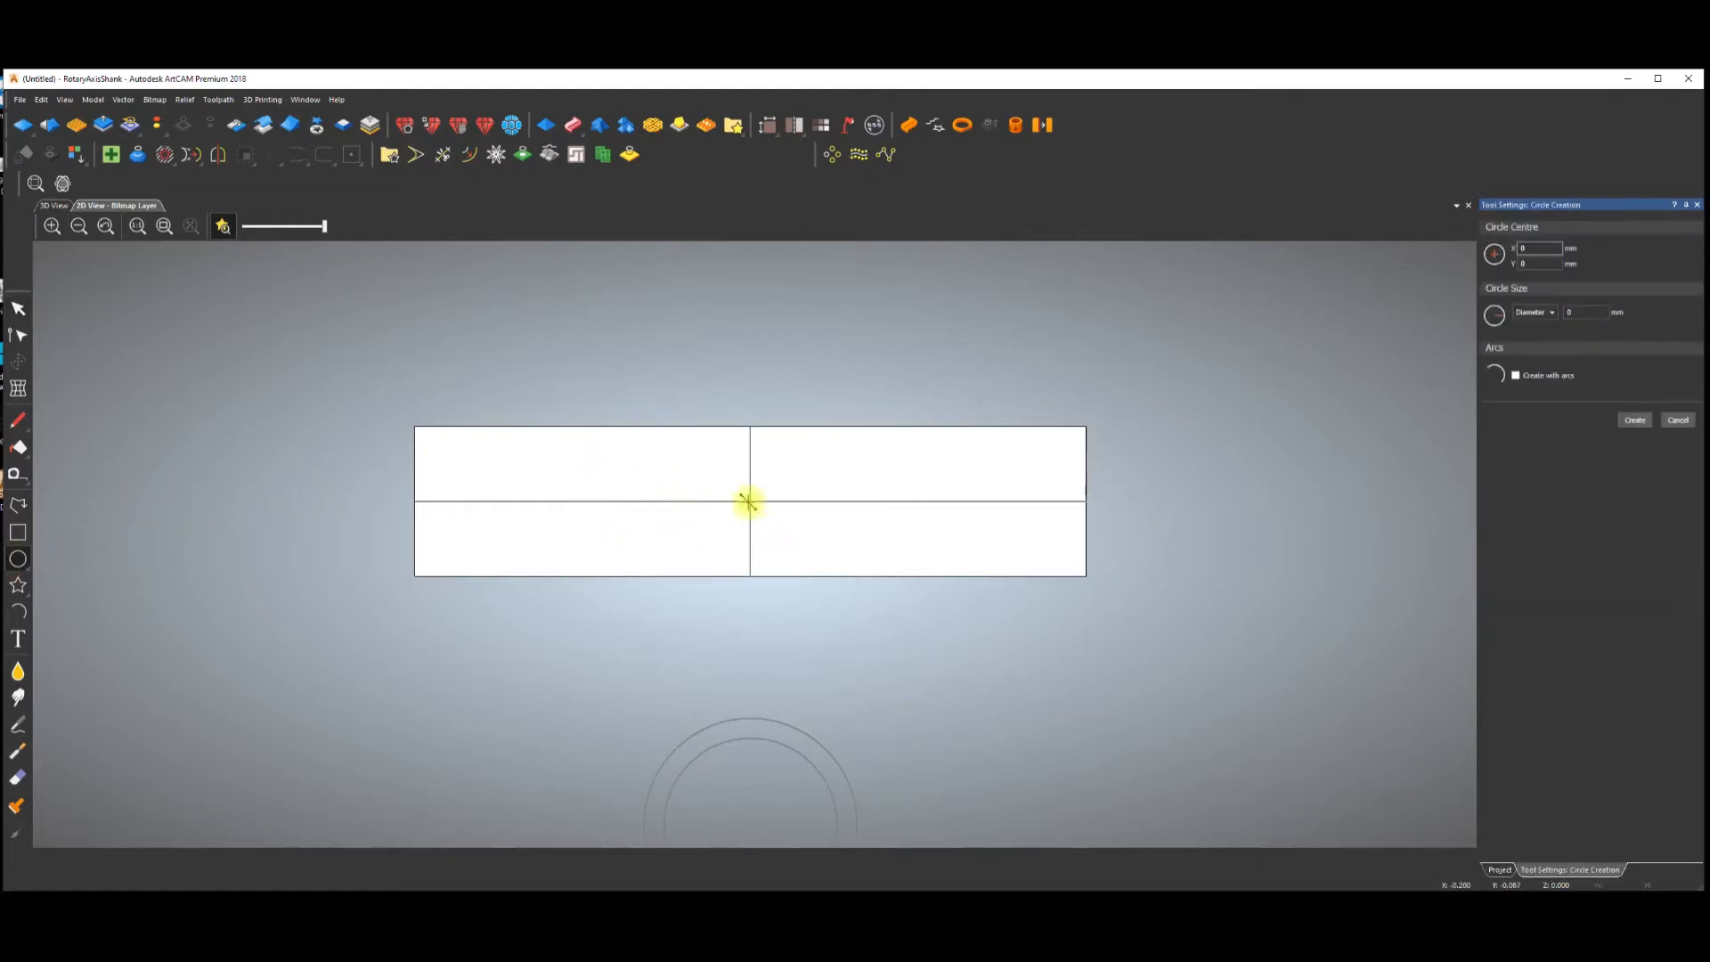
pyautogui.moveTo(763, 527); pyautogui.dragTo(778, 522)
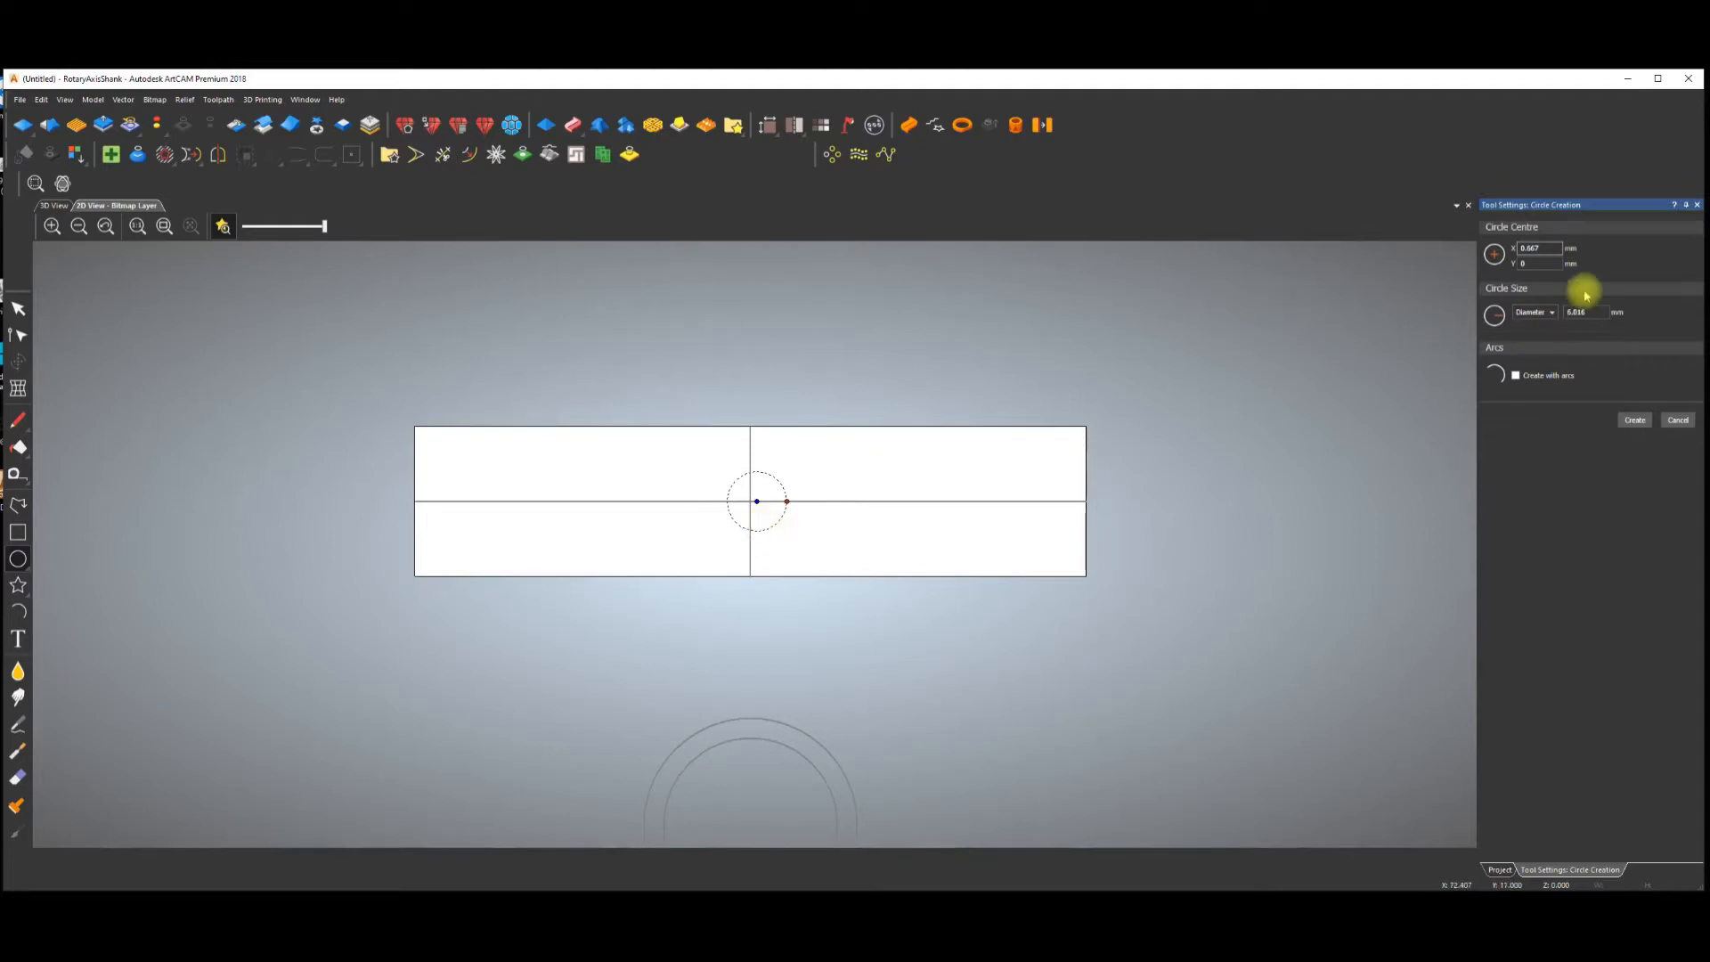
pyautogui.doubleClick(1589, 312)
pyautogui.write('6.5')
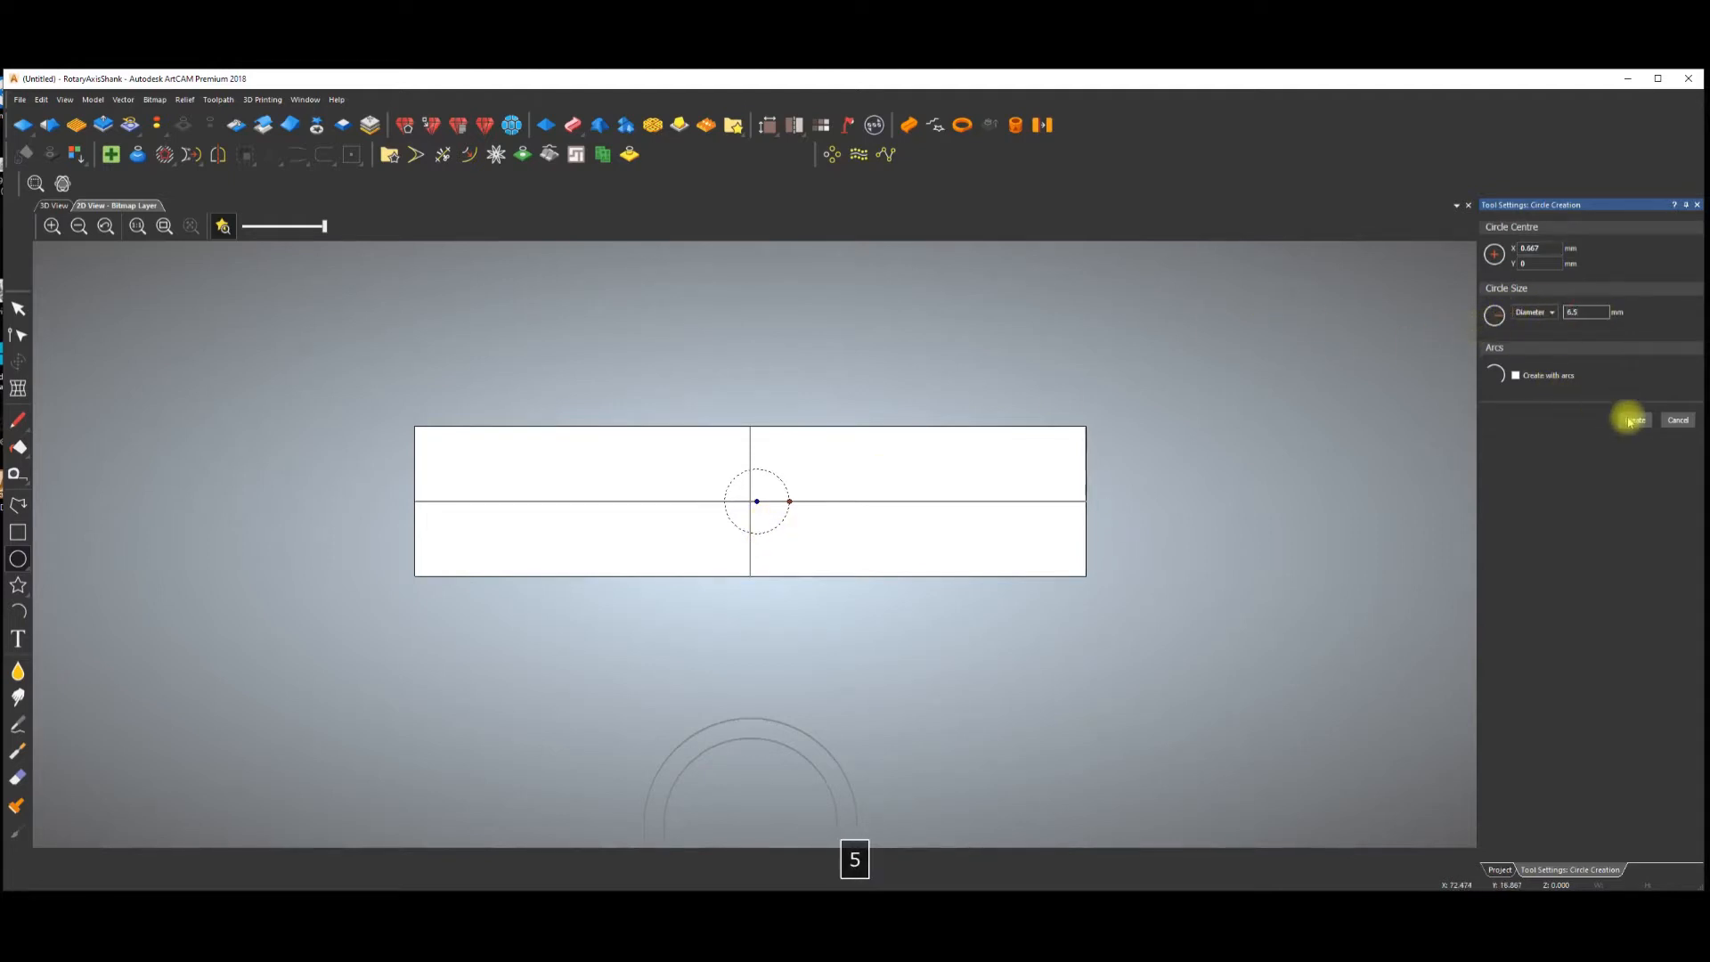
pyautogui.click(1634, 419)
pyautogui.press('Escape')
# Centre the 6.5 mm circle on the crossing of the model's centrelines.
pyautogui.click(786, 488)
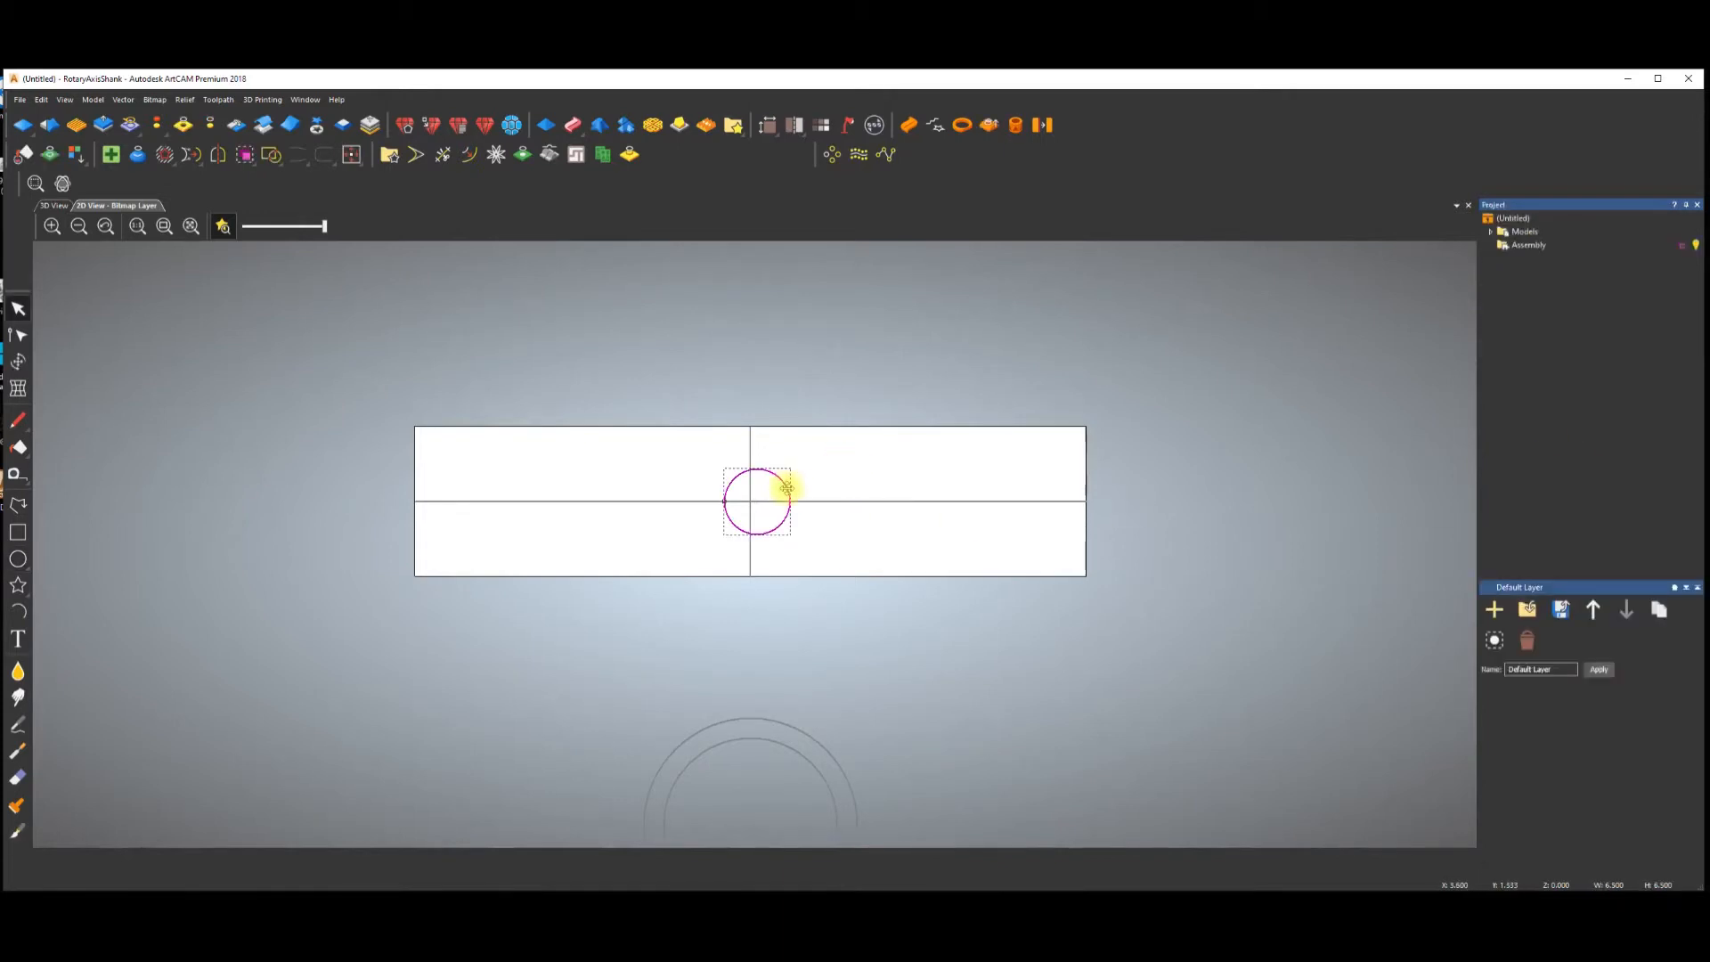
pyautogui.click(54, 205)
pyautogui.click(120, 207)
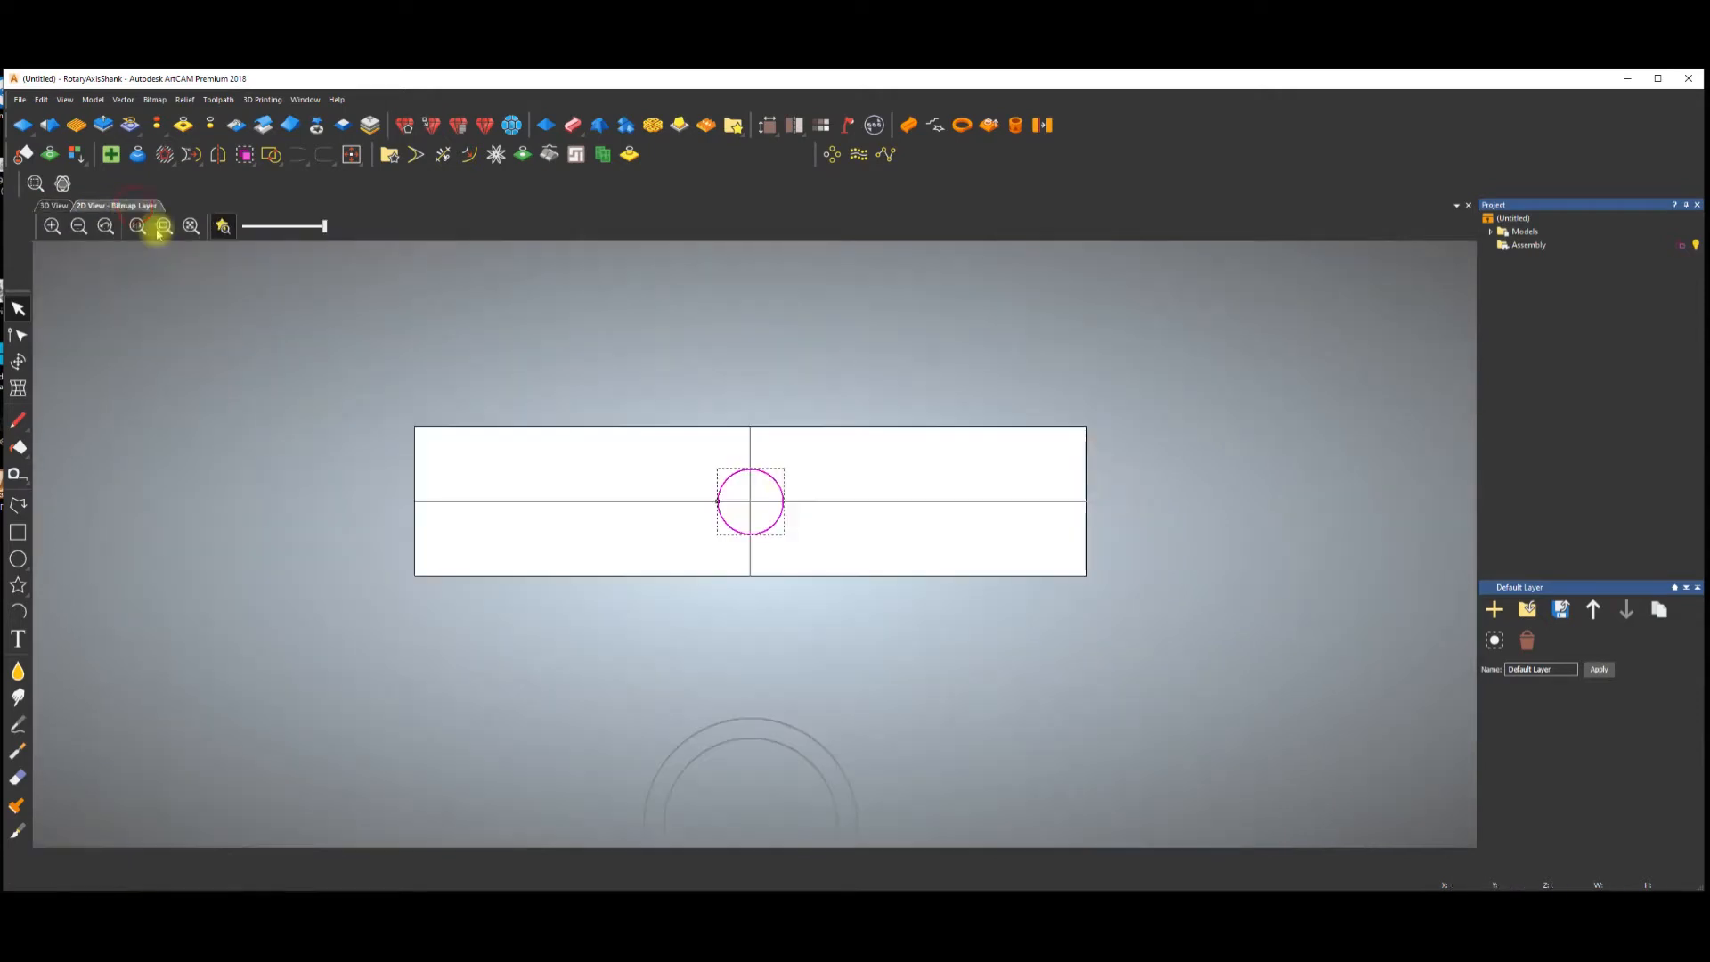
pyautogui.scroll(2, 748, 504)
pyautogui.scroll(-1, 793, 476)
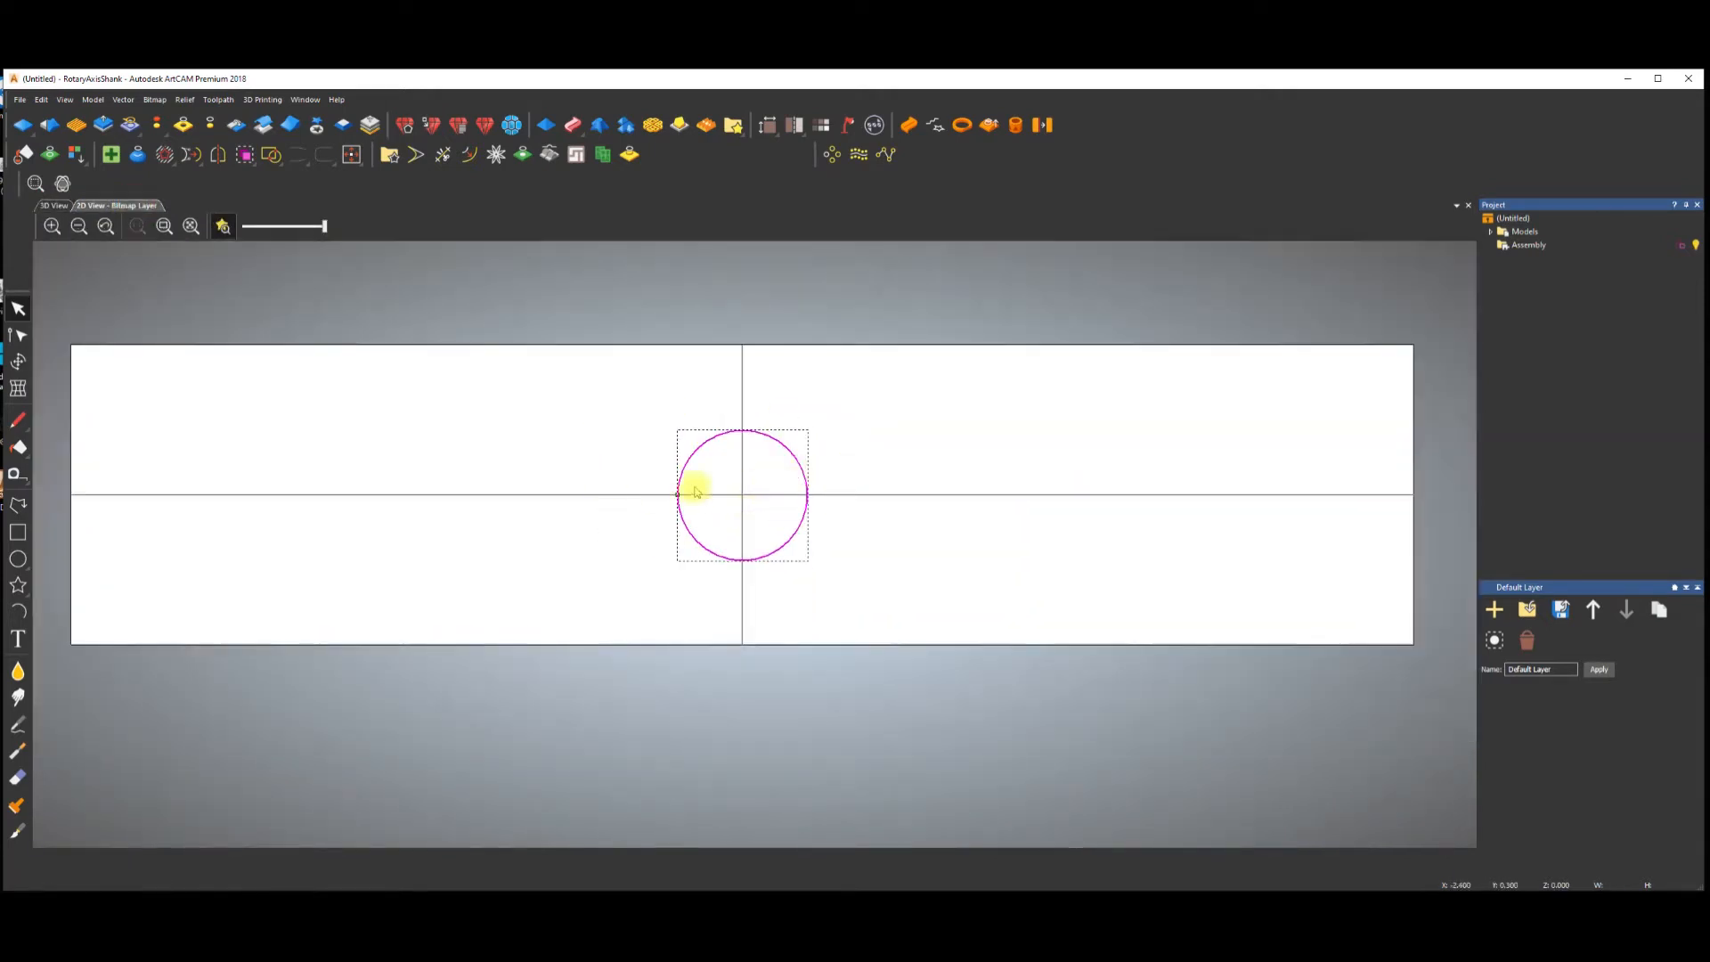
pyautogui.scroll(-1, 719, 485)
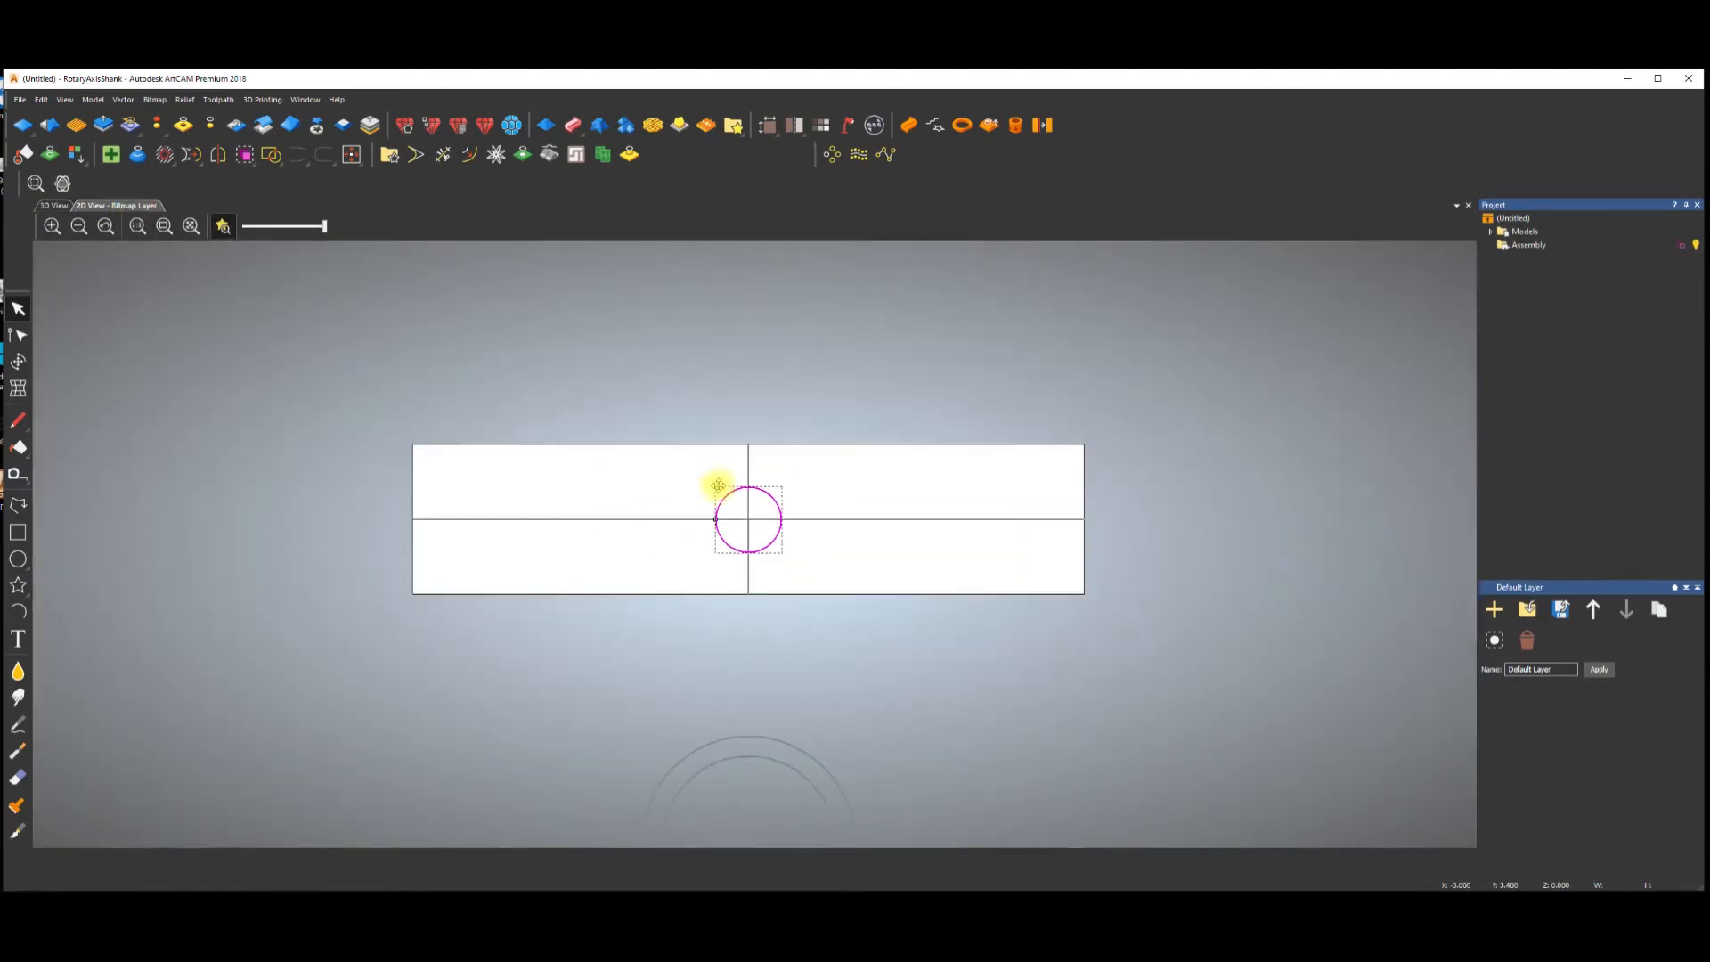
# Draw a polyline from the circle's top point down to the horizontal centreline at about X -17.9 mm, then along it past the model's left edge.
pyautogui.click(20, 505)
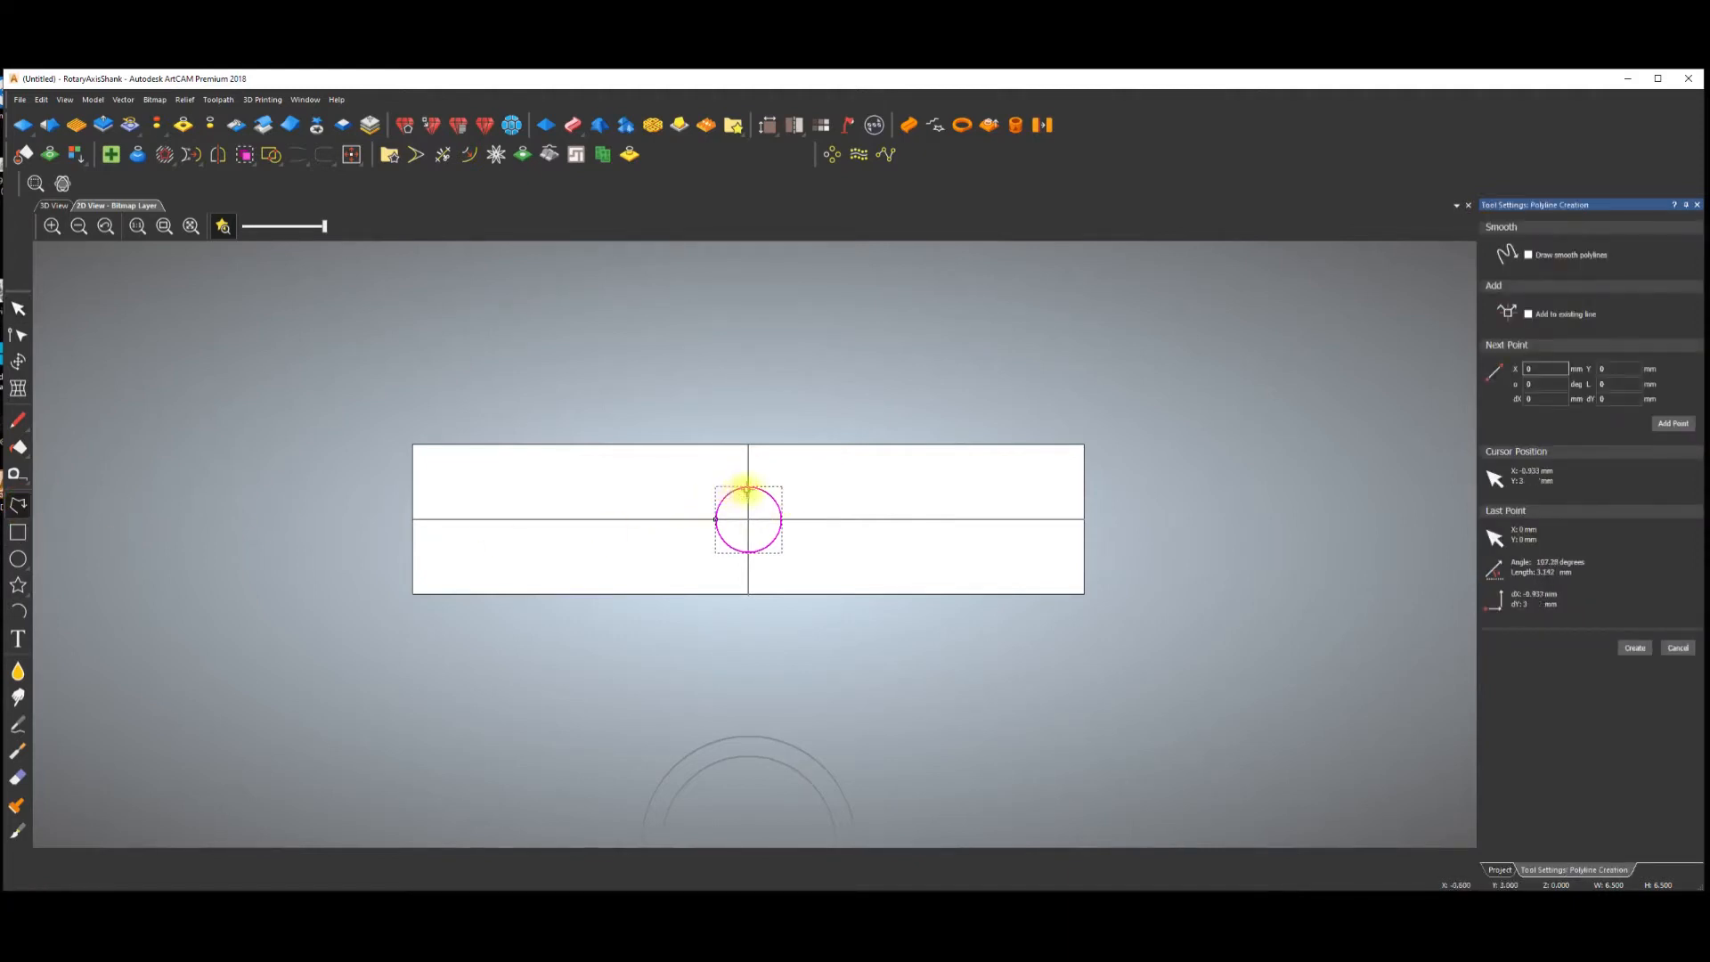
pyautogui.click(749, 487)
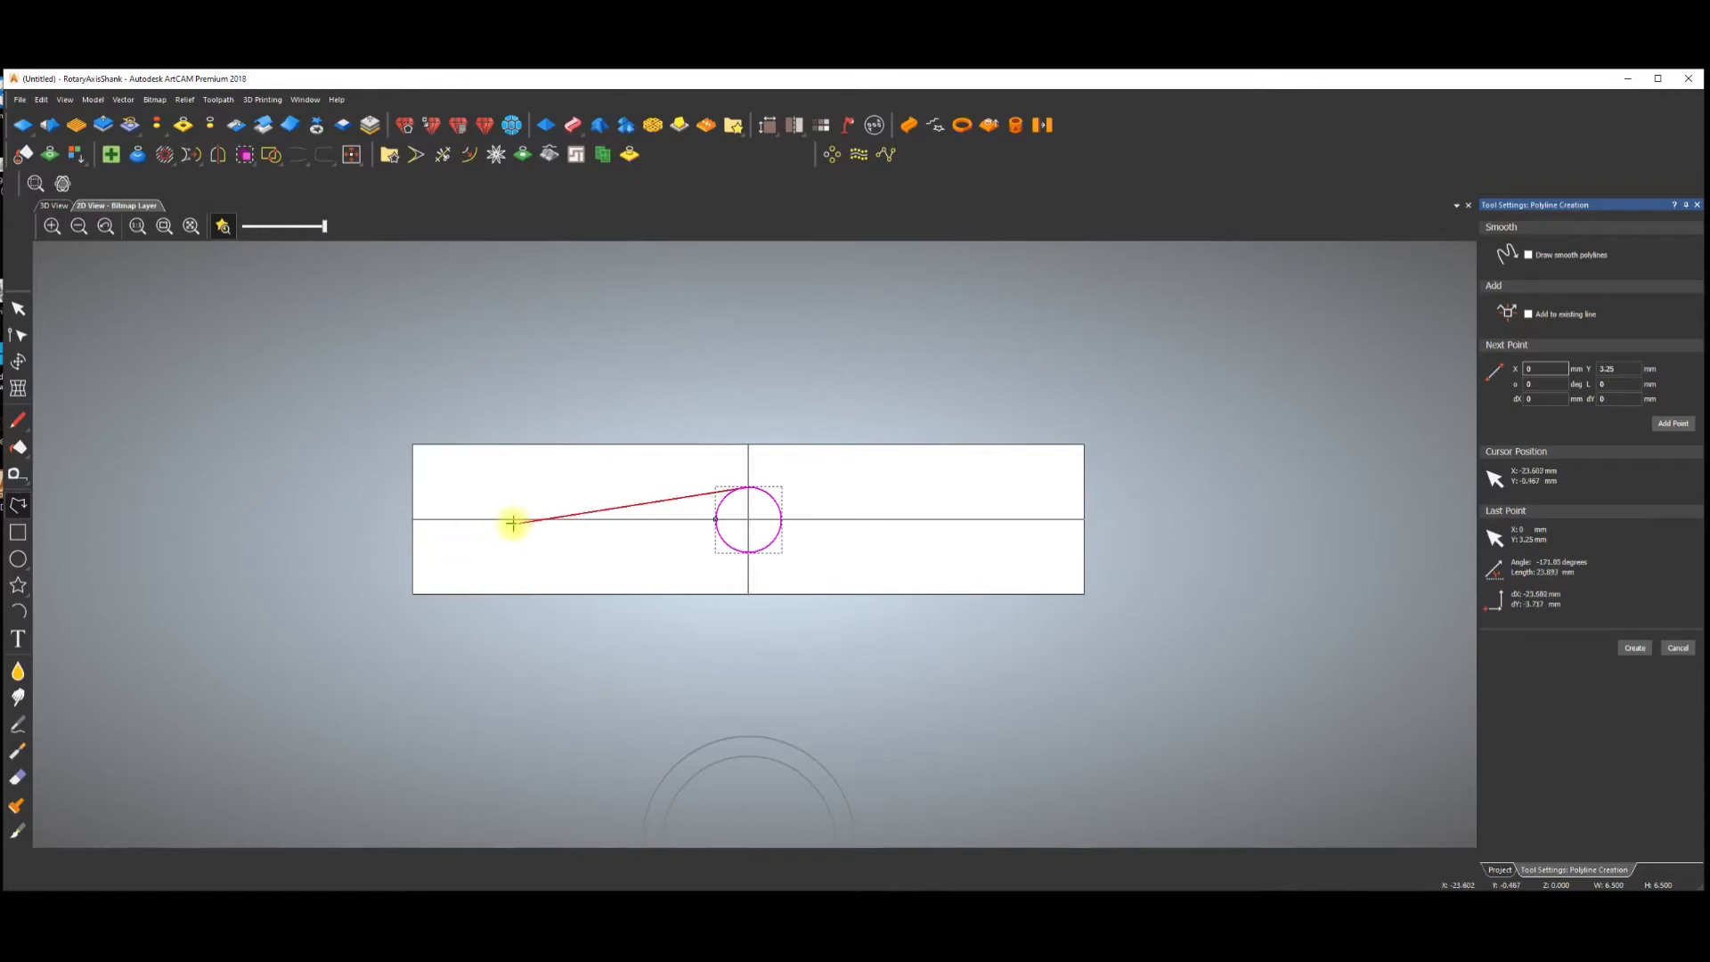
pyautogui.click(570, 518)
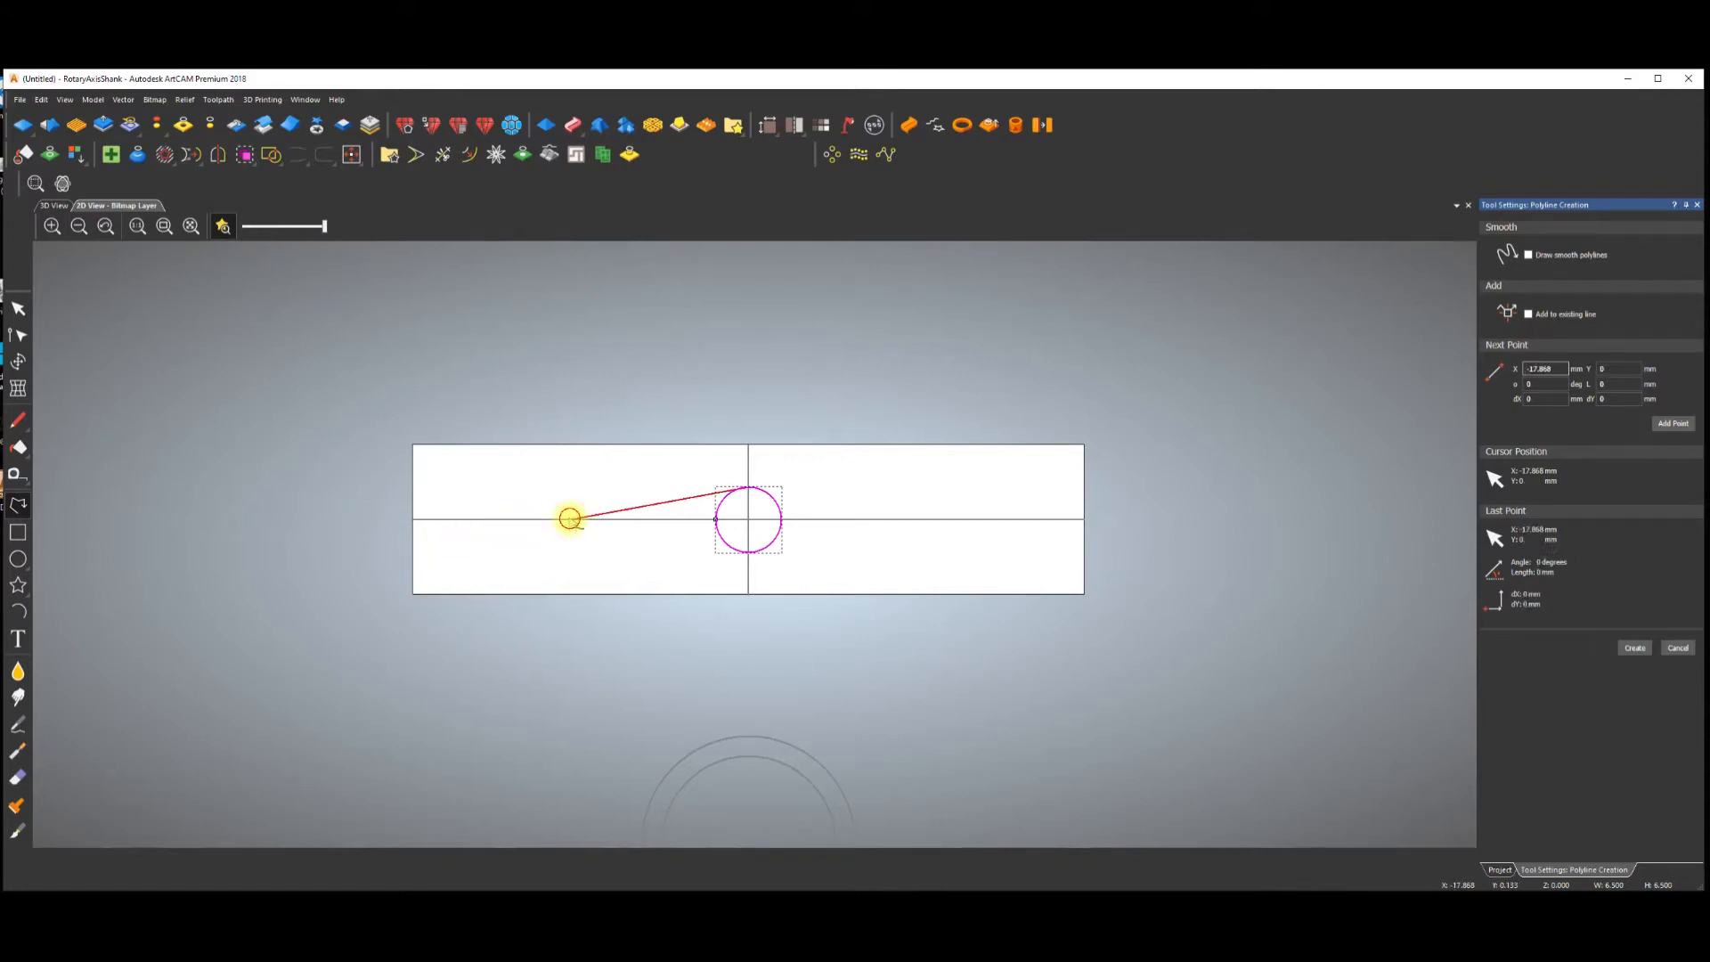
pyautogui.click(390, 518)
pyautogui.press('Escape')
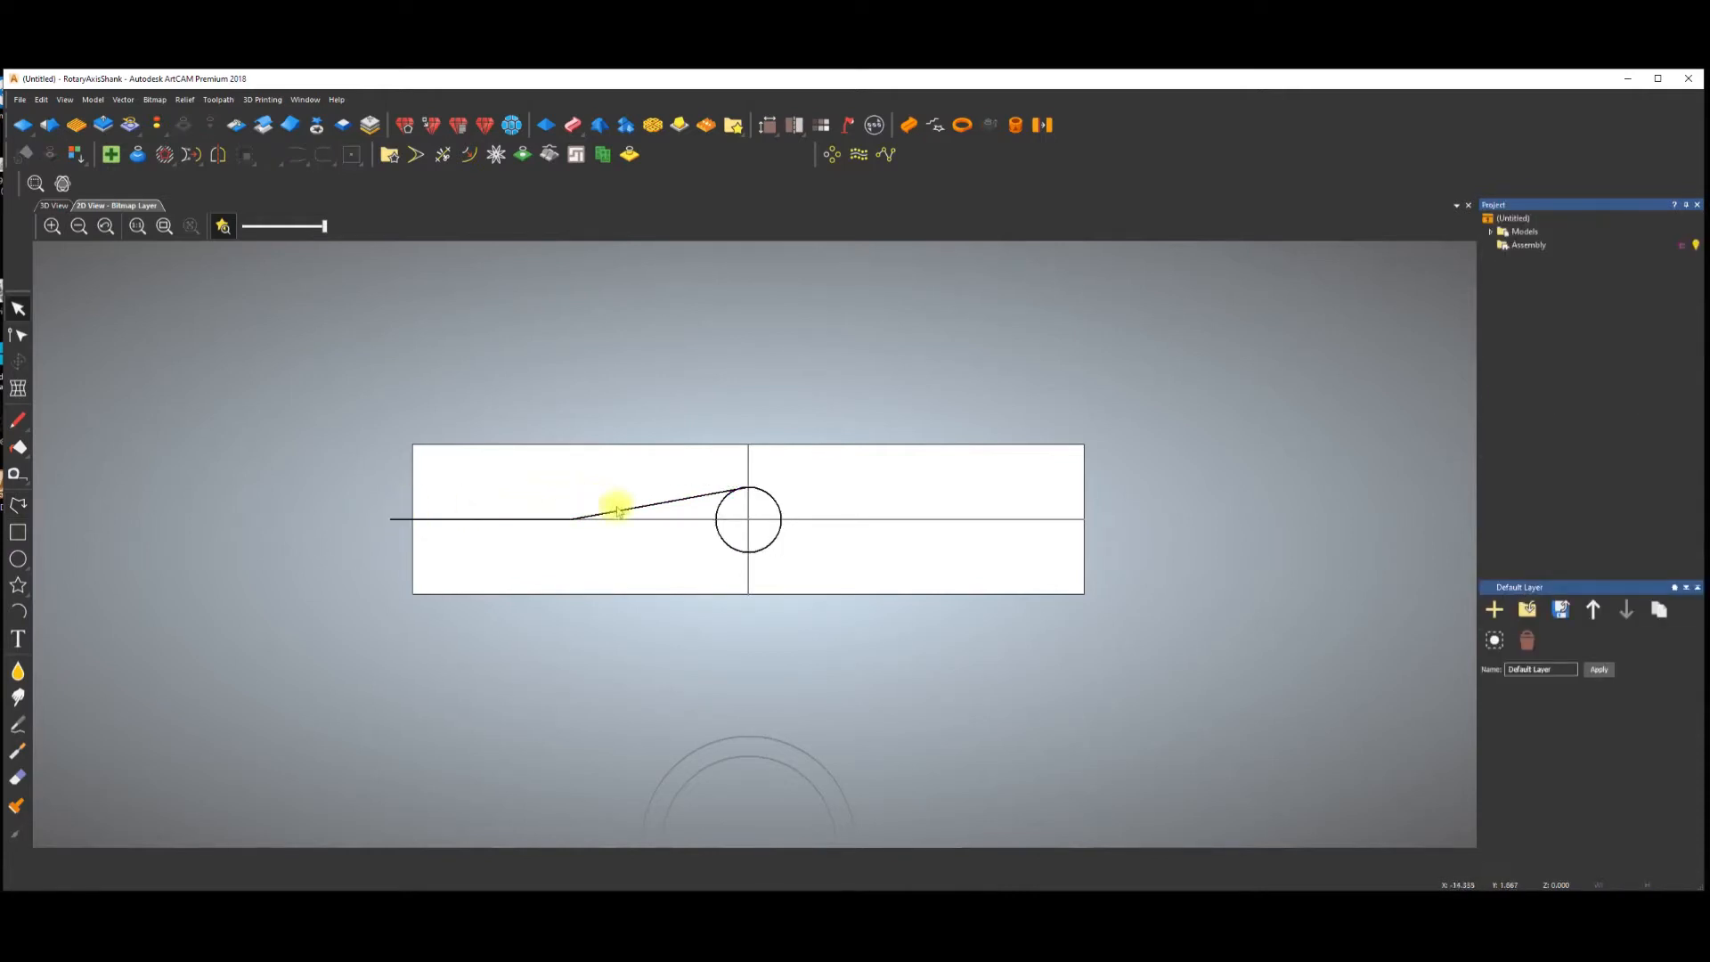
# Convert the polyline's sloping segment to a Bezier curve and bow it upwards with its control handles.
pyautogui.click(636, 510)
pyautogui.scroll(4, 657, 499)
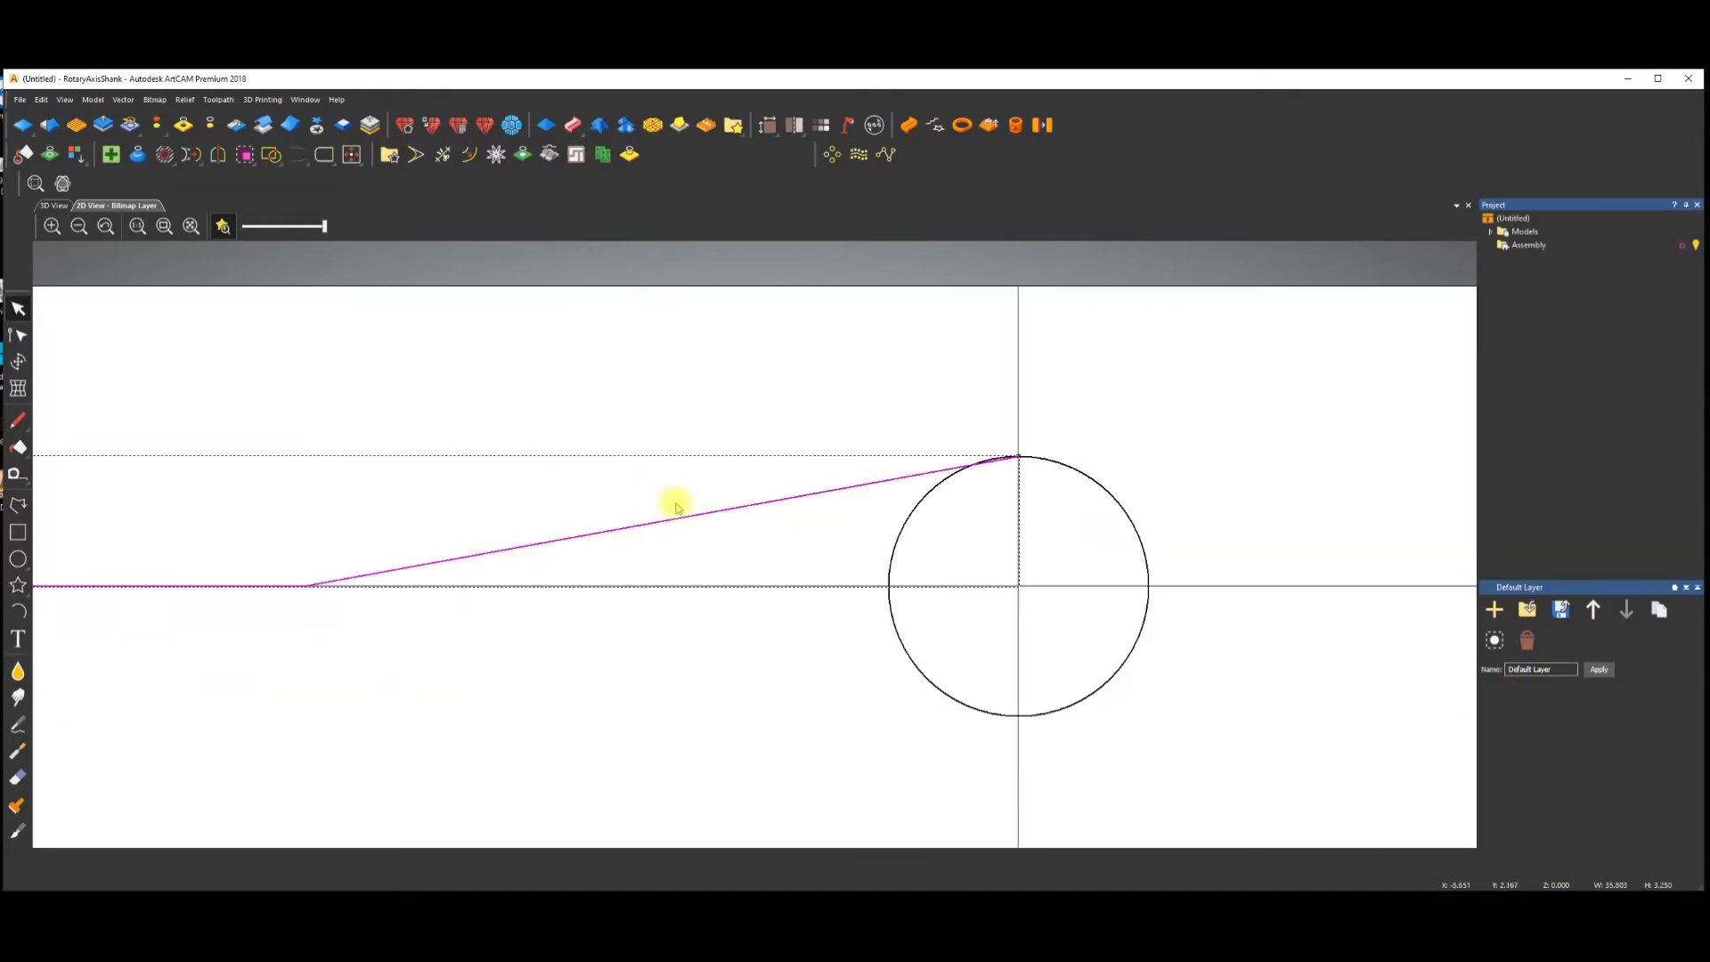
pyautogui.press('n')
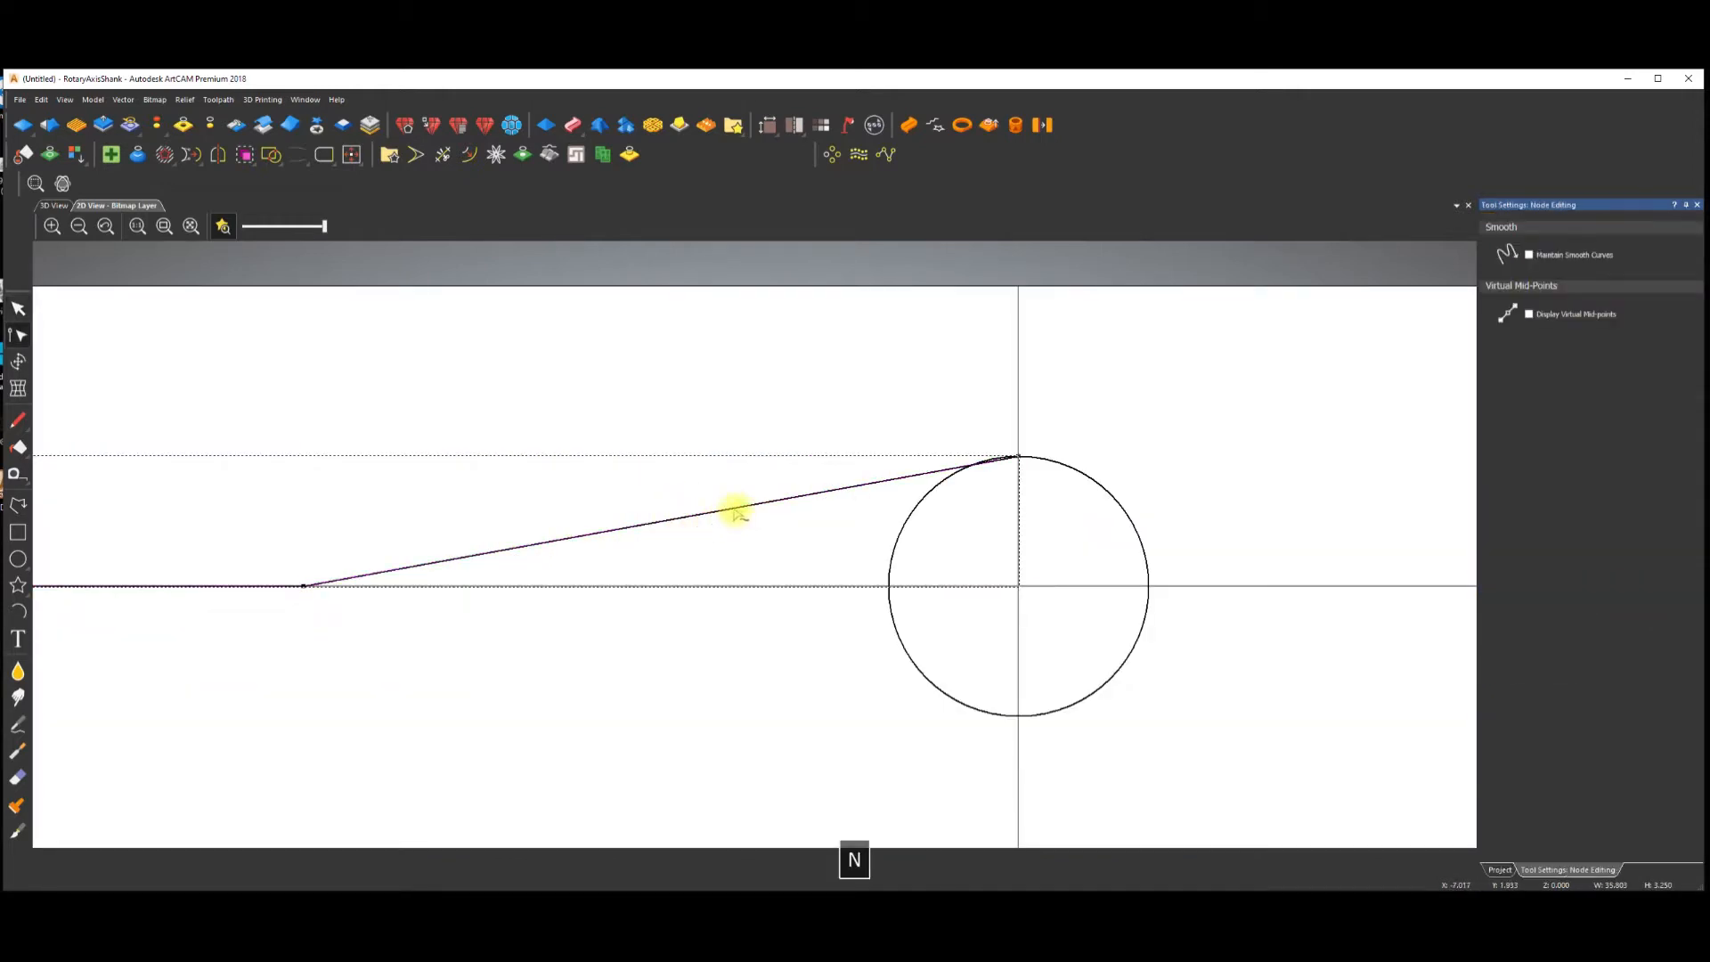
pyautogui.scroll(-4, 730, 535)
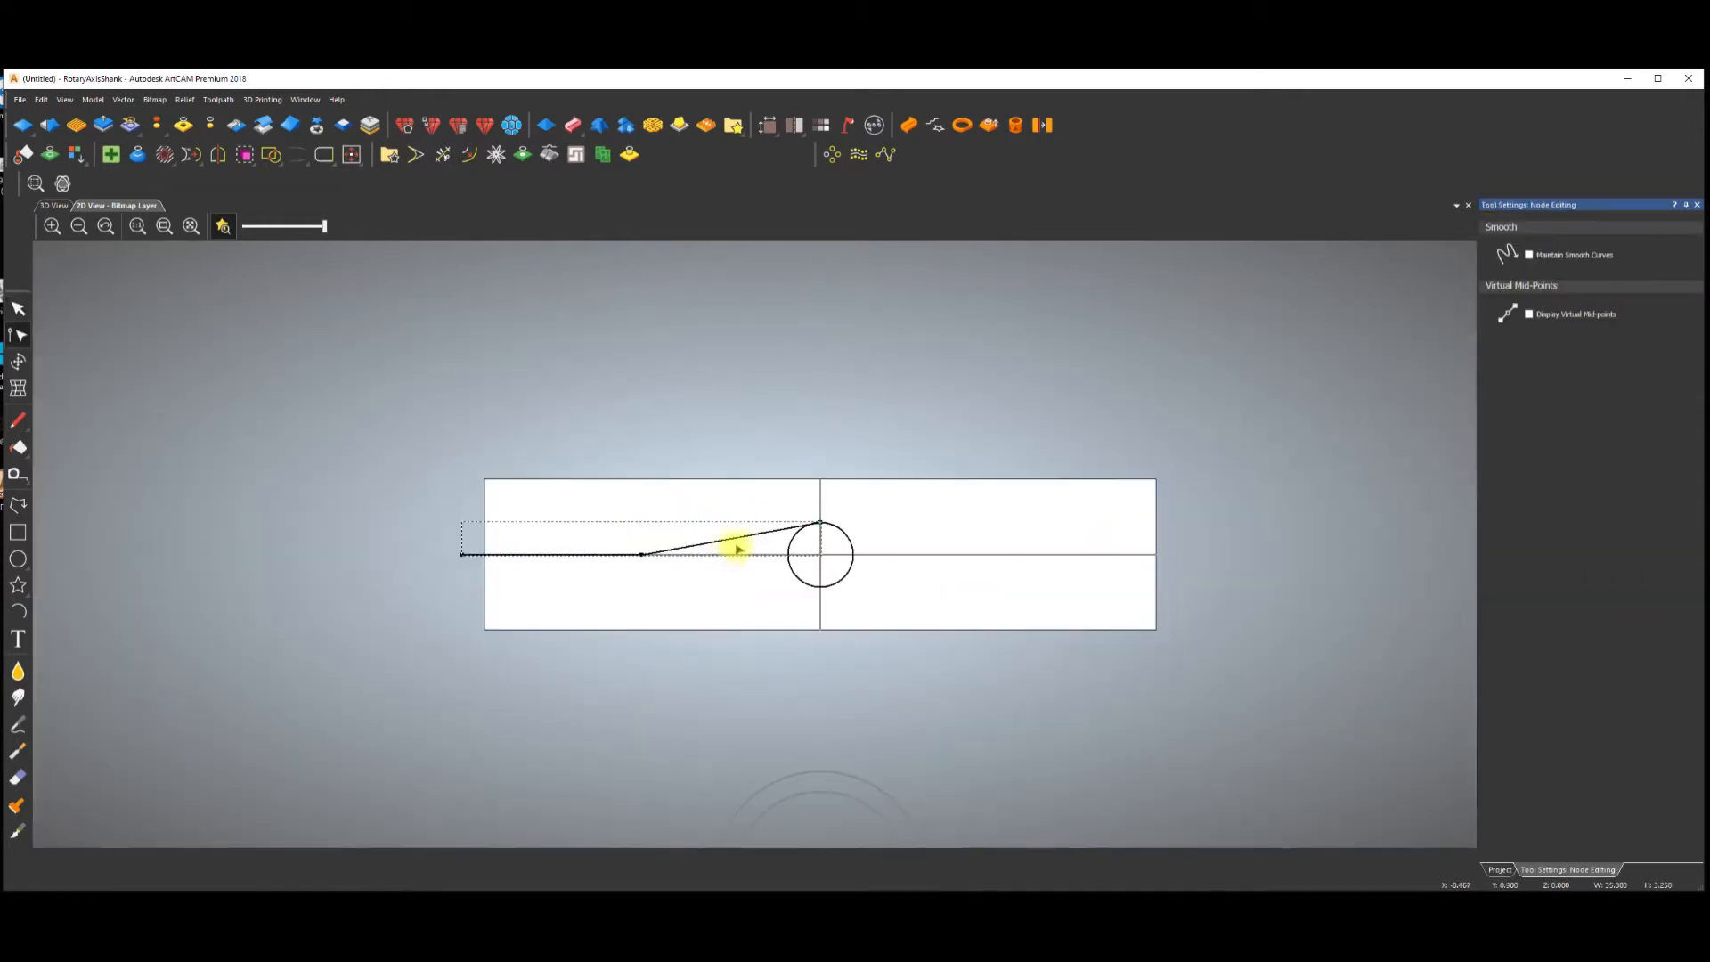
pyautogui.scroll(4, 734, 552)
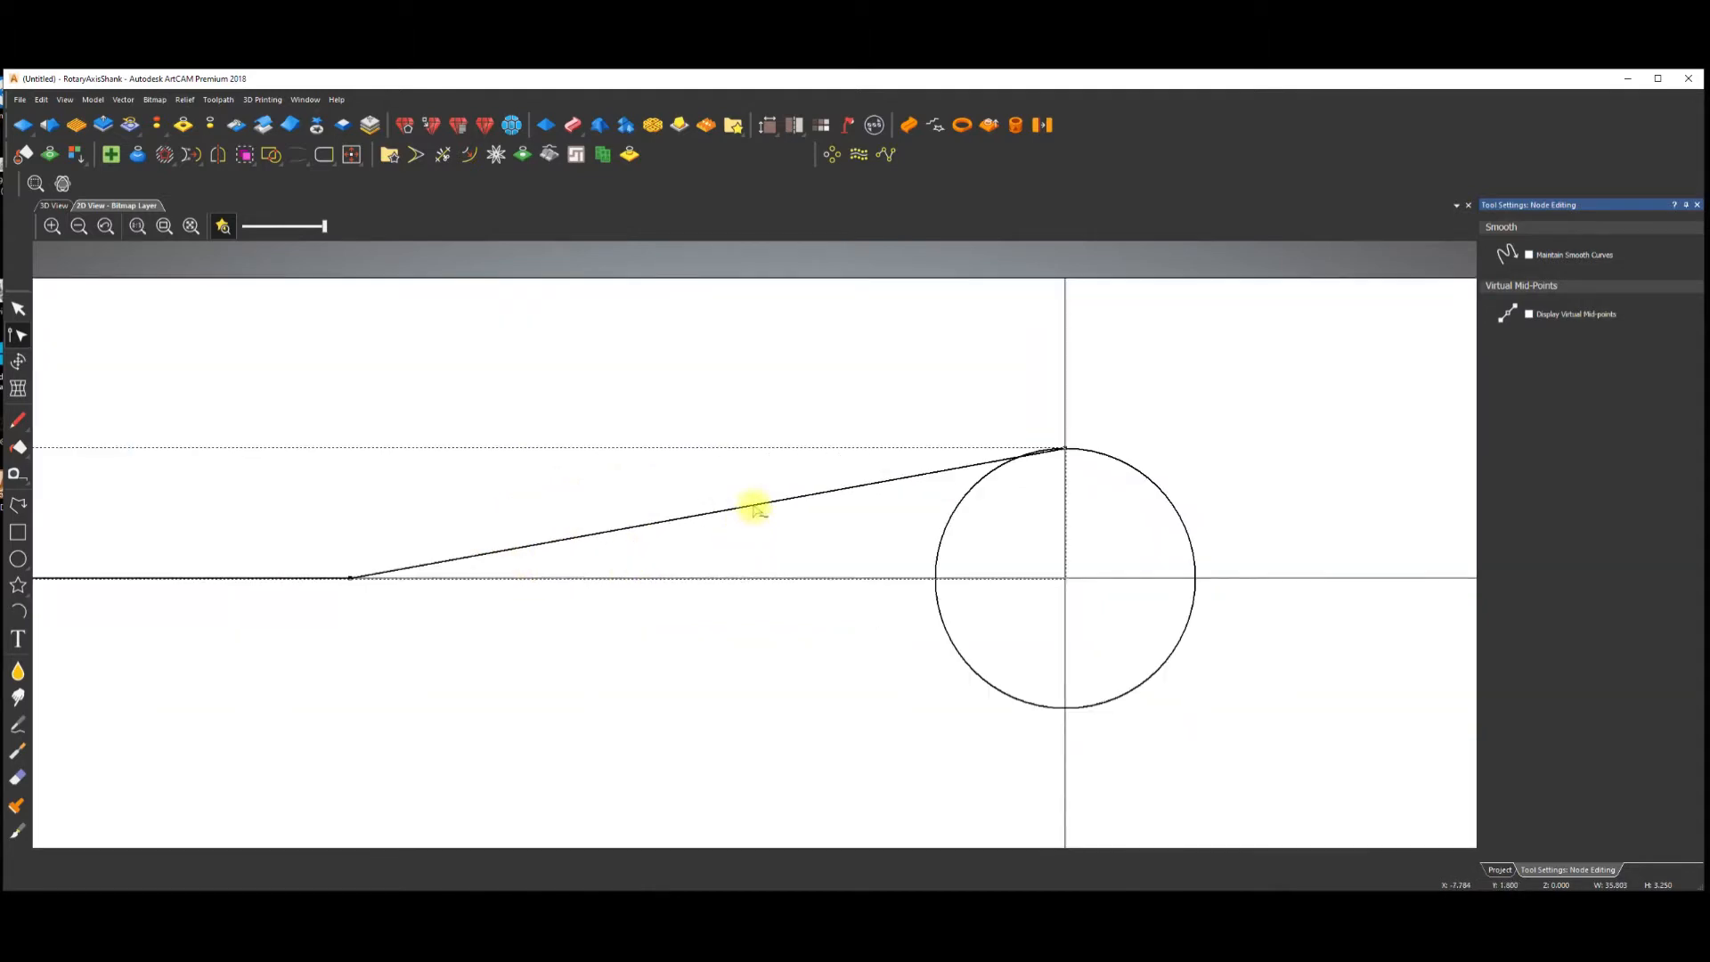
pyautogui.press('b')
pyautogui.moveTo(825, 494); pyautogui.dragTo(792, 366)
pyautogui.moveTo(587, 534); pyautogui.dragTo(591, 481)
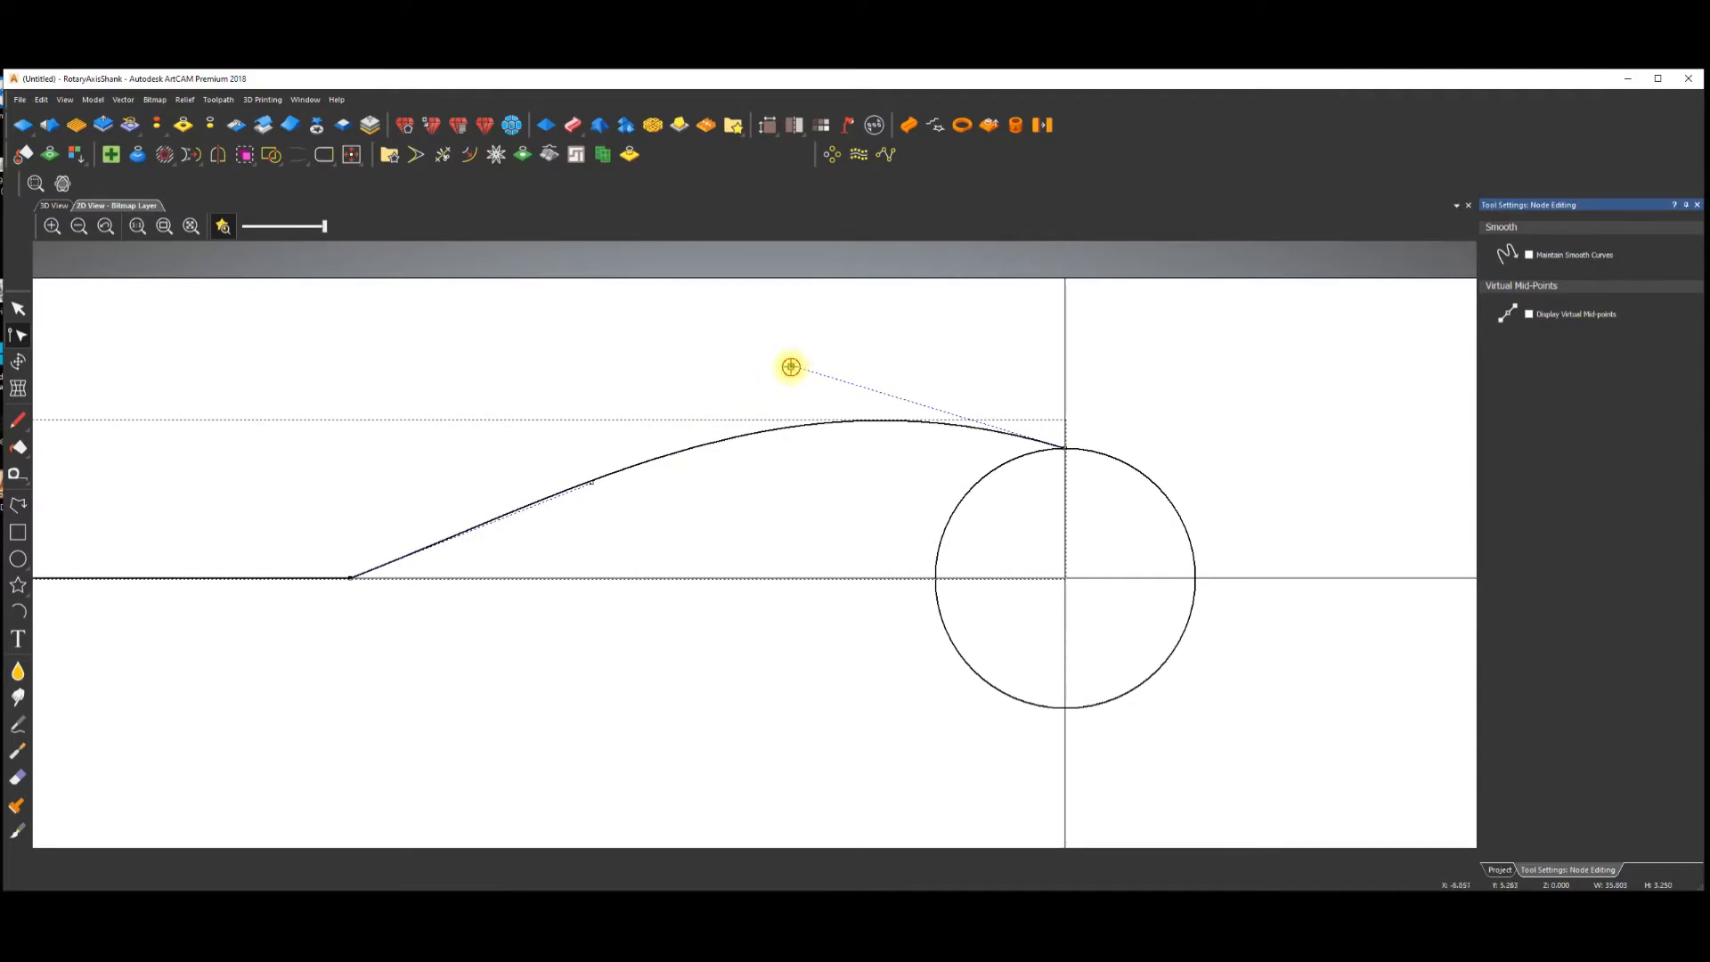
pyautogui.moveTo(792, 367); pyautogui.dragTo(788, 398)
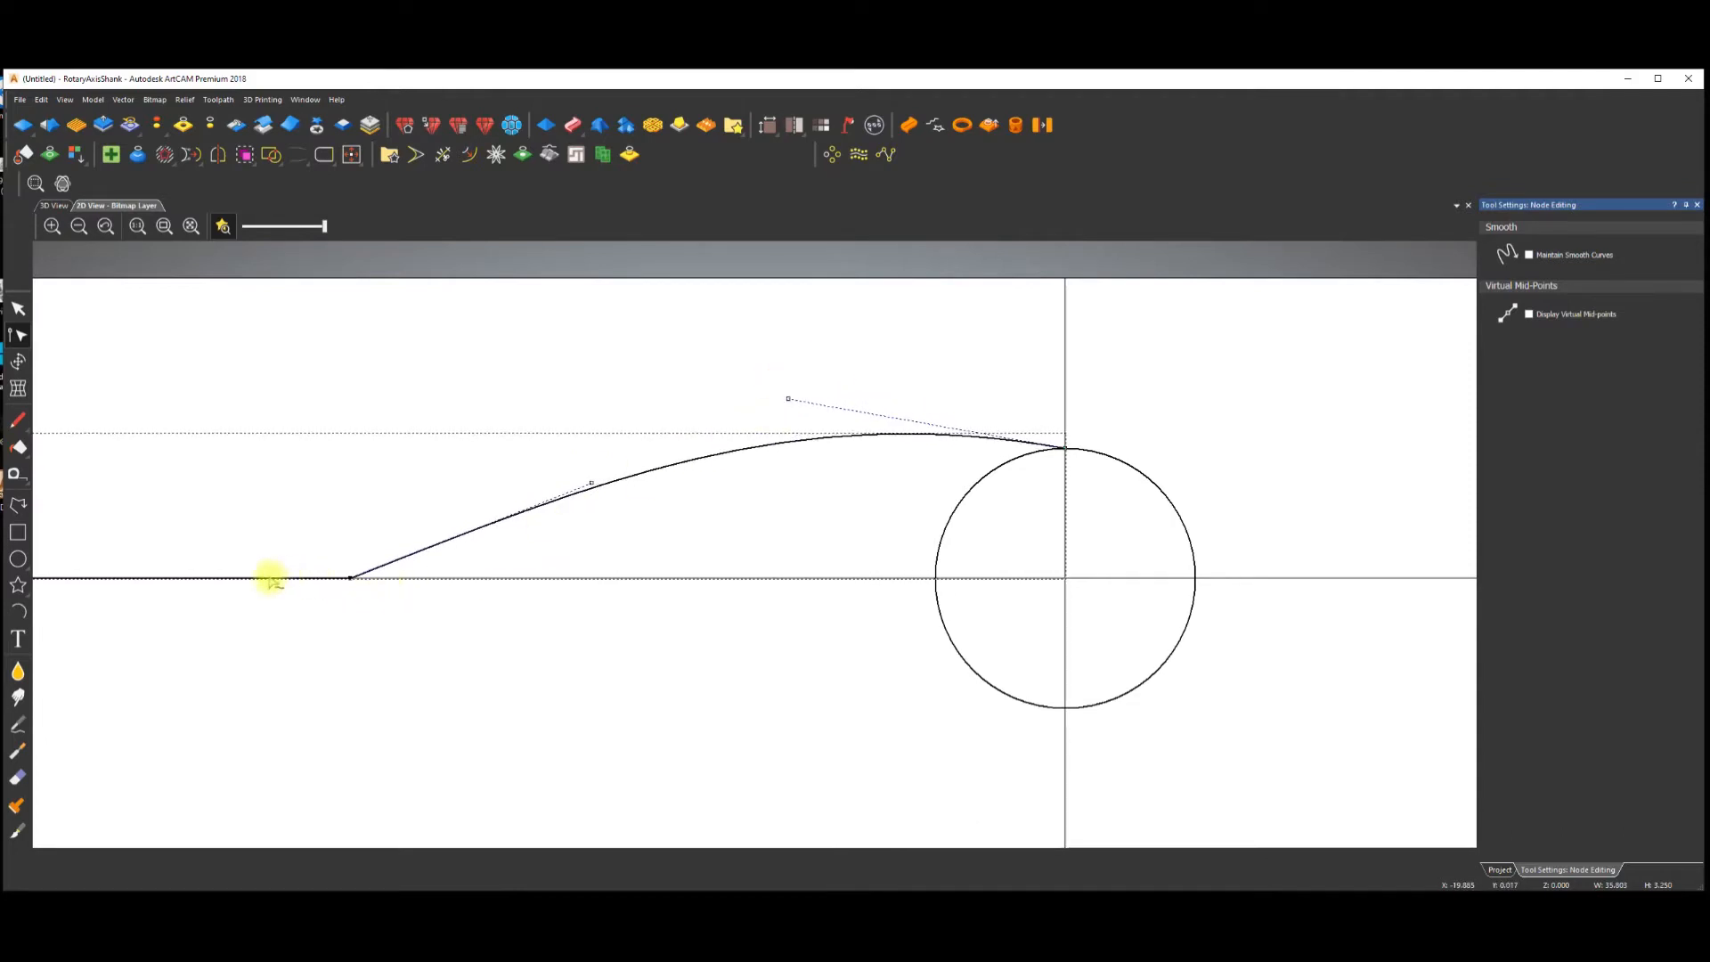
# Move the polyline's corner node along the centreline towards the circle and pull its handle below the line to form an S-shaped curve.
pyautogui.moveTo(351, 577); pyautogui.dragTo(426, 578)
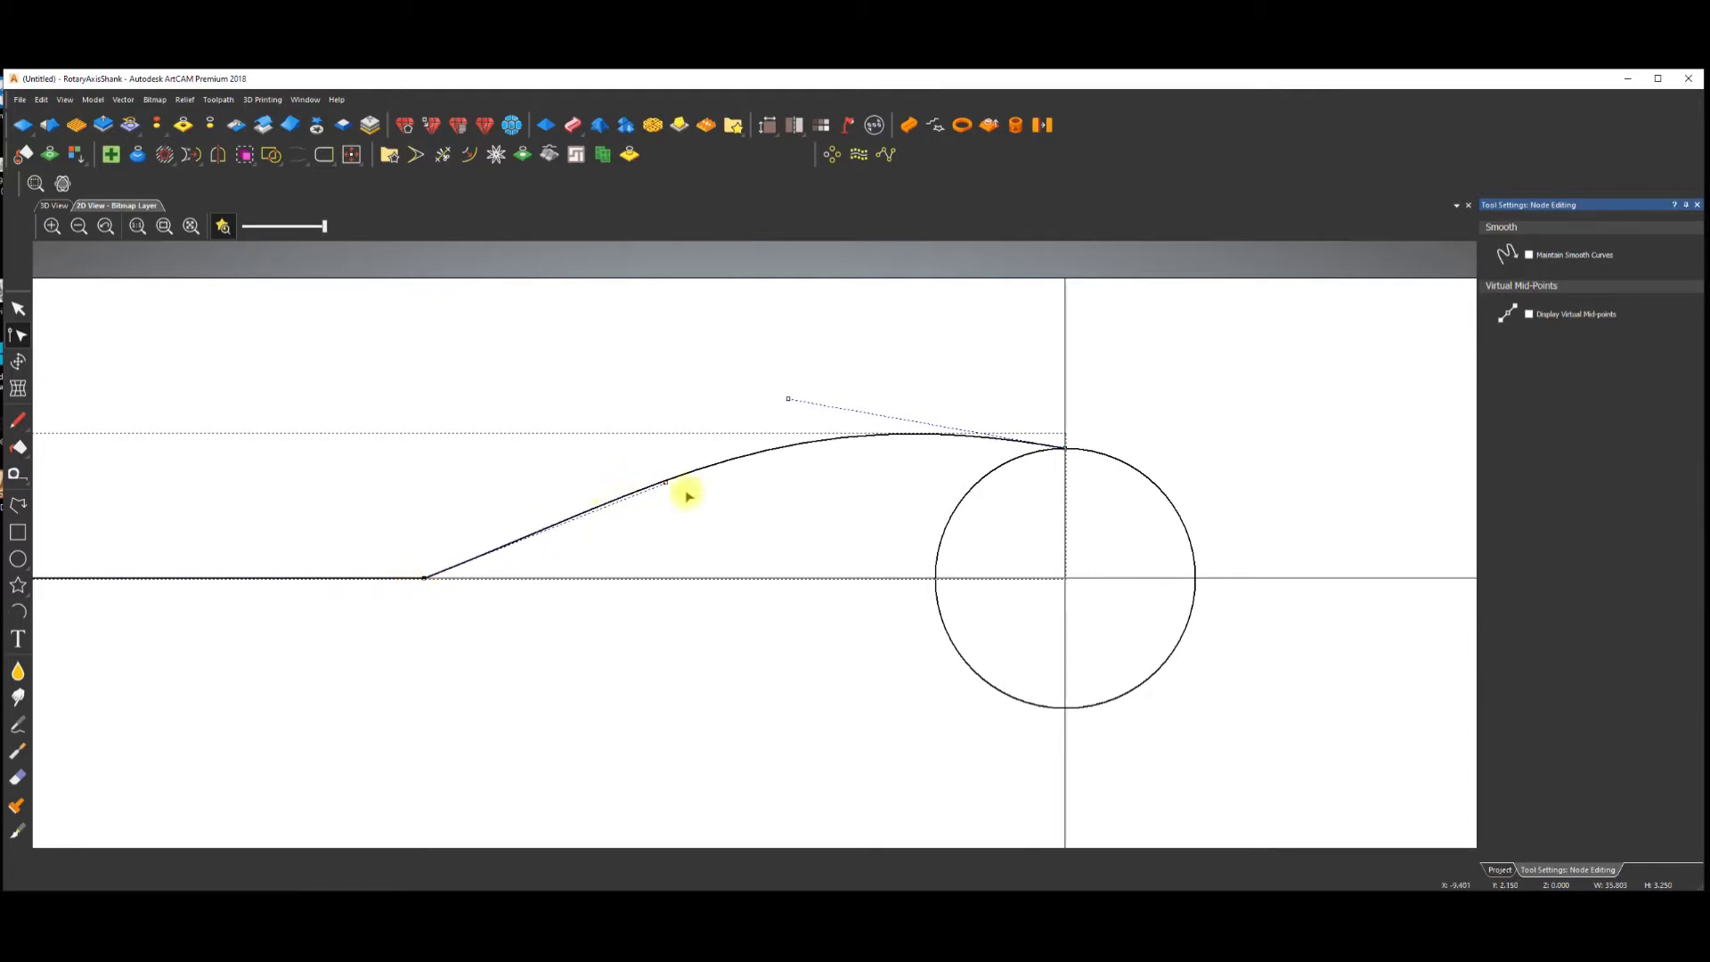
pyautogui.moveTo(667, 482); pyautogui.dragTo(710, 668)
pyautogui.click(591, 492)
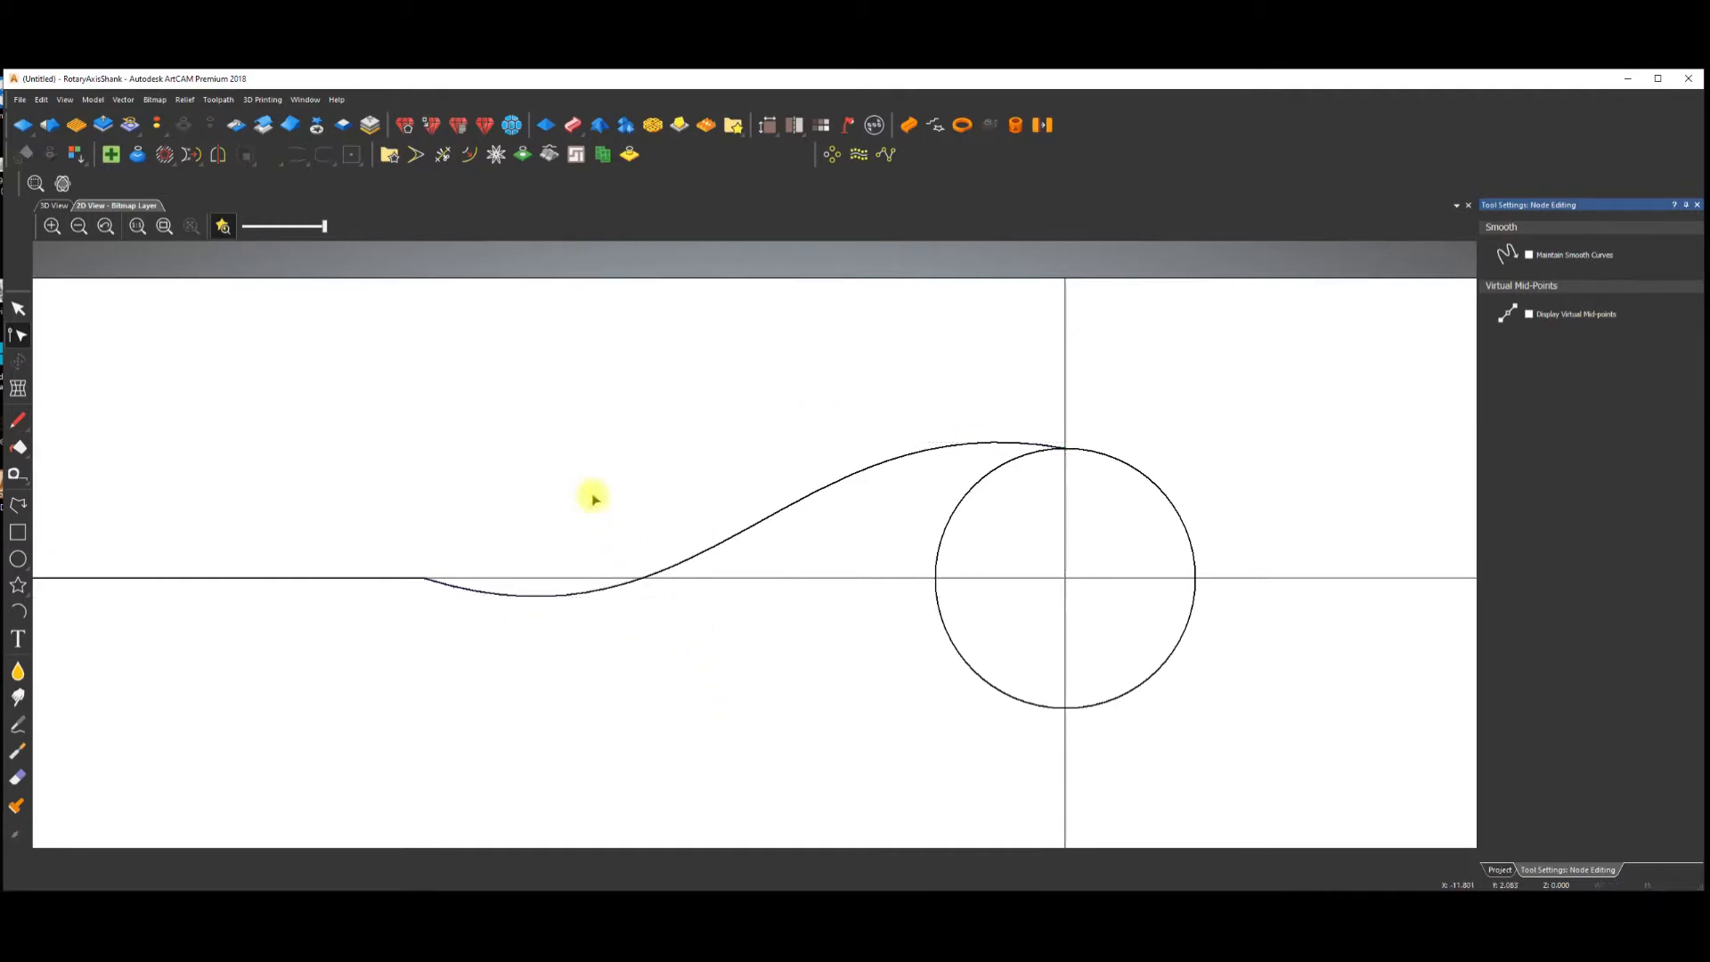
pyautogui.scroll(-2, 757, 538)
pyautogui.press('Escape')
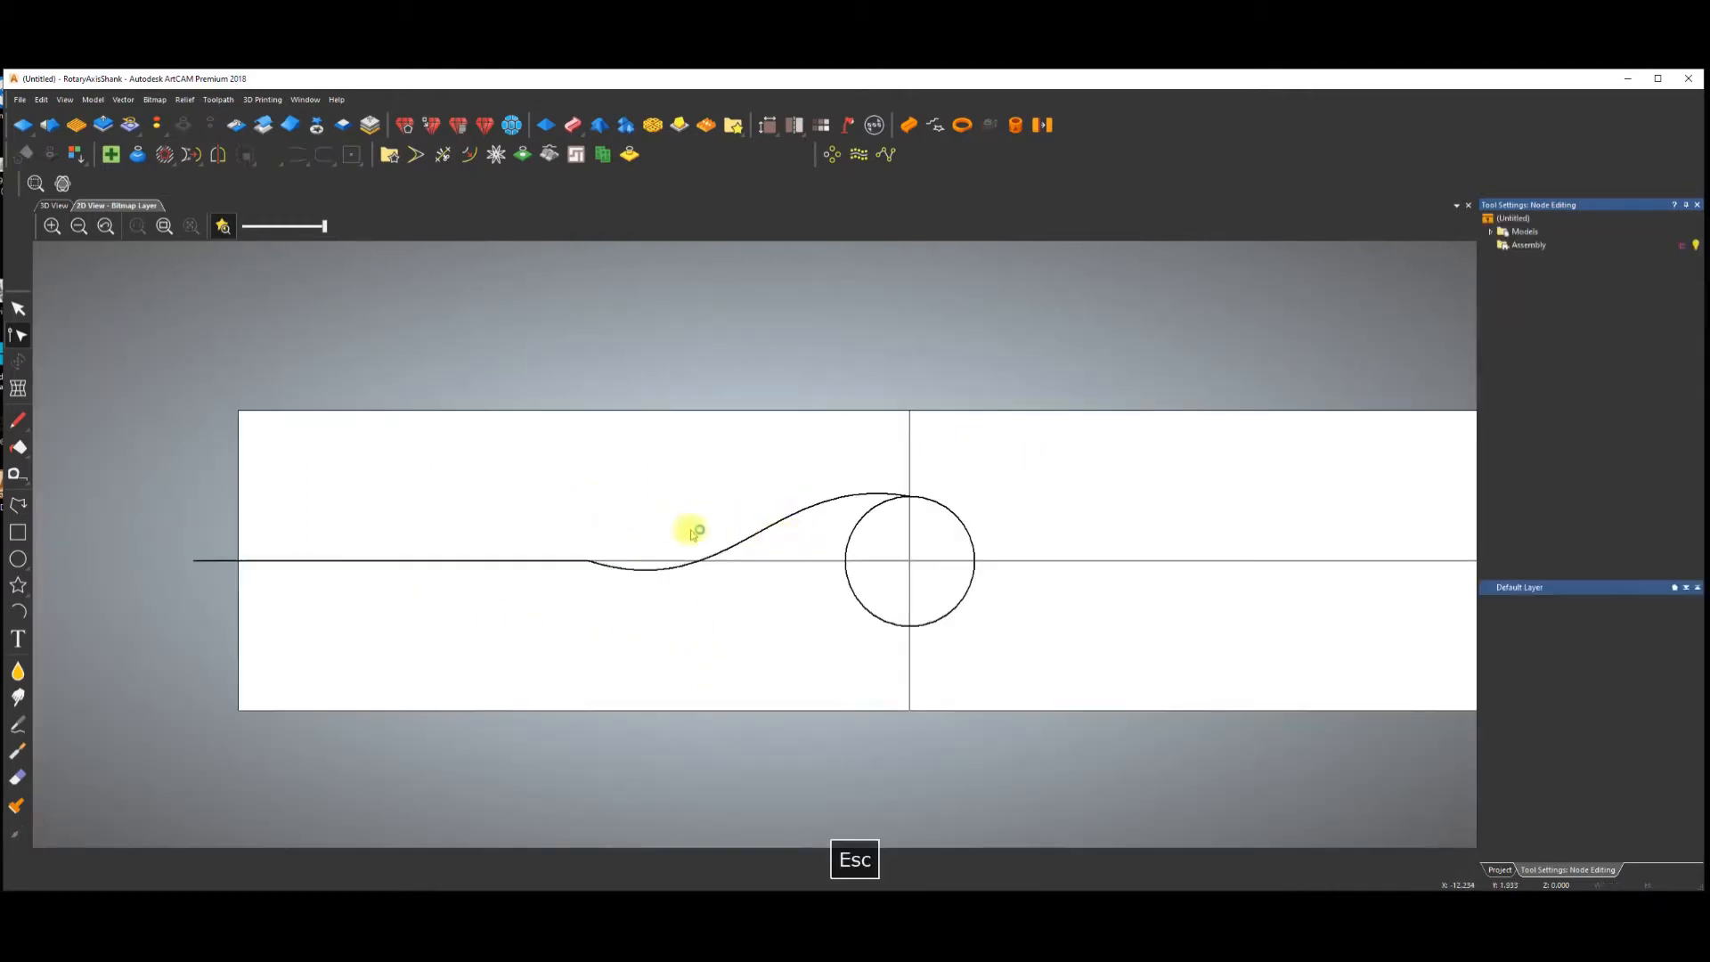
# Mirror a copy of the S-shaped profile vertically about its bottom edge, keeping the original.
pyautogui.click(777, 523)
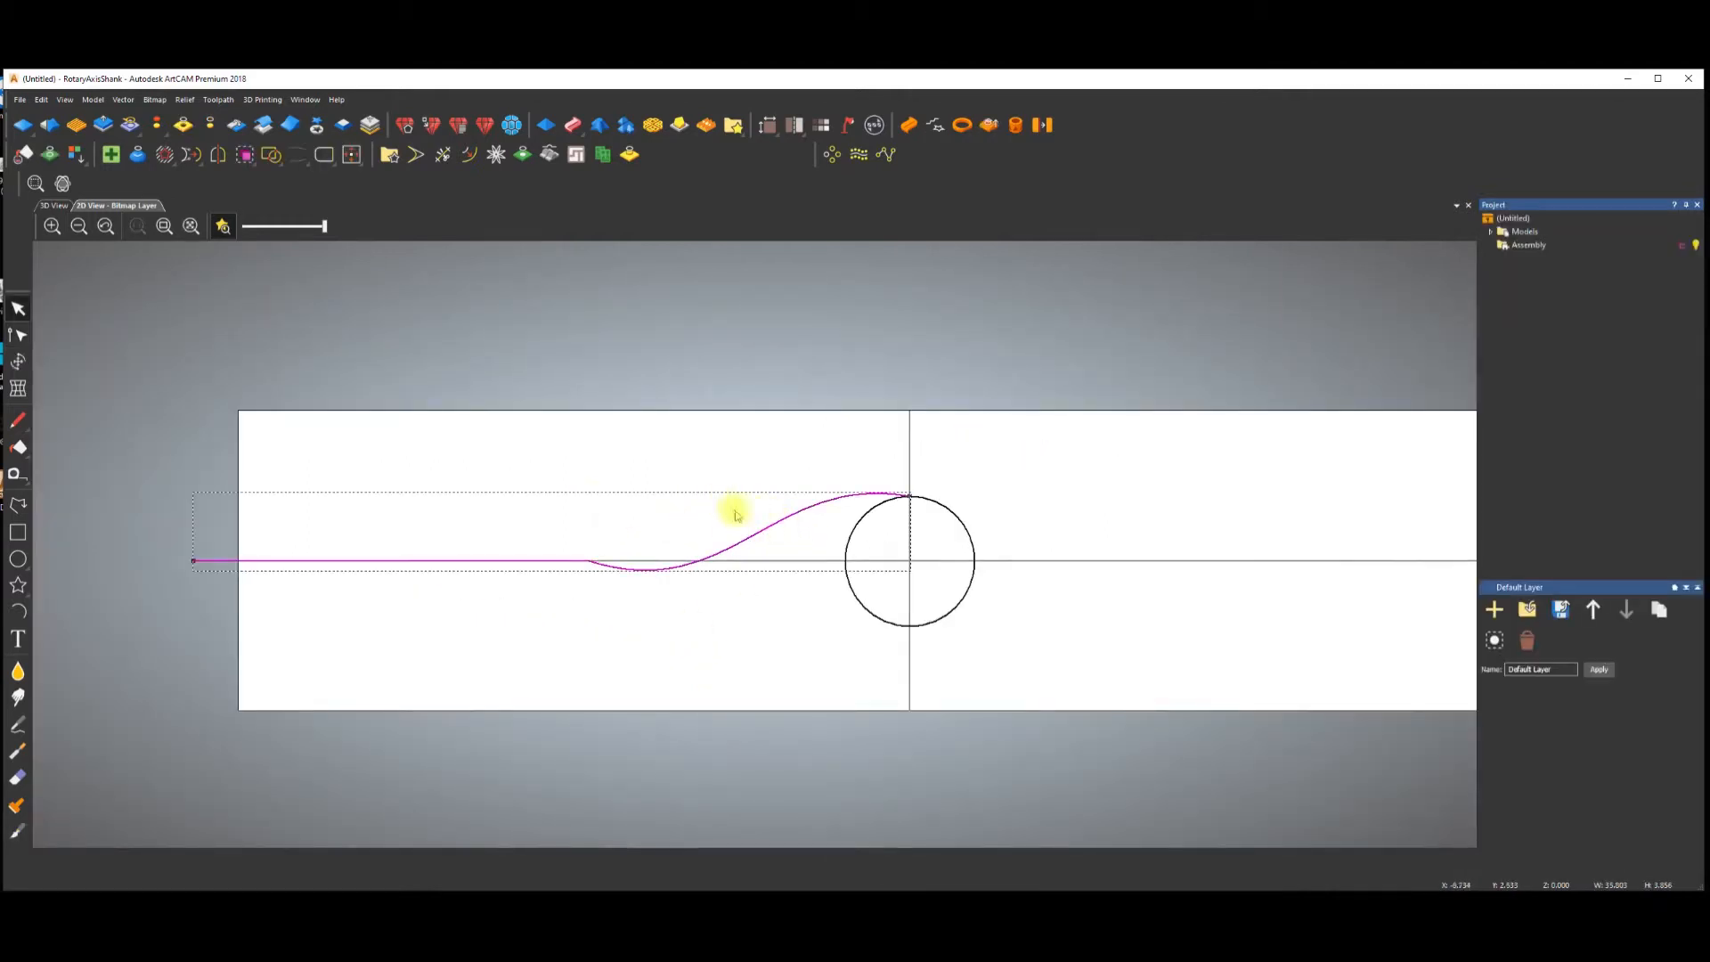
pyautogui.click(217, 154)
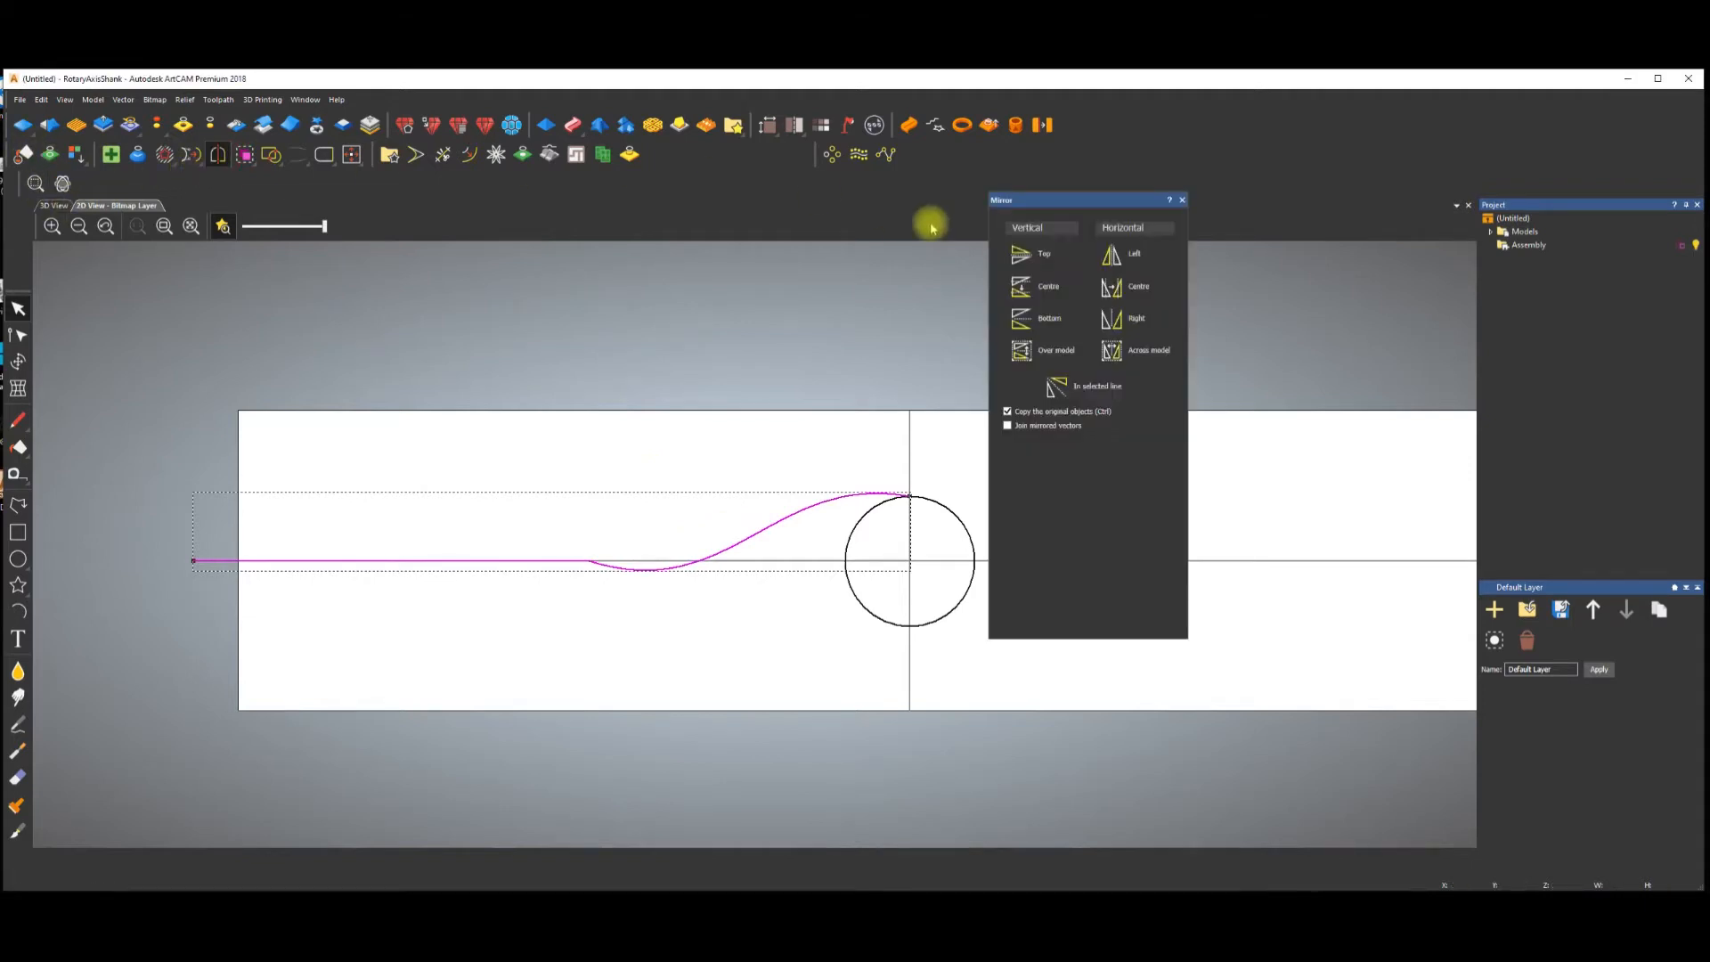
pyautogui.click(1021, 318)
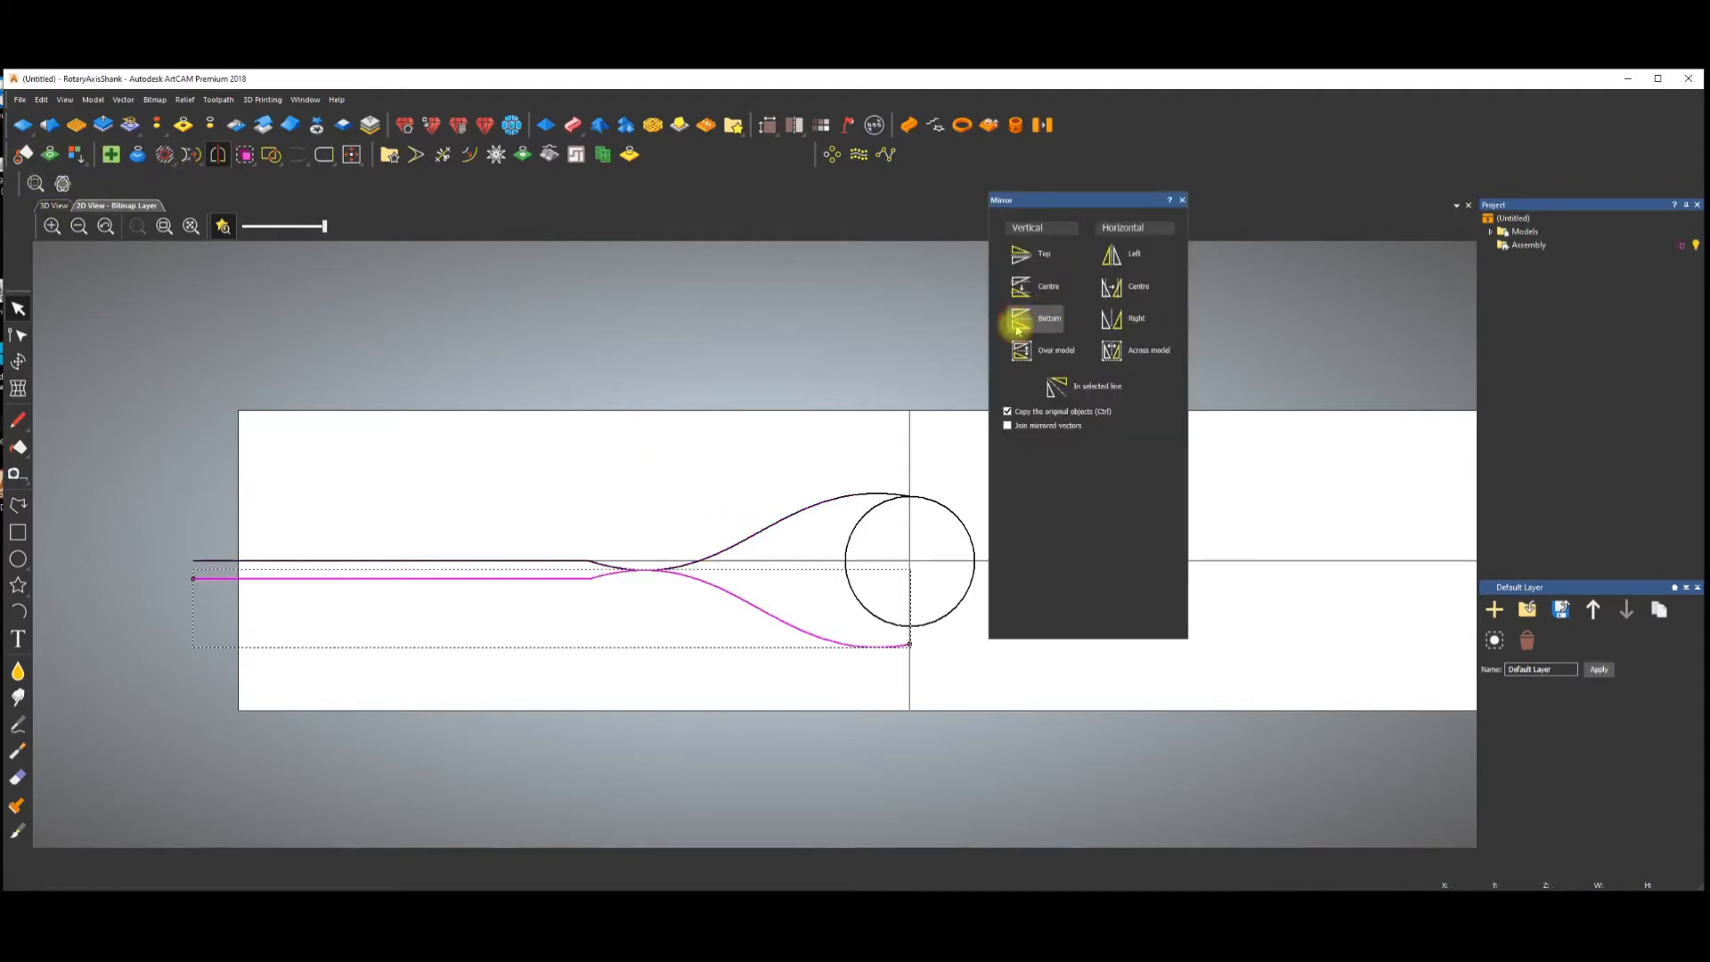
pyautogui.click(680, 453)
pyautogui.click(1182, 199)
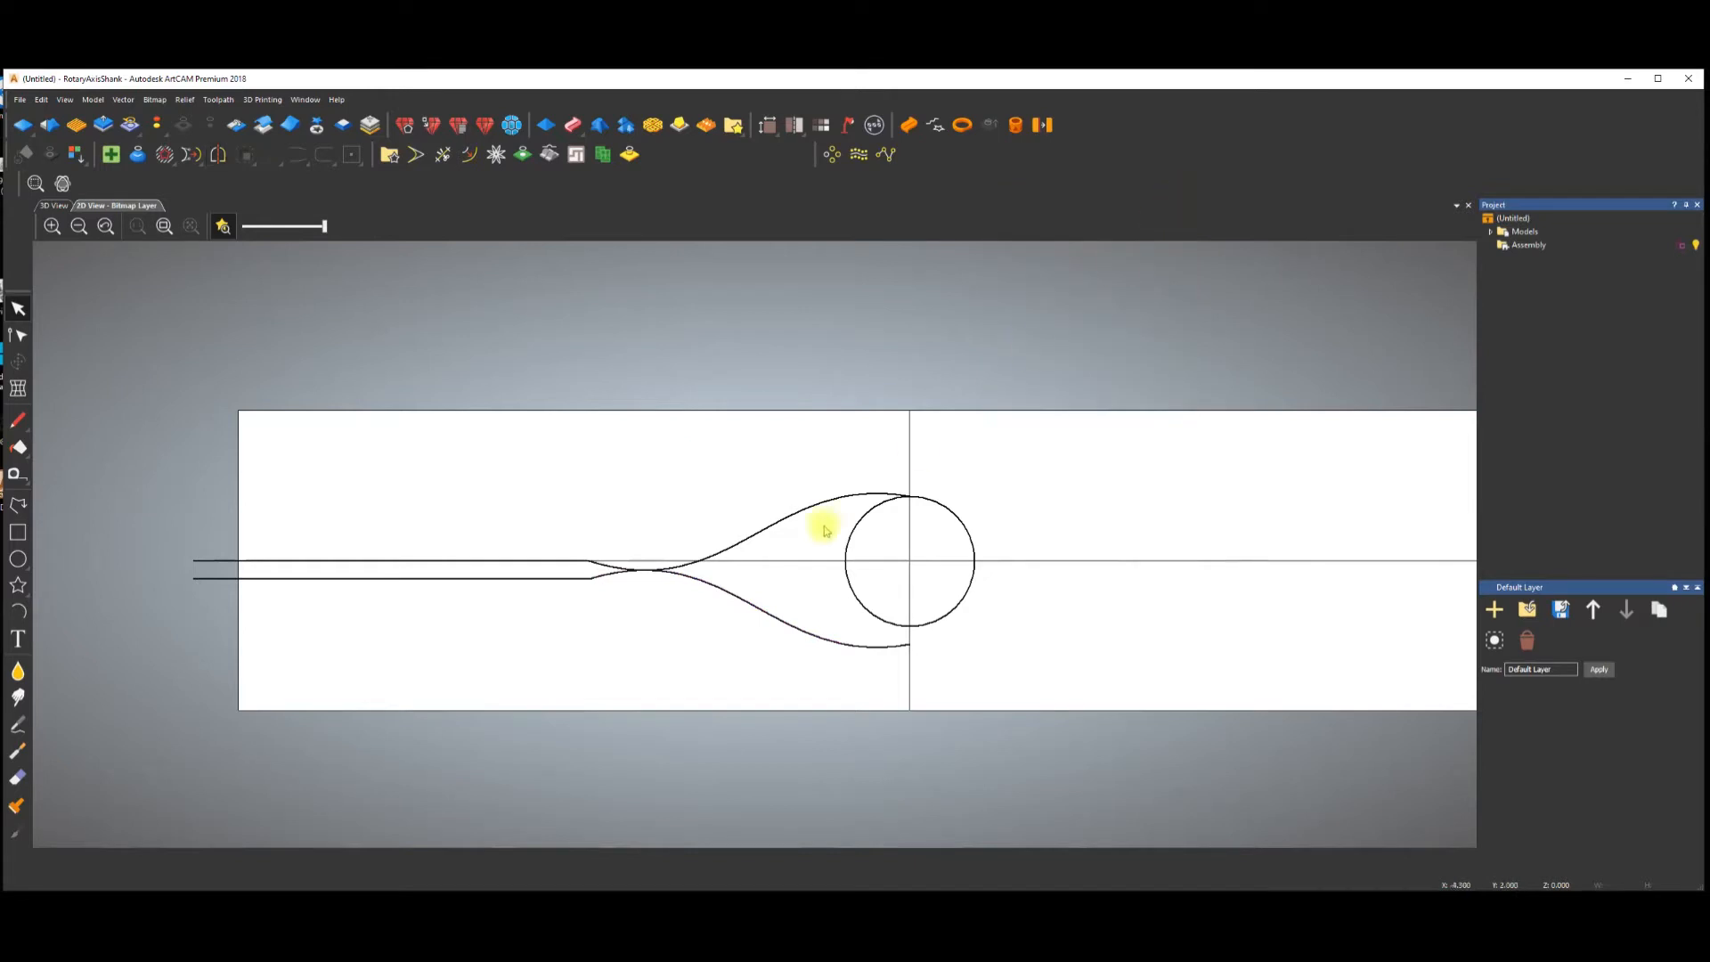
# Nudge the mirrored profile up until its straight part lies on the horizontal centreline and its curved end meets the circle's bottom.
pyautogui.click(813, 635)
pyautogui.press('Up')
pyautogui.press('Up')
pyautogui.press('Up')
pyautogui.press('Up')
pyautogui.press('Up')
pyautogui.press('Up')
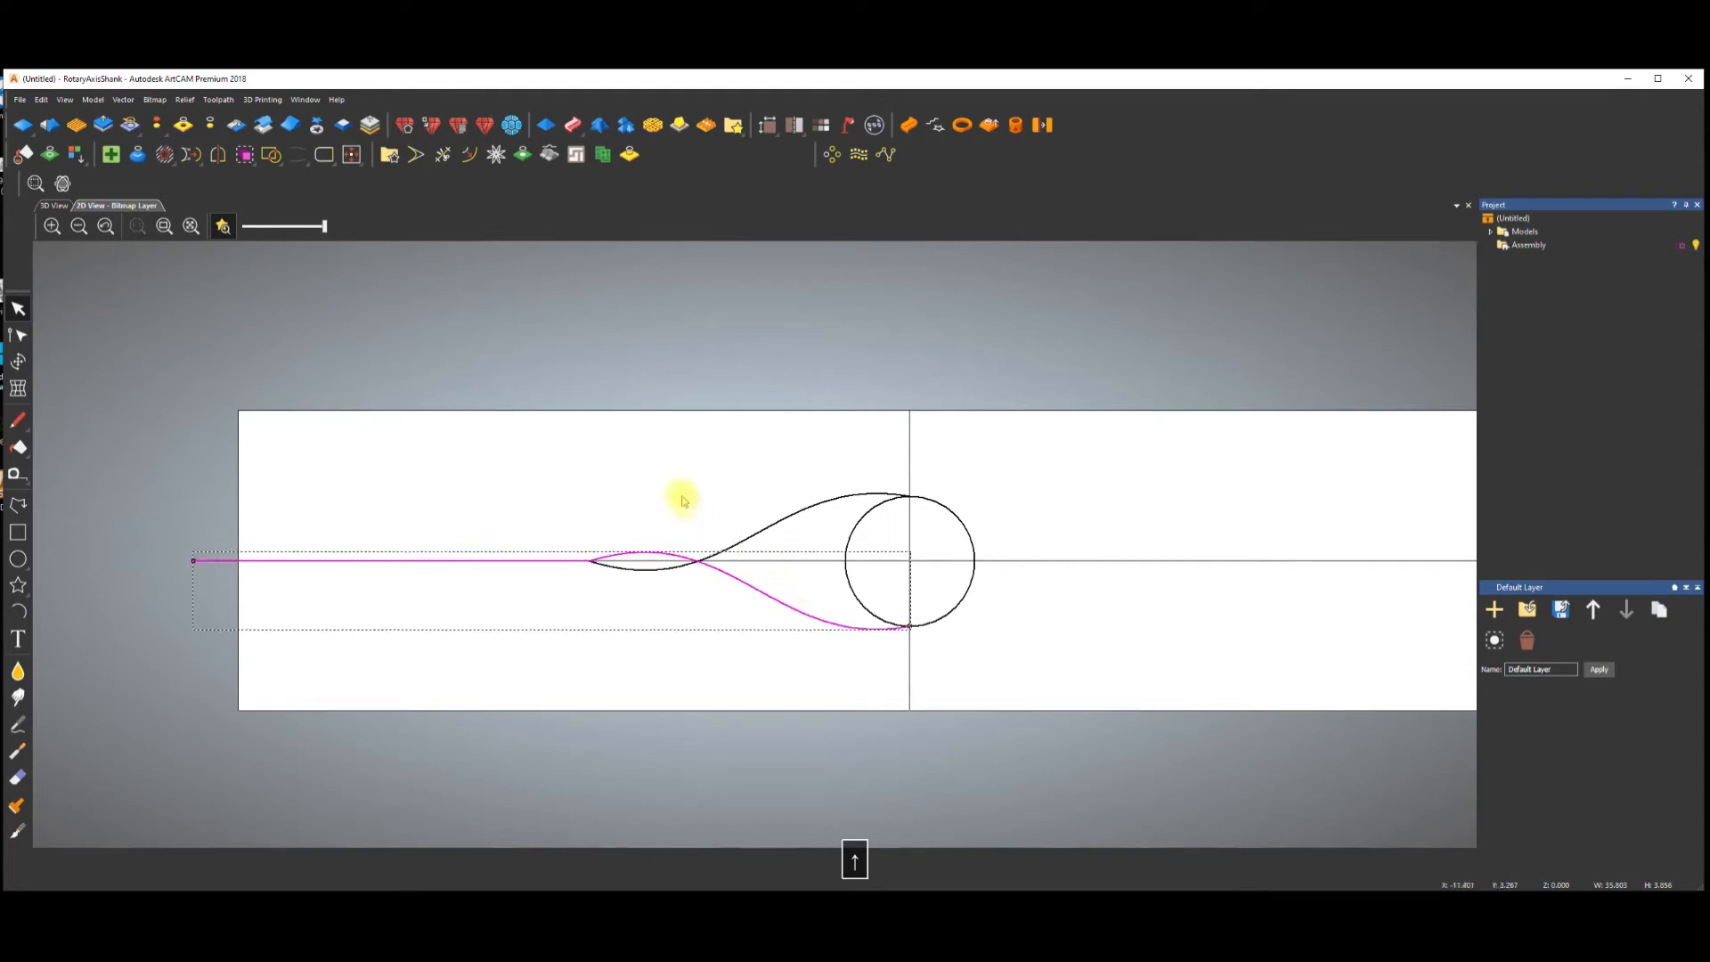
pyautogui.click(681, 496)
pyautogui.scroll(5, 713, 546)
pyautogui.scroll(-5, 1187, 365)
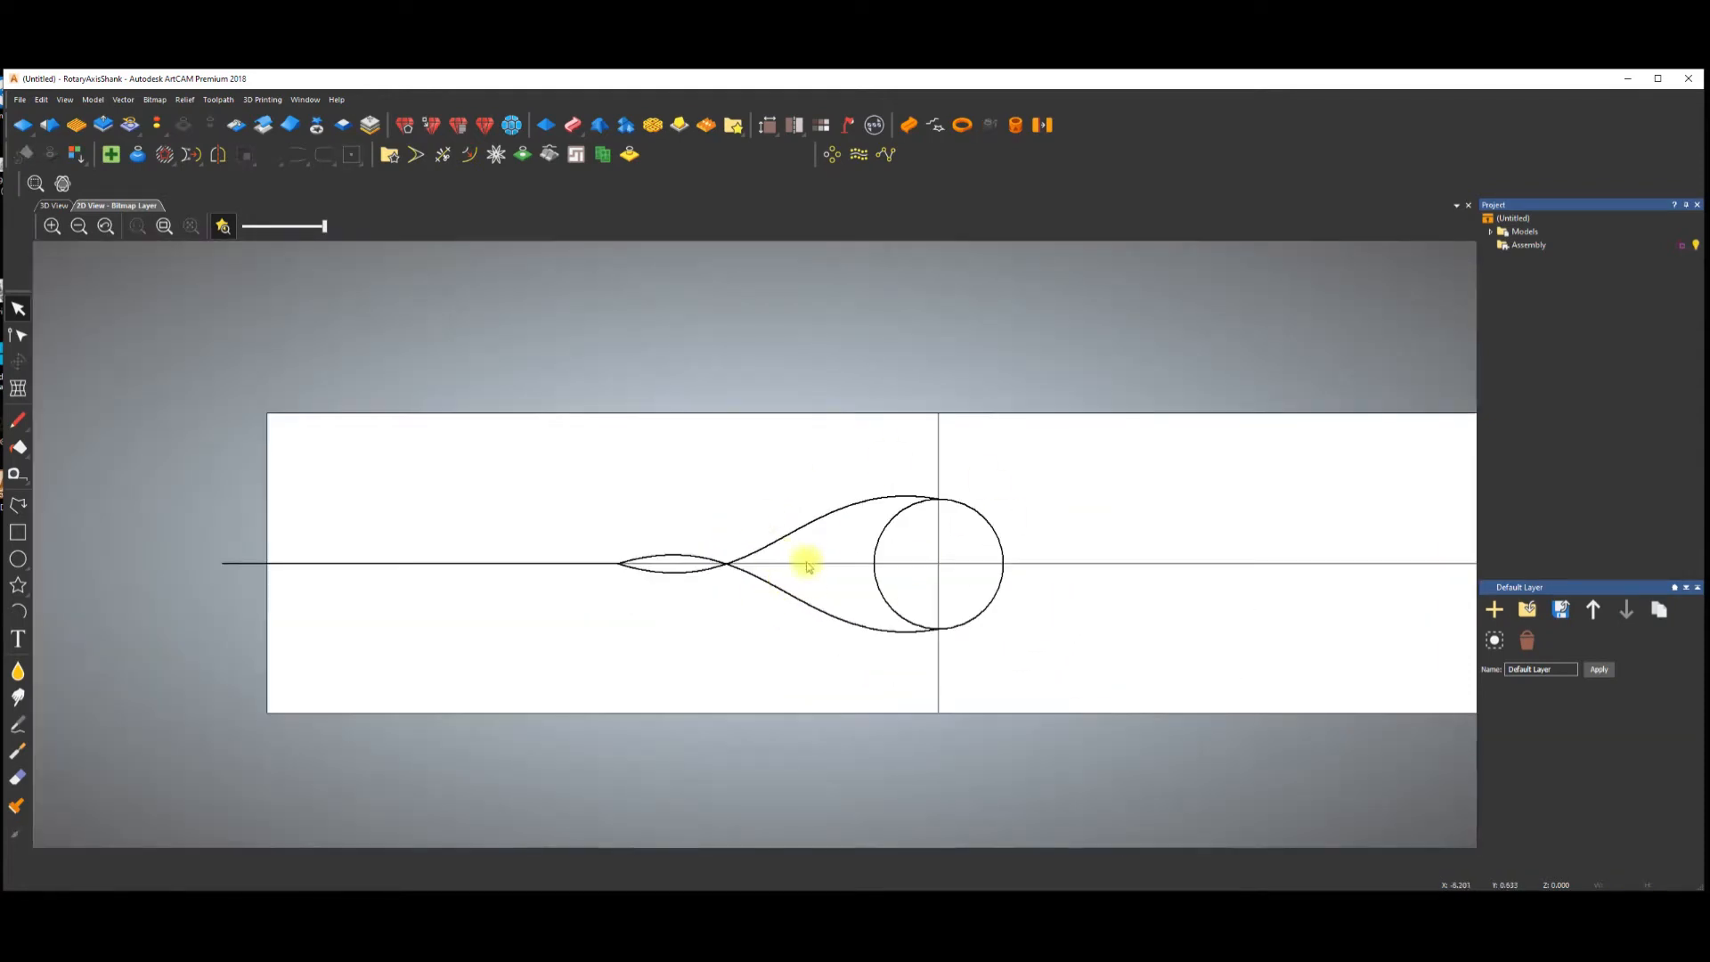
pyautogui.scroll(-2, 954, 553)
pyautogui.scroll(2, 857, 547)
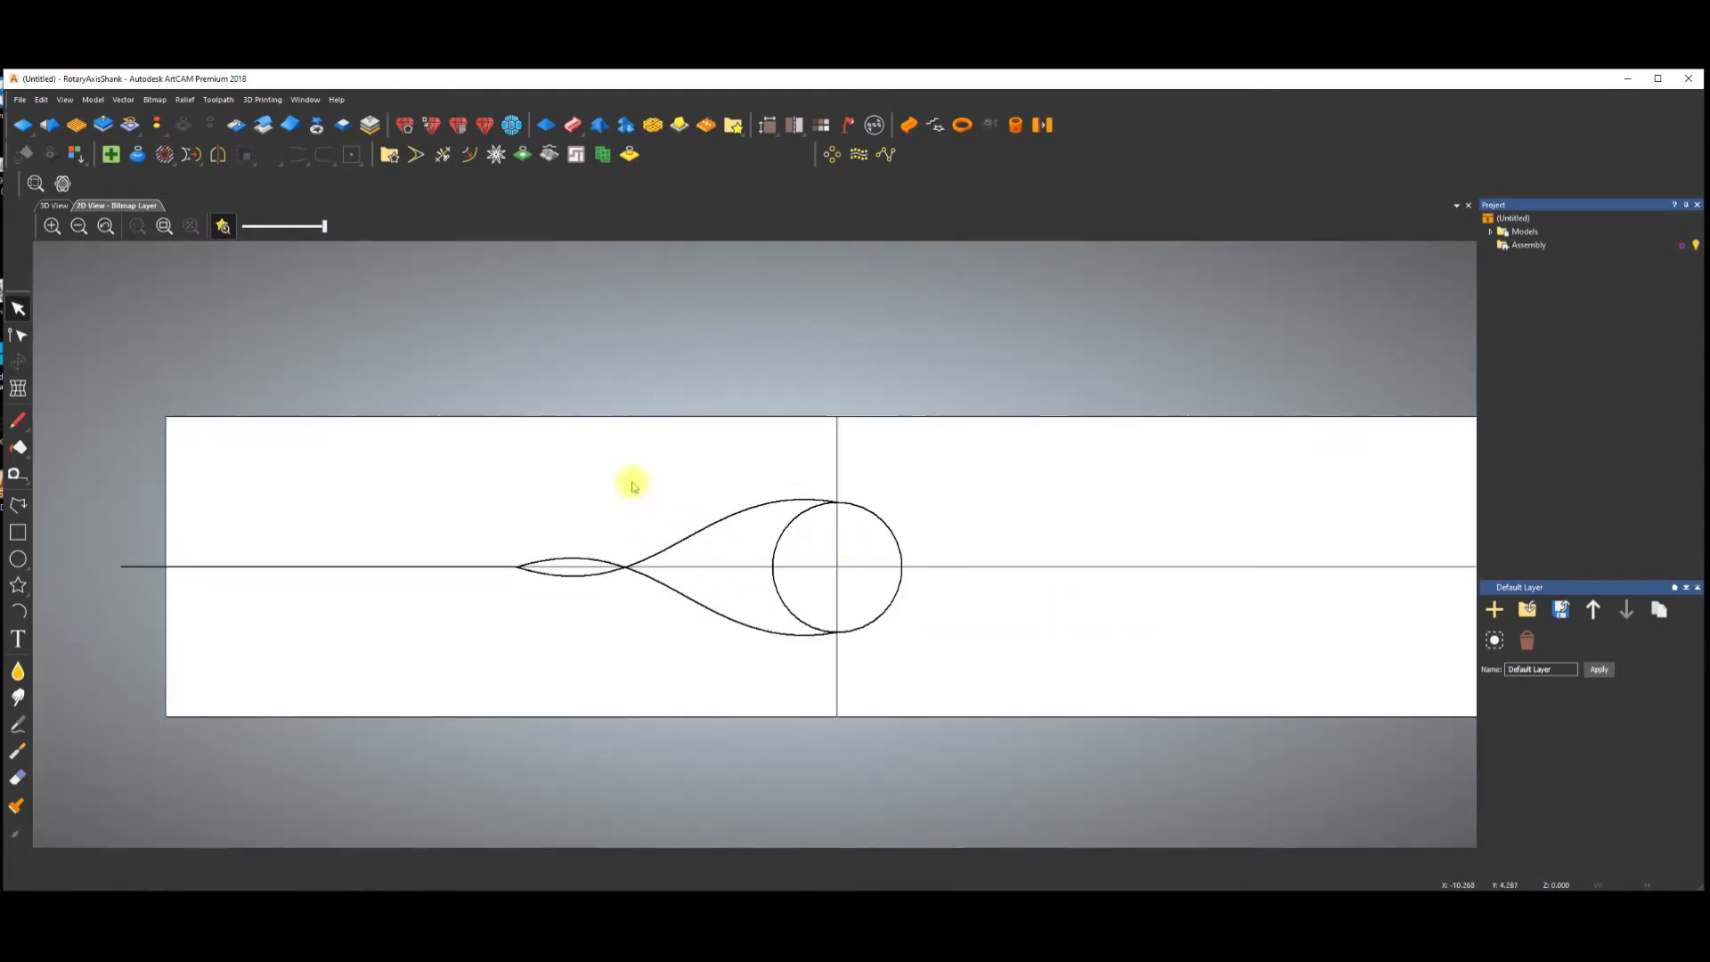
# Draw a rectangle about 1.33 mm wide and 1.5 mm high above the centreline on the far side of the circle from the S-curves.
pyautogui.click(18, 531)
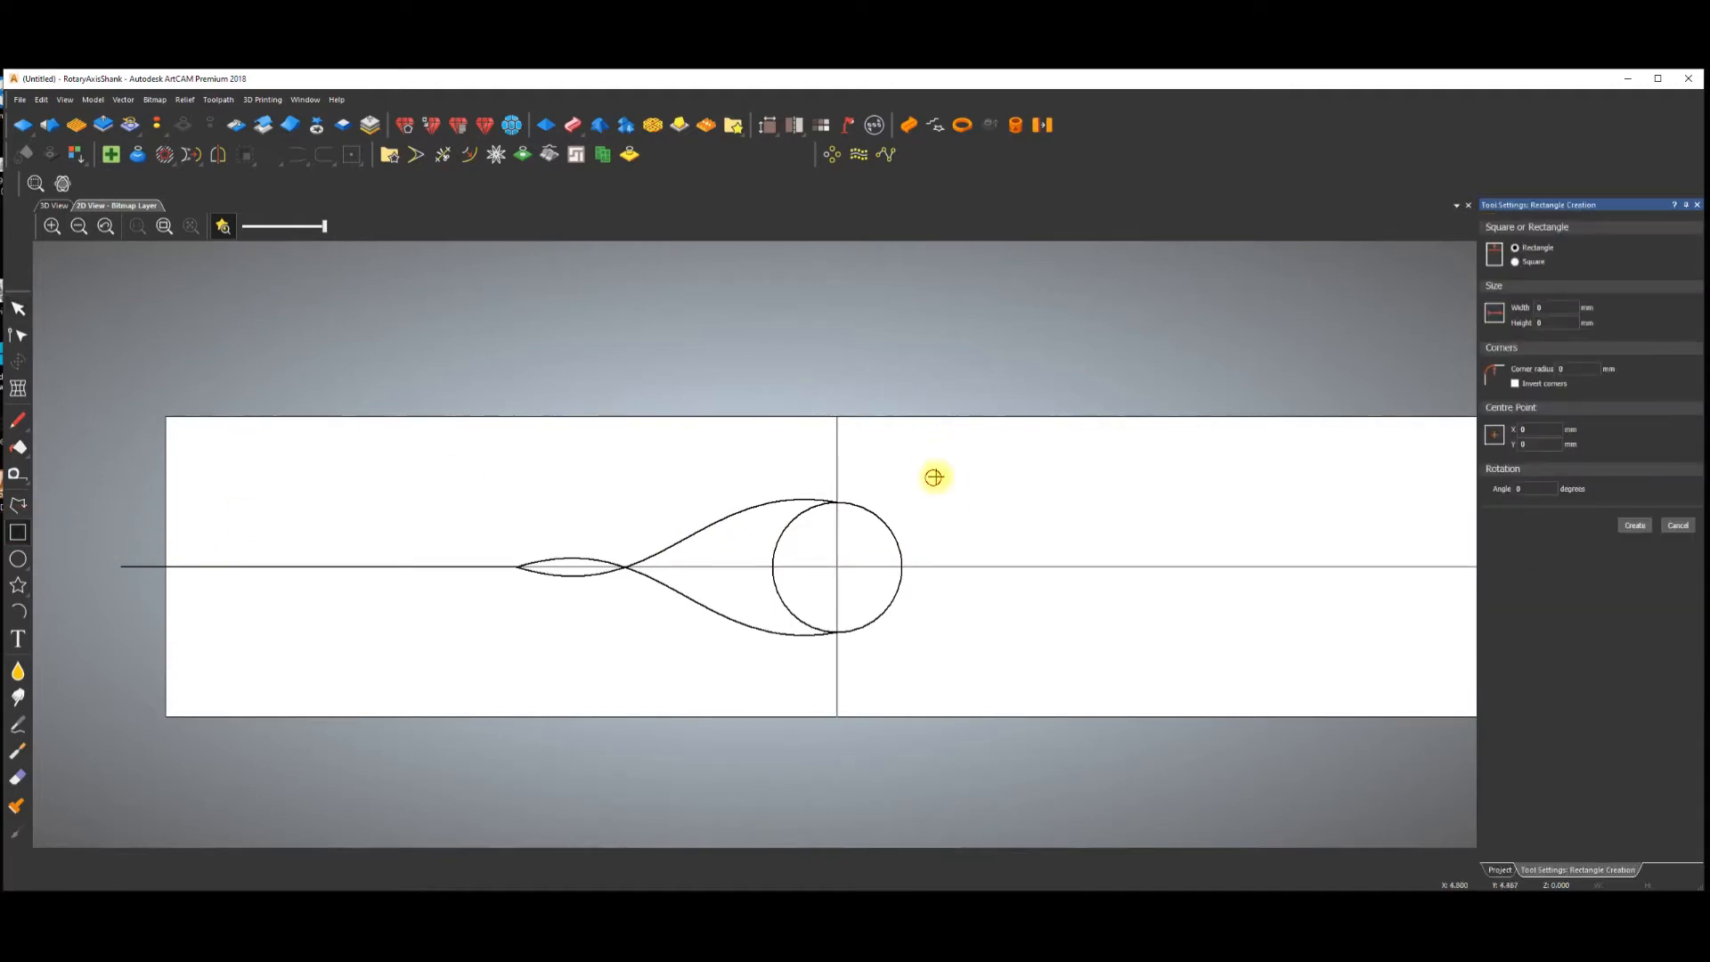
pyautogui.moveTo(932, 478); pyautogui.dragTo(961, 500)
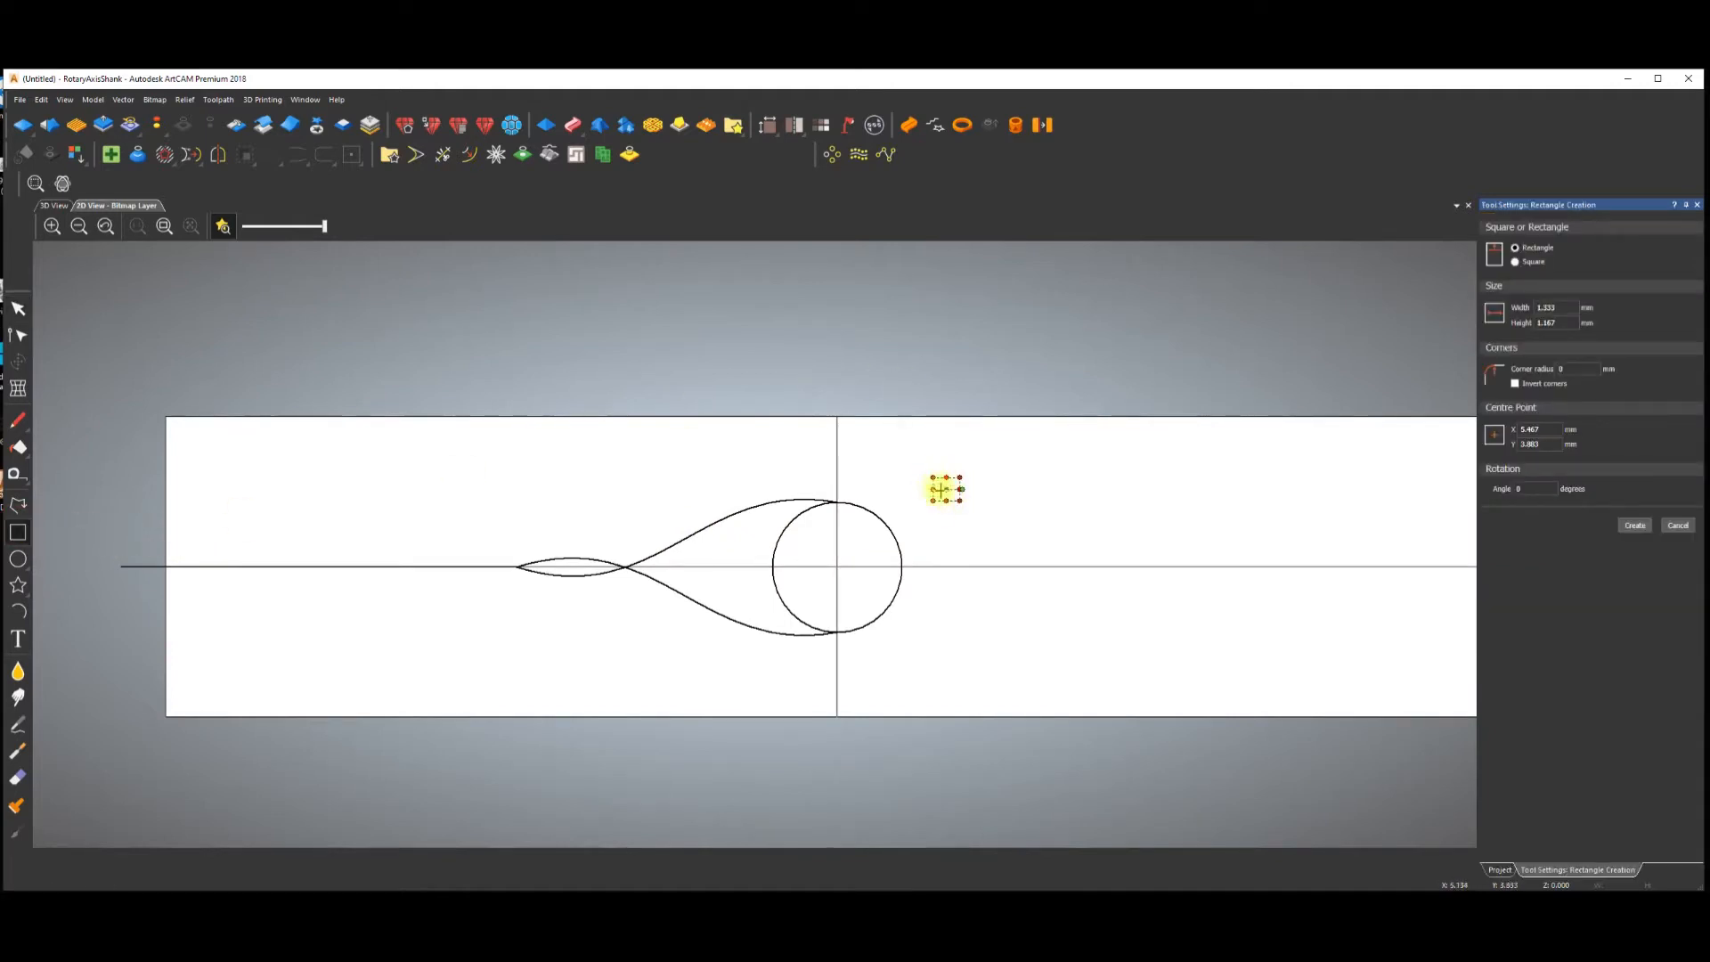
pyautogui.click(1560, 322)
pyautogui.moveTo(1560, 322); pyautogui.dragTo(1494, 320)
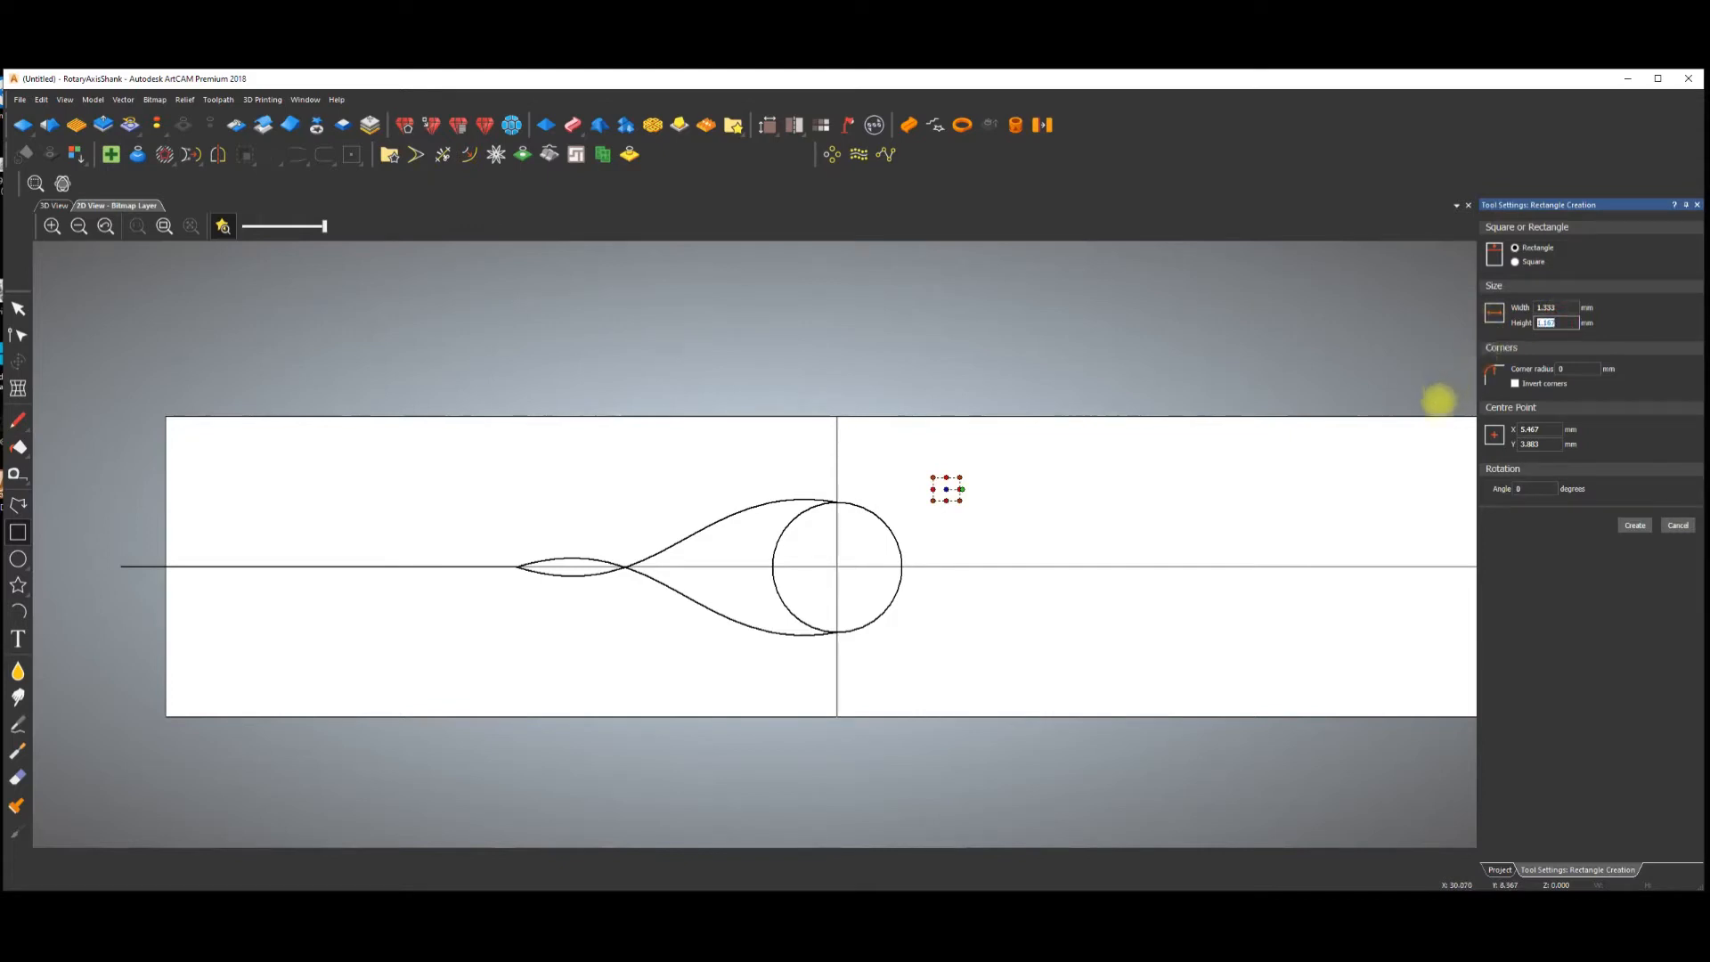
pyautogui.write('1')
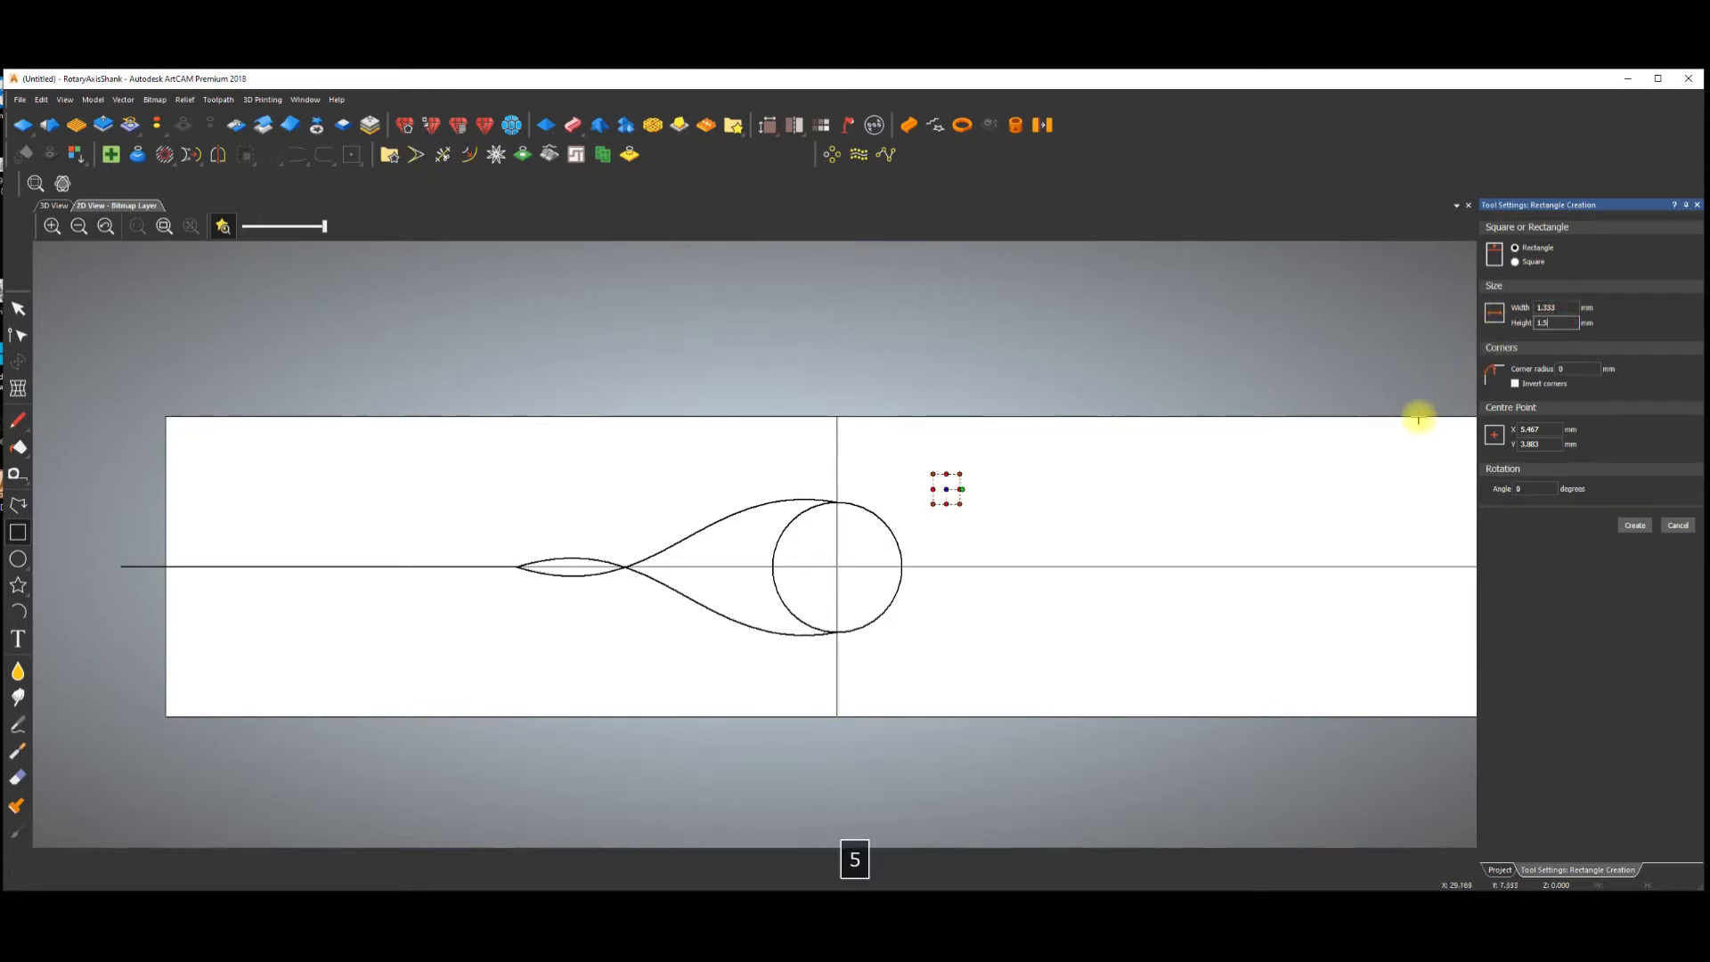
pyautogui.write('.5')
pyautogui.press('Return')
pyautogui.click(949, 476)
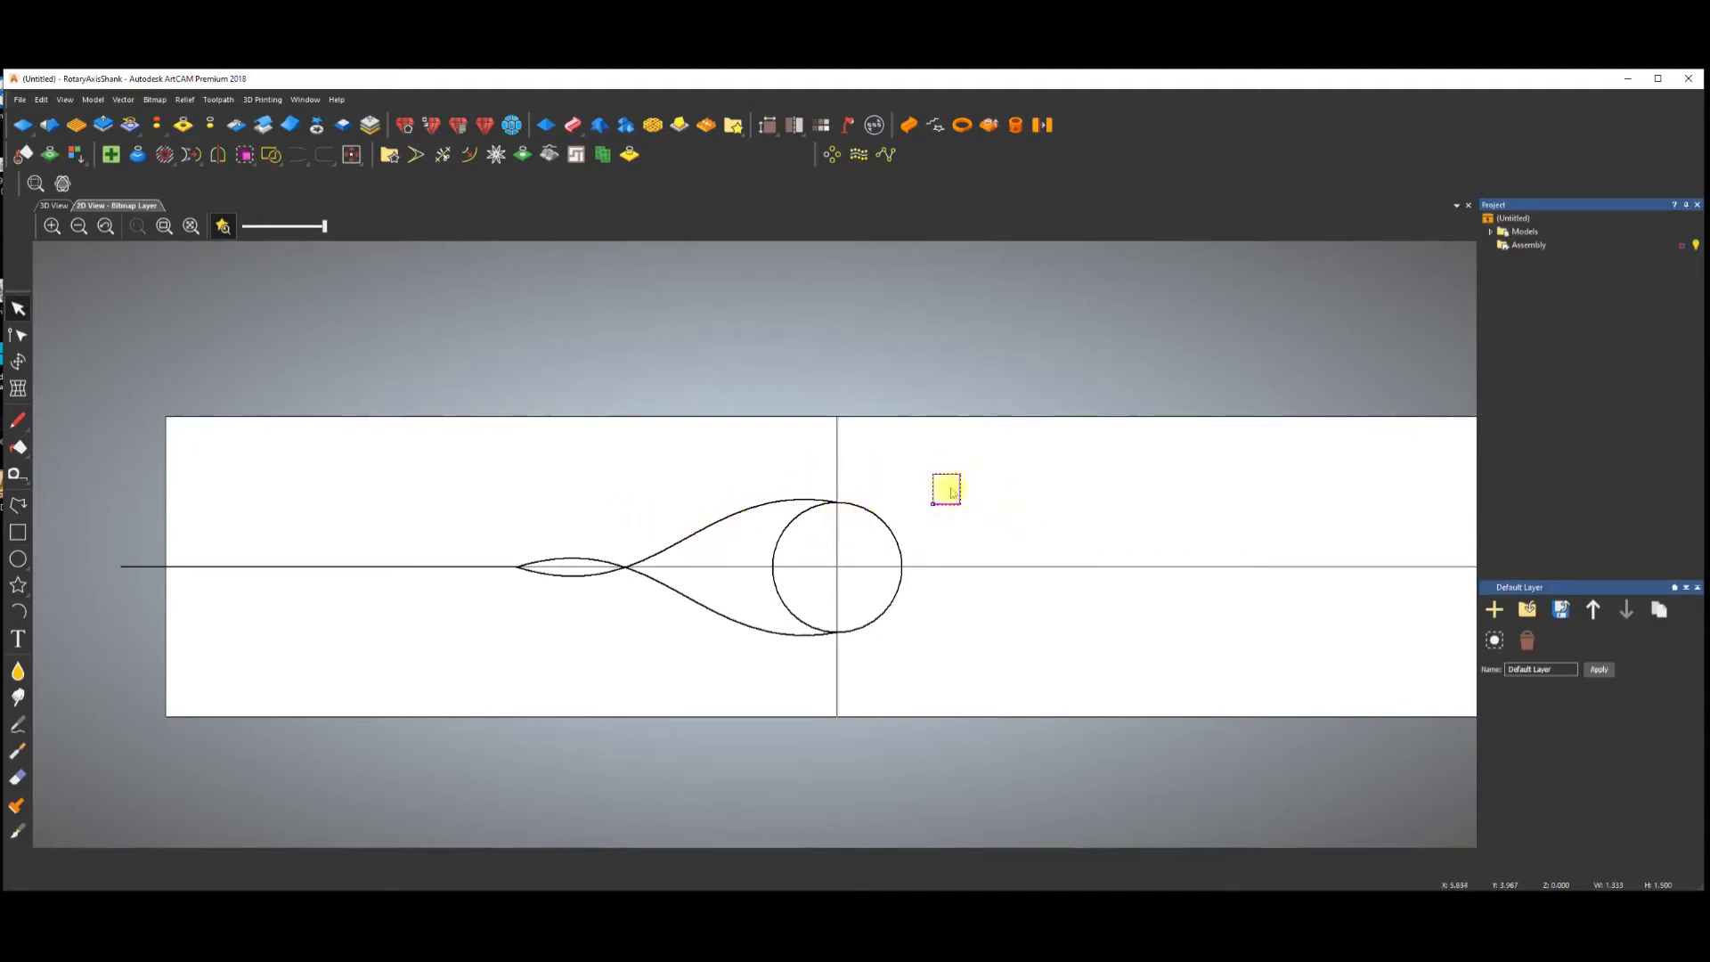
pyautogui.click(1019, 478)
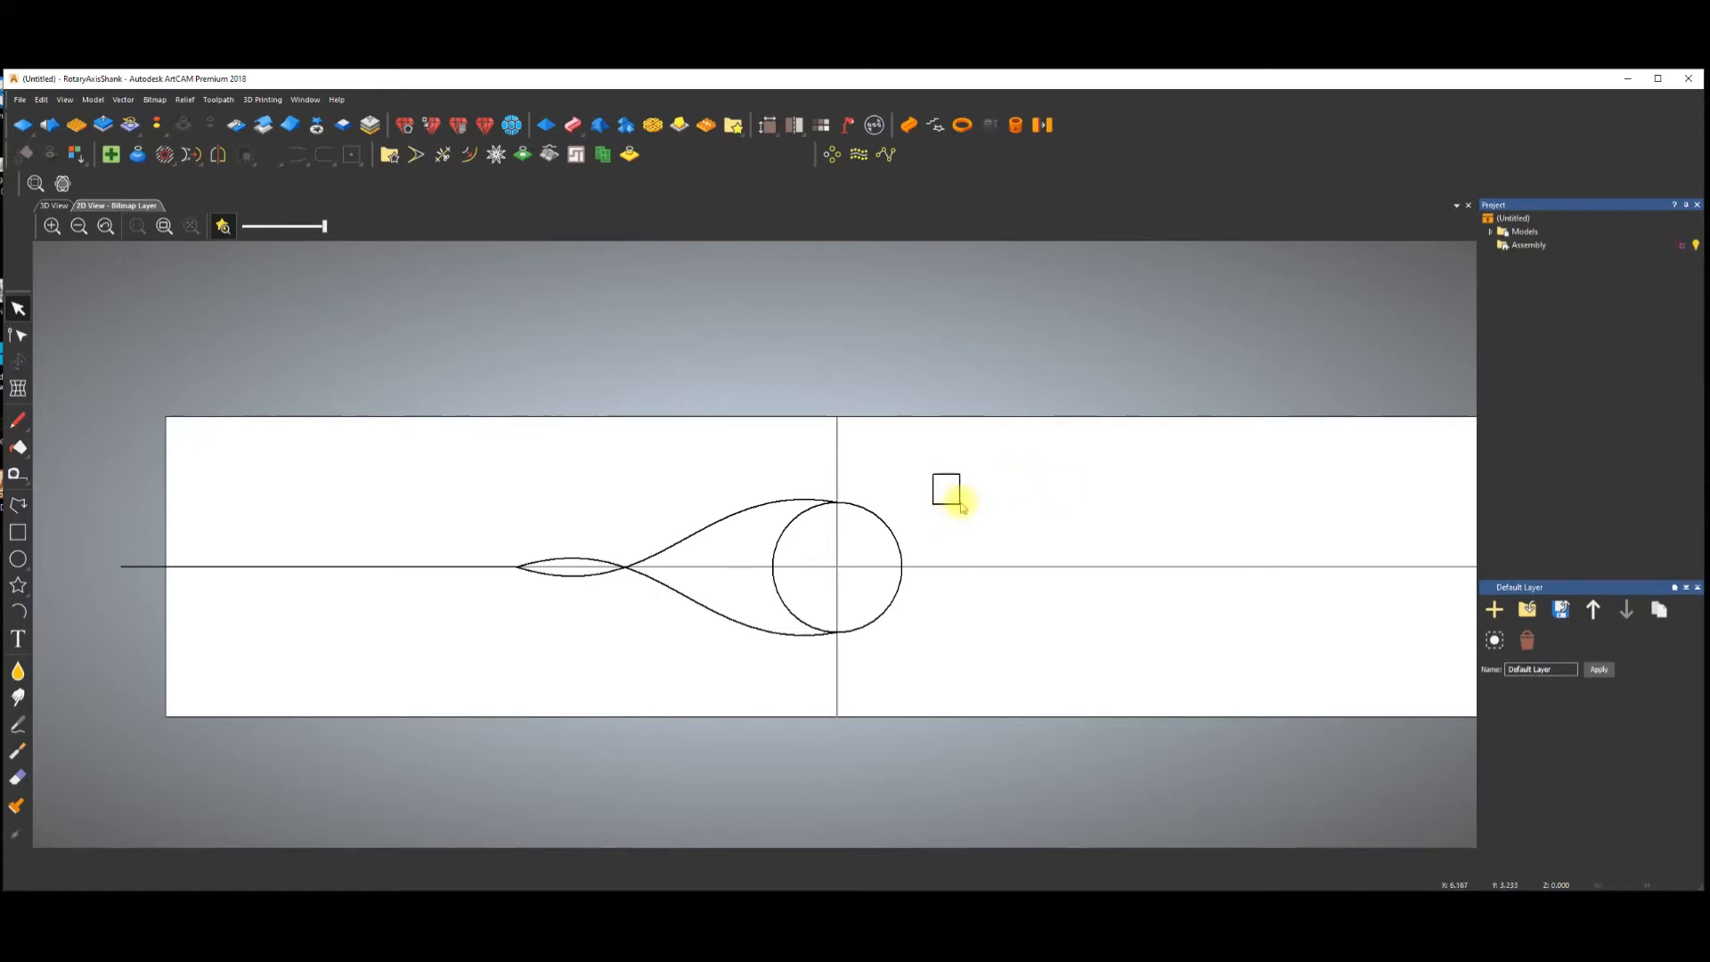
# Remove the small rectangle's bottom segment to leave an open profile.
pyautogui.click(960, 504)
pyautogui.scroll(4, 950, 512)
pyautogui.scroll(-2, 1003, 514)
pyautogui.press('n')
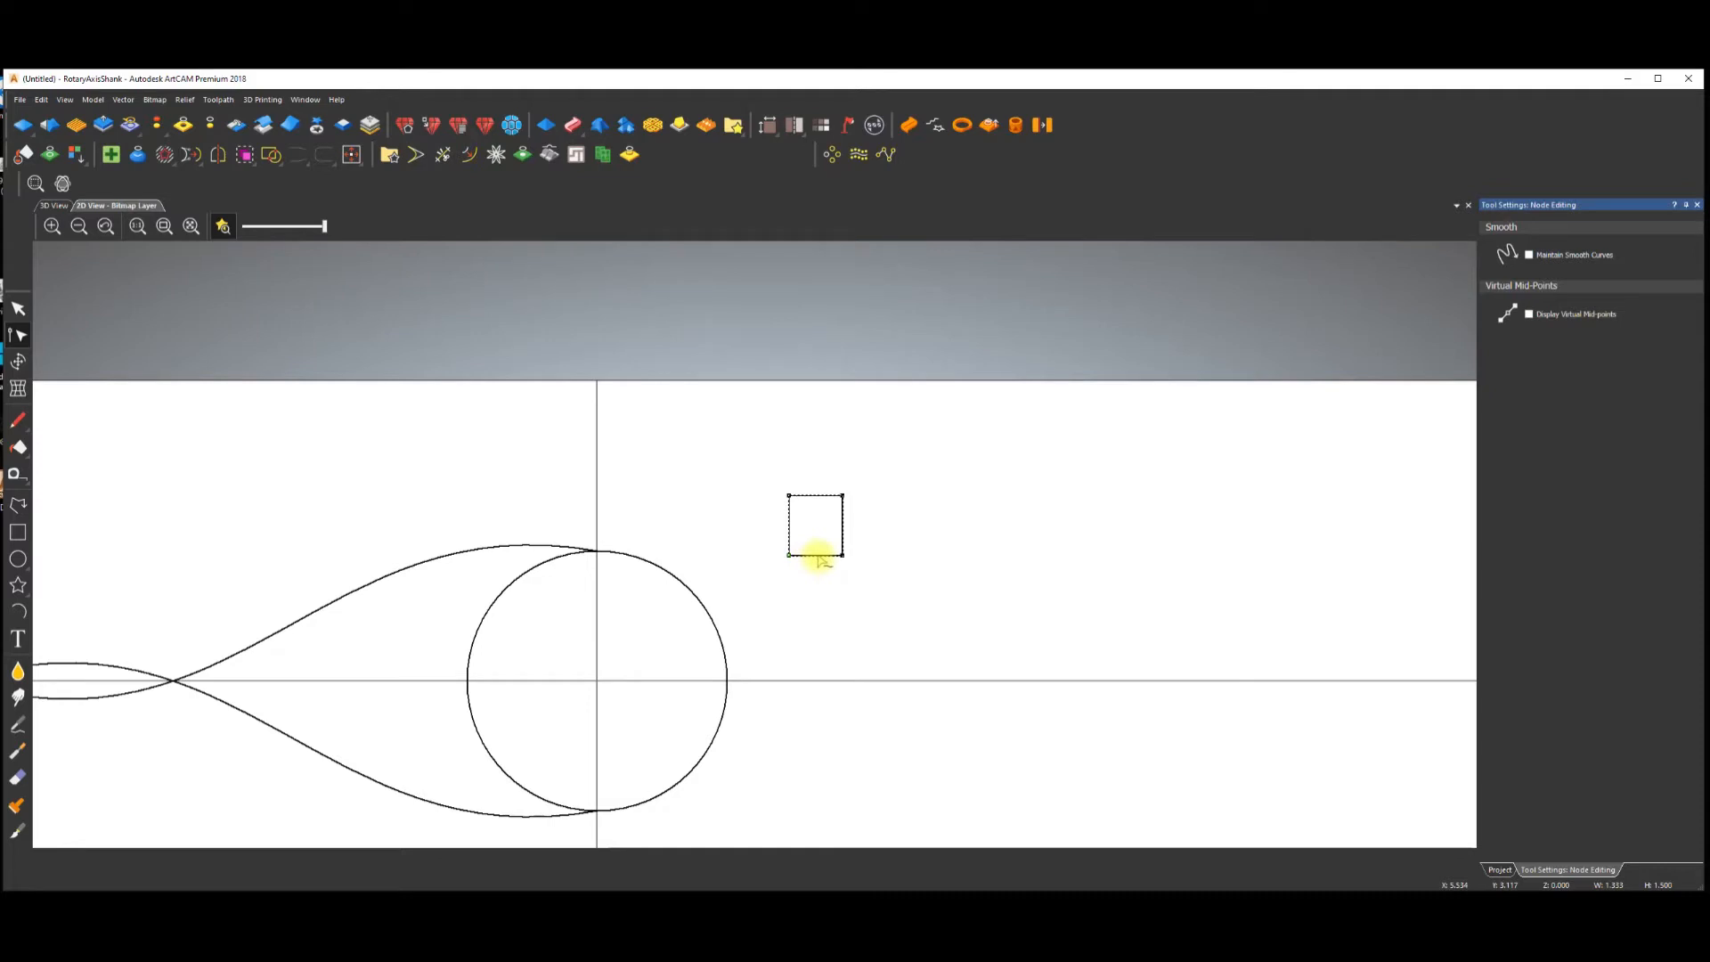
pyautogui.press('r')
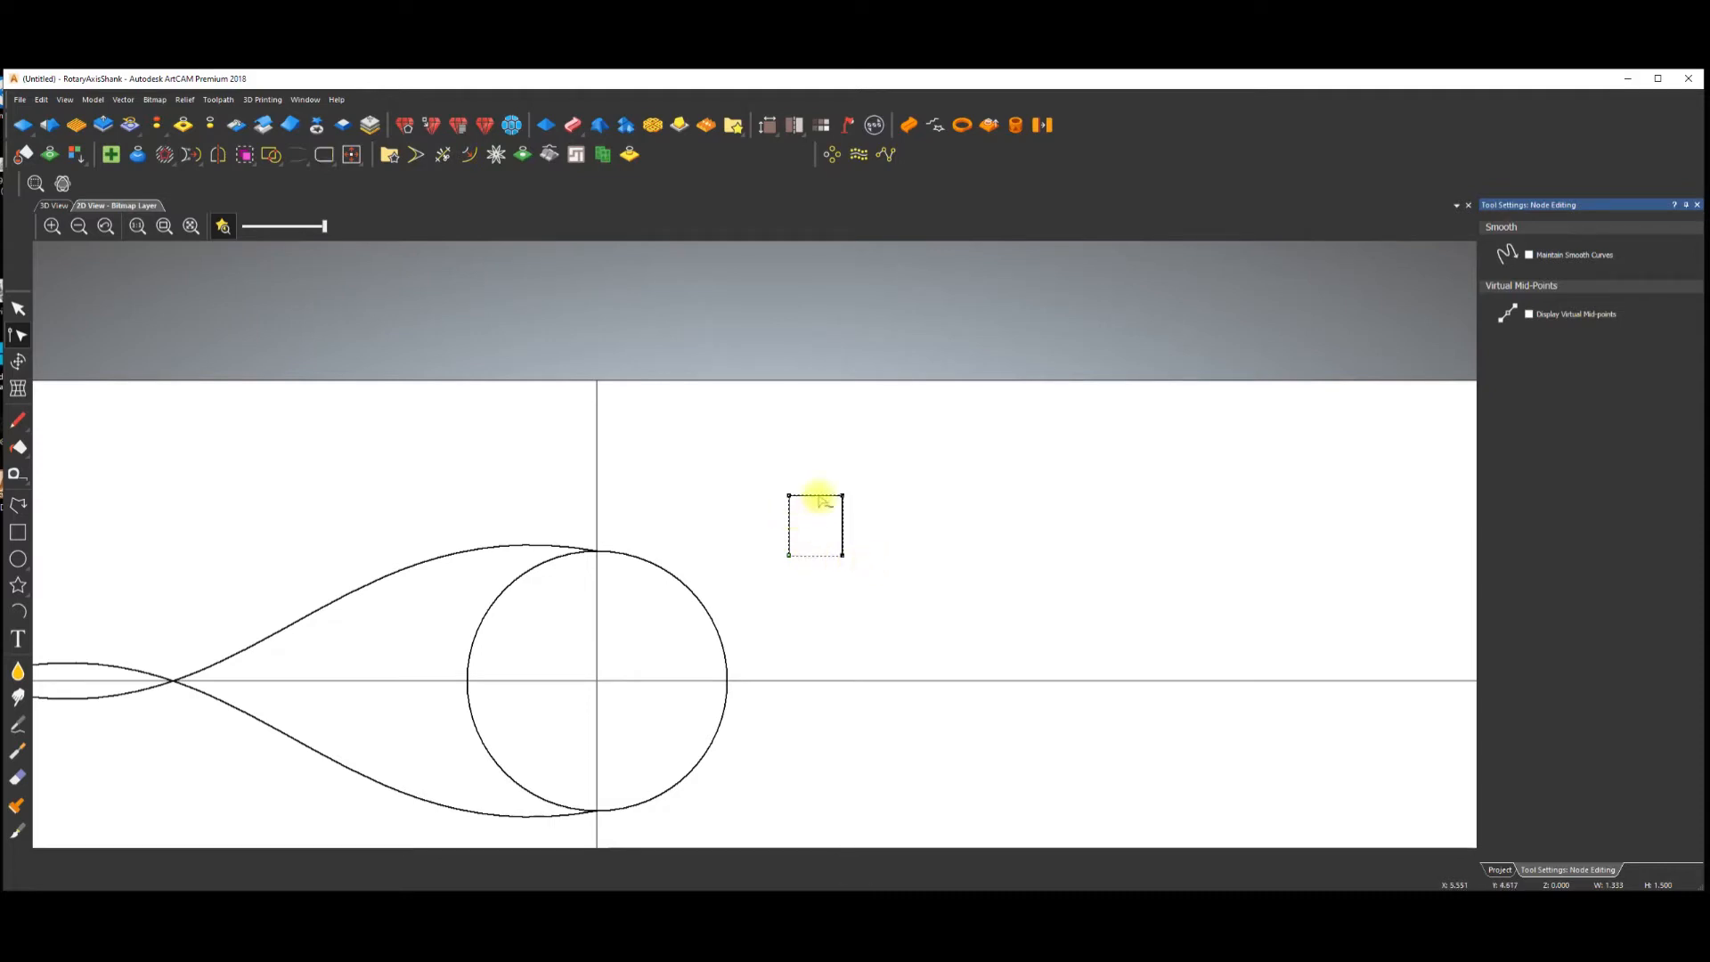
# Convert the open profile's top segment to an arc and flatten it into a shallow dome.
pyautogui.press('a')
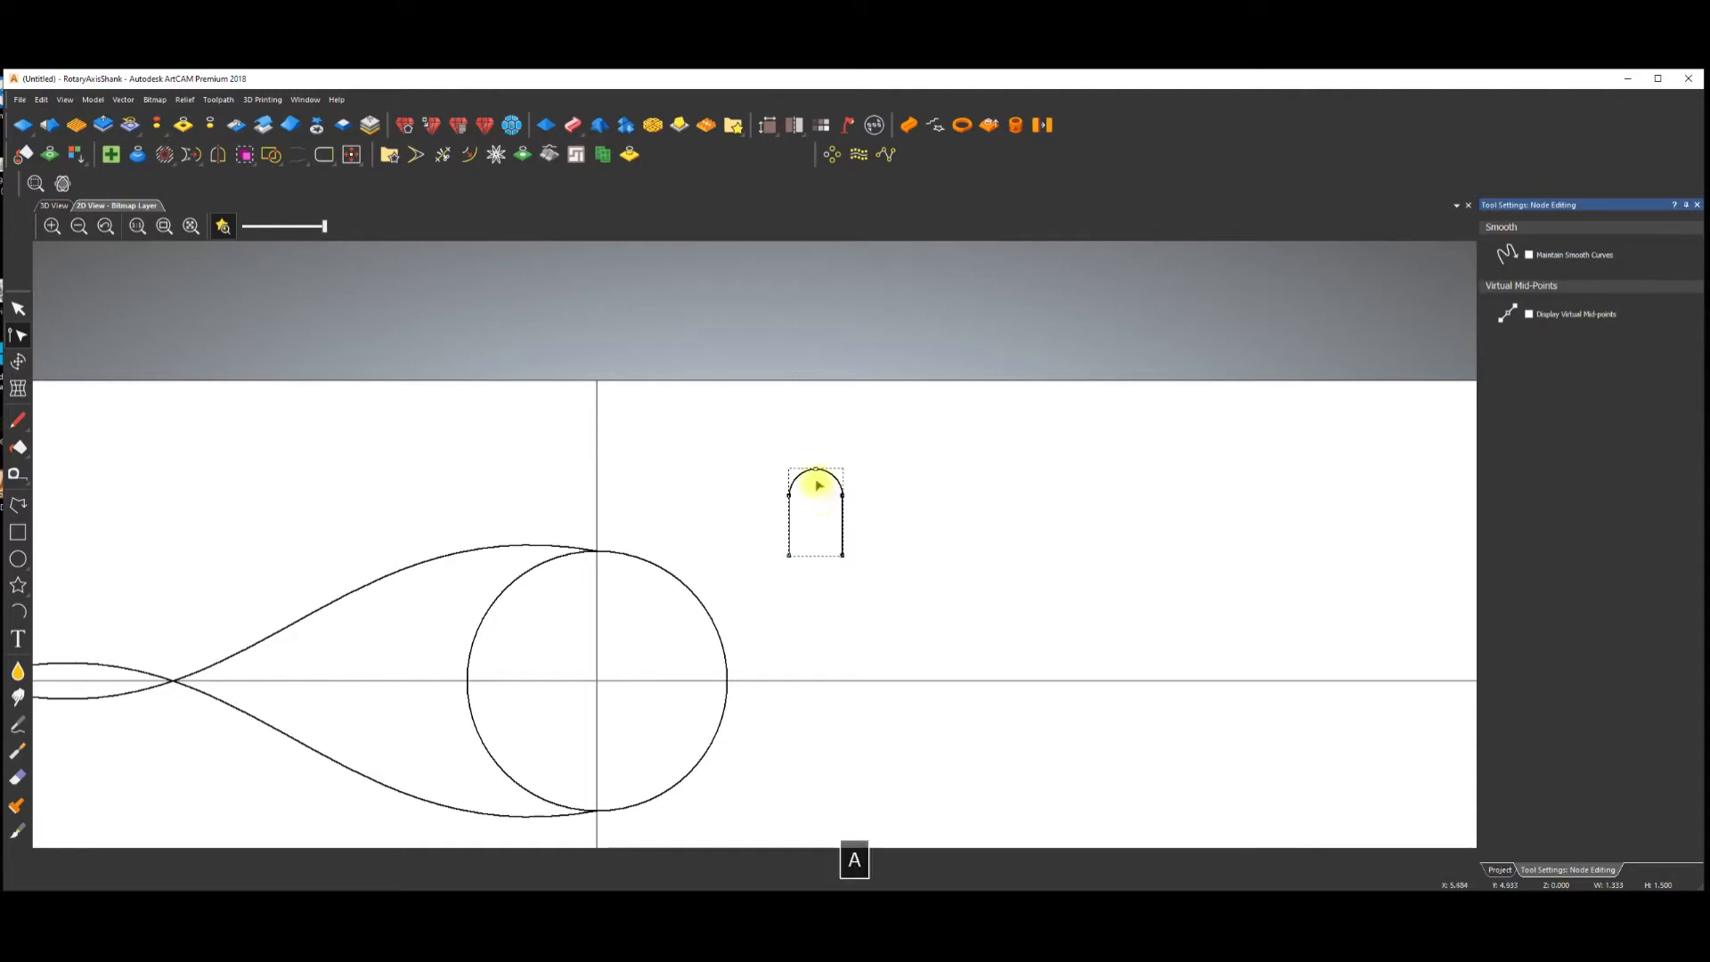
pyautogui.moveTo(818, 486); pyautogui.dragTo(816, 484)
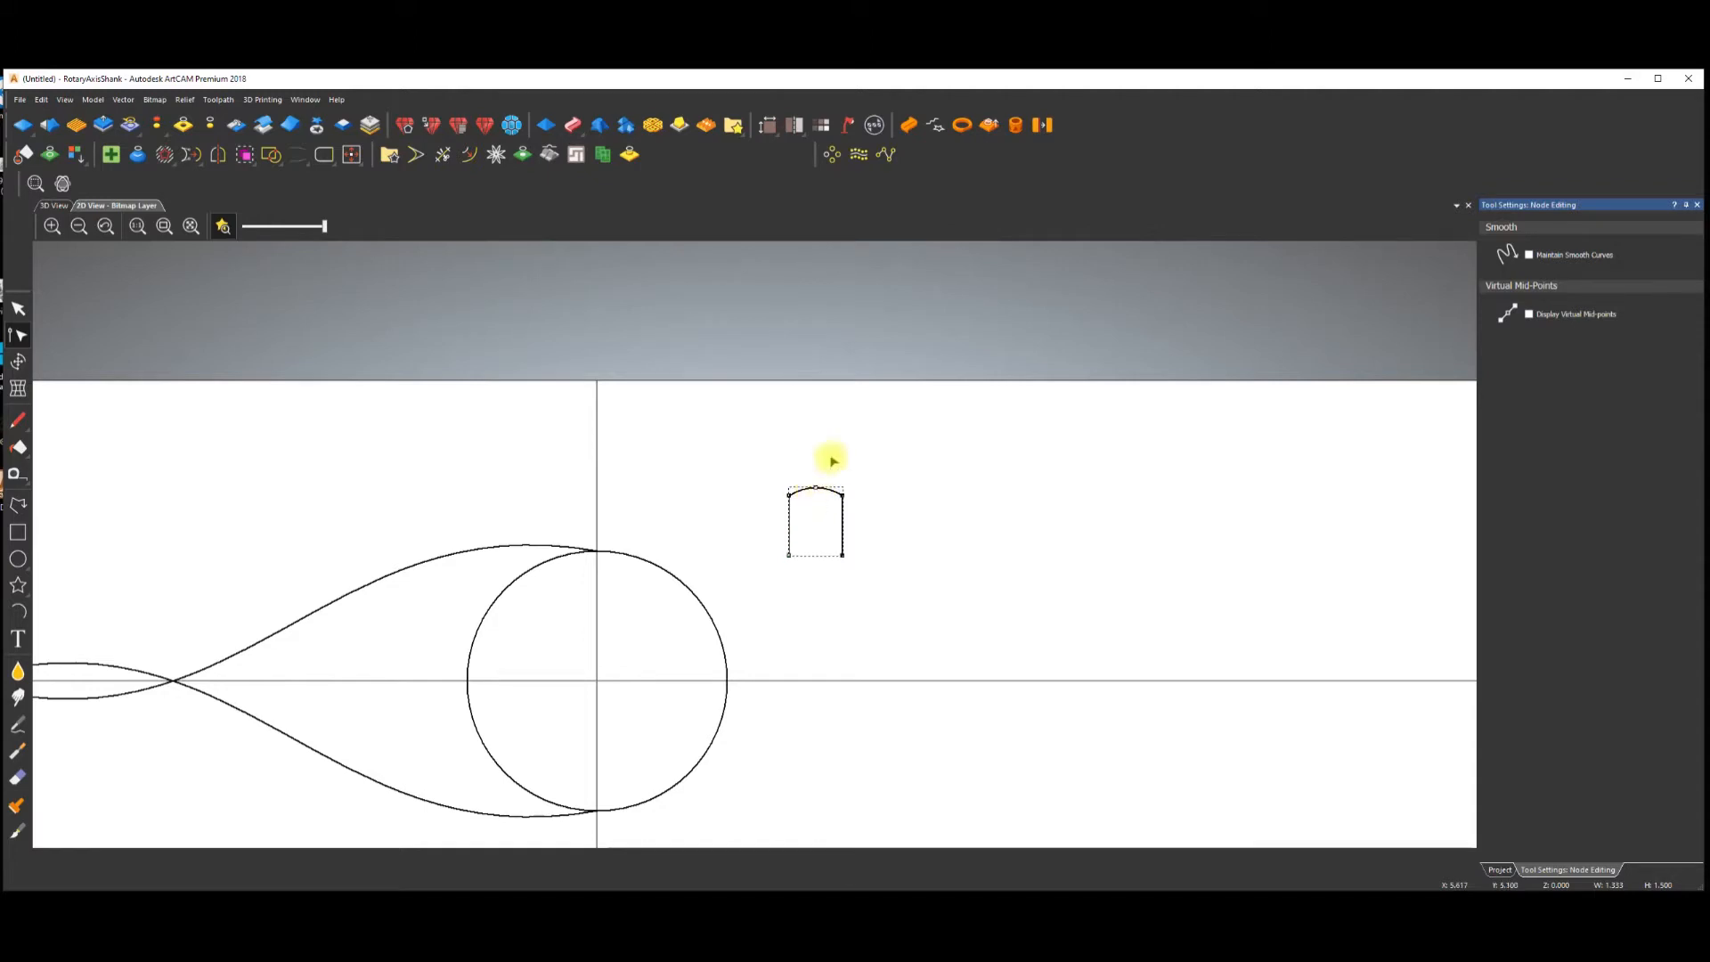
pyautogui.click(835, 452)
pyautogui.scroll(1, 813, 511)
pyautogui.press('Escape')
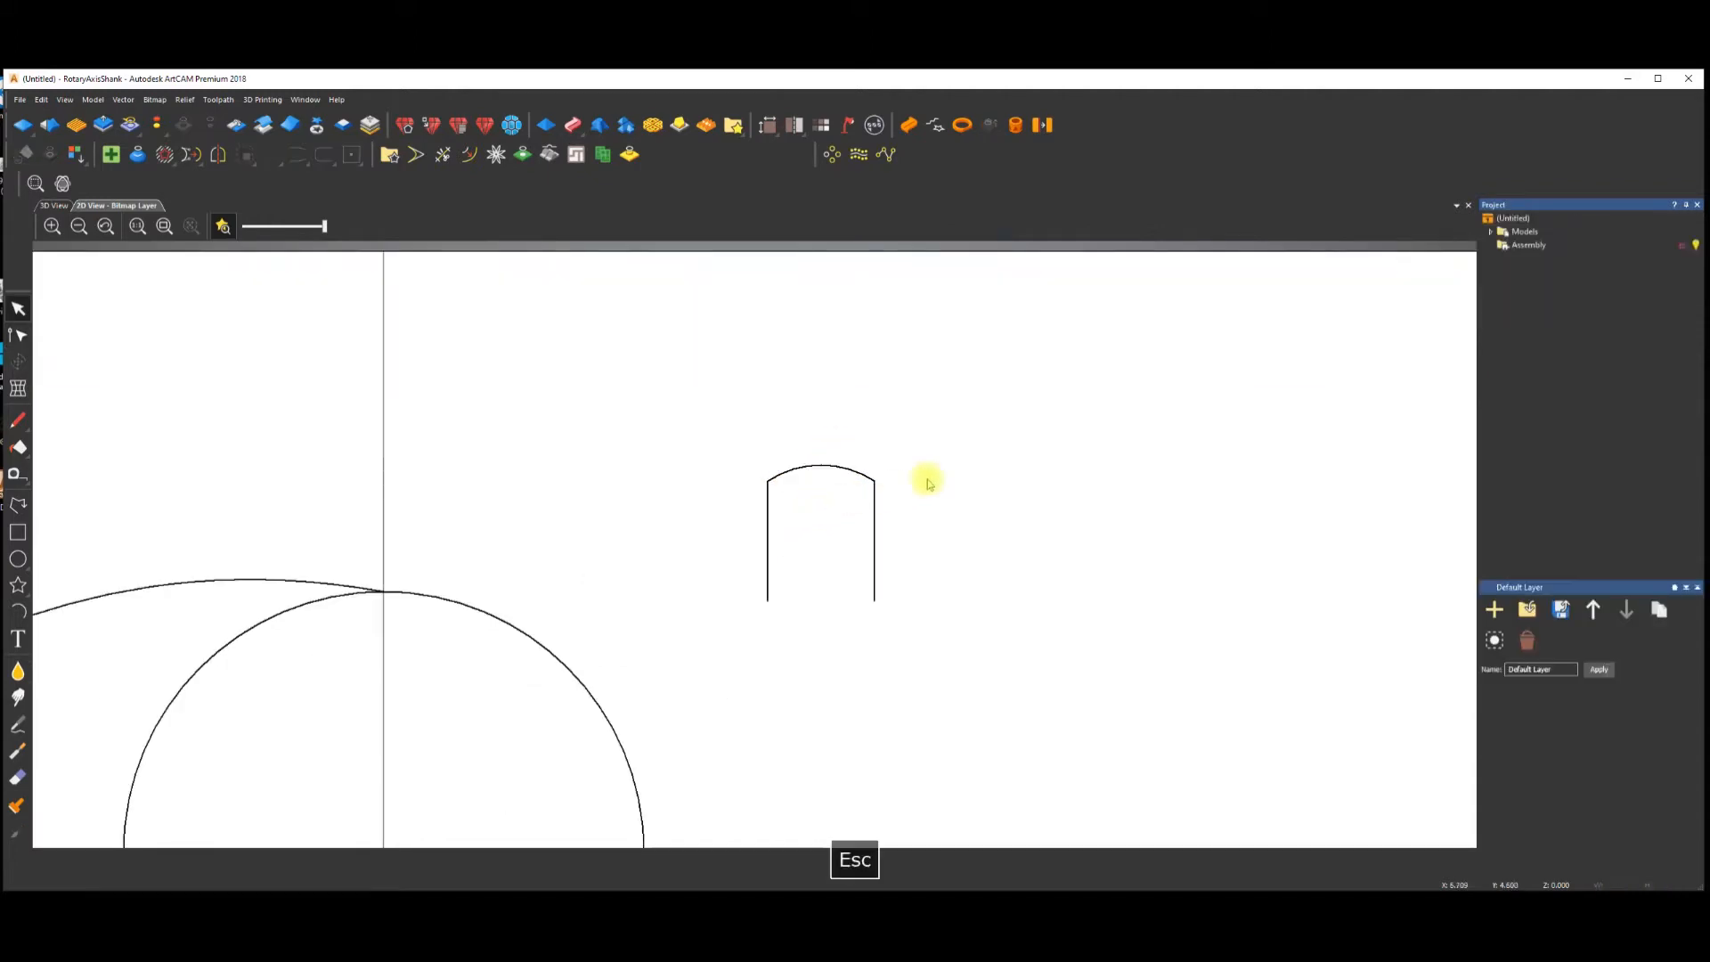
# Move the domed profile's right-hand side outward to make the profile about 2.13 mm wide.
pyautogui.scroll(-2, 836, 531)
pyautogui.click(784, 530)
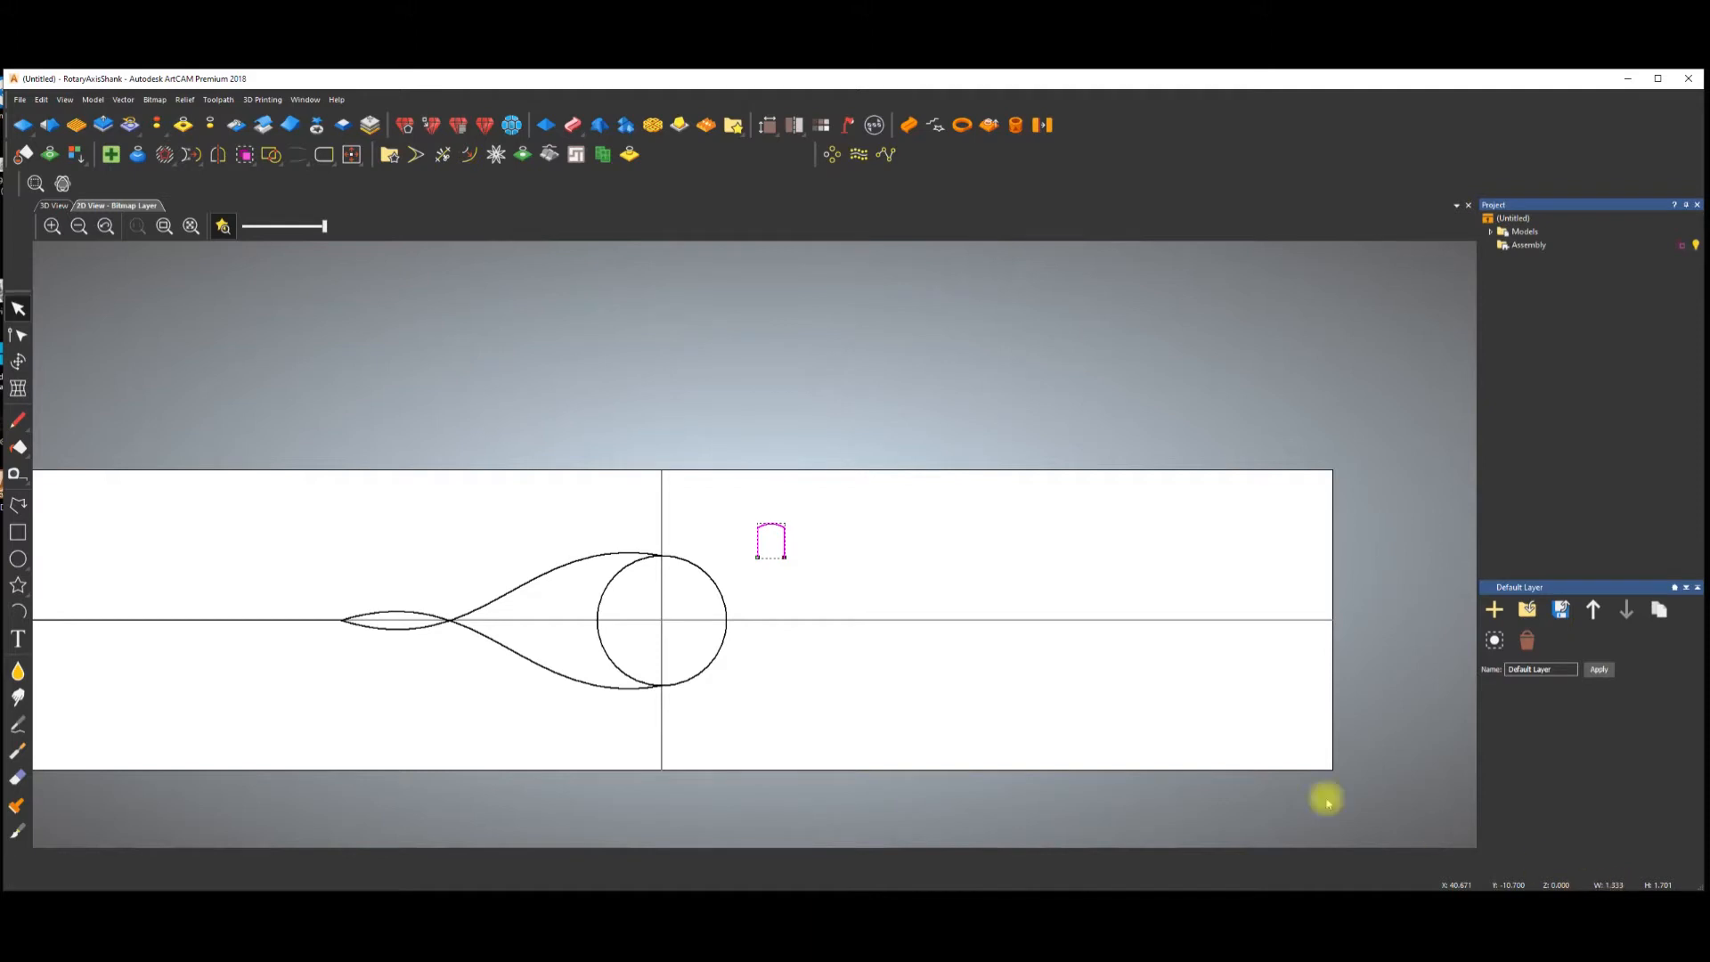
pyautogui.press('n')
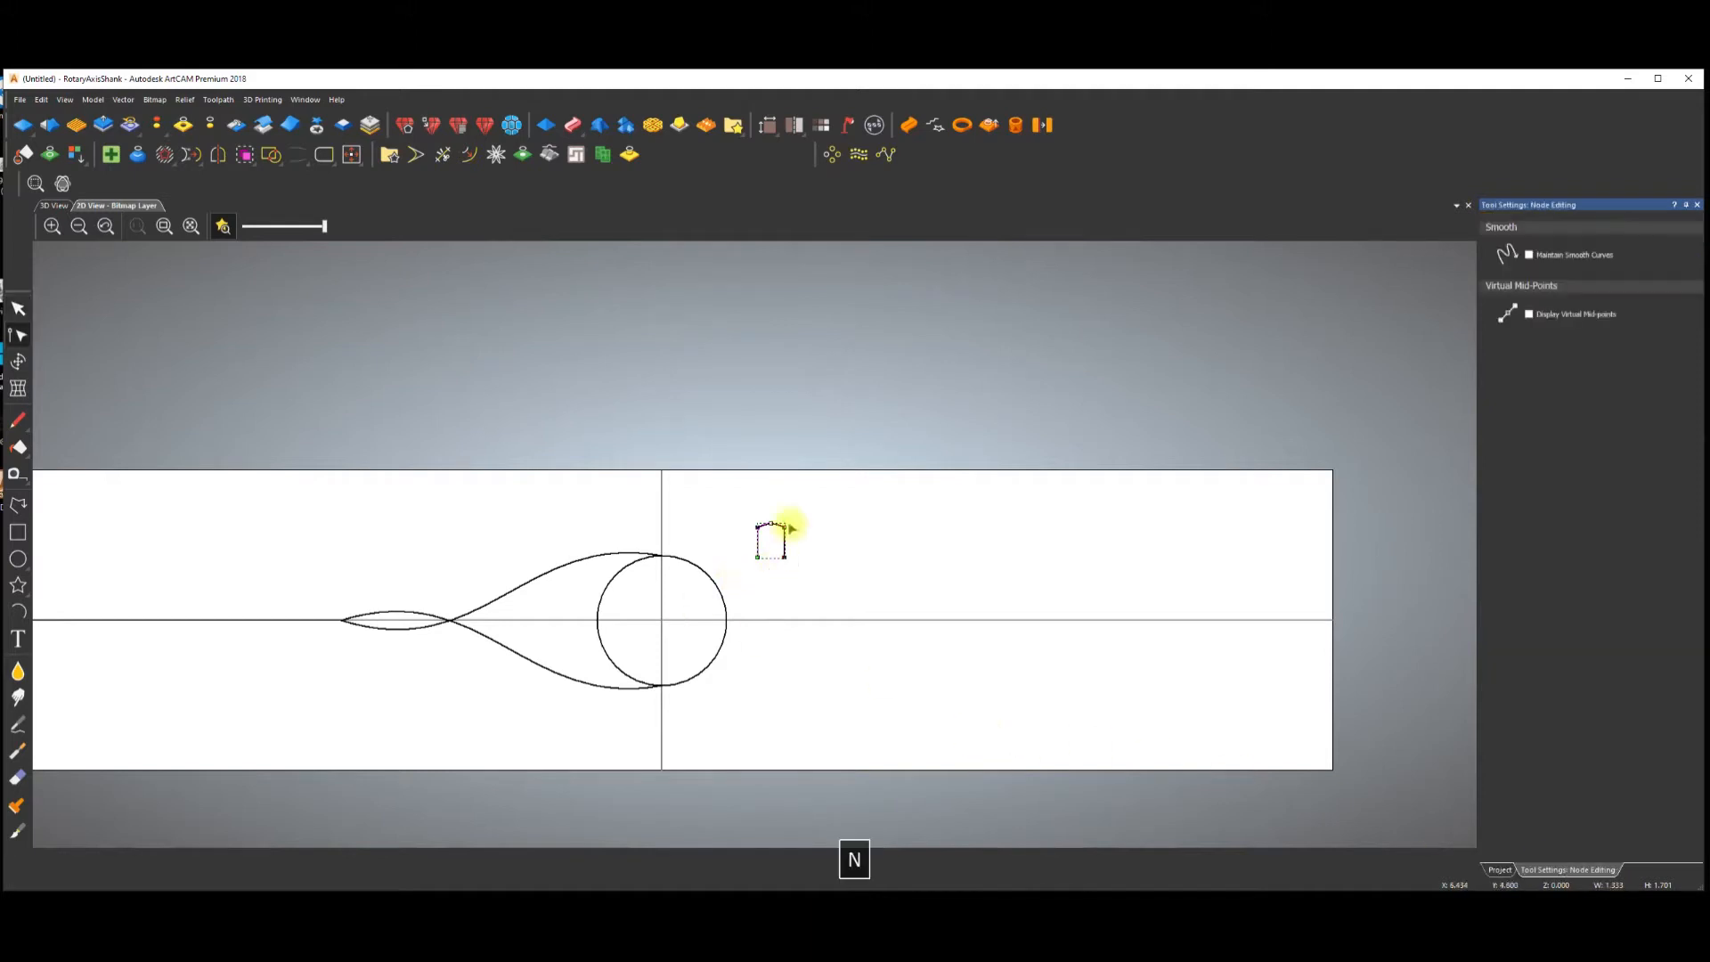
pyautogui.press('Right')
pyautogui.press('Escape')
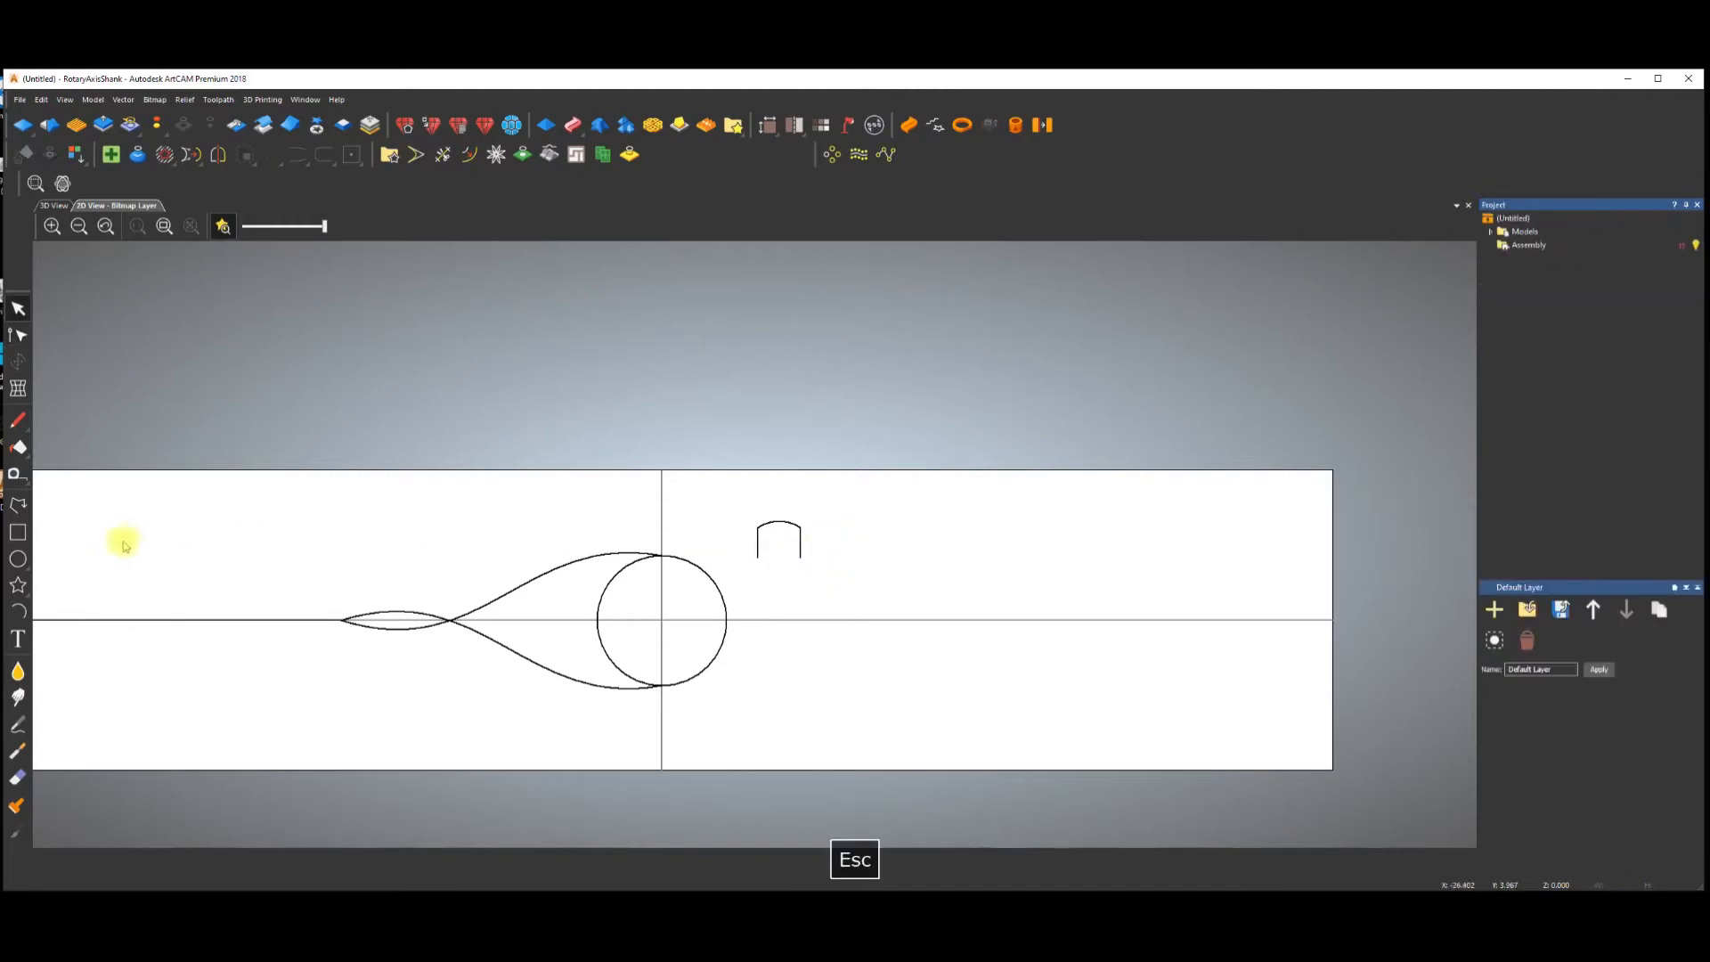
# Draw a 2.5 mm diameter circle over the lower part of the domed profile as a width guide.
pyautogui.click(18, 559)
pyautogui.moveTo(778, 553); pyautogui.dragTo(782, 577)
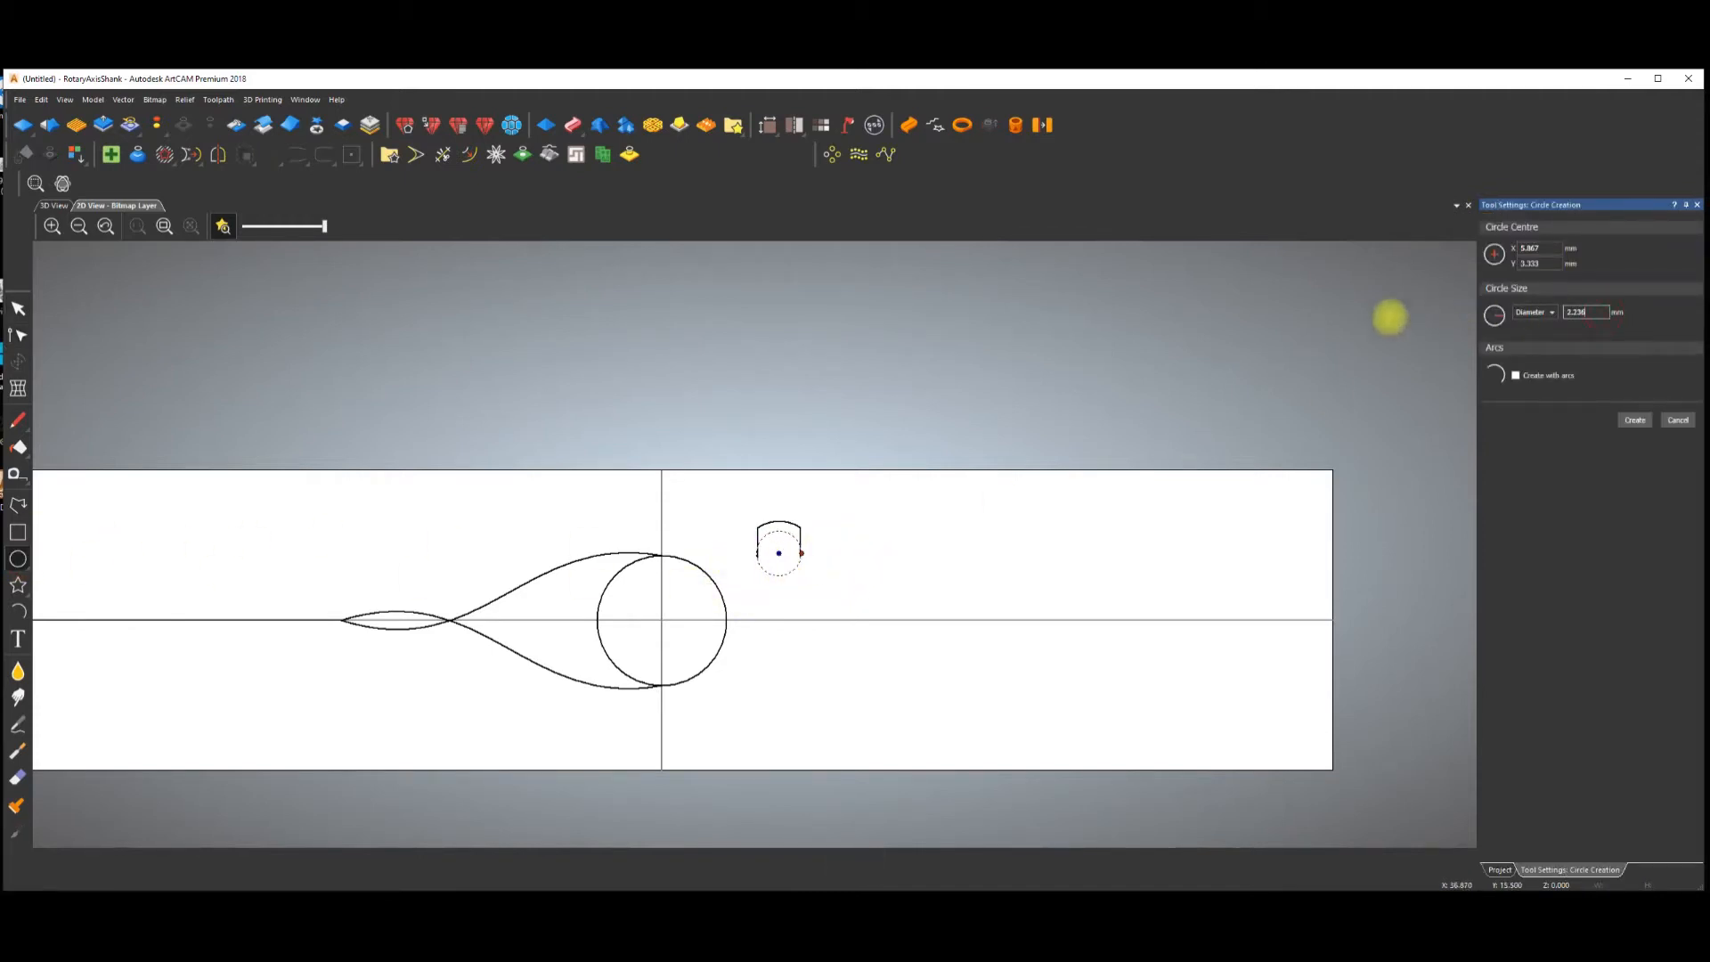
pyautogui.press('BackSpace')
pyautogui.press('BackSpace')
pyautogui.press('BackSpace')
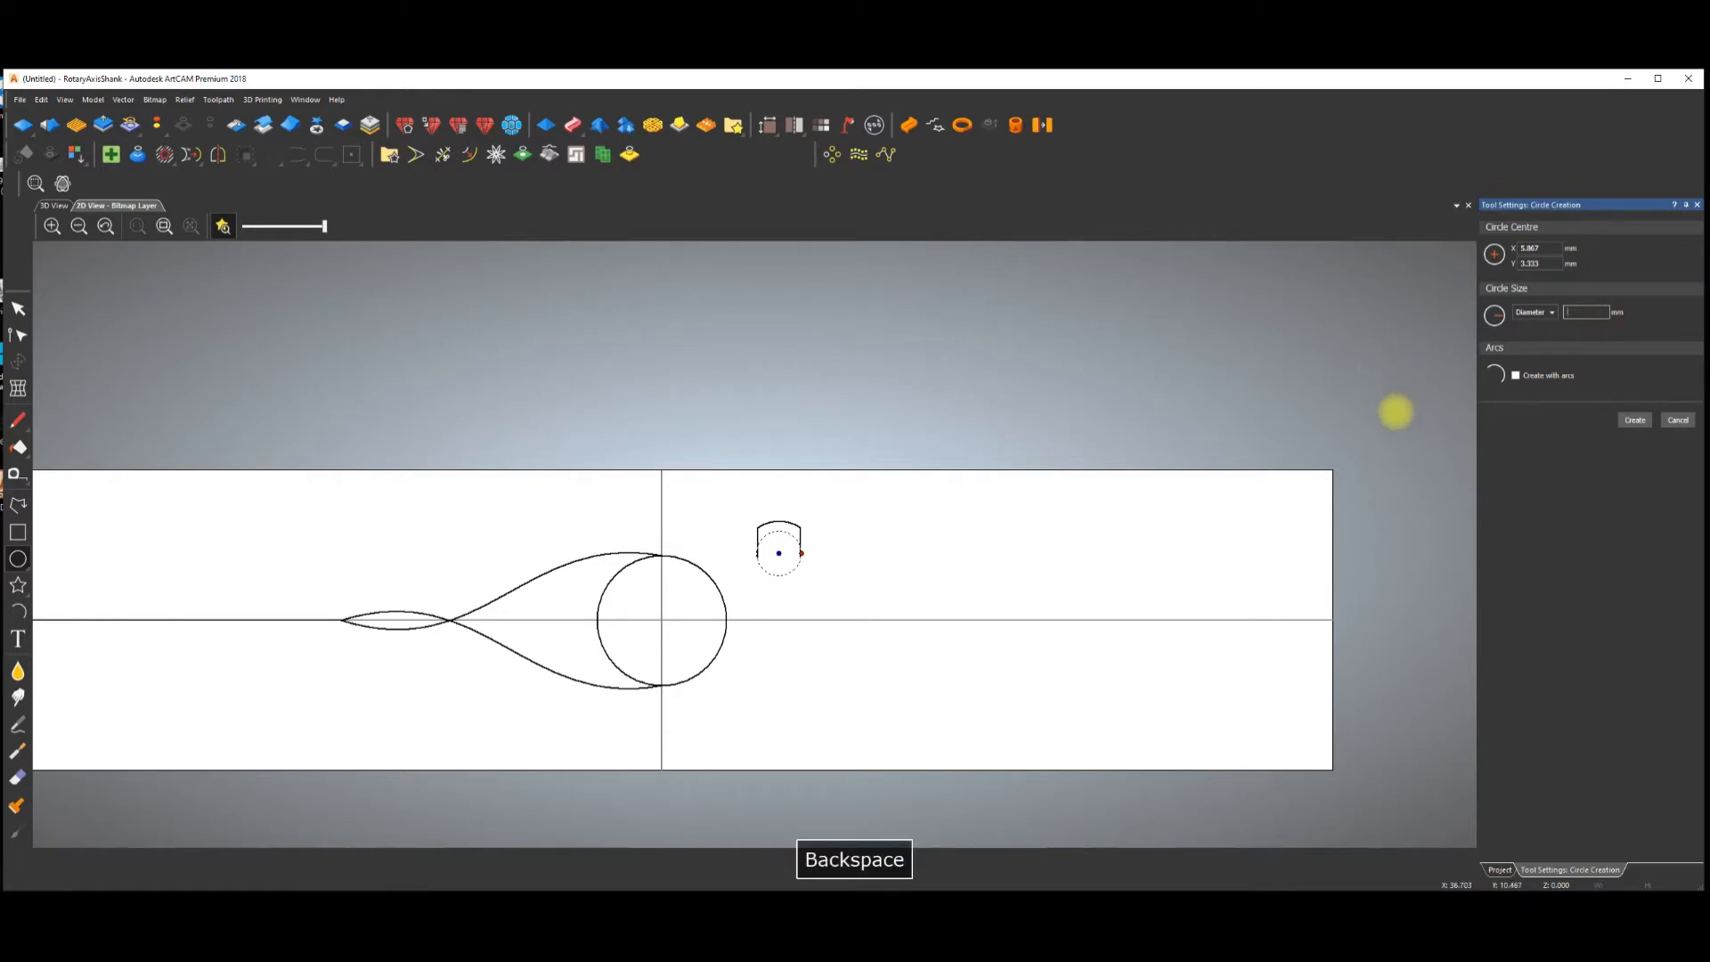
pyautogui.write('2.5')
pyautogui.click(1635, 419)
pyautogui.click(989, 549)
pyautogui.click(784, 577)
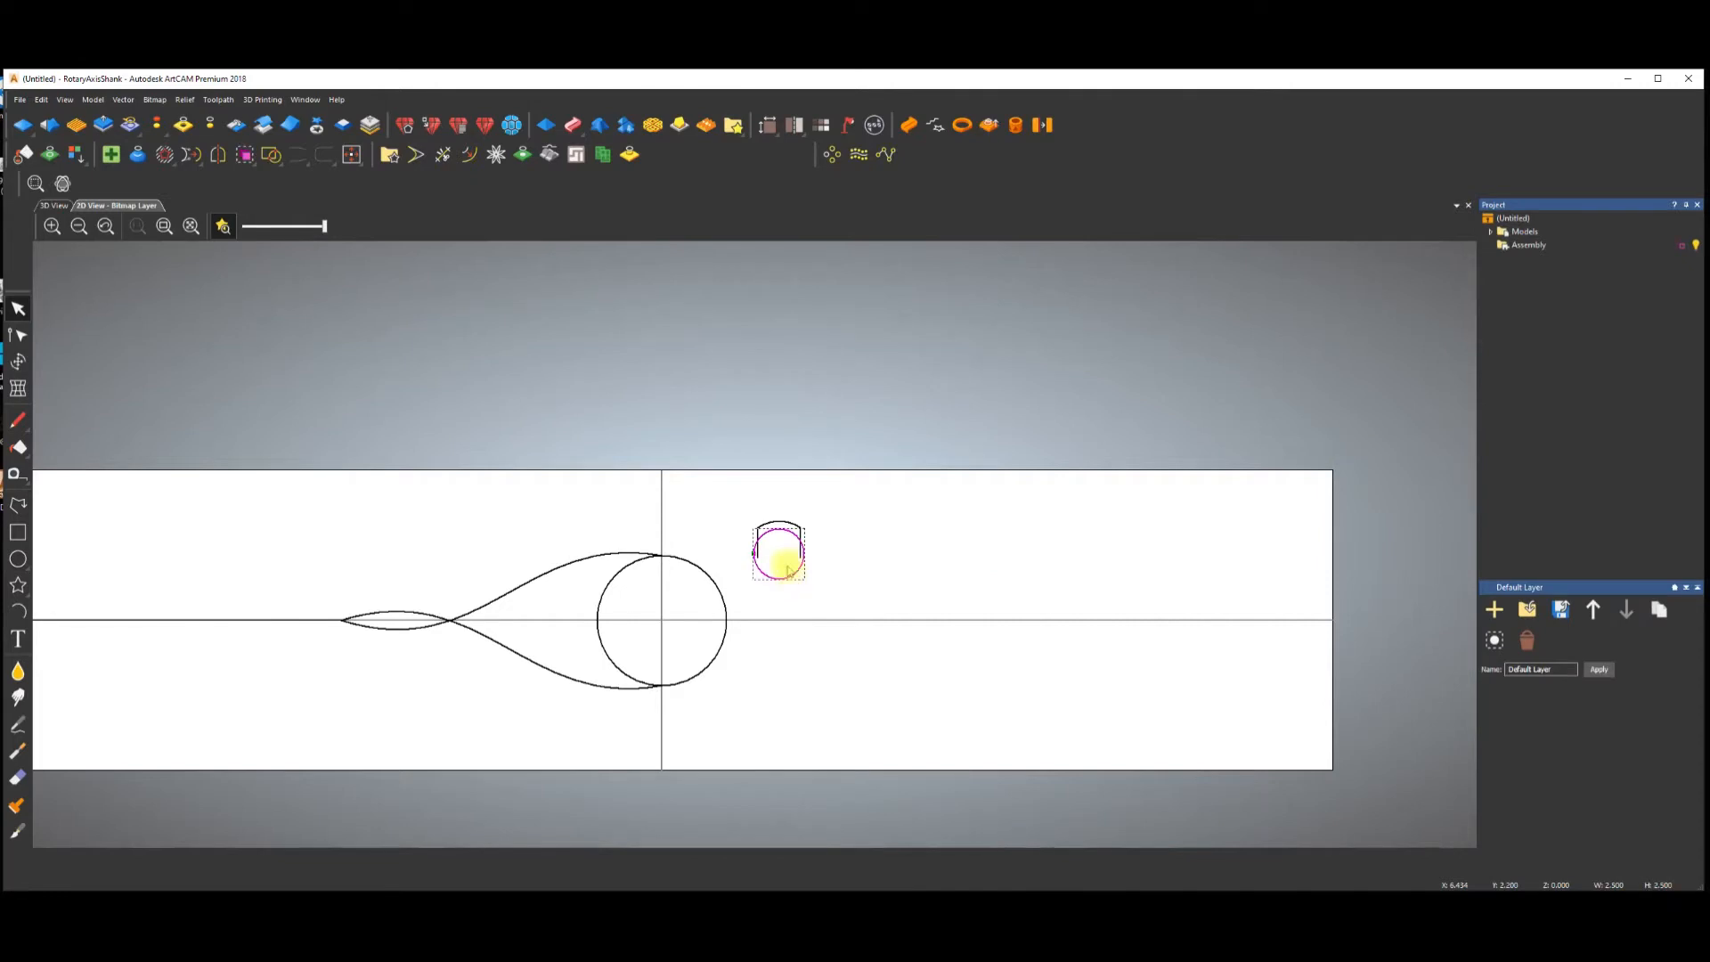
# Nudge both sides of the domed profile outward to the edges of the 2.5 mm guide circle, about 2.56 mm apart.
pyautogui.scroll(2, 782, 570)
pyautogui.click(801, 483)
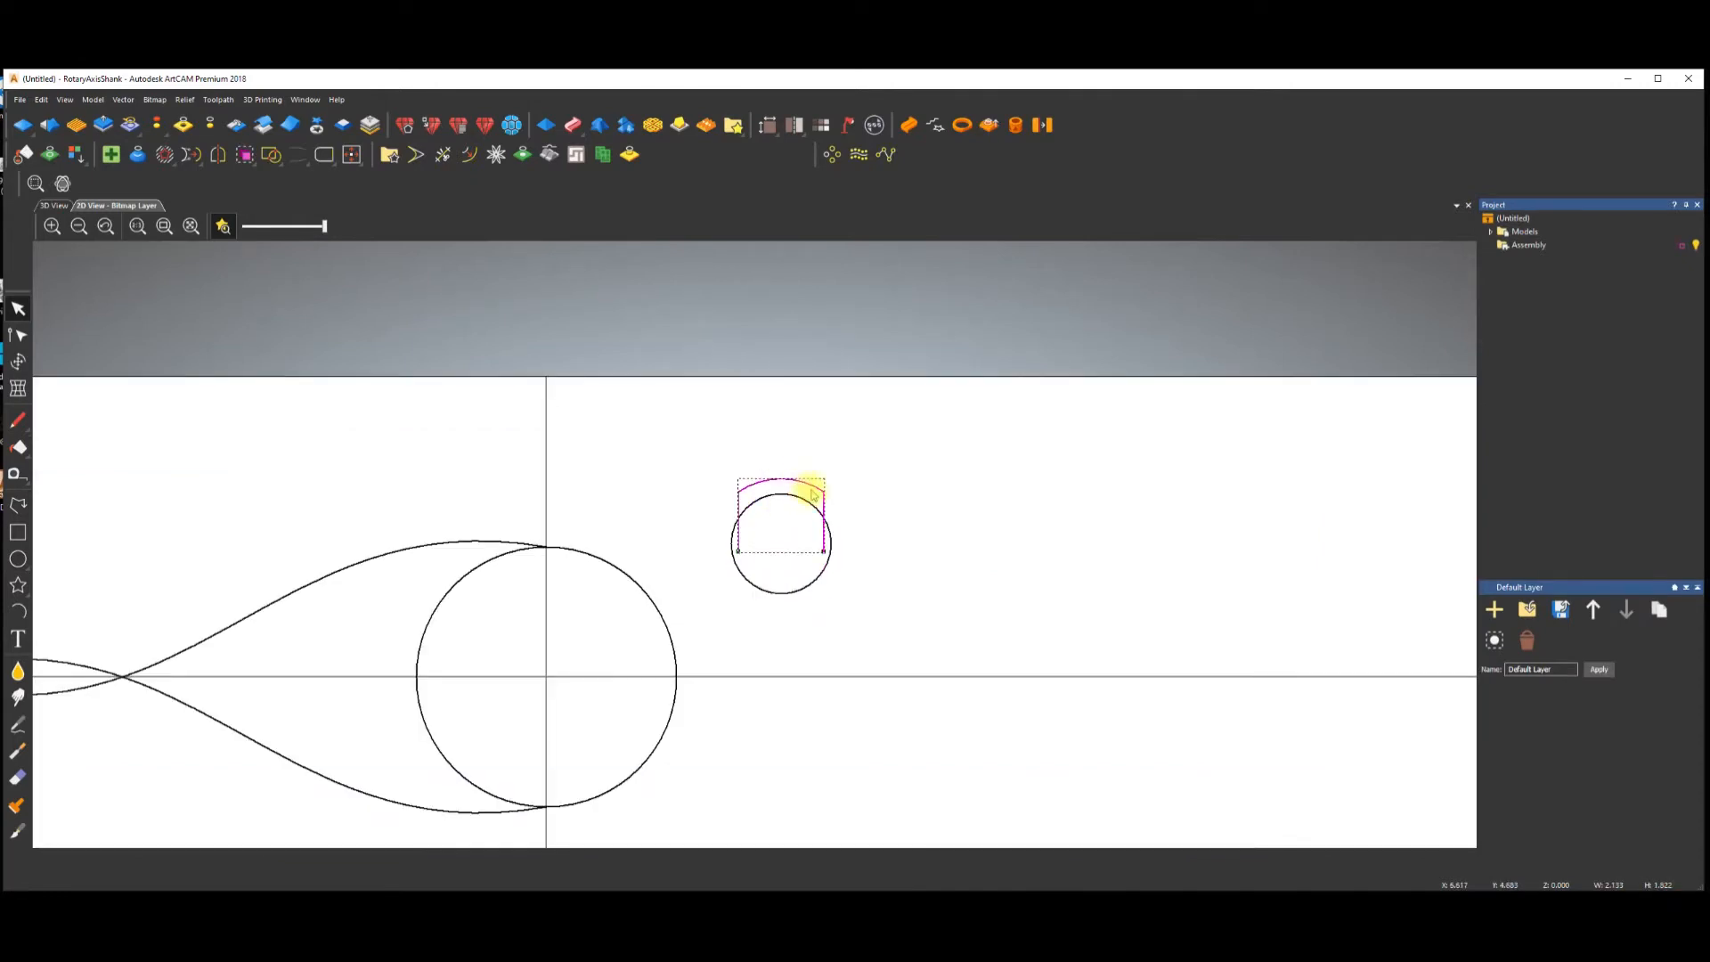
pyautogui.press('n')
pyautogui.moveTo(805, 451); pyautogui.dragTo(905, 618)
pyautogui.press('Right')
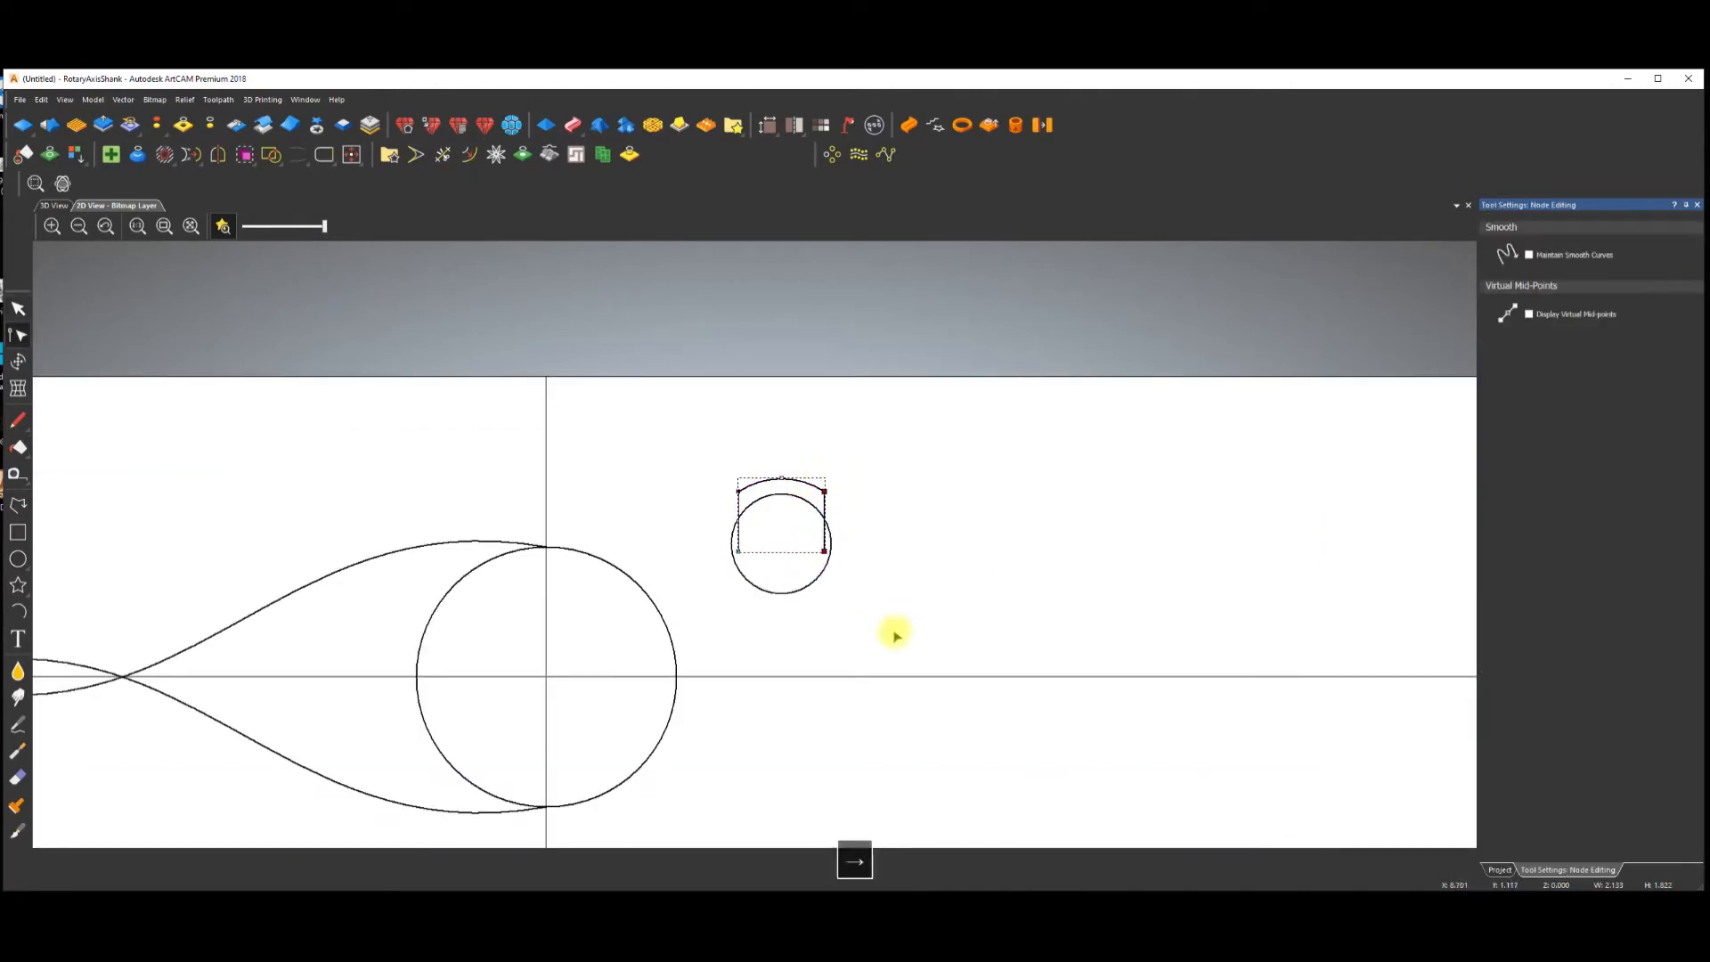
pyautogui.moveTo(718, 473); pyautogui.dragTo(774, 603)
pyautogui.press('Left')
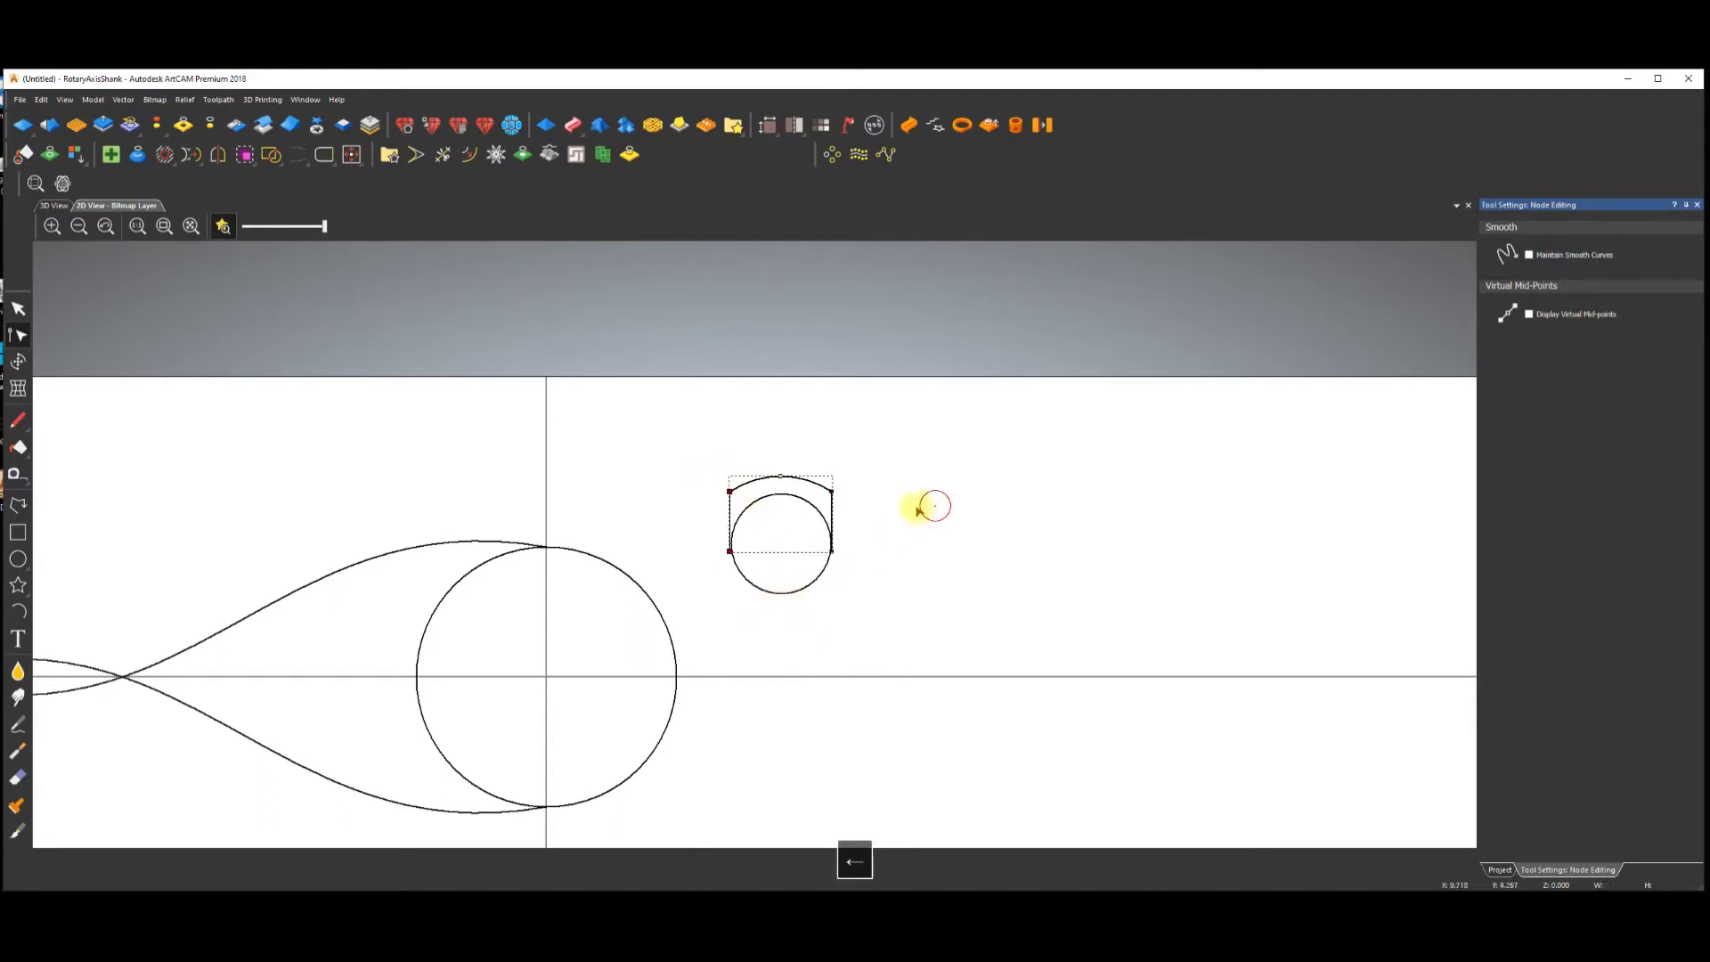
pyautogui.click(927, 502)
pyautogui.press('Escape')
pyautogui.scroll(-5, 765, 552)
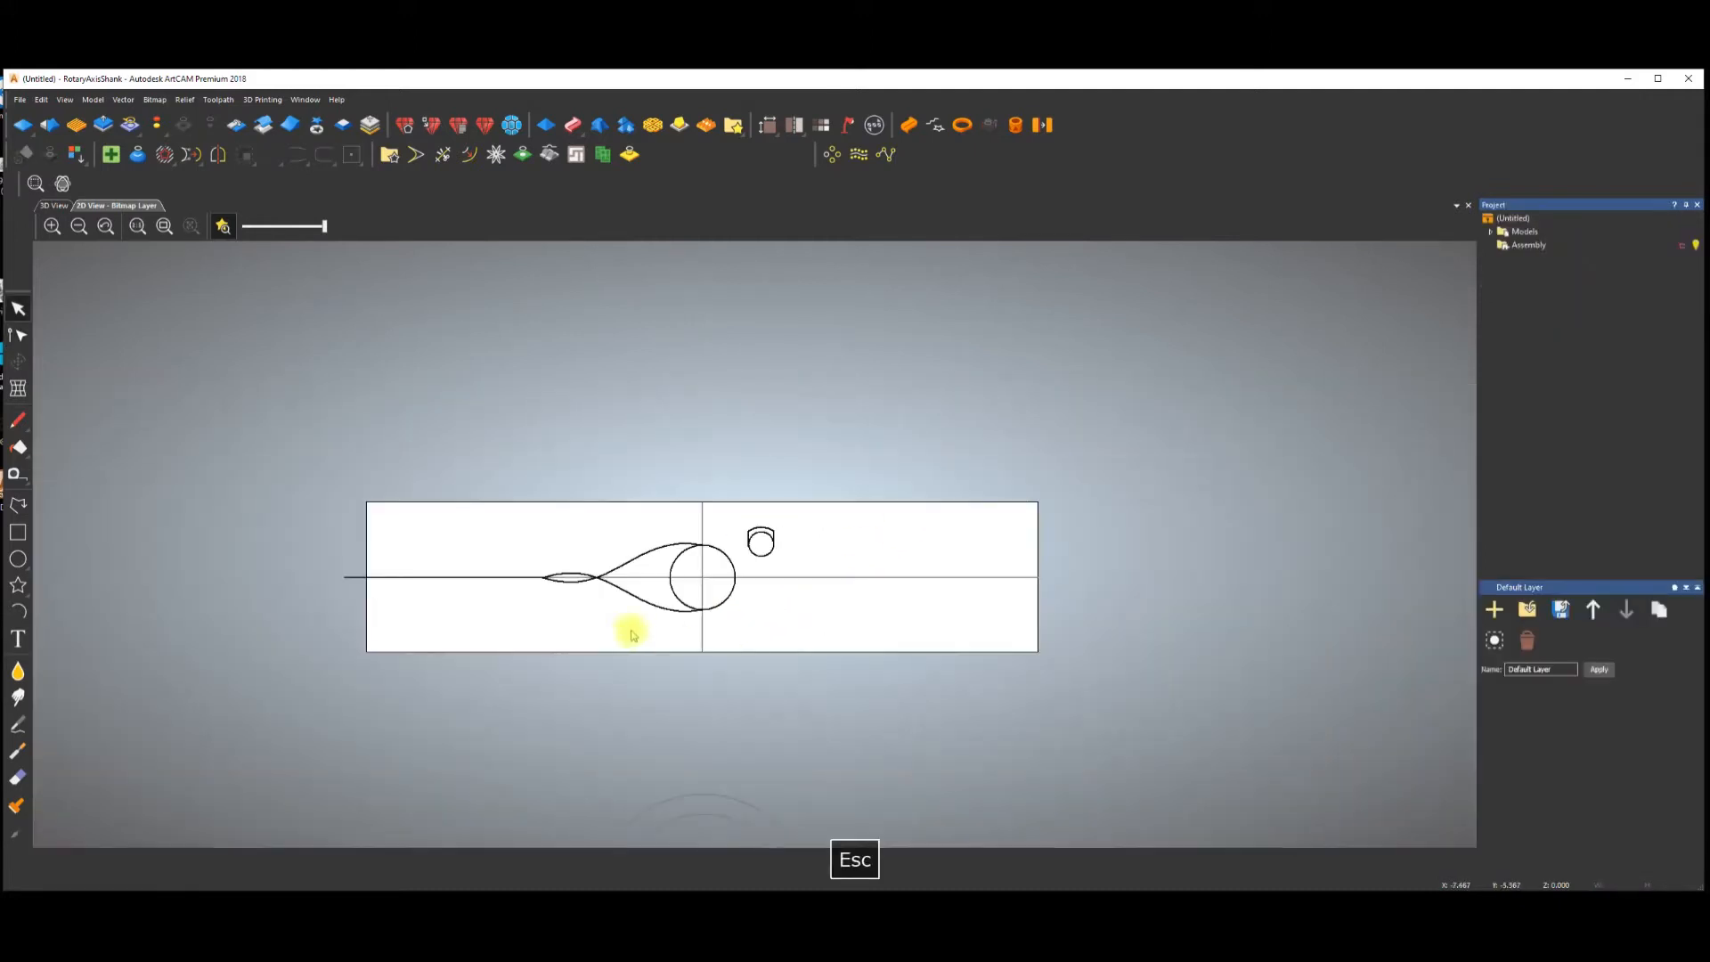
pyautogui.click(764, 532)
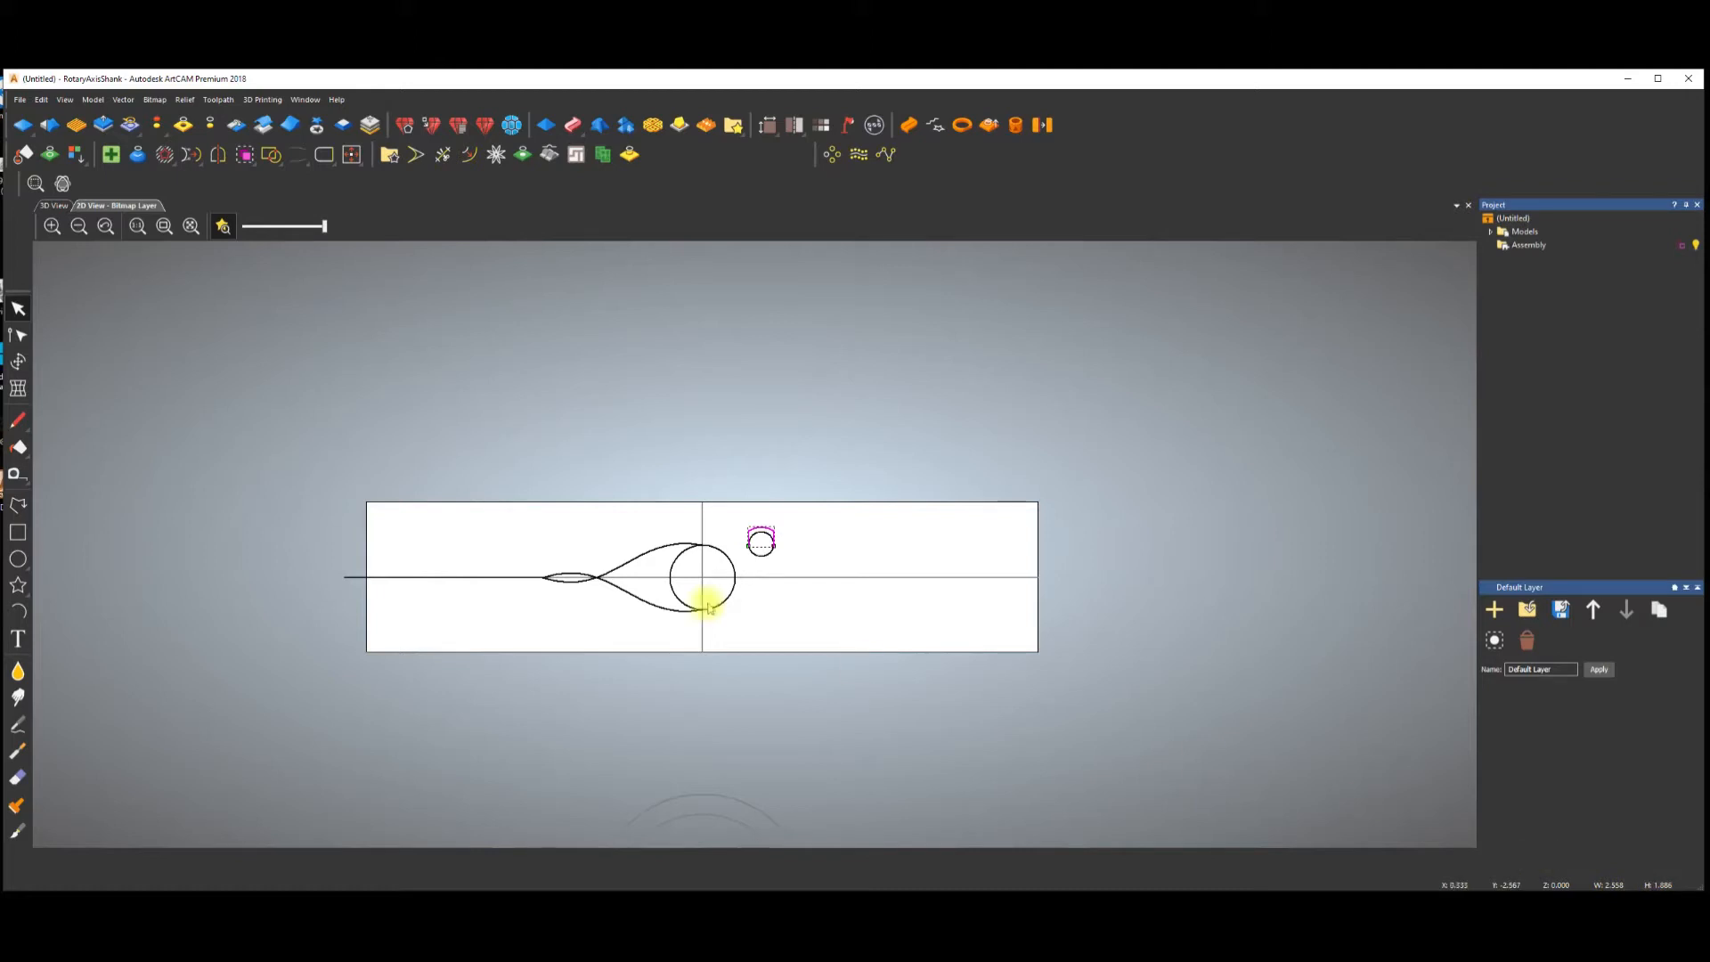
pyautogui.click(862, 558)
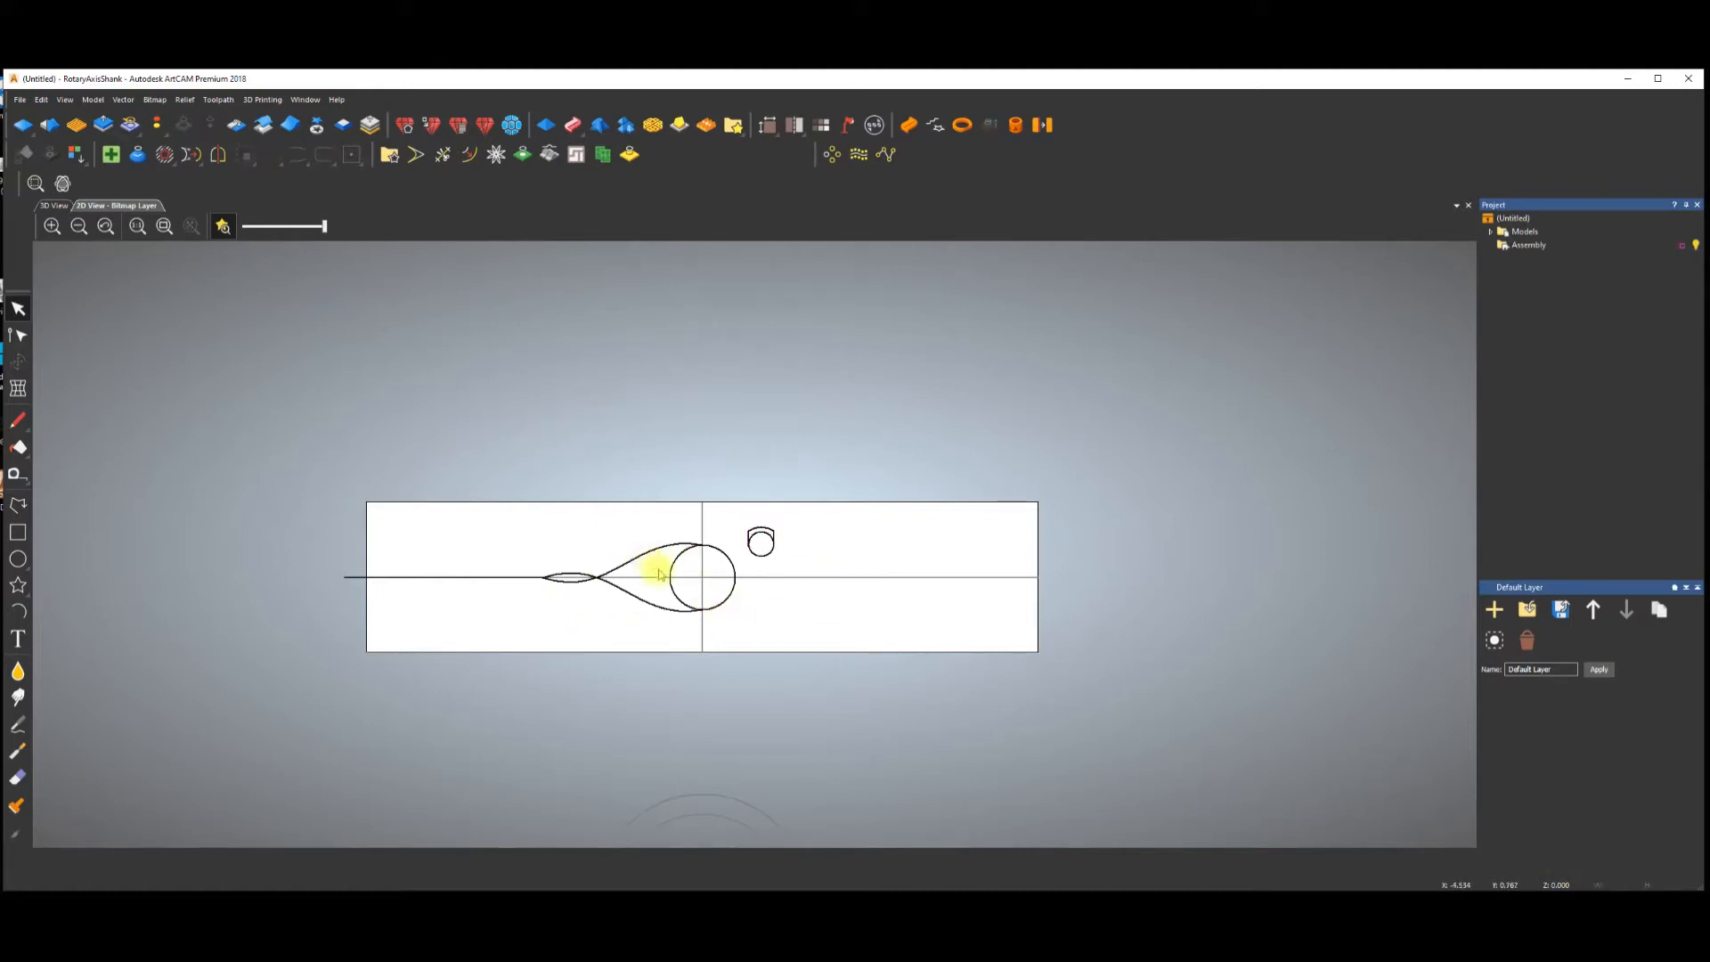
pyautogui.scroll(3, 659, 574)
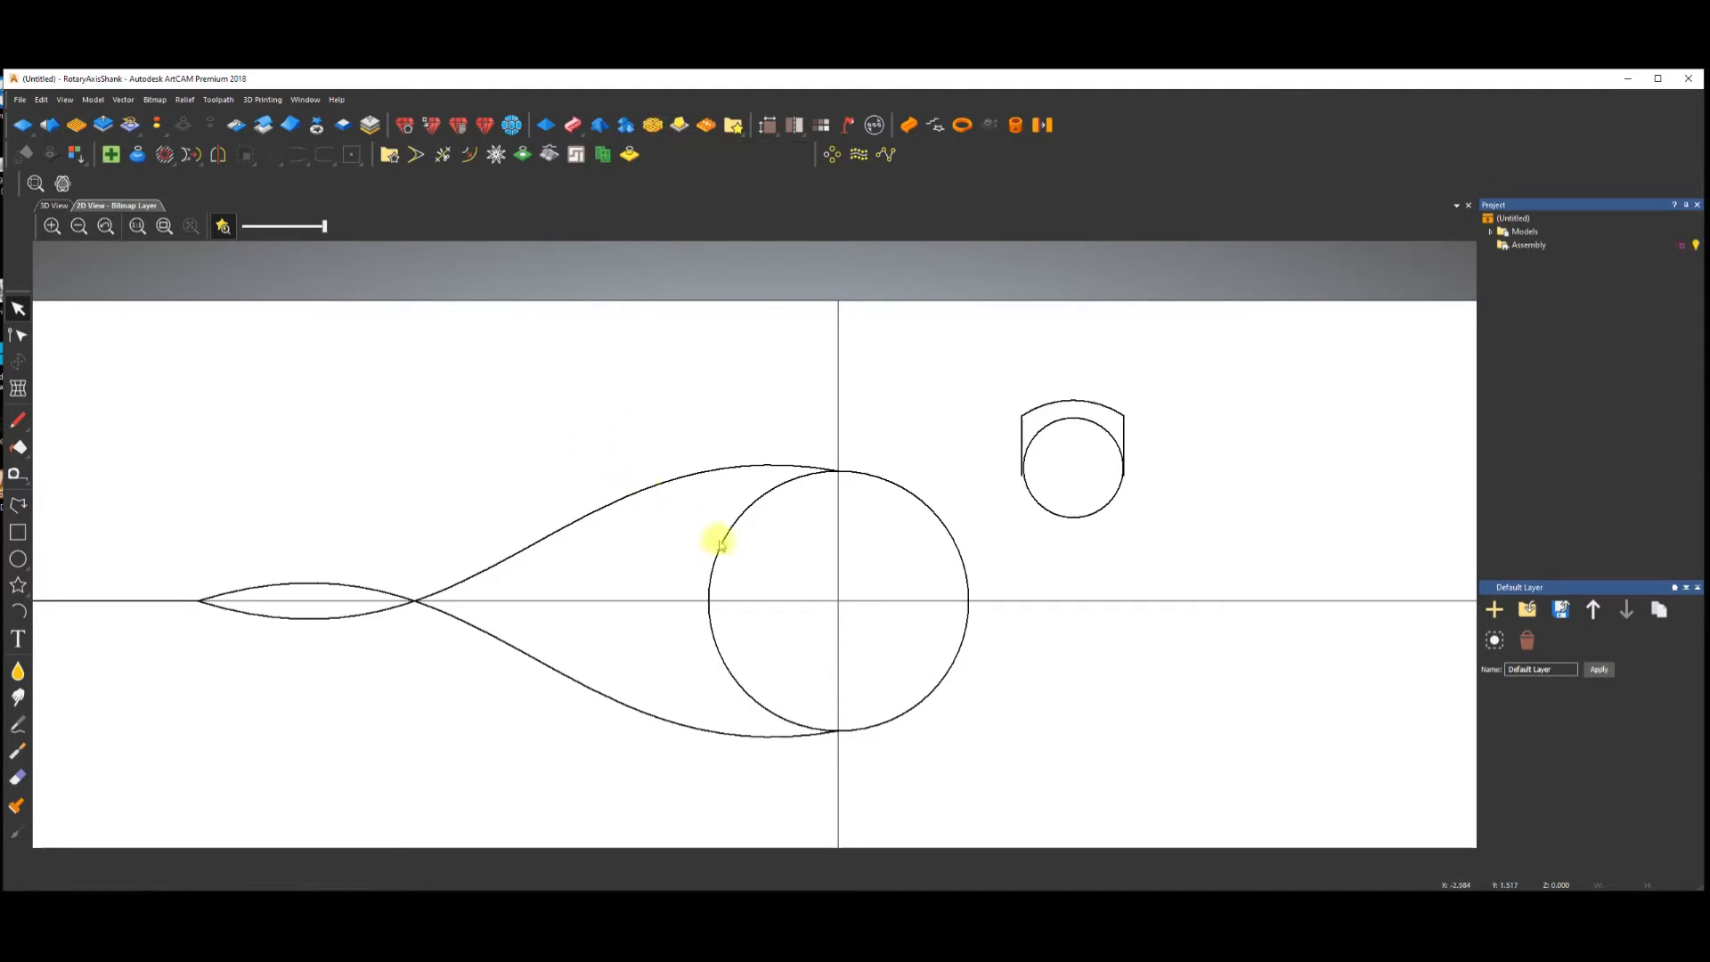
pyautogui.scroll(-3, 719, 544)
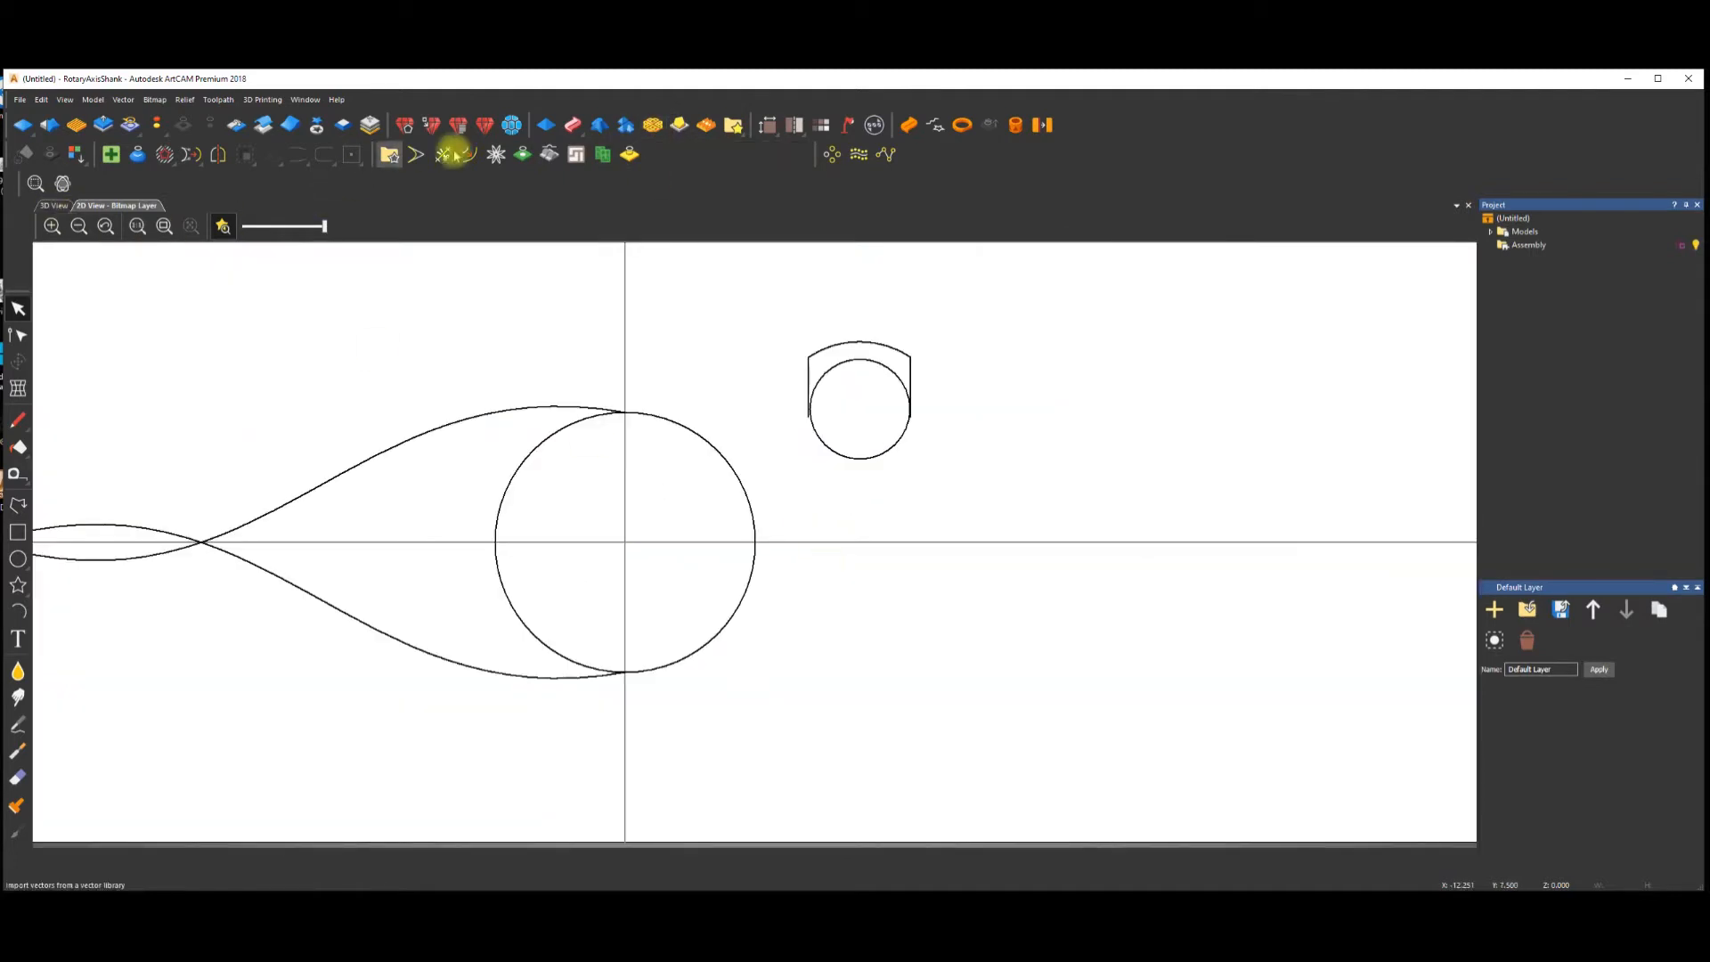
# Start the Weave tool with the two mirrored S-shaped curves as drive rails and the domed profile as the cross section.
pyautogui.click(510, 410)
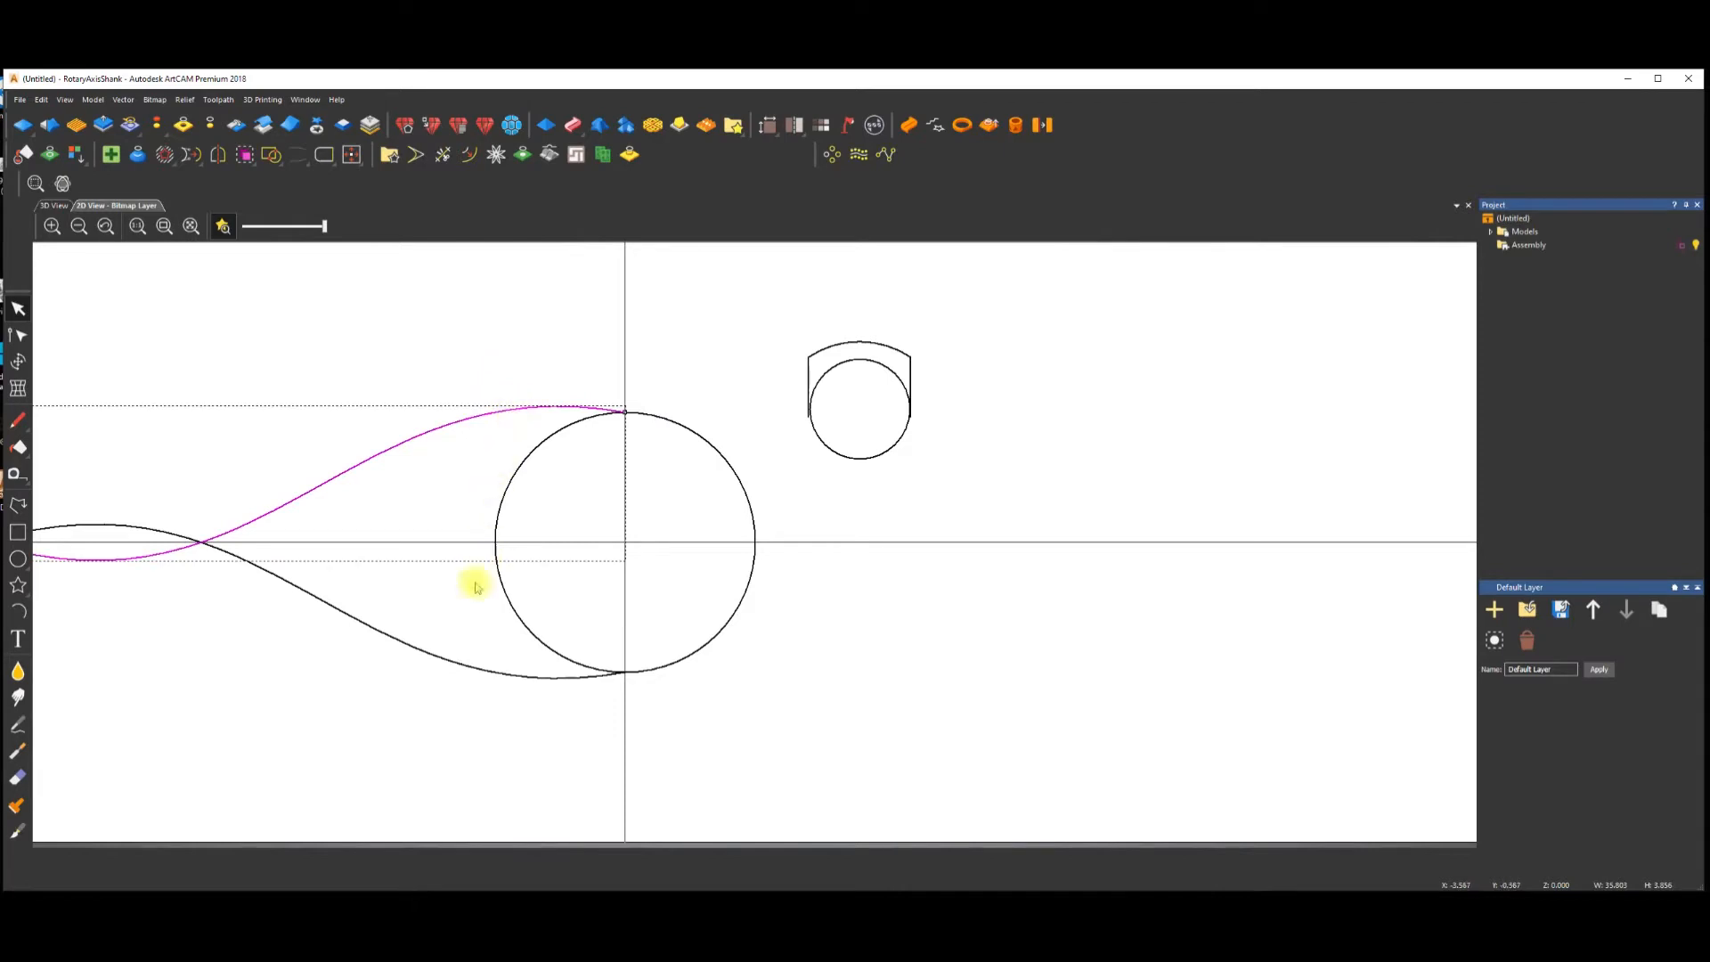
pyautogui.keyDown('shift'); pyautogui.click(444, 658); pyautogui.keyUp('shift')
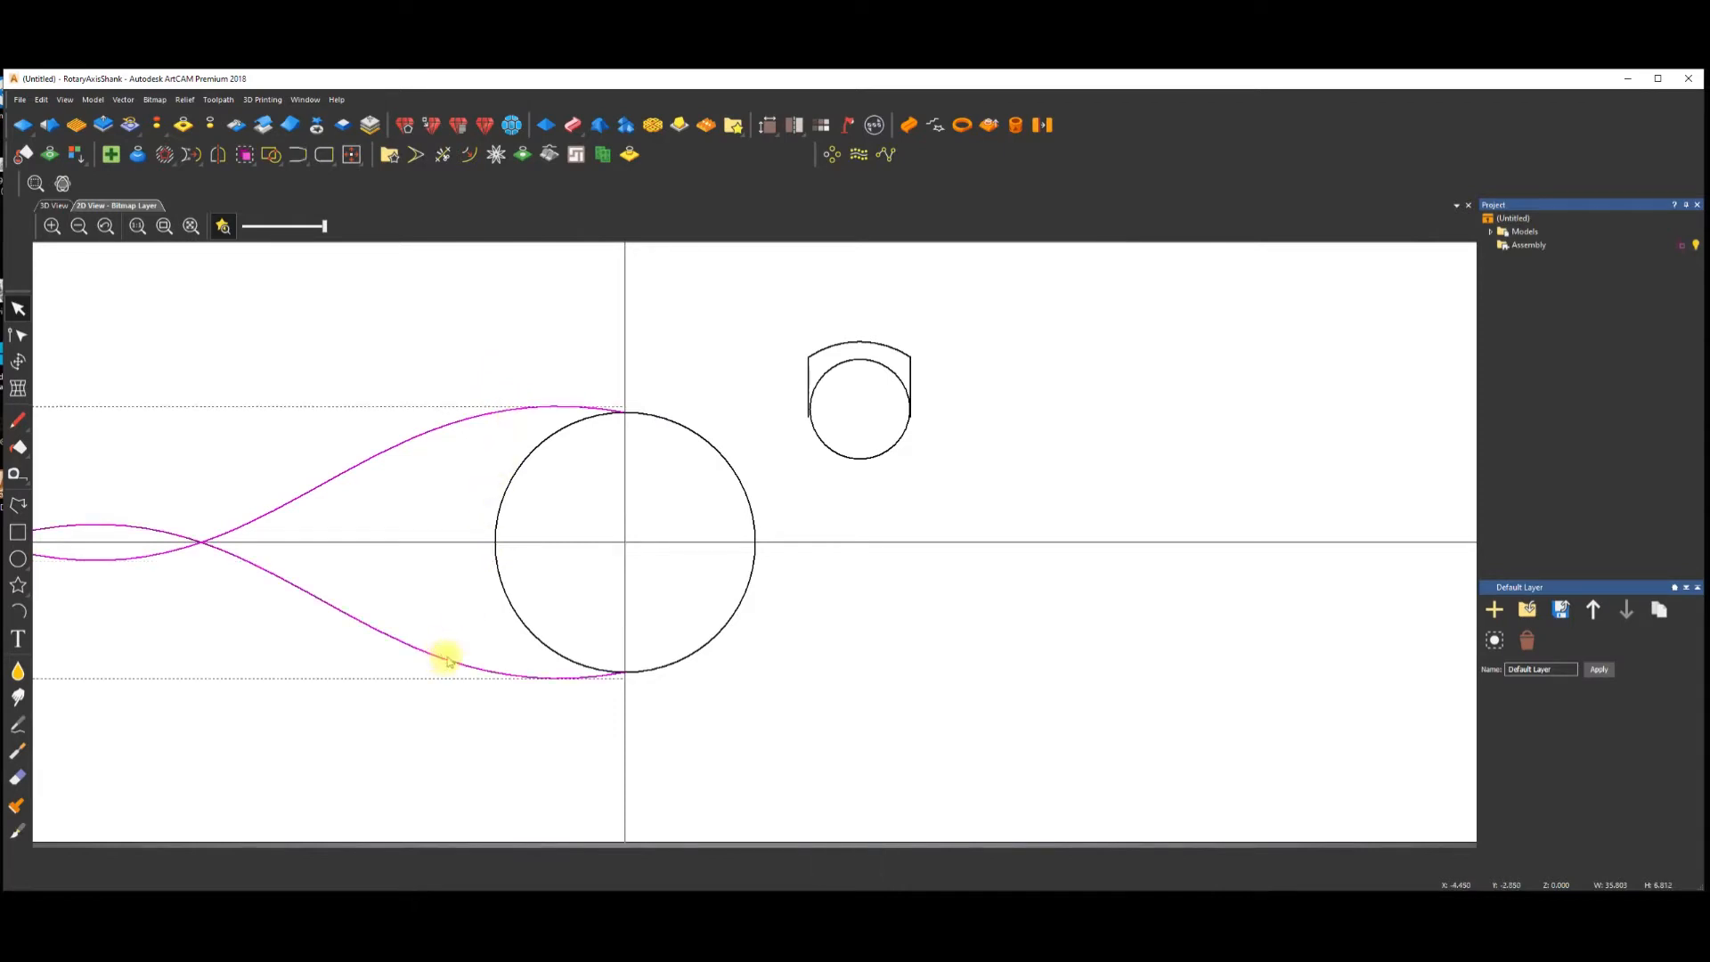
pyautogui.keyDown('shift'); pyautogui.click(853, 346); pyautogui.keyUp('shift')
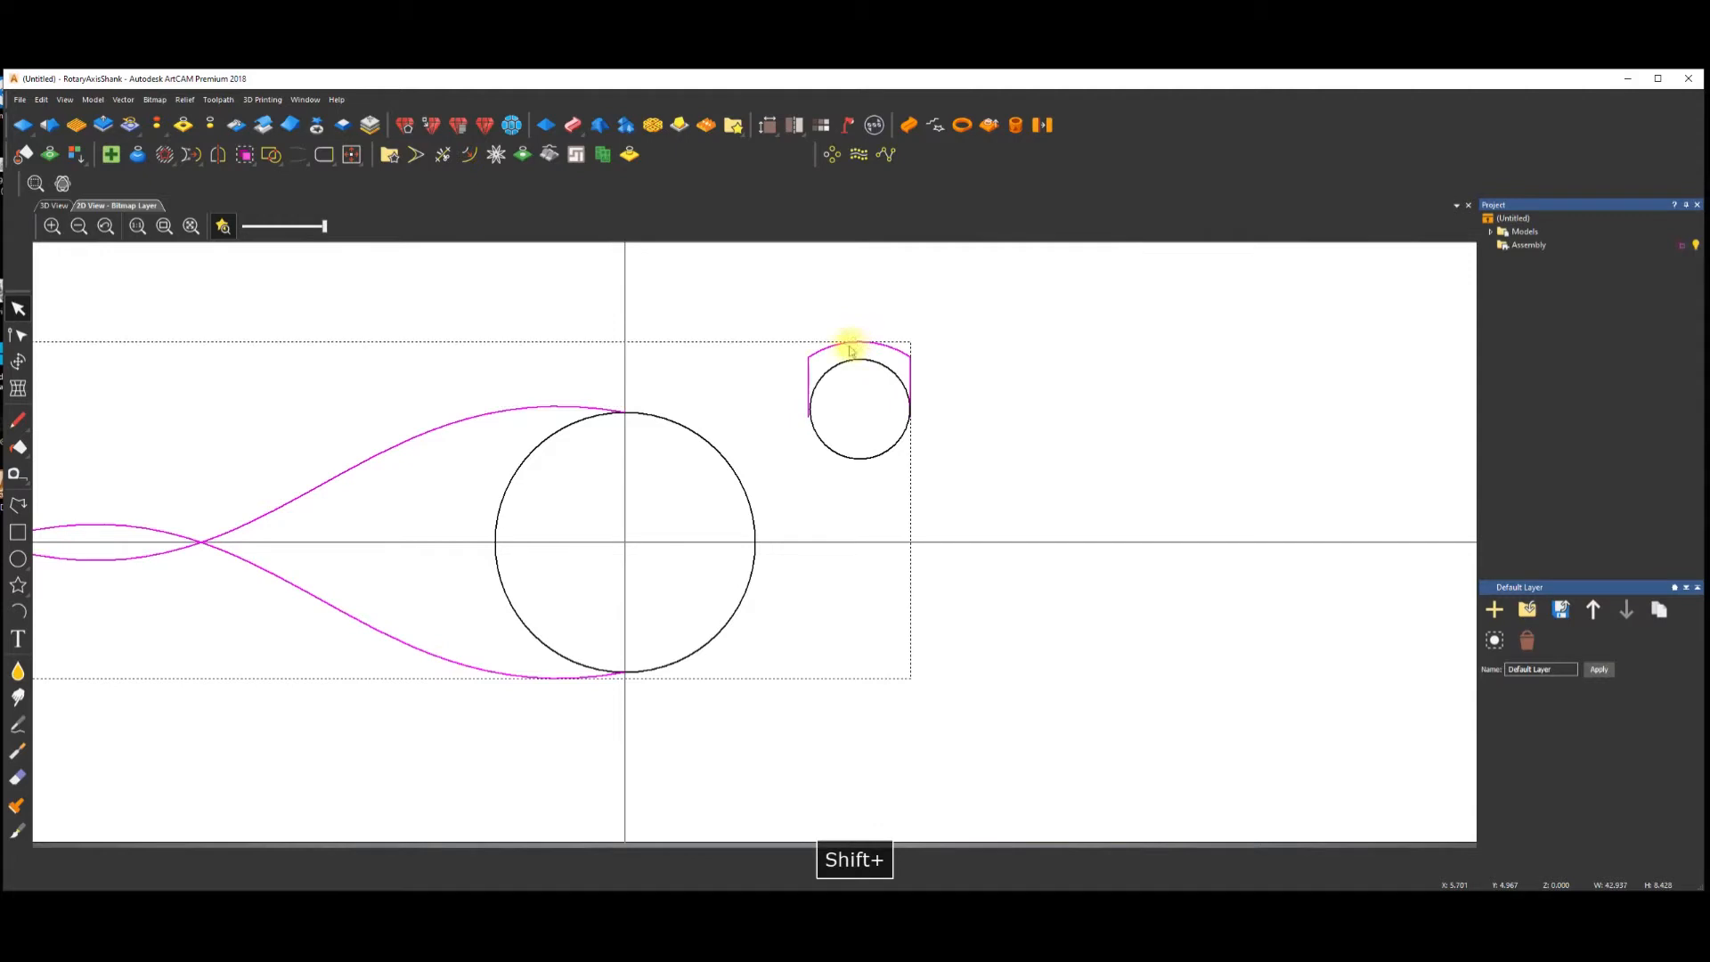
pyautogui.click(653, 125)
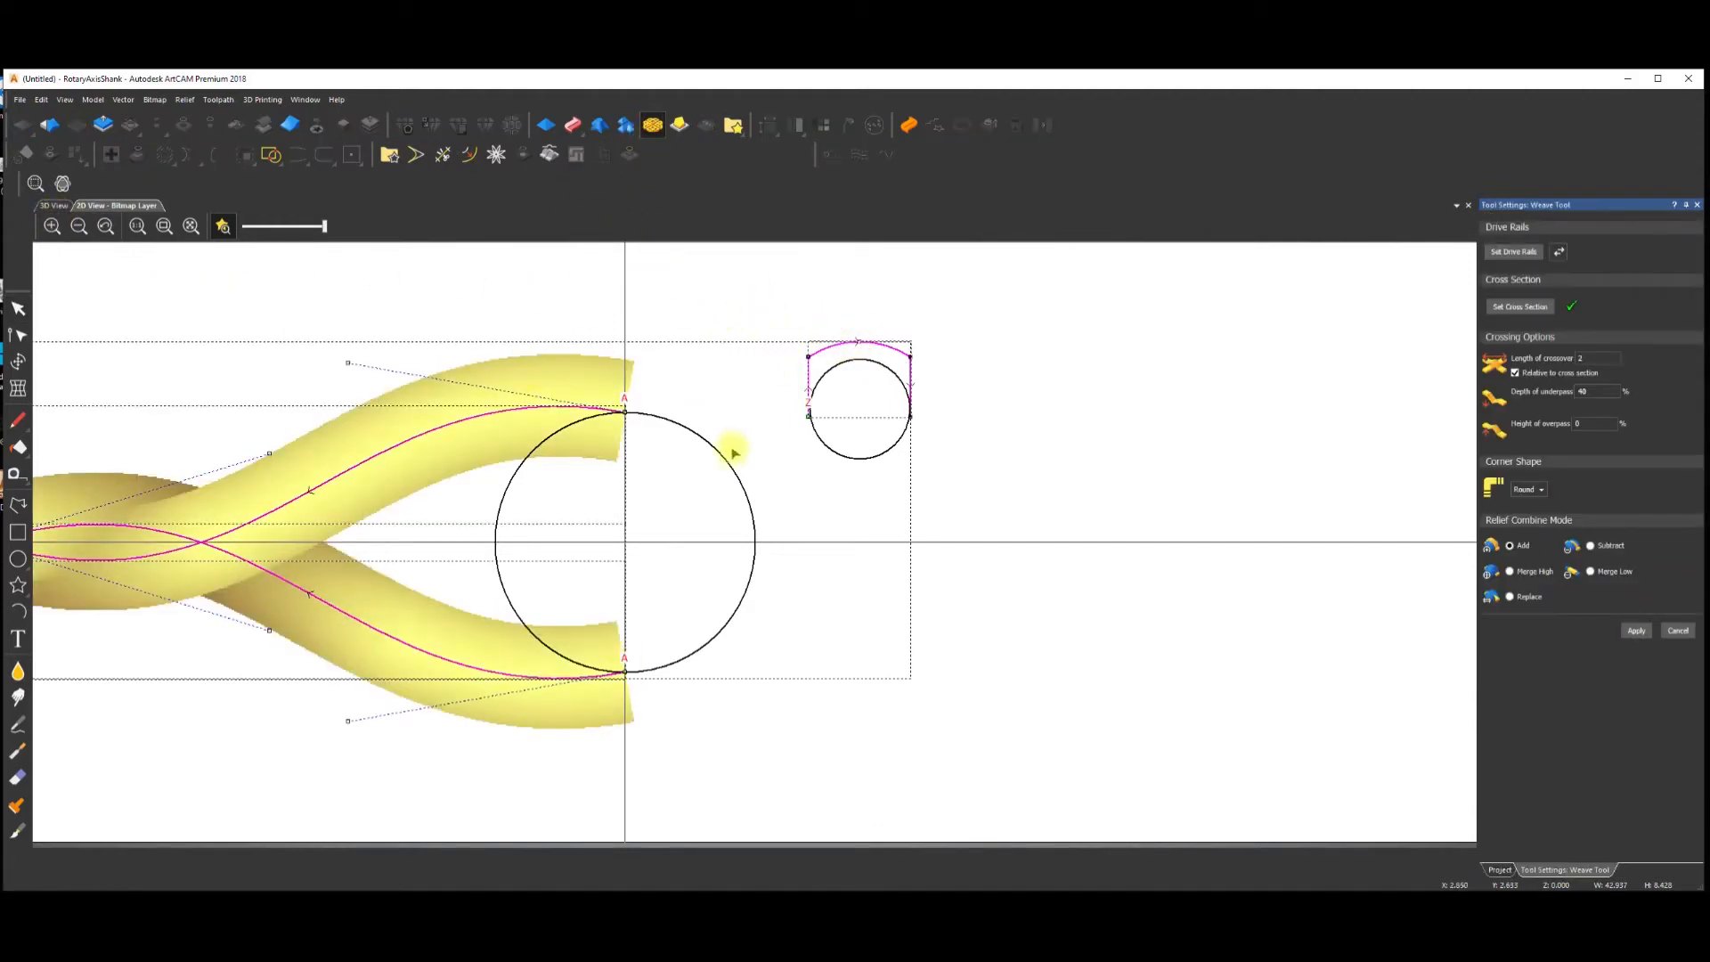
# Examine the previewed weave in 3D from several angles, checking the strand crossing and the inside of the ring.
pyautogui.scroll(-2, 735, 446)
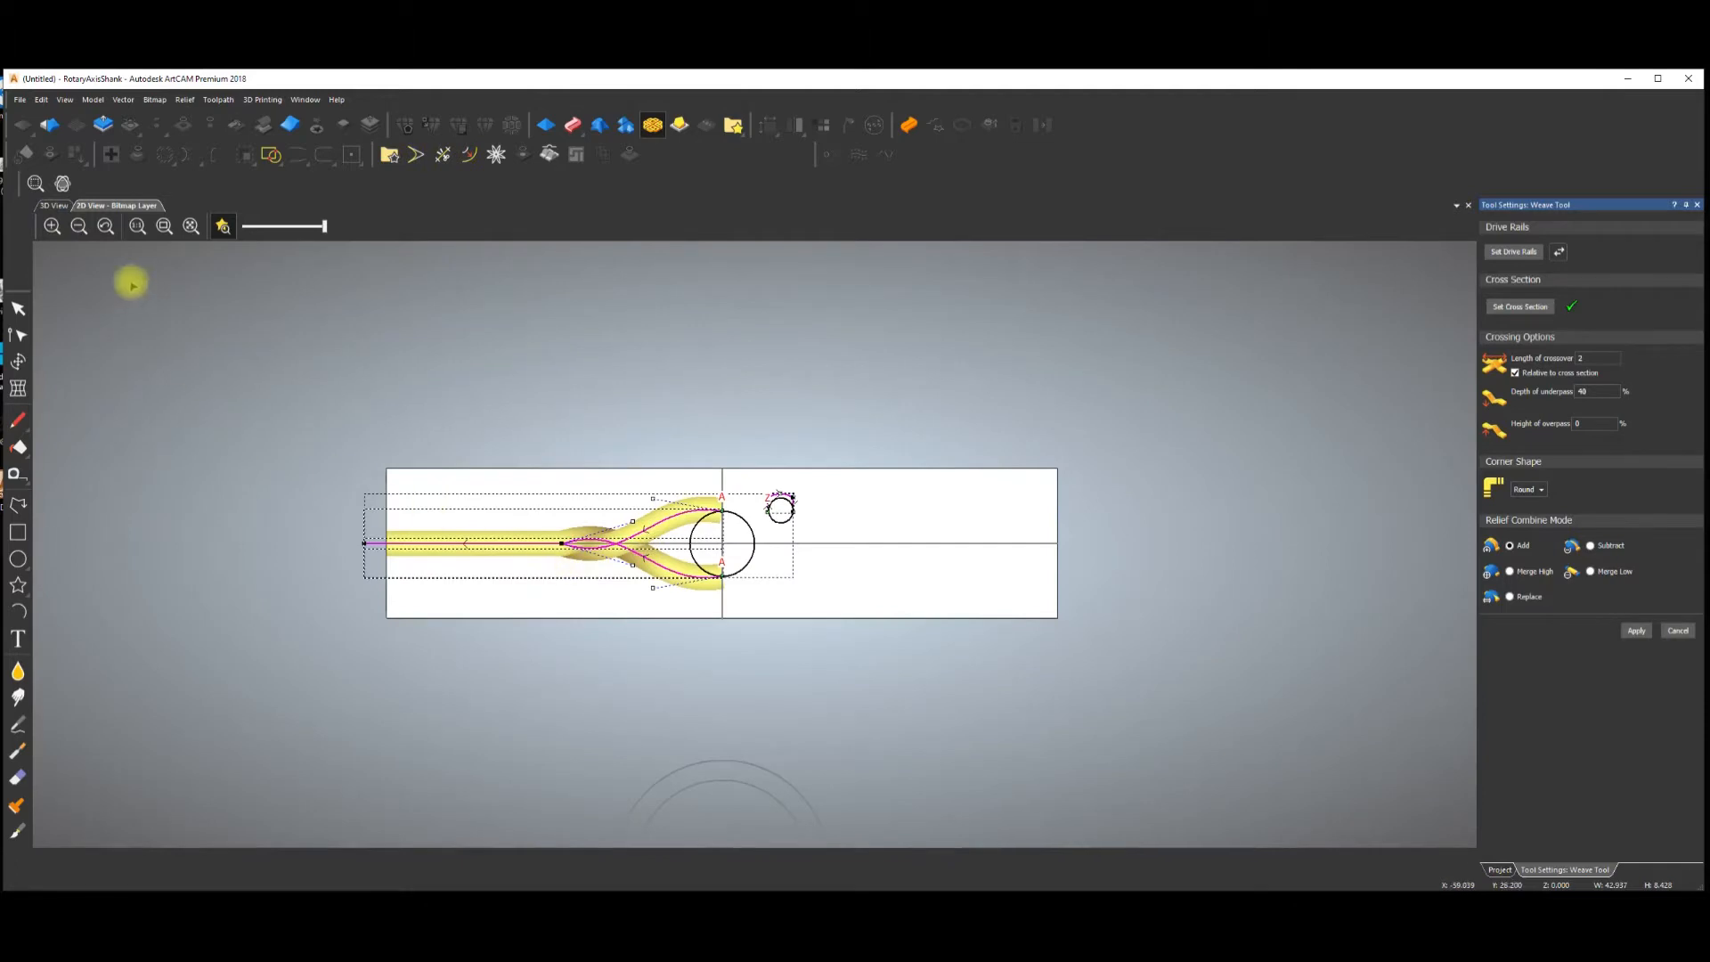
pyautogui.click(52, 204)
pyautogui.moveTo(699, 488); pyautogui.dragTo(578, 399)
pyautogui.click(391, 225)
pyautogui.moveTo(392, 267); pyautogui.dragTo(628, 447)
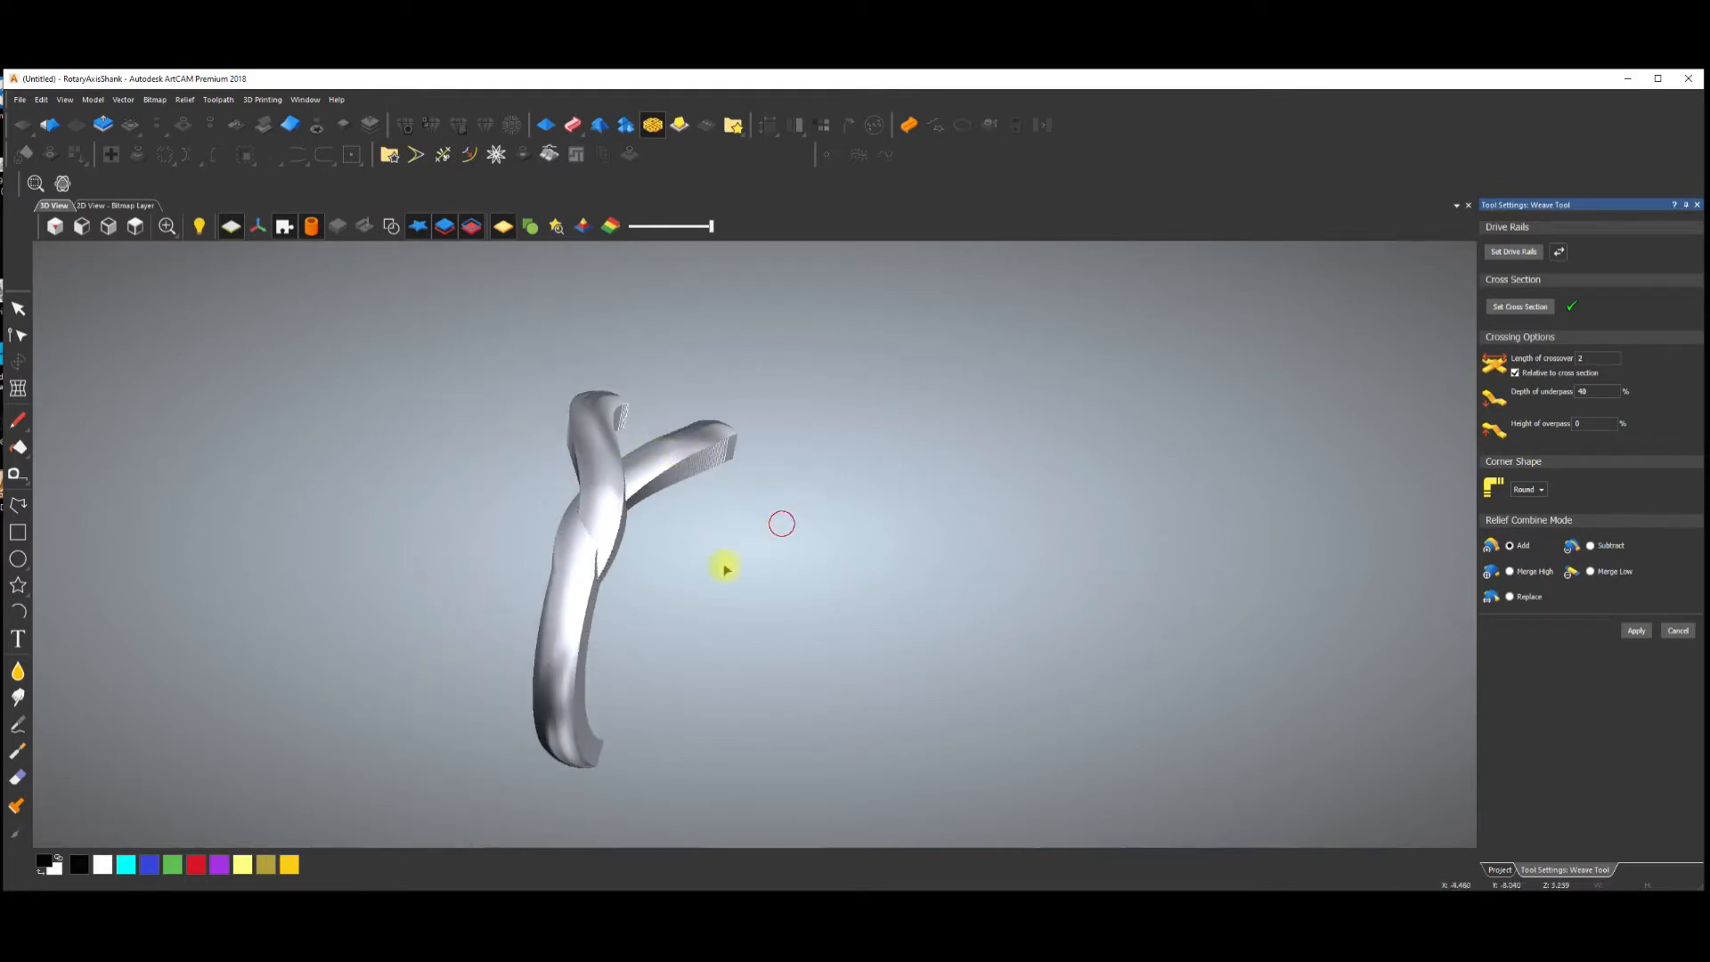
pyautogui.press('space')
pyautogui.moveTo(741, 507); pyautogui.dragTo(677, 494, button='right')
pyautogui.moveTo(721, 538); pyautogui.dragTo(568, 604)
pyautogui.scroll(2, 607, 605)
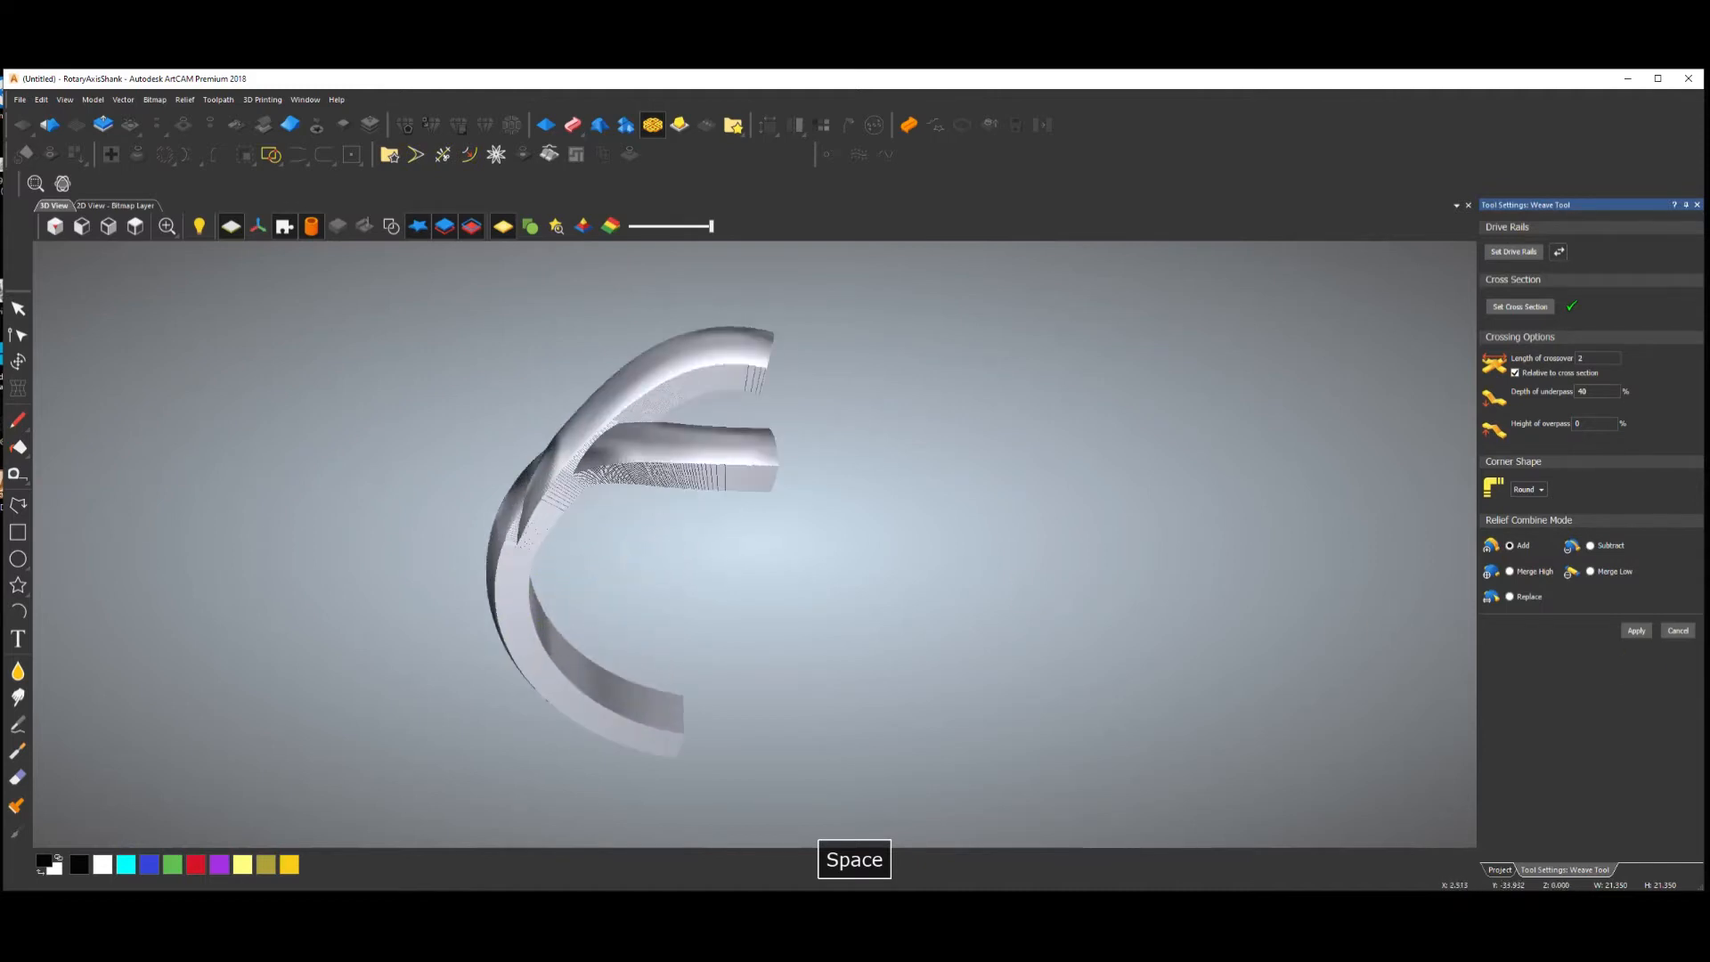
pyautogui.moveTo(524, 435); pyautogui.dragTo(549, 401)
pyautogui.press('space')
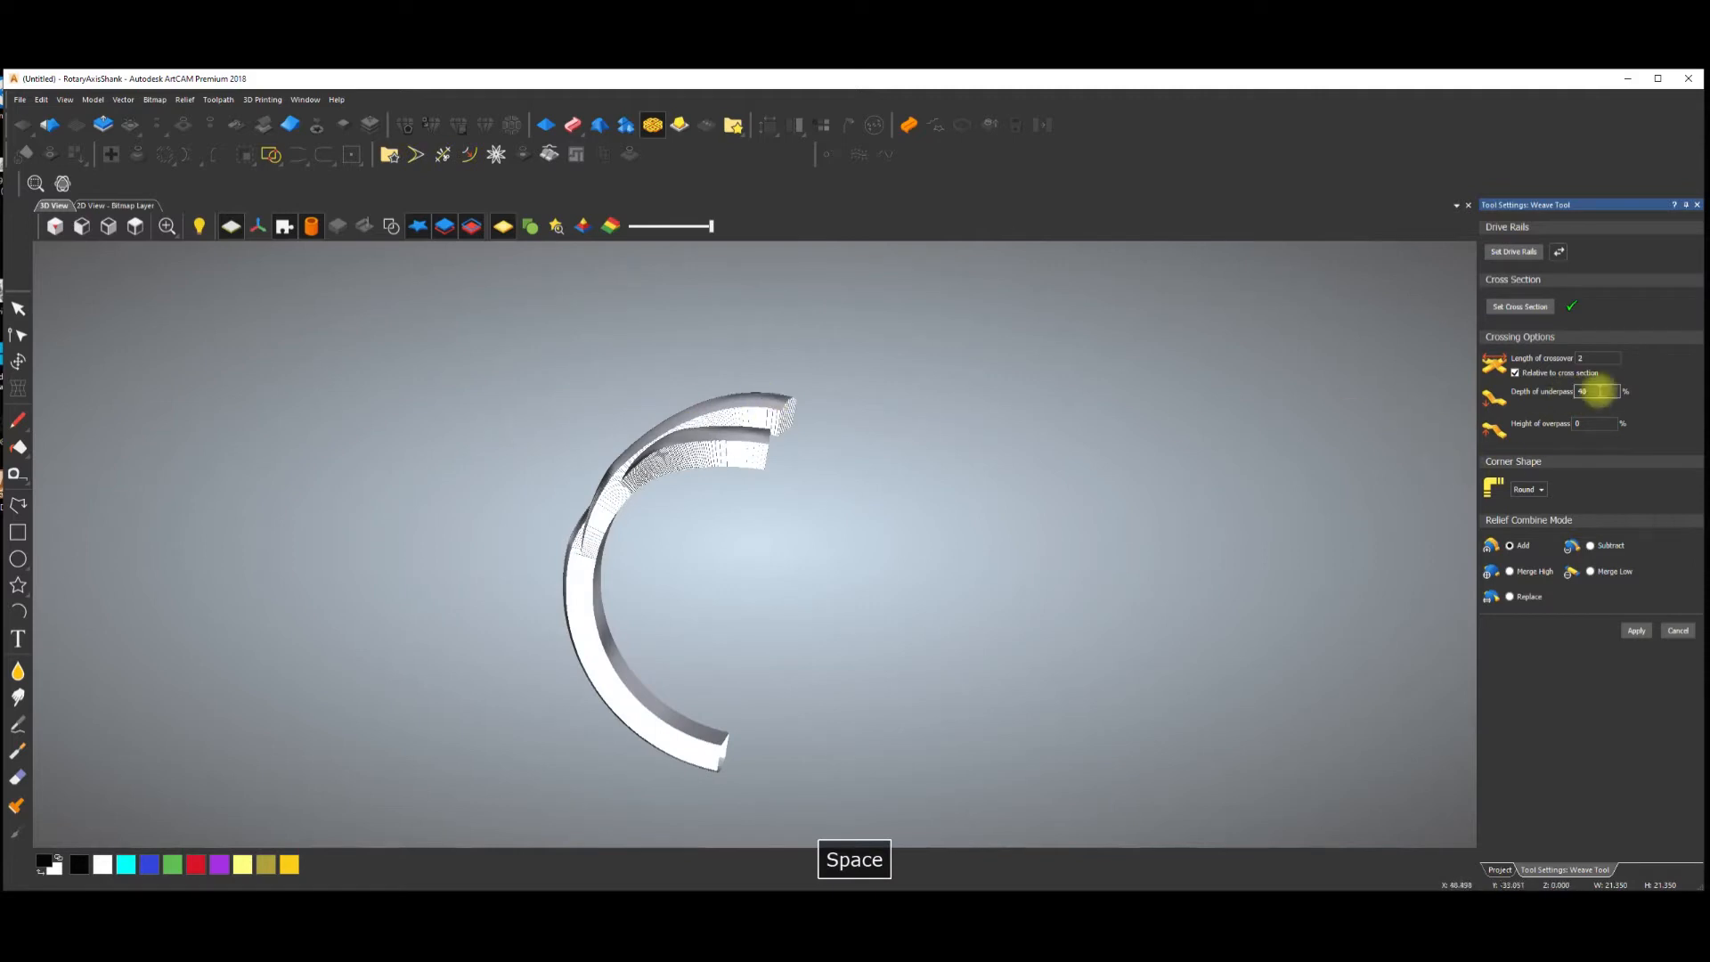
# Set the weave's depth of underpass to 100%.
pyautogui.moveTo(1594, 390); pyautogui.dragTo(1517, 379)
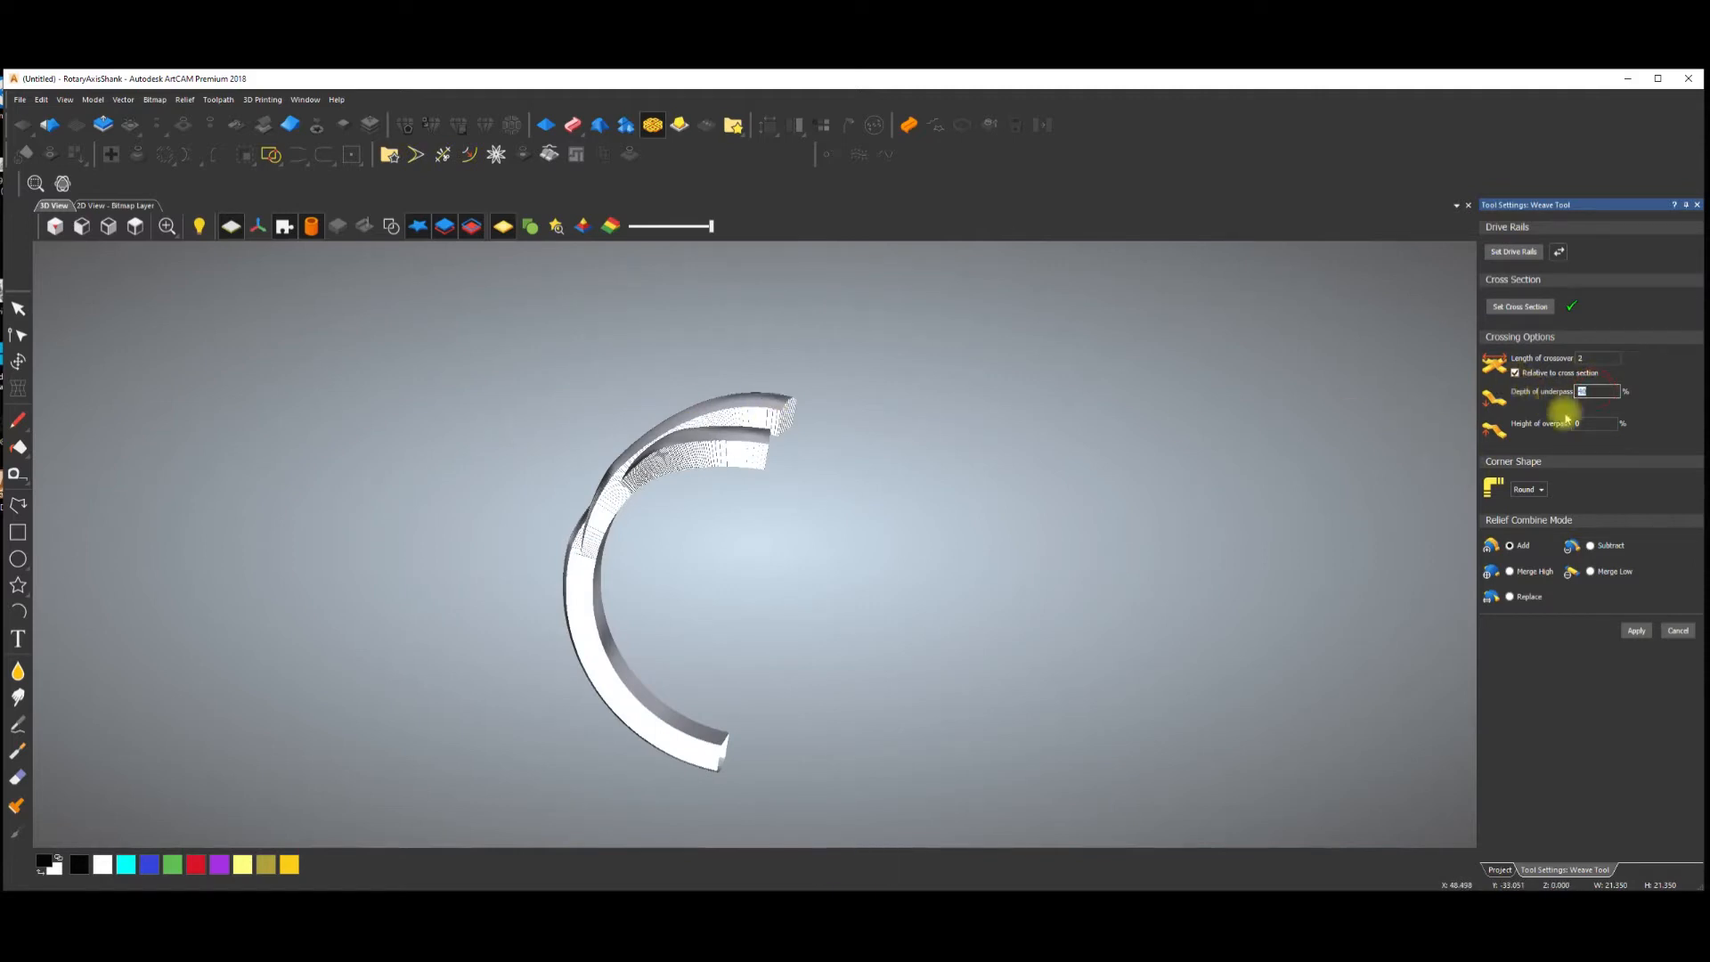
pyautogui.write('100')
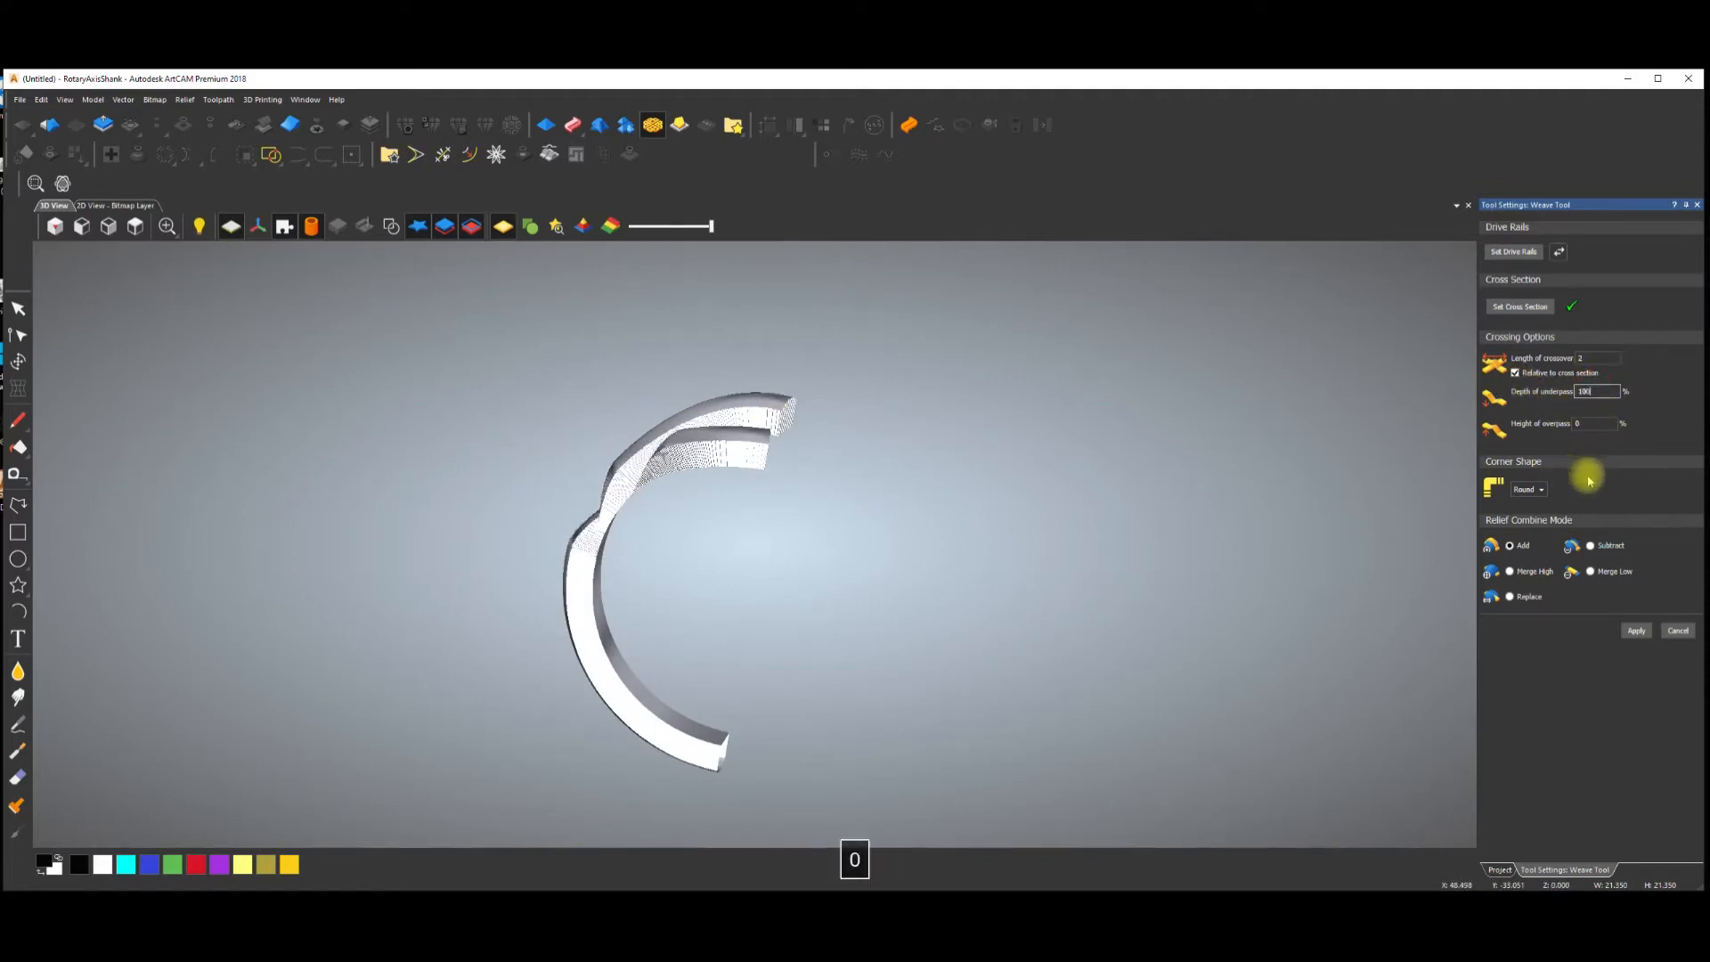
# Set the weave's depth of underpass and height of overpass both to 50%, checking the strand crossing in 3D.
pyautogui.moveTo(1599, 392); pyautogui.dragTo(1499, 381)
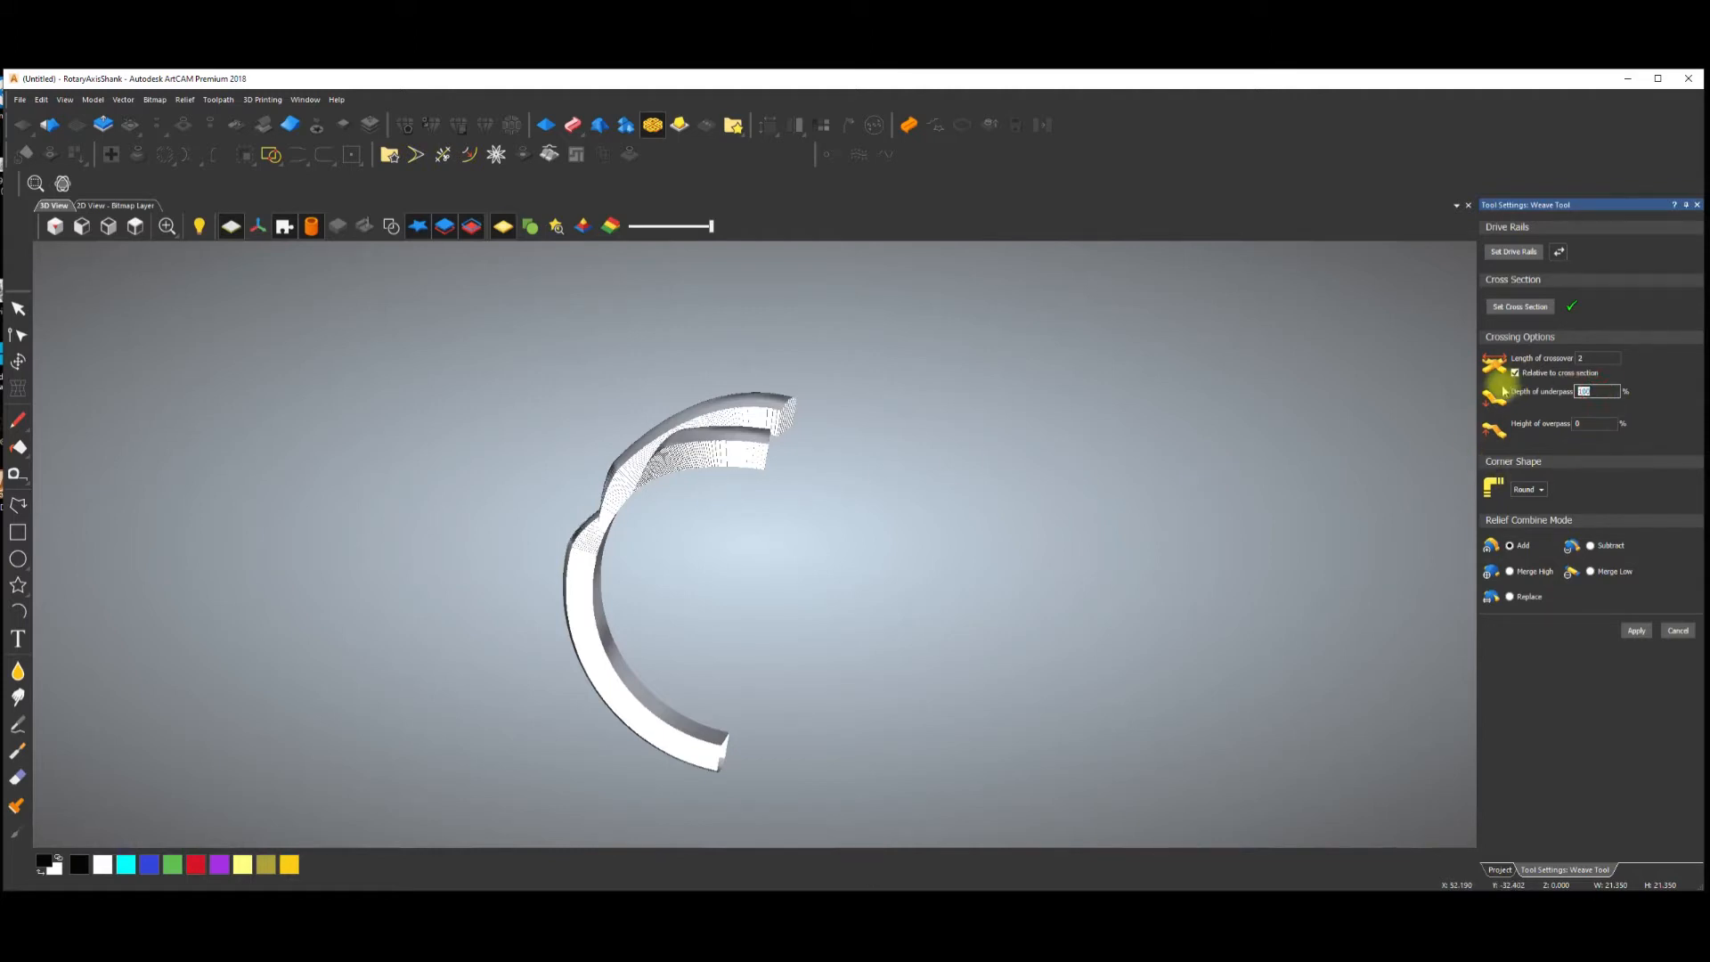
pyautogui.write('50')
pyautogui.moveTo(766, 456); pyautogui.dragTo(1284, 750)
pyautogui.press('space')
pyautogui.moveTo(553, 511); pyautogui.dragTo(633, 347)
pyautogui.click(1593, 423)
pyautogui.write('50')
pyautogui.moveTo(716, 465); pyautogui.dragTo(656, 450)
# Try a 100% depth of underpass in the weave preview and return it to 50%.
pyautogui.click(1592, 391)
pyautogui.write('100')
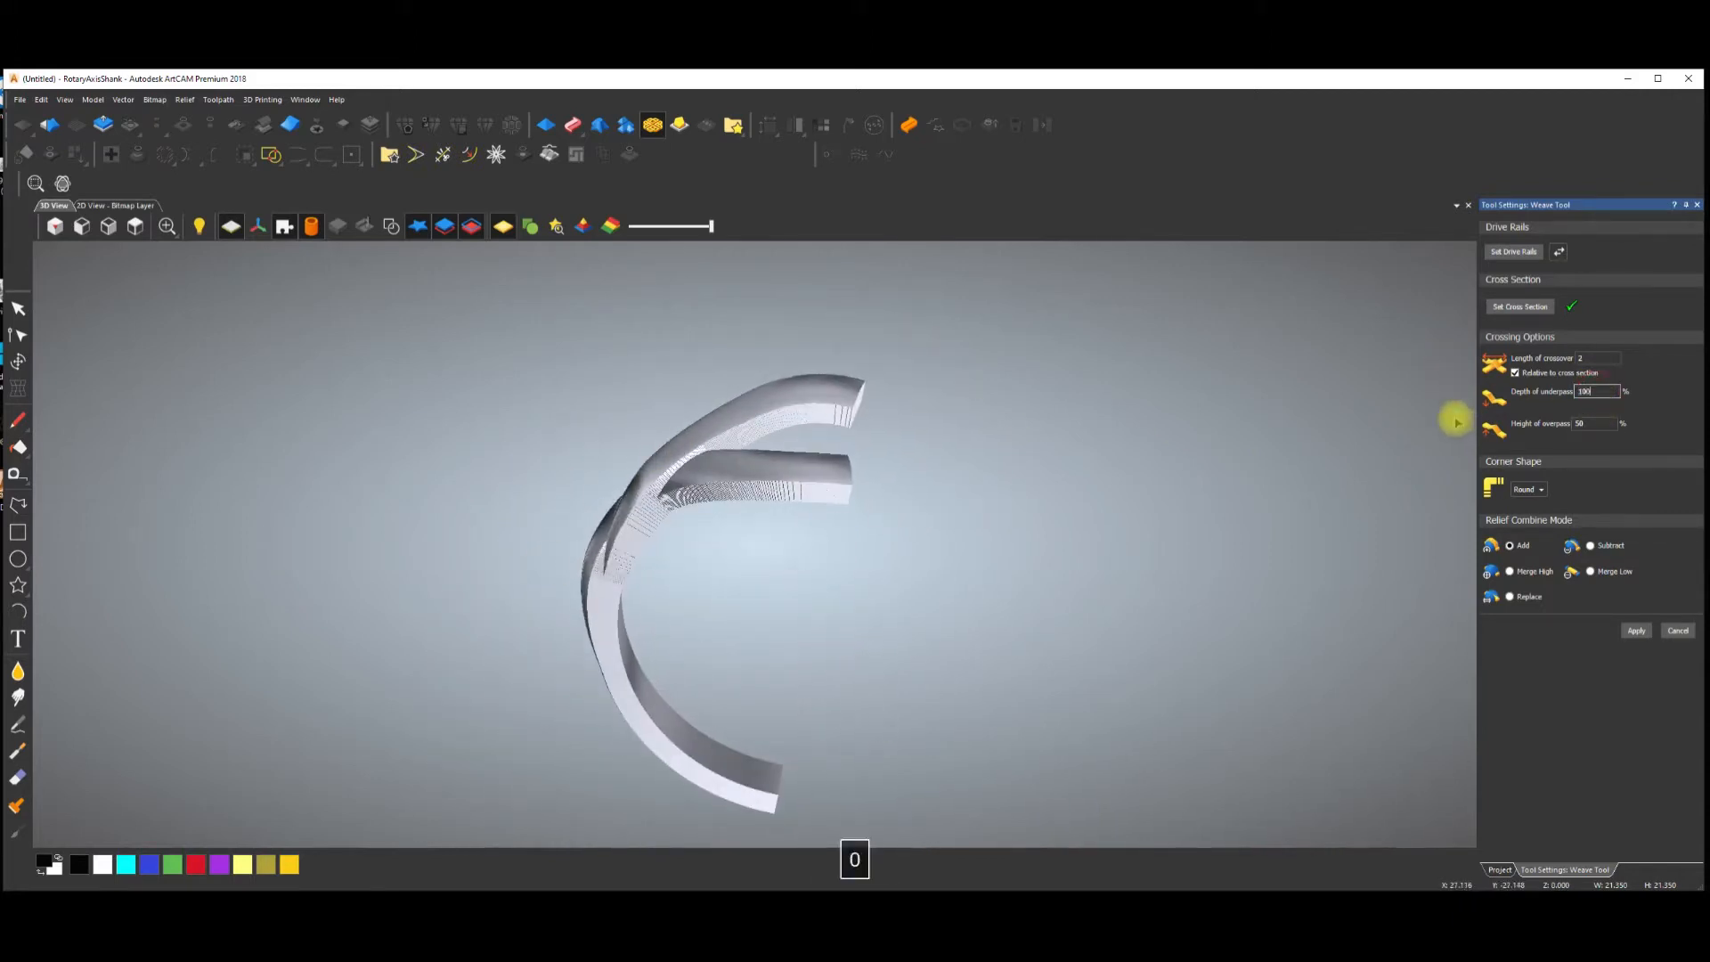
pyautogui.moveTo(688, 481); pyautogui.dragTo(1007, 583)
pyautogui.press('space')
pyautogui.click(1599, 391)
pyautogui.write('50')
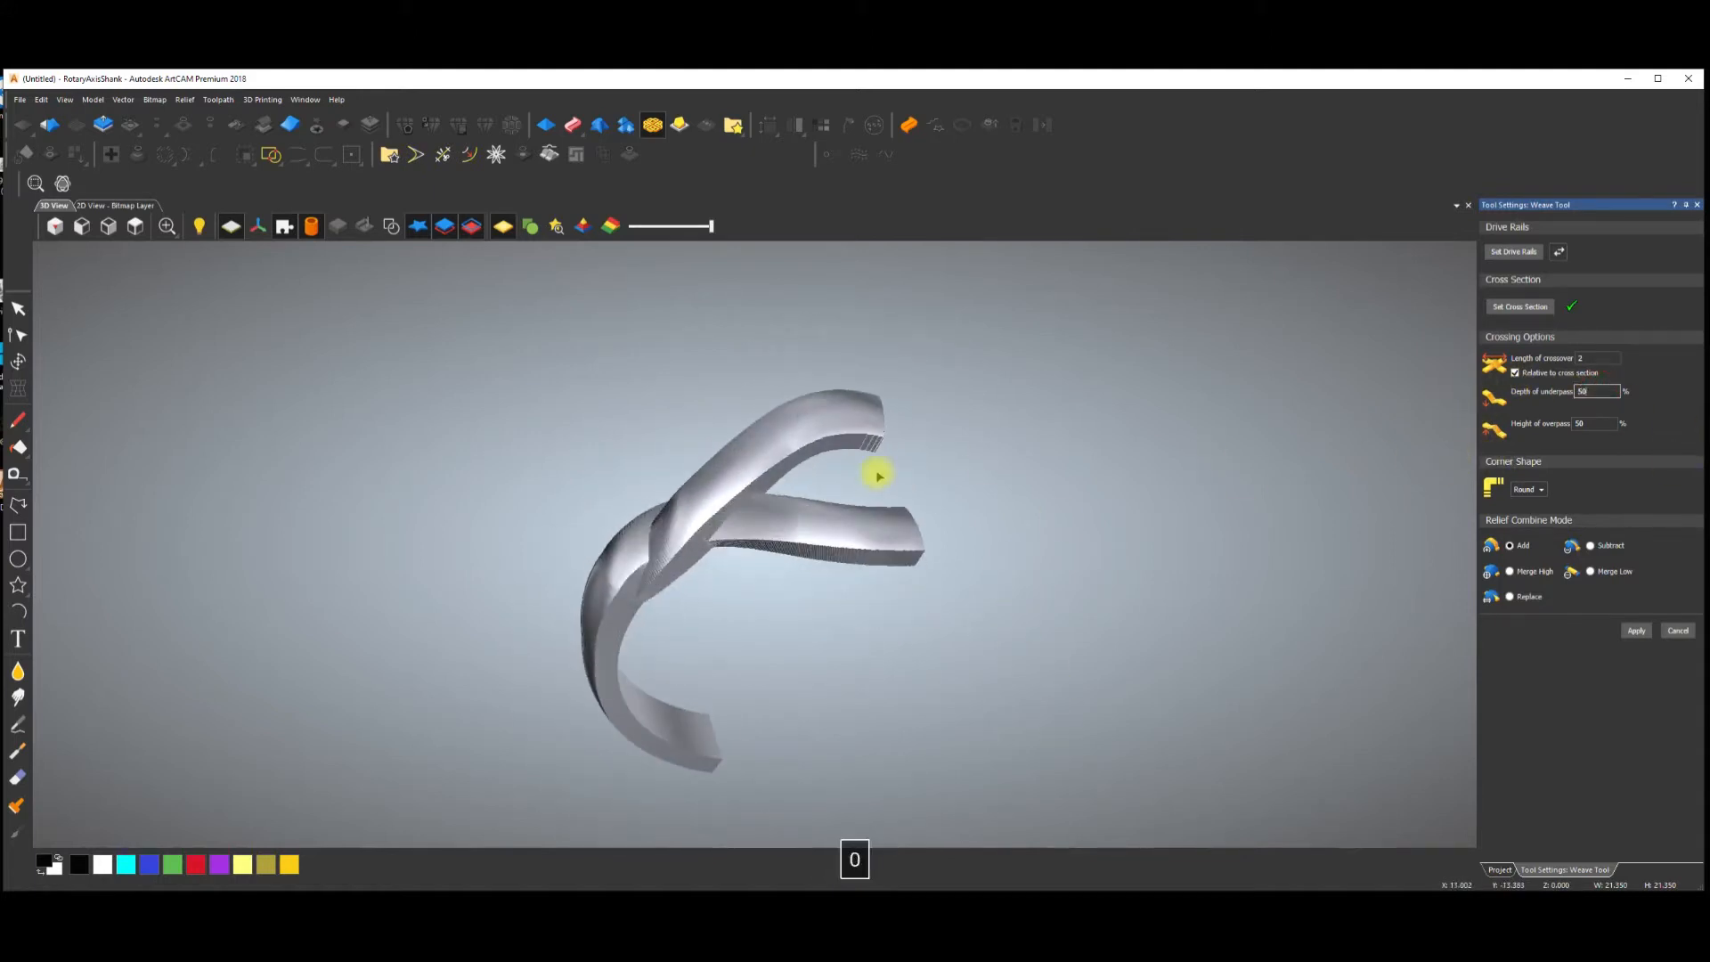
# Set the weave's height of overpass to 25% and apply the weave to the relief.
pyautogui.scroll(3, 808, 511)
pyautogui.scroll(-3, 808, 511)
pyautogui.press('space')
pyautogui.moveTo(1007, 480); pyautogui.dragTo(837, 498)
pyautogui.click(1608, 424)
pyautogui.write('25')
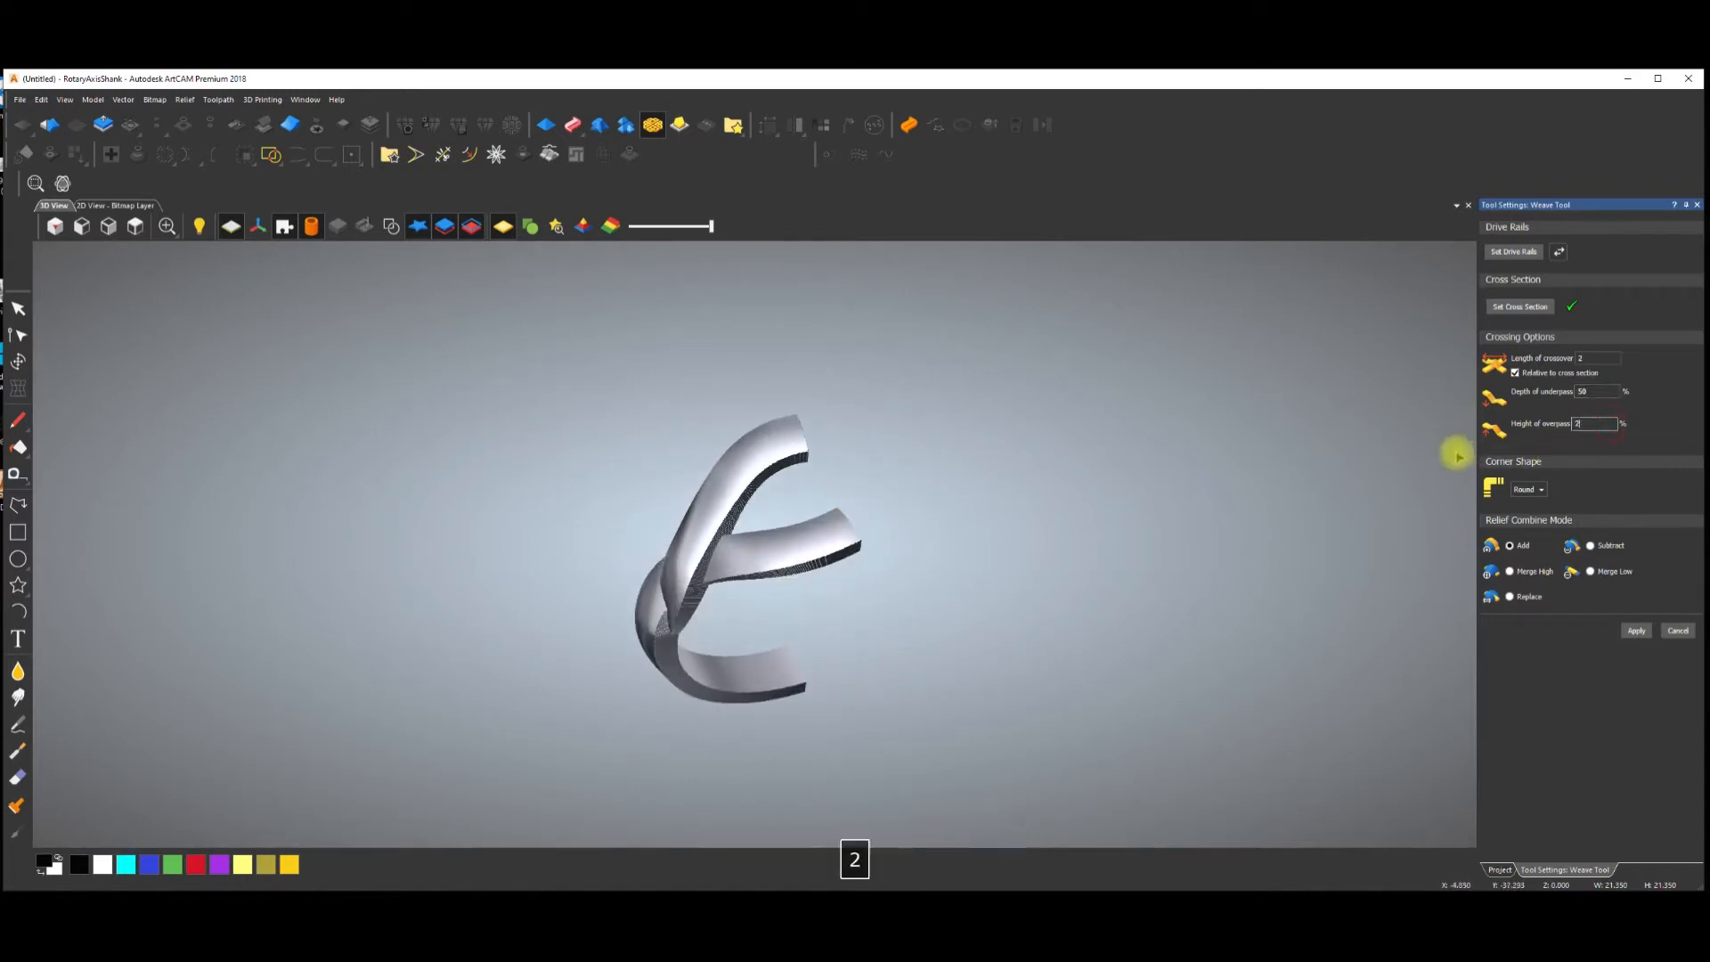
pyautogui.scroll(3, 819, 552)
pyautogui.scroll(-3, 820, 552)
pyautogui.press('space')
pyautogui.moveTo(953, 603); pyautogui.dragTo(766, 481)
pyautogui.click(1637, 631)
pyautogui.click(1677, 630)
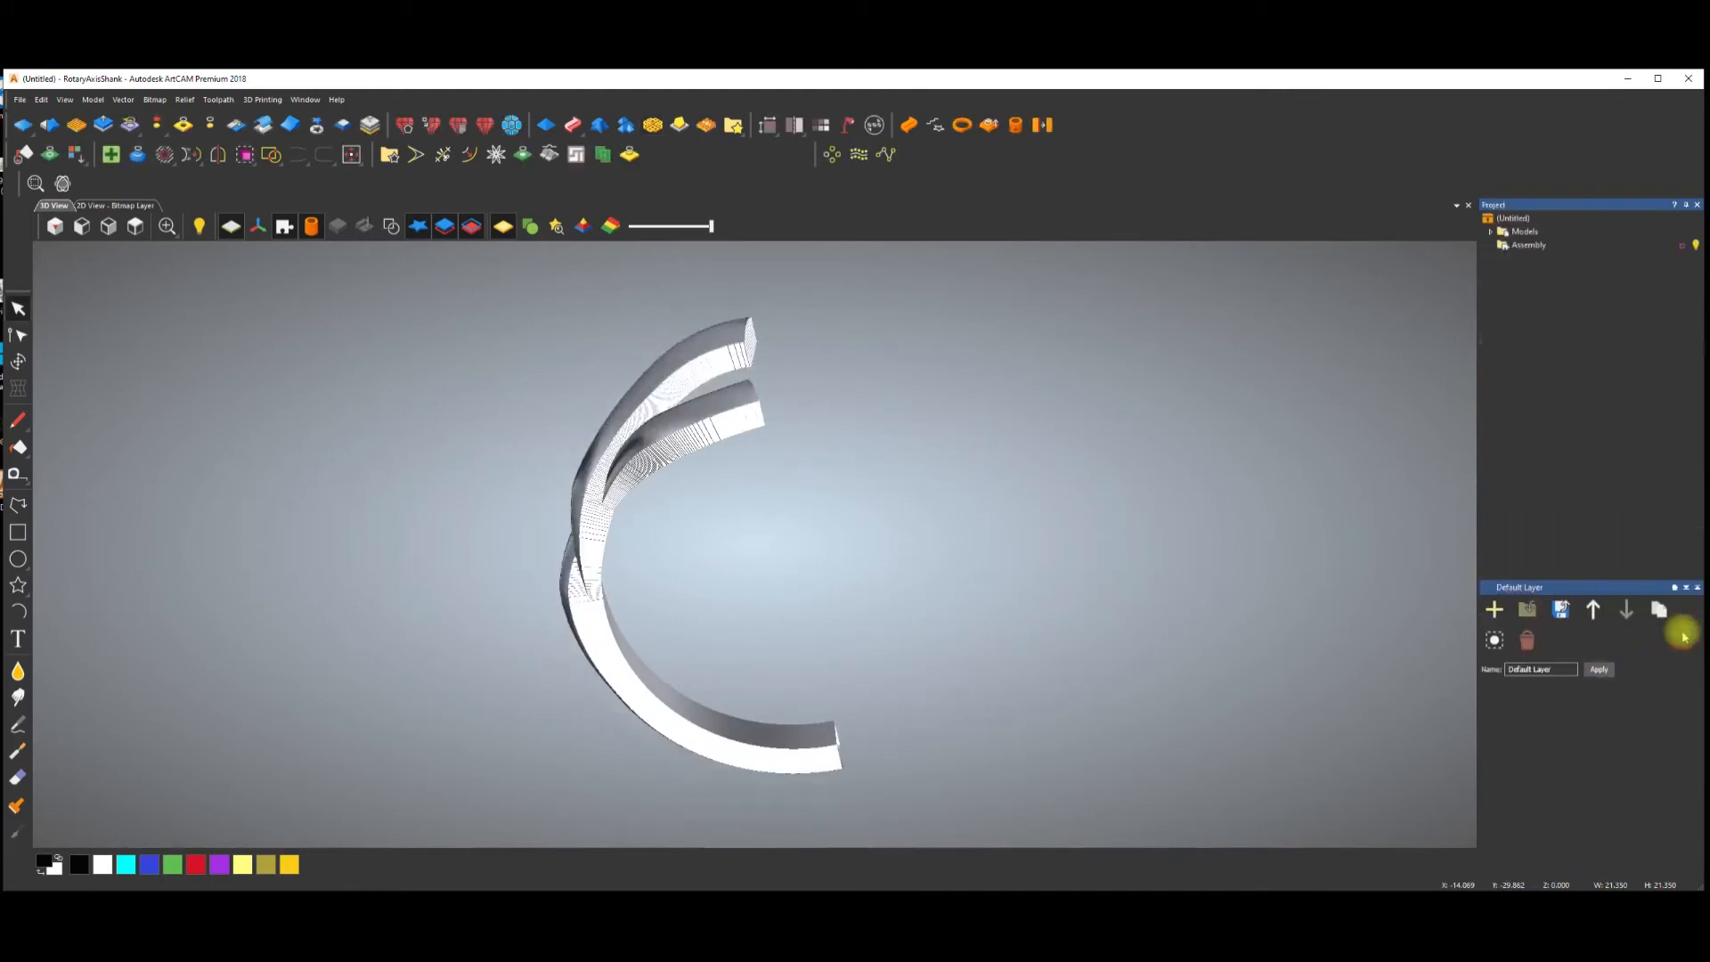
# Mirror the left half of the woven relief over the right with Relief Mirror Merge and check the full ring.
pyautogui.press('space')
pyautogui.moveTo(737, 480); pyautogui.dragTo(726, 310)
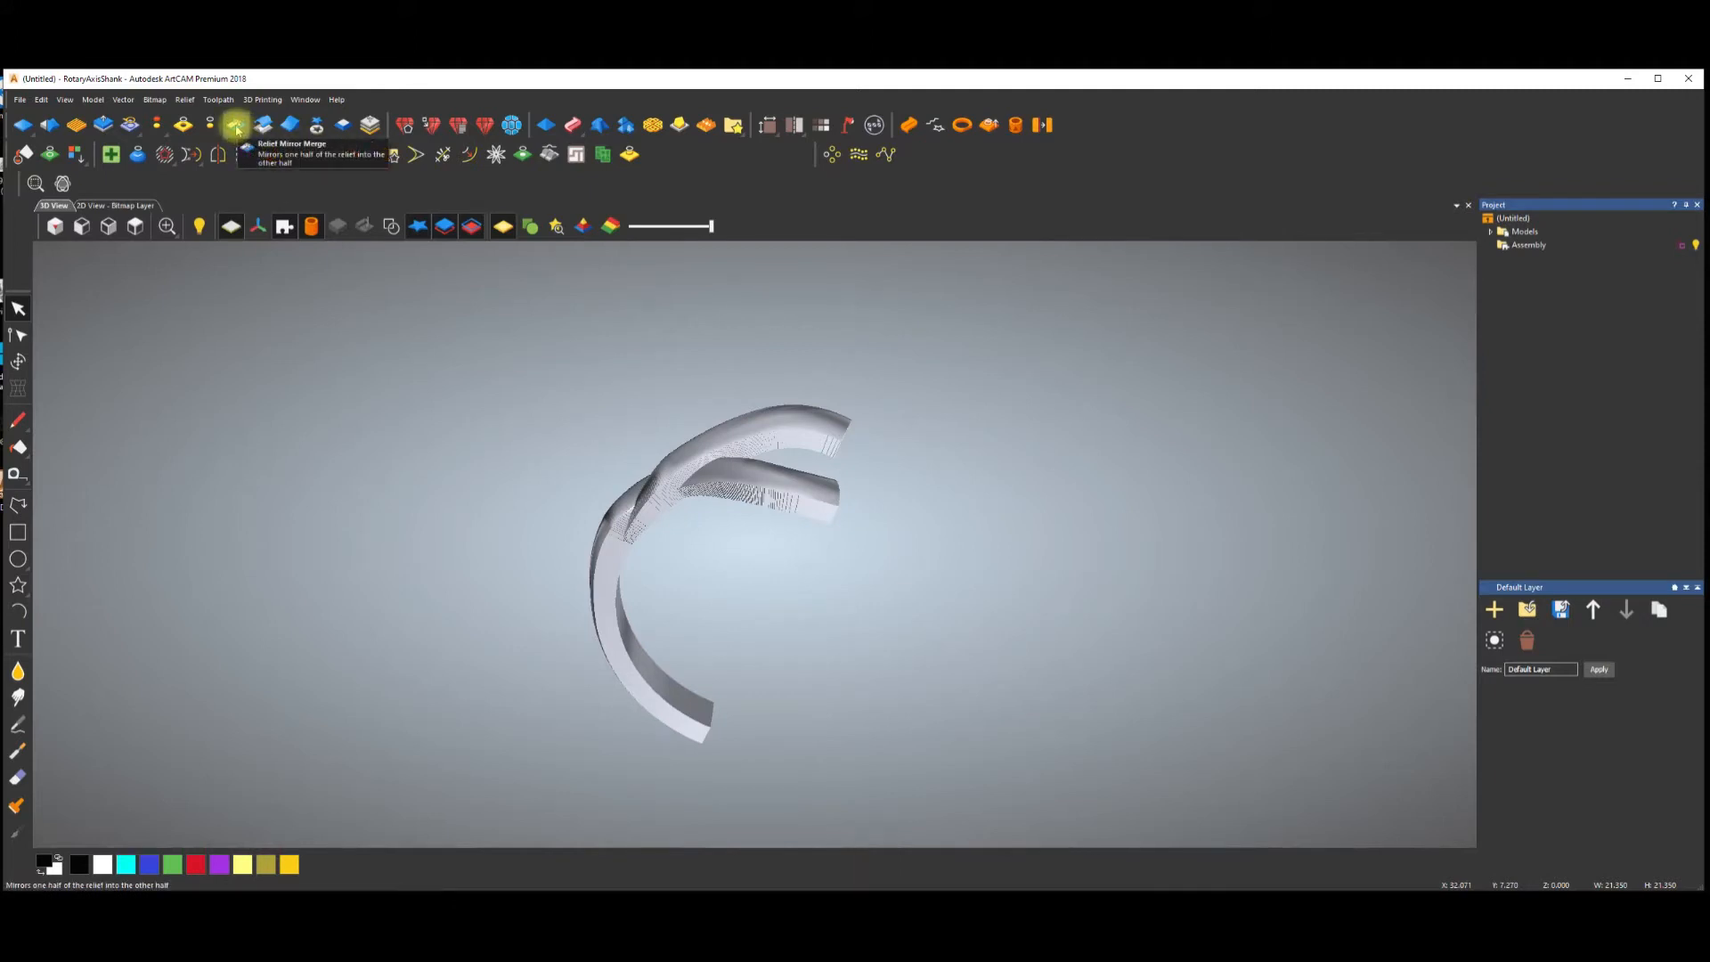
pyautogui.click(235, 126)
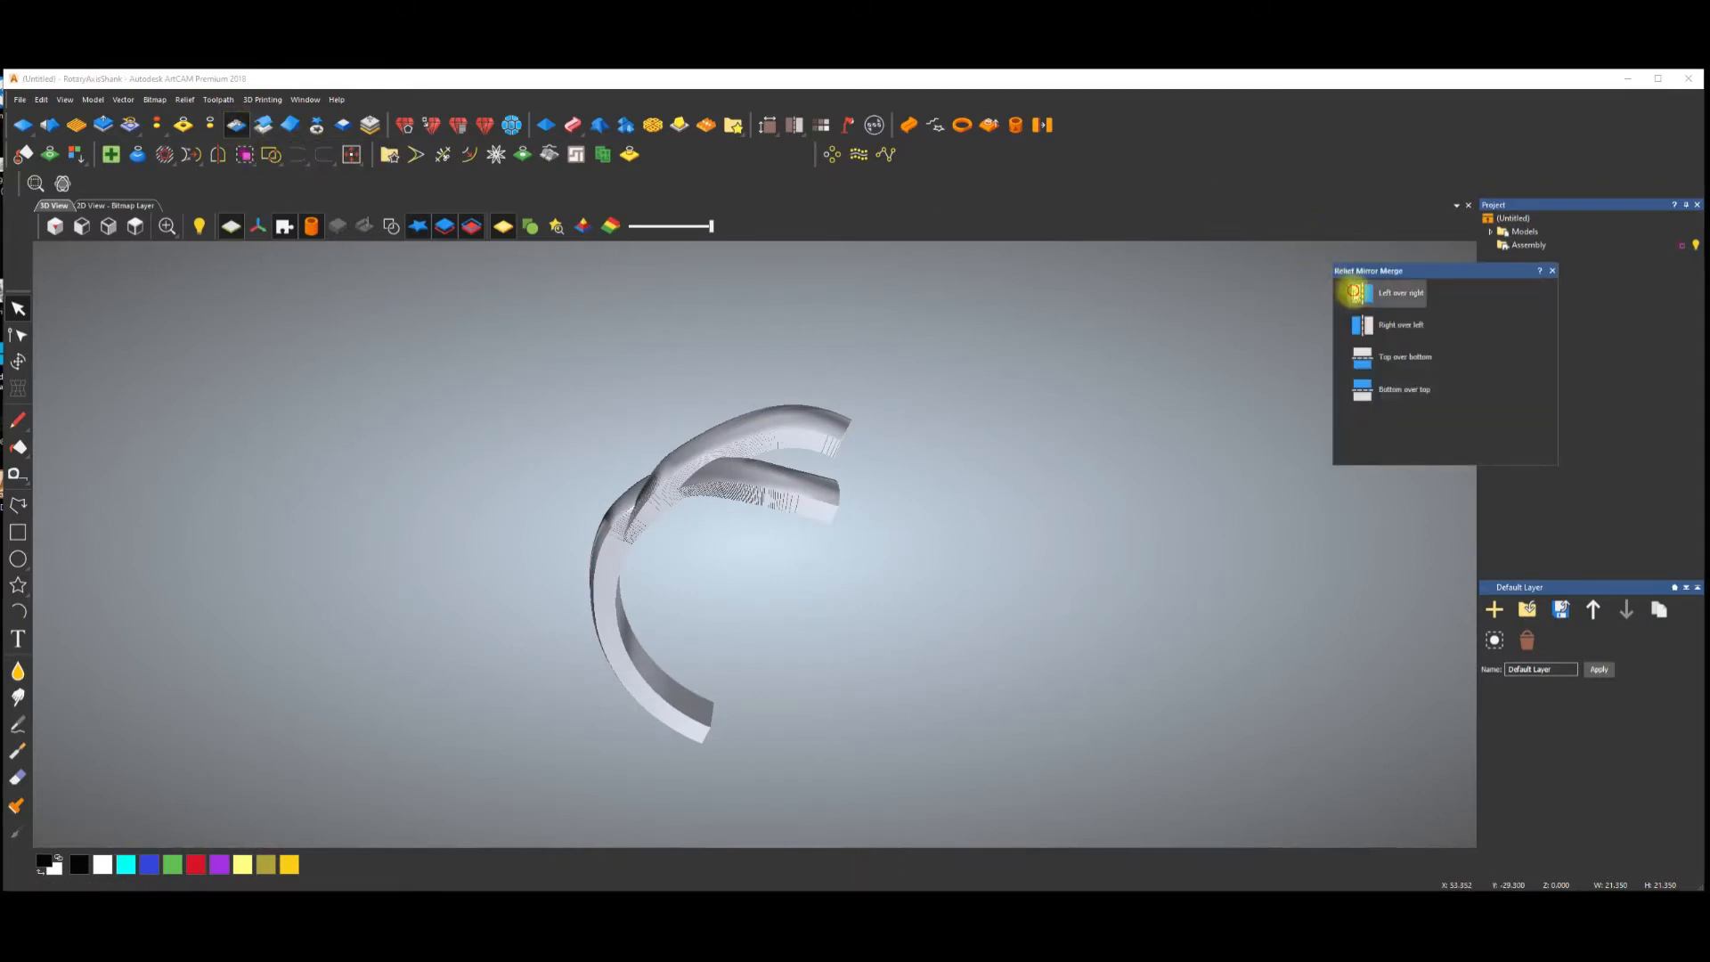
pyautogui.click(1361, 293)
pyautogui.moveTo(1229, 315); pyautogui.dragTo(1022, 687)
pyautogui.press('space')
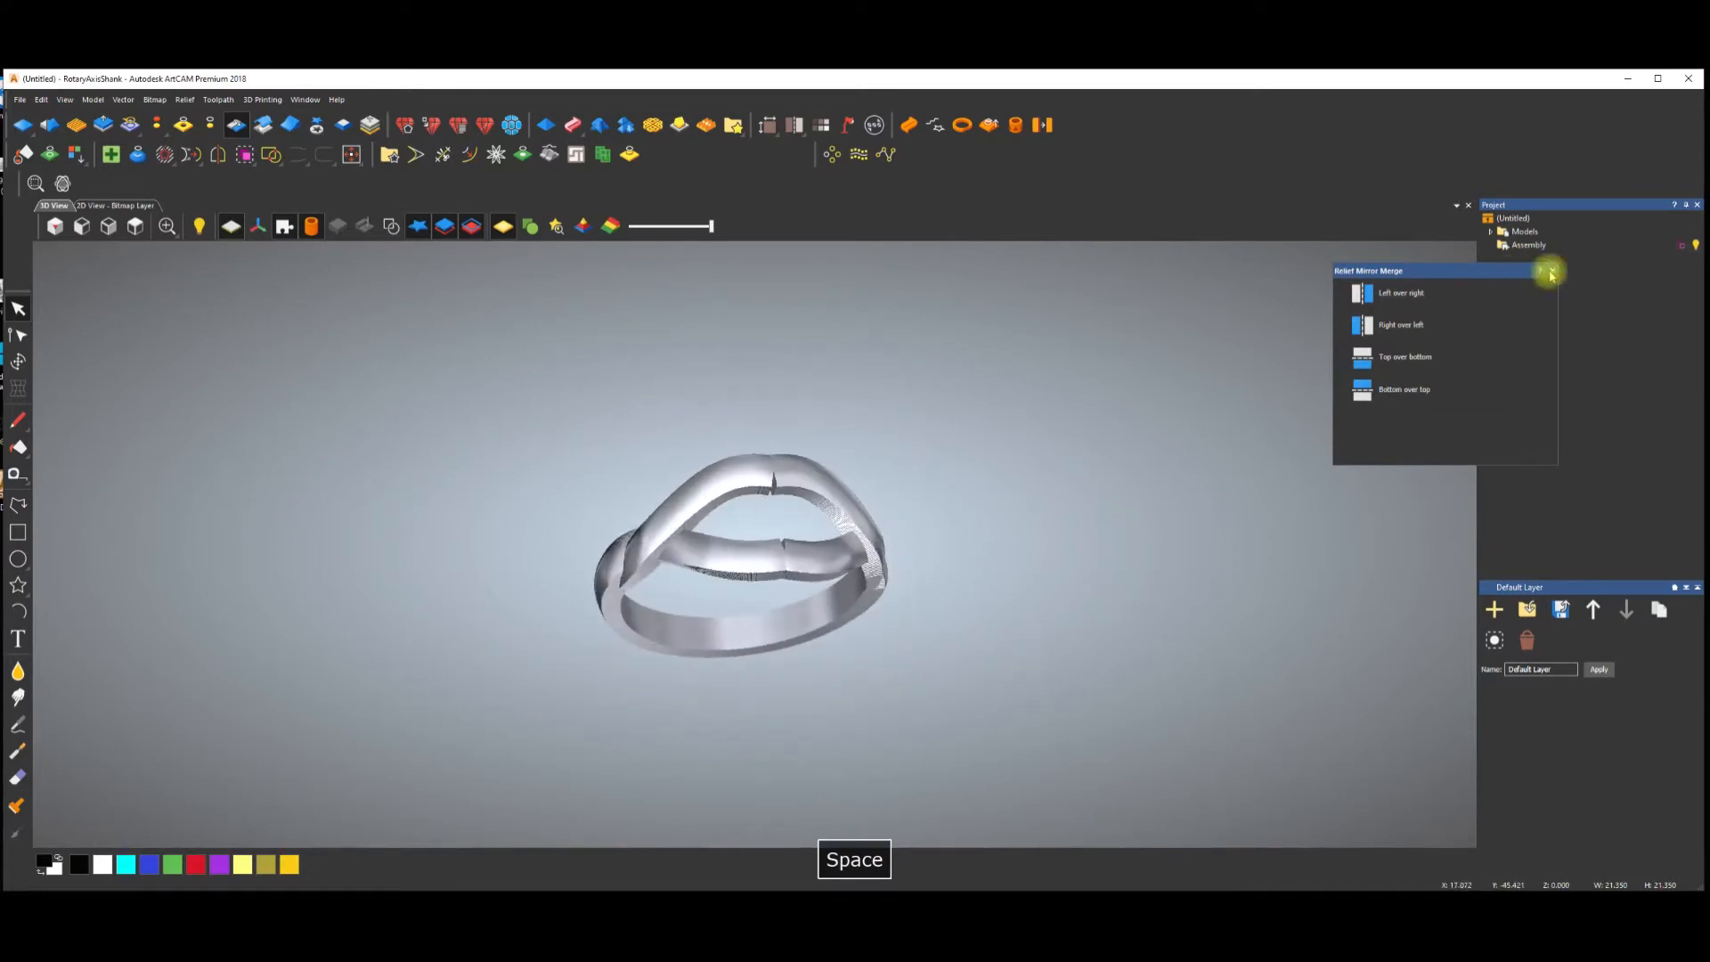
pyautogui.click(1552, 269)
# Inspect the strands around the centre circle in the 2D view and reset the relief to zero height.
pyautogui.click(116, 207)
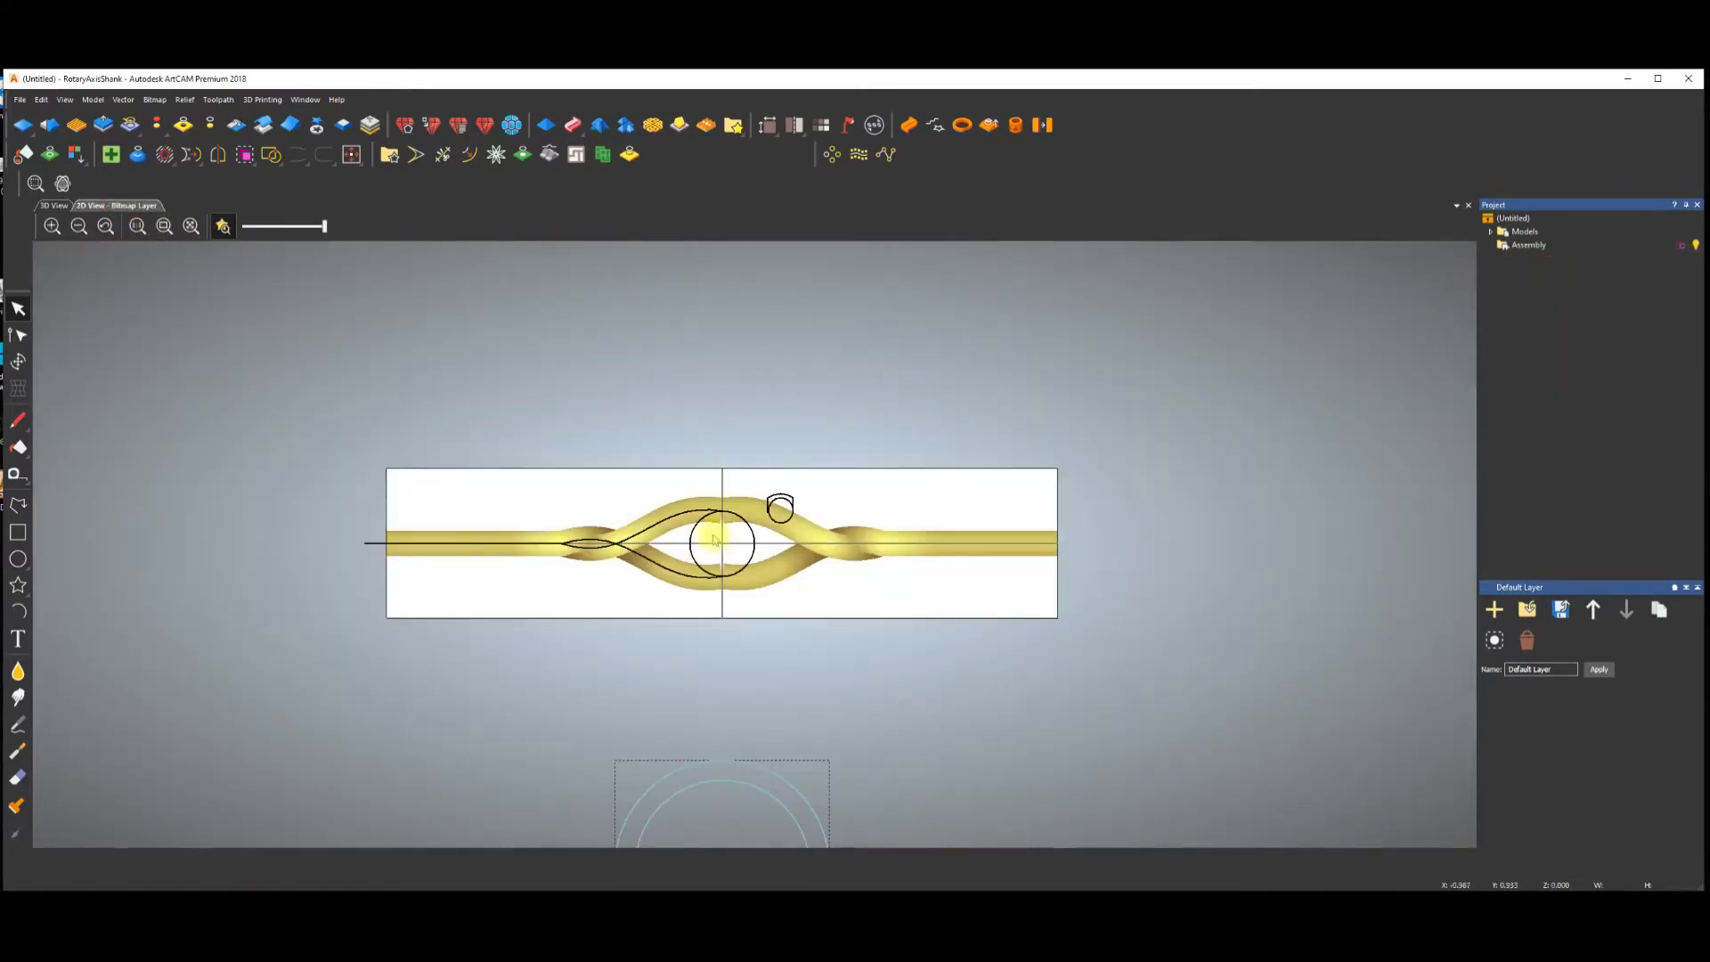
pyautogui.scroll(3, 760, 525)
pyautogui.click(908, 534)
pyautogui.click(871, 521)
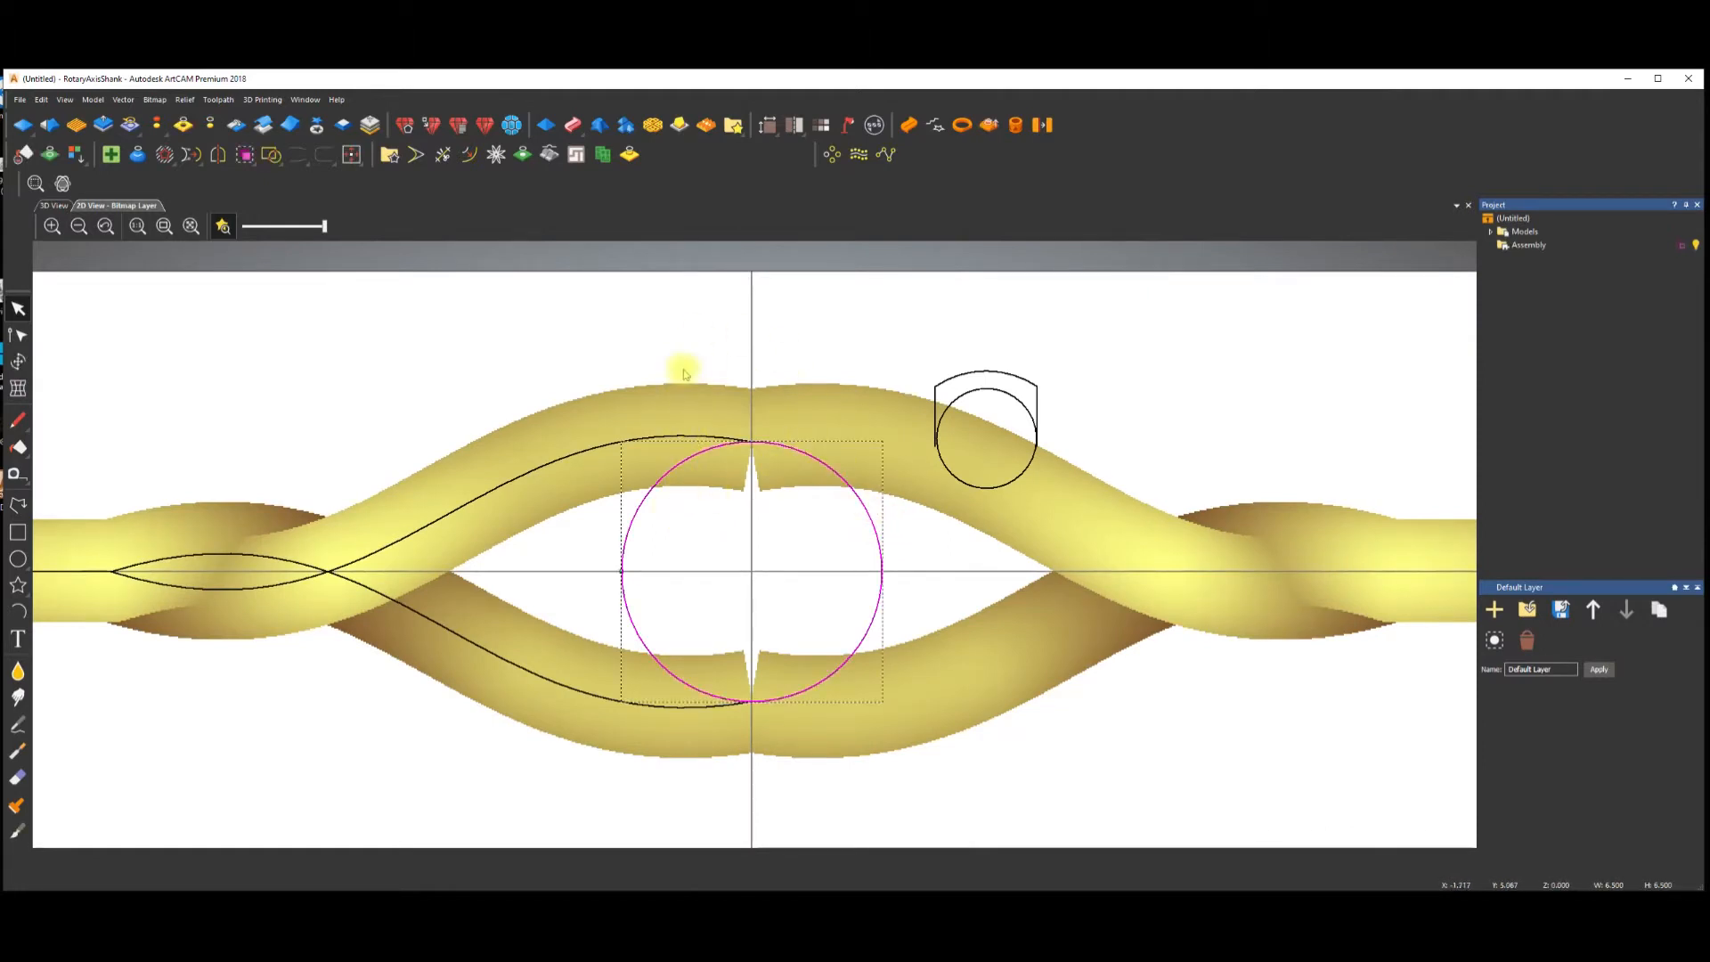
pyautogui.click(591, 346)
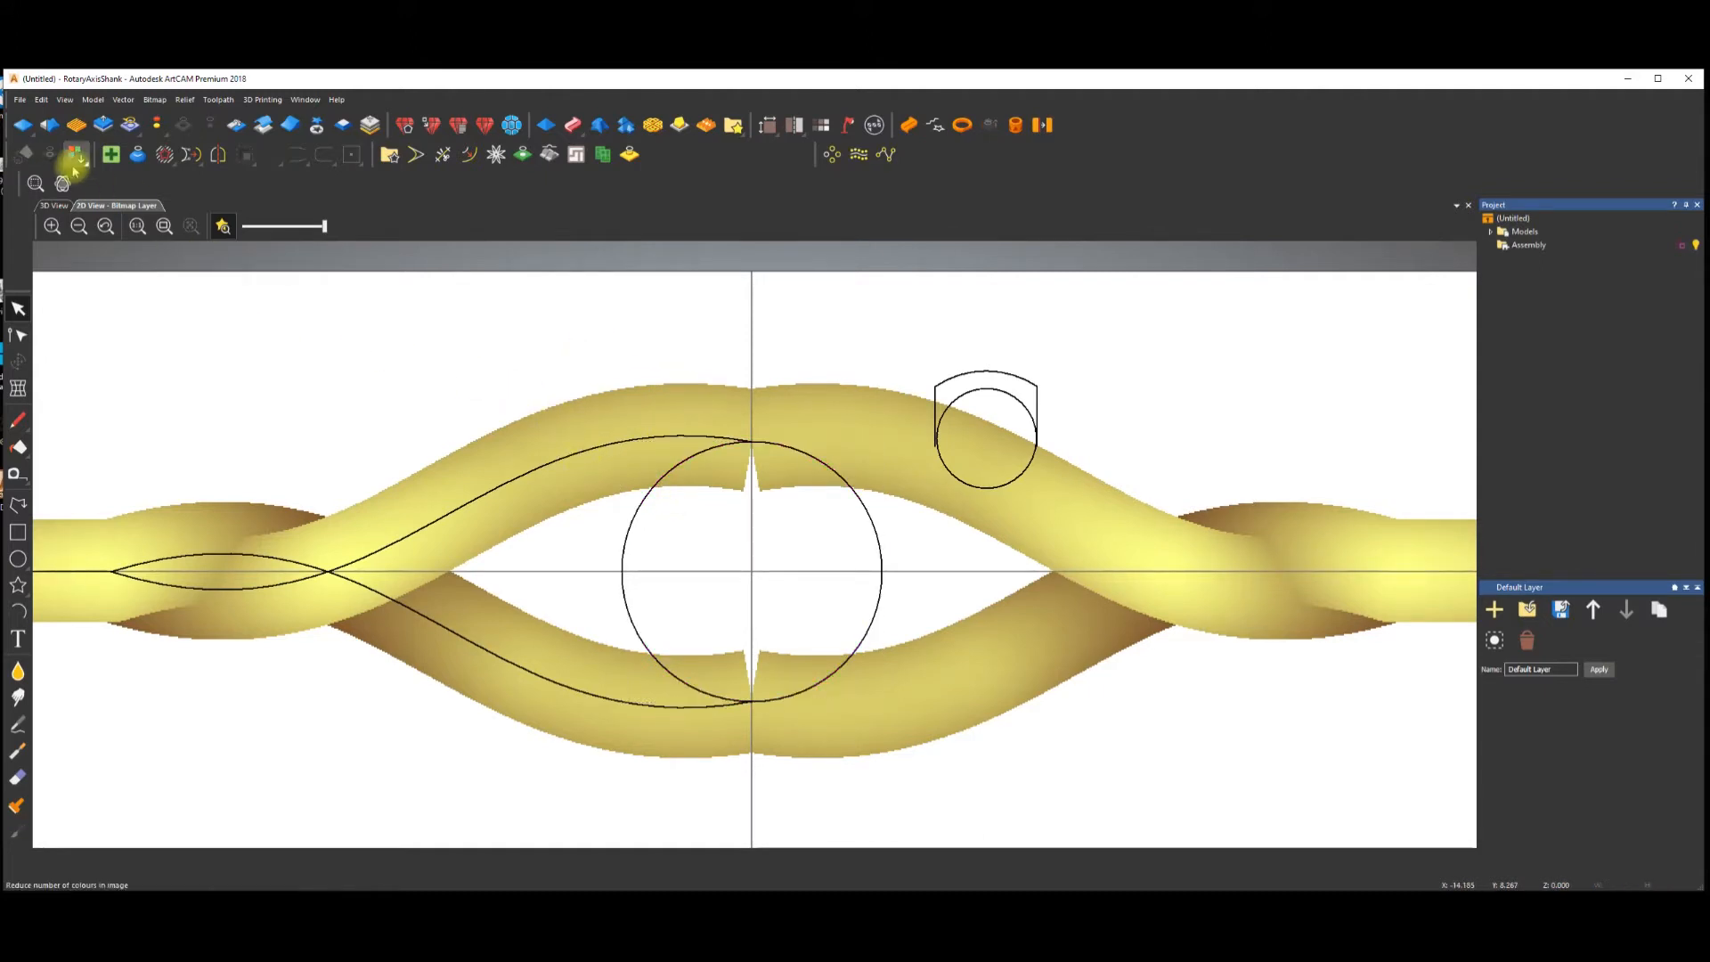
pyautogui.click(25, 129)
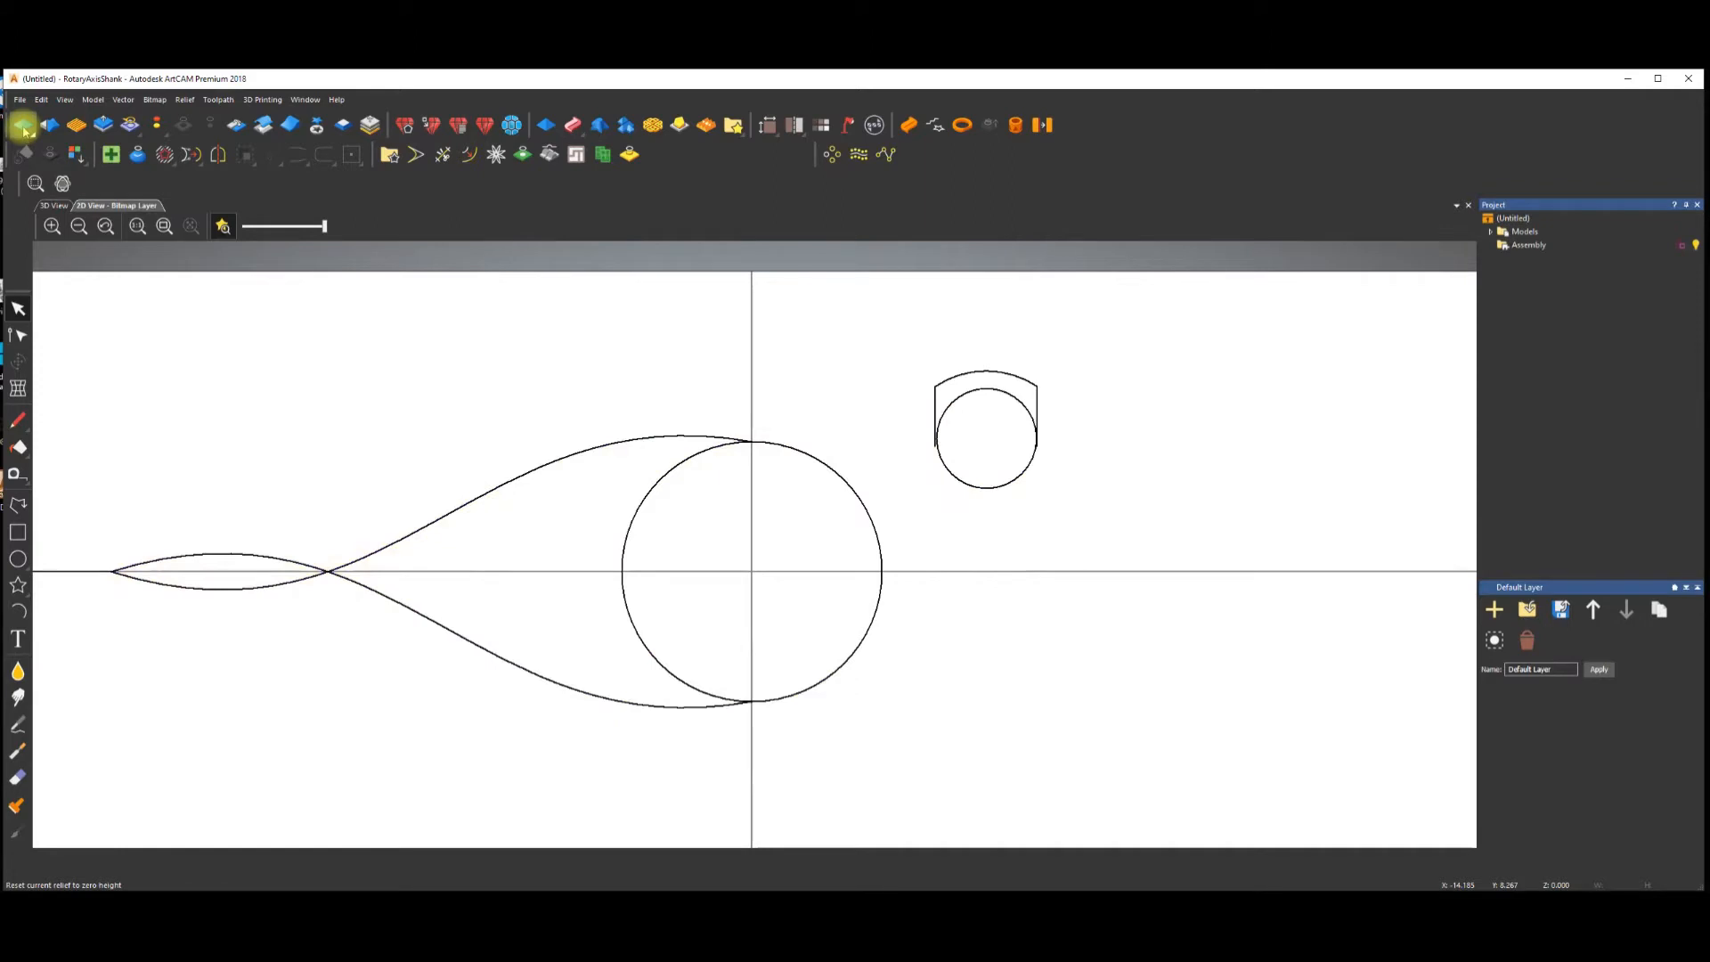
# Start the Weave tool with the two S-shaped curves as drive rails and the domed profile as cross section, and swap the rails.
pyautogui.click(560, 464)
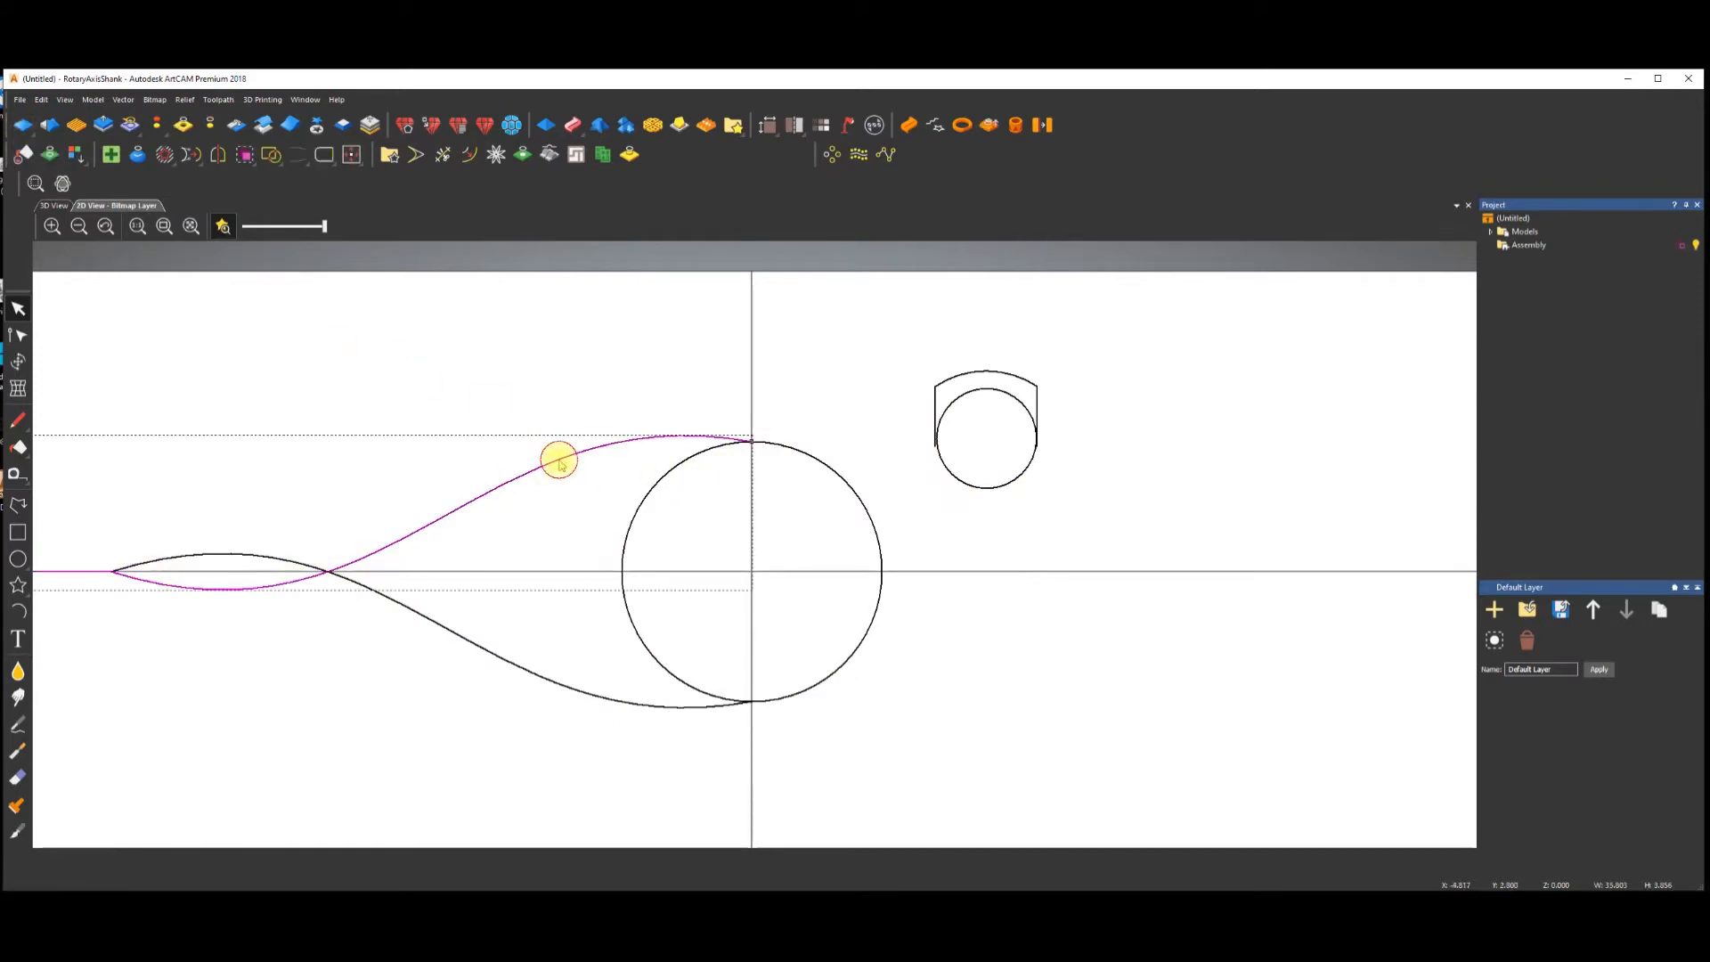
pyautogui.keyDown('shift'); pyautogui.click(567, 691); pyautogui.keyUp('shift')
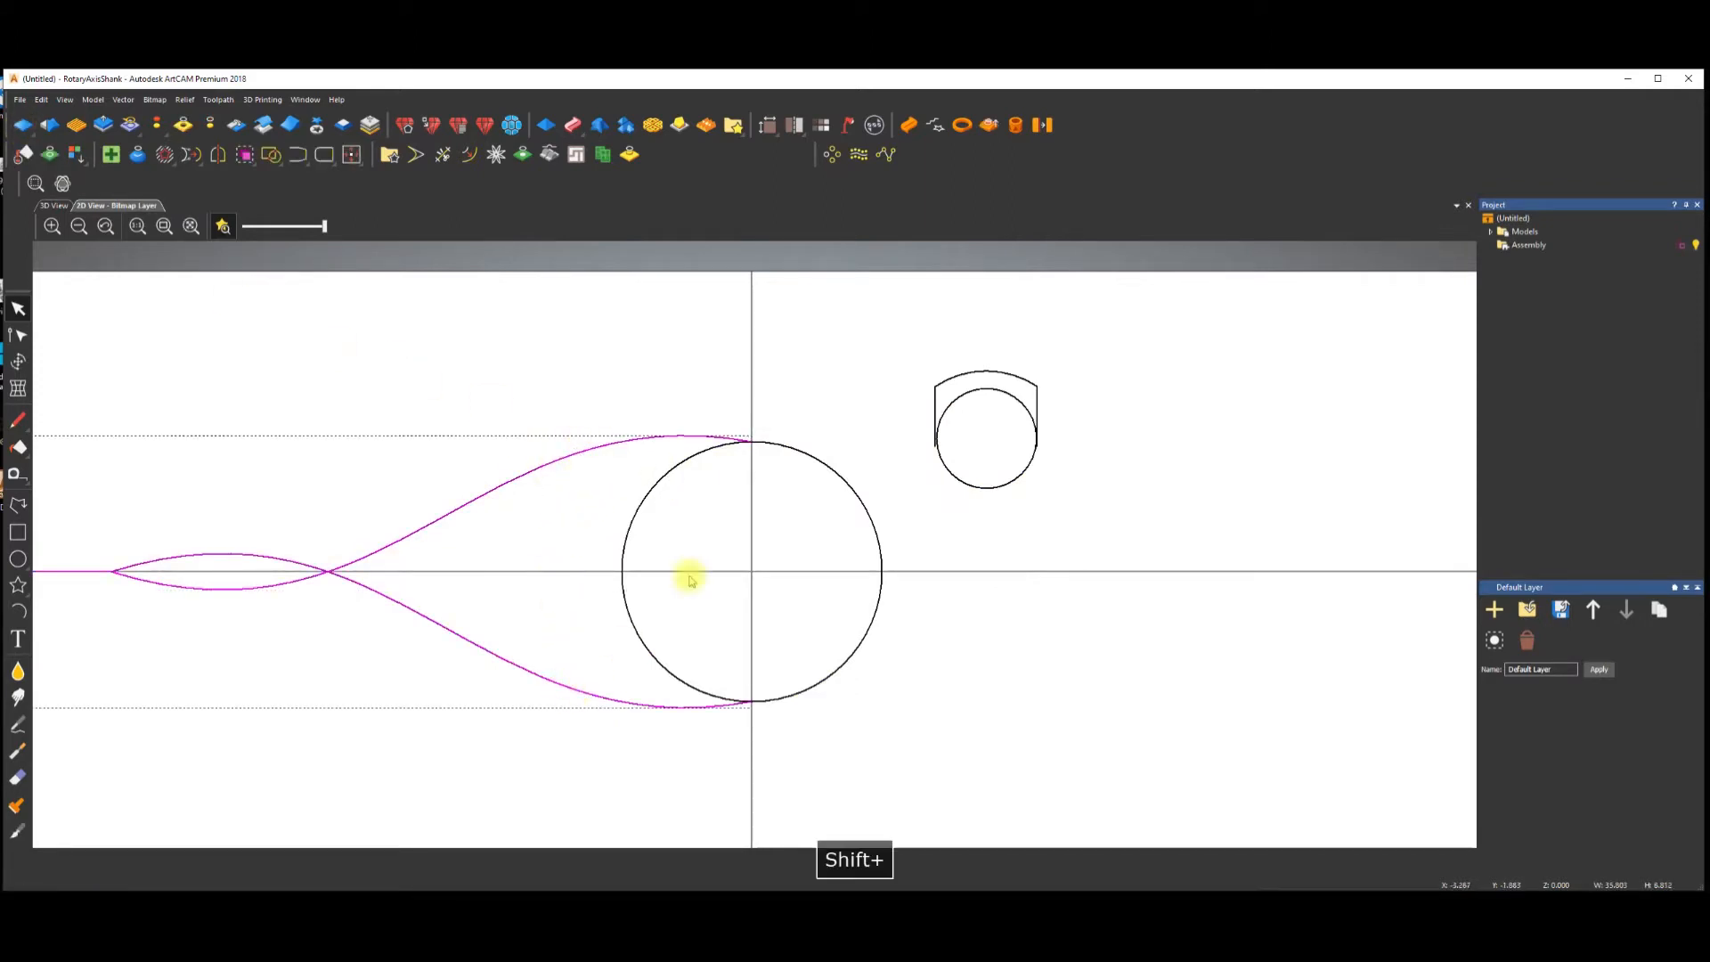
pyautogui.keyDown('shift'); pyautogui.click(951, 375); pyautogui.keyUp('shift')
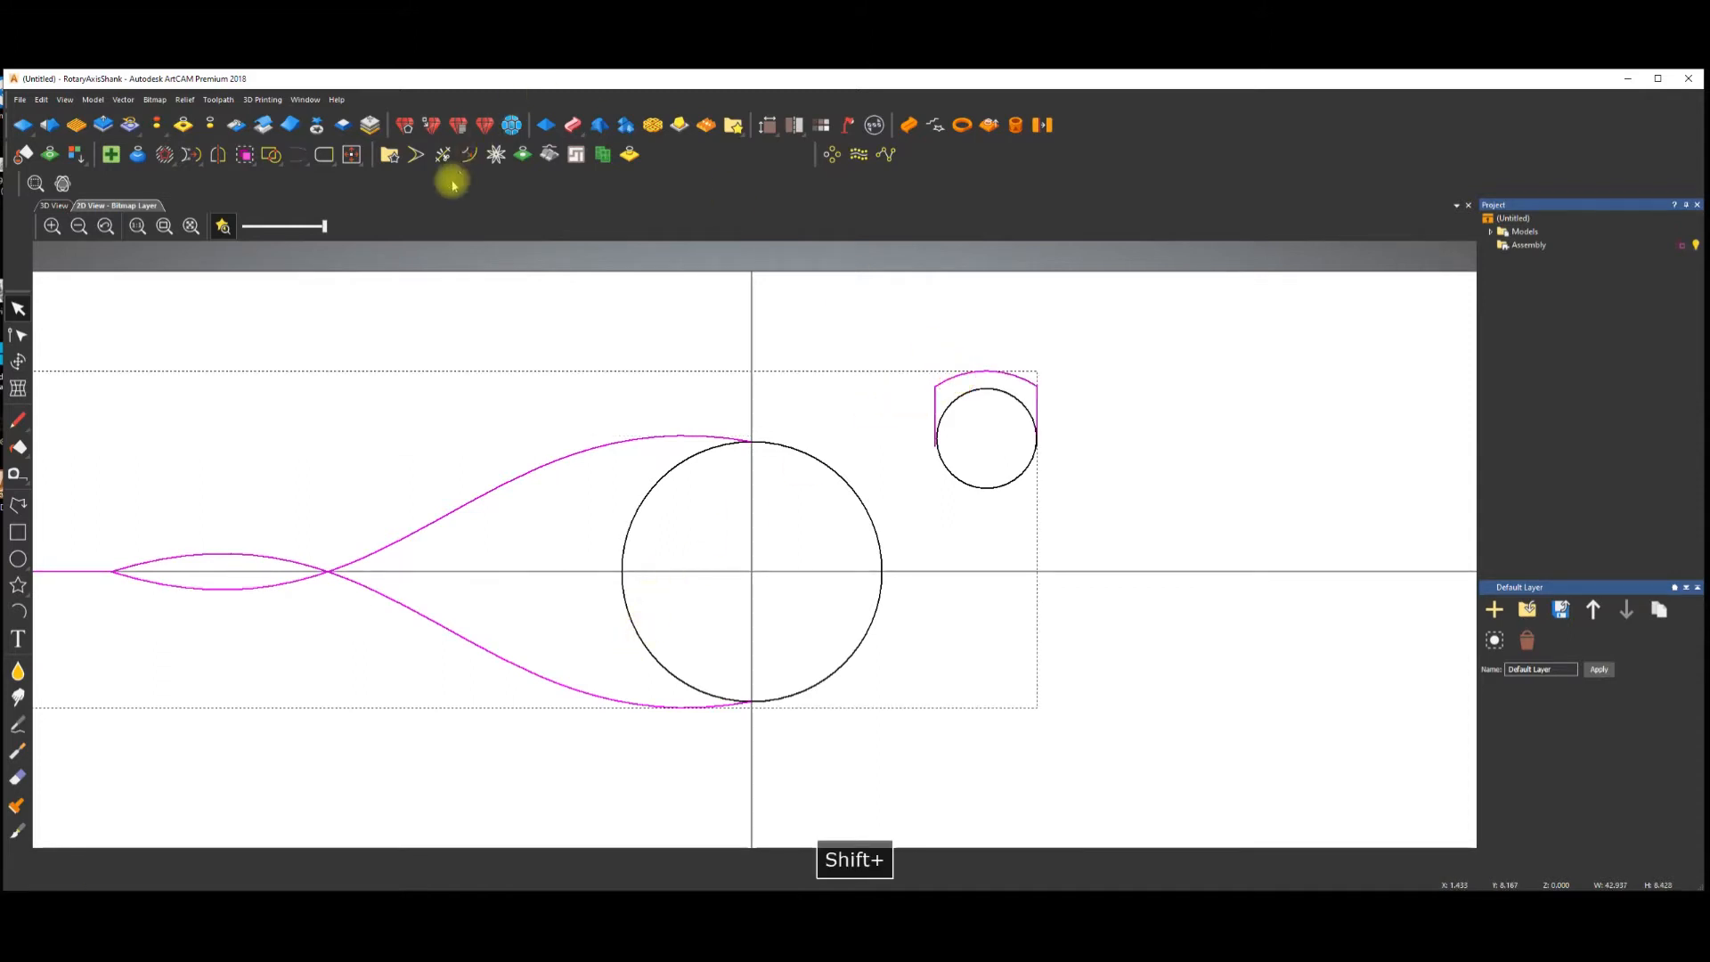
pyautogui.click(655, 124)
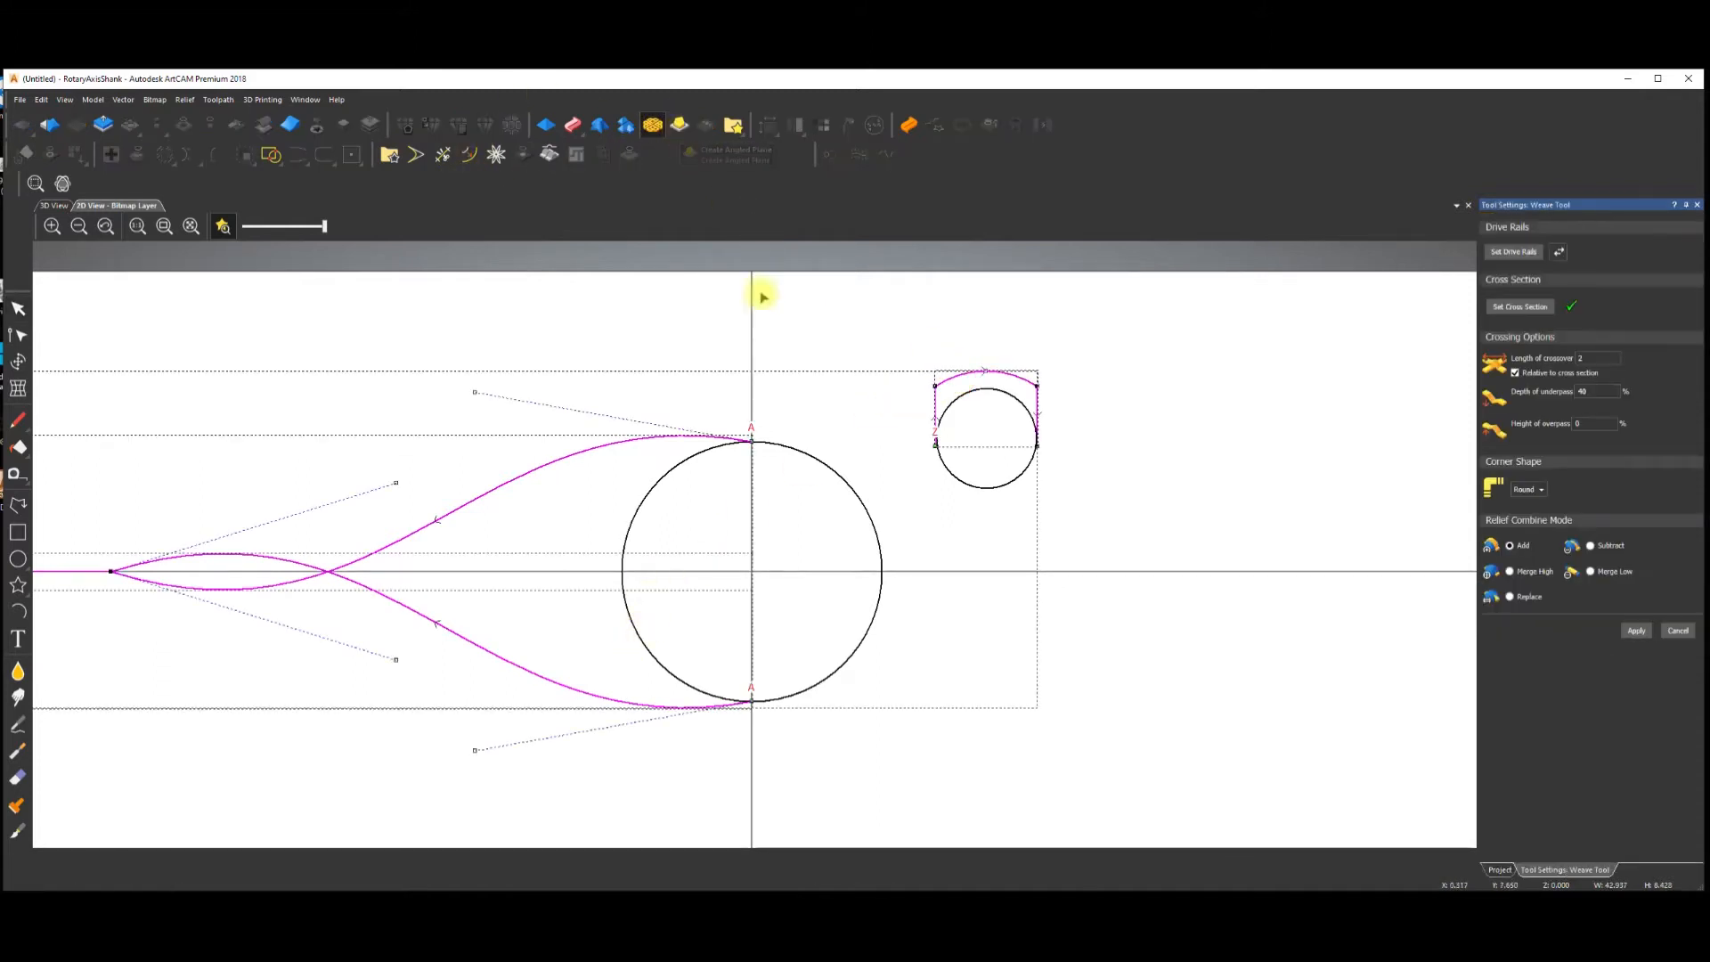
pyautogui.click(1559, 255)
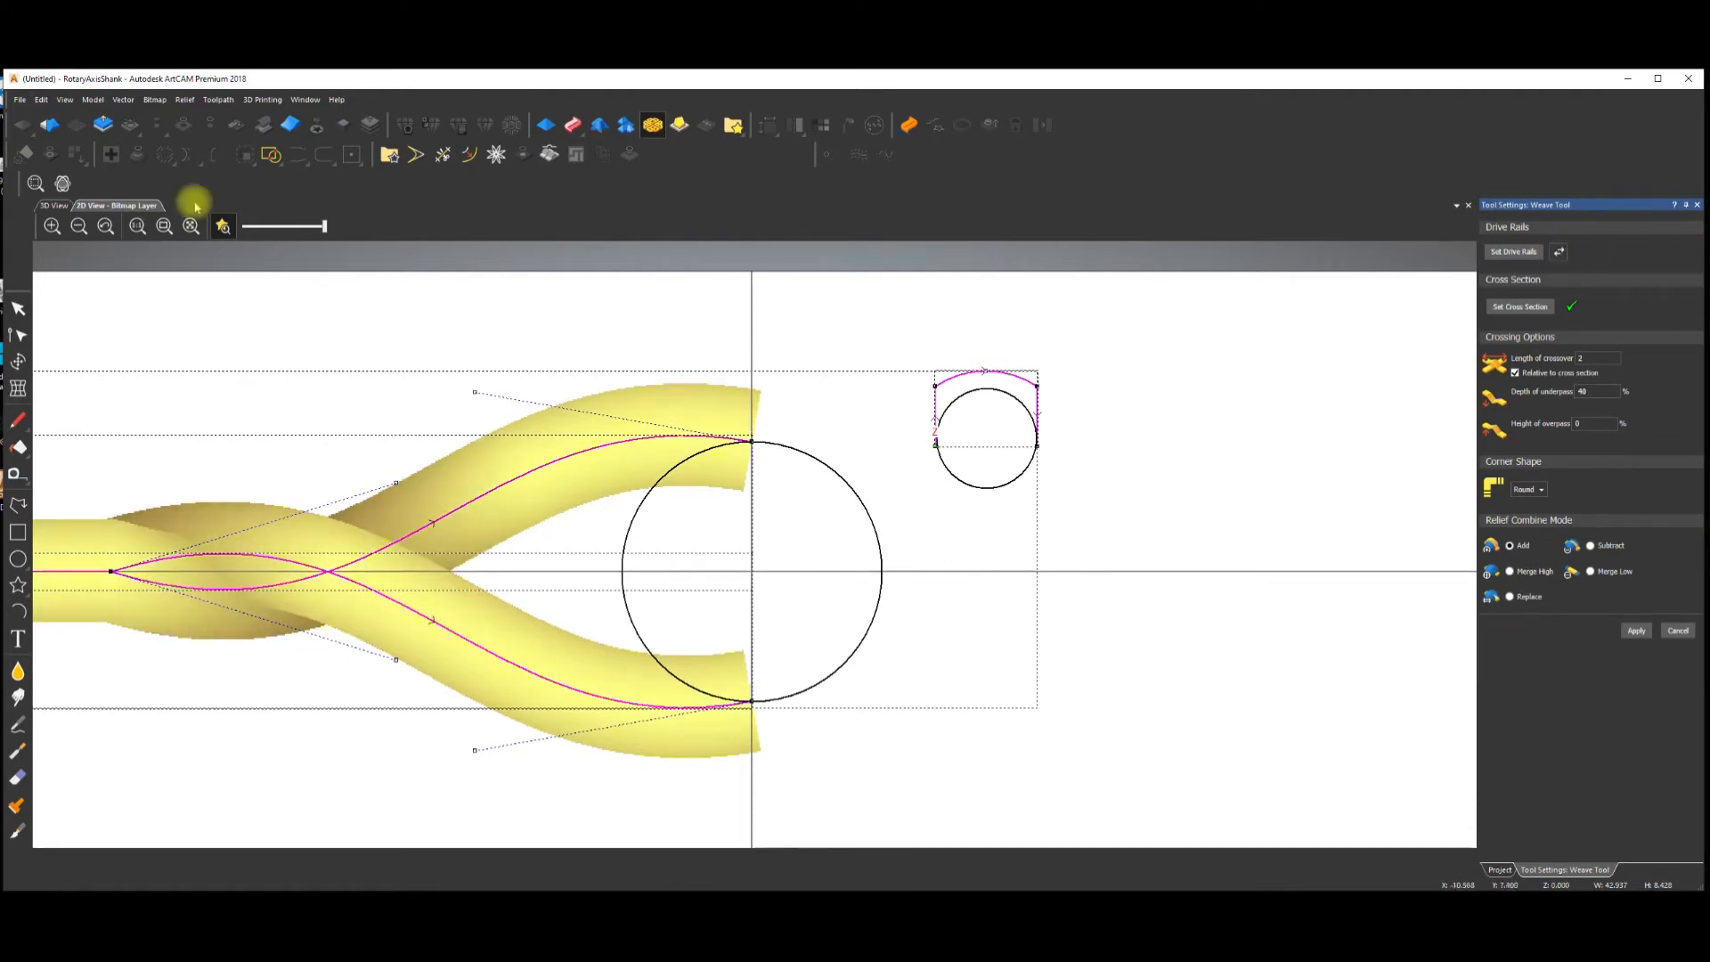
# Check the swapped strand crossing in 3D and try to set the weave's cross section again.
pyautogui.click(52, 205)
pyautogui.press('space')
pyautogui.moveTo(665, 516); pyautogui.dragTo(686, 453)
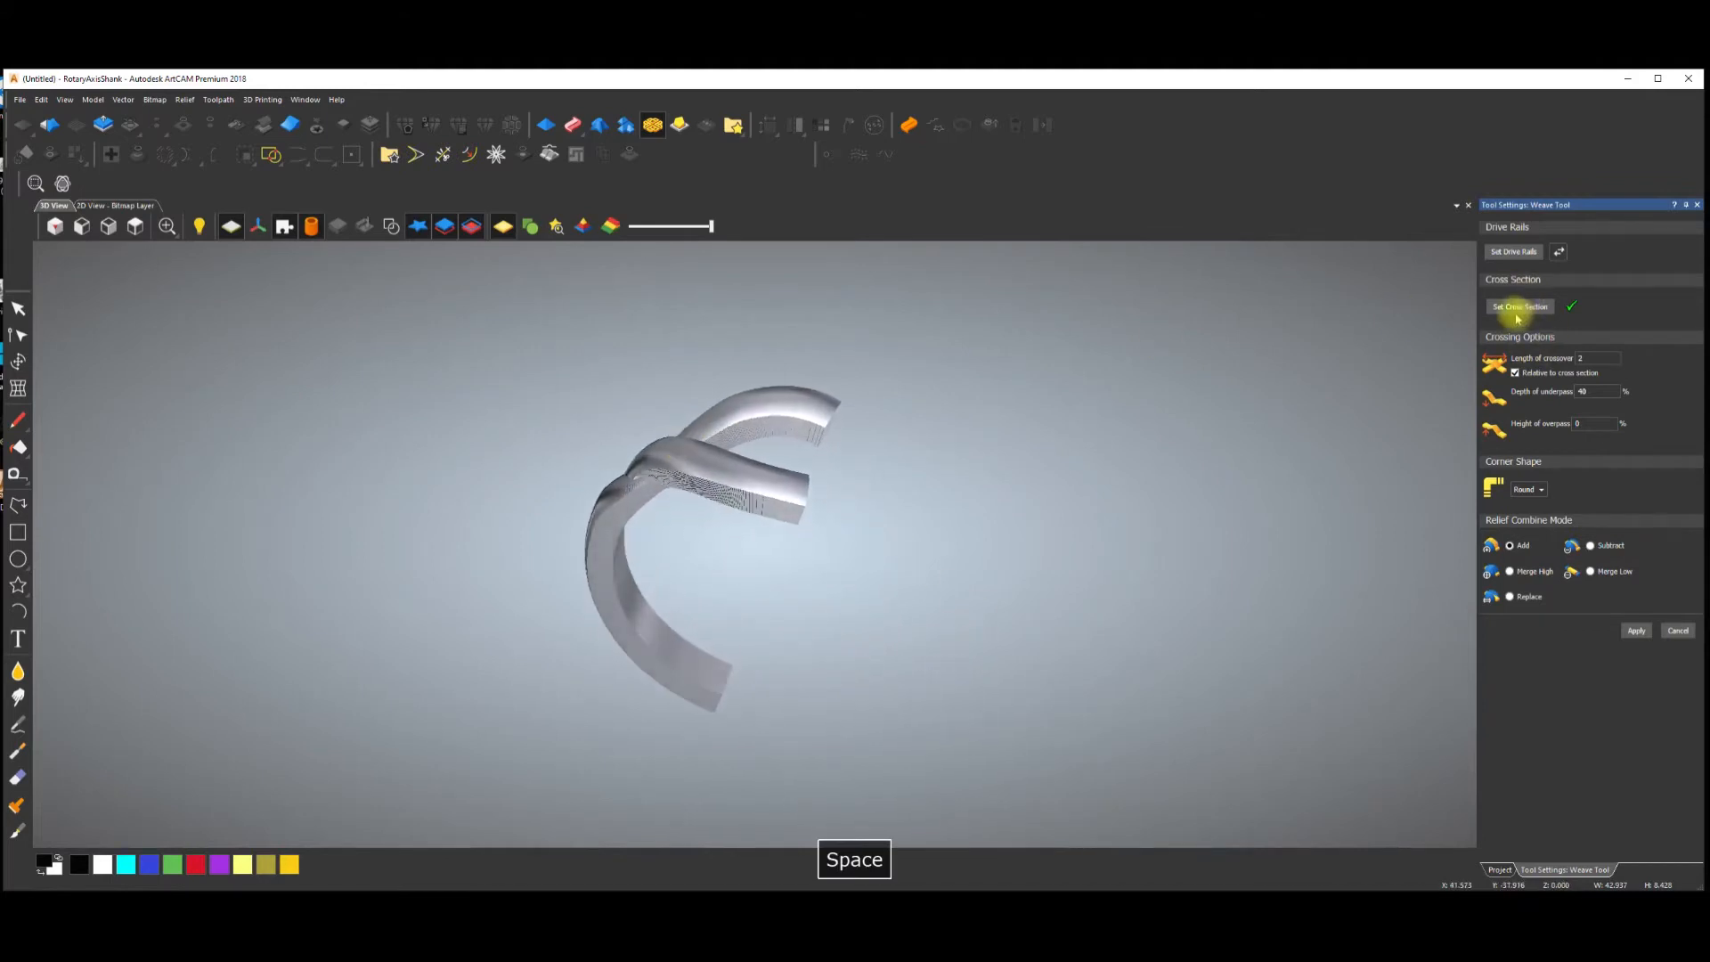
pyautogui.click(1533, 308)
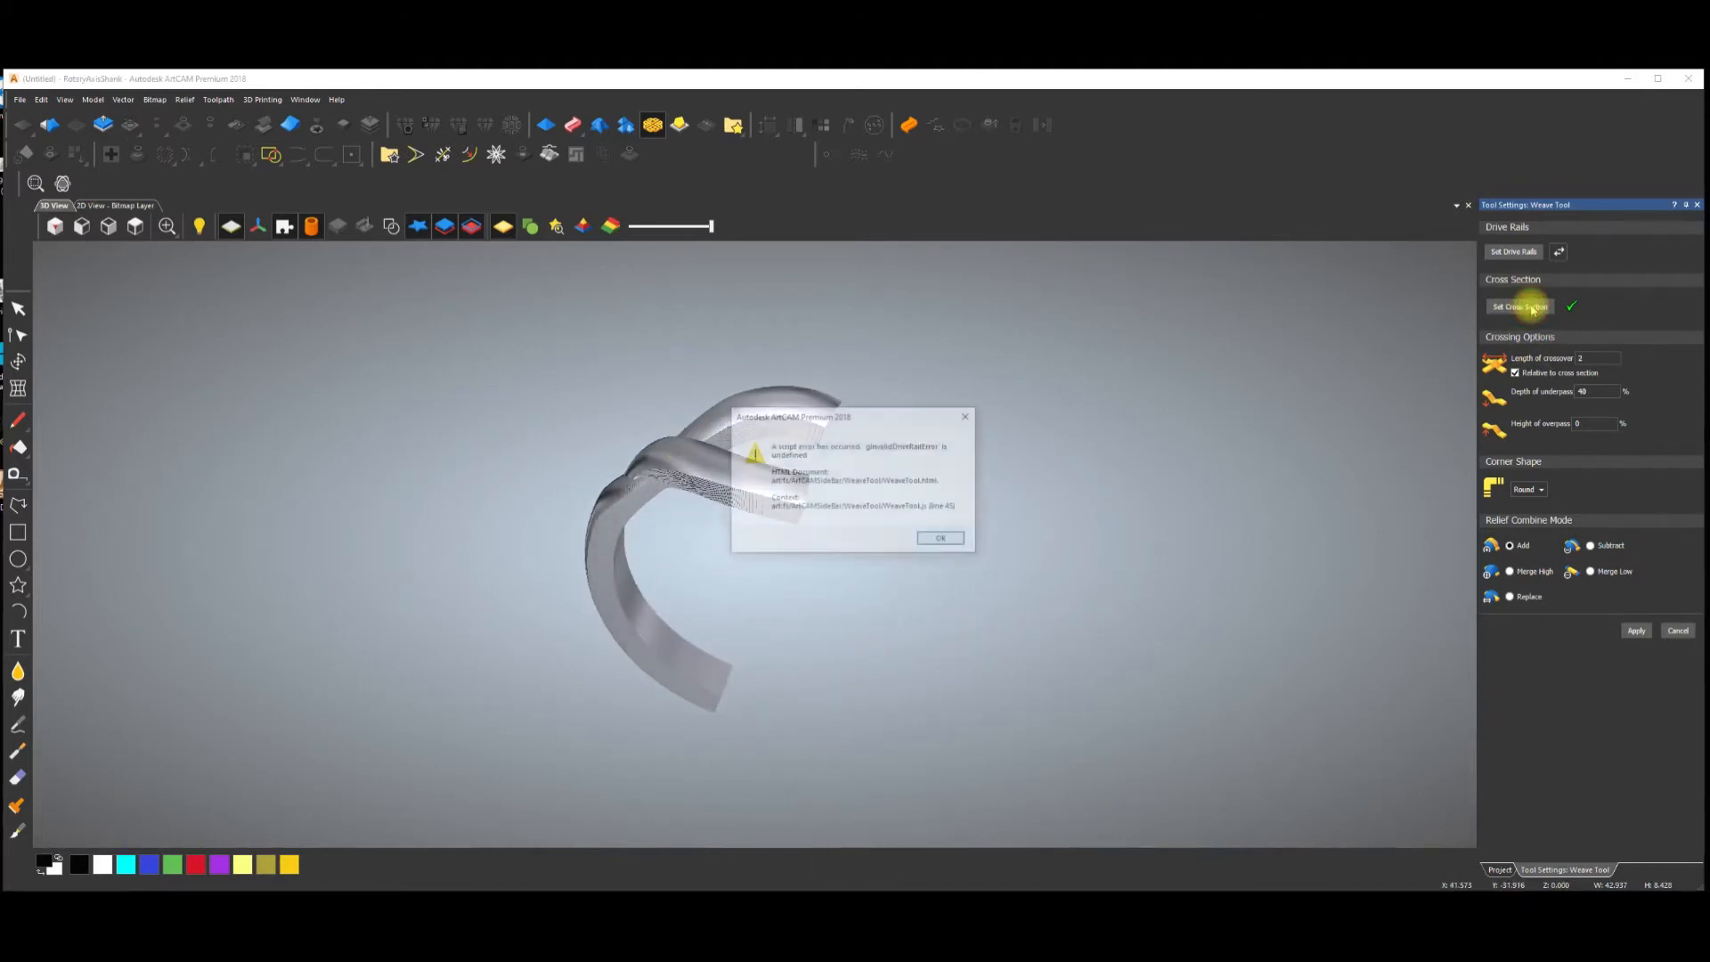
pyautogui.click(942, 539)
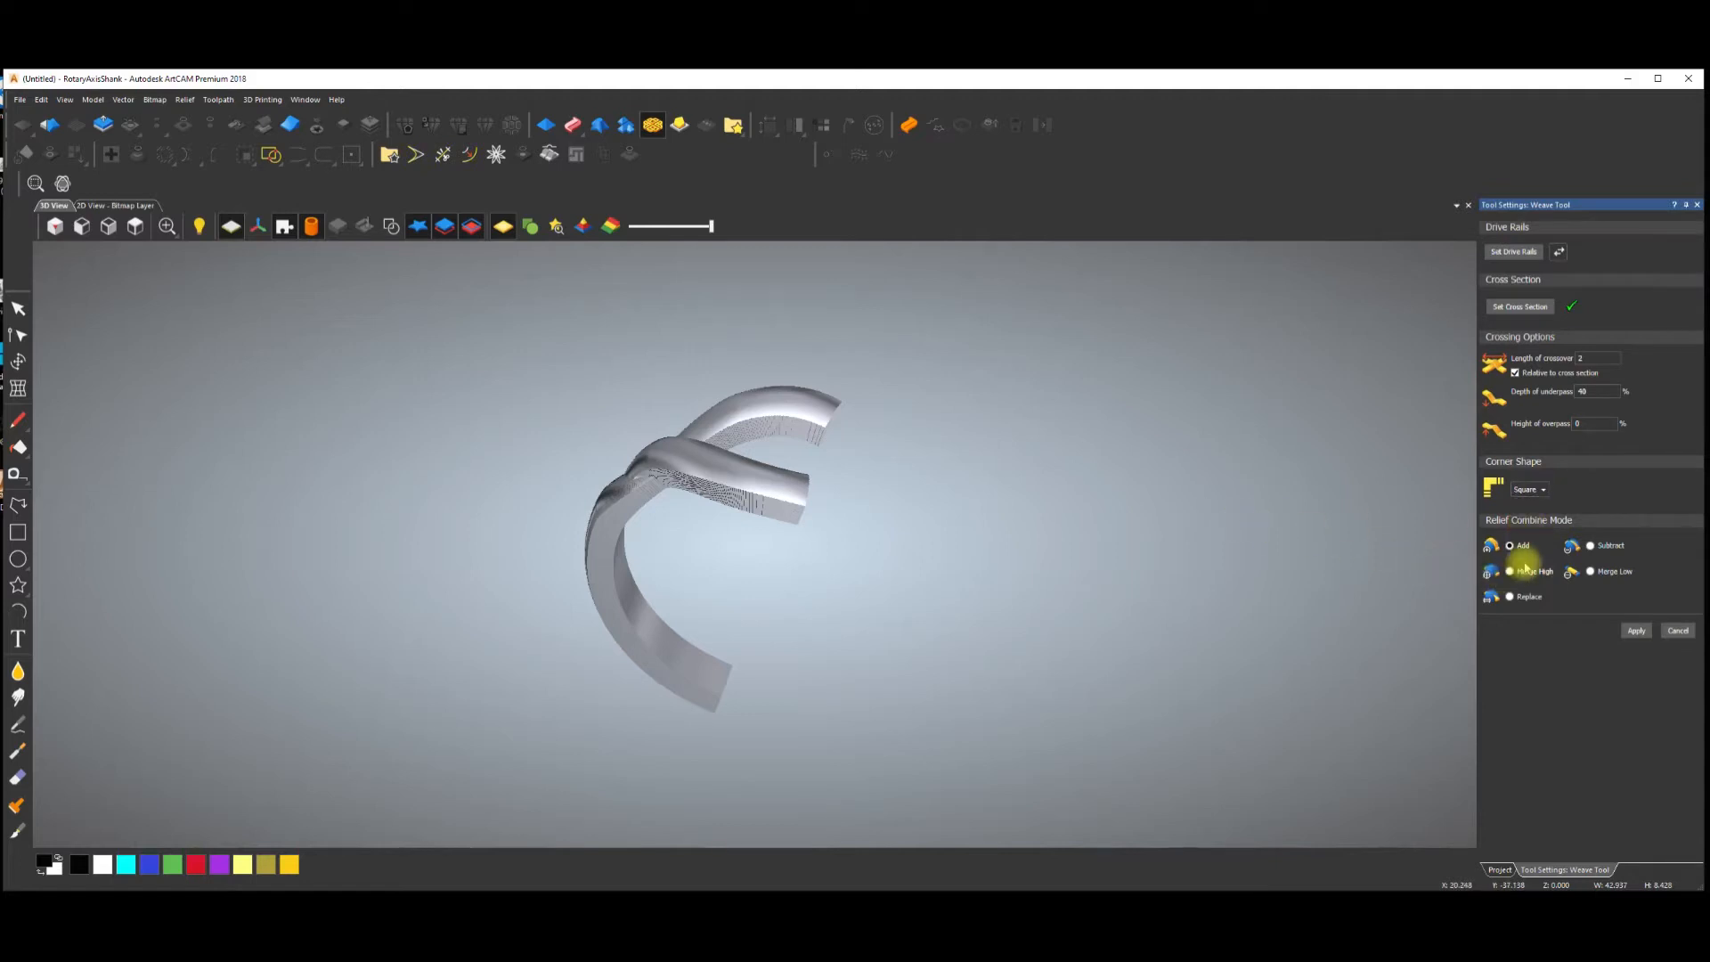
# Set the weave's corner shape to Square and its relief combine mode to Merge High, and apply the weave.
pyautogui.moveTo(977, 607); pyautogui.dragTo(910, 605)
pyautogui.press('space')
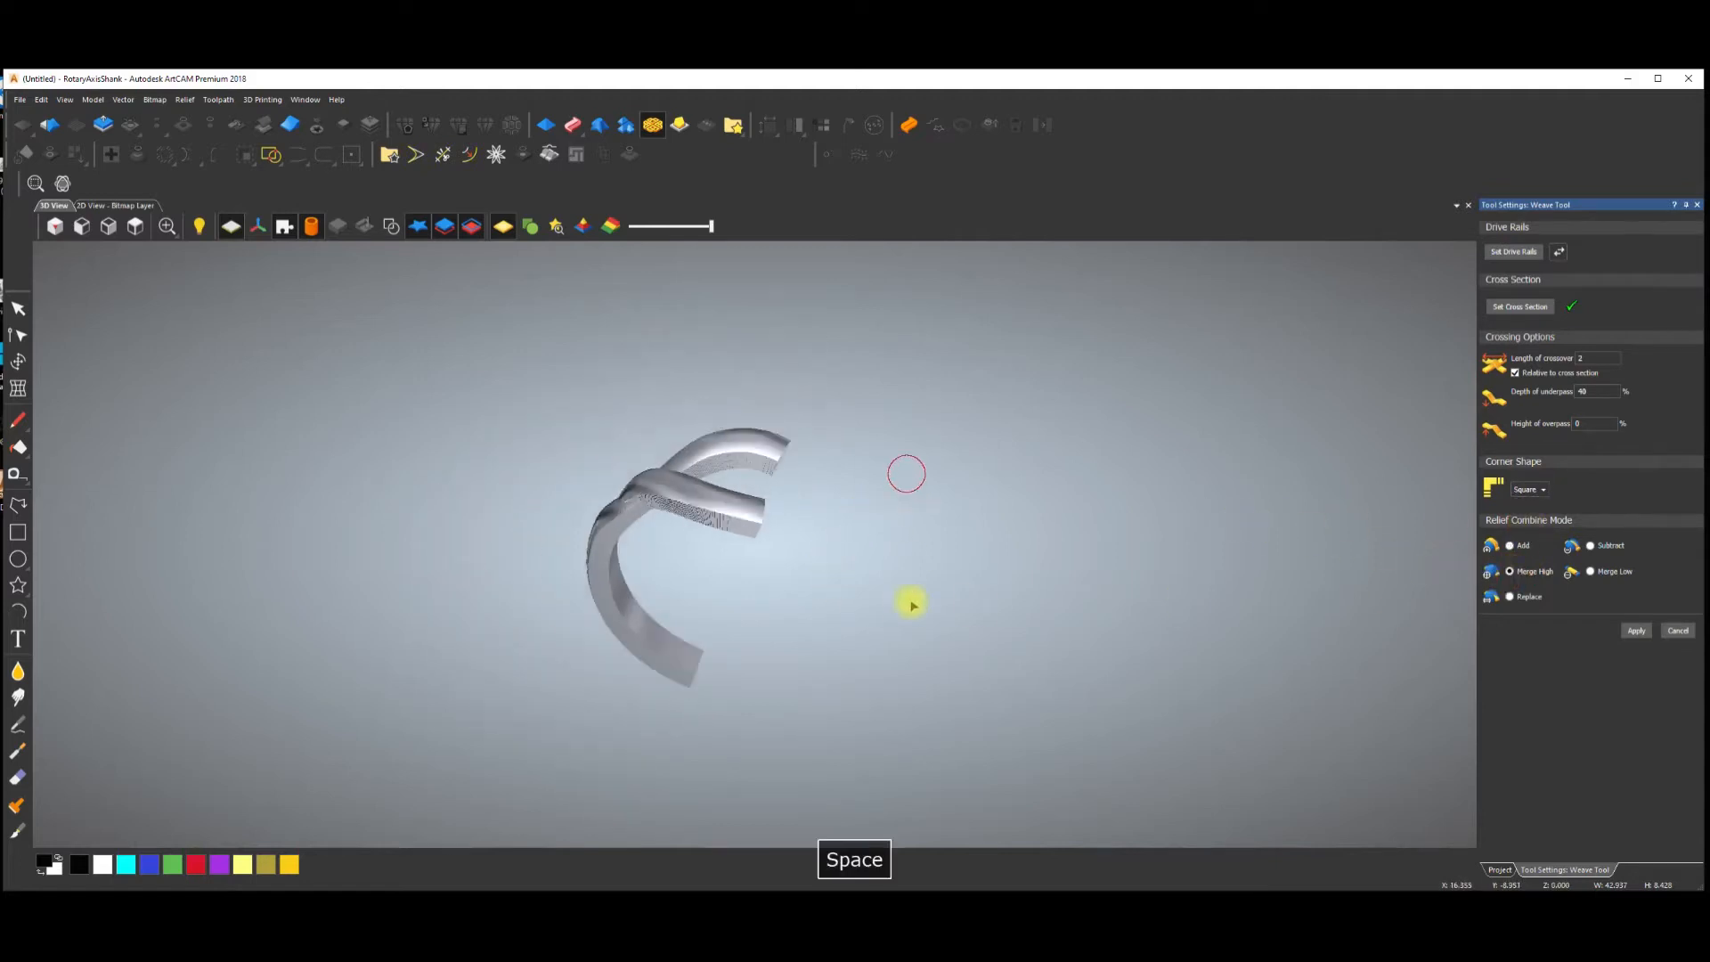
pyautogui.click(1636, 630)
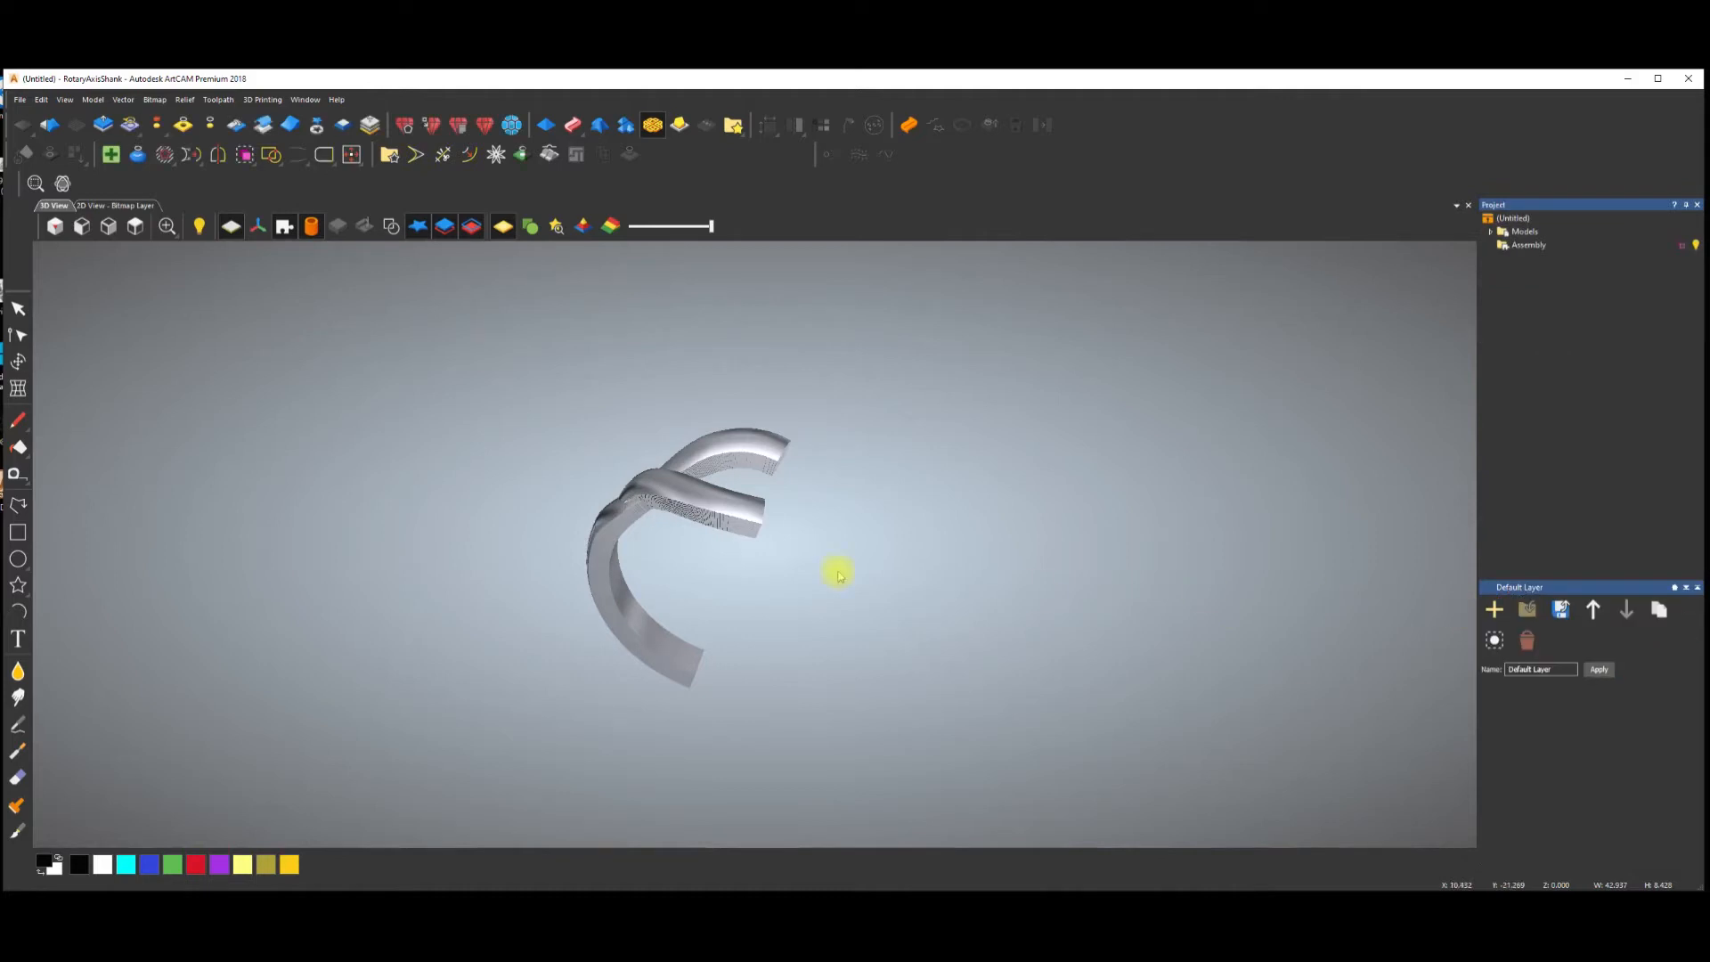
# Complete the ring by mirroring the new weave left over right with Relief Mirror Merge.
pyautogui.click(236, 125)
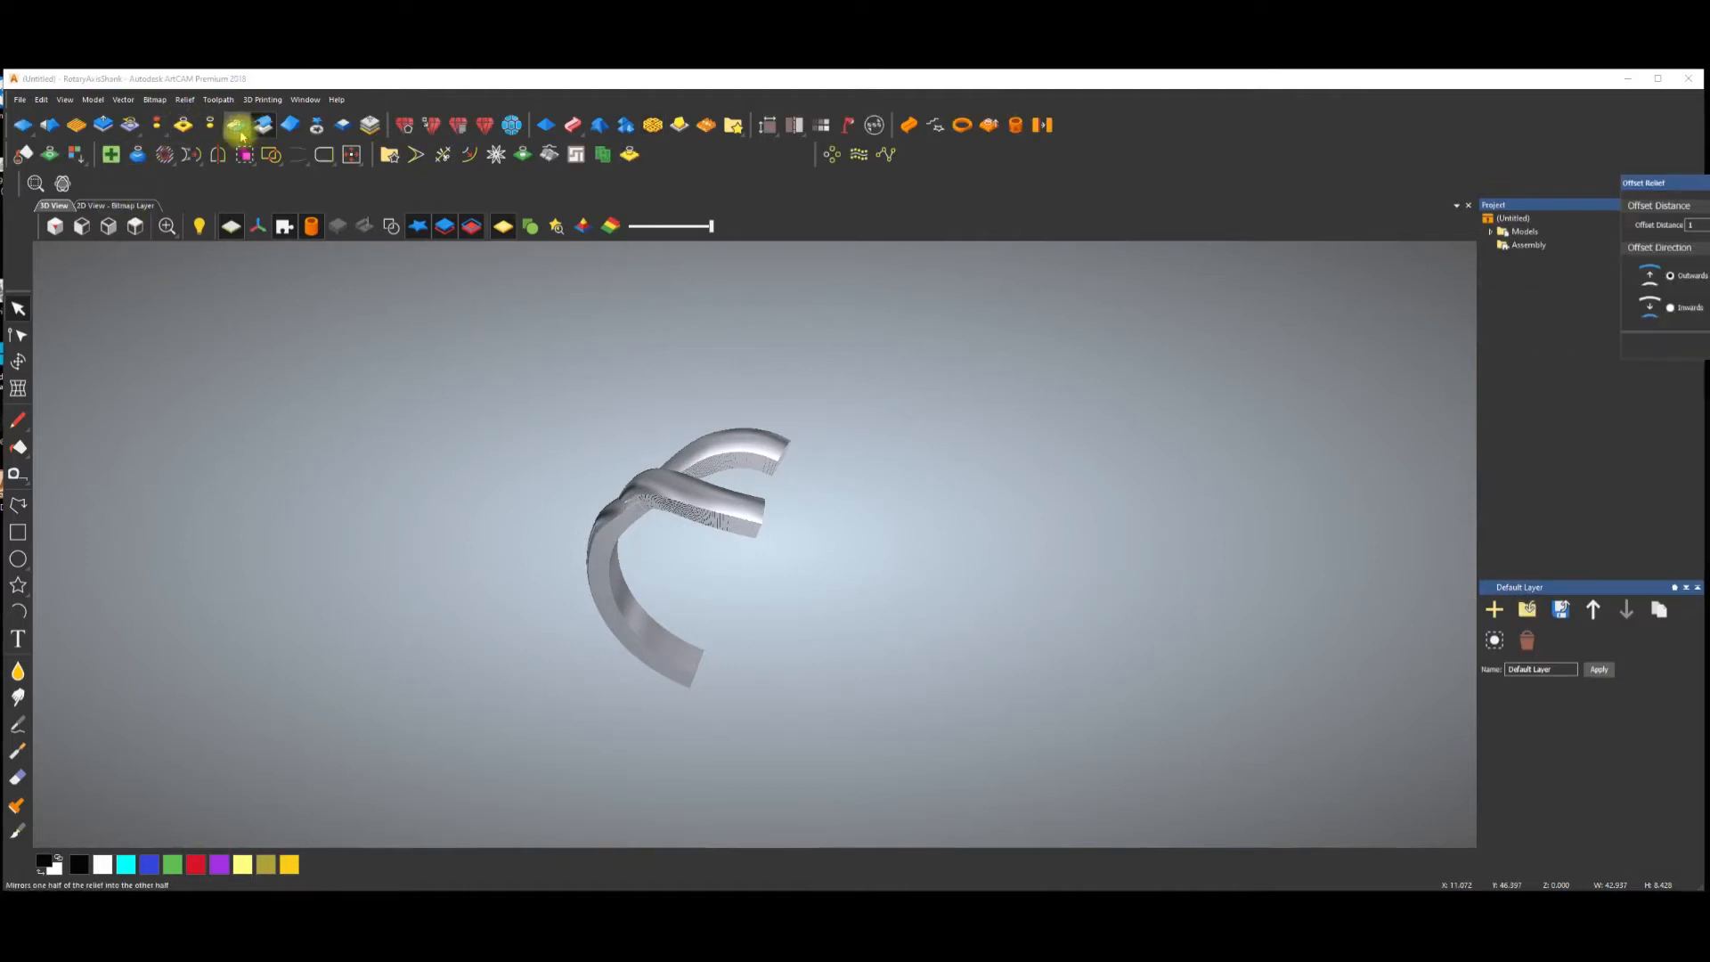
pyautogui.click(262, 125)
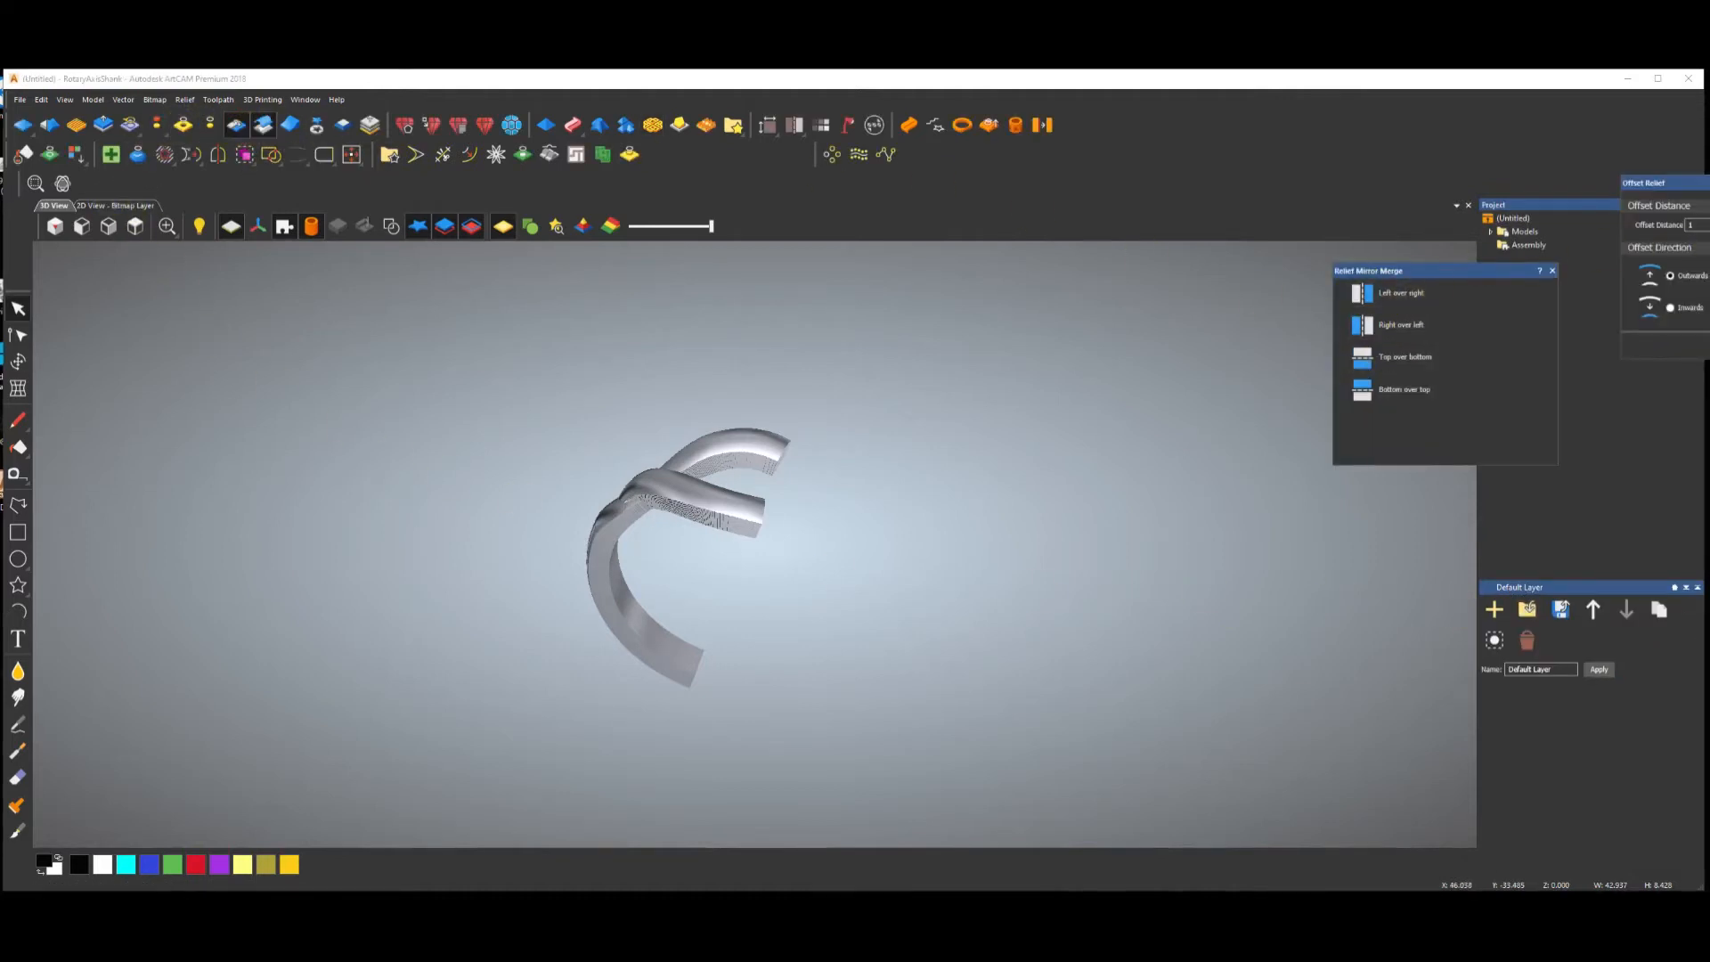
pyautogui.click(1367, 292)
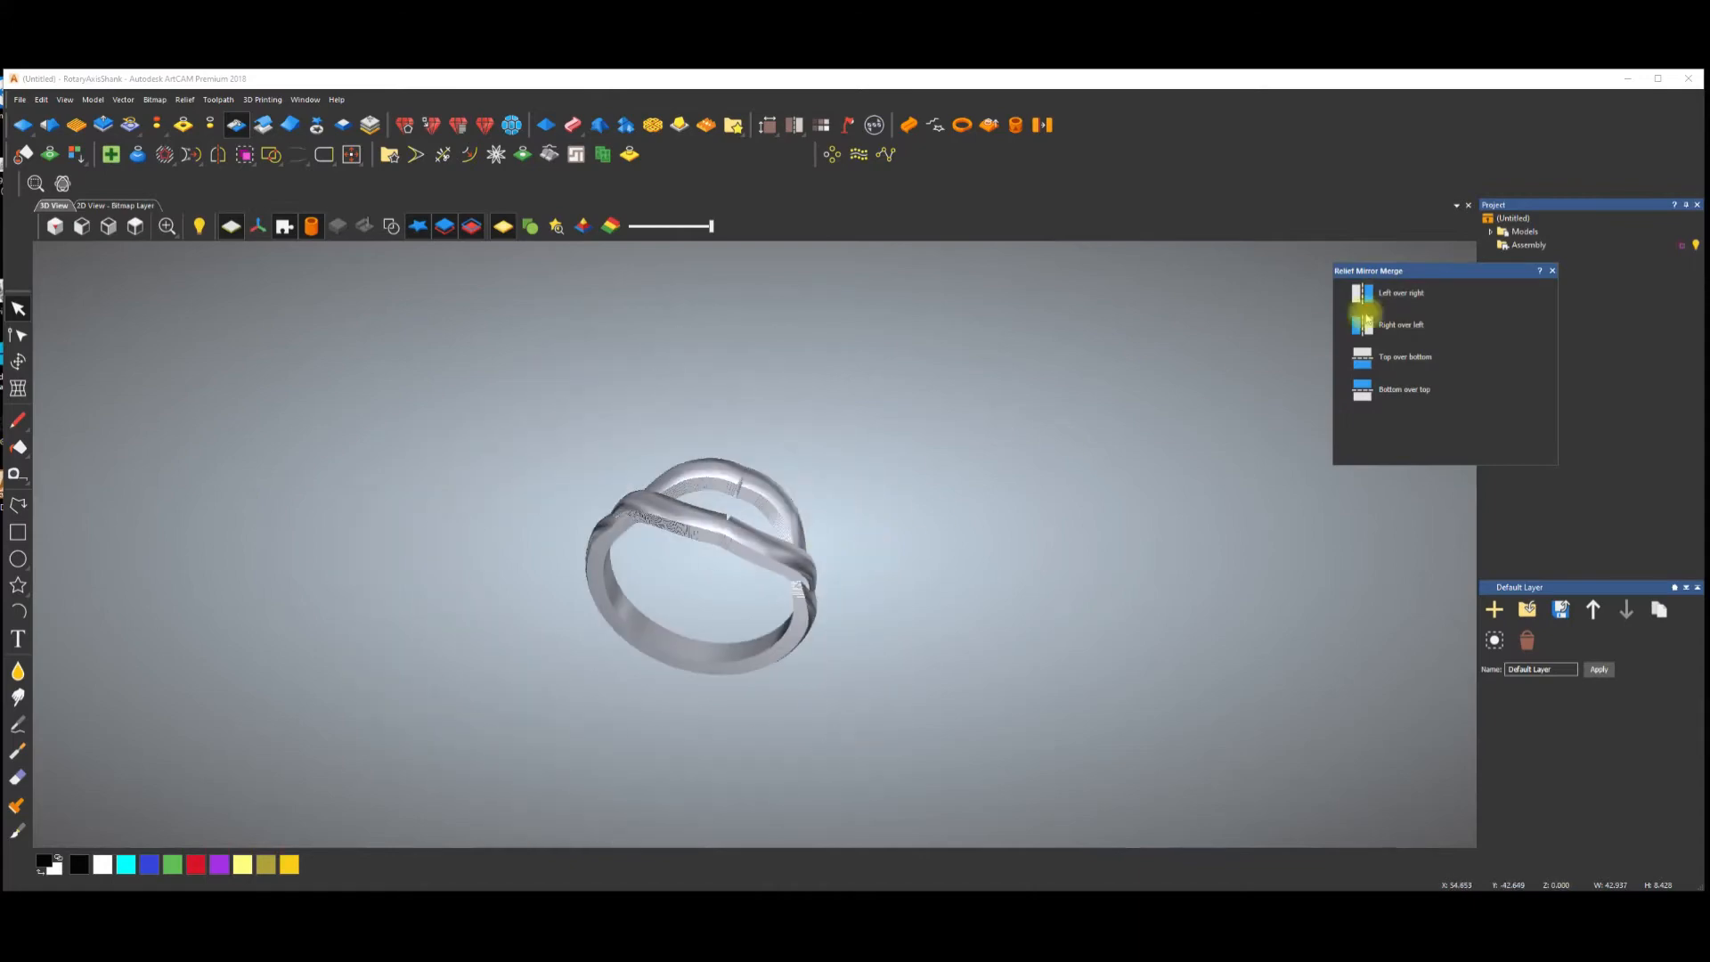
pyautogui.click(1552, 270)
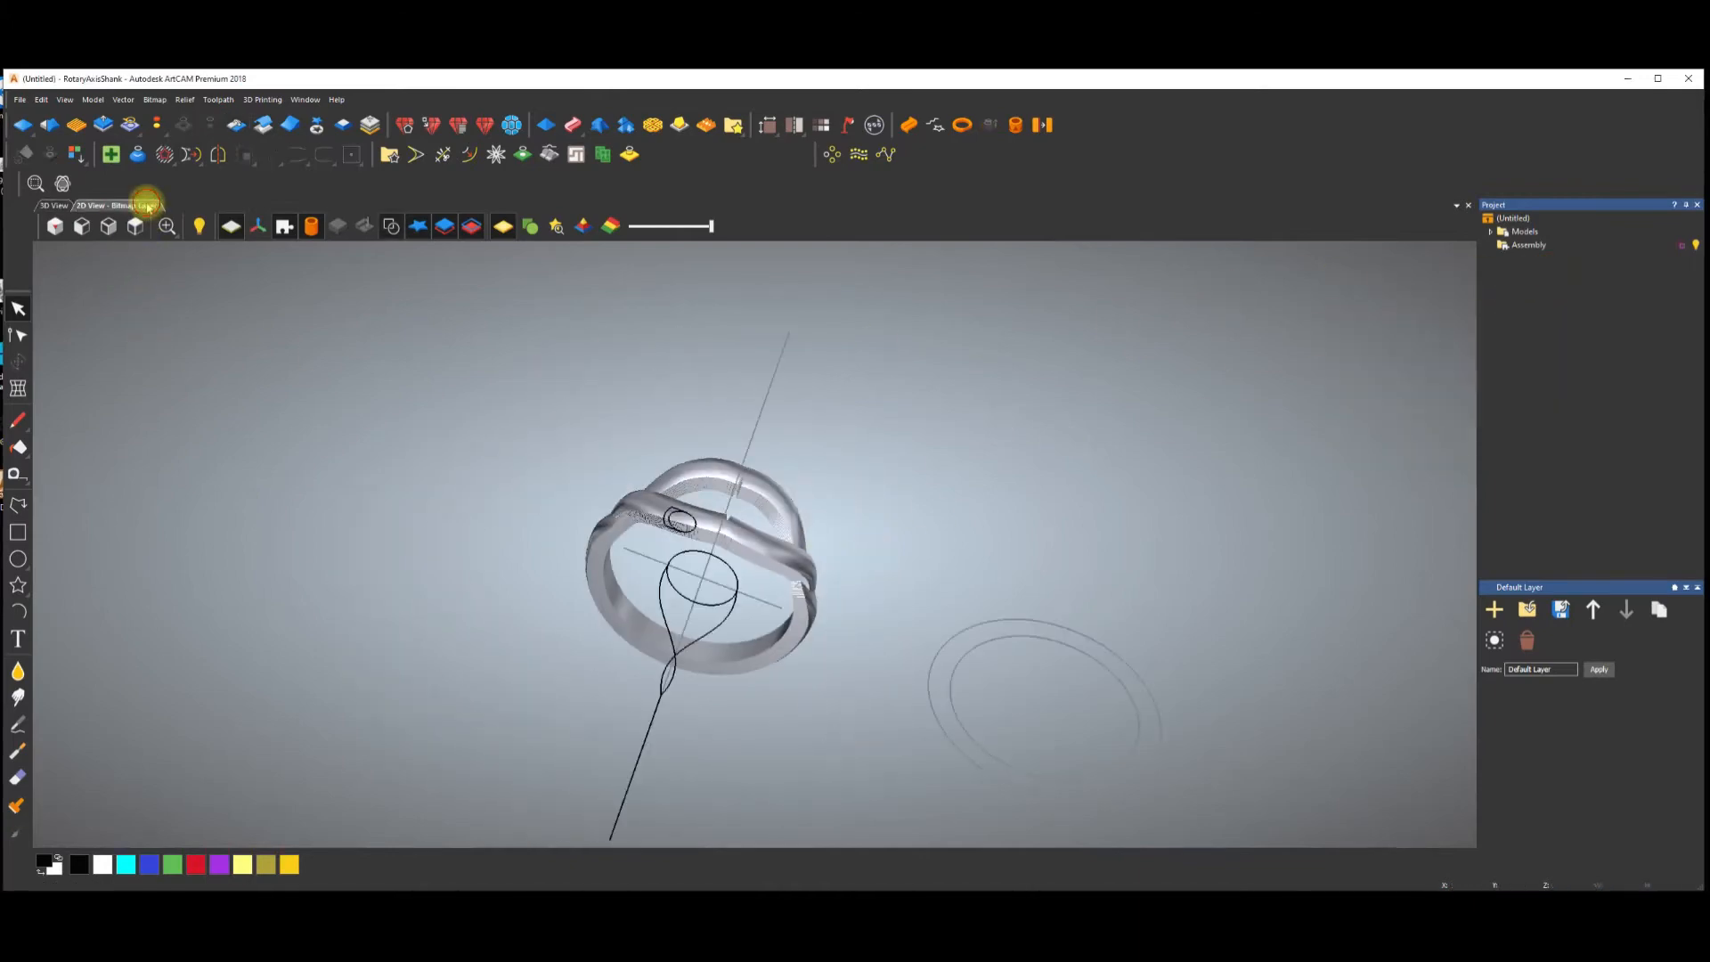
# Reshape the upper rail in 2D by lowering its centre end node inside the circle and pulling its lower control handle outward.
pyautogui.click(147, 206)
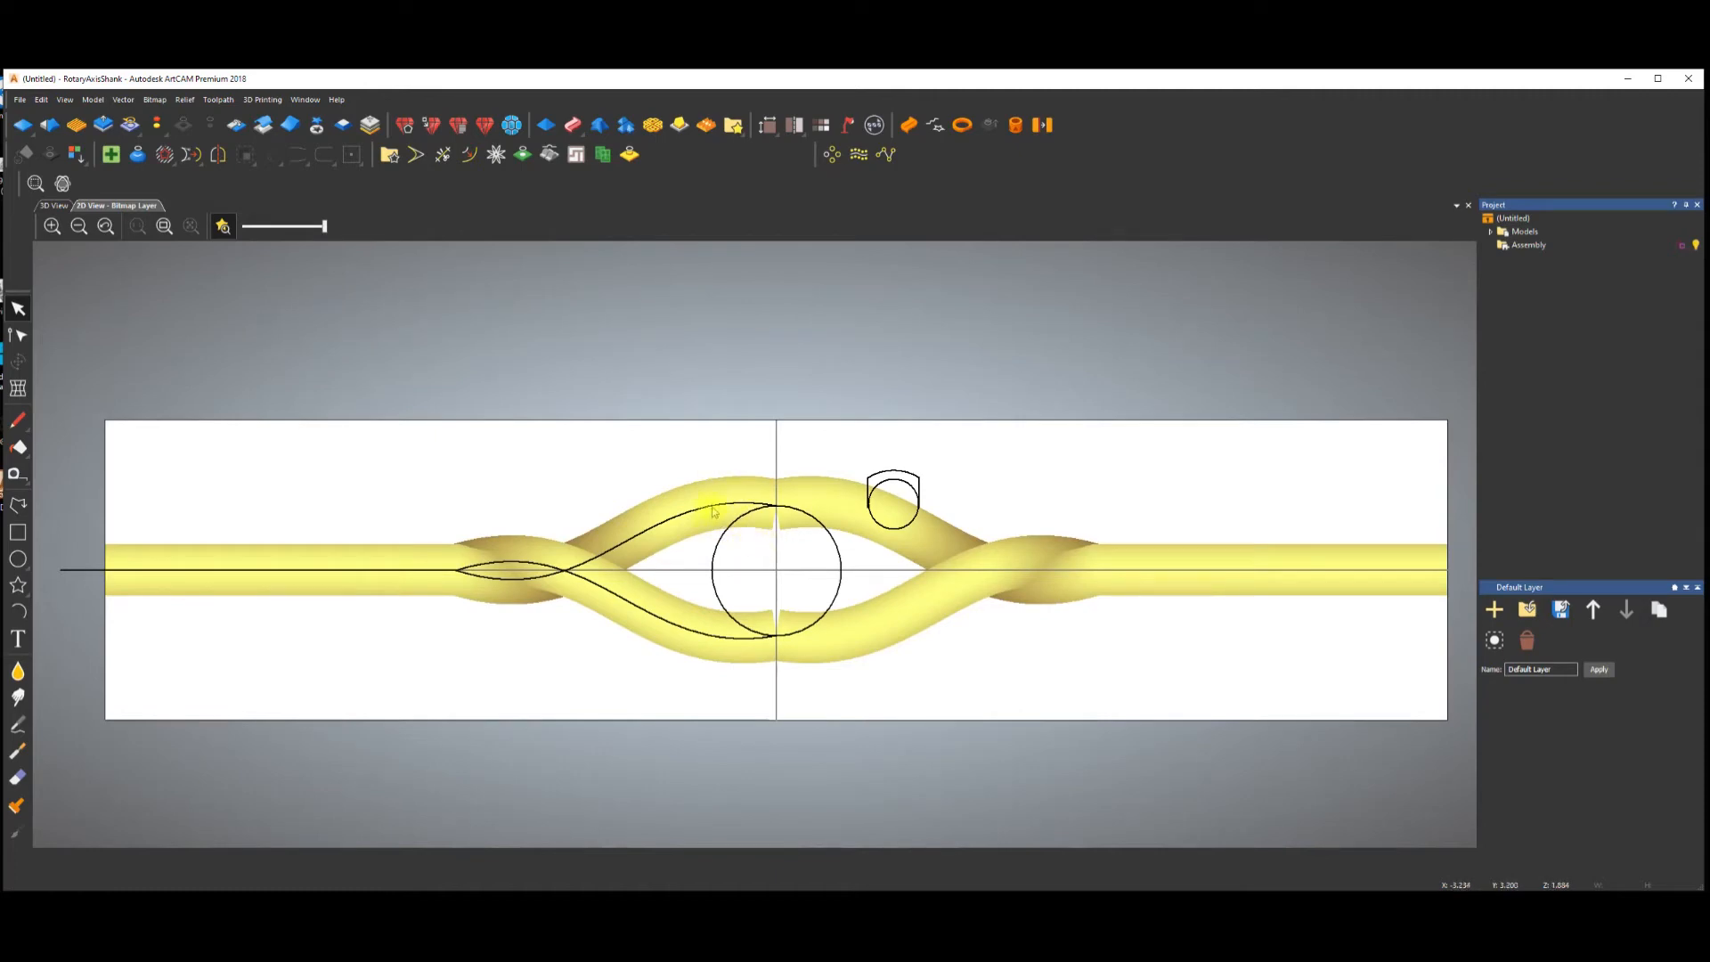
pyautogui.click(717, 511)
pyautogui.press('n')
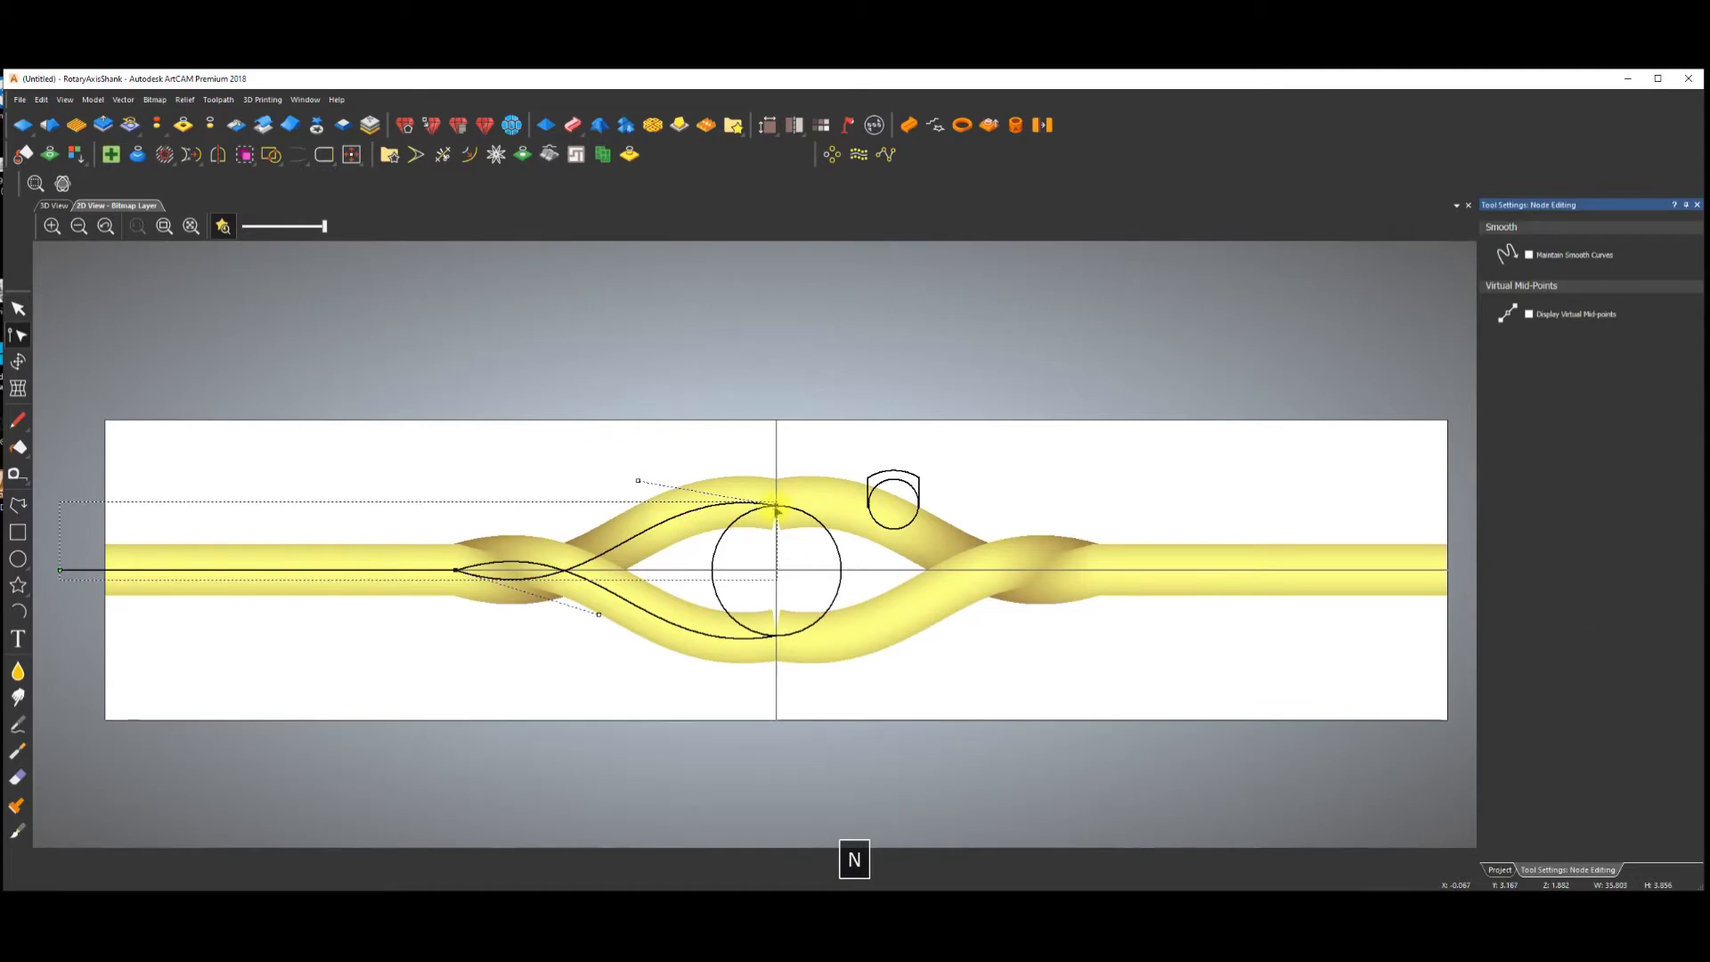
pyautogui.moveTo(775, 505); pyautogui.dragTo(775, 529)
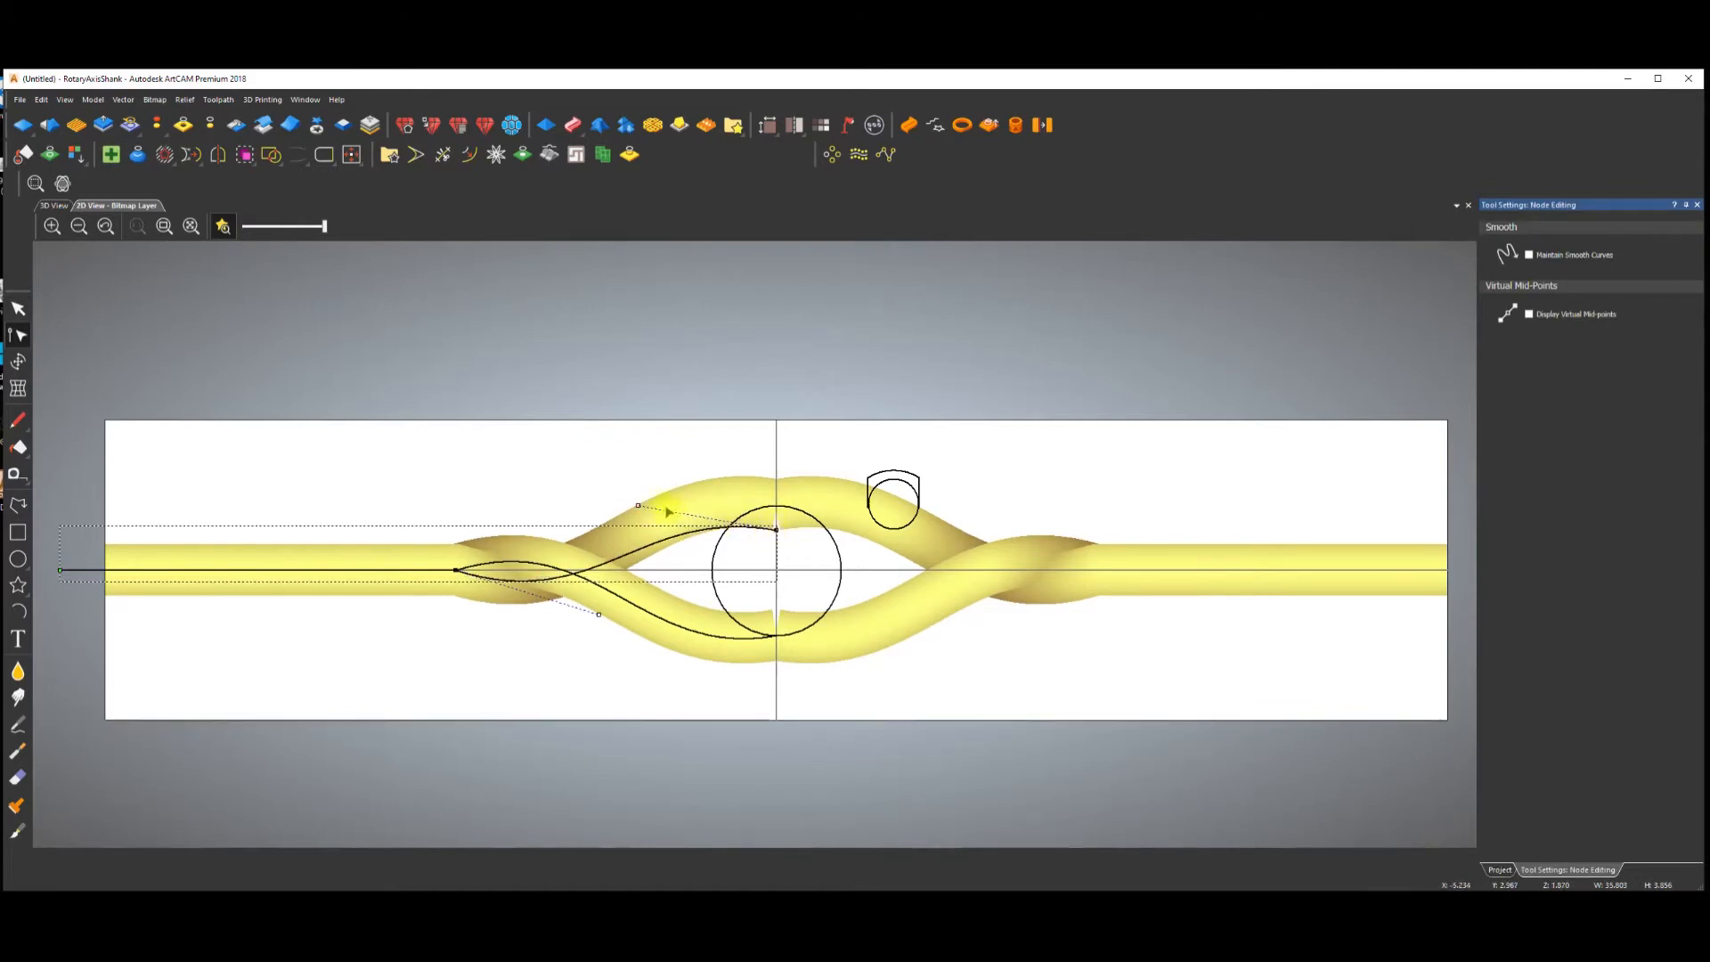
pyautogui.moveTo(599, 616); pyautogui.dragTo(616, 643)
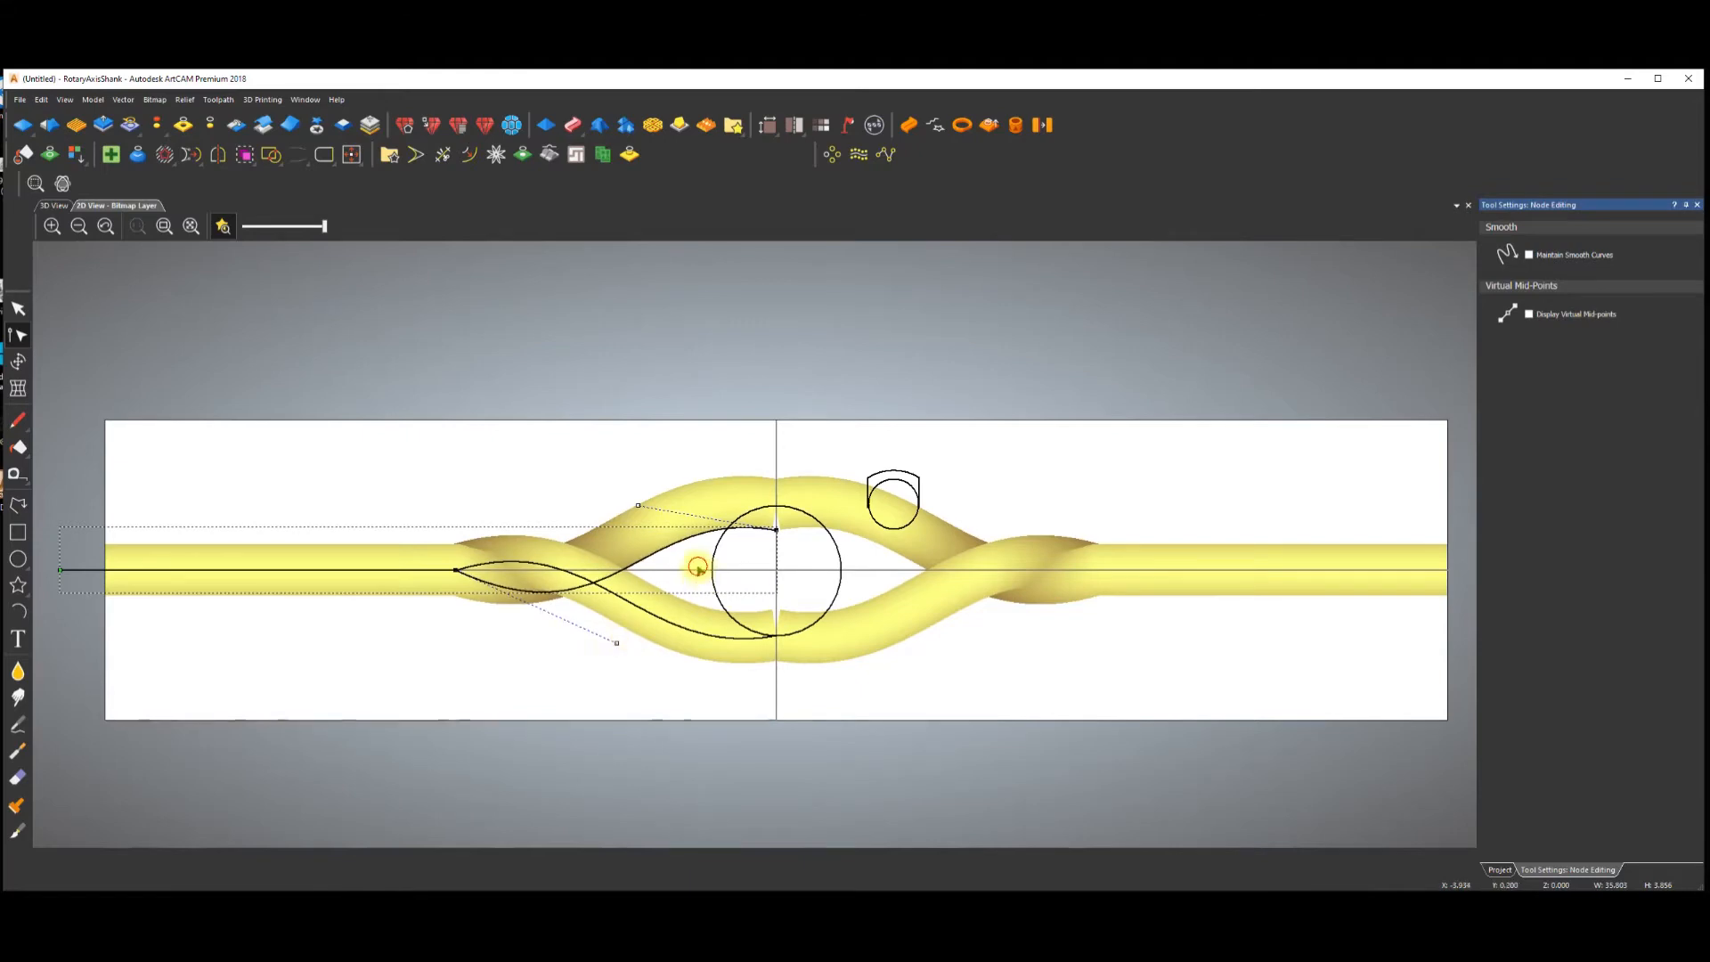
# Delete the old lower rail and mirror a copy of the reshaped curve vertically about its top edge.
pyautogui.click(691, 633)
pyautogui.press('Delete')
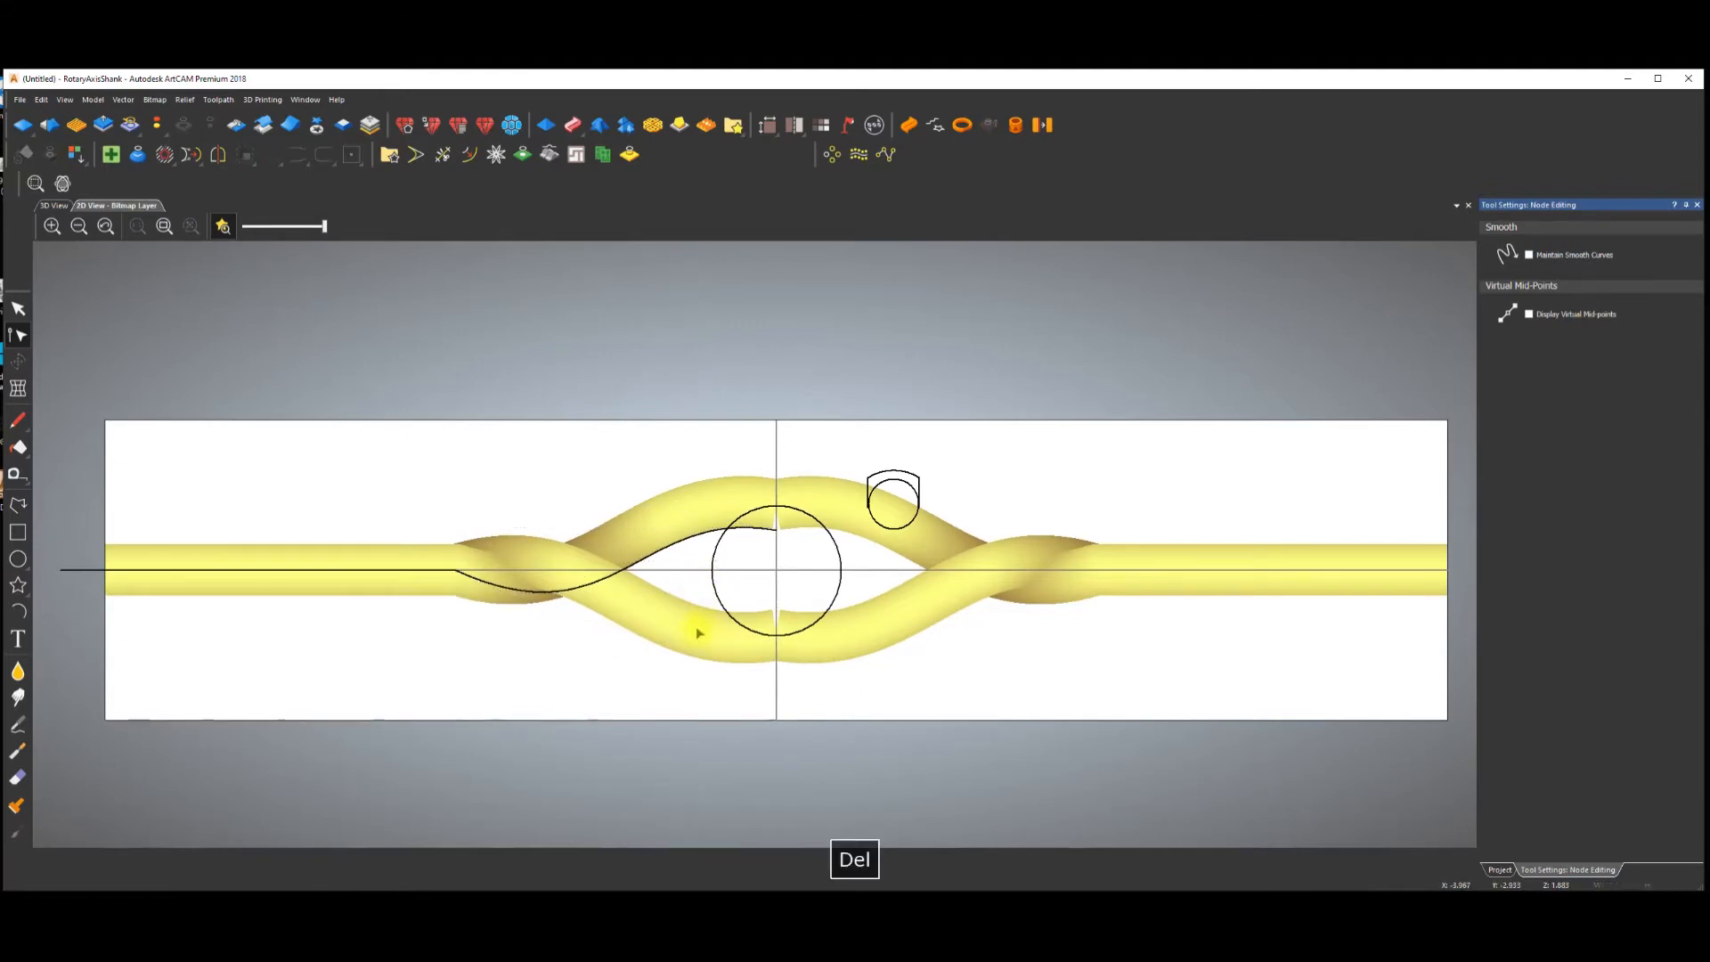
pyautogui.press('Escape')
pyautogui.click(687, 549)
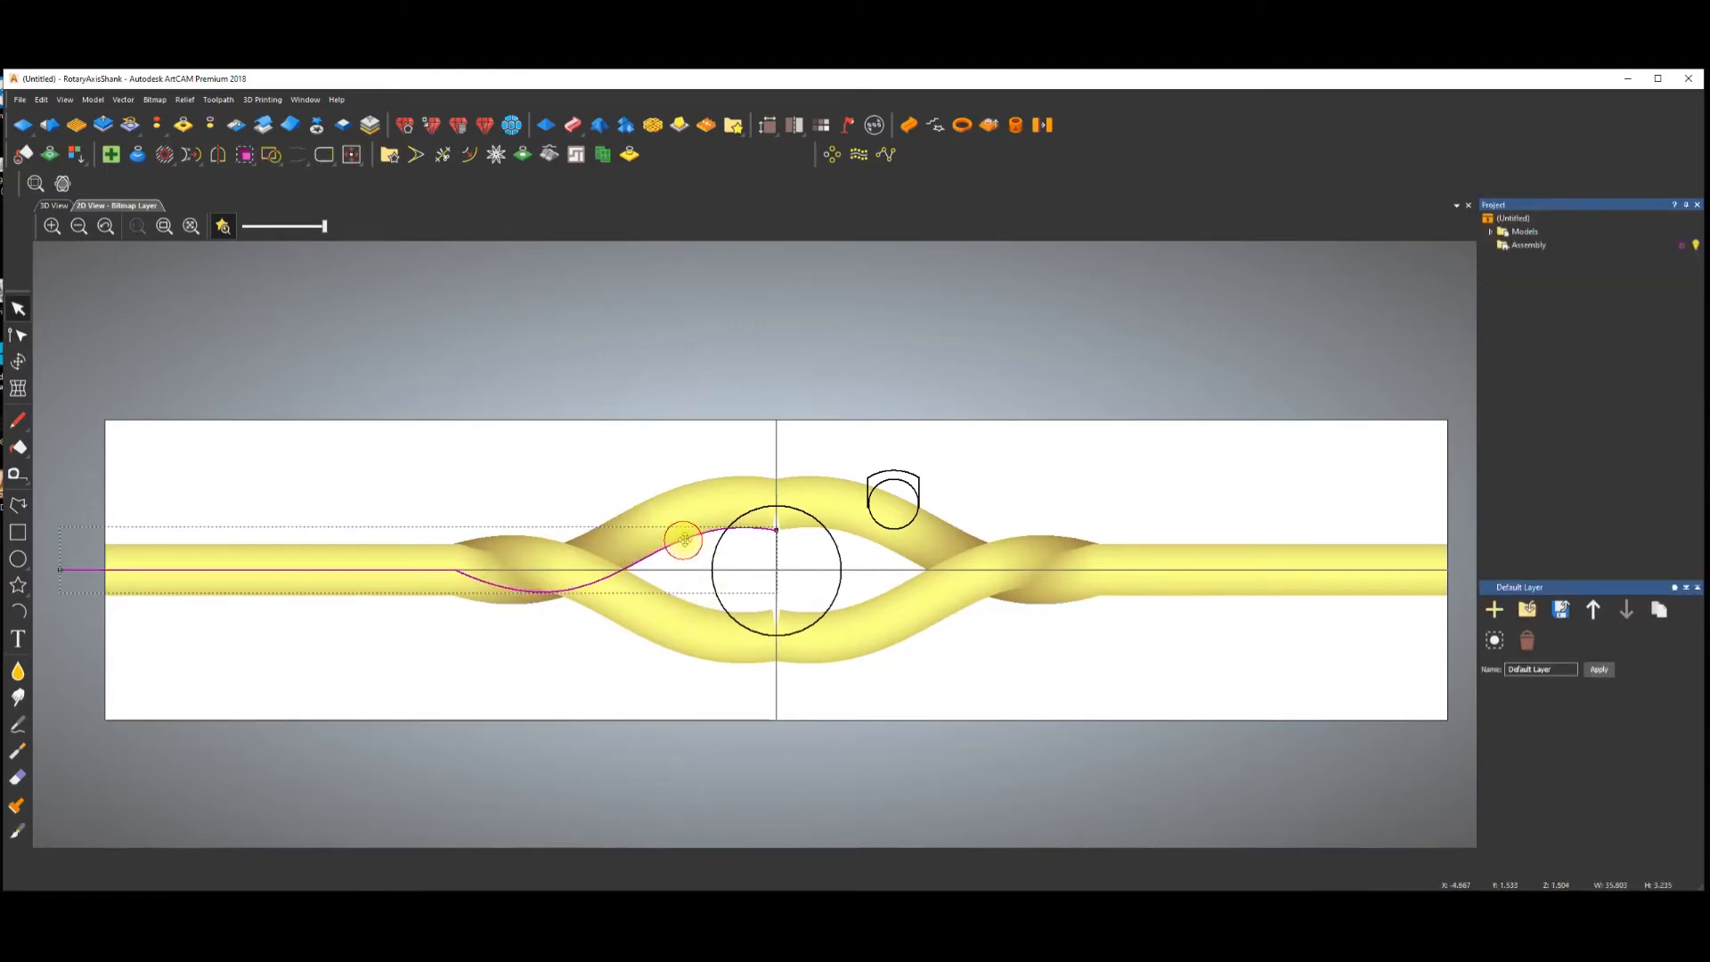
pyautogui.click(217, 154)
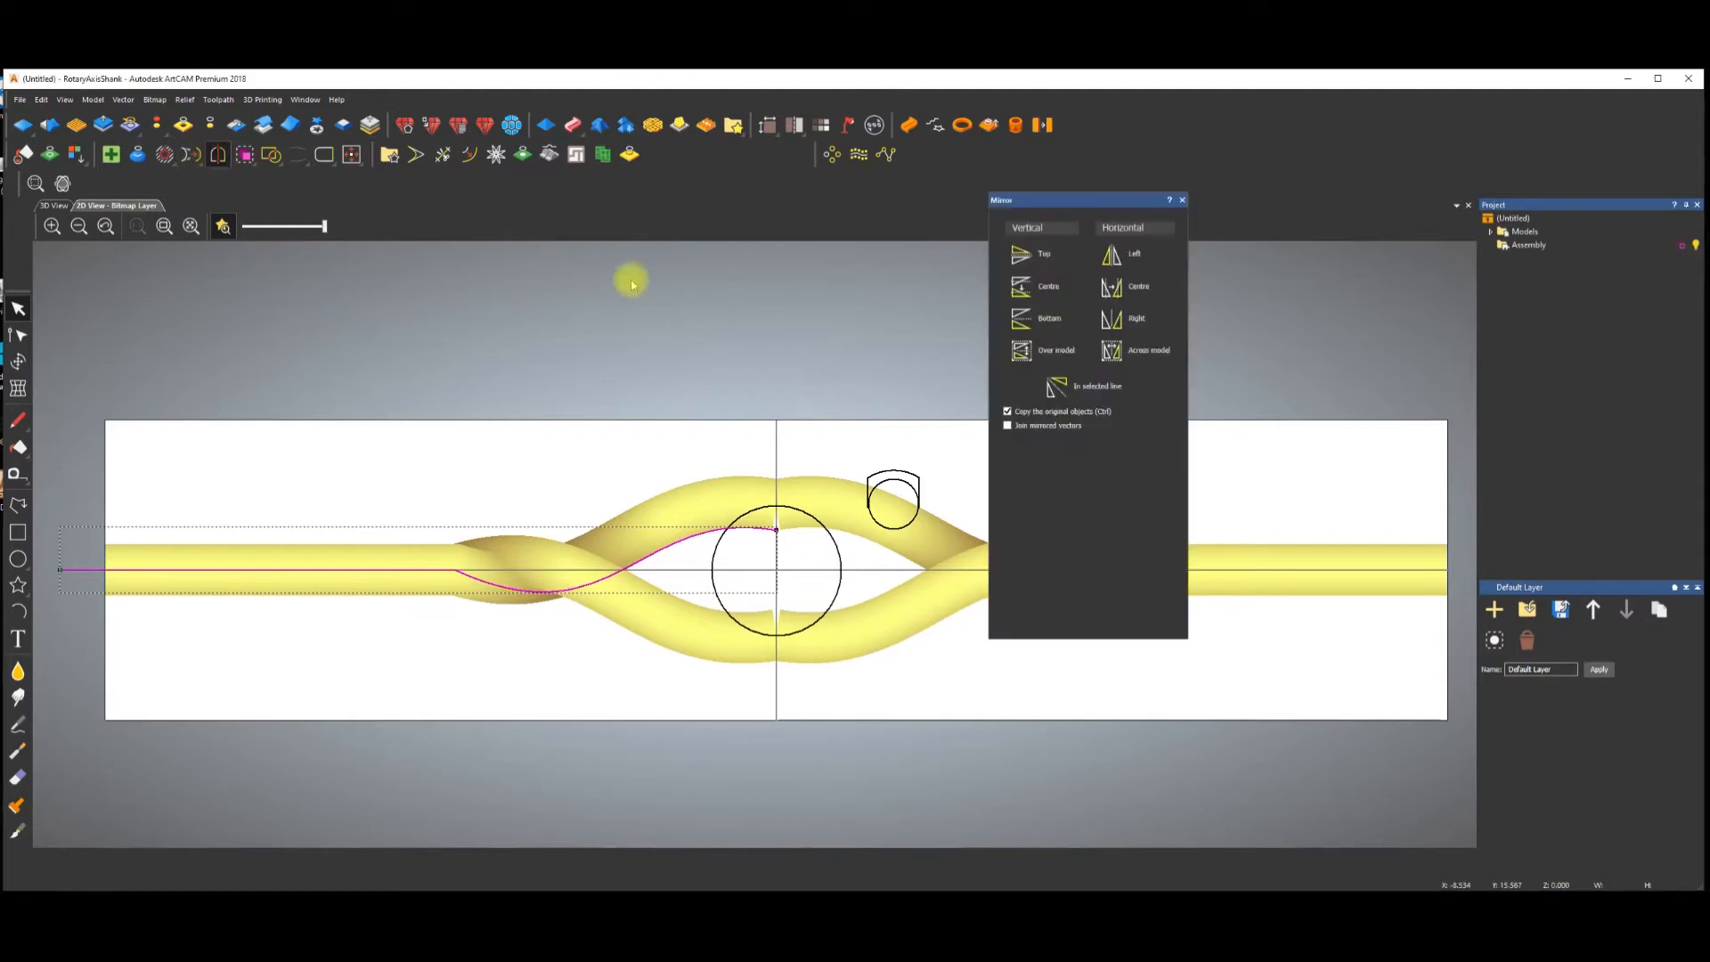
pyautogui.click(1021, 257)
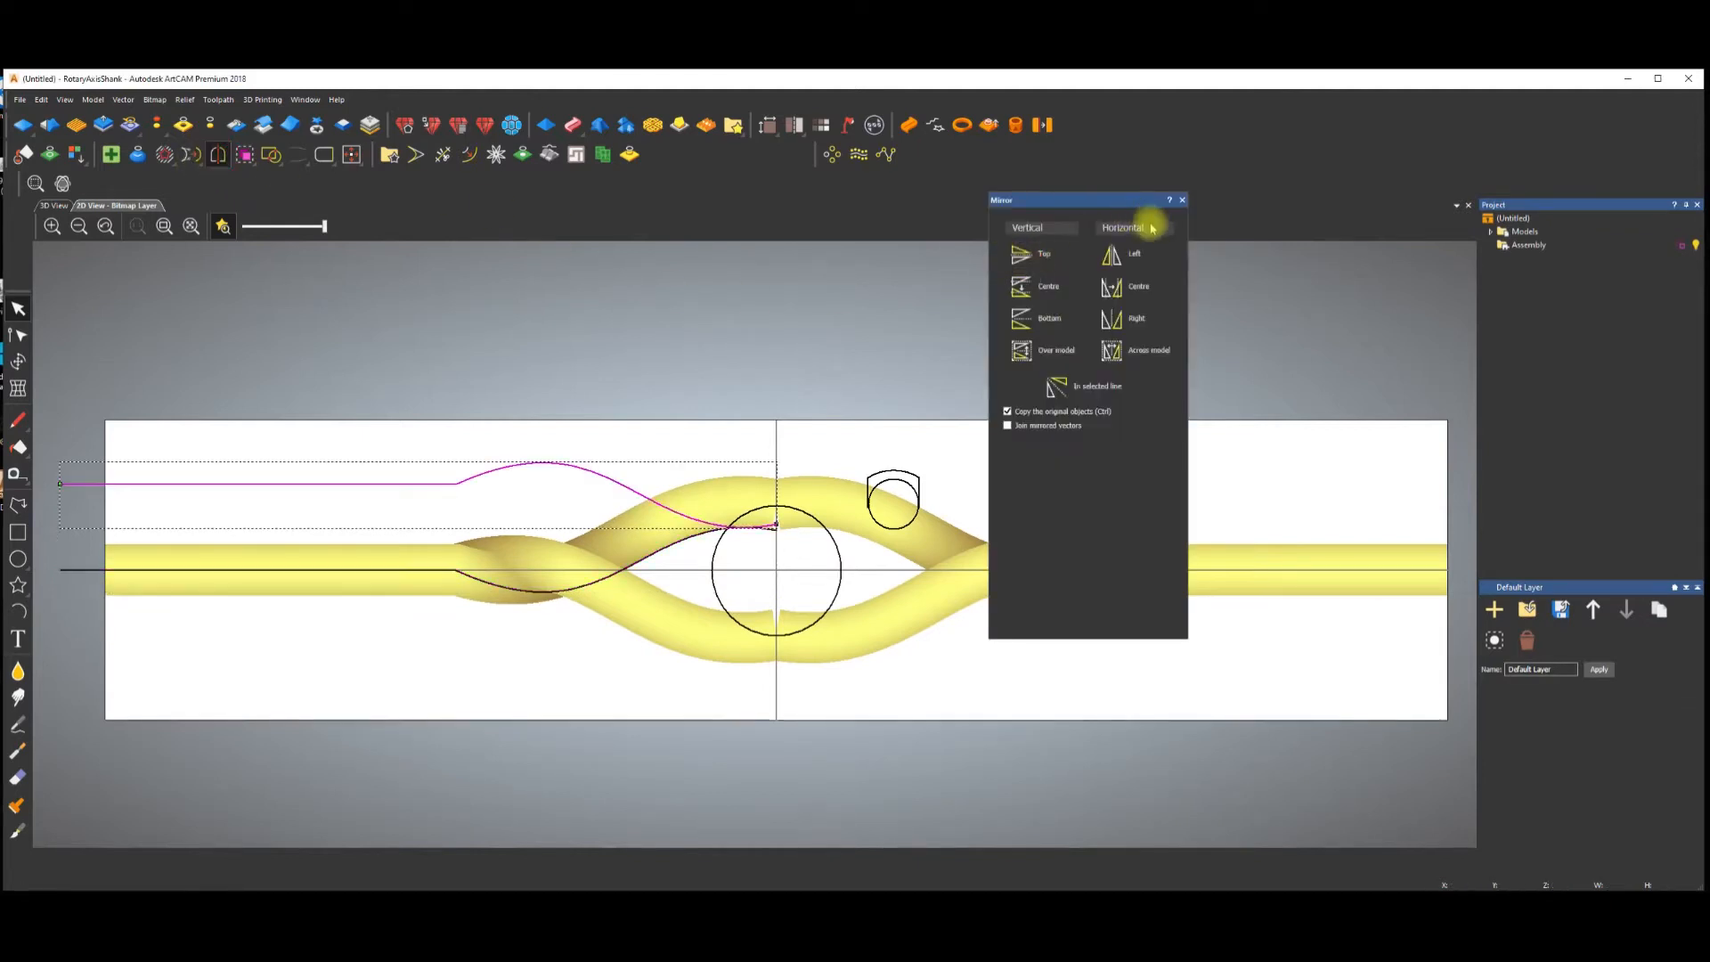
pyautogui.click(1182, 202)
# Move the mirrored rail straight down until its straight section lies on the horizontal centreline and it crosses the other rail.
pyautogui.press('Down')
pyautogui.press('Down')
pyautogui.press('Down')
pyautogui.press('Down')
pyautogui.press('Down')
pyautogui.press('Down')
pyautogui.press('Down')
pyautogui.press('Down')
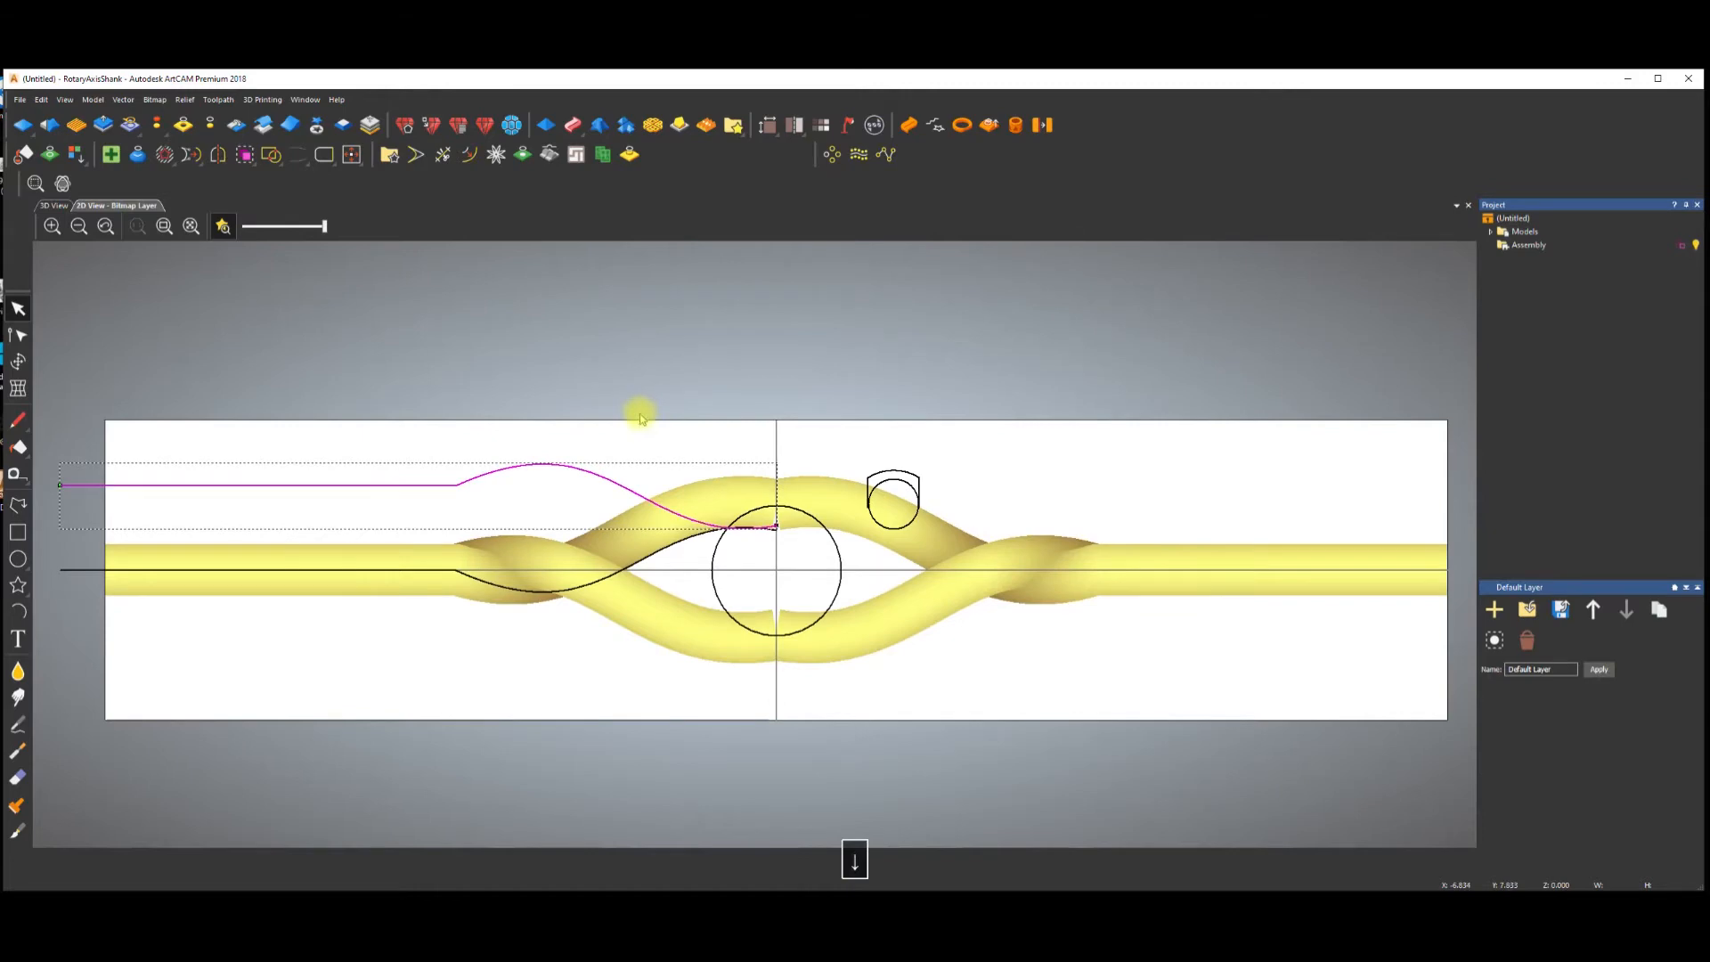
pyautogui.press('Down')
pyautogui.press('Down')
pyautogui.press('Down')
pyautogui.press('Down')
pyautogui.press('Down')
pyautogui.press('Down')
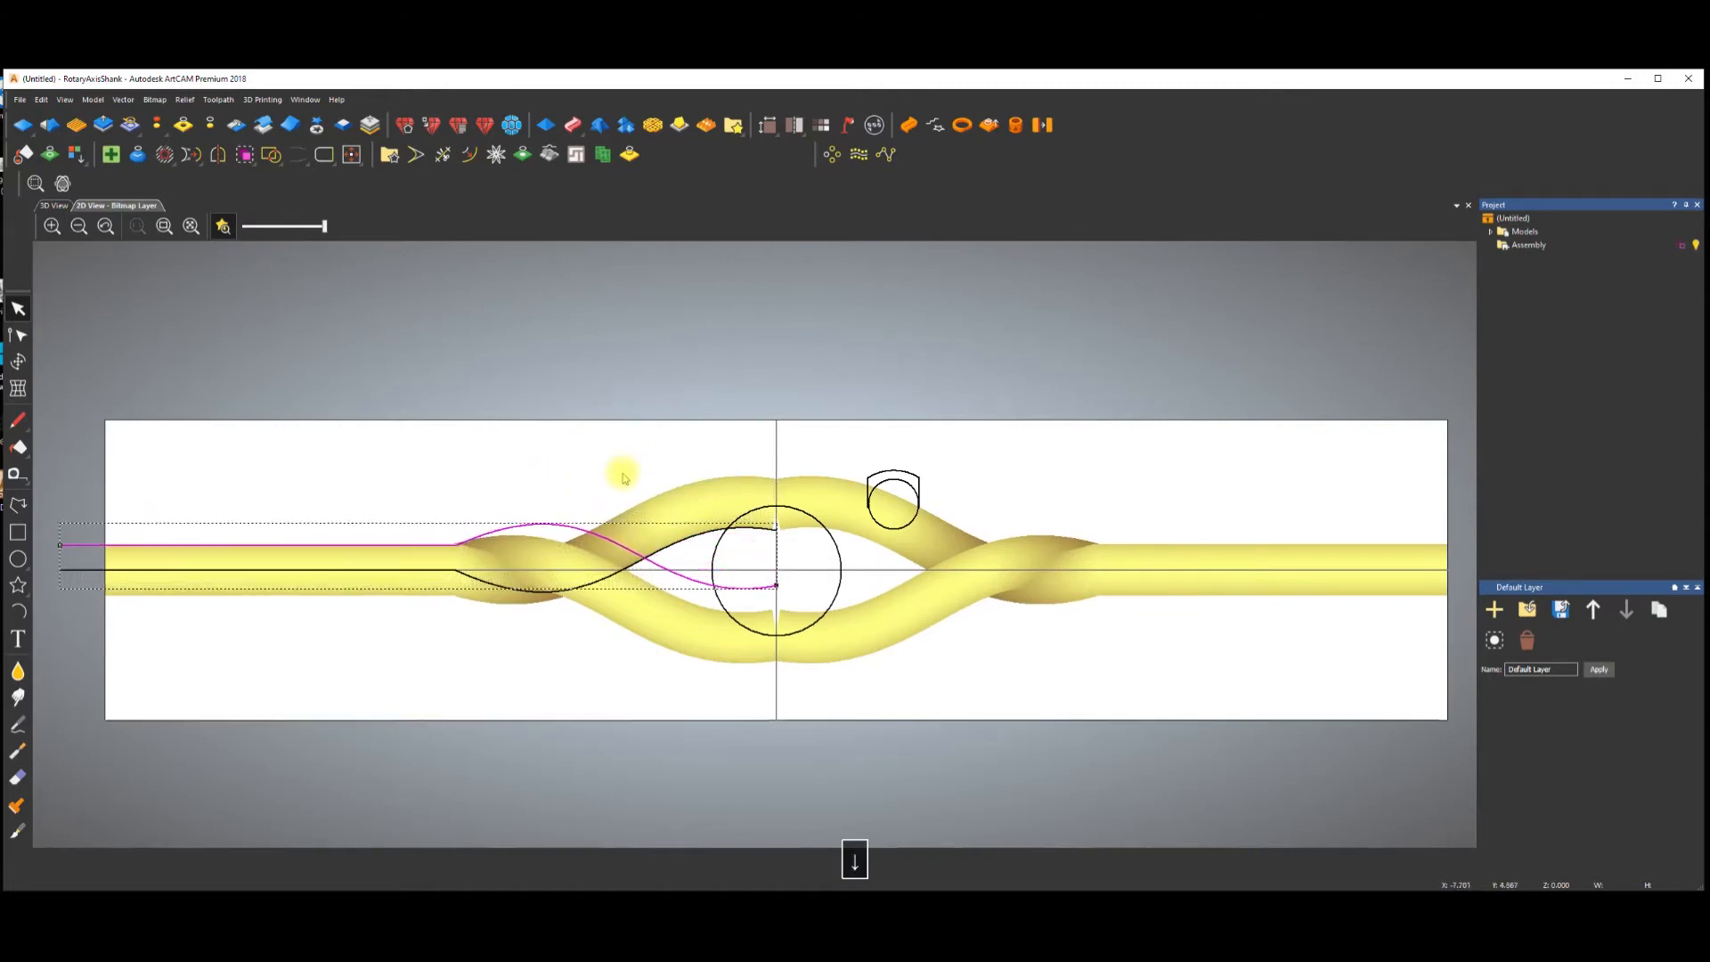
pyautogui.press('Down')
pyautogui.click(895, 576)
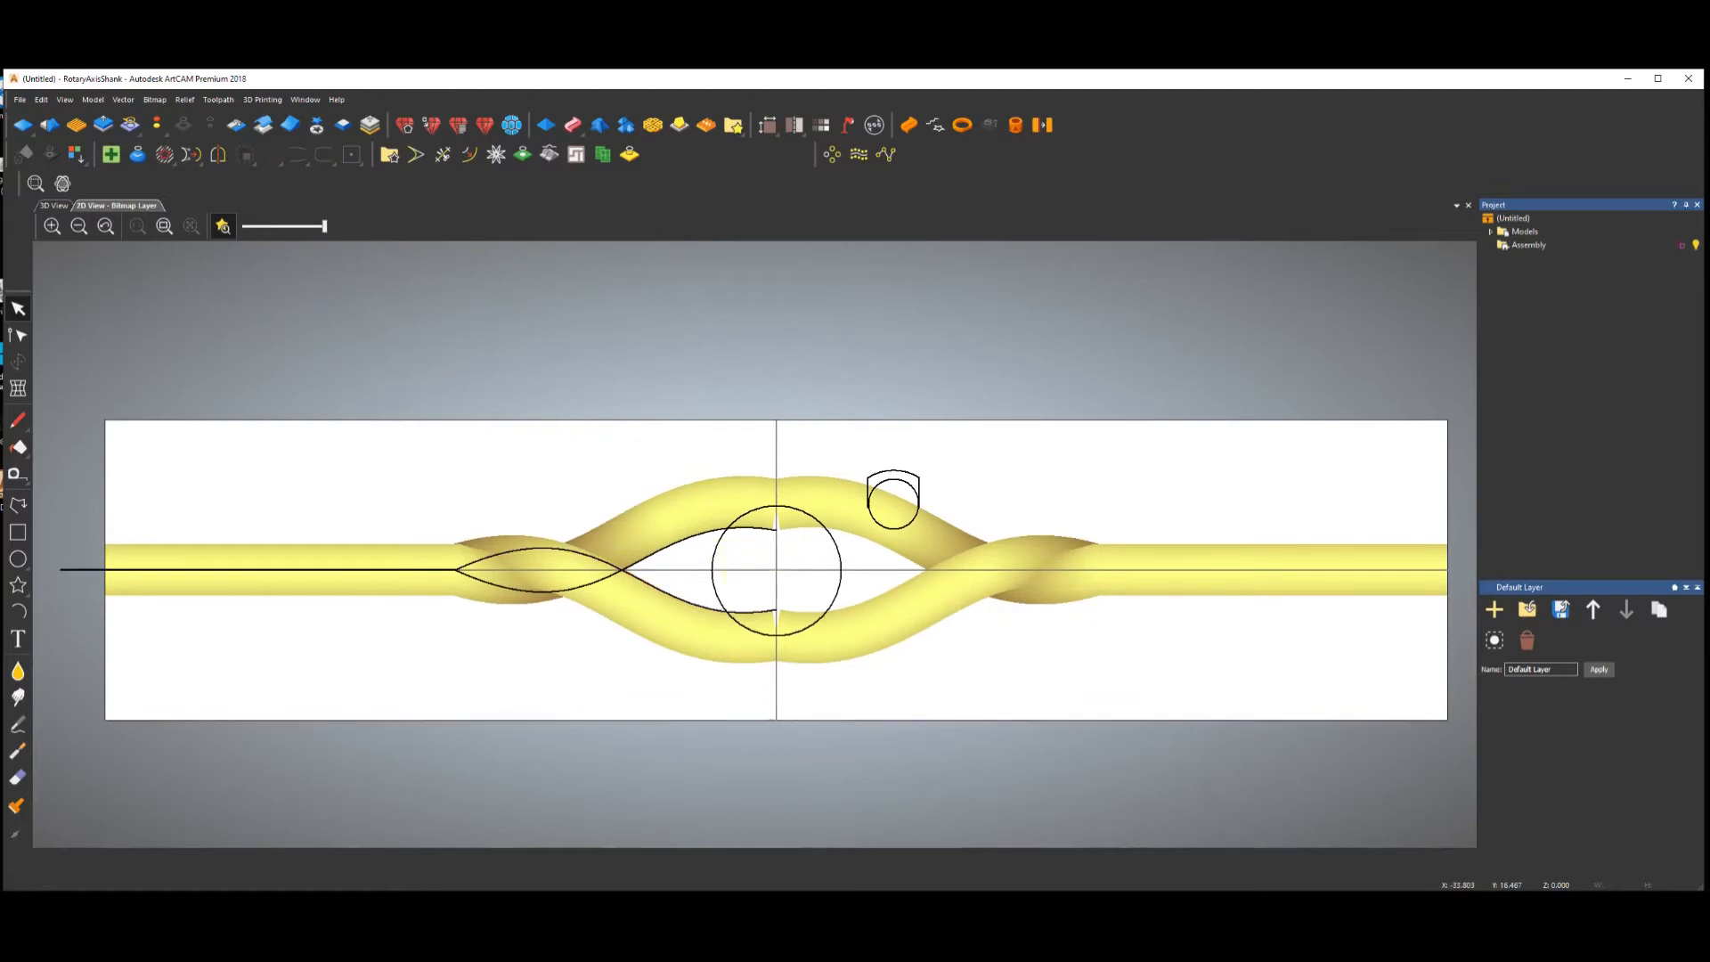
# Reset the existing relief and load both rails and the arched cross section into the Weave tool.
pyautogui.click(22, 126)
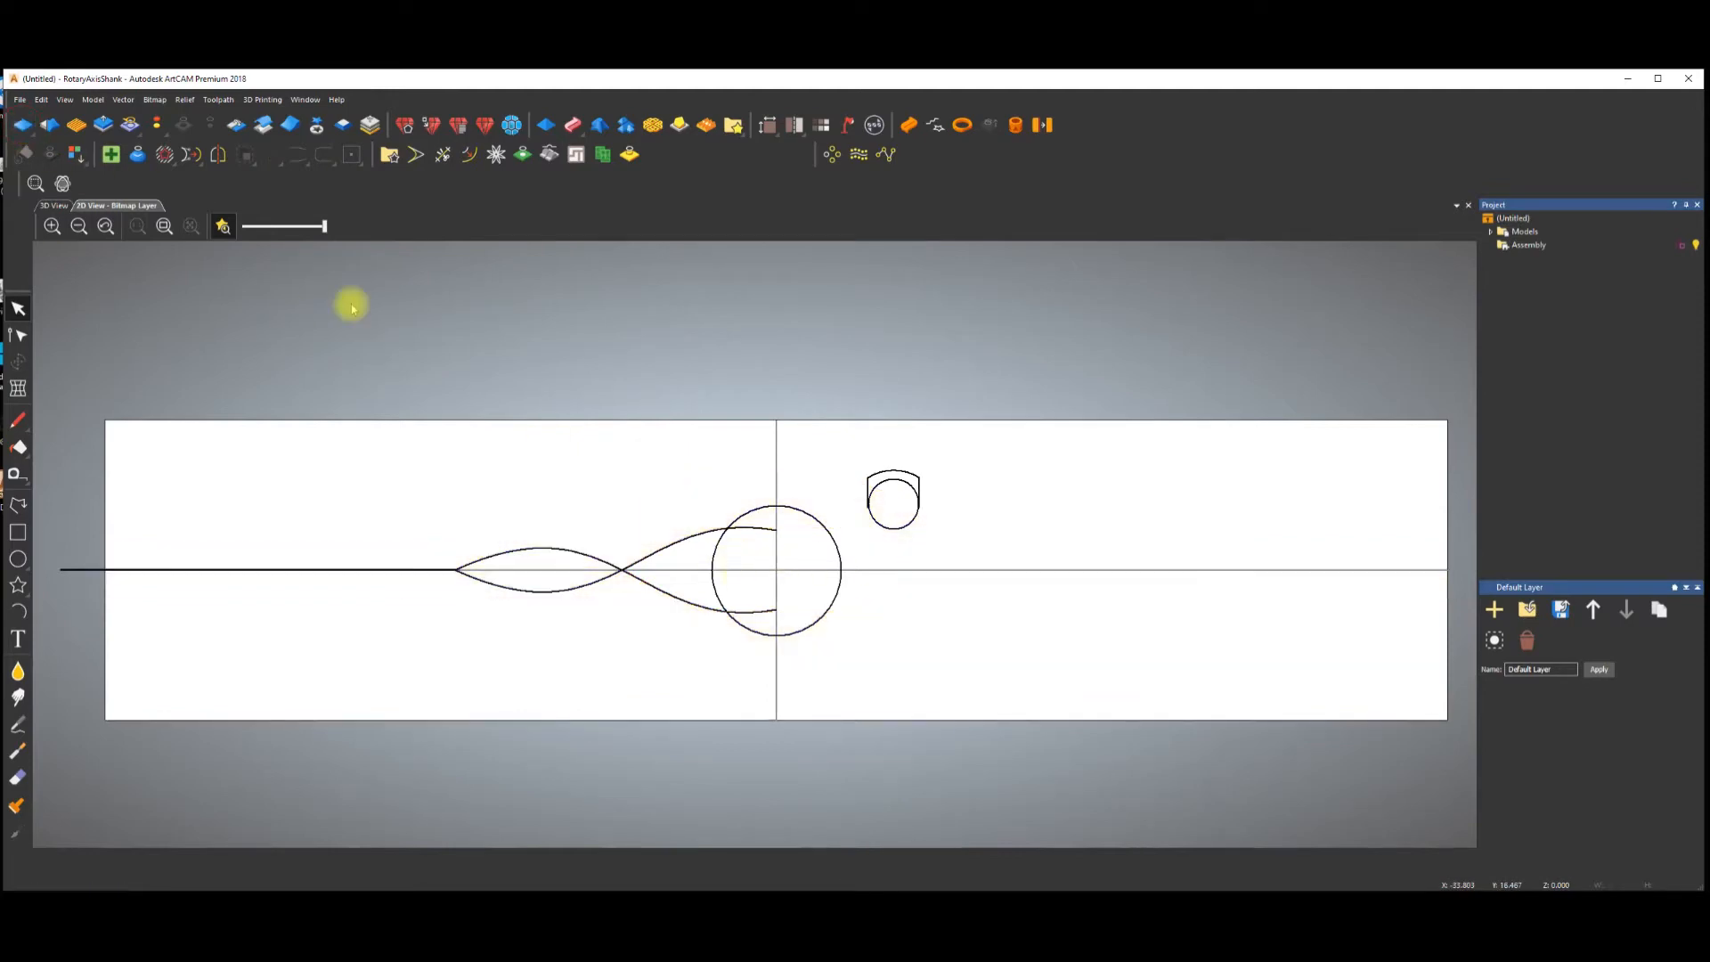
pyautogui.click(689, 539)
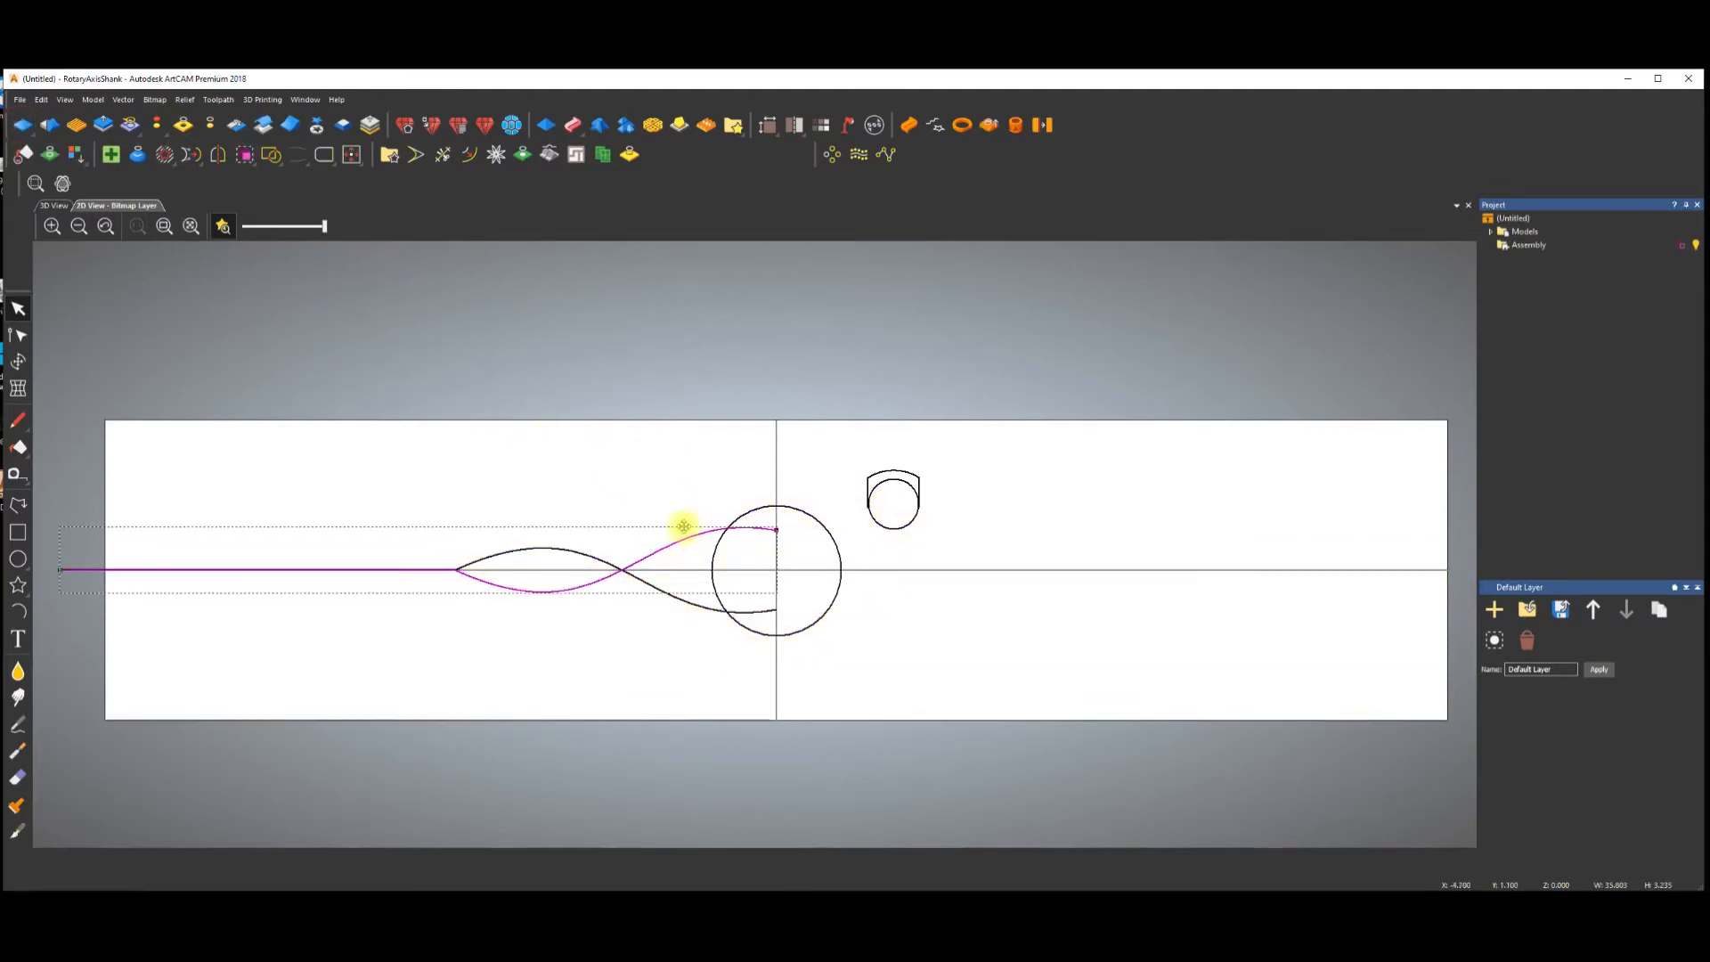
pyautogui.keyDown('shift'); pyautogui.click(690, 608); pyautogui.keyUp('shift')
pyautogui.keyDown('shift'); pyautogui.click(902, 472); pyautogui.keyUp('shift')
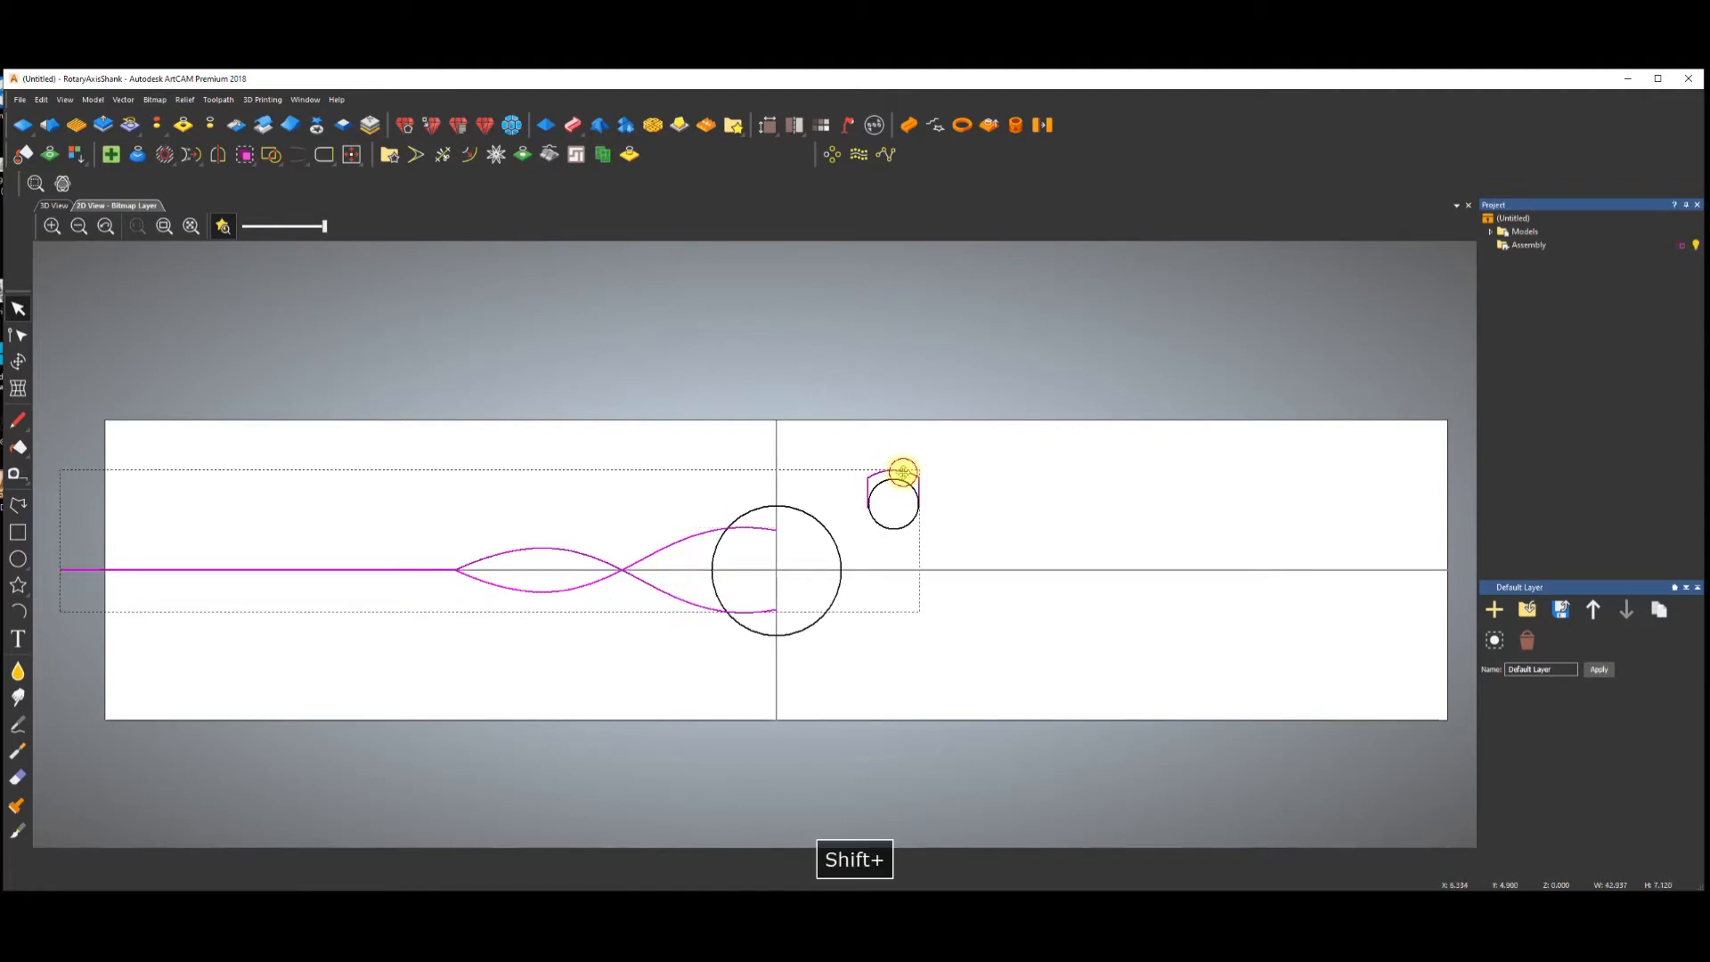
pyautogui.click(652, 126)
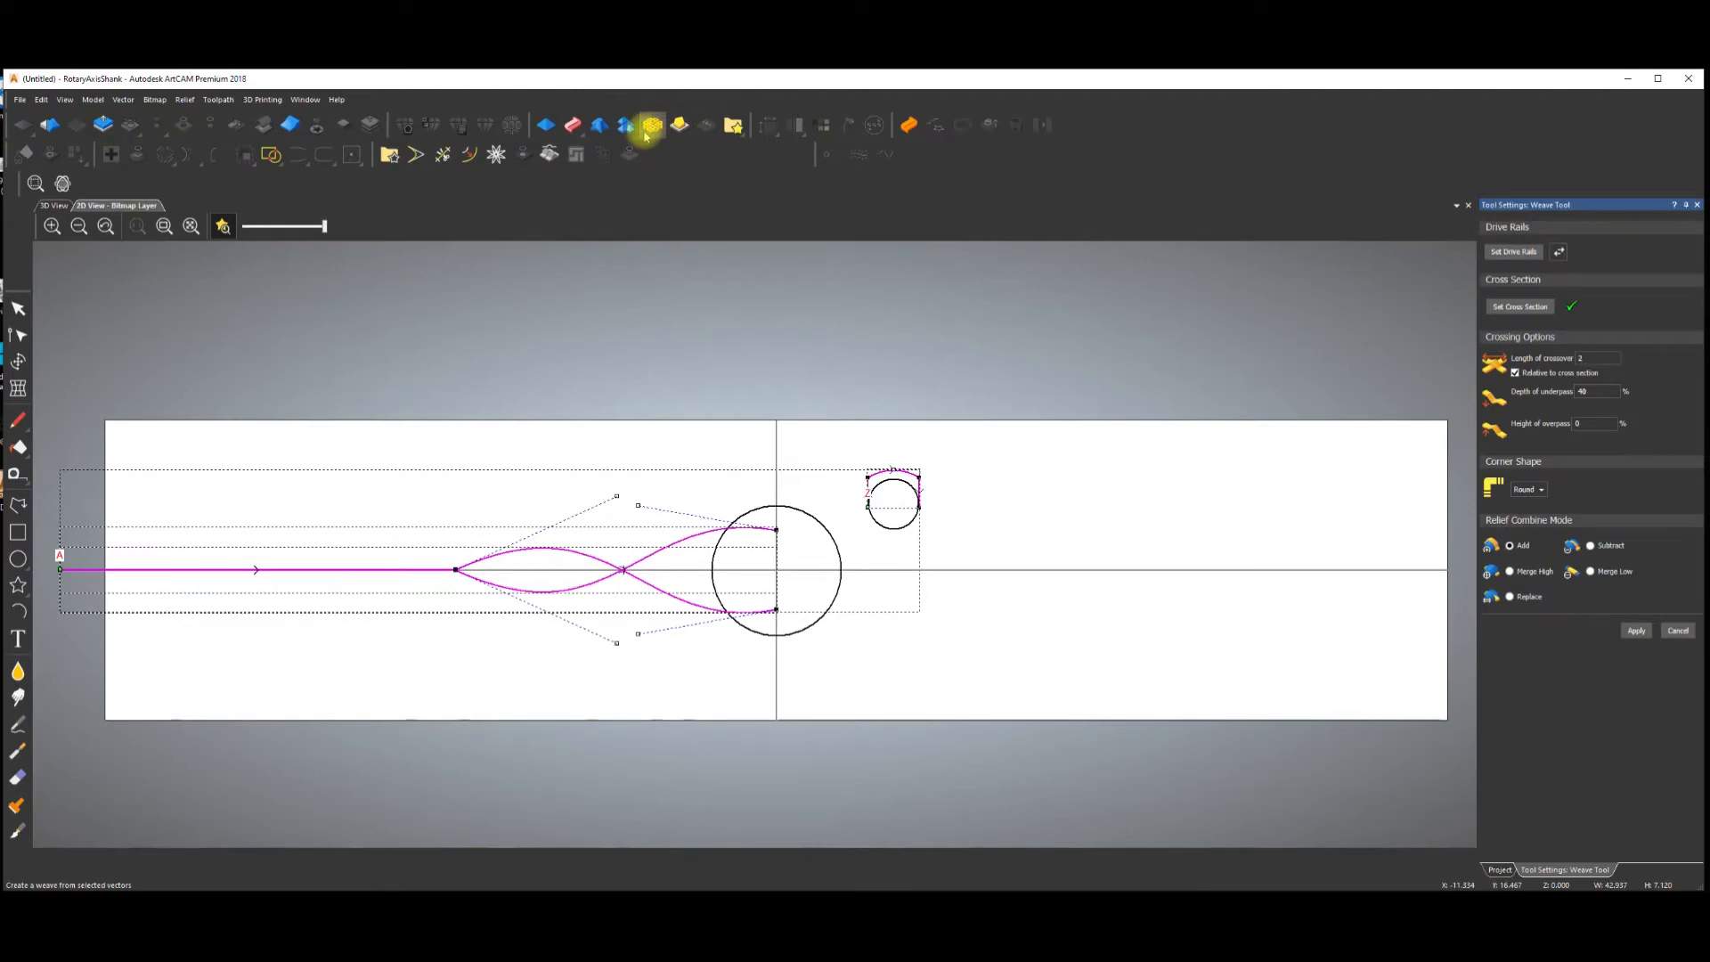
# Set the weave's relief combine mode to Merge High and apply it to the half shank.
pyautogui.click(66, 206)
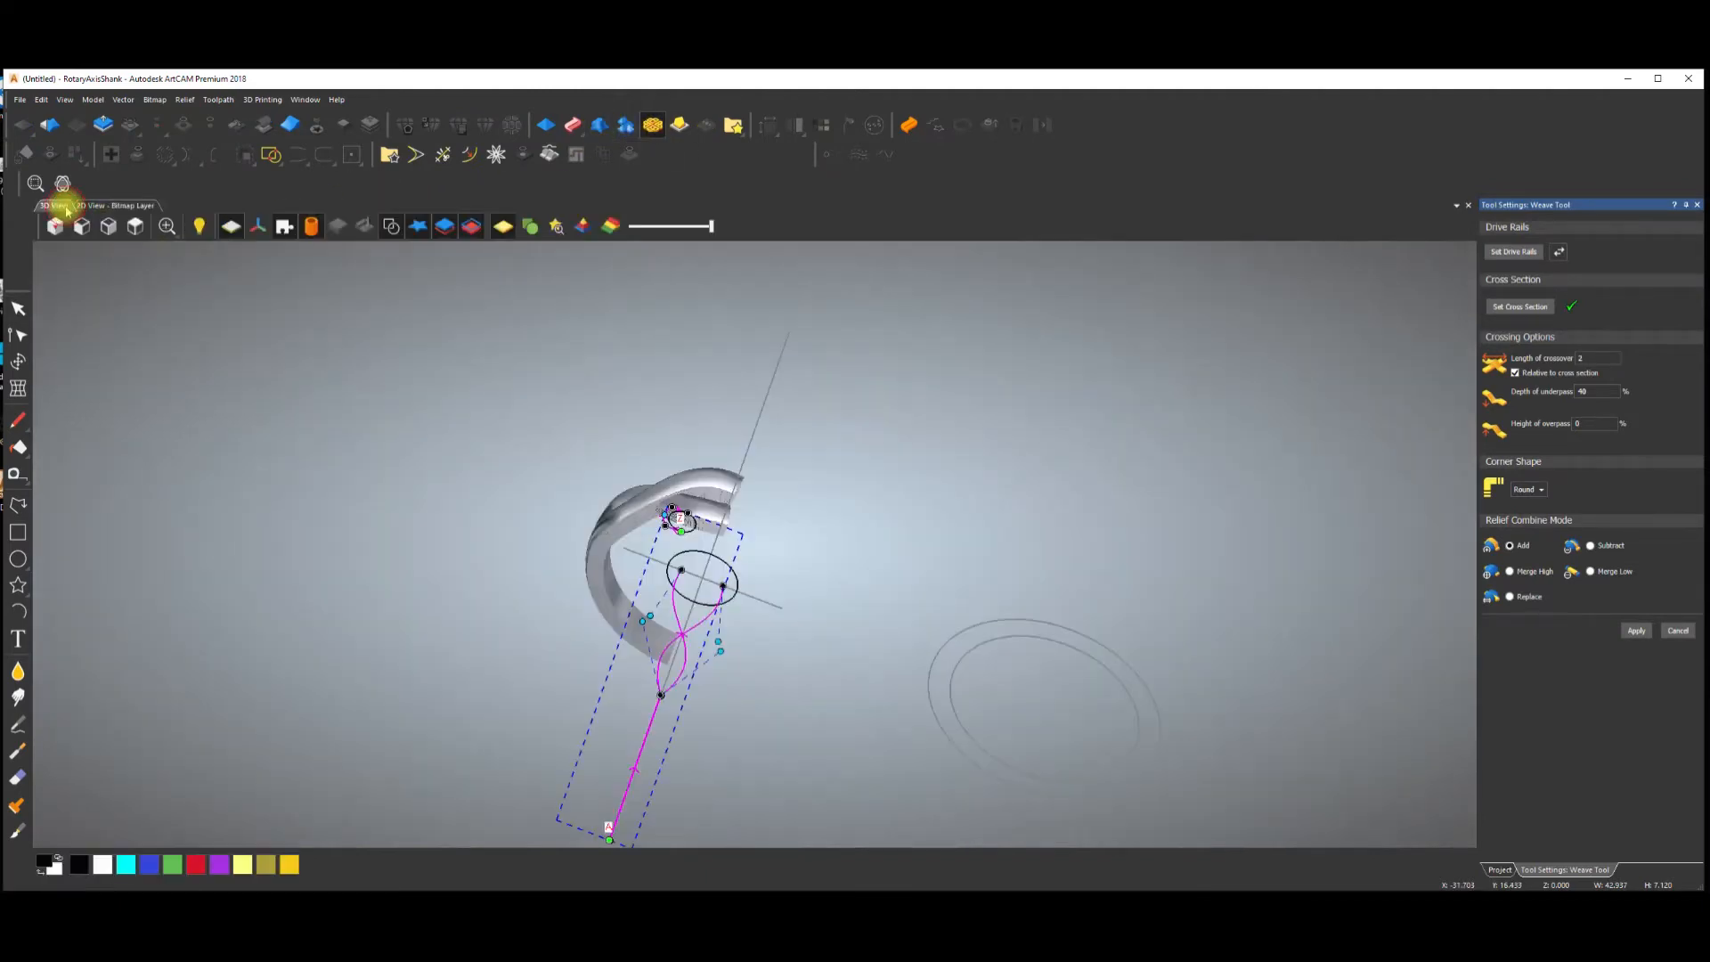
pyautogui.press('space')
pyautogui.moveTo(664, 567); pyautogui.dragTo(1184, 564)
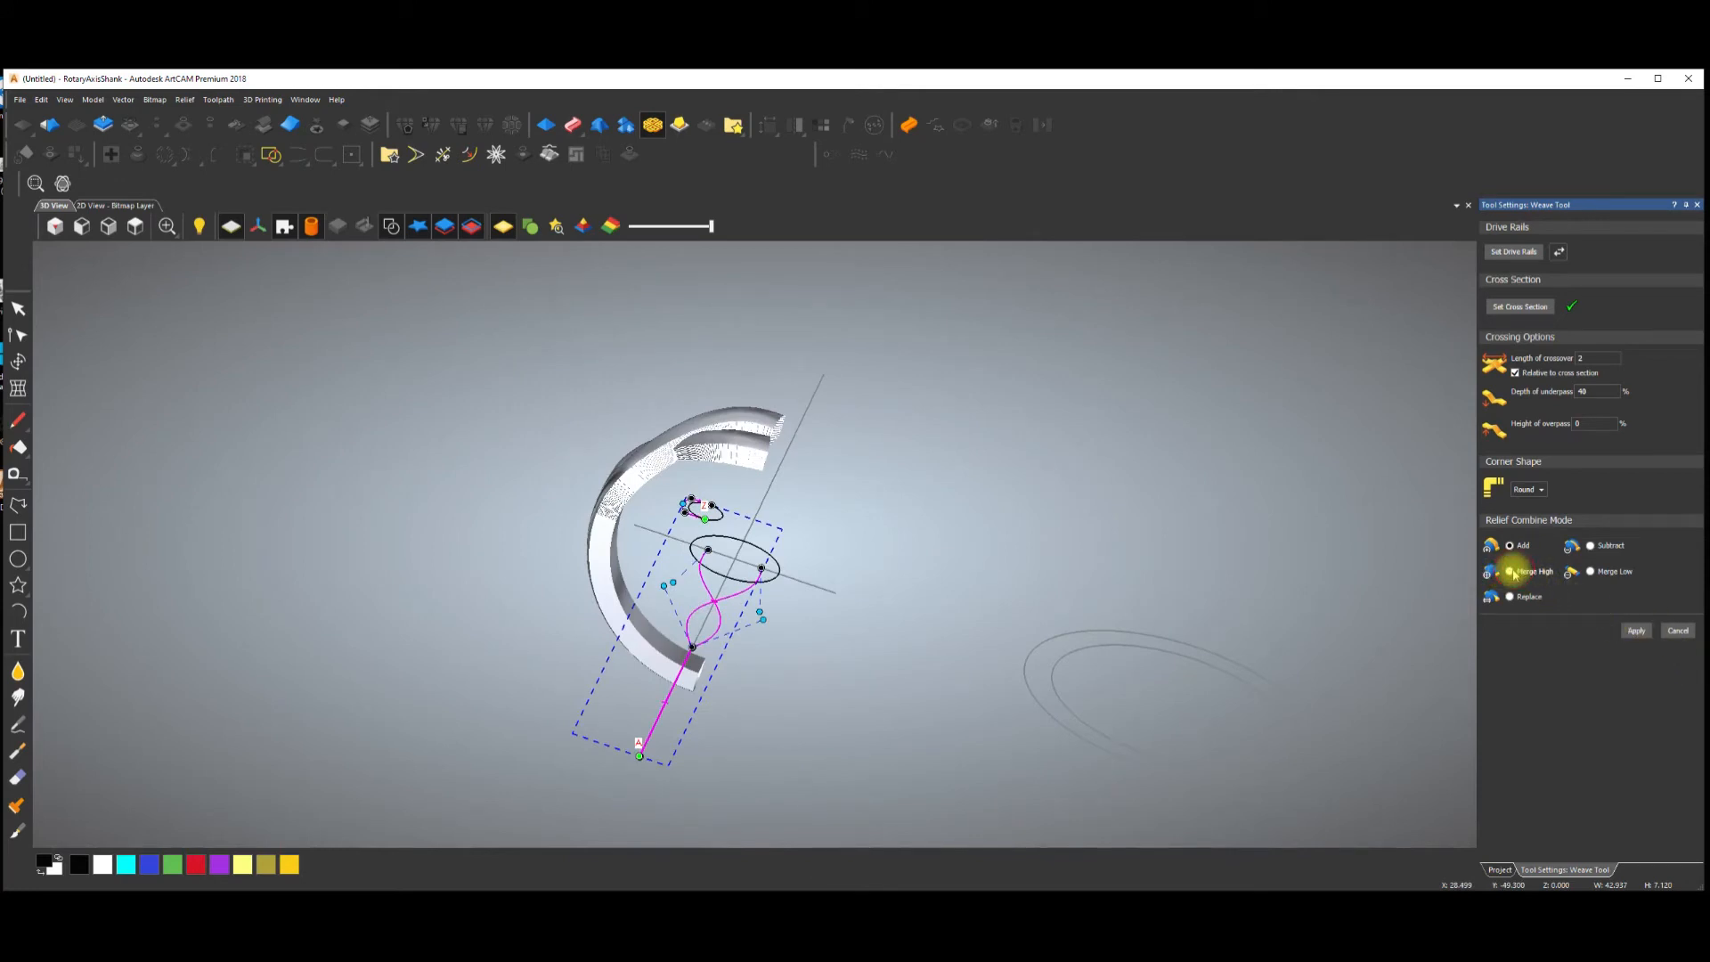
pyautogui.click(1638, 631)
pyautogui.scroll(2, 885, 580)
pyautogui.click(391, 227)
pyautogui.press('space')
pyautogui.moveTo(711, 402); pyautogui.dragTo(408, 354)
# Mirror the new half weave left over right with Relief Mirror Merge and inspect the complete ring in 3D.
pyautogui.click(132, 205)
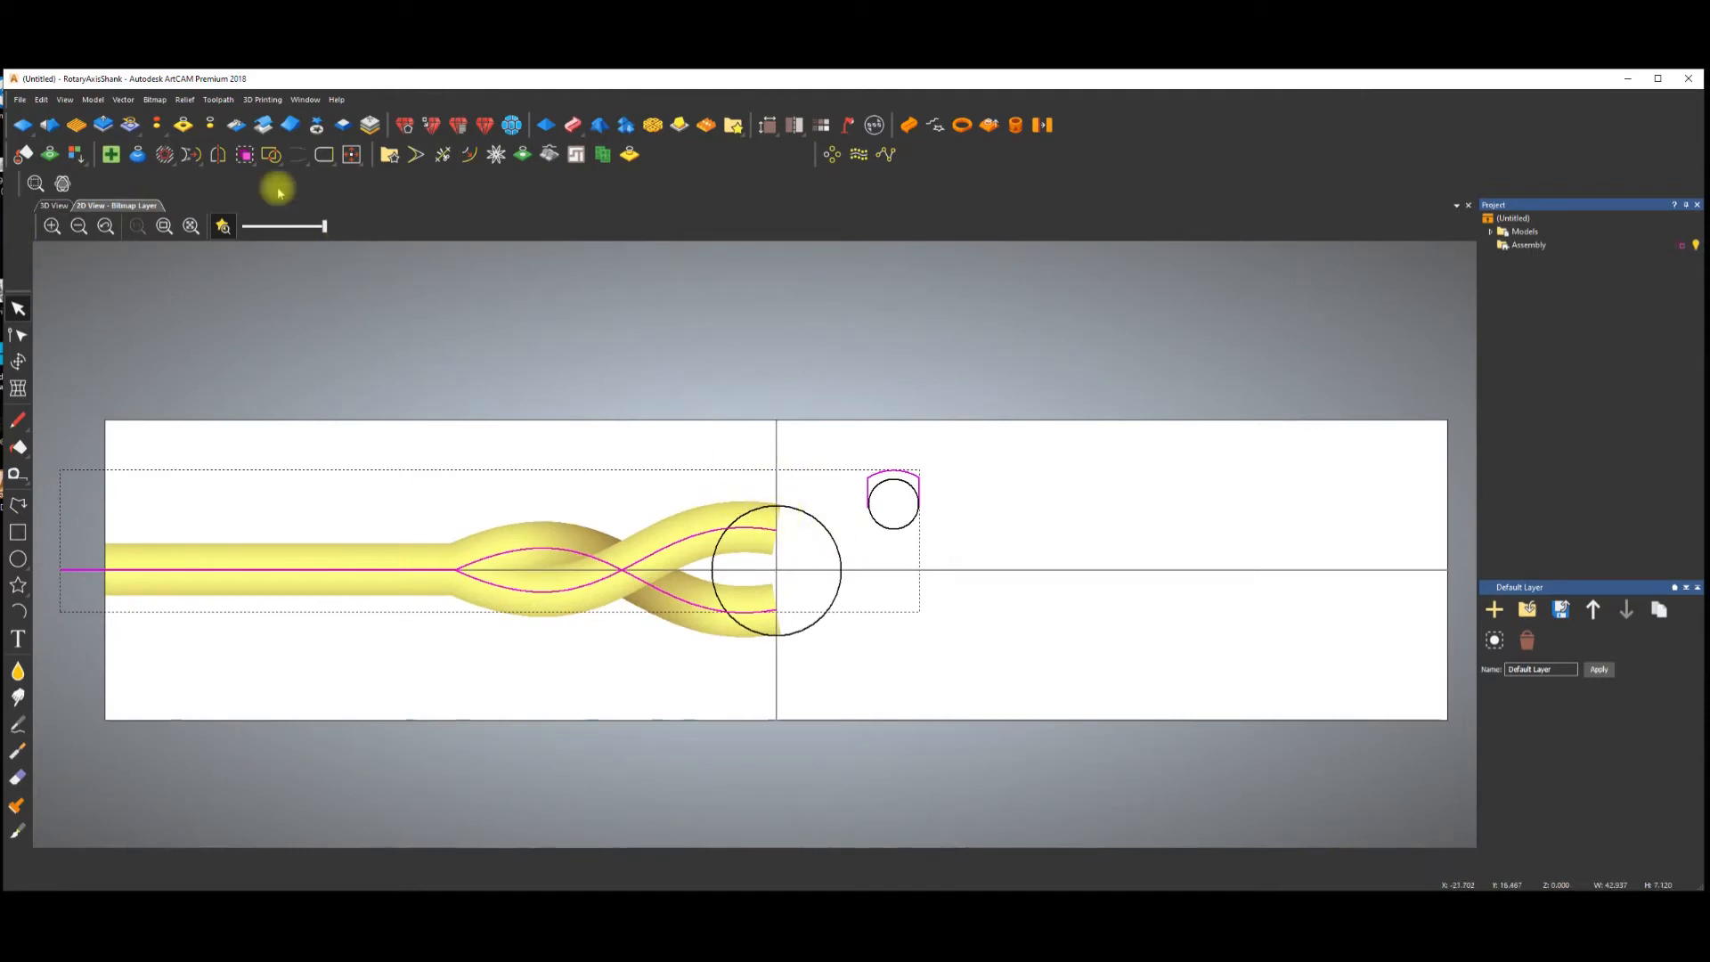
pyautogui.click(233, 127)
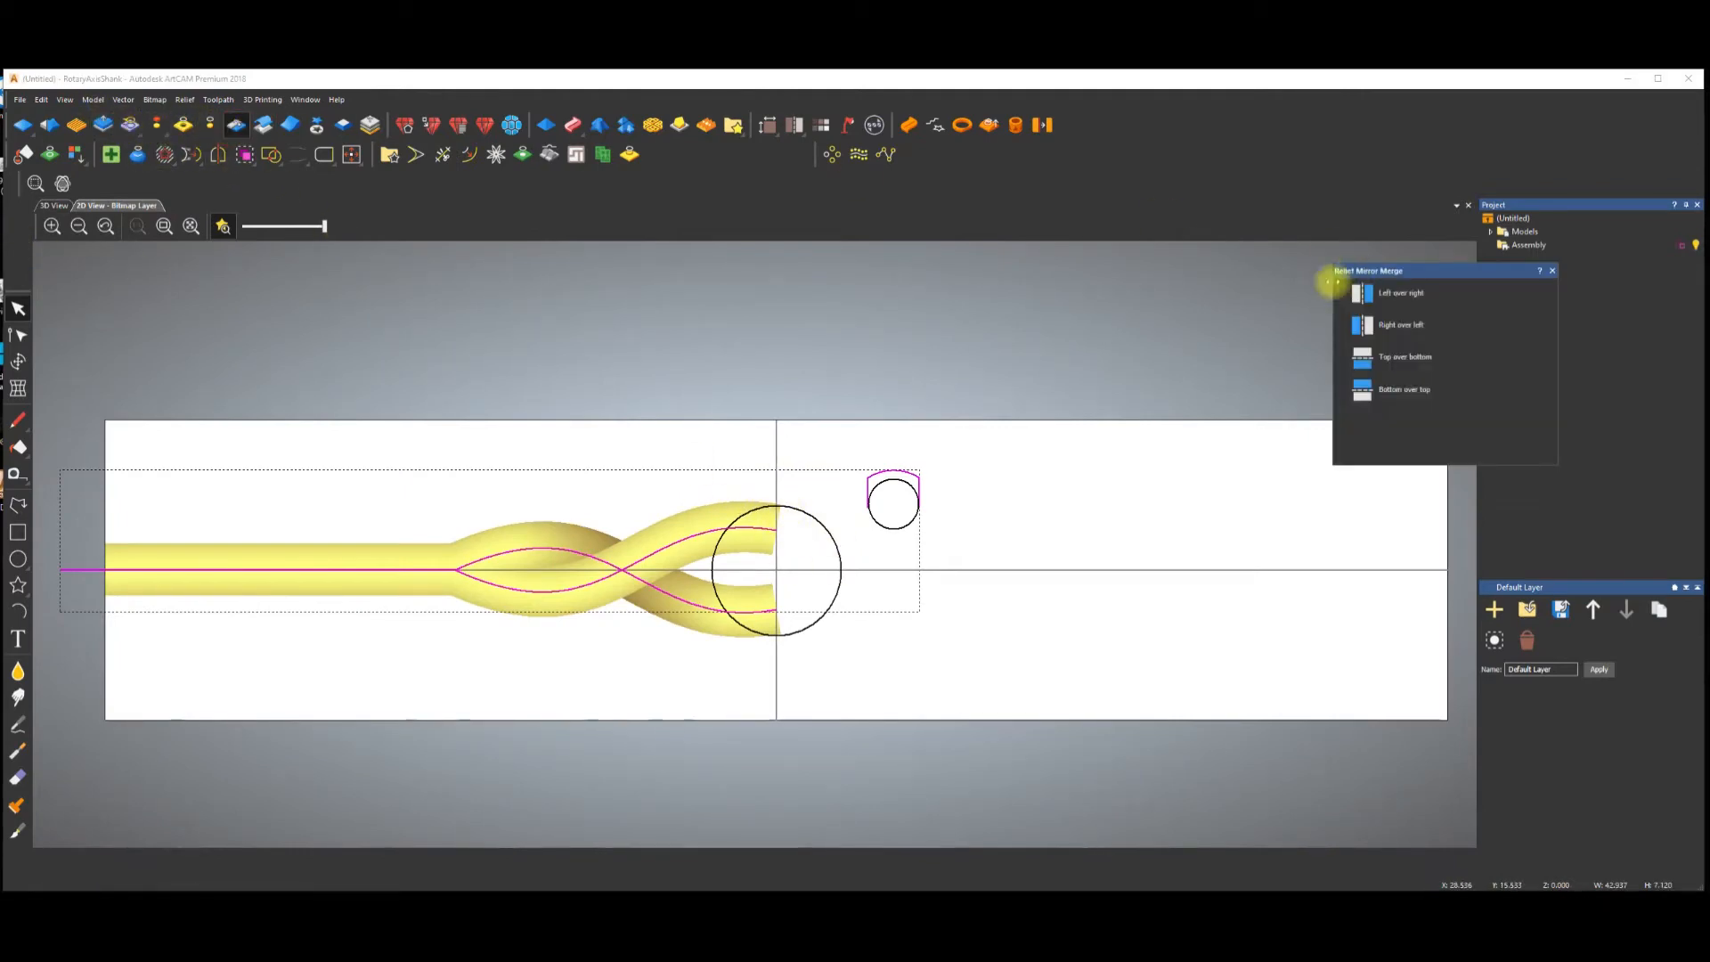
pyautogui.click(1362, 293)
pyautogui.click(1552, 271)
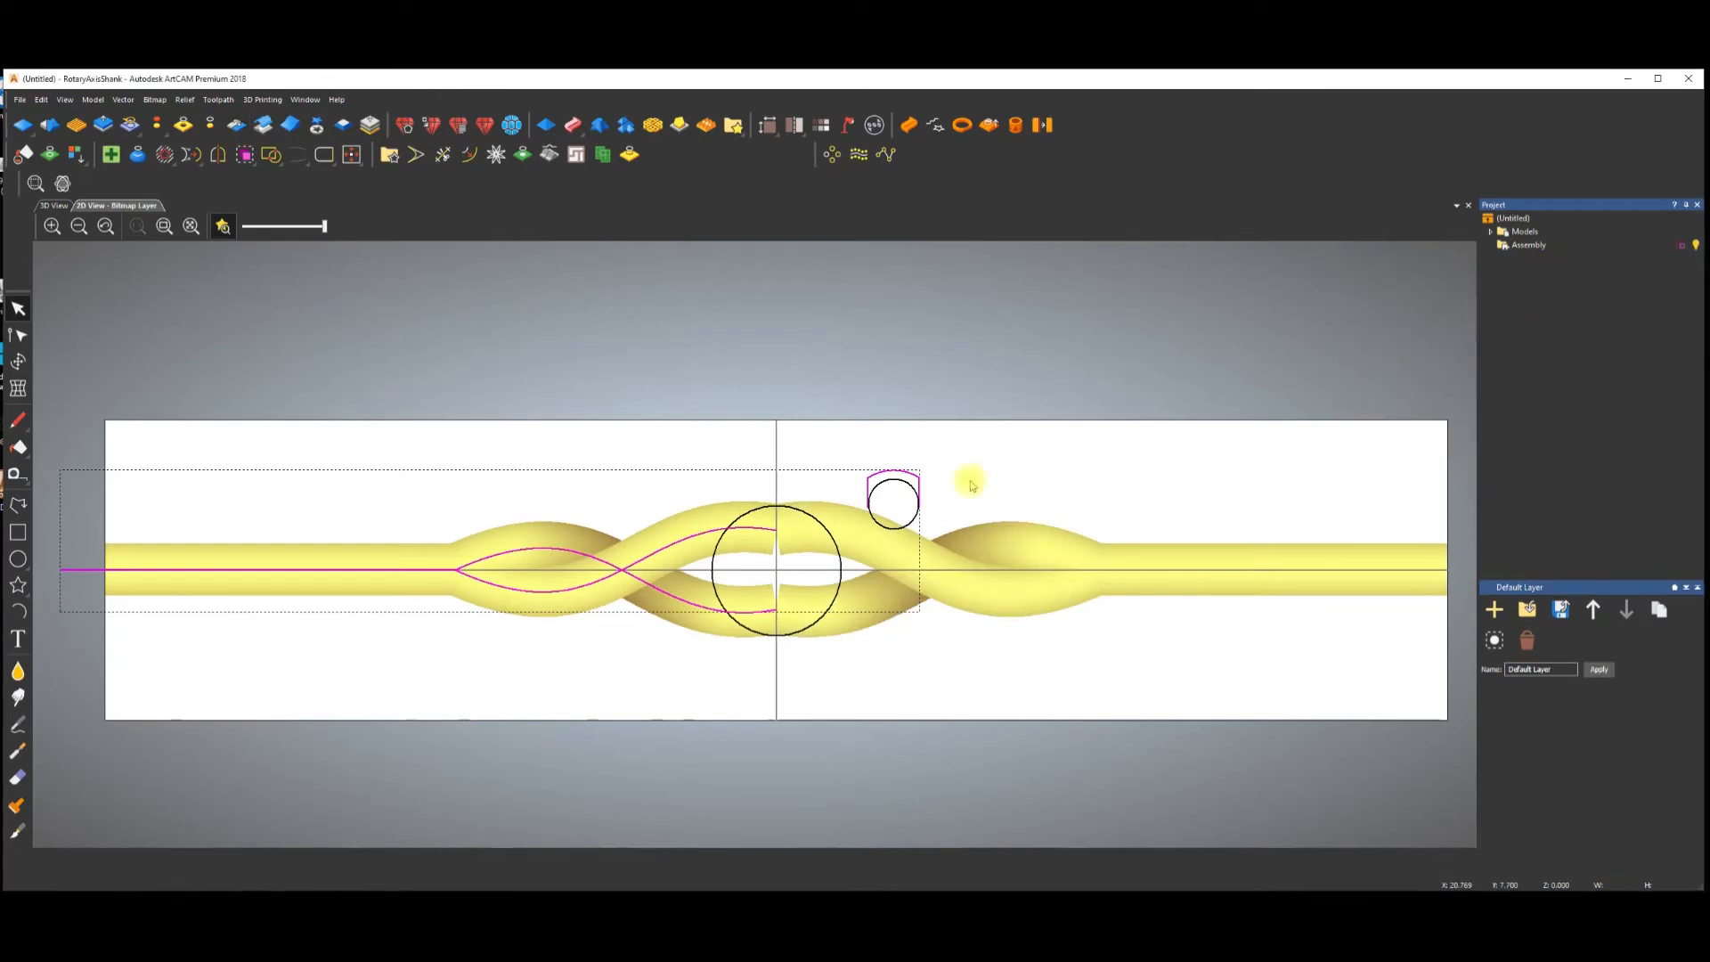
pyautogui.scroll(-4, 753, 543)
pyautogui.scroll(4, 751, 552)
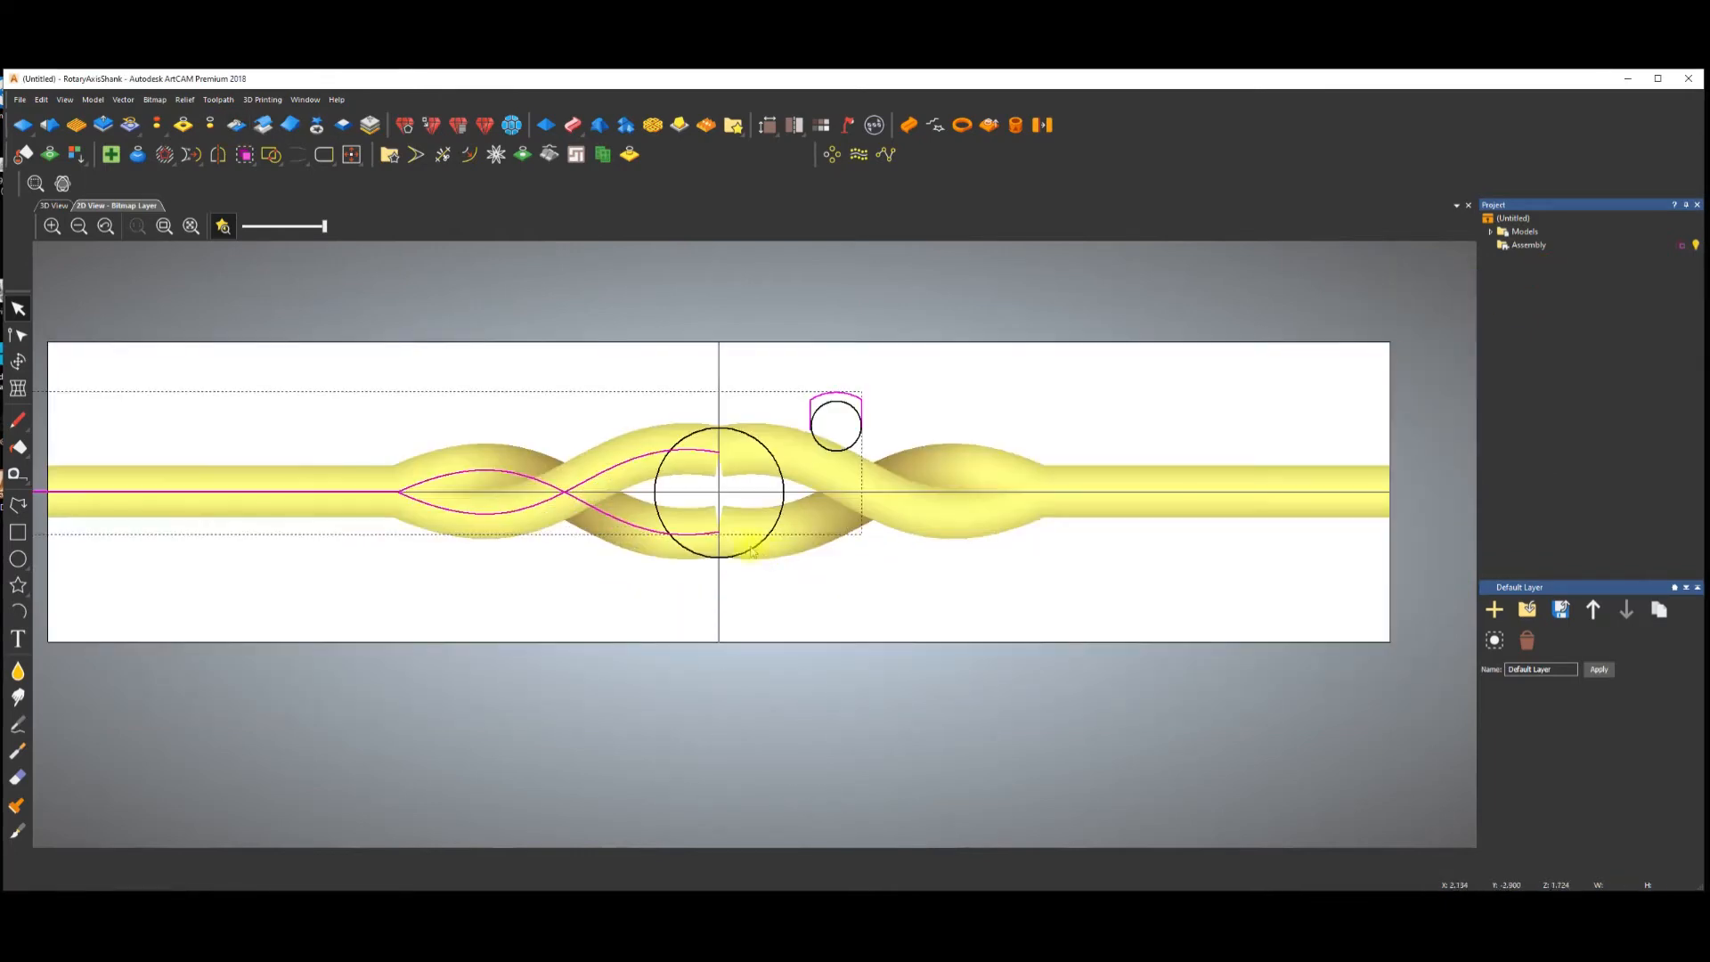
pyautogui.click(54, 205)
pyautogui.moveTo(733, 489)
pyautogui.mouseDown()
pyautogui.moveTo(813, 535)
pyautogui.moveTo(679, 452)
pyautogui.moveTo(725, 488)
pyautogui.mouseUp()
pyautogui.press('space')
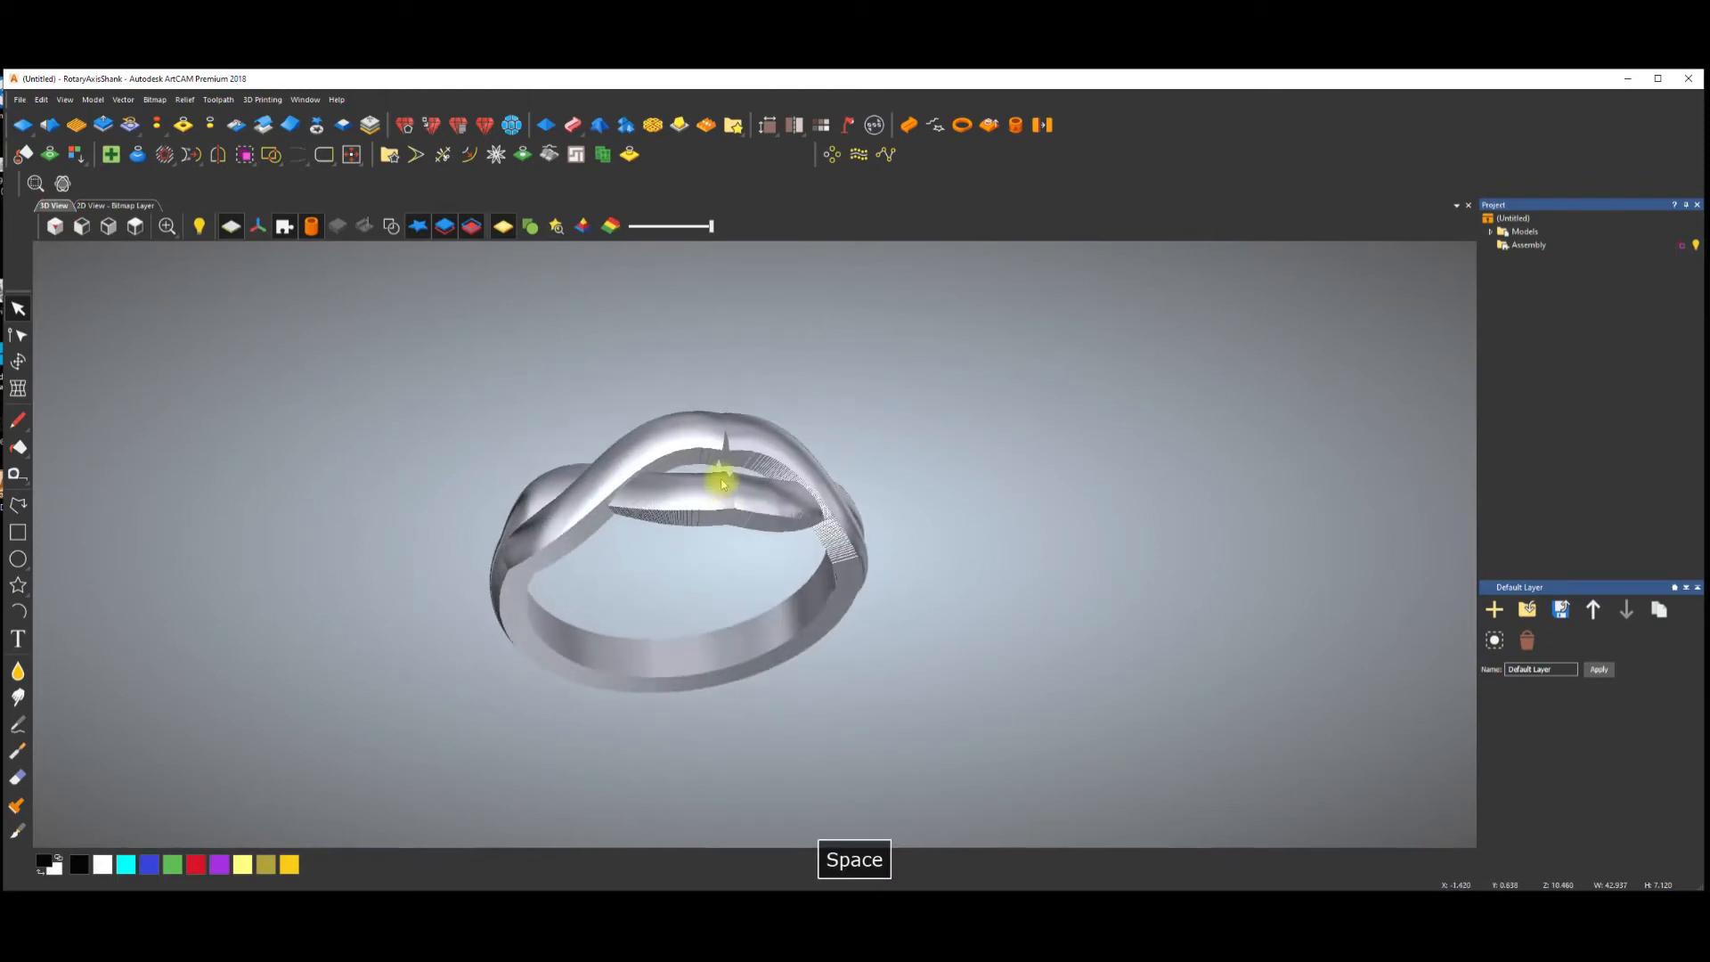
# Give the 6.5 mm centre circle a Plane shape with a start height of 2 mm and Merge High combine mode.
pyautogui.click(125, 206)
pyautogui.click(764, 450)
pyautogui.scroll(4, 786, 498)
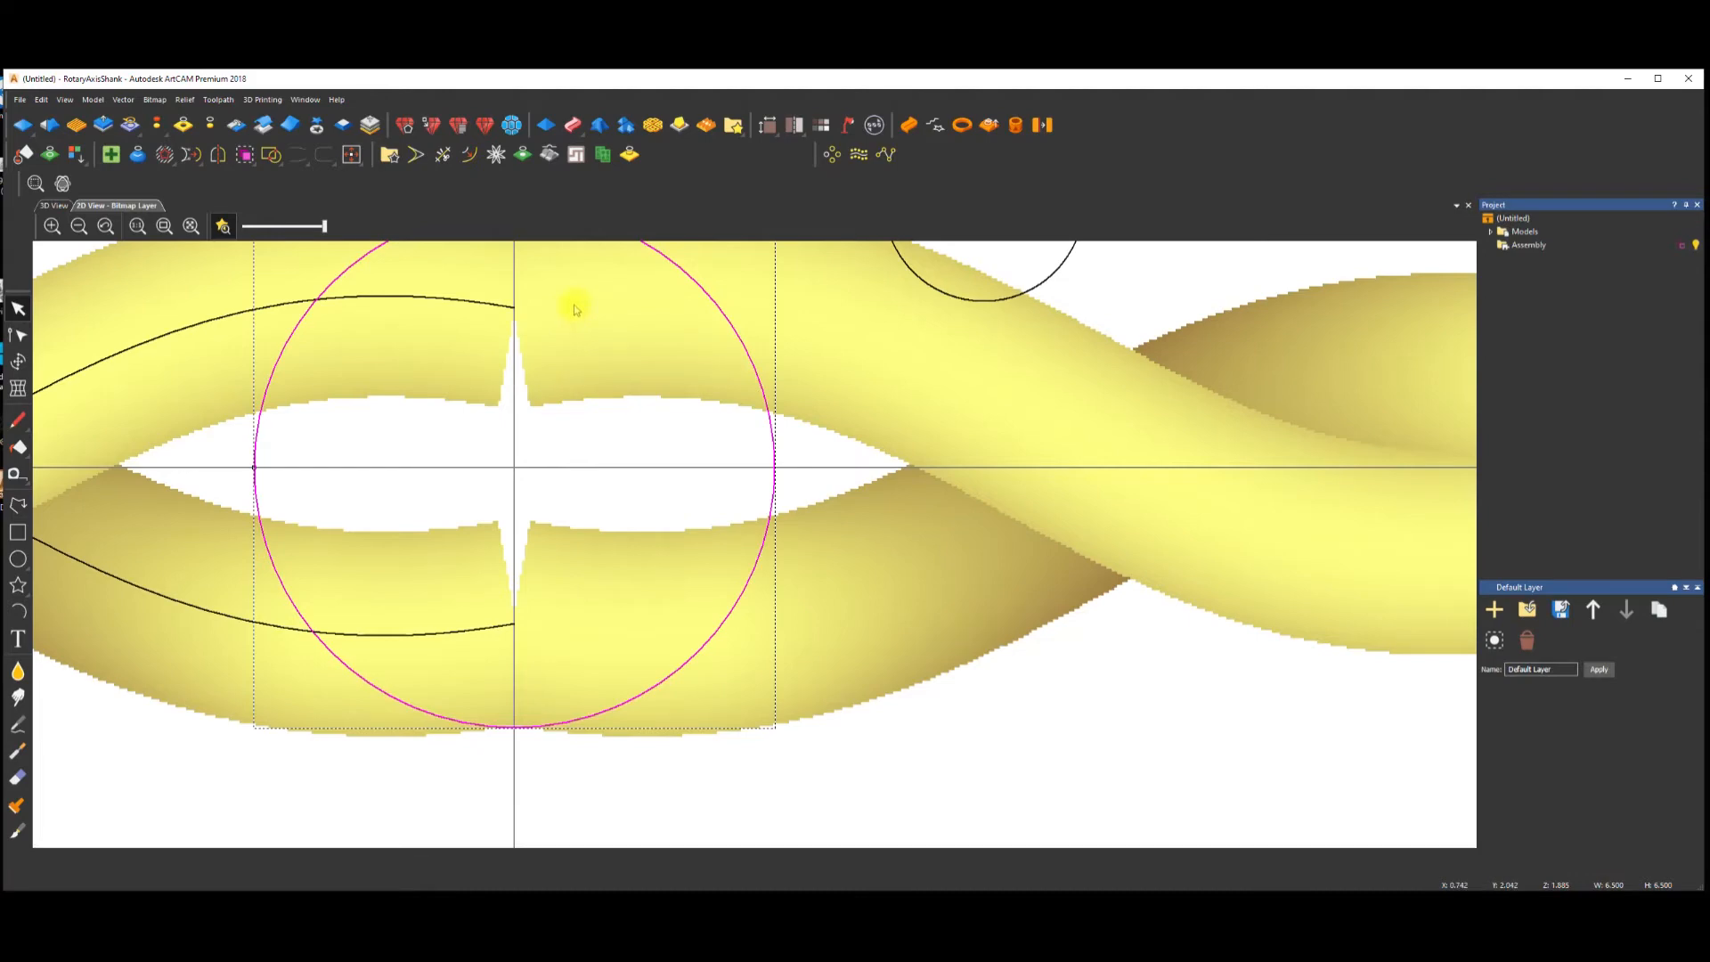
pyautogui.scroll(-2, 574, 309)
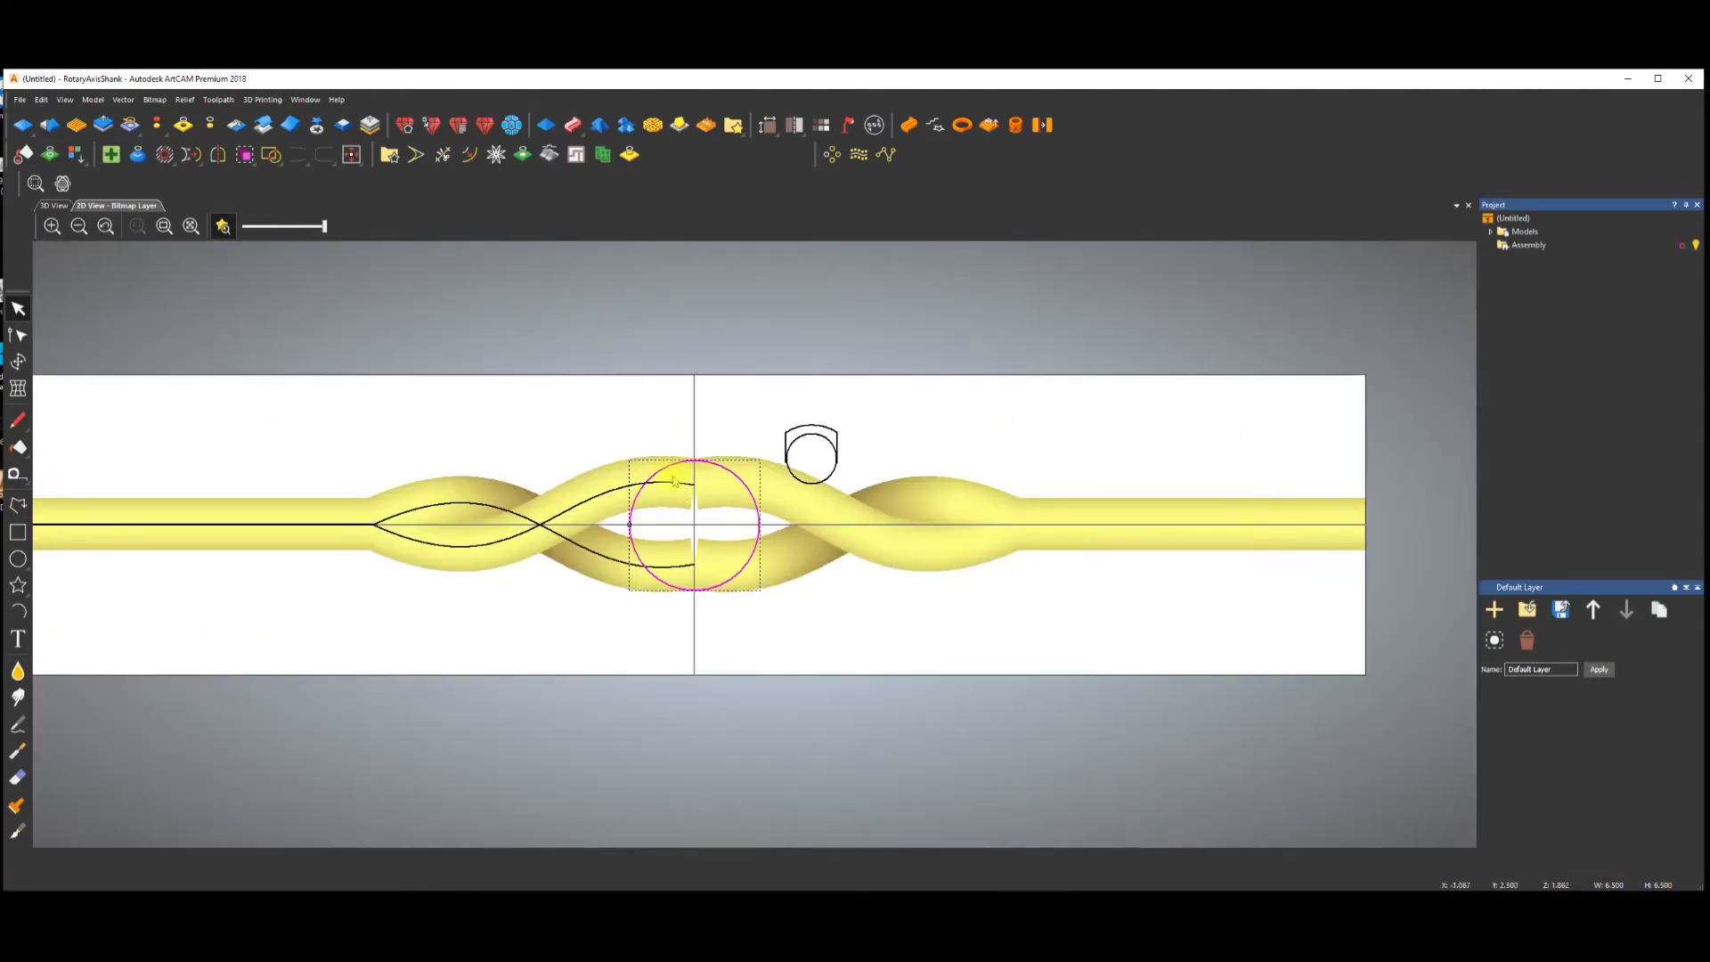
pyautogui.press('F12')
pyautogui.click(1538, 609)
pyautogui.write('2')
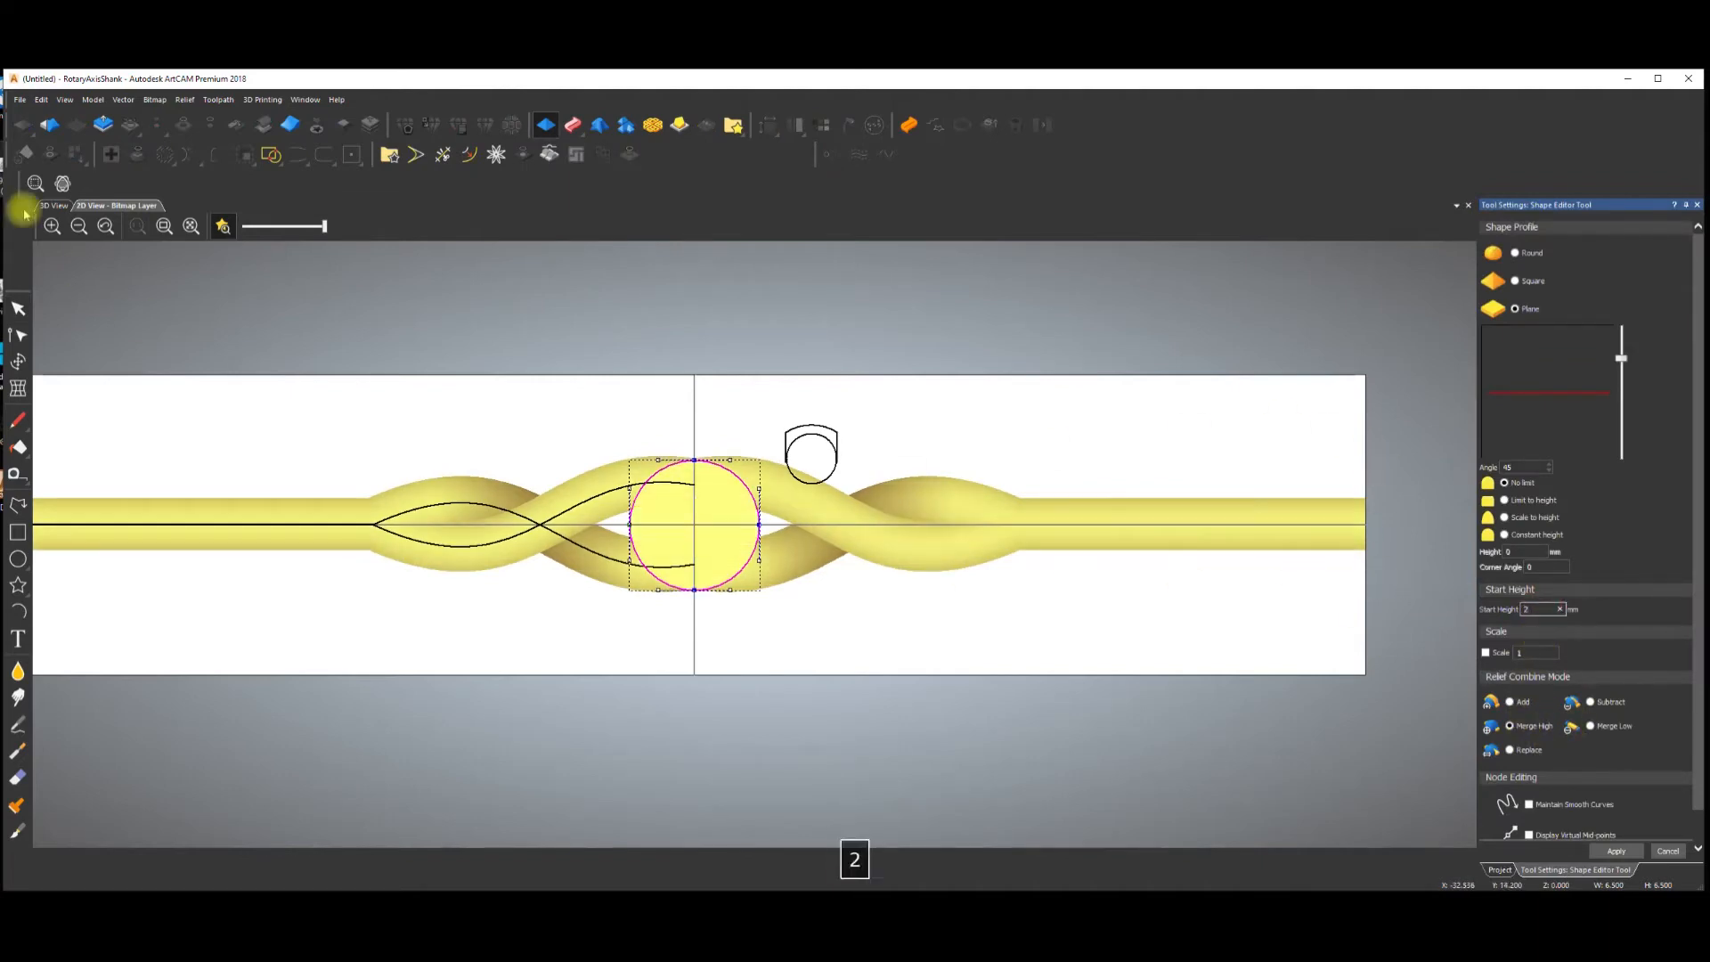
# Set the centre disc's start height to 2.5 mm, check it in 3D, apply the shape and close the Shape Editor.
pyautogui.click(53, 205)
pyautogui.scroll(2, 768, 473)
pyautogui.scroll(-1, 805, 503)
pyautogui.press('space')
pyautogui.moveTo(809, 508); pyautogui.dragTo(708, 316)
pyautogui.click(1571, 609)
pyautogui.write('2.5')
pyautogui.moveTo(571, 415); pyautogui.dragTo(638, 535)
pyautogui.press('space')
pyautogui.click(1668, 851)
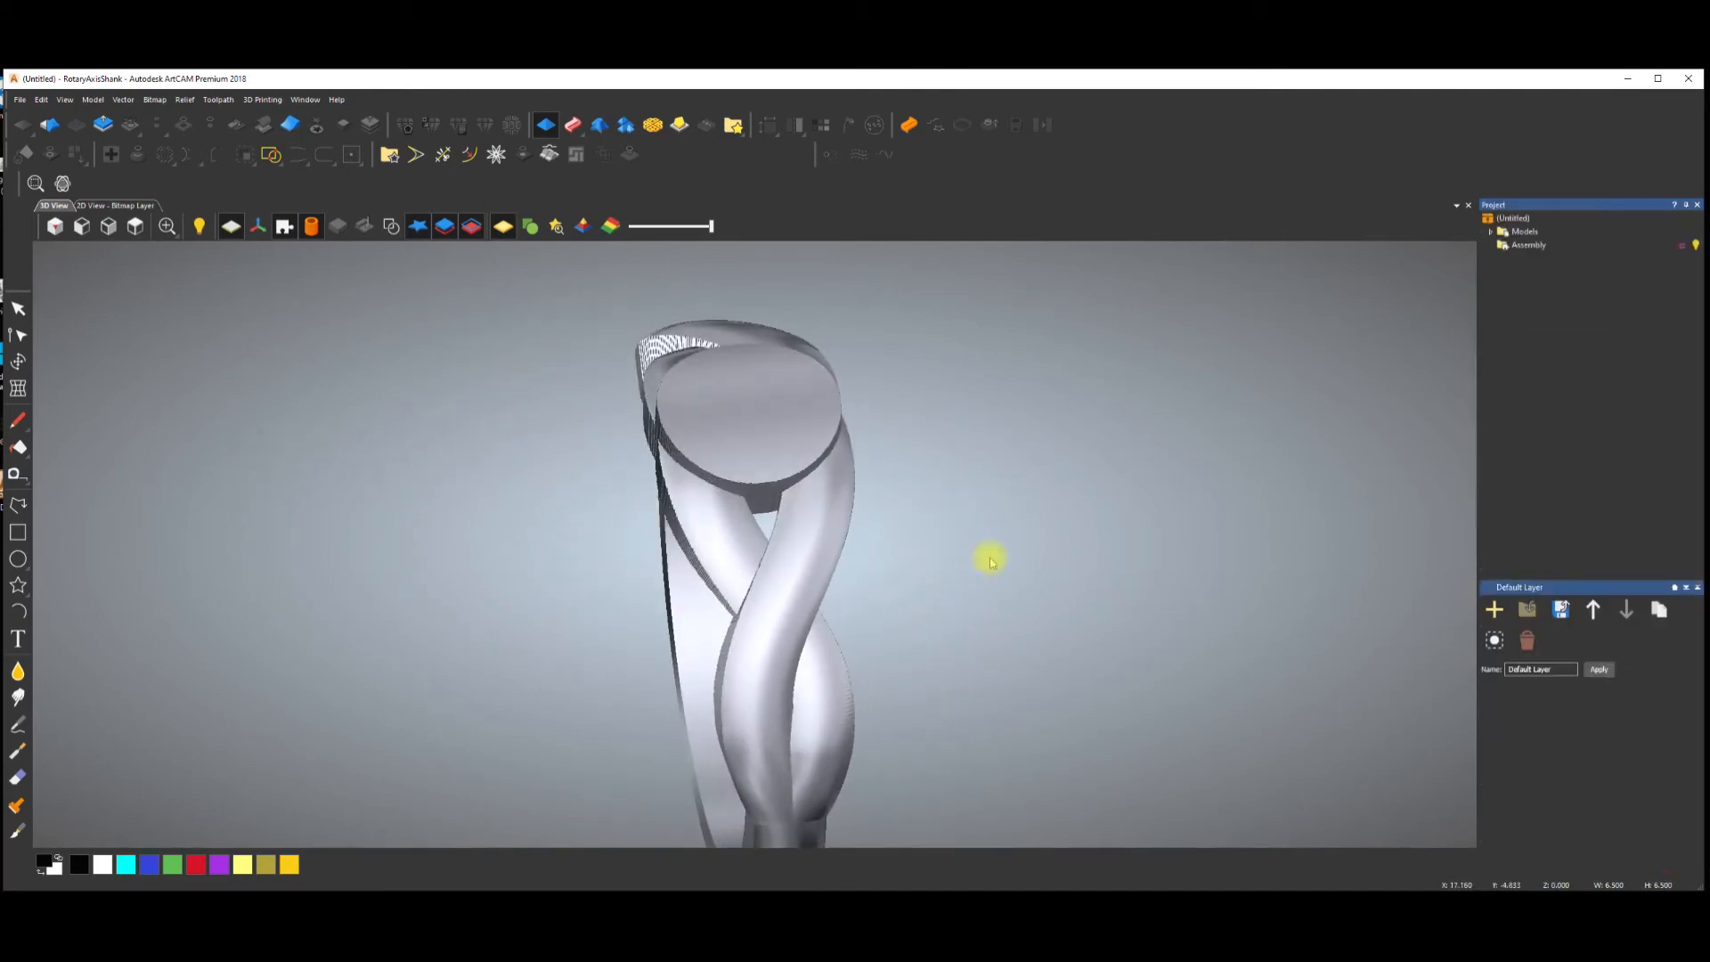
# Draw a circle about 3.6 mm in diameter concentric with the flat centre disc.
pyautogui.click(113, 206)
pyautogui.click(545, 439)
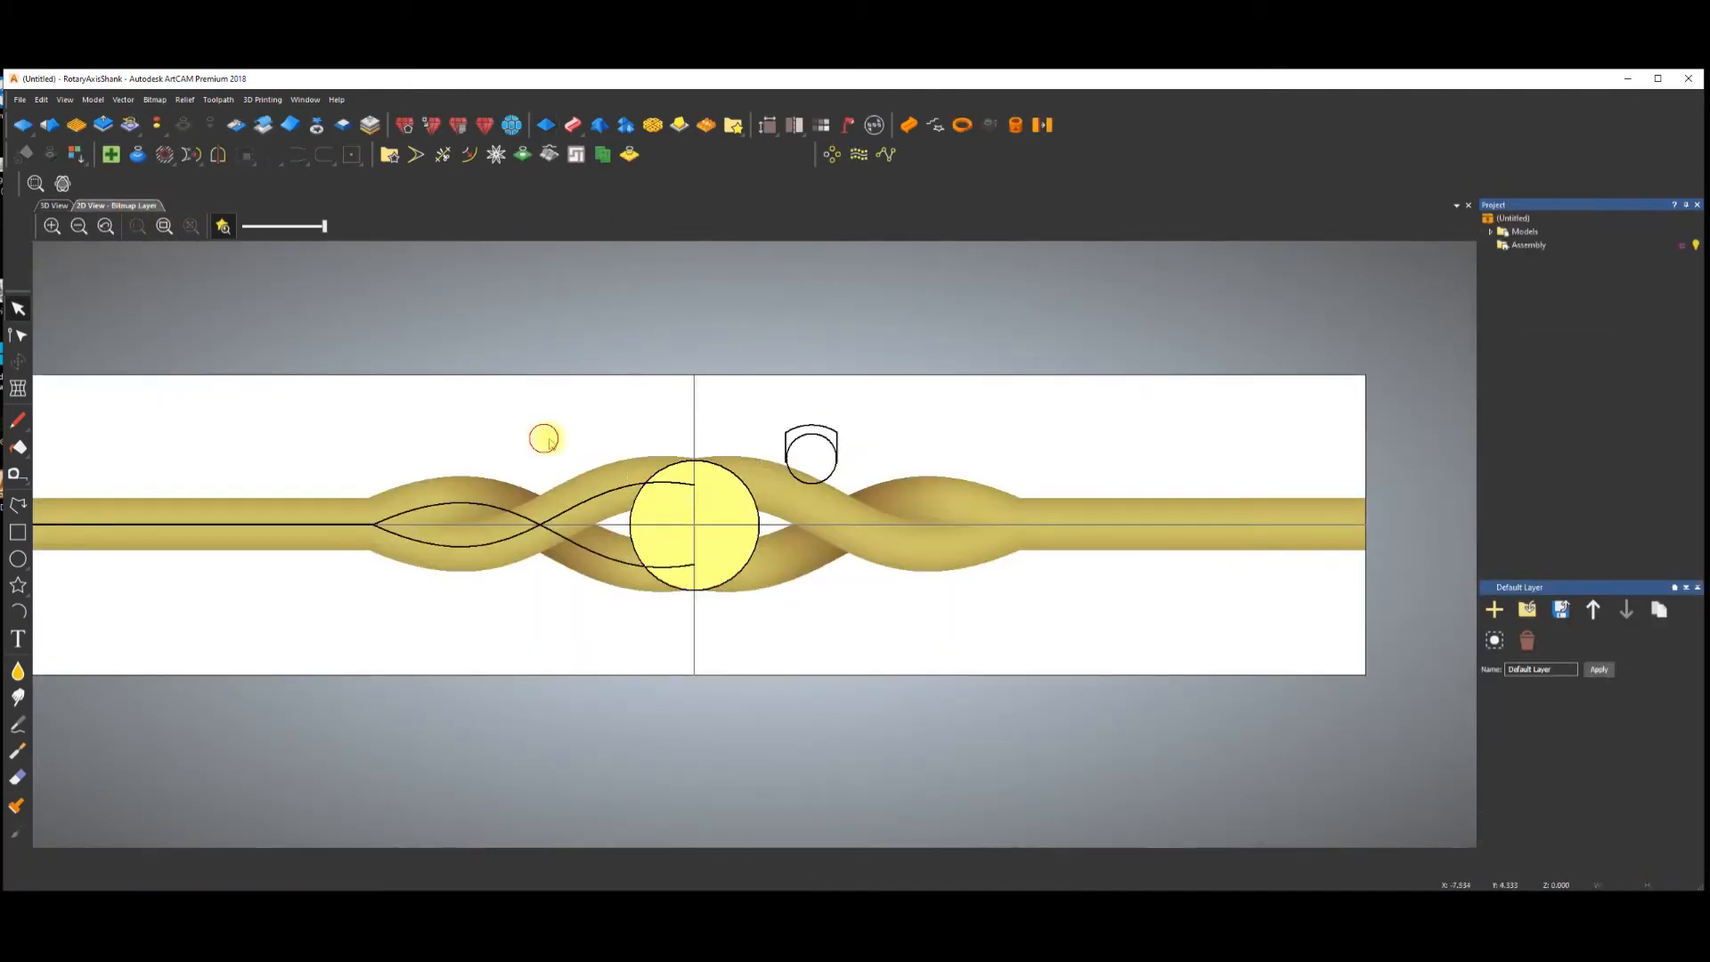
pyautogui.click(18, 559)
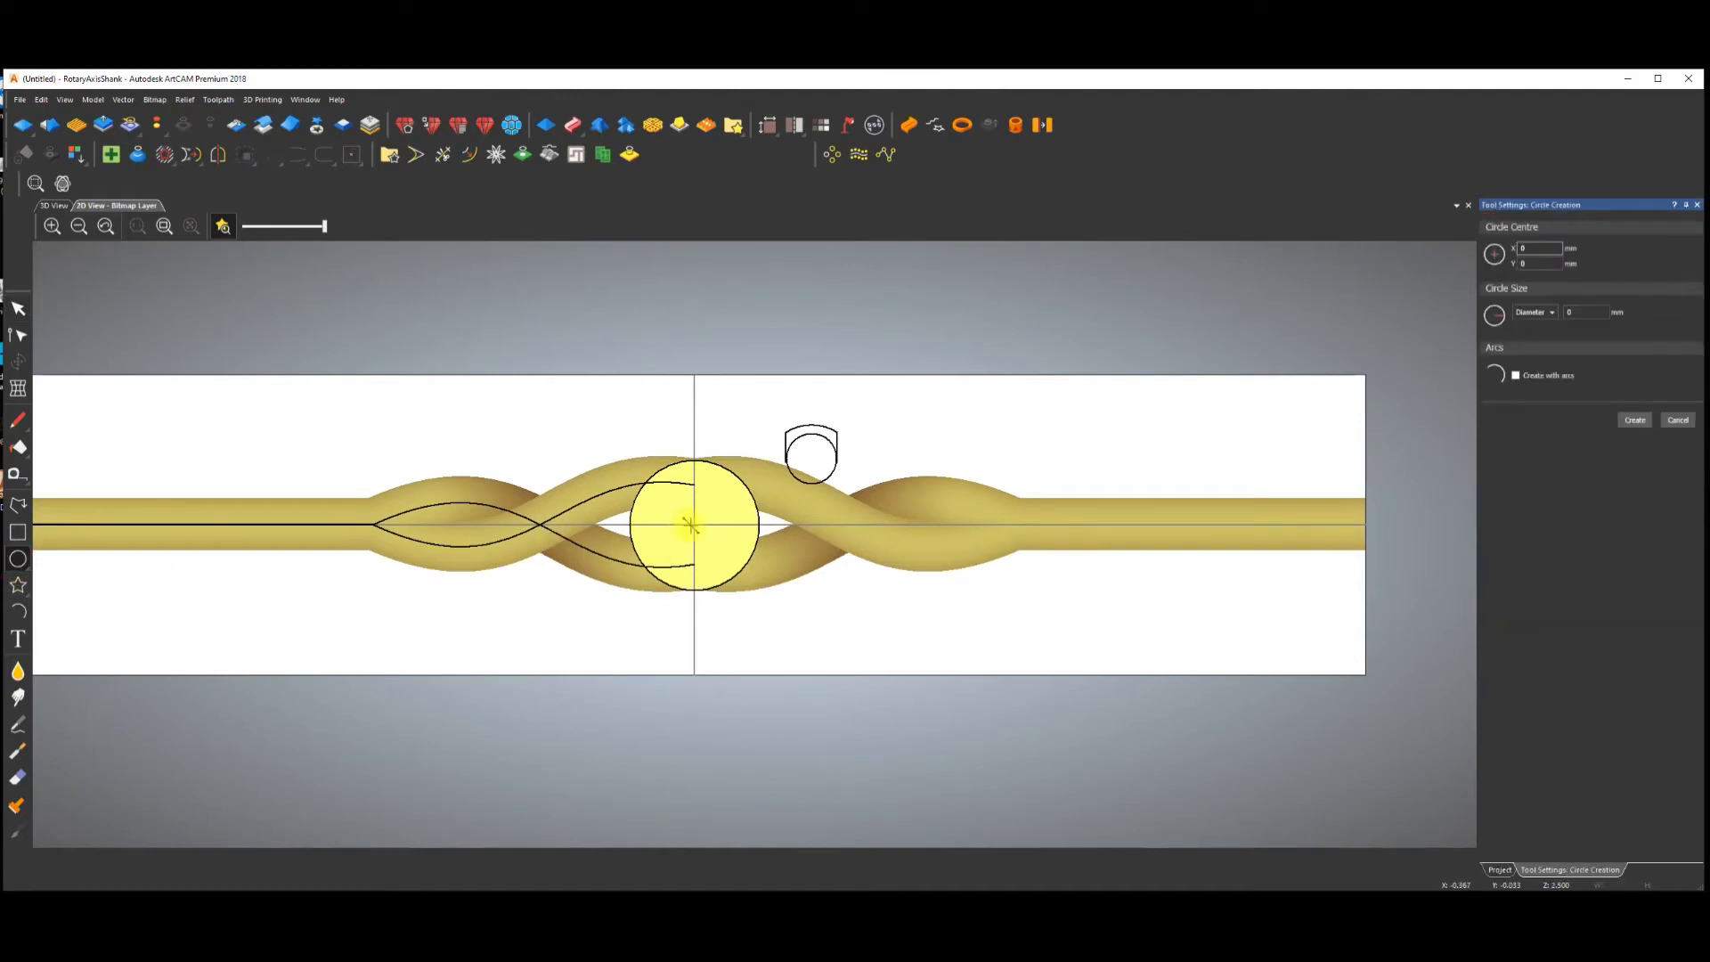
pyautogui.click(760, 436)
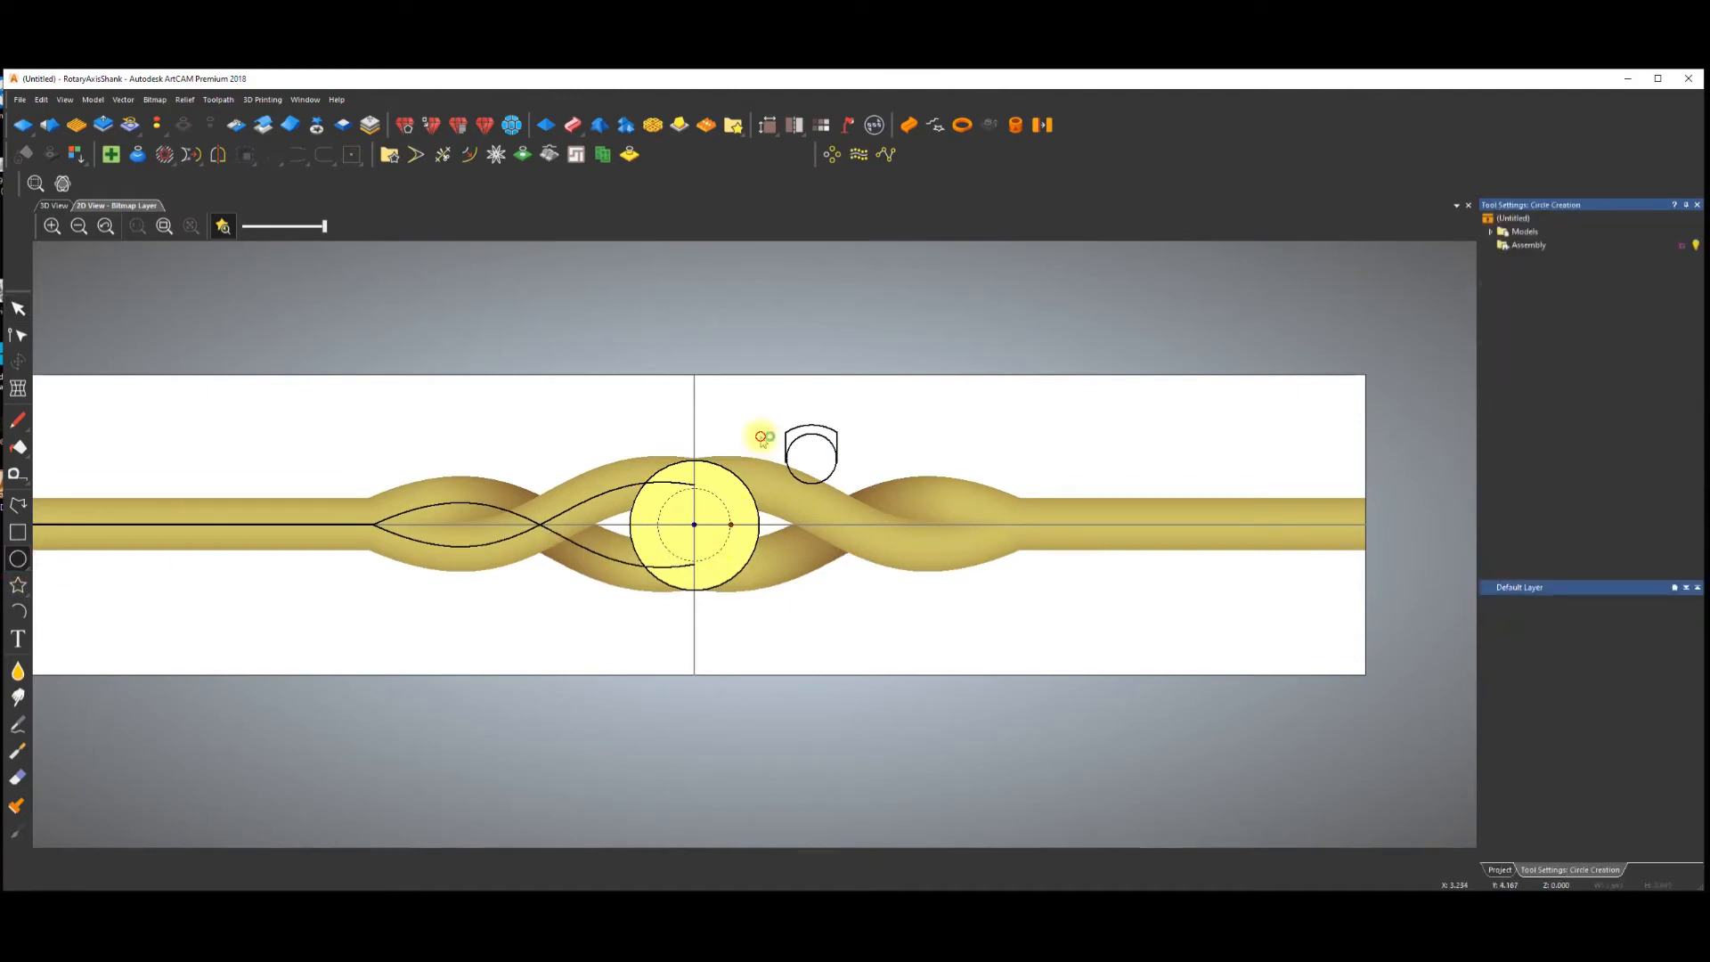
pyautogui.click(727, 513)
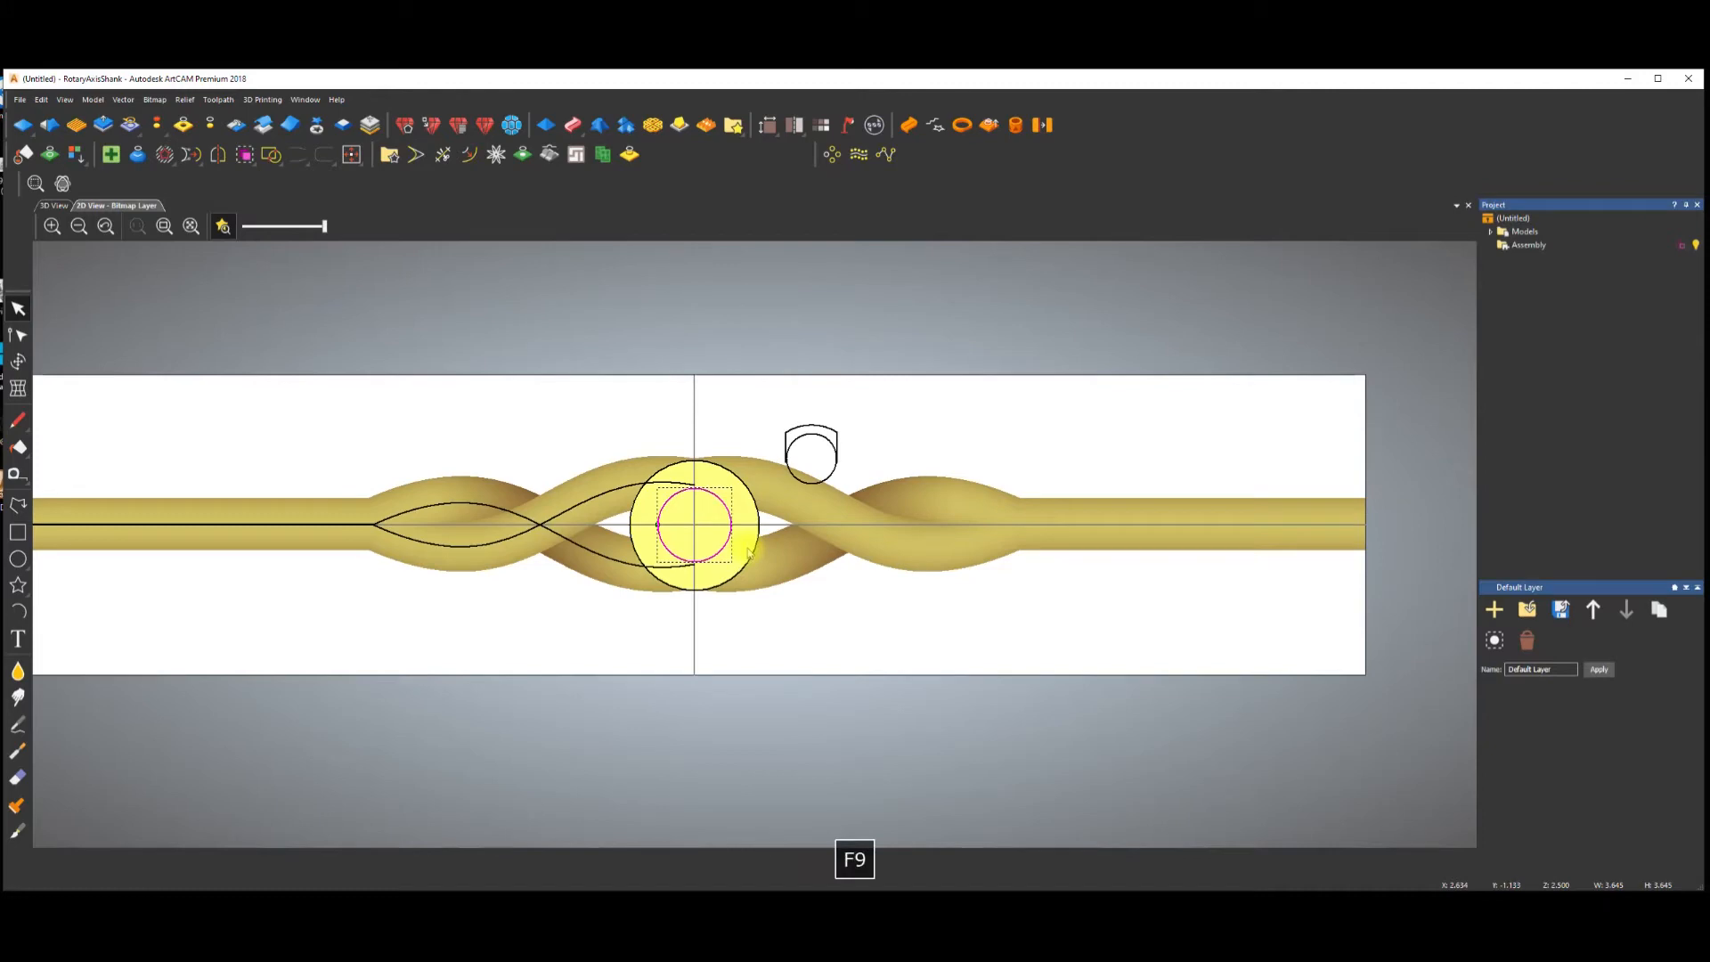
# Zero the relief inside the inner circle to cut a through hole in the disc, and check it in 3D.
pyautogui.click(180, 125)
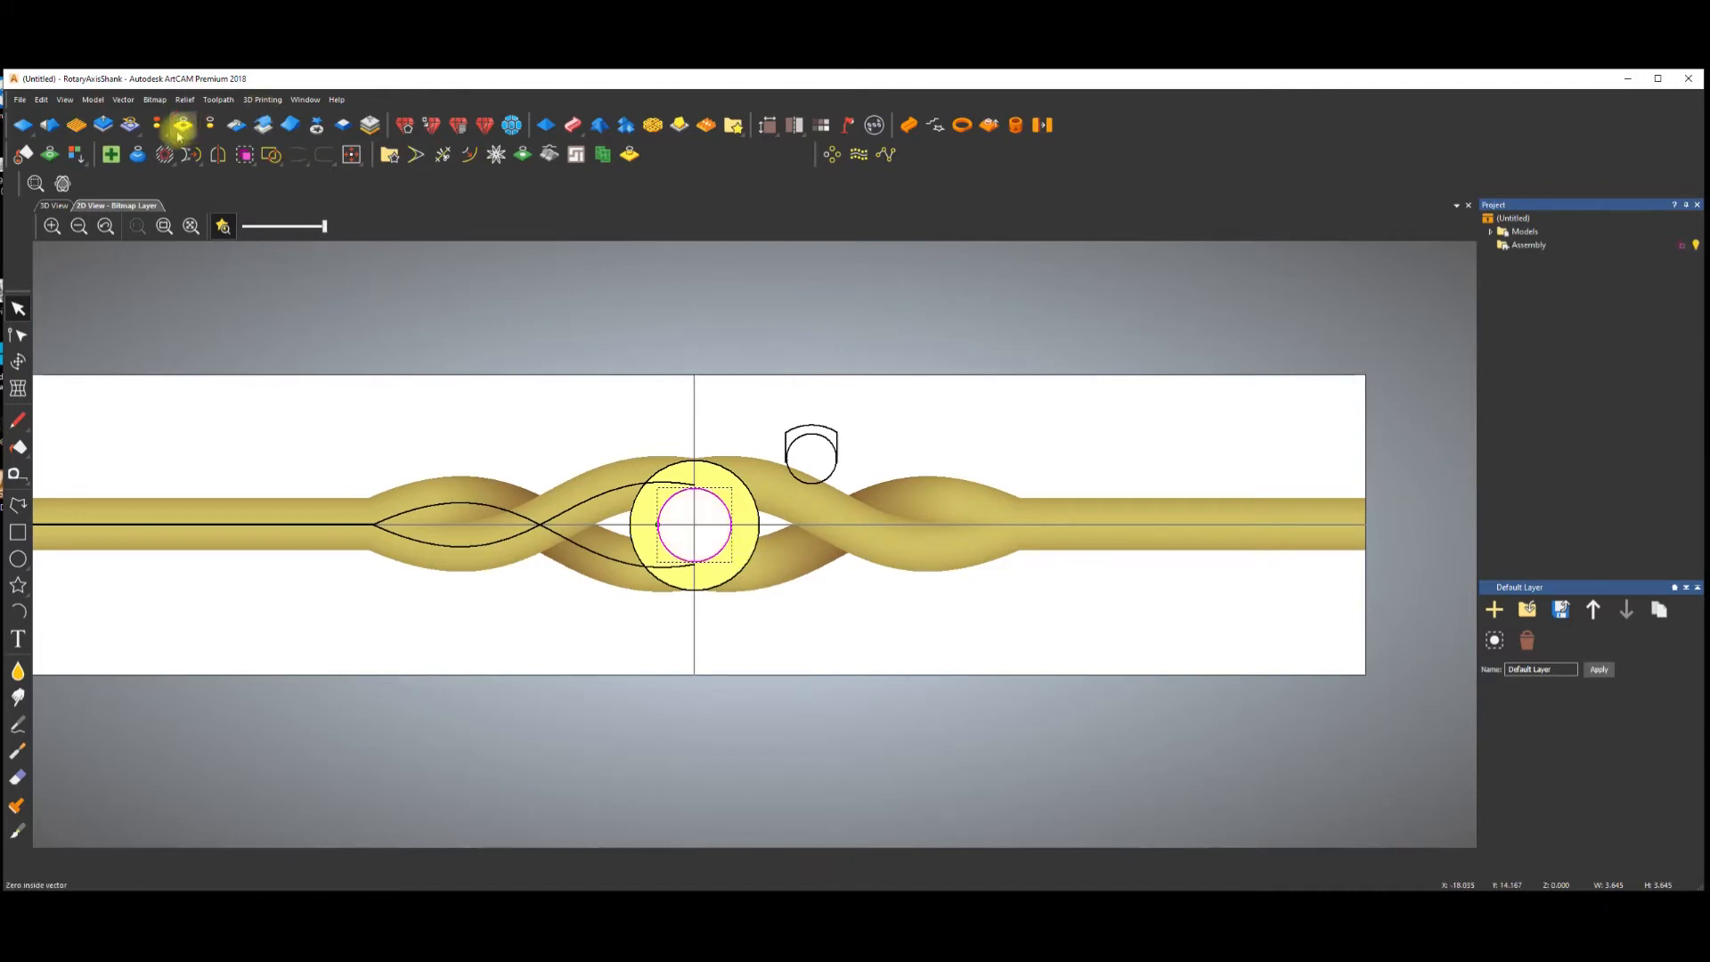
pyautogui.click(62, 207)
pyautogui.moveTo(693, 435); pyautogui.dragTo(716, 478, button='middle')
pyautogui.press('space')
pyautogui.moveTo(523, 626); pyautogui.dragTo(1125, 477)
pyautogui.scroll(2, 805, 343)
pyautogui.scroll(-3, 813, 344)
pyautogui.moveTo(862, 394); pyautogui.dragTo(927, 573)
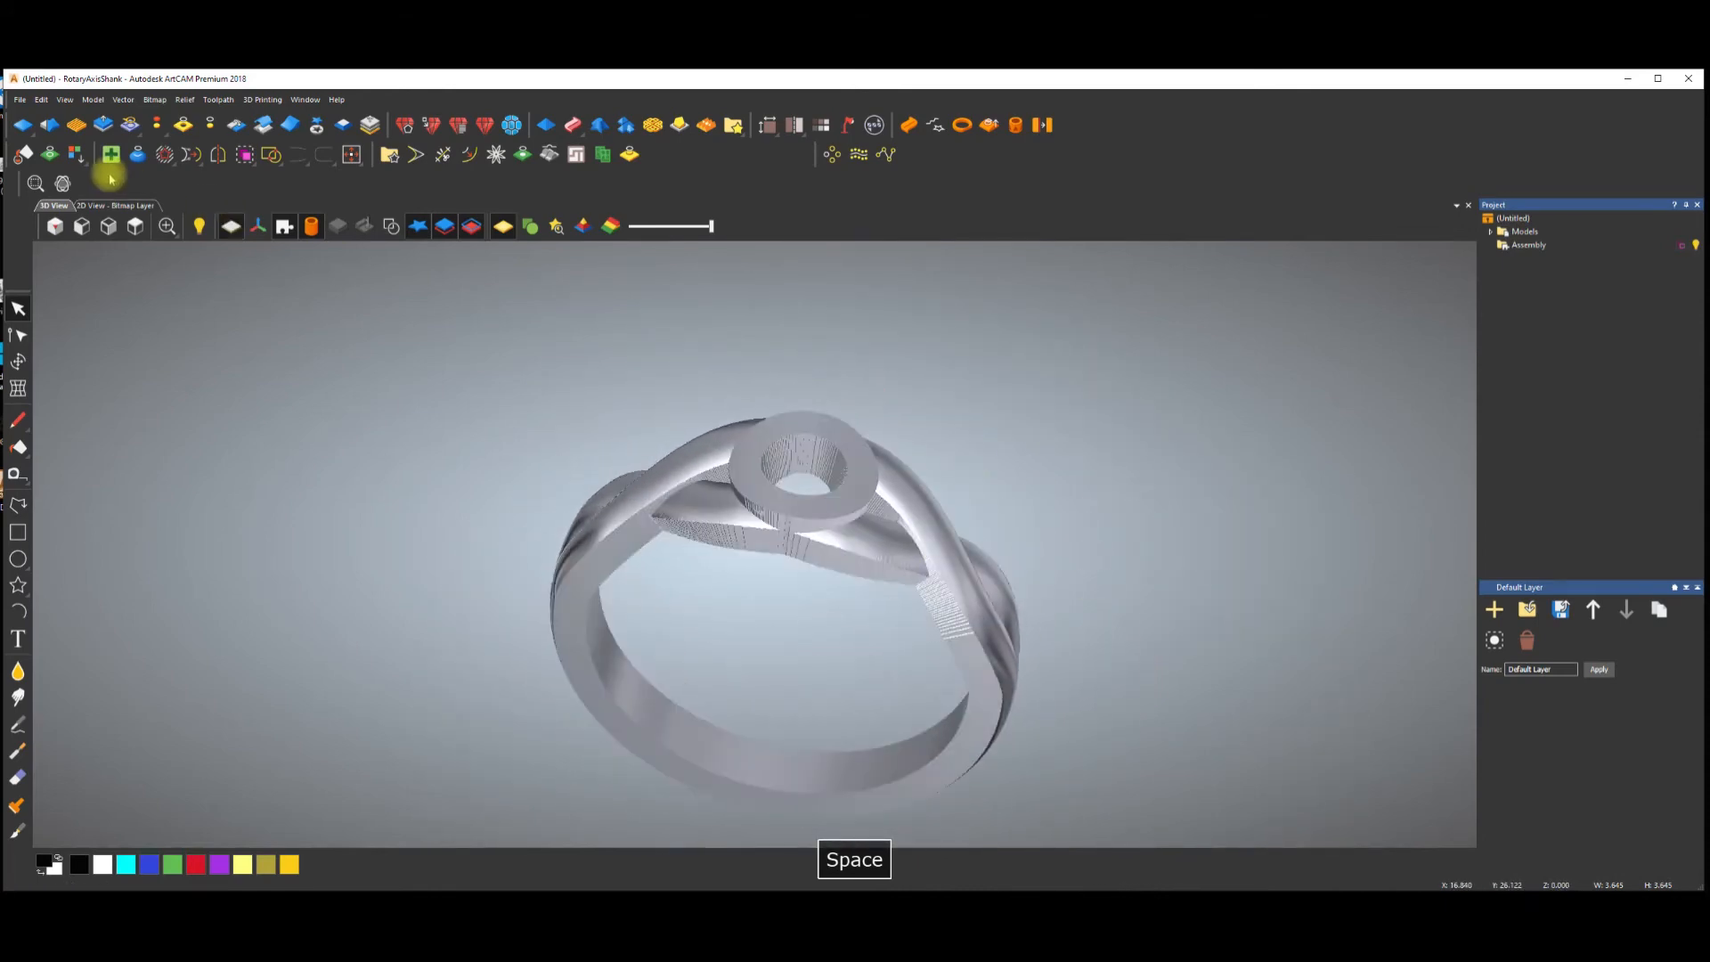
# Draw a prong circle about 0.9 mm in diameter on the disc's rim and copy it to four symmetrical positions.
pyautogui.click(134, 206)
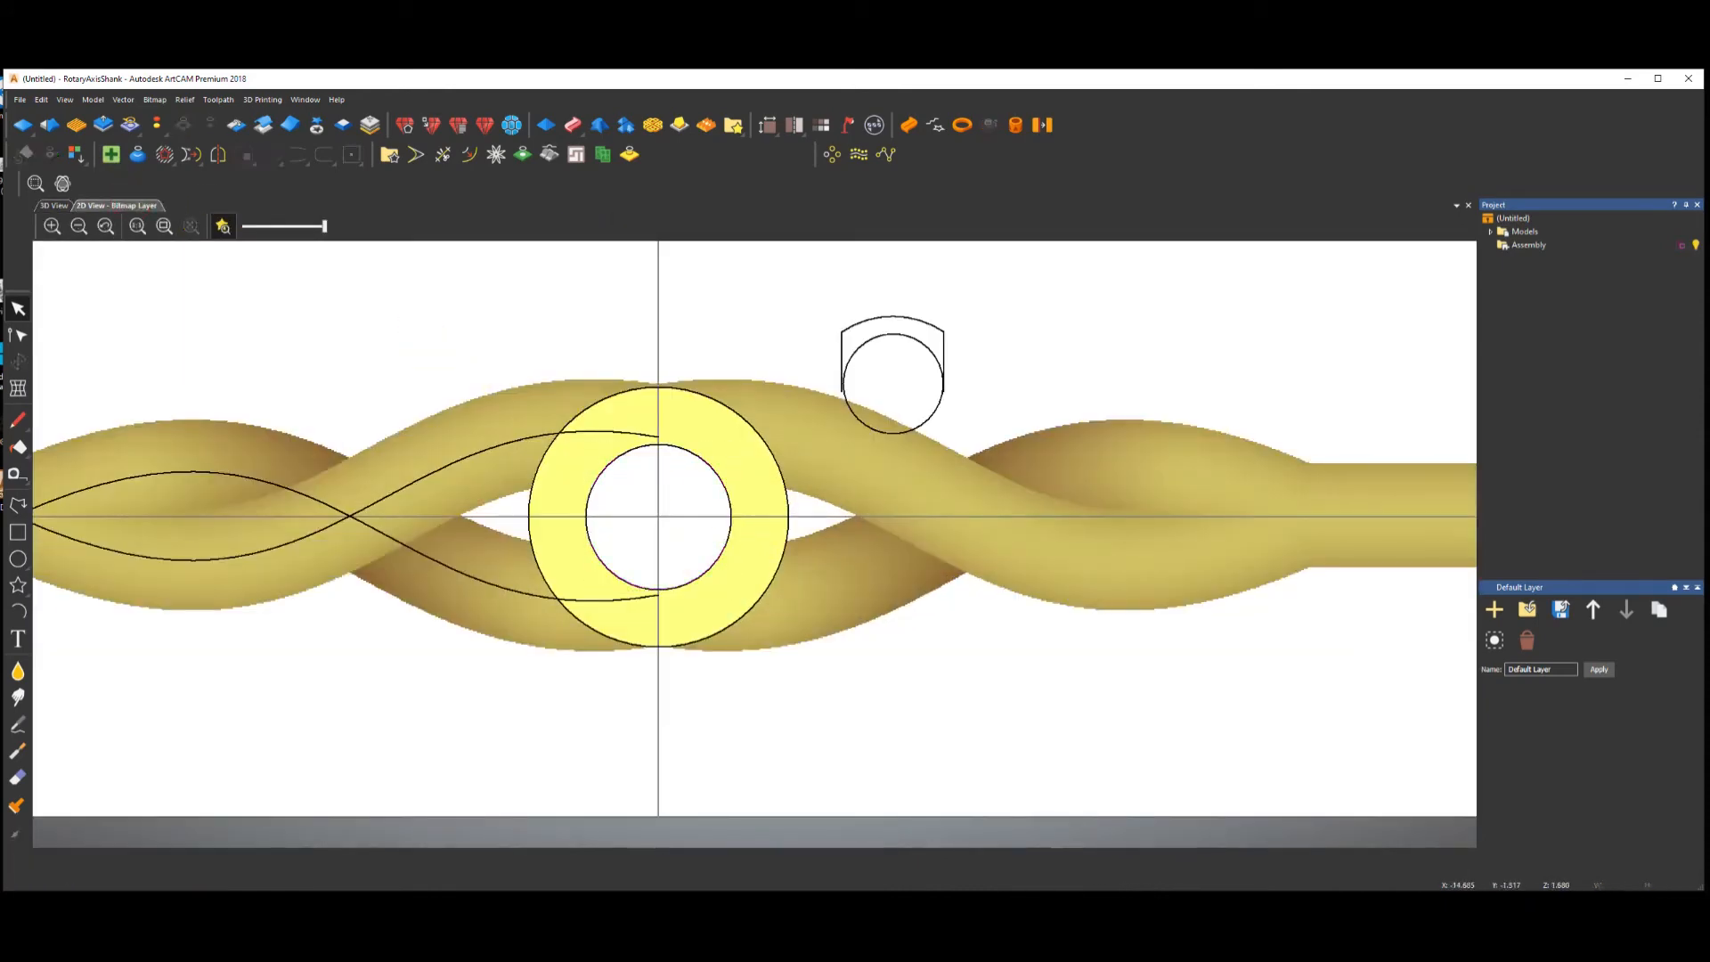
pyautogui.click(18, 559)
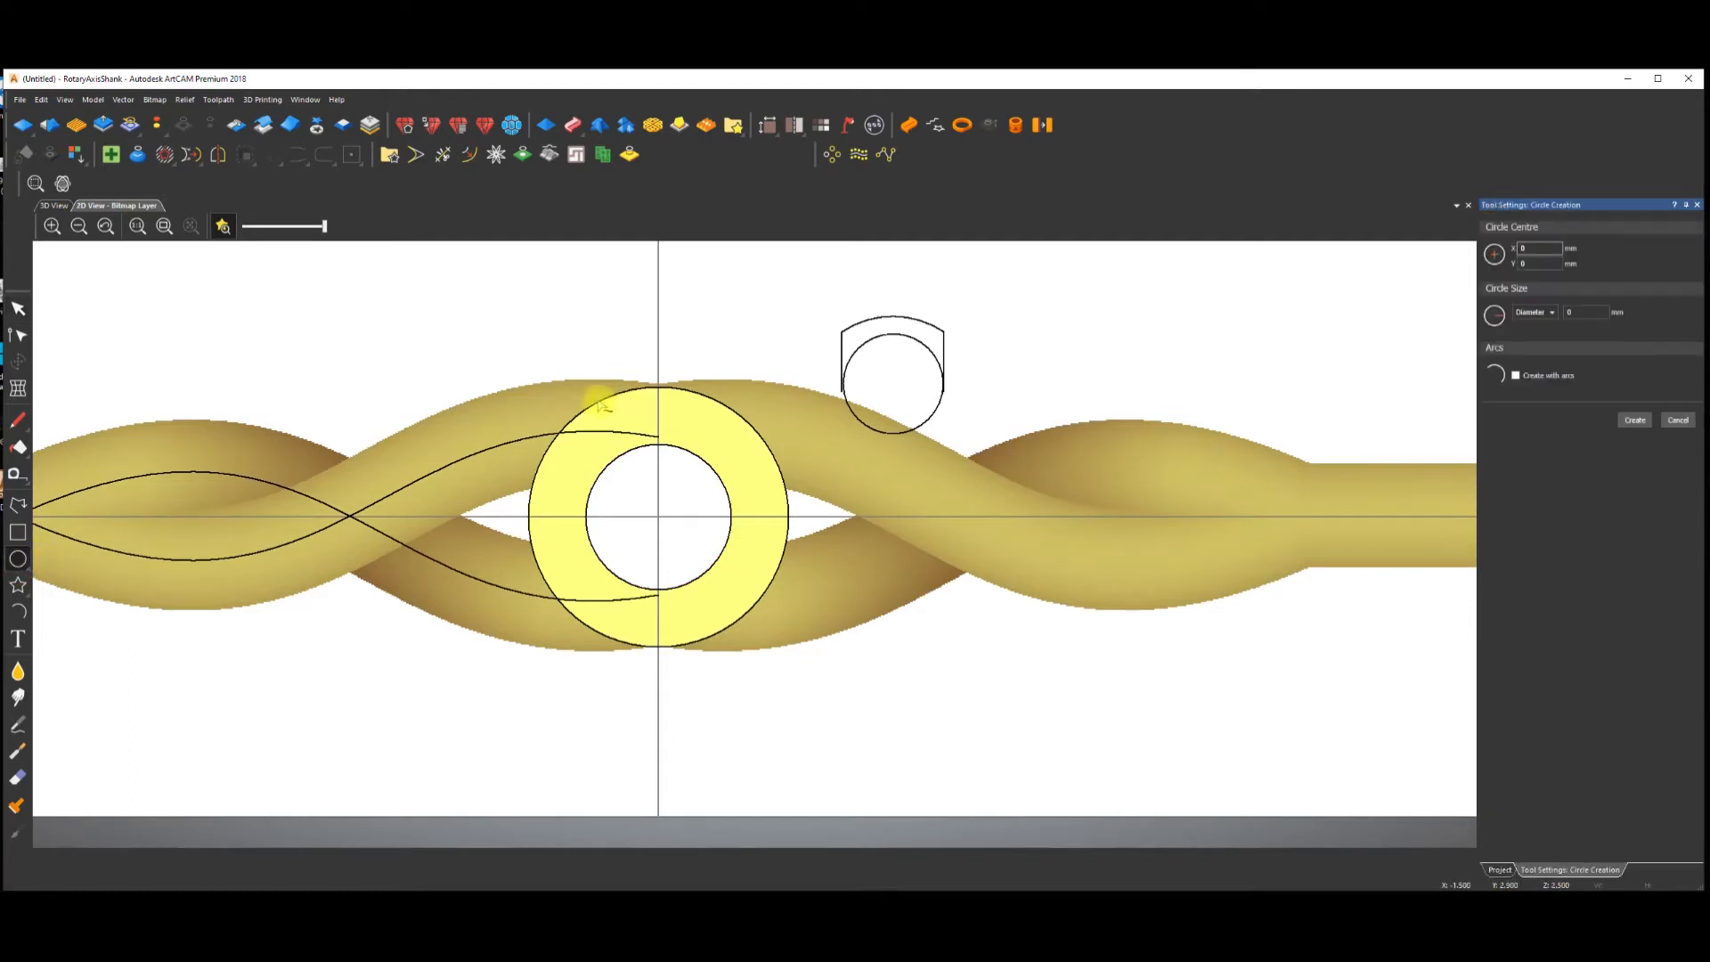
pyautogui.rightClick(616, 338)
pyautogui.click(597, 399)
pyautogui.keyDown('ctrl'); pyautogui.keyDown('alt'); pyautogui.moveTo(601, 390); pyautogui.dragTo(747, 410); pyautogui.keyUp('alt'); pyautogui.keyUp('ctrl')
pyautogui.moveTo(503, 327); pyautogui.dragTo(819, 446)
pyautogui.keyDown('ctrl'); pyautogui.keyDown('alt'); pyautogui.moveTo(721, 412); pyautogui.dragTo(719, 651); pyautogui.keyUp('alt'); pyautogui.keyUp('ctrl')
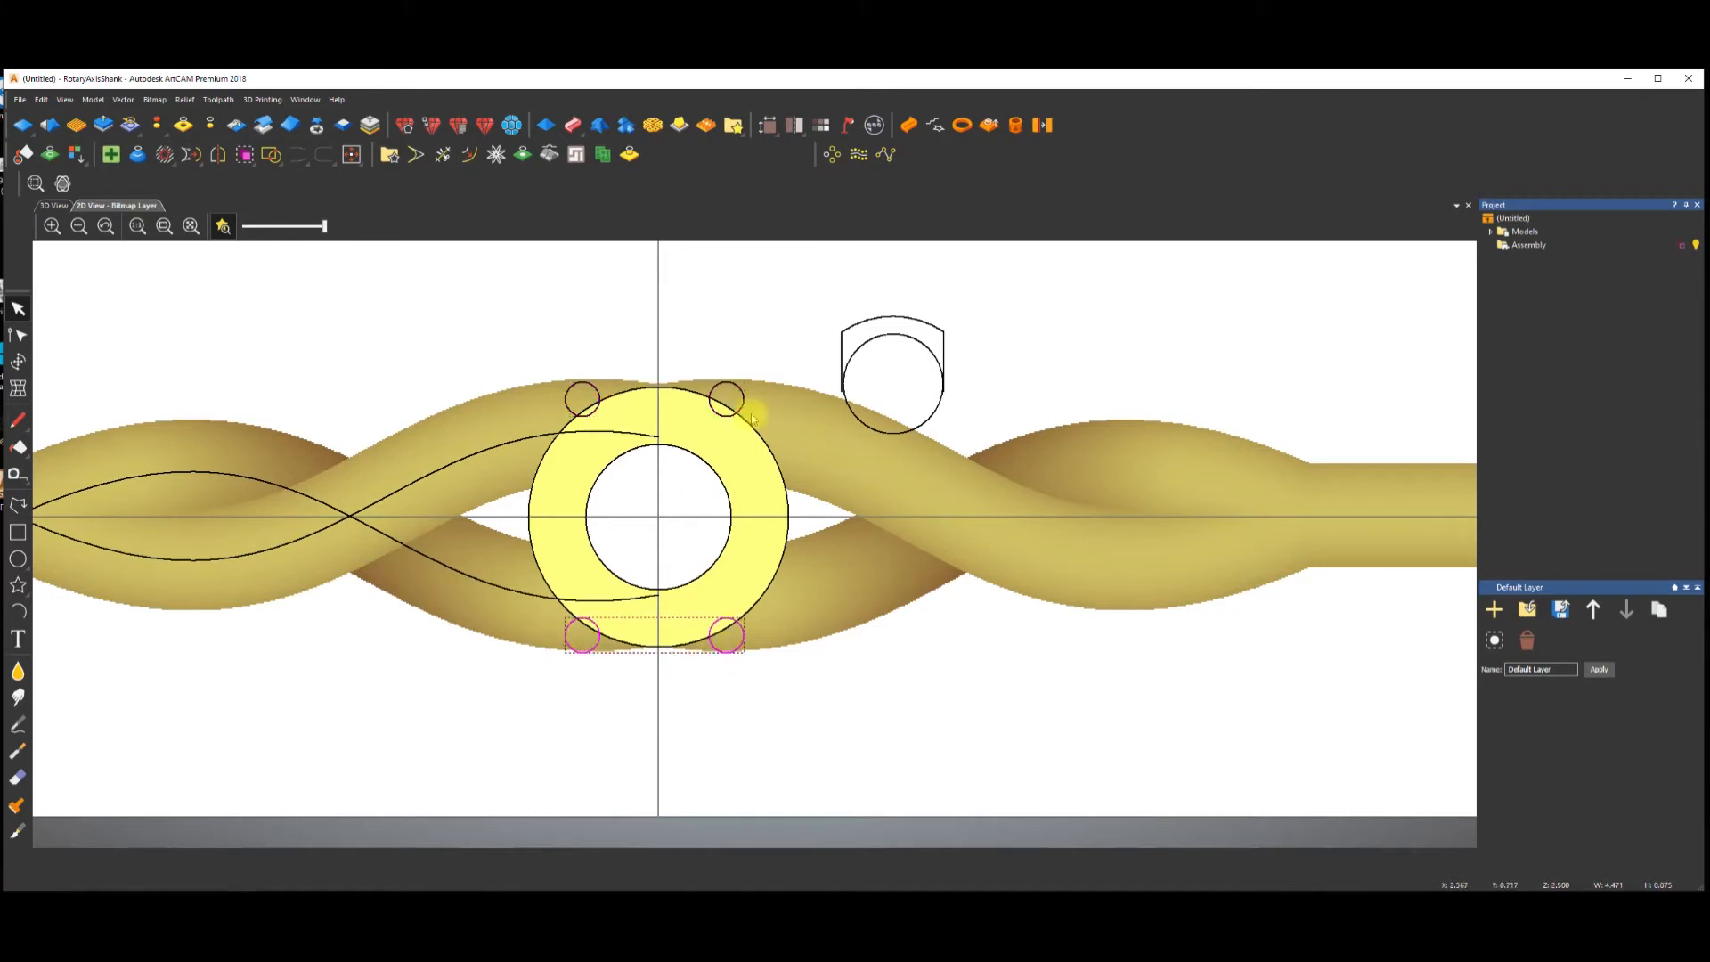
# Group the four prong circles around the disc into one object.
pyautogui.moveTo(451, 323); pyautogui.dragTo(805, 459)
pyautogui.keyDown('shift'); pyautogui.moveTo(510, 602); pyautogui.dragTo(788, 684); pyautogui.keyUp('shift')
pyautogui.rightClick(740, 263)
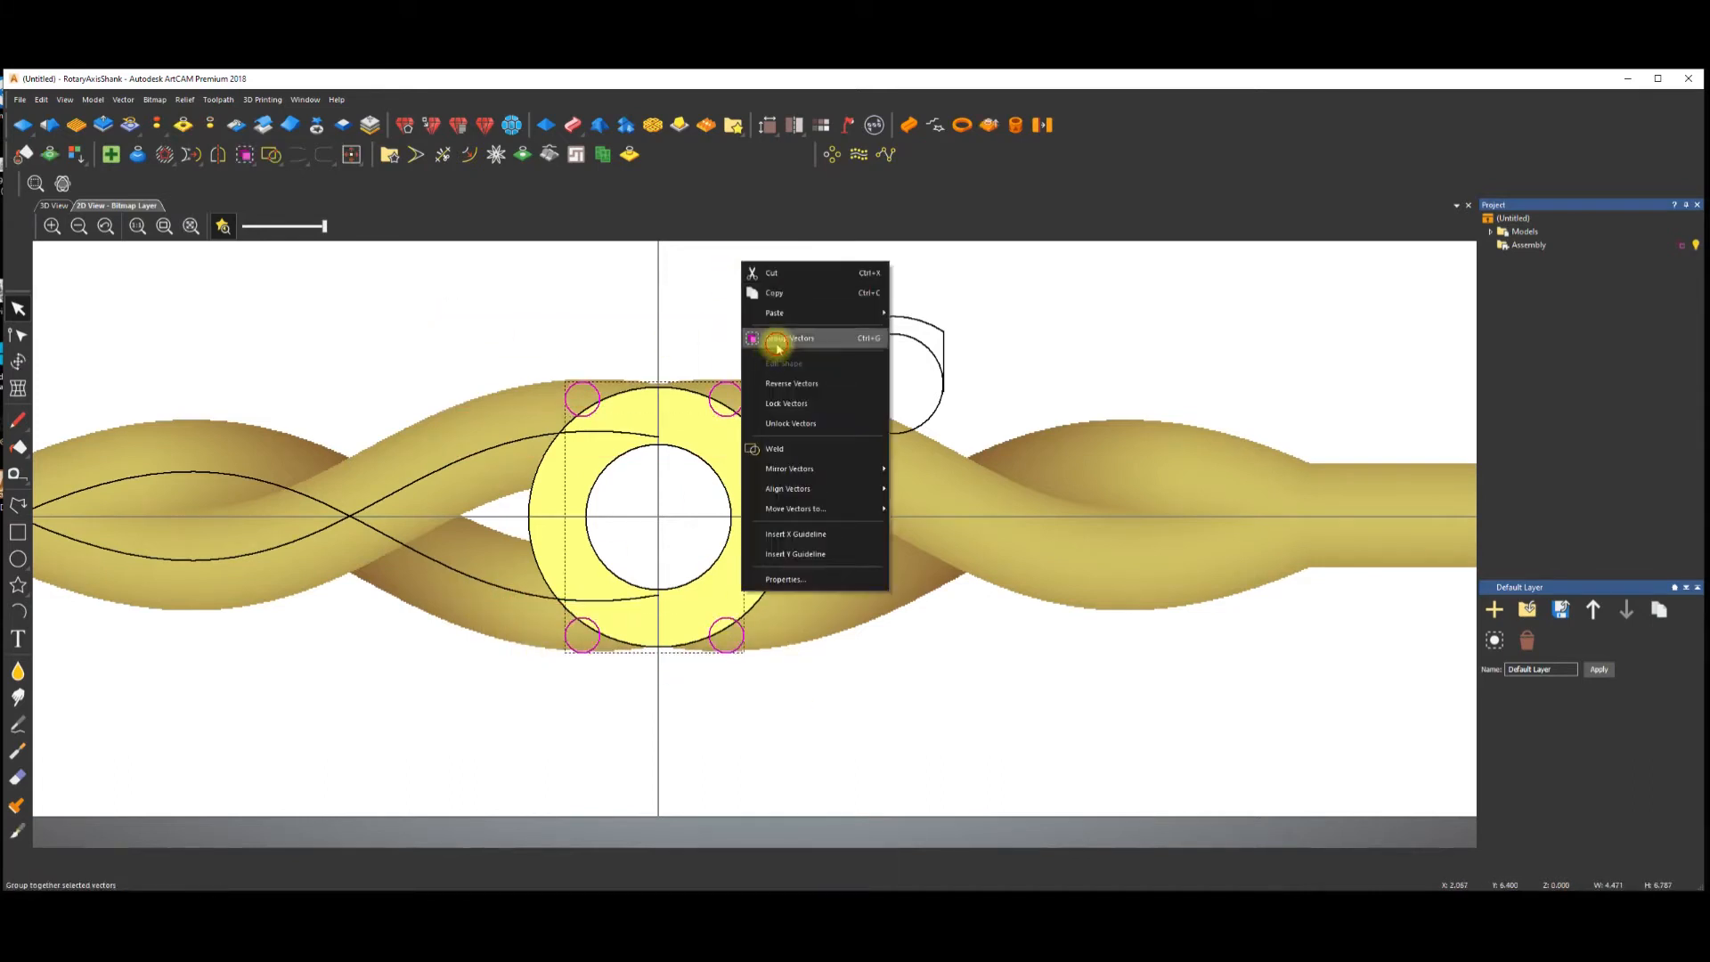
pyautogui.click(777, 340)
pyautogui.click(745, 397)
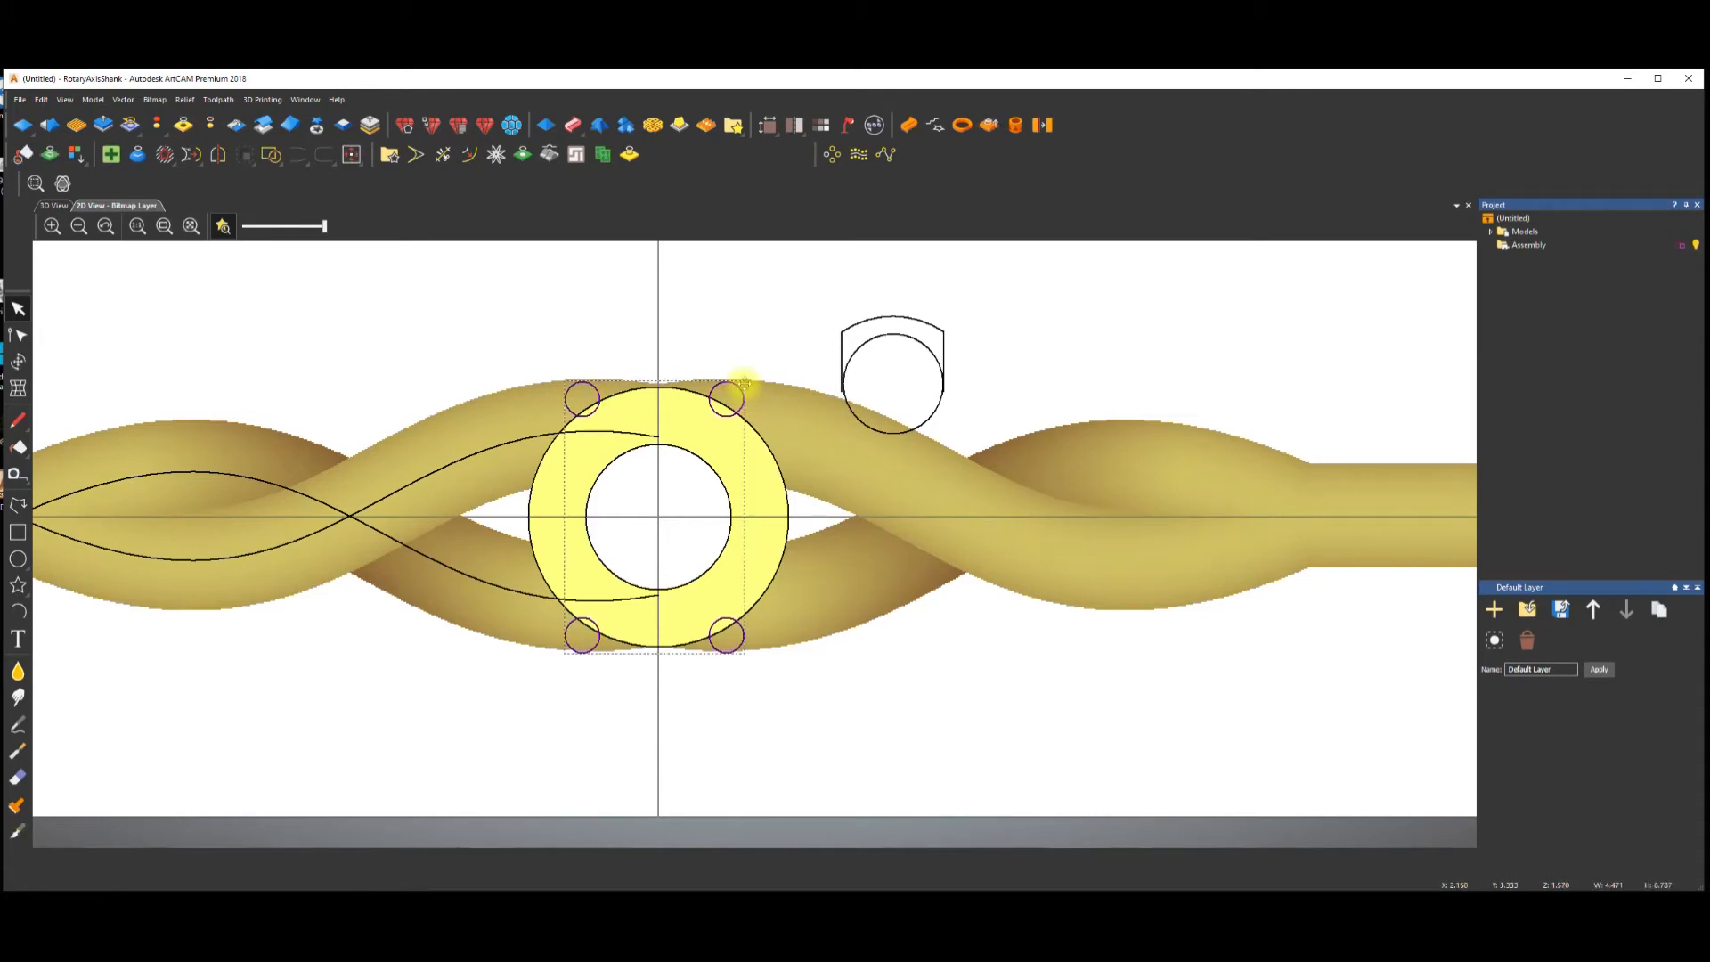
# Give the grouped prong circles a Round shape profile with a start height of 3 mm and Merge High combine mode.
pyautogui.press('F12')
pyautogui.click(53, 206)
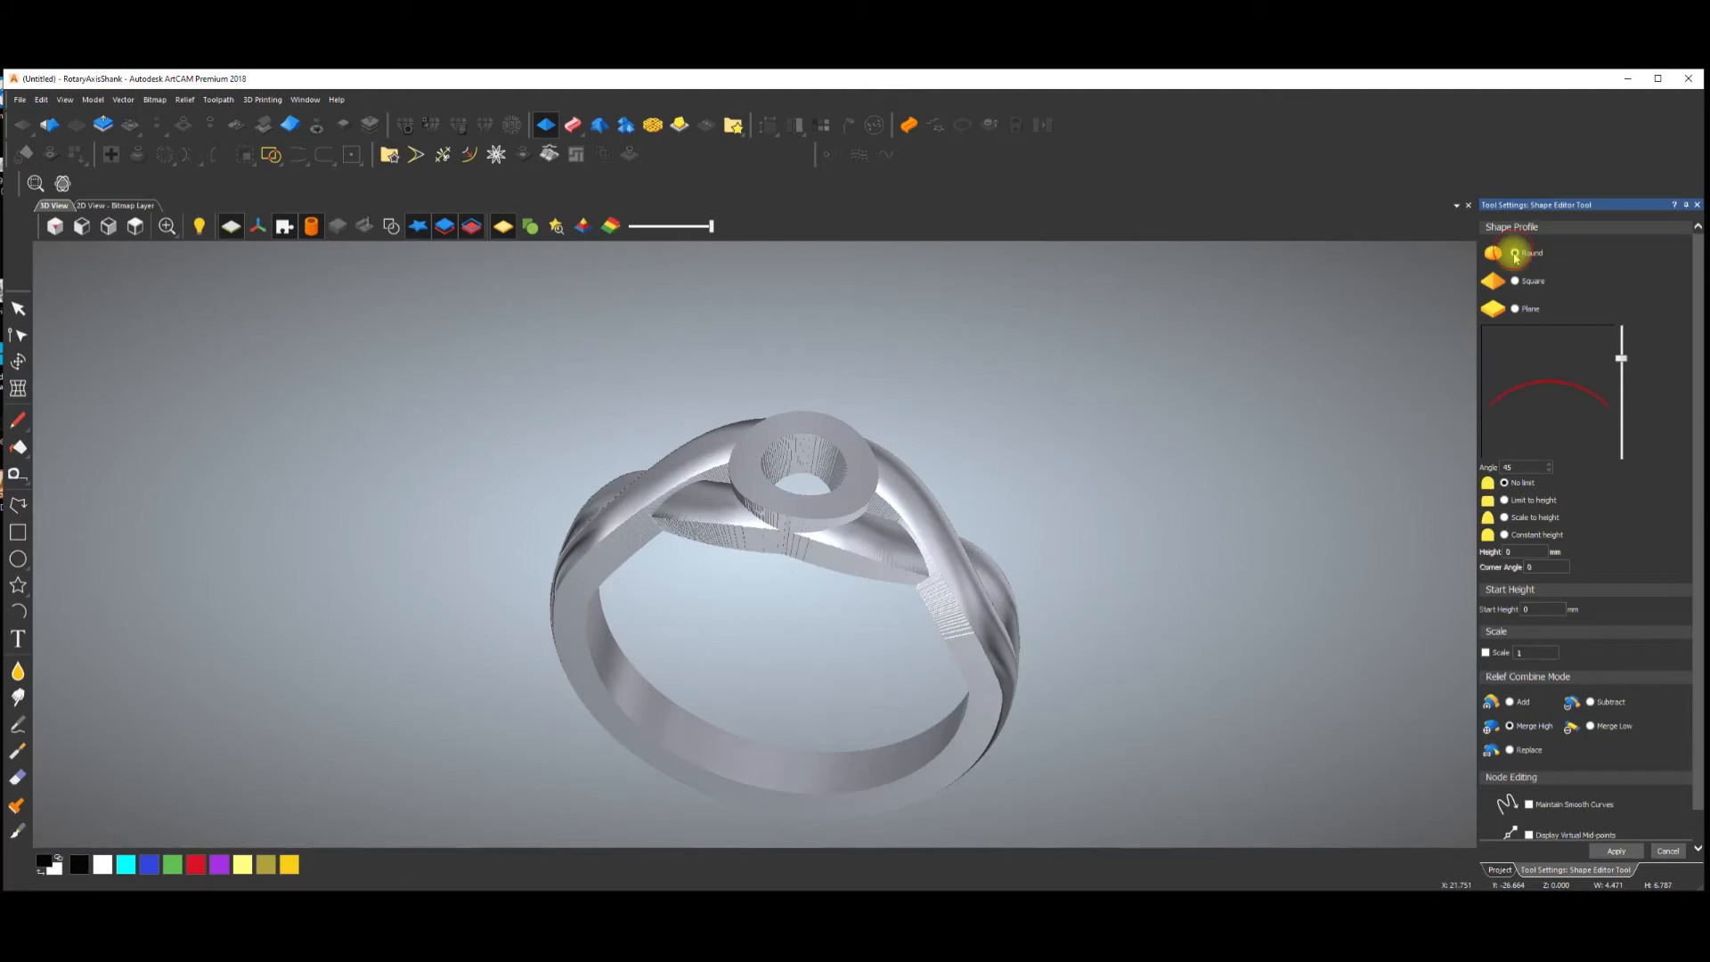
pyautogui.click(1533, 609)
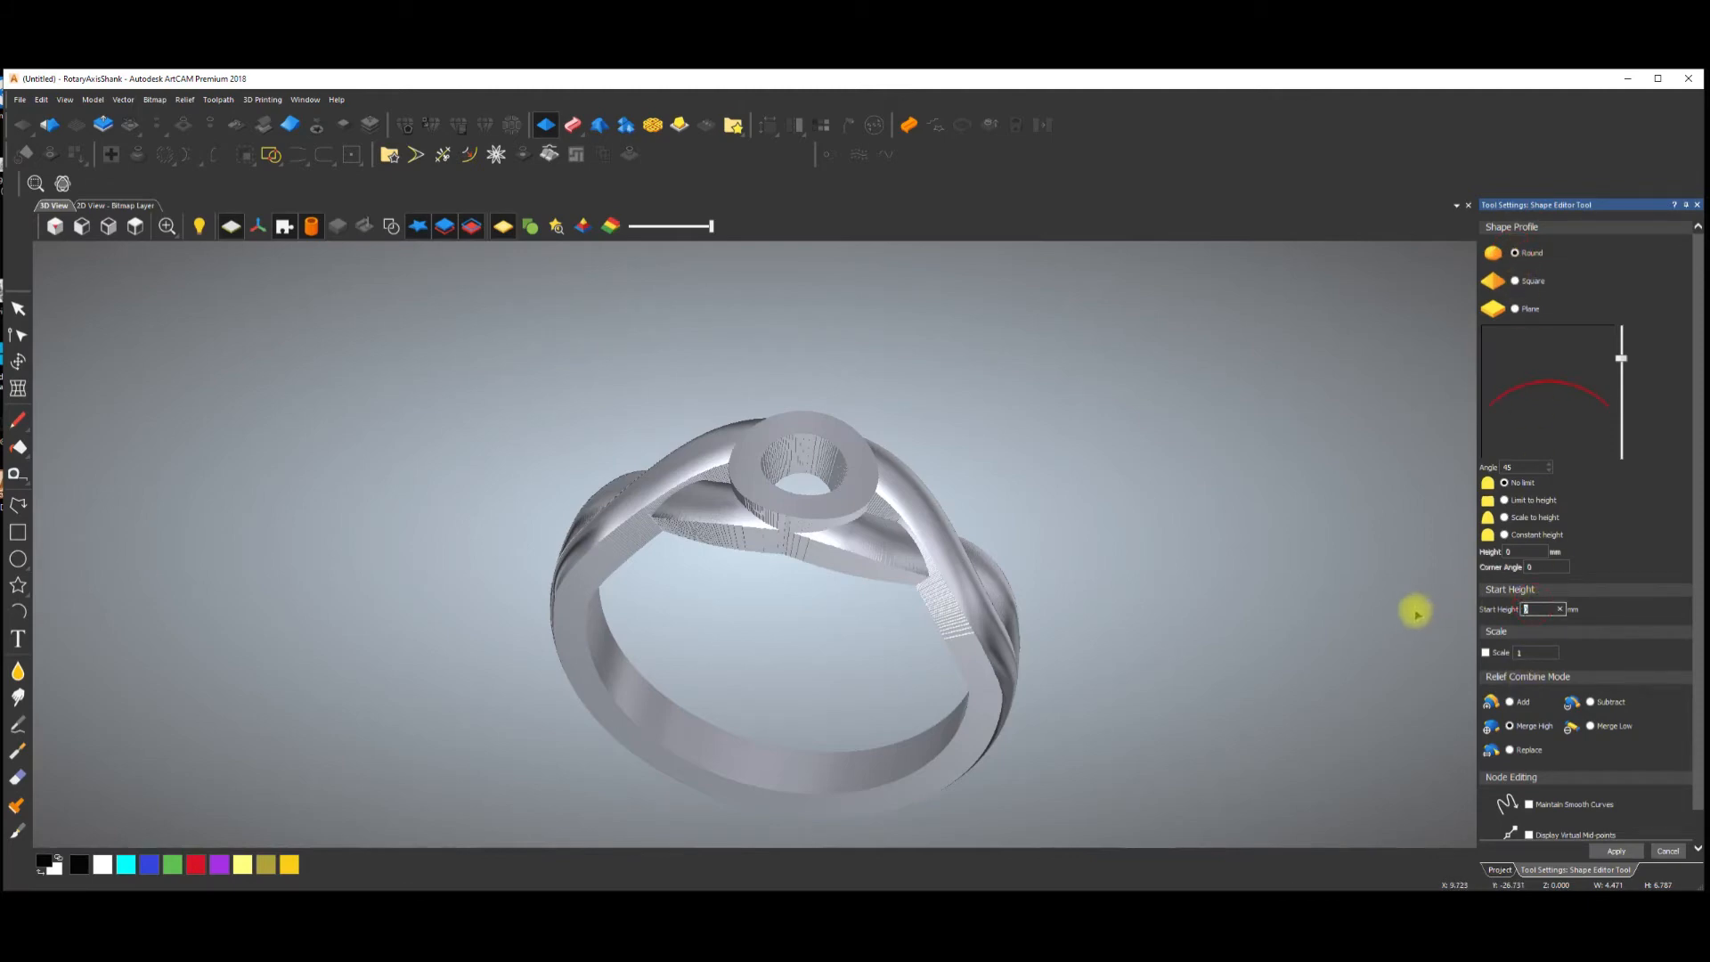
pyautogui.write('3')
pyautogui.scroll(2, 882, 553)
pyautogui.scroll(-1, 883, 553)
pyautogui.press('space')
pyautogui.moveTo(951, 553); pyautogui.dragTo(1024, 360)
# Set the prongs' start height to 4 mm, apply the shape, and inspect the setting in 3D and 2D.
pyautogui.moveTo(1546, 611); pyautogui.dragTo(1416, 614)
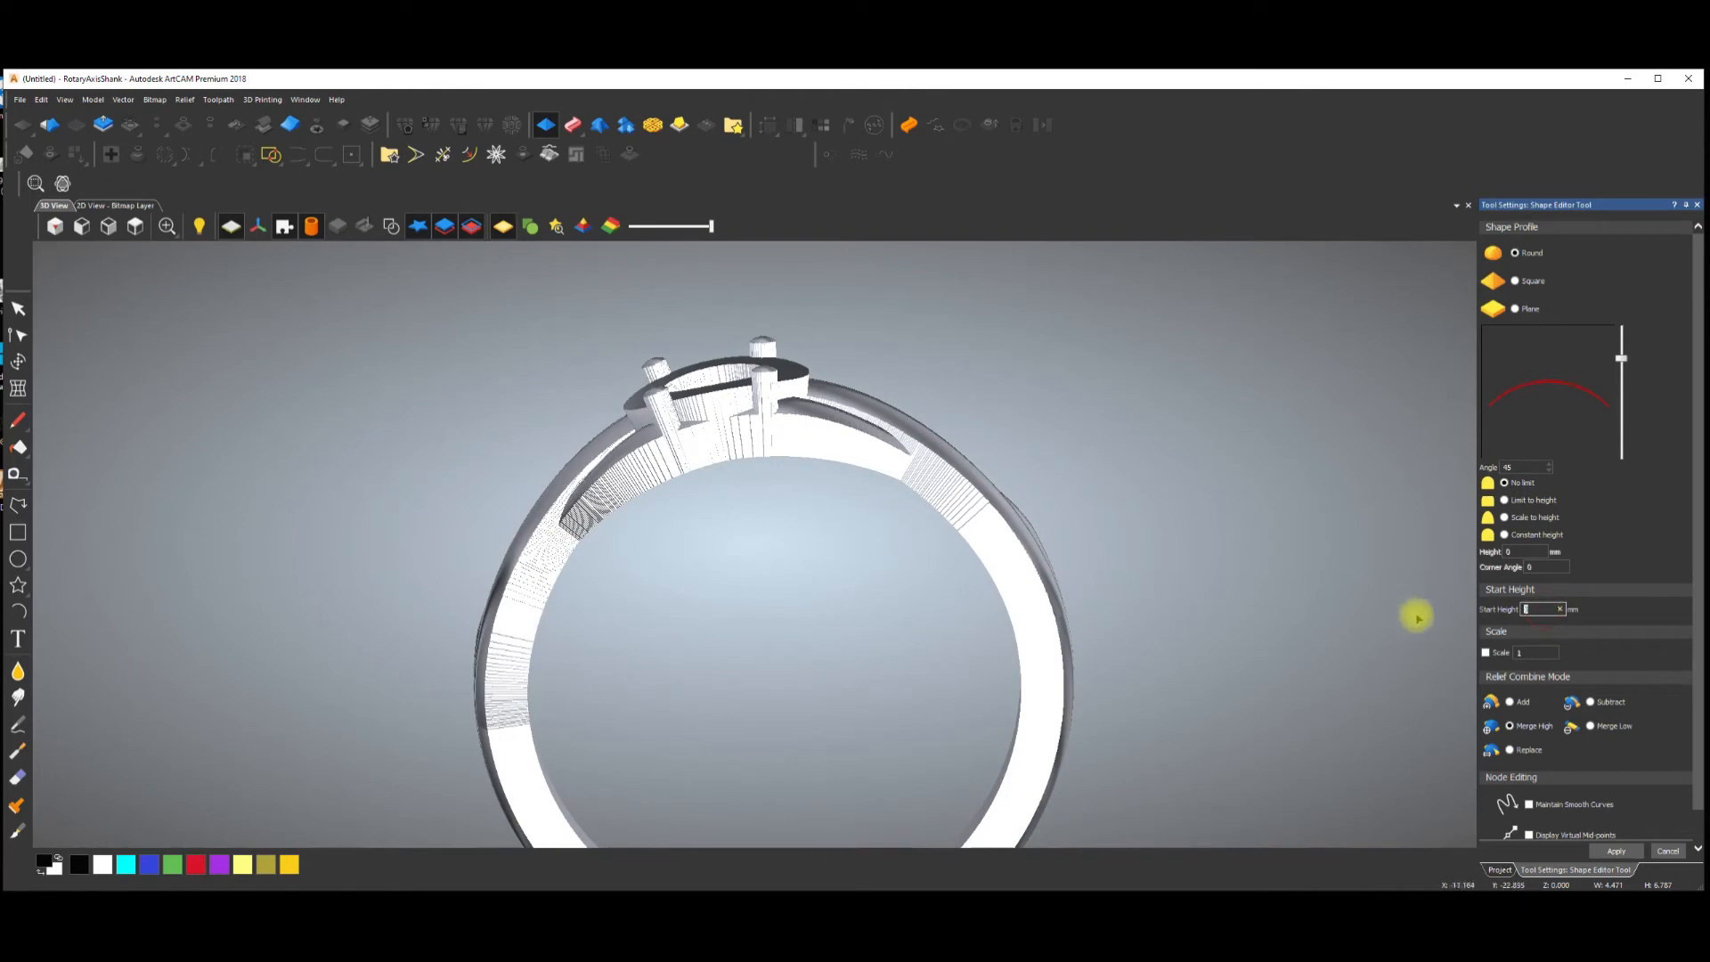
pyautogui.write('4')
pyautogui.press('space')
pyautogui.moveTo(794, 505); pyautogui.dragTo(1053, 603)
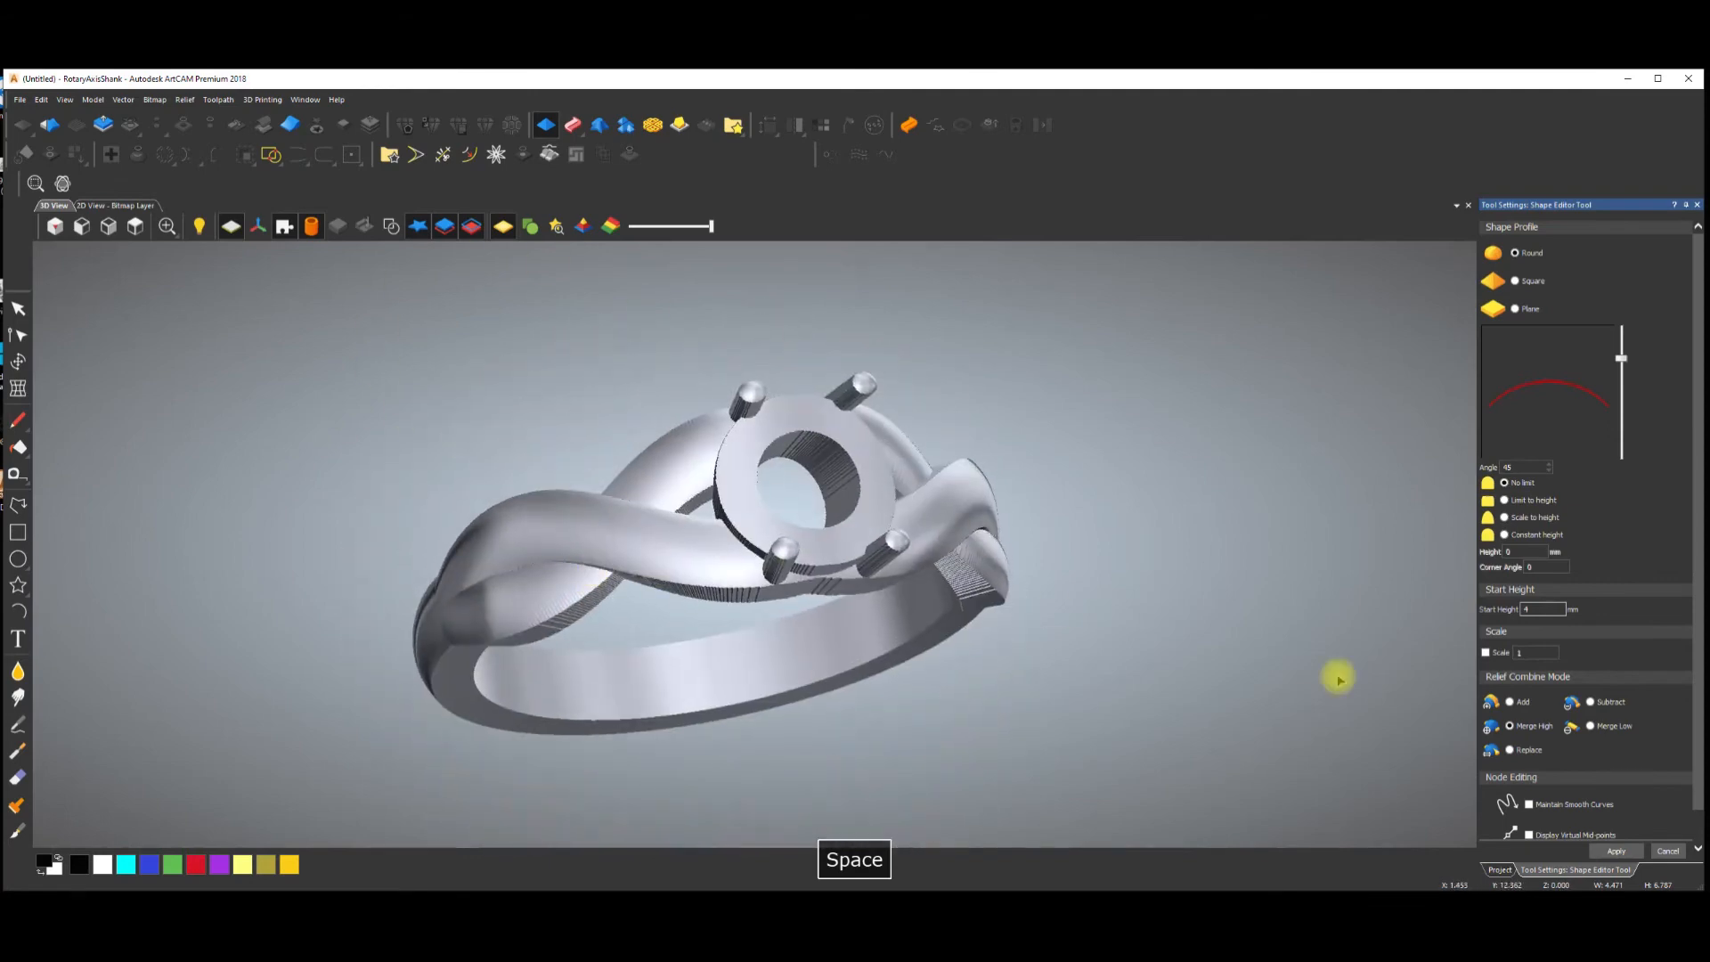
pyautogui.click(1660, 856)
pyautogui.moveTo(889, 579); pyautogui.dragTo(457, 405)
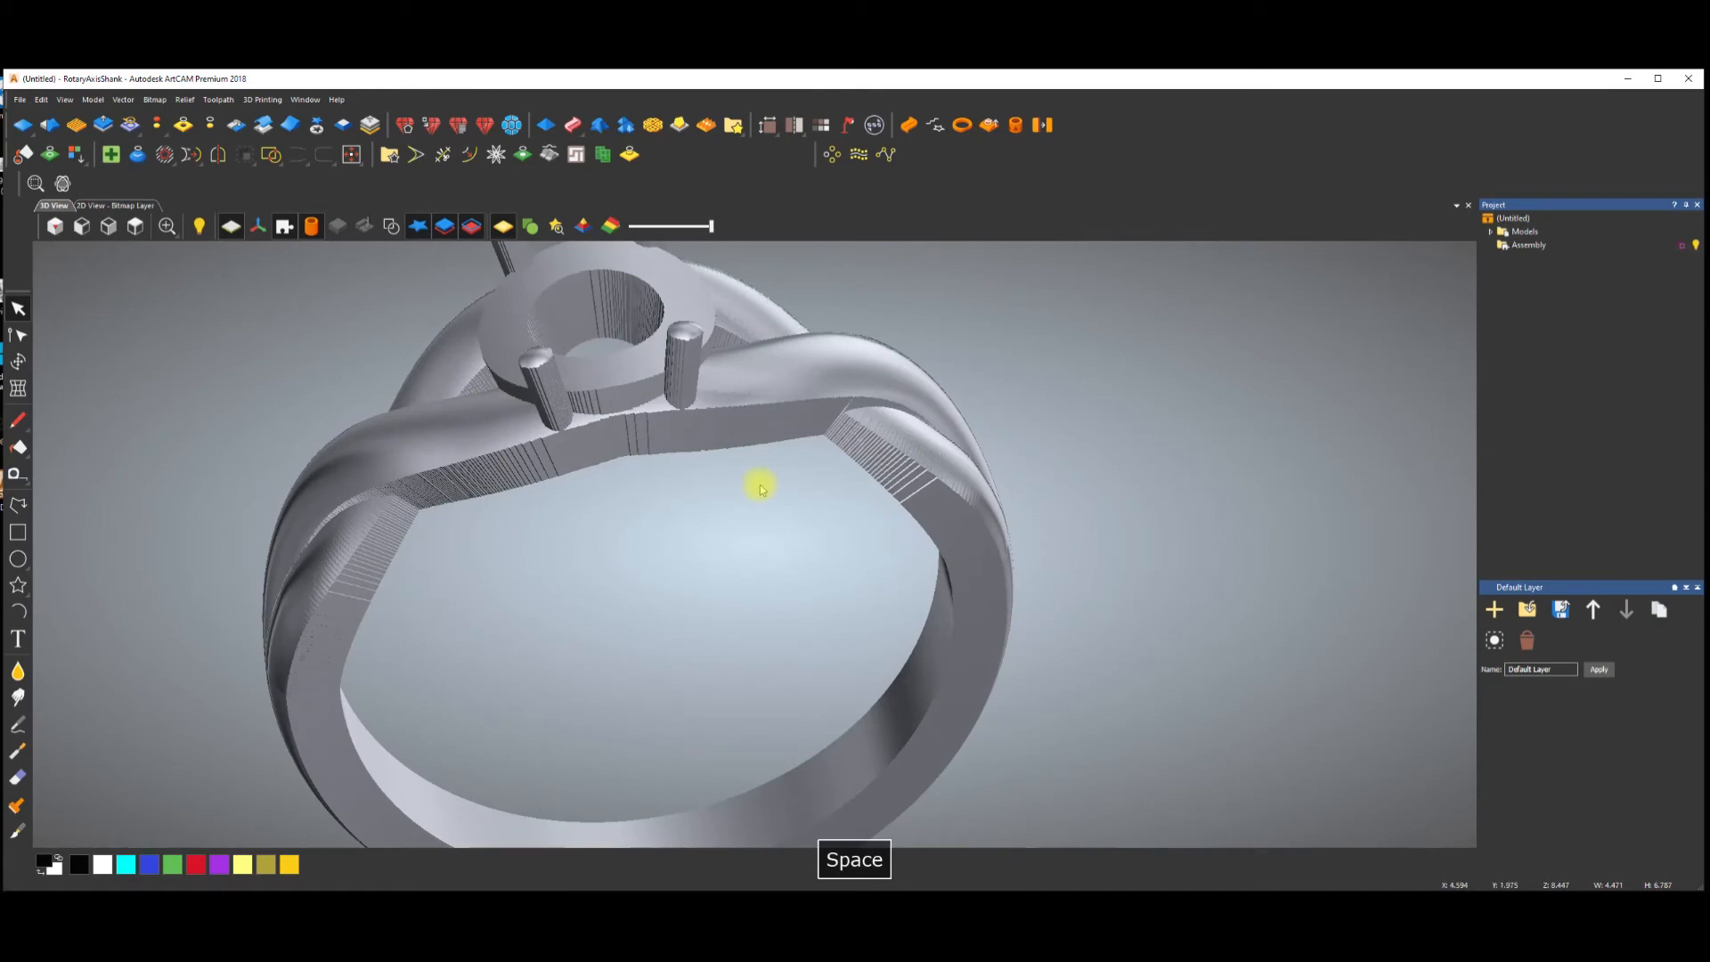
pyautogui.click(116, 204)
pyautogui.scroll(3, 599, 523)
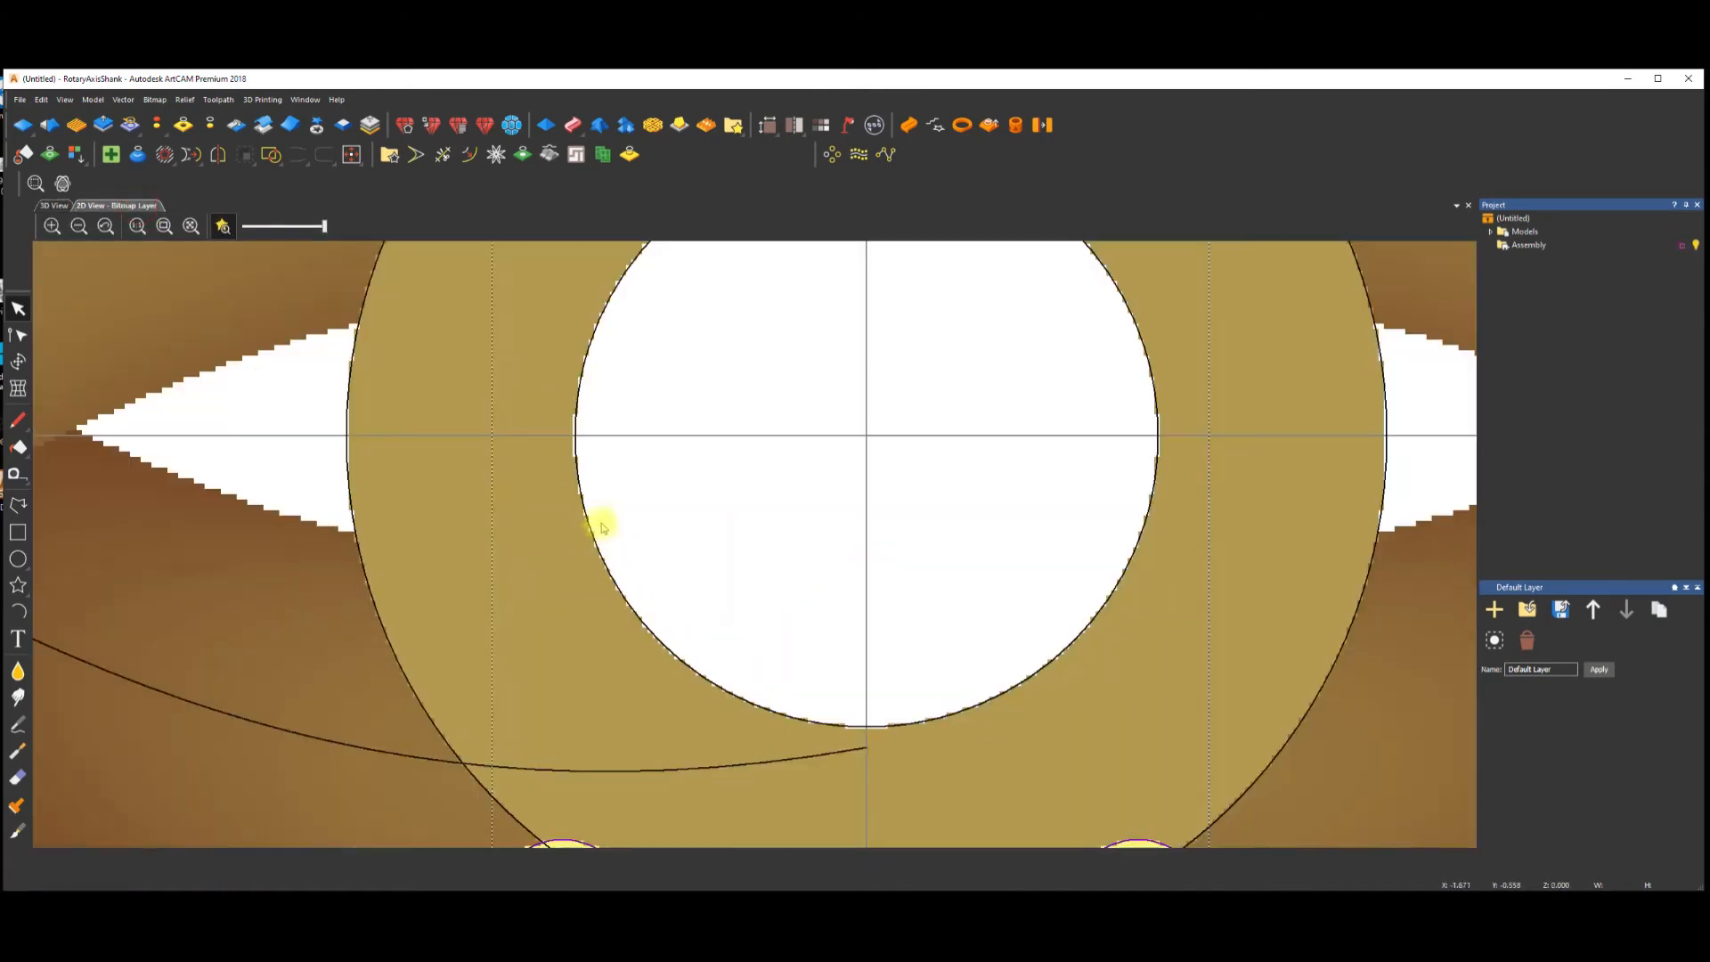
# Draw a 2 mm diameter stone circle on the upper strand just left of the centre disc, centred across the strand.
pyautogui.scroll(-3, 621, 437)
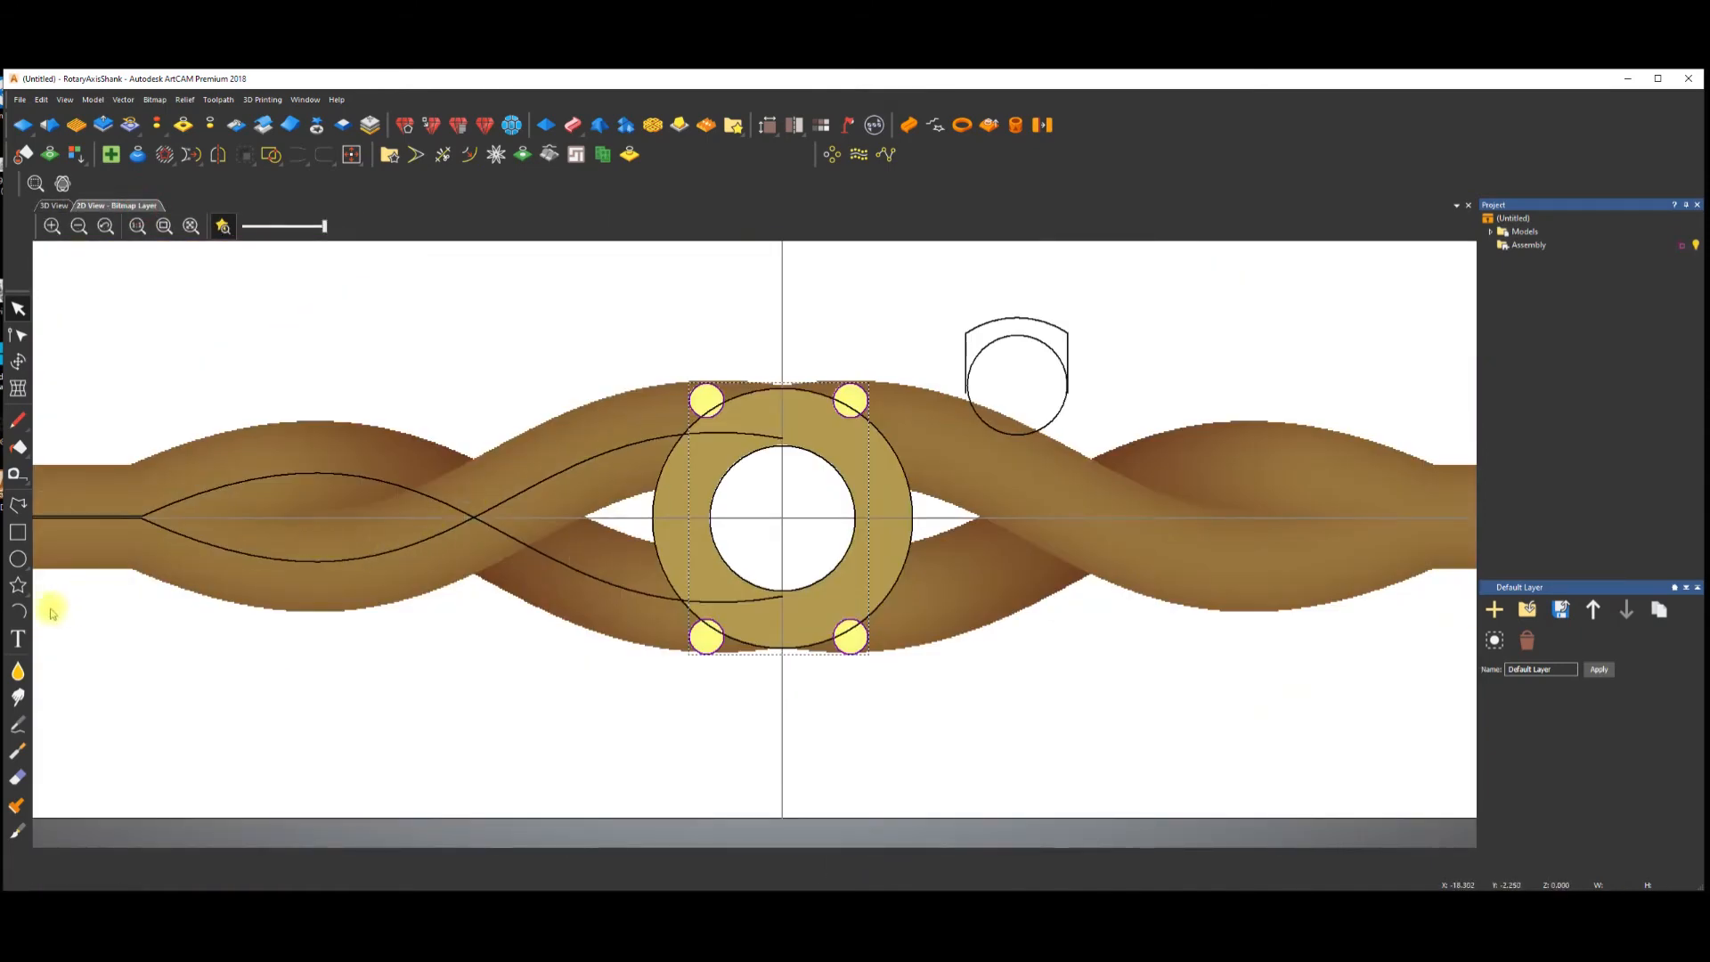
pyautogui.click(18, 559)
pyautogui.scroll(3, 624, 446)
pyautogui.scroll(-3, 694, 485)
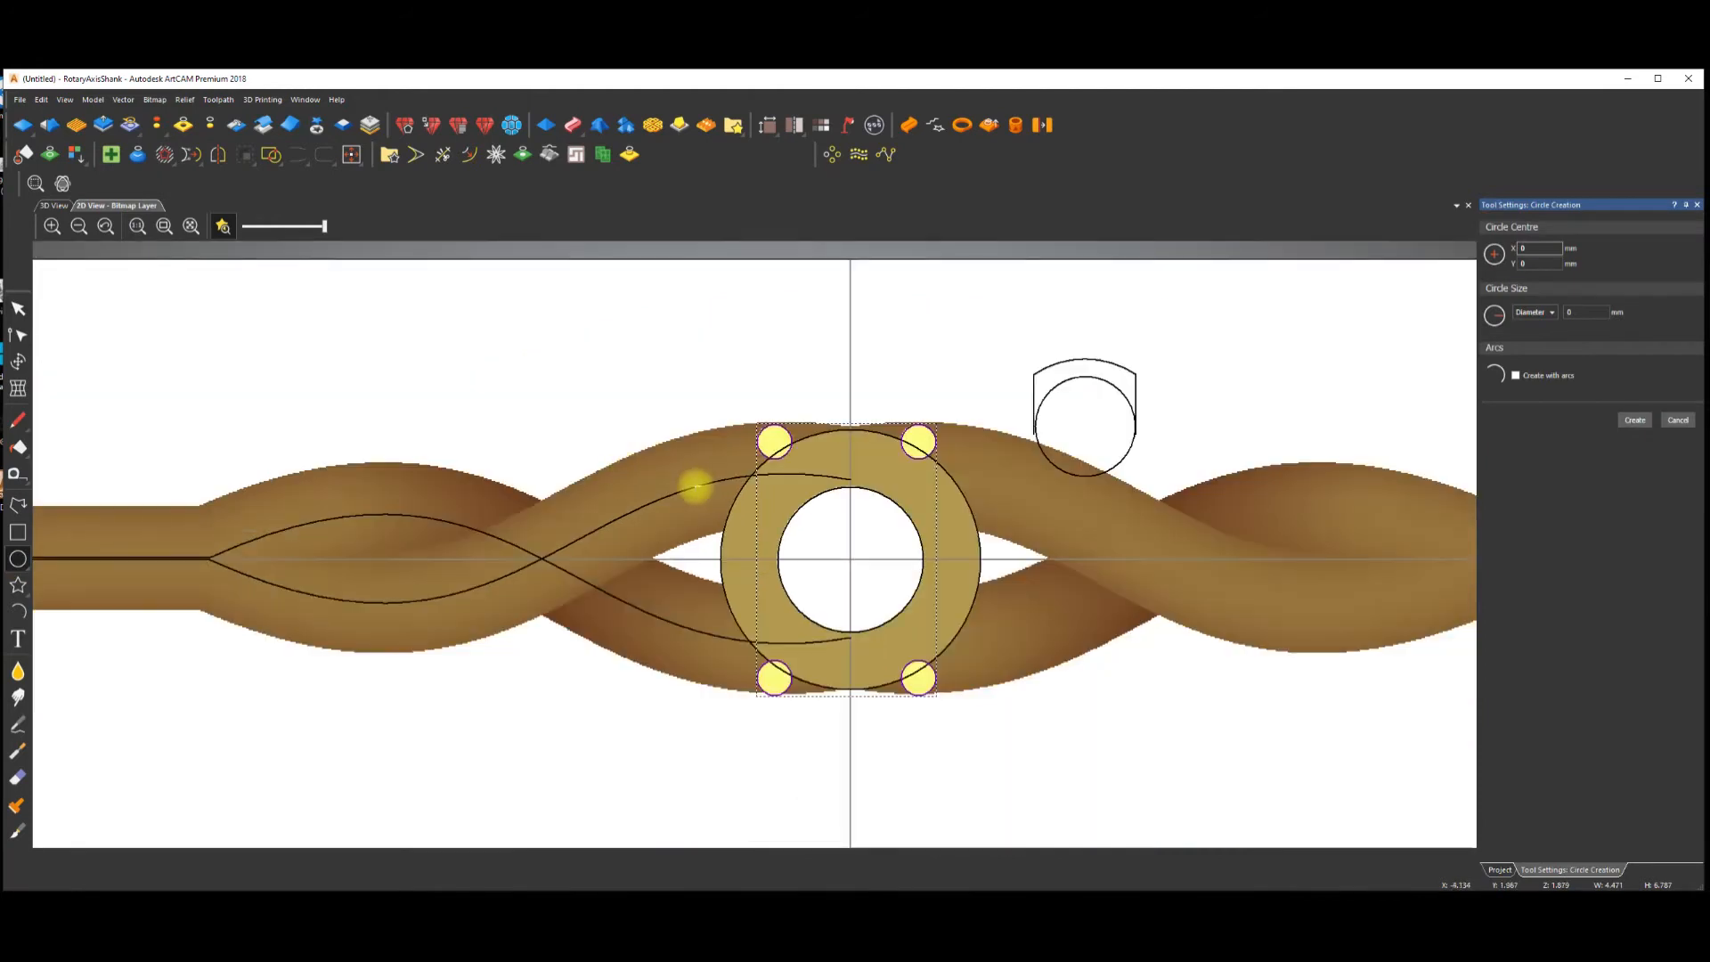
pyautogui.moveTo(708, 512); pyautogui.dragTo(709, 516)
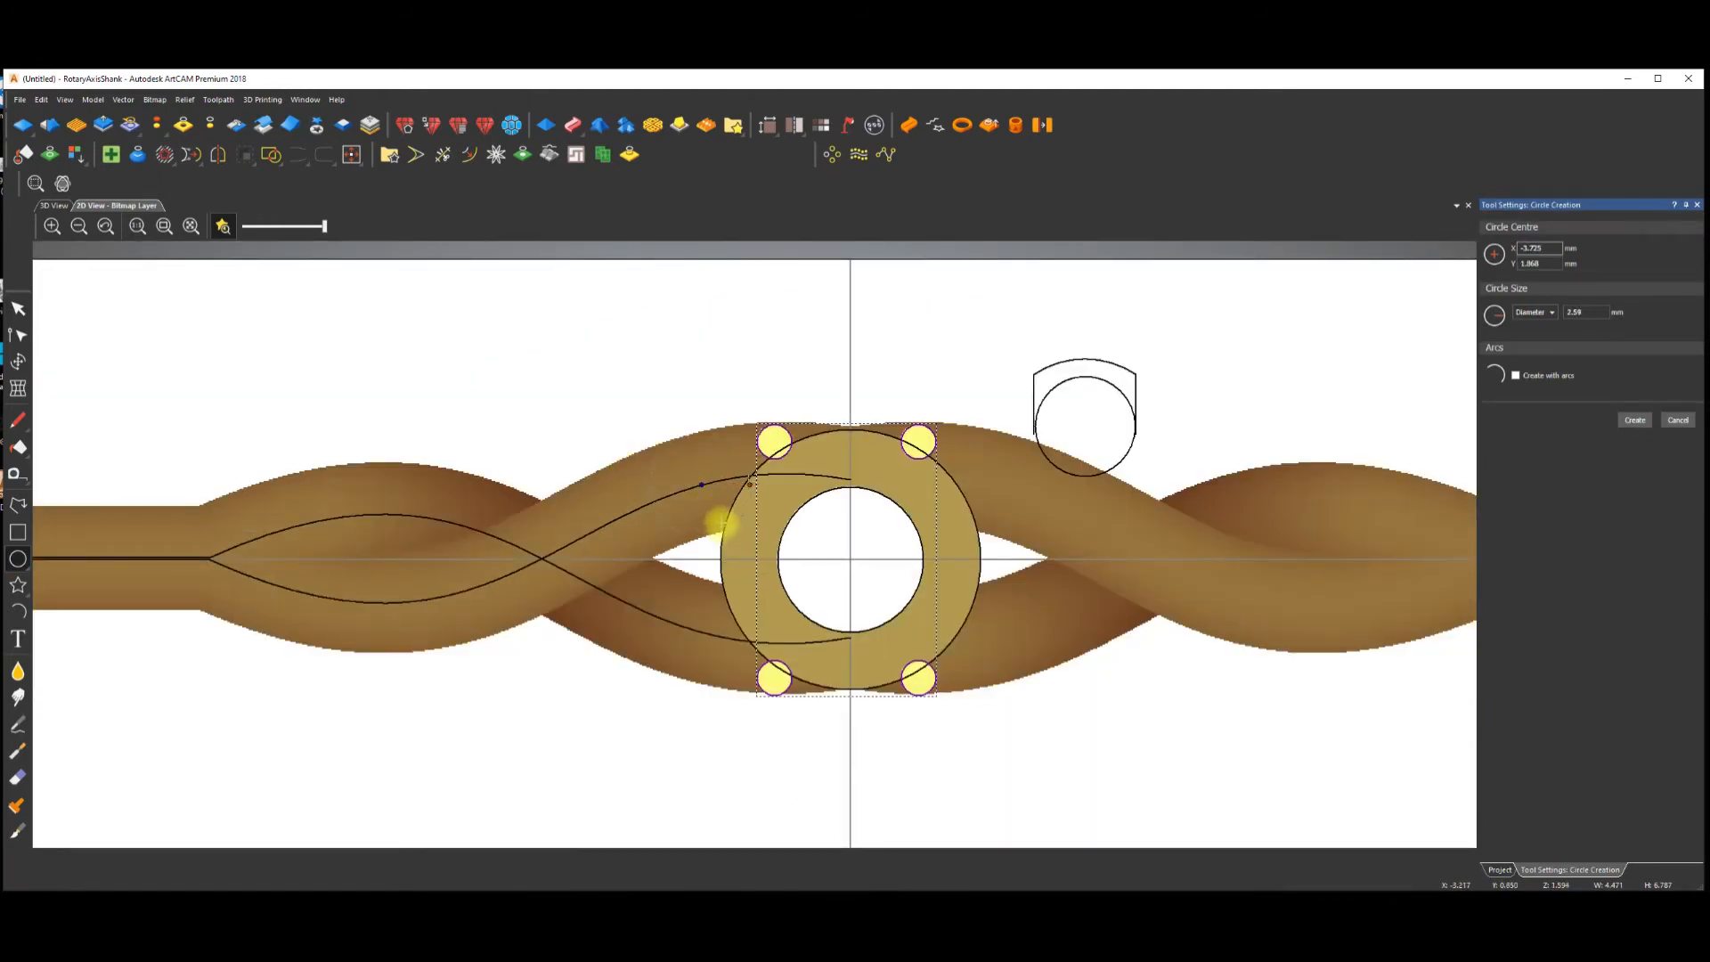
pyautogui.doubleClick(1593, 311)
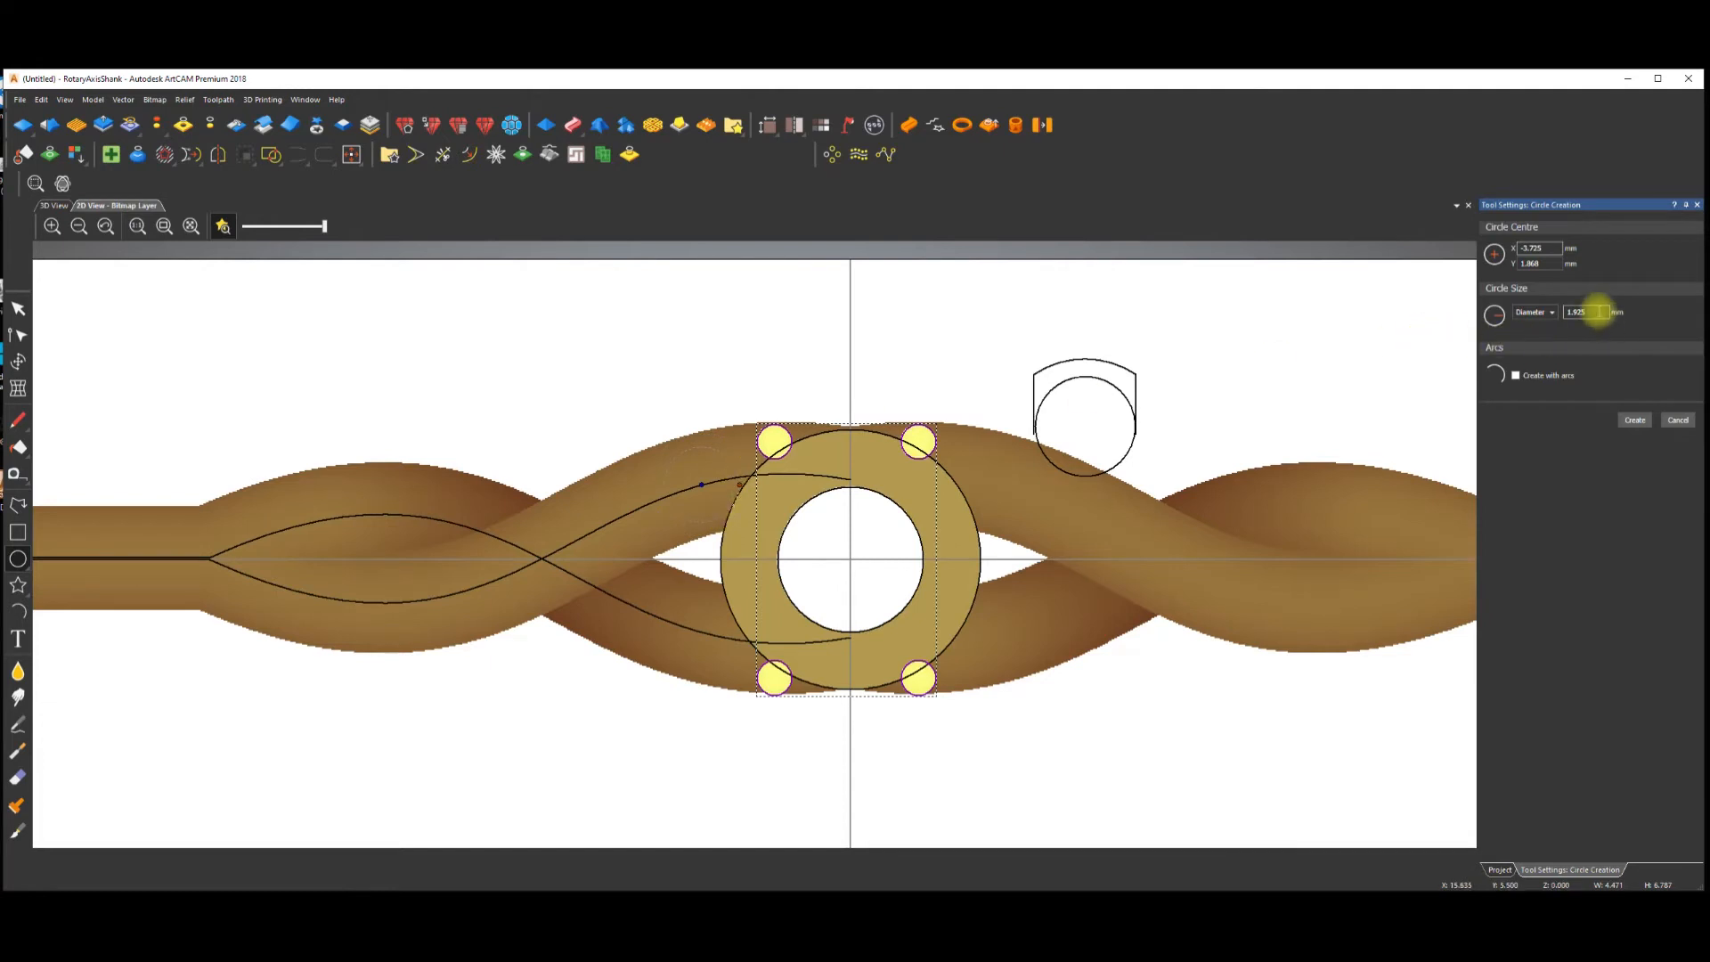
pyautogui.click(1635, 419)
pyautogui.moveTo(731, 459); pyautogui.dragTo(719, 462)
pyautogui.click(708, 383)
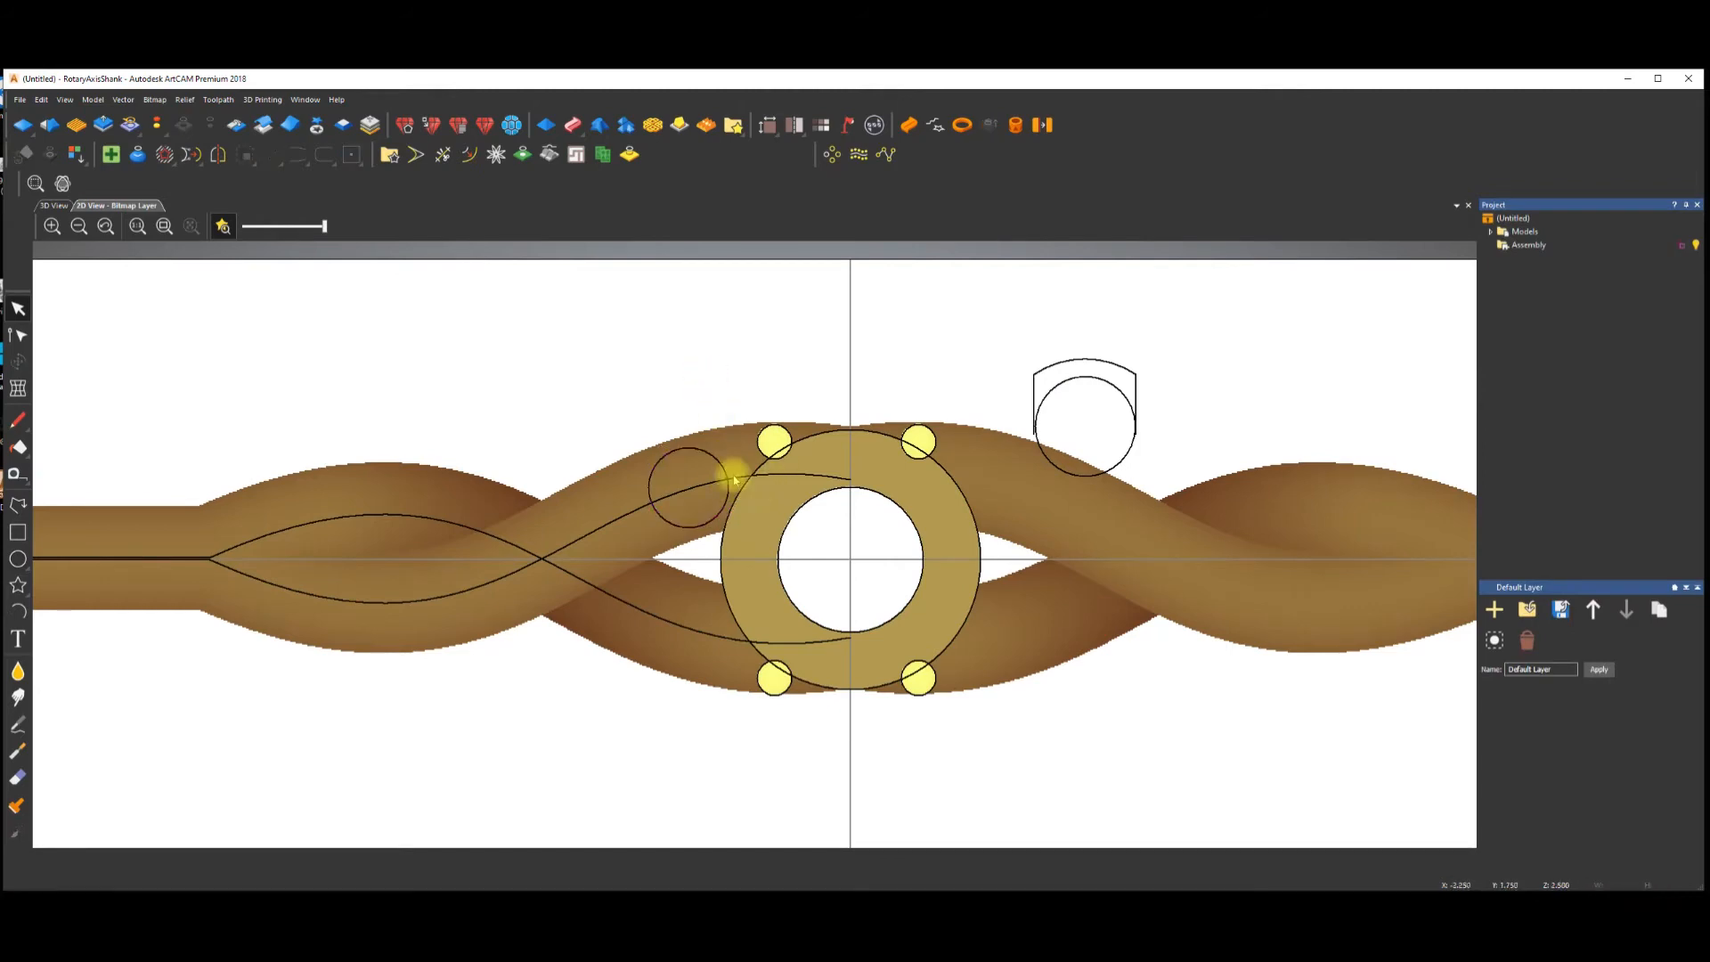
# Copy the 2 mm circle down along the overlying left strand to make a row of four evenly spaced circles.
pyautogui.keyDown('ctrl'); pyautogui.click(728, 469); pyautogui.keyUp('ctrl')
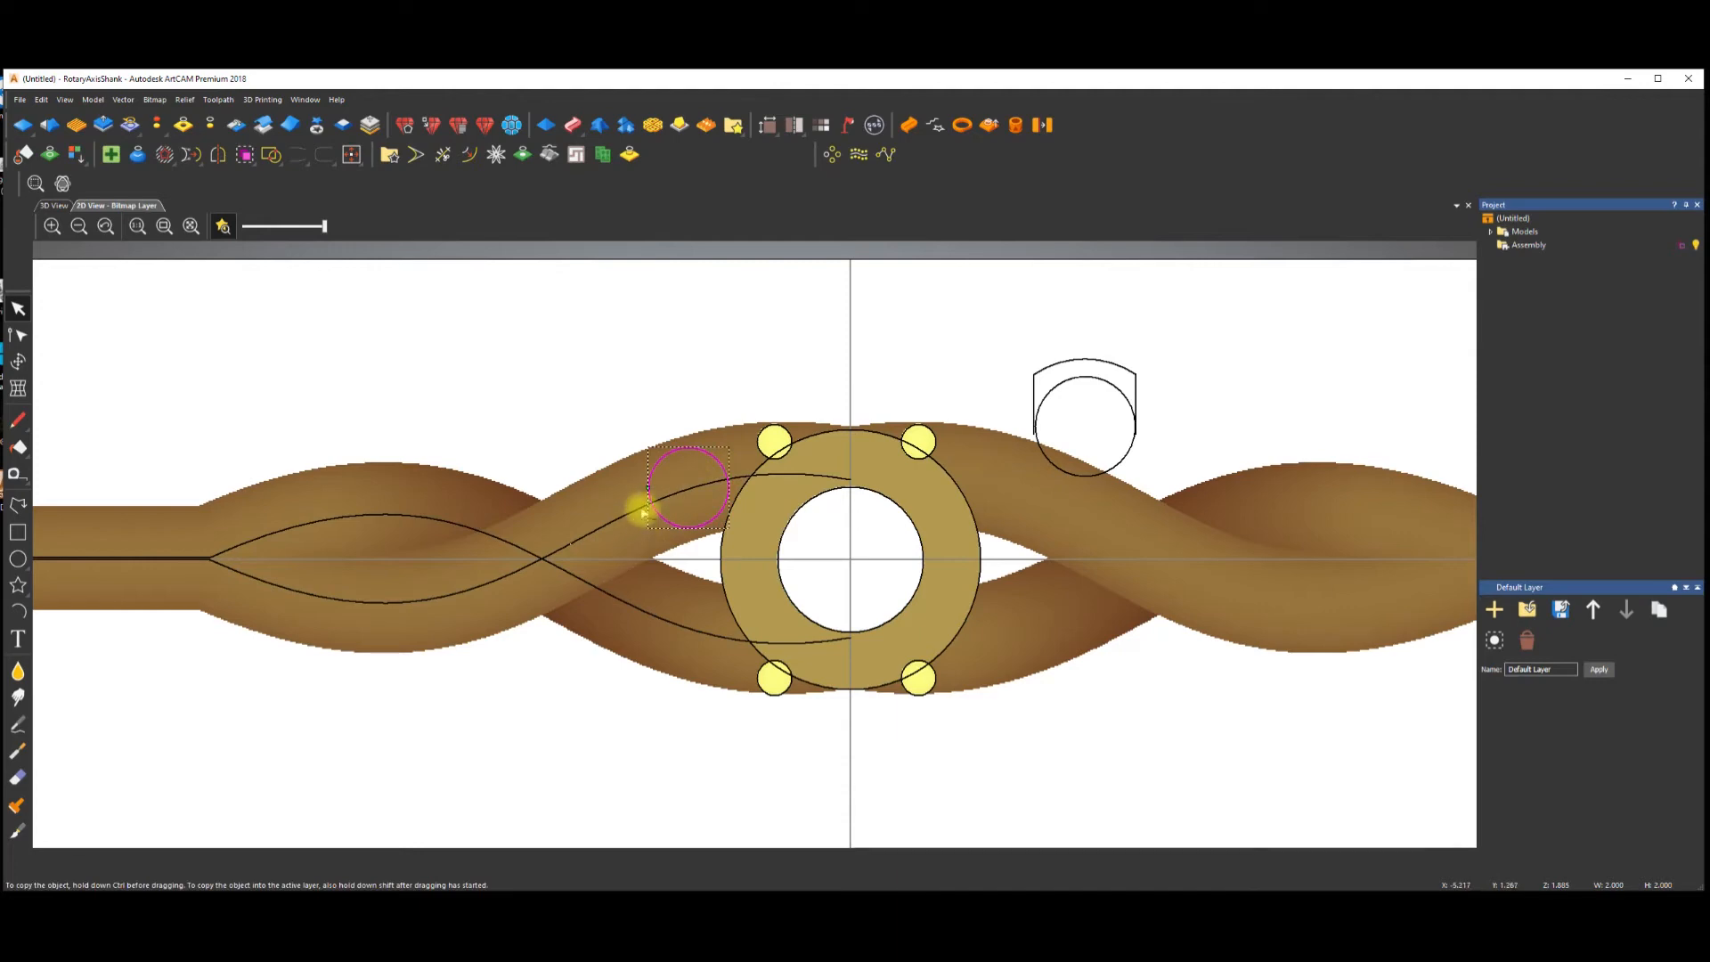
pyautogui.keyDown('ctrl'); pyautogui.moveTo(645, 501); pyautogui.dragTo(480, 581); pyautogui.keyUp('ctrl')
pyautogui.click(469, 469)
pyautogui.scroll(-4, 698, 488)
pyautogui.moveTo(629, 496); pyautogui.dragTo(780, 599)
pyautogui.scroll(5, 716, 545)
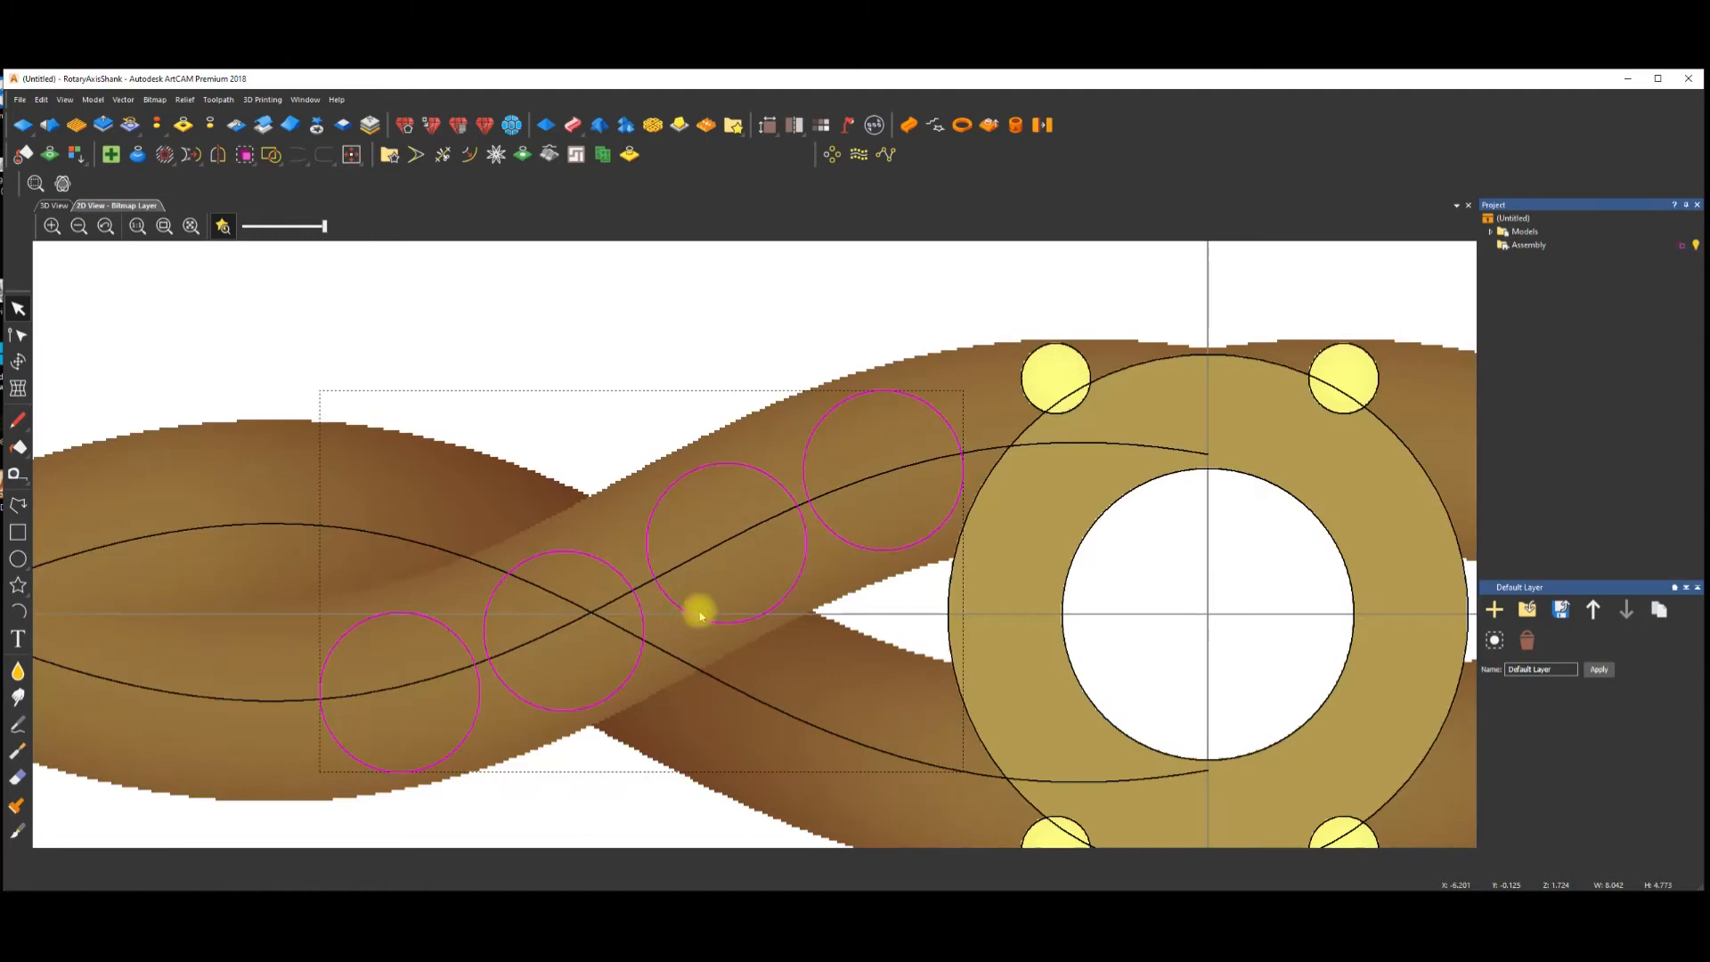
# Group the four 2 mm circles and mirror a copy about the vertical centre line onto the right strand.
pyautogui.rightClick(683, 330)
pyautogui.click(683, 341)
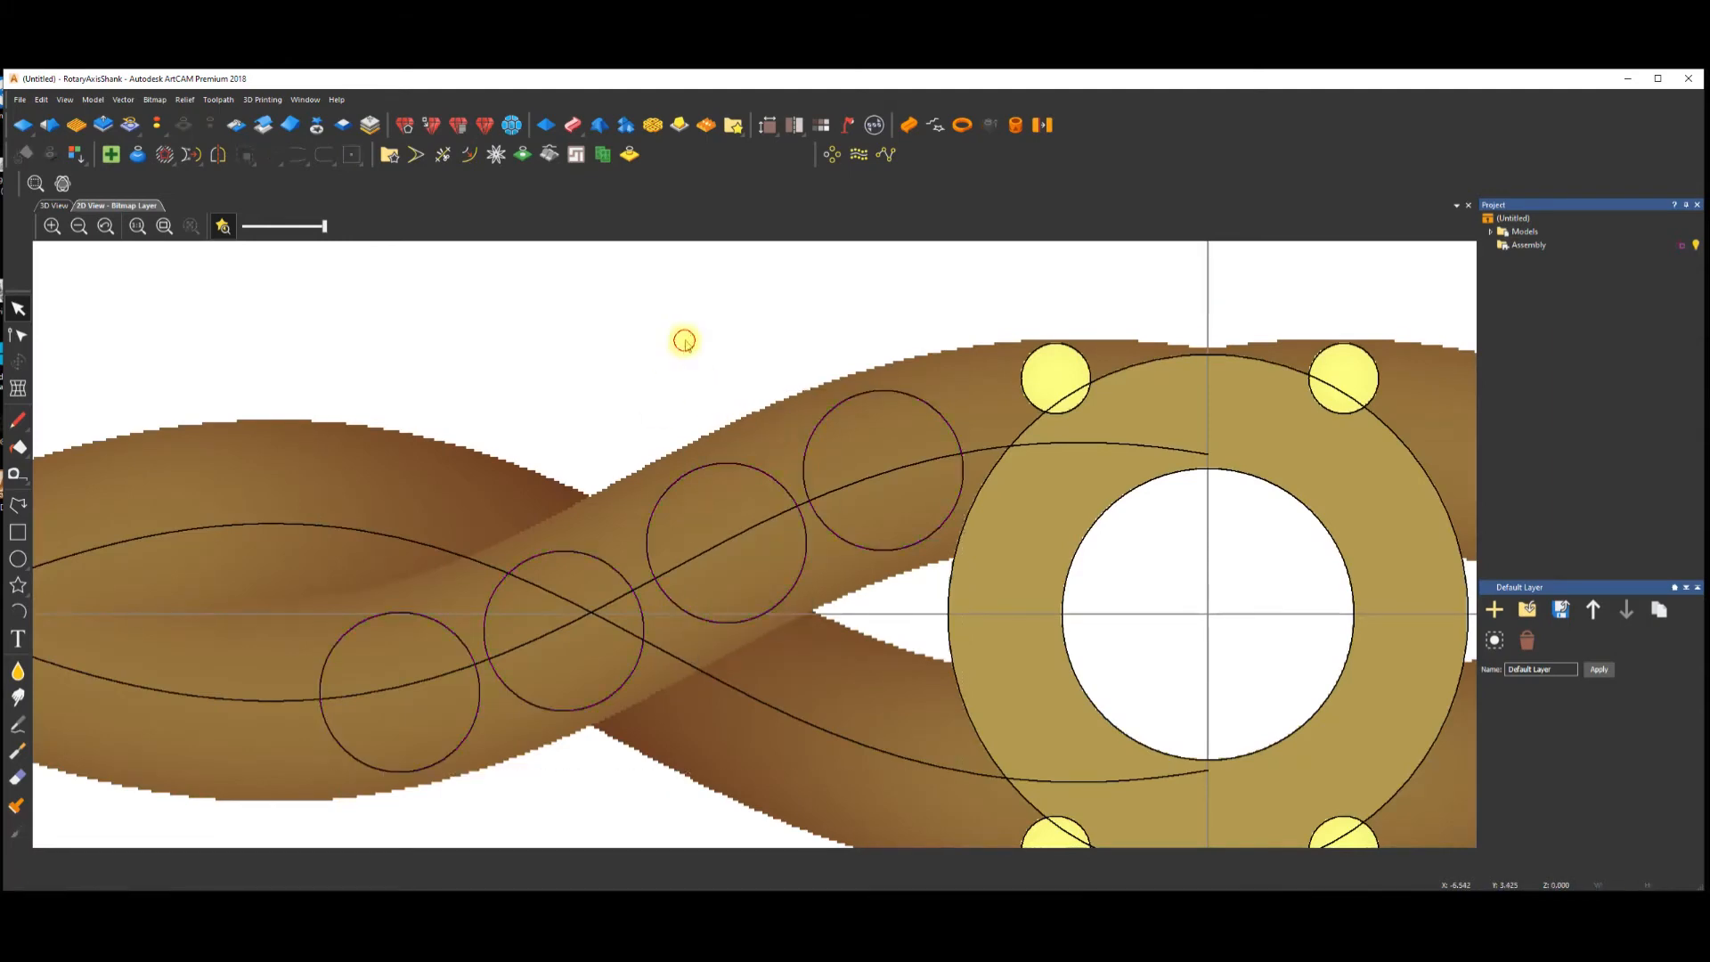
pyautogui.scroll(-5, 908, 463)
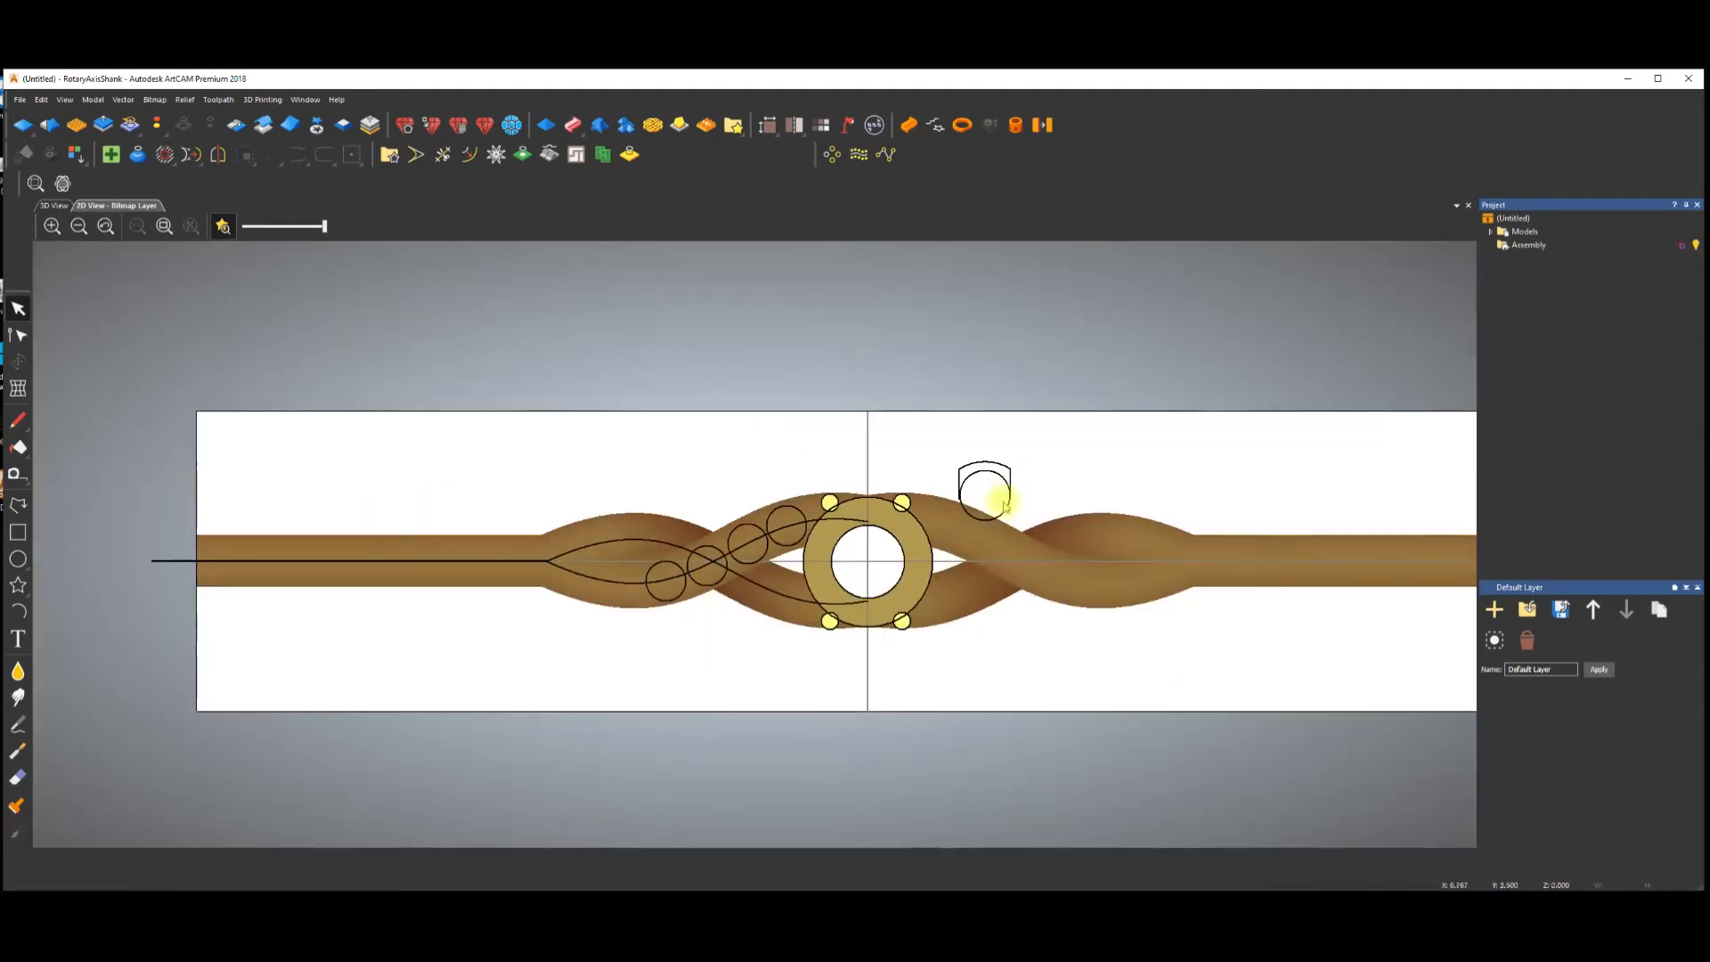
pyautogui.click(868, 465)
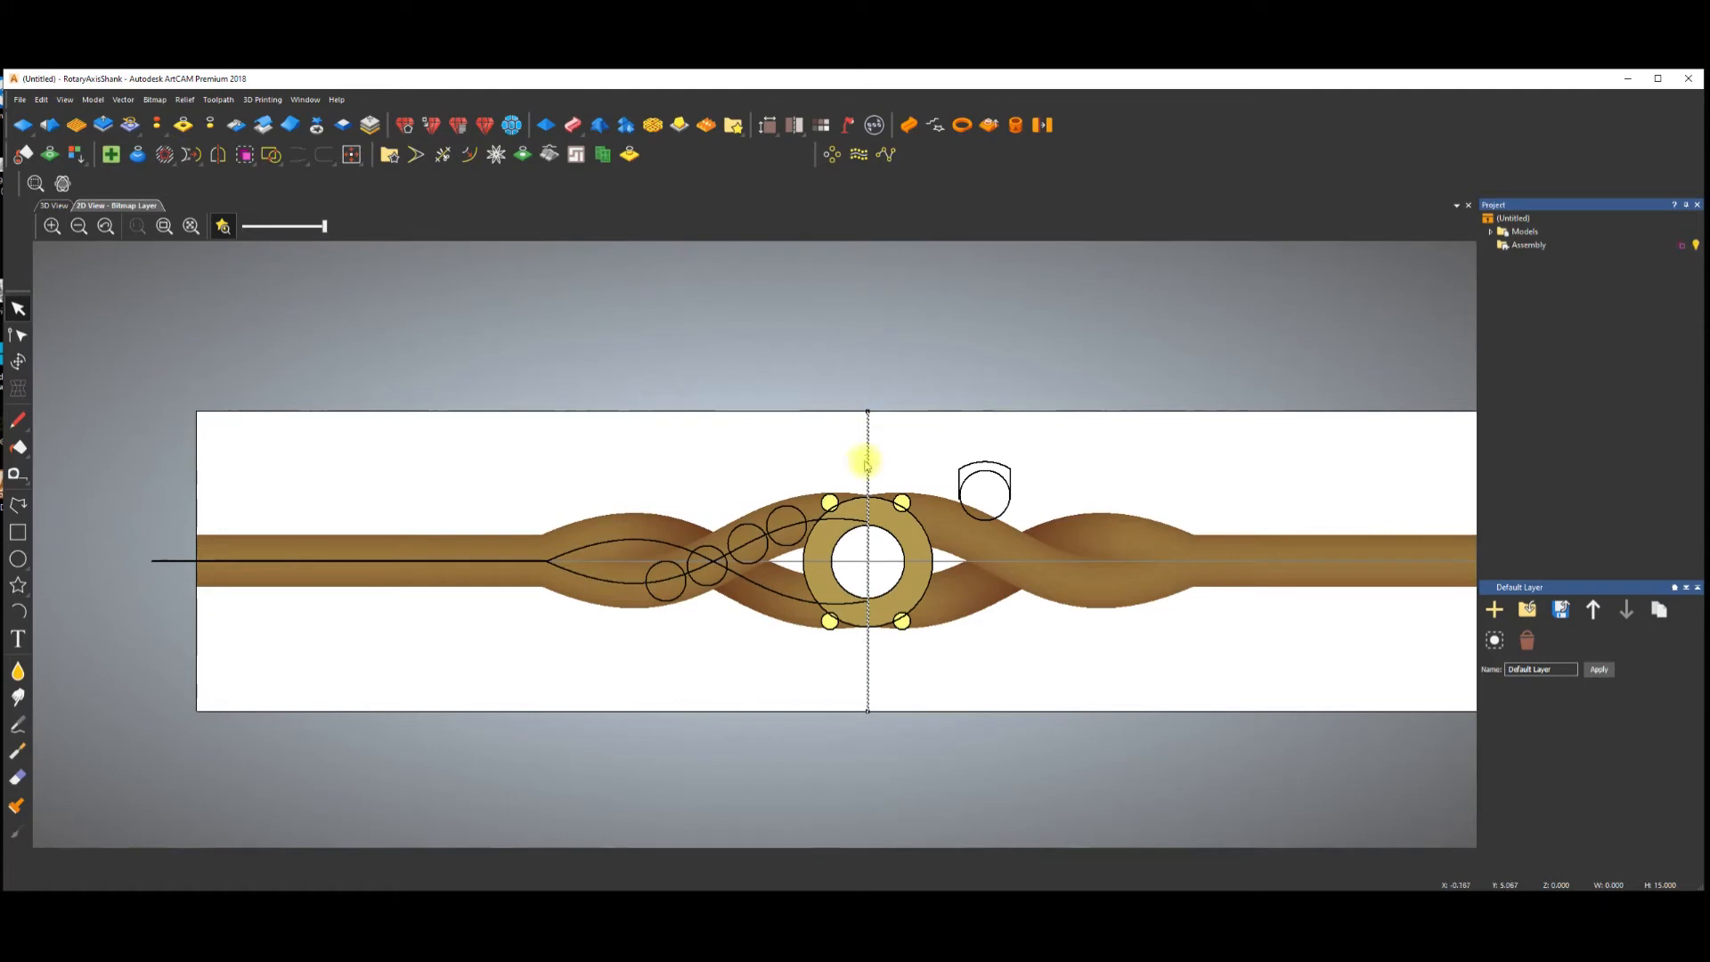
pyautogui.keyDown('shift'); pyautogui.click(781, 508); pyautogui.keyUp('shift')
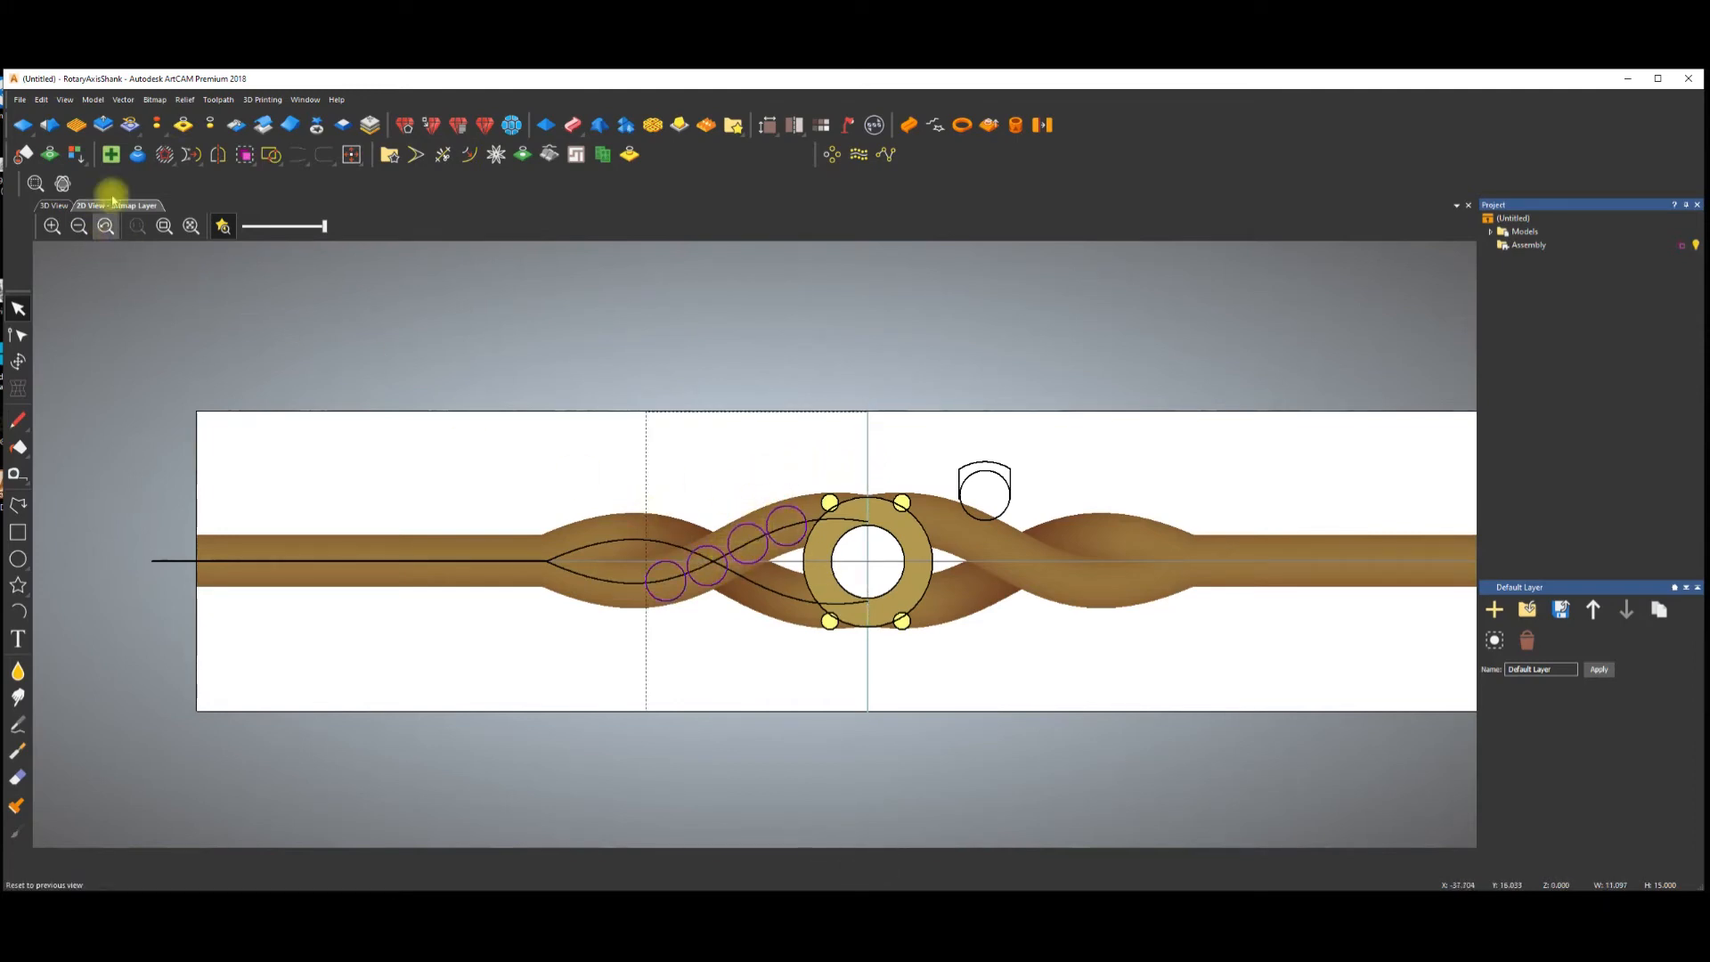
pyautogui.click(218, 154)
pyautogui.click(1120, 319)
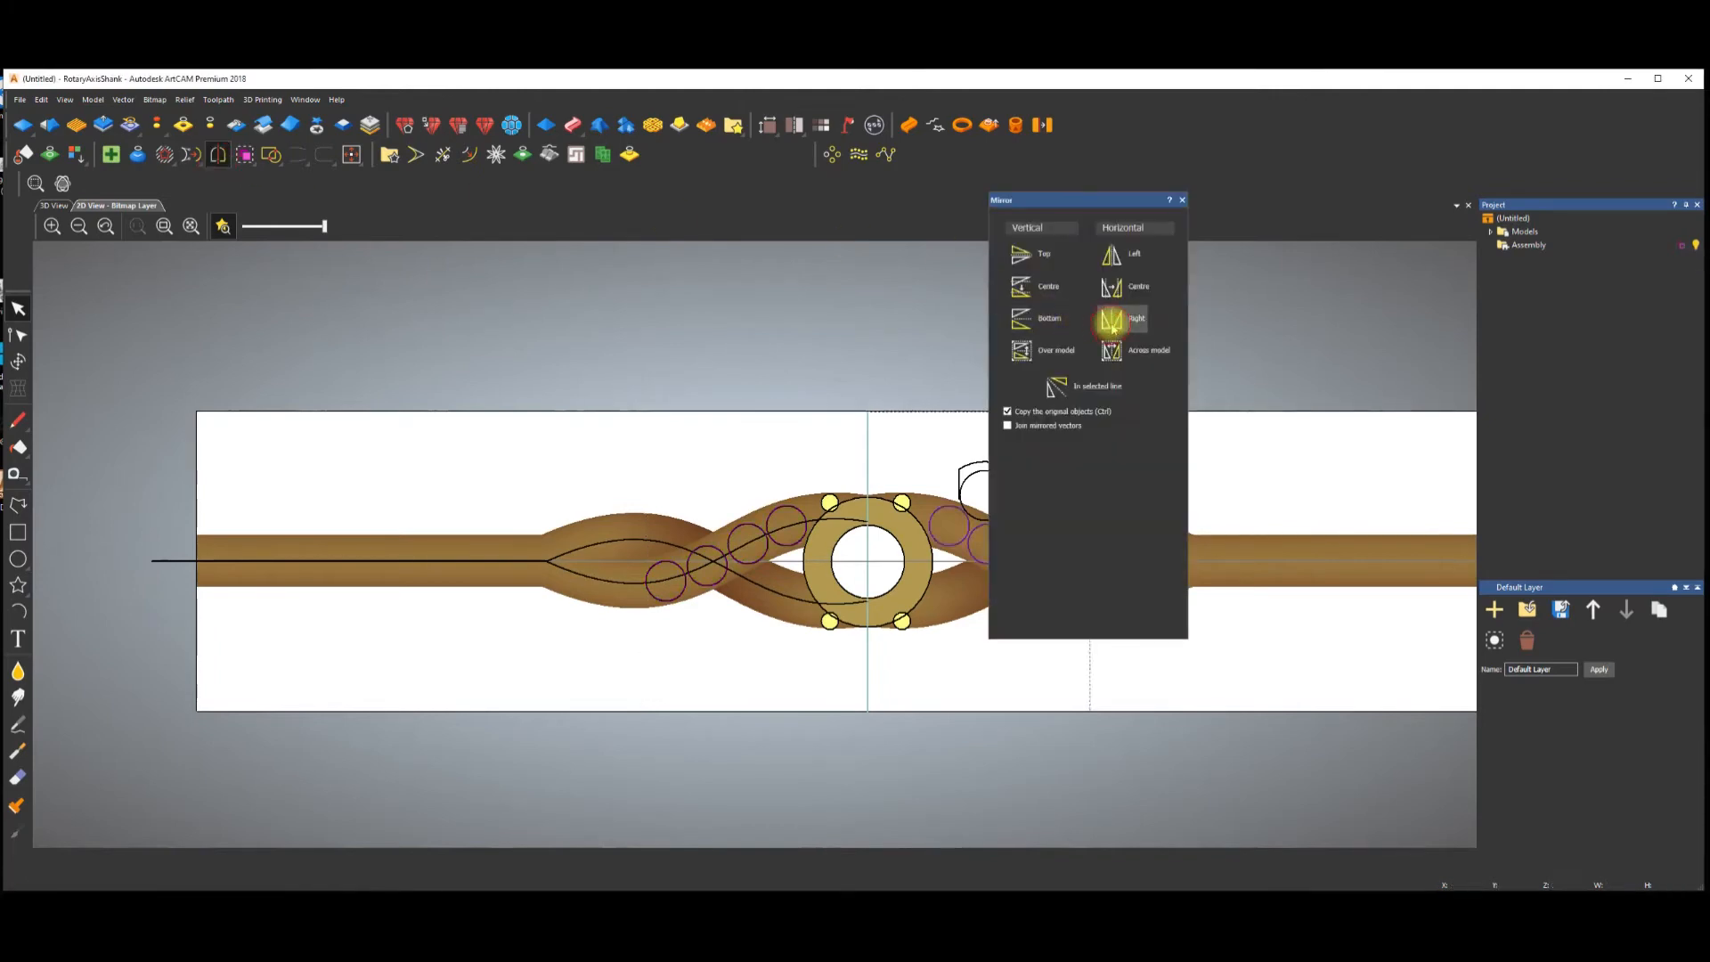
pyautogui.click(1181, 201)
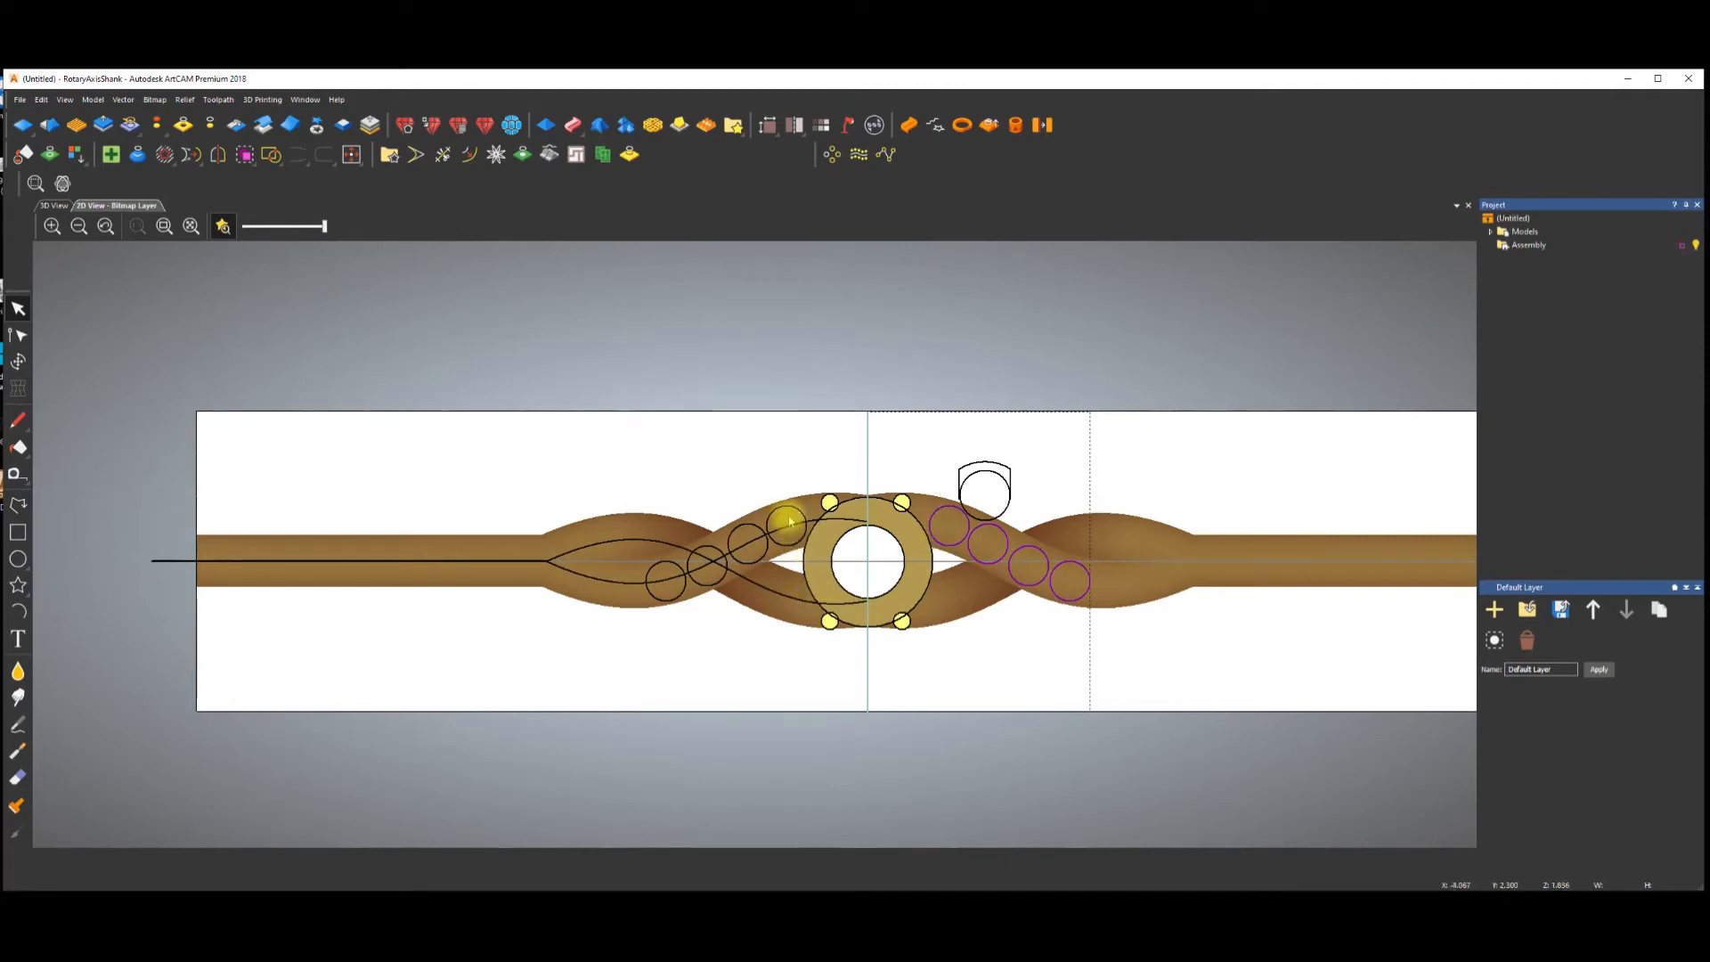
# Draw a 1.5 mm diameter circle on the lower left strand between the strand crossing and the centre disc.
pyautogui.click(18, 558)
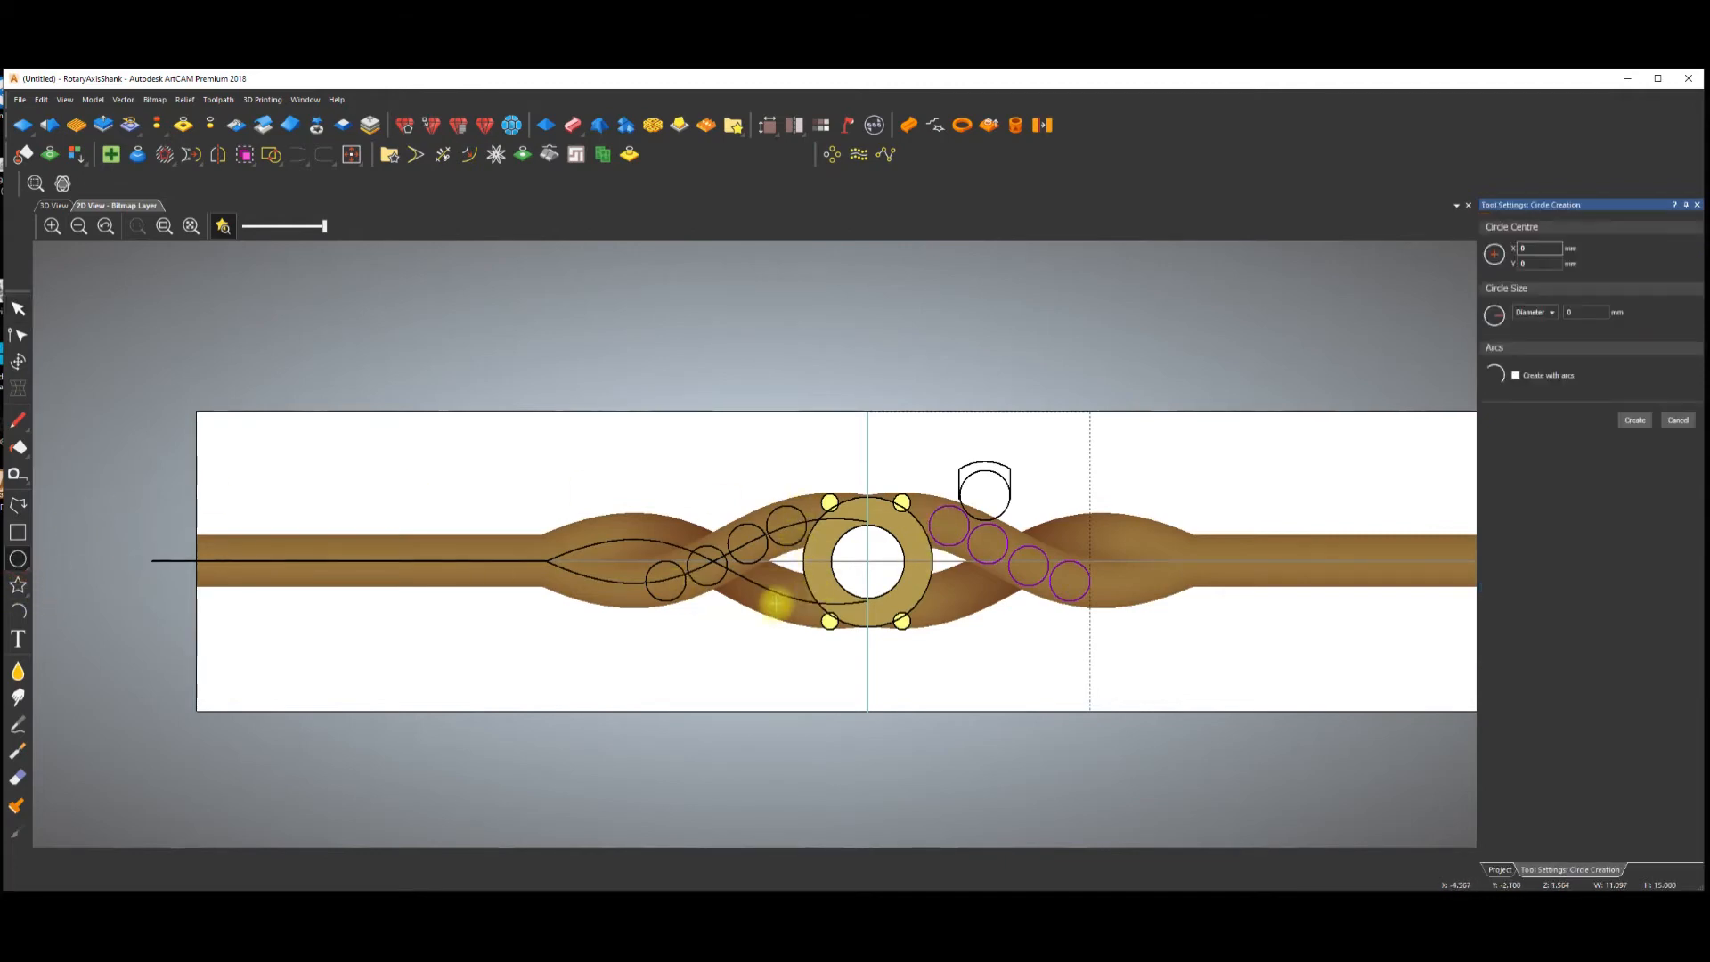
pyautogui.scroll(2, 774, 603)
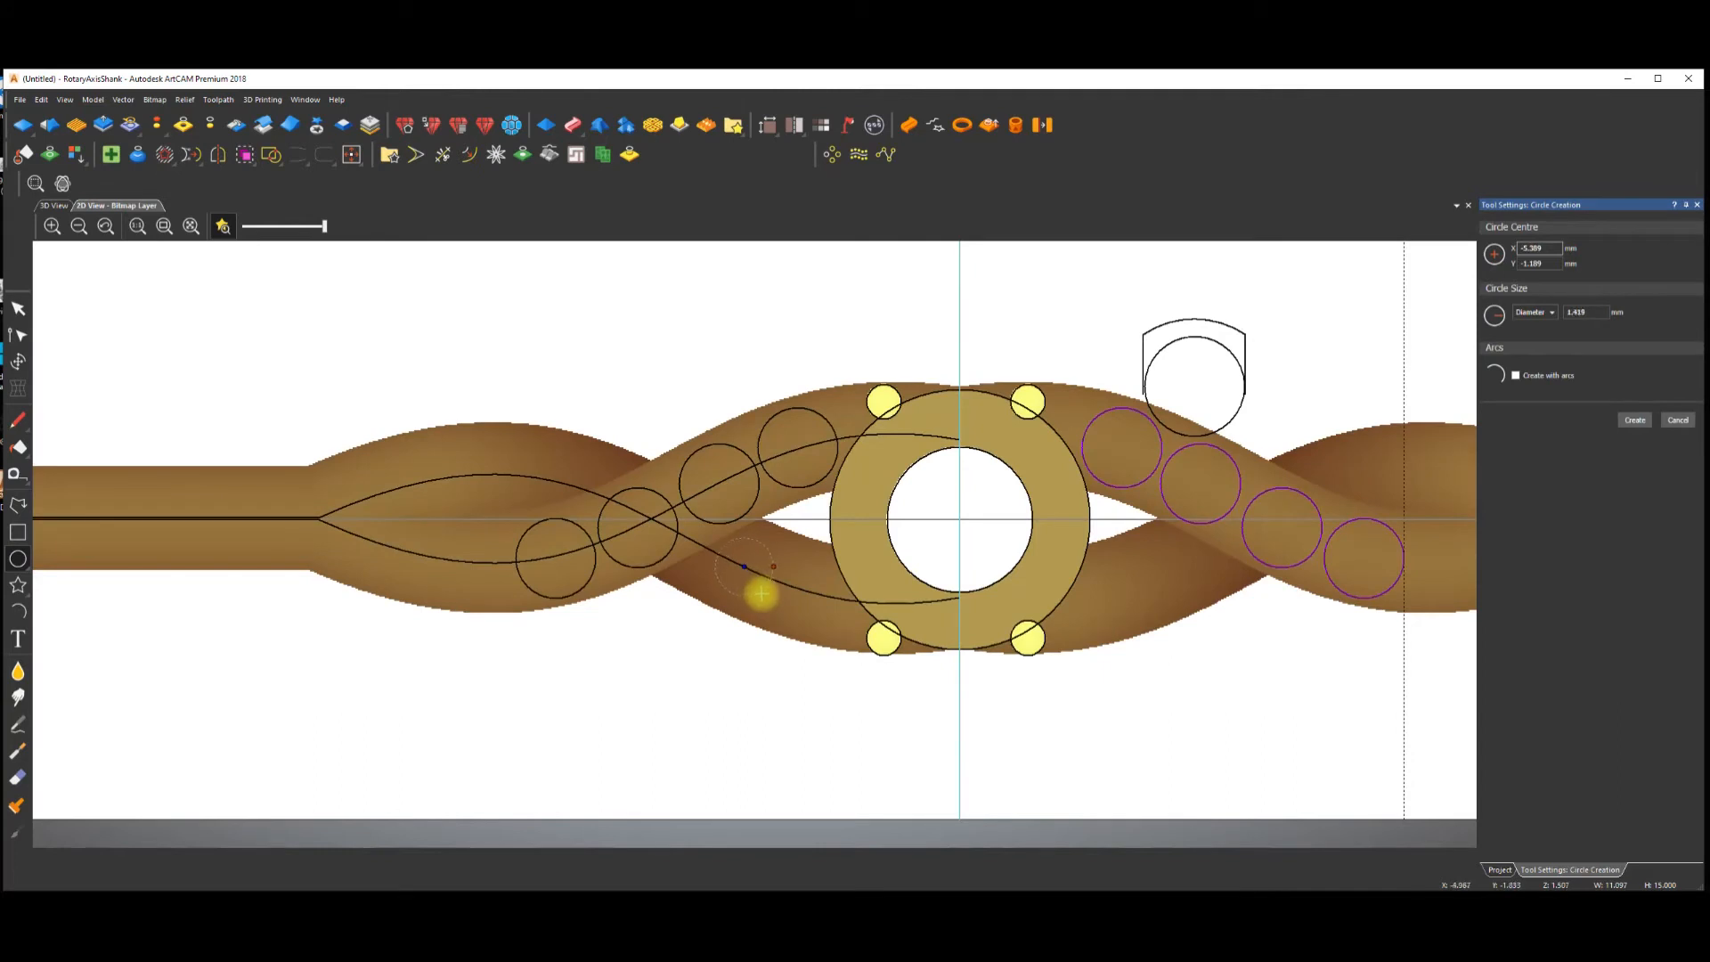
pyautogui.doubleClick(1585, 312)
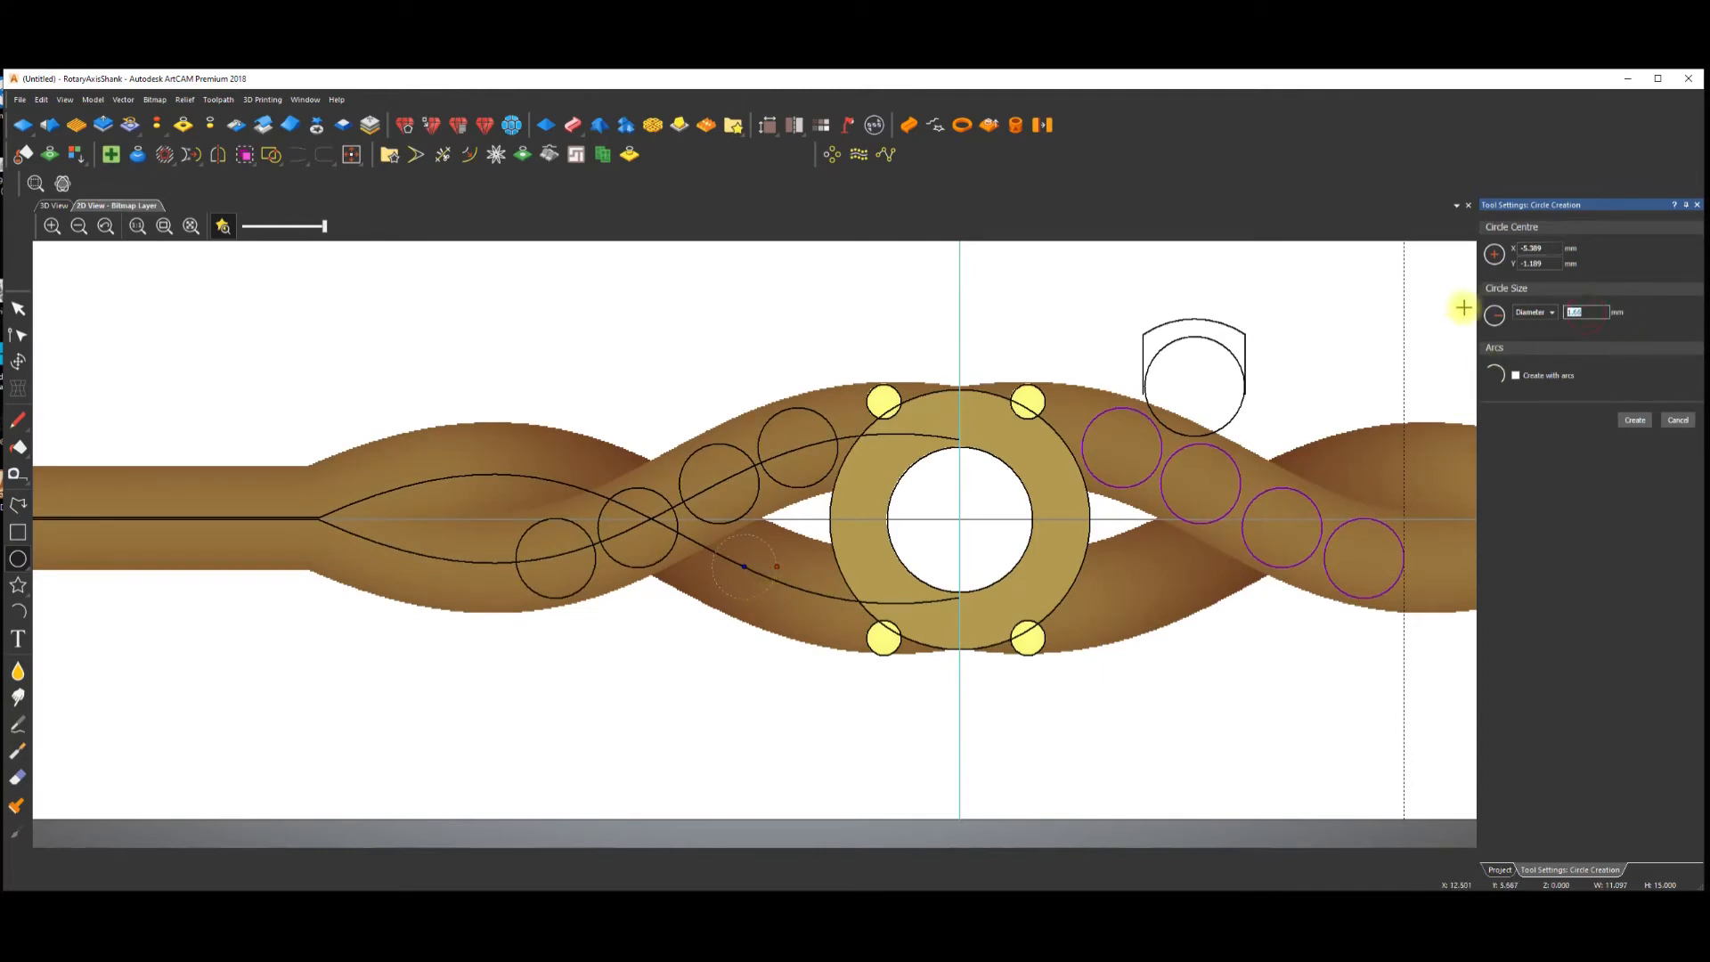
pyautogui.write('1.')
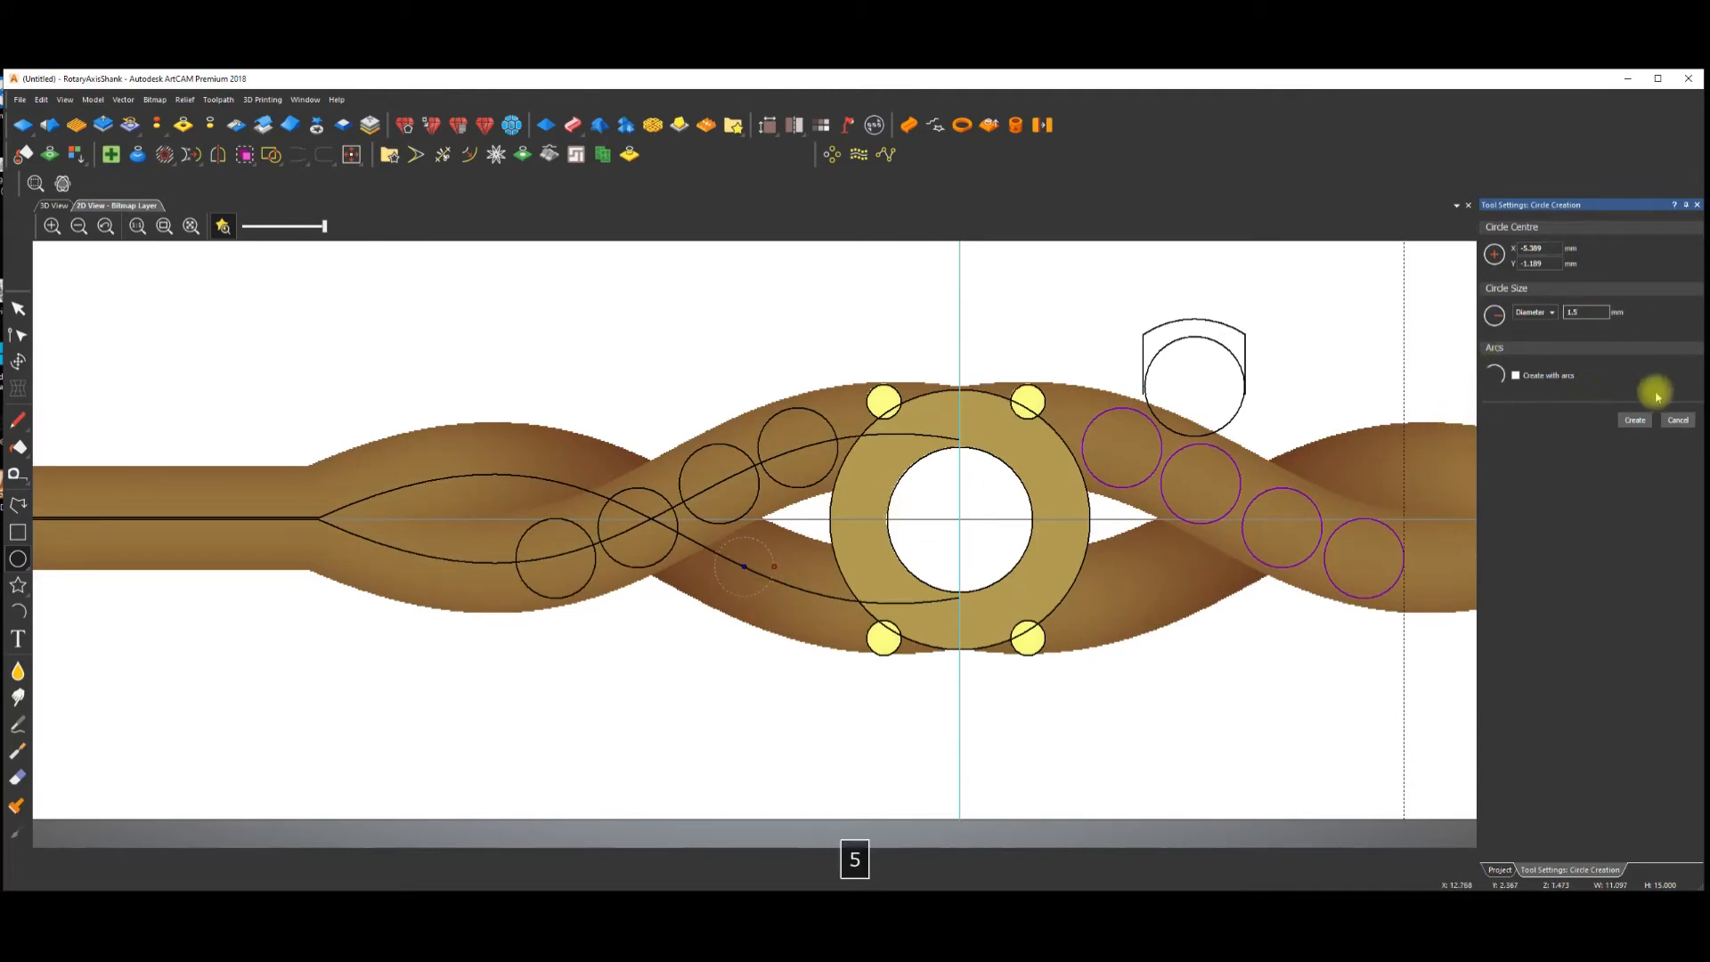
pyautogui.click(1634, 419)
pyautogui.click(1678, 420)
# Copy the 1.5 mm circle along the lower strand towards the disc and nudge the original into position.
pyautogui.click(780, 564)
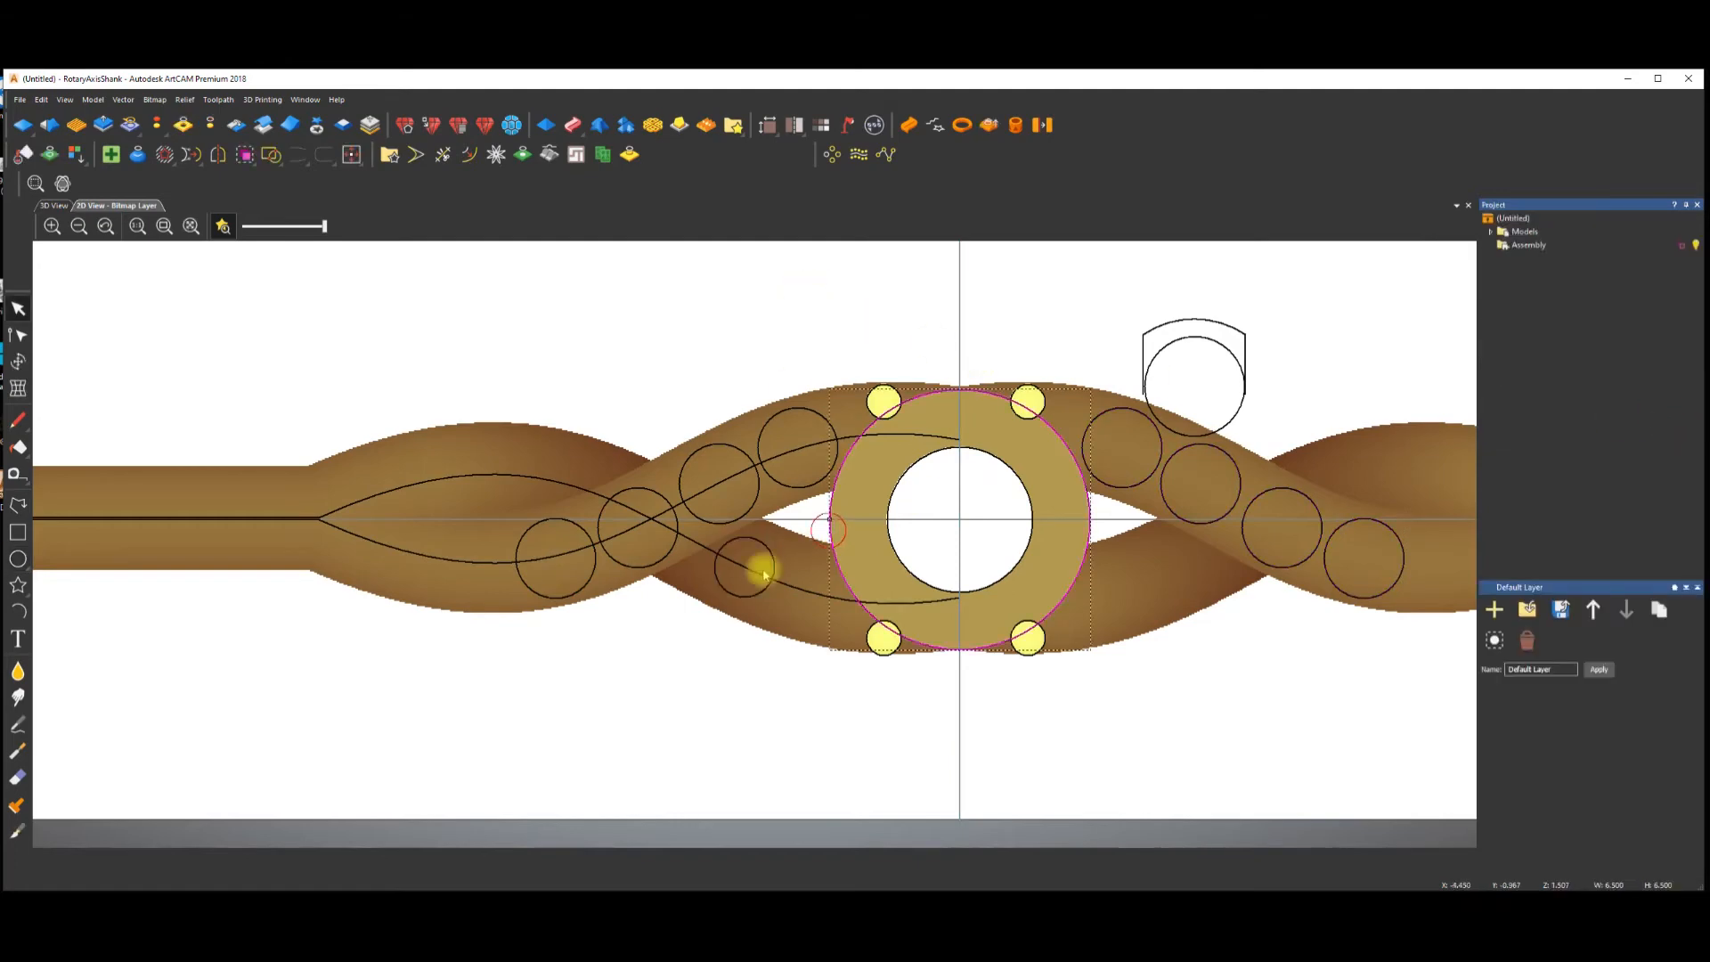
pyautogui.click(773, 567)
pyautogui.moveTo(773, 559); pyautogui.dragTo(833, 595)
pyautogui.click(656, 382)
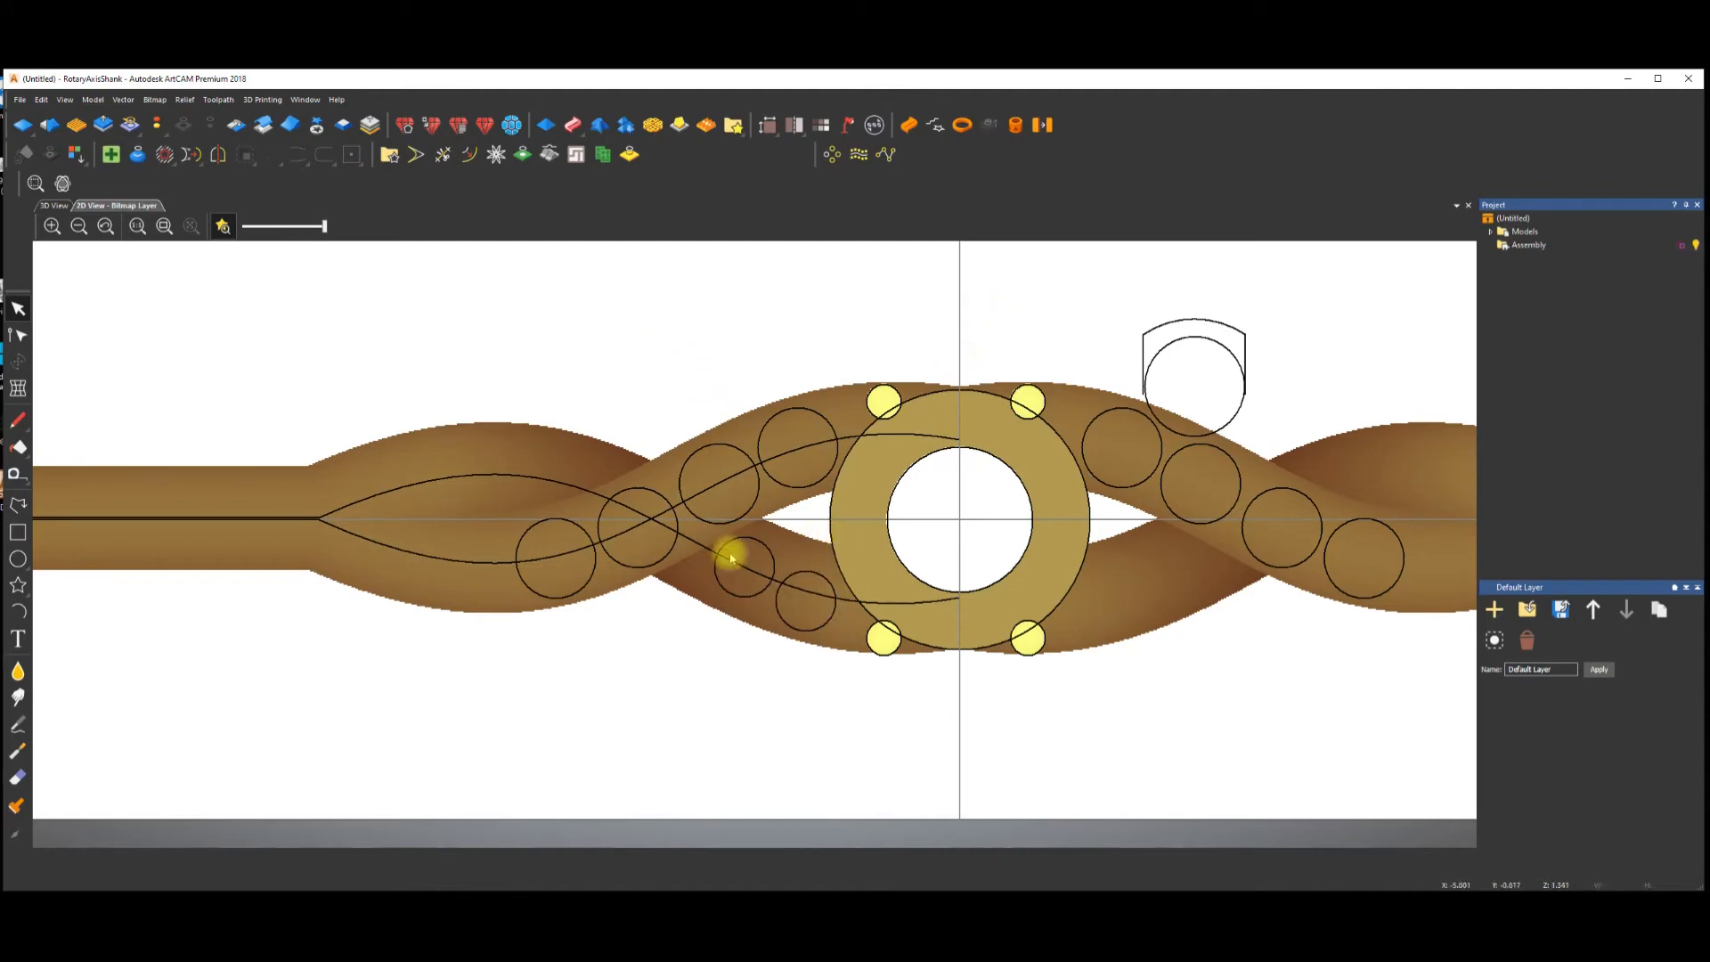
pyautogui.click(770, 555)
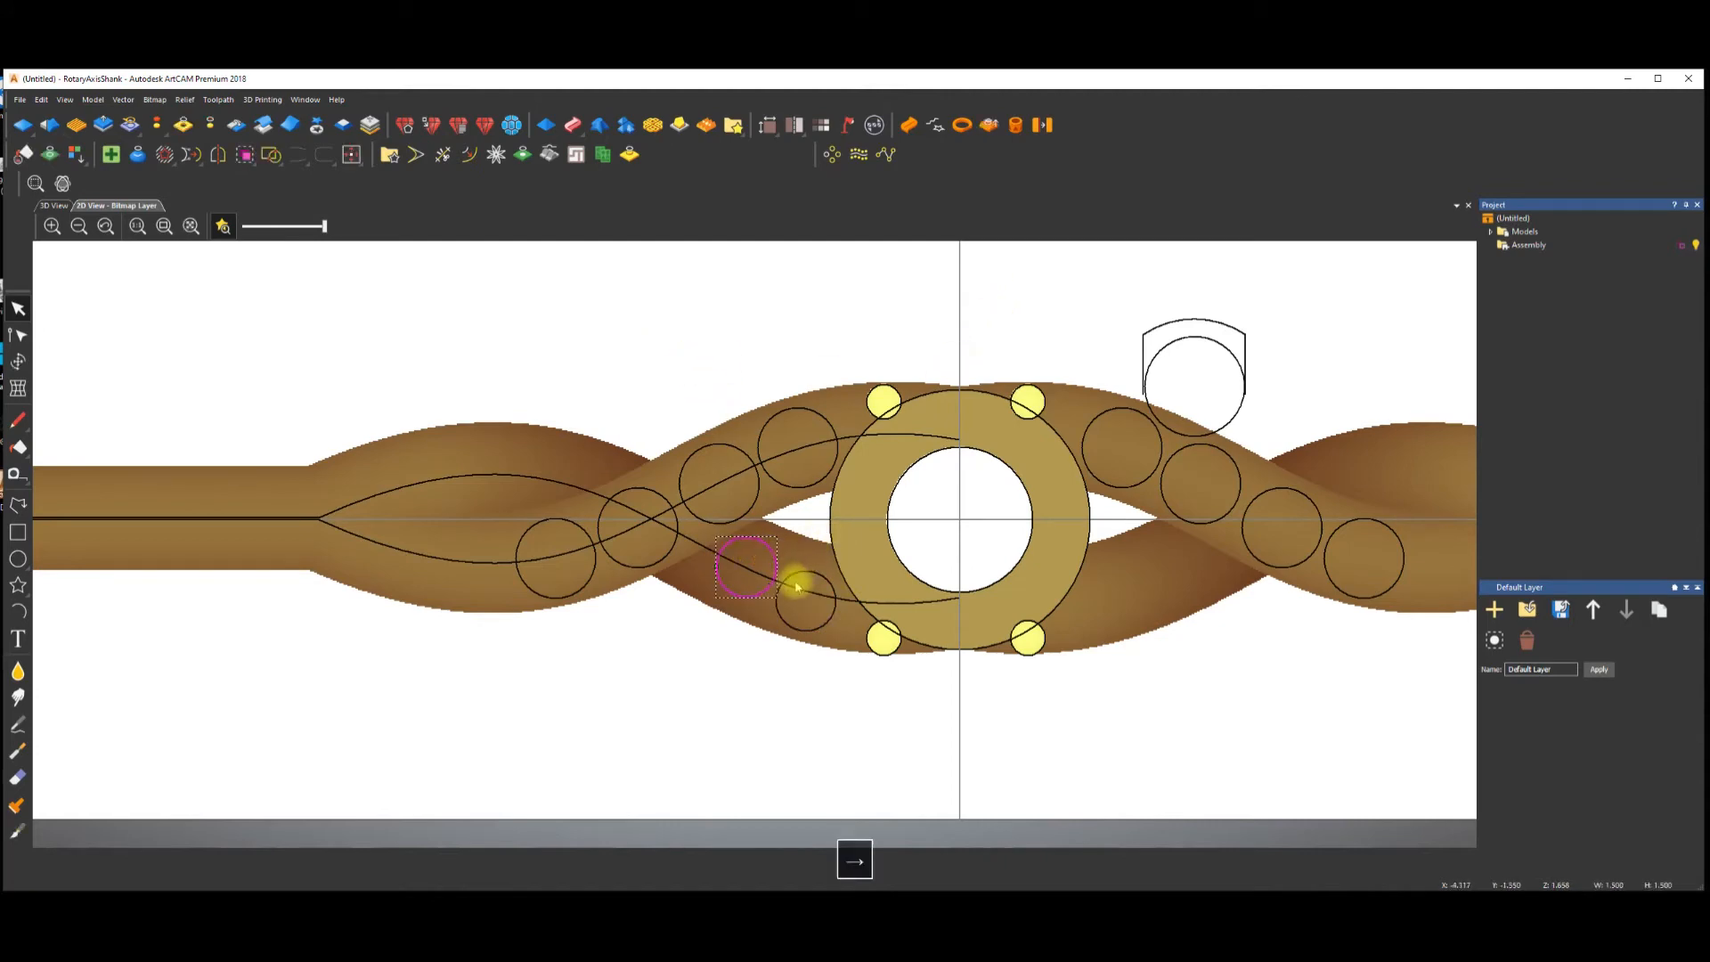
pyautogui.press('Down')
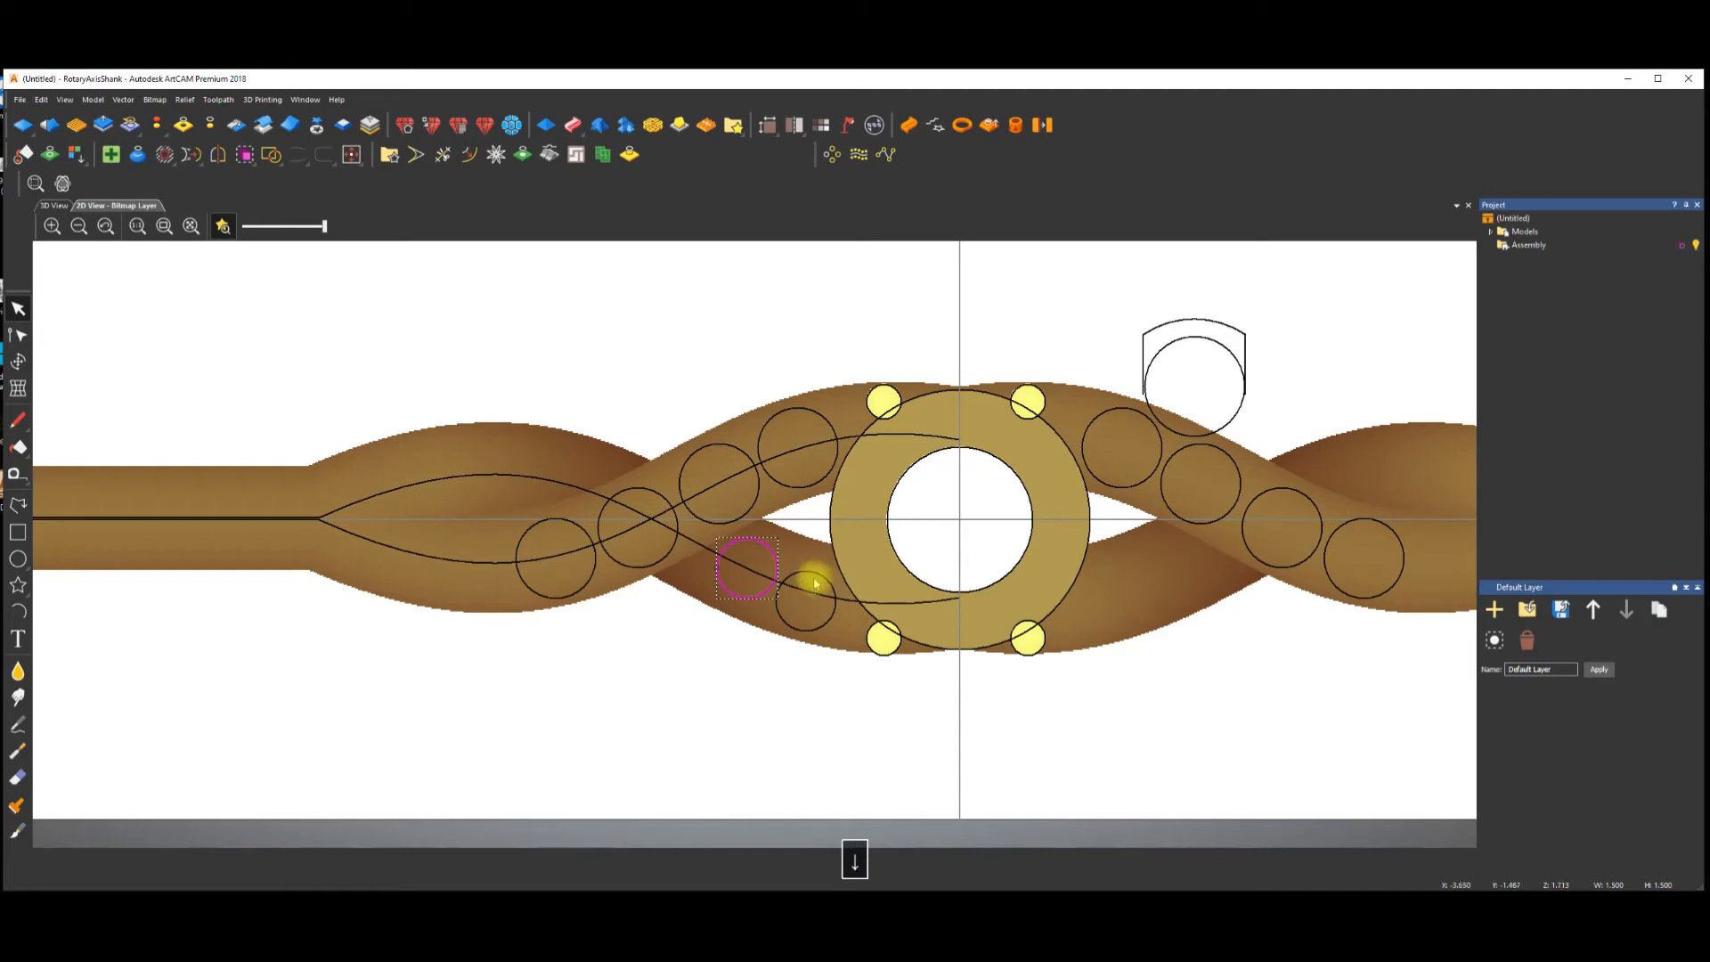
# Group the two 1.5 mm circles and mirror a copy about the vertical centre line onto the lower right strand.
pyautogui.keyDown('shift'); pyautogui.click(818, 574); pyautogui.keyUp('shift')
pyautogui.rightClick(699, 343)
pyautogui.click(763, 457)
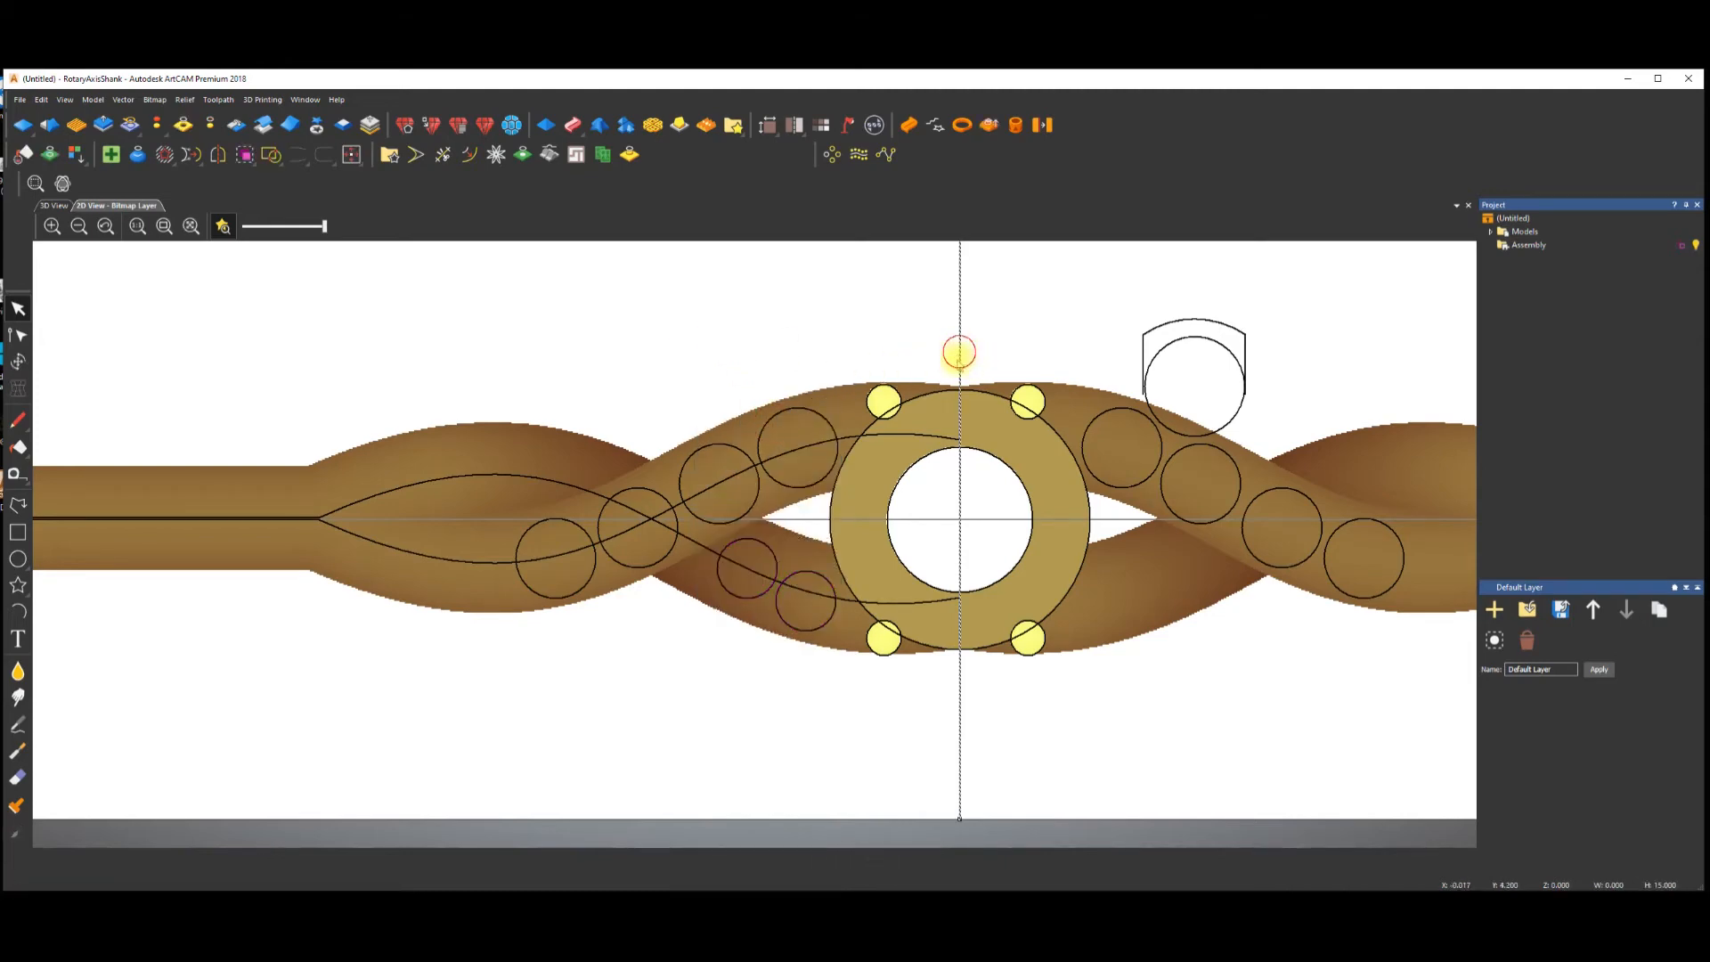
pyautogui.keyDown('shift'); pyautogui.click(770, 549); pyautogui.keyUp('shift')
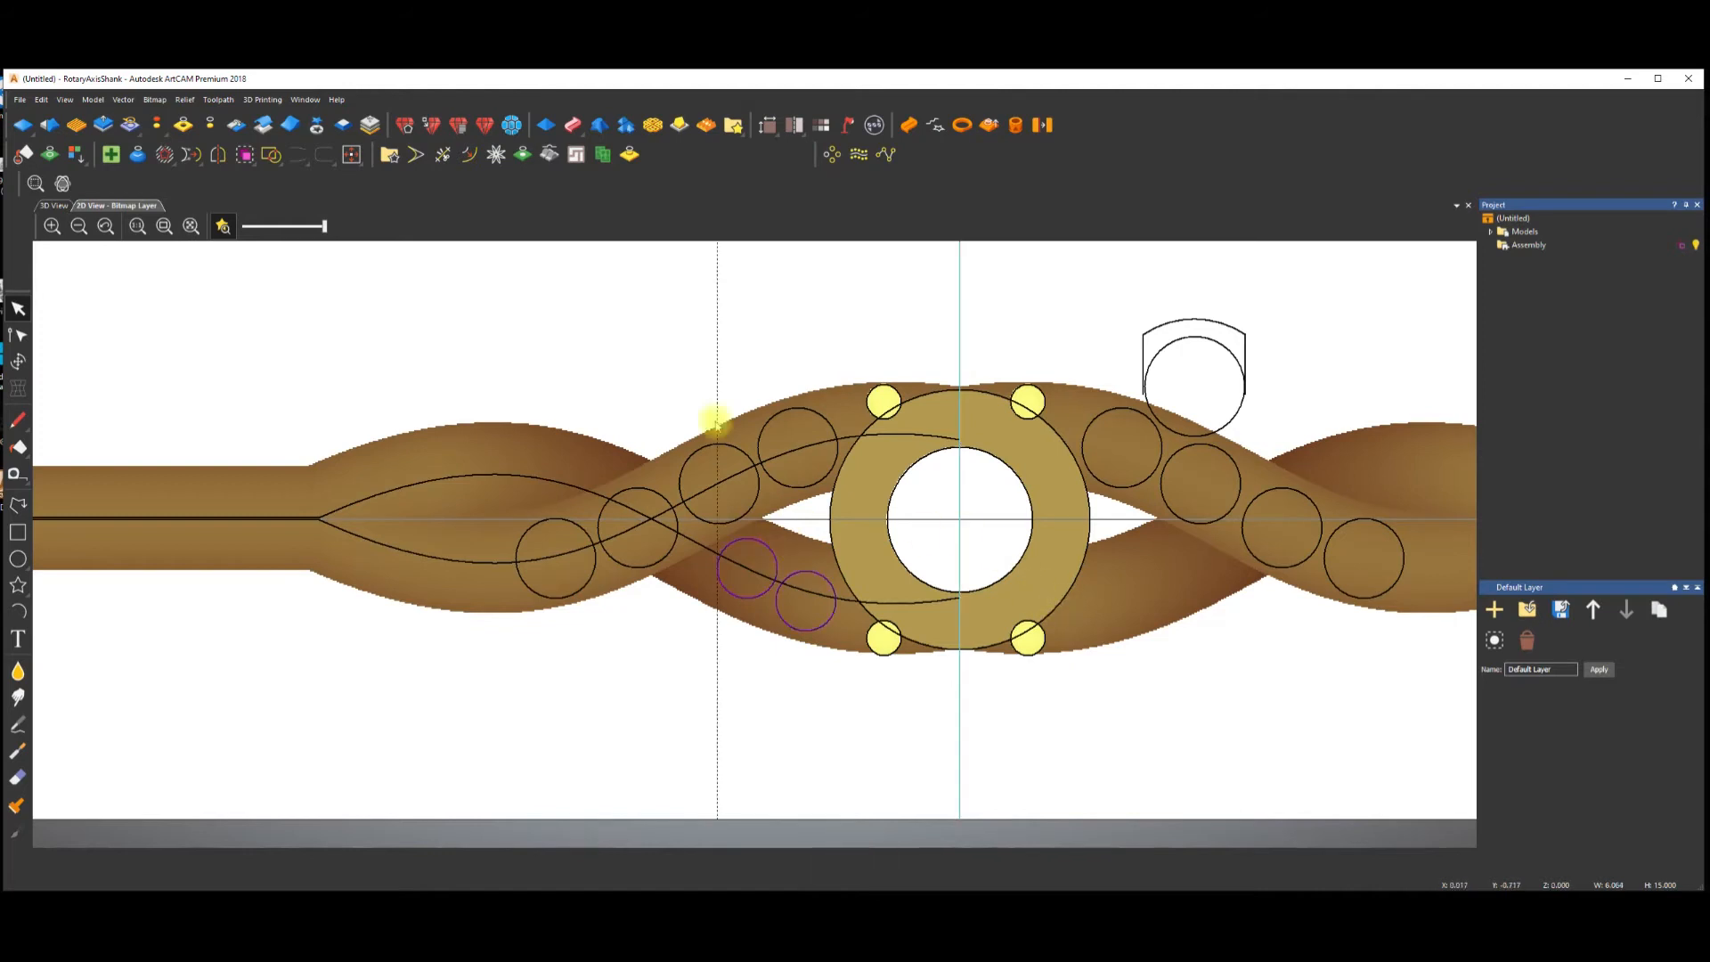
pyautogui.click(218, 154)
pyautogui.click(1109, 320)
pyautogui.click(1182, 200)
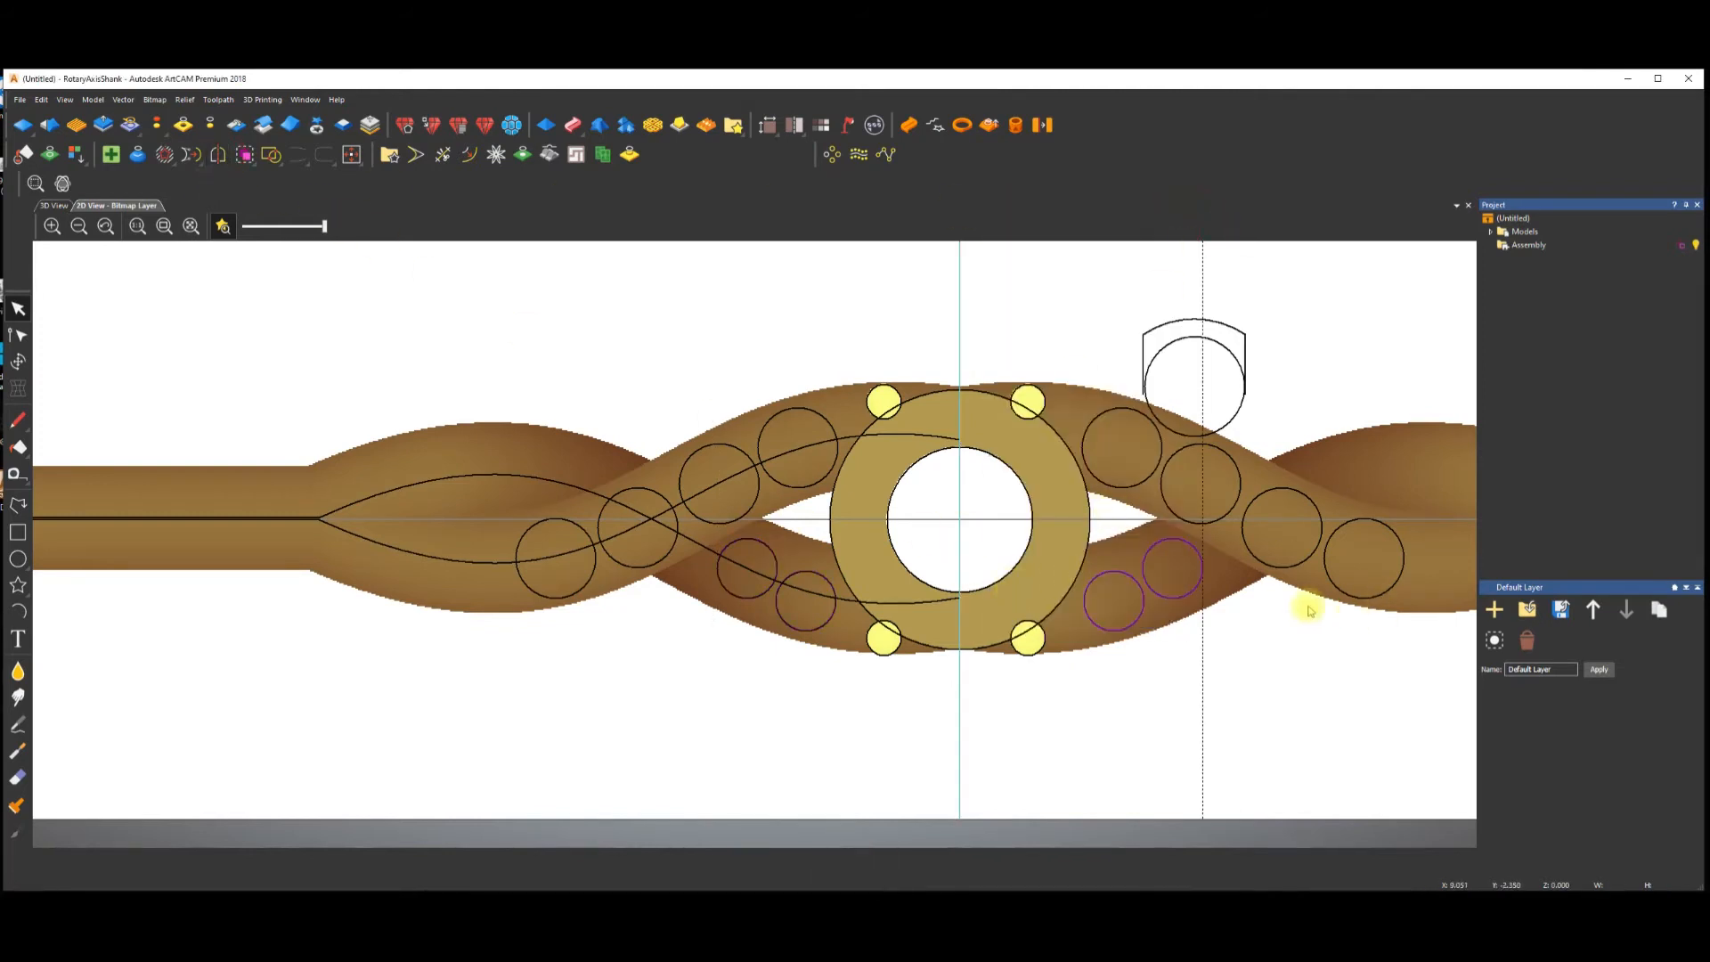
# Group all the 2 mm and 1.5 mm stone circles on both sides of the disc into one object.
pyautogui.scroll(-3, 764, 570)
pyautogui.scroll(3, 686, 538)
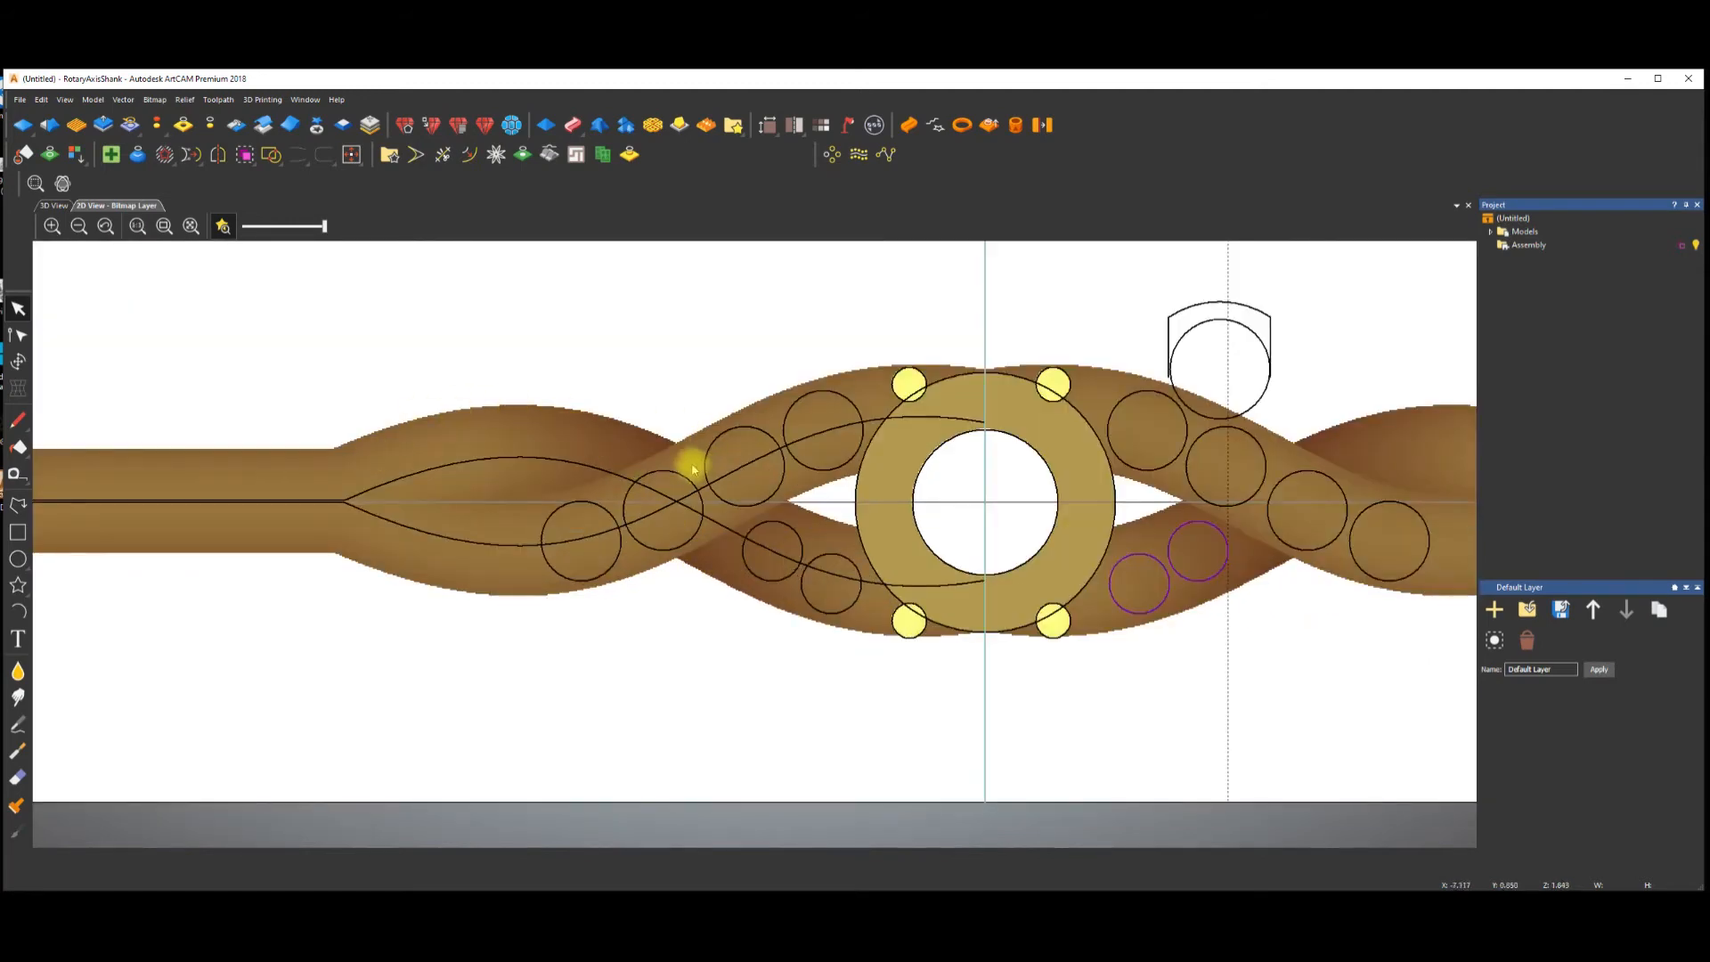
pyautogui.click(774, 439)
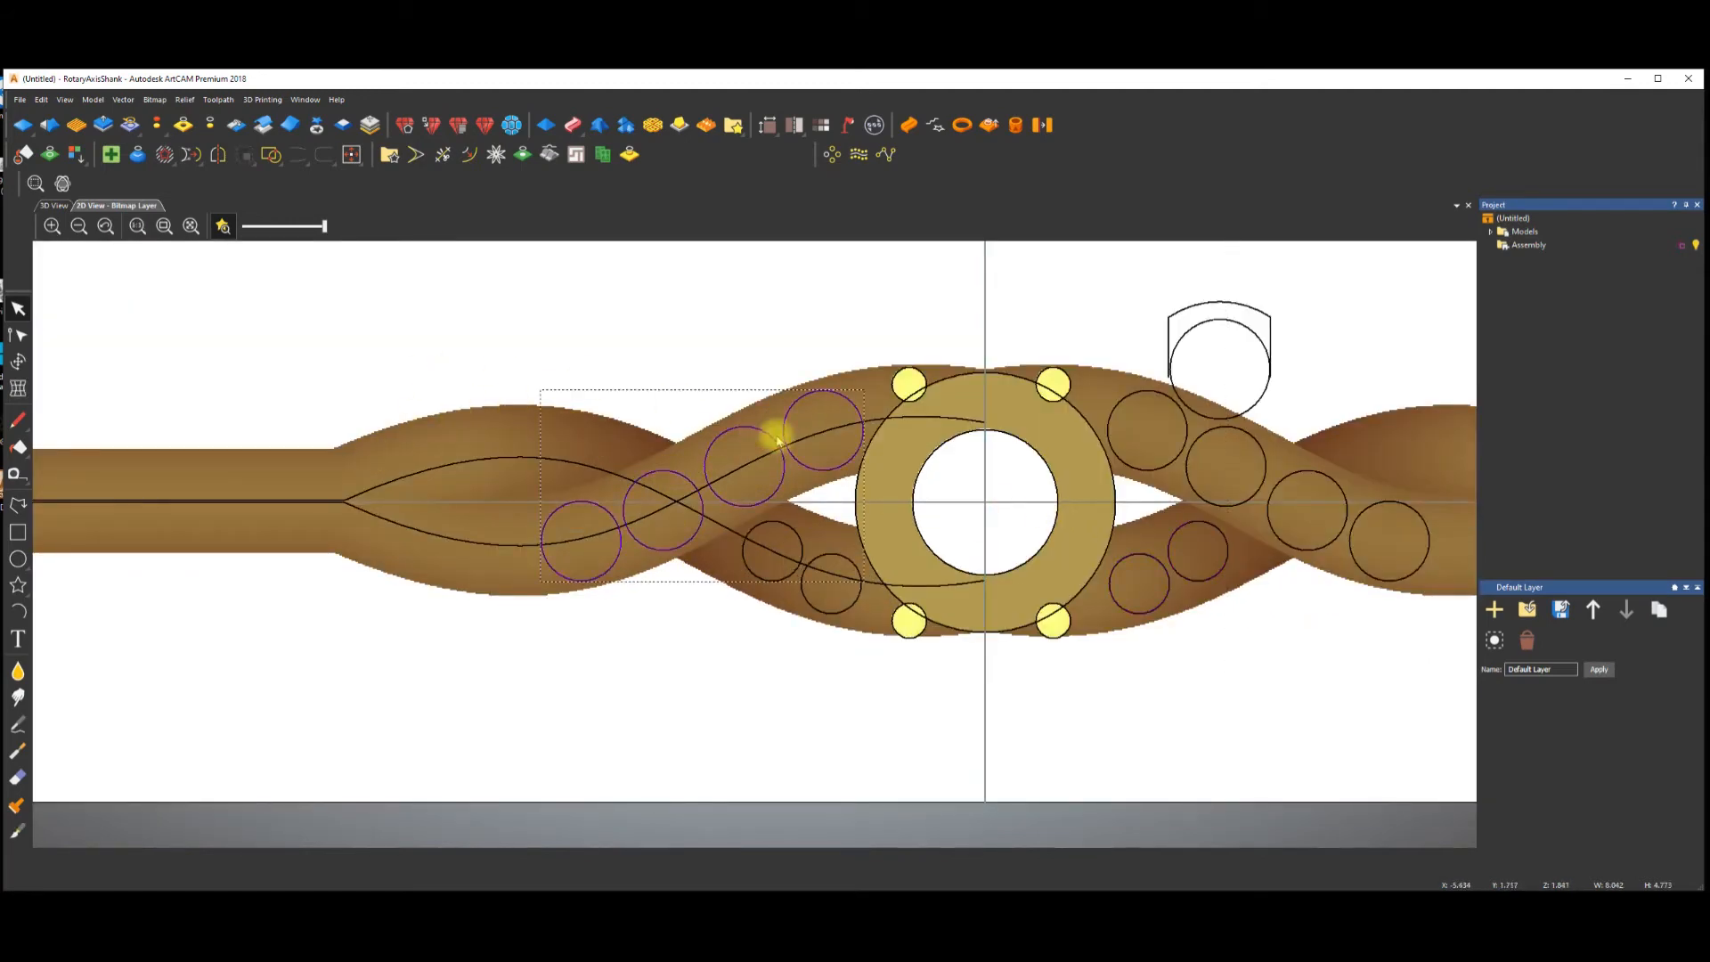
pyautogui.keyDown('shift'); pyautogui.click(1138, 399); pyautogui.keyUp('shift')
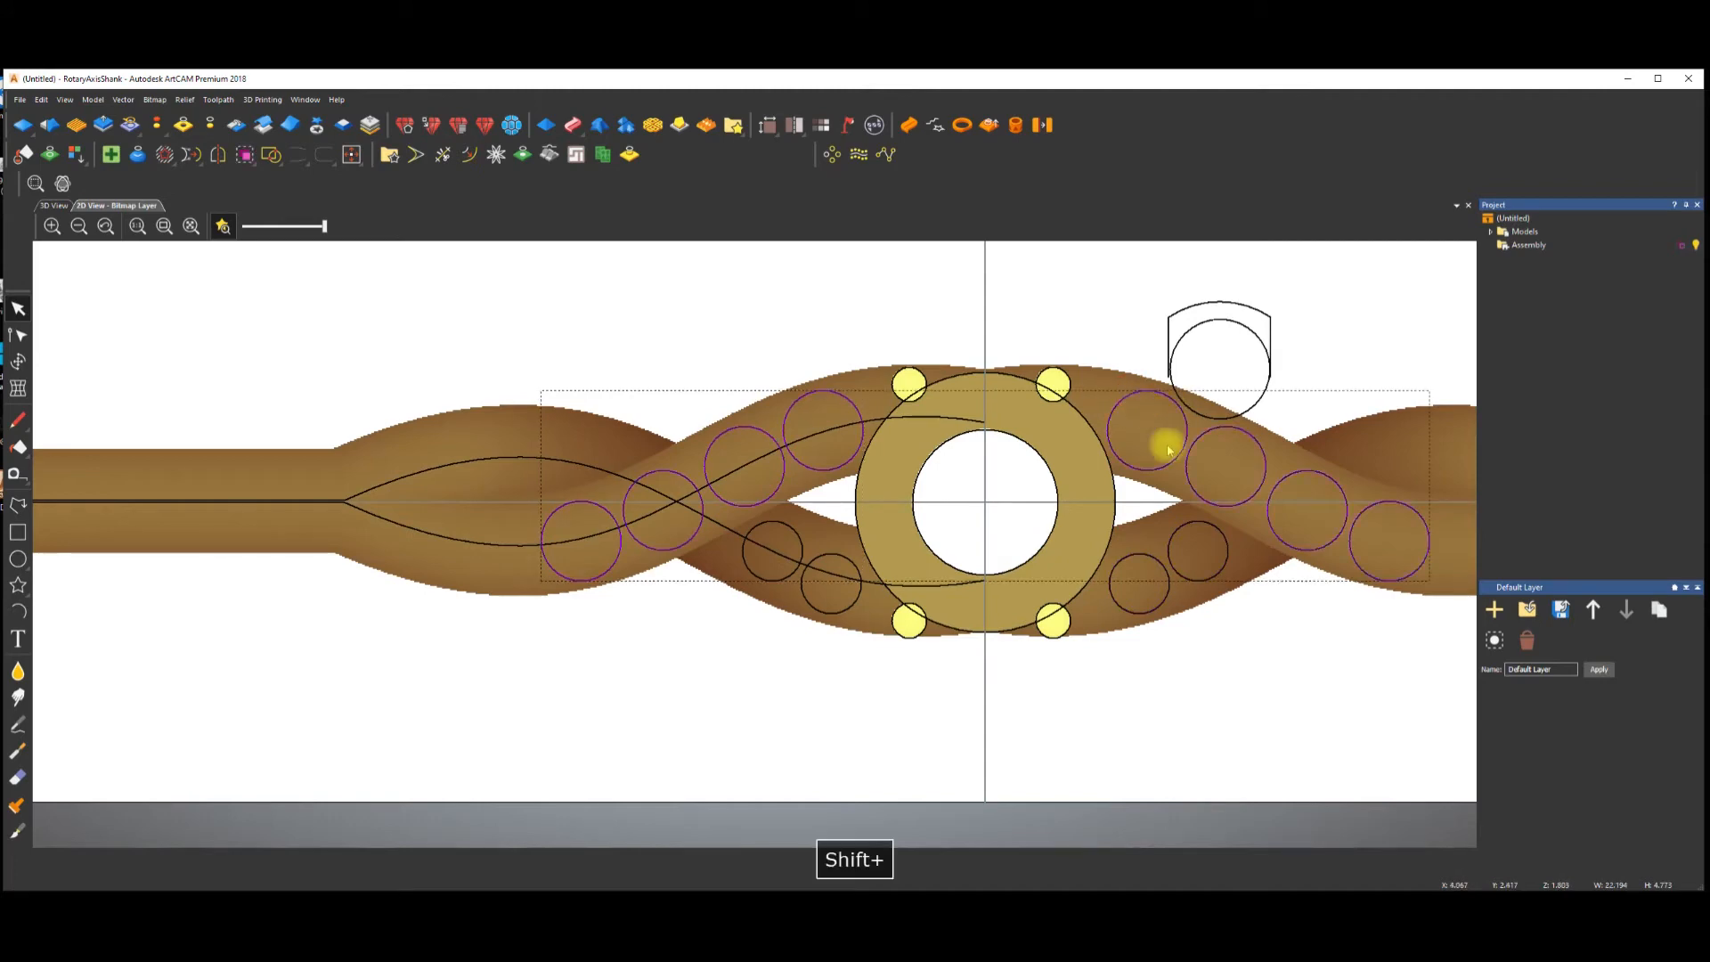
pyautogui.keyDown('shift'); pyautogui.click(1181, 577); pyautogui.keyUp('shift')
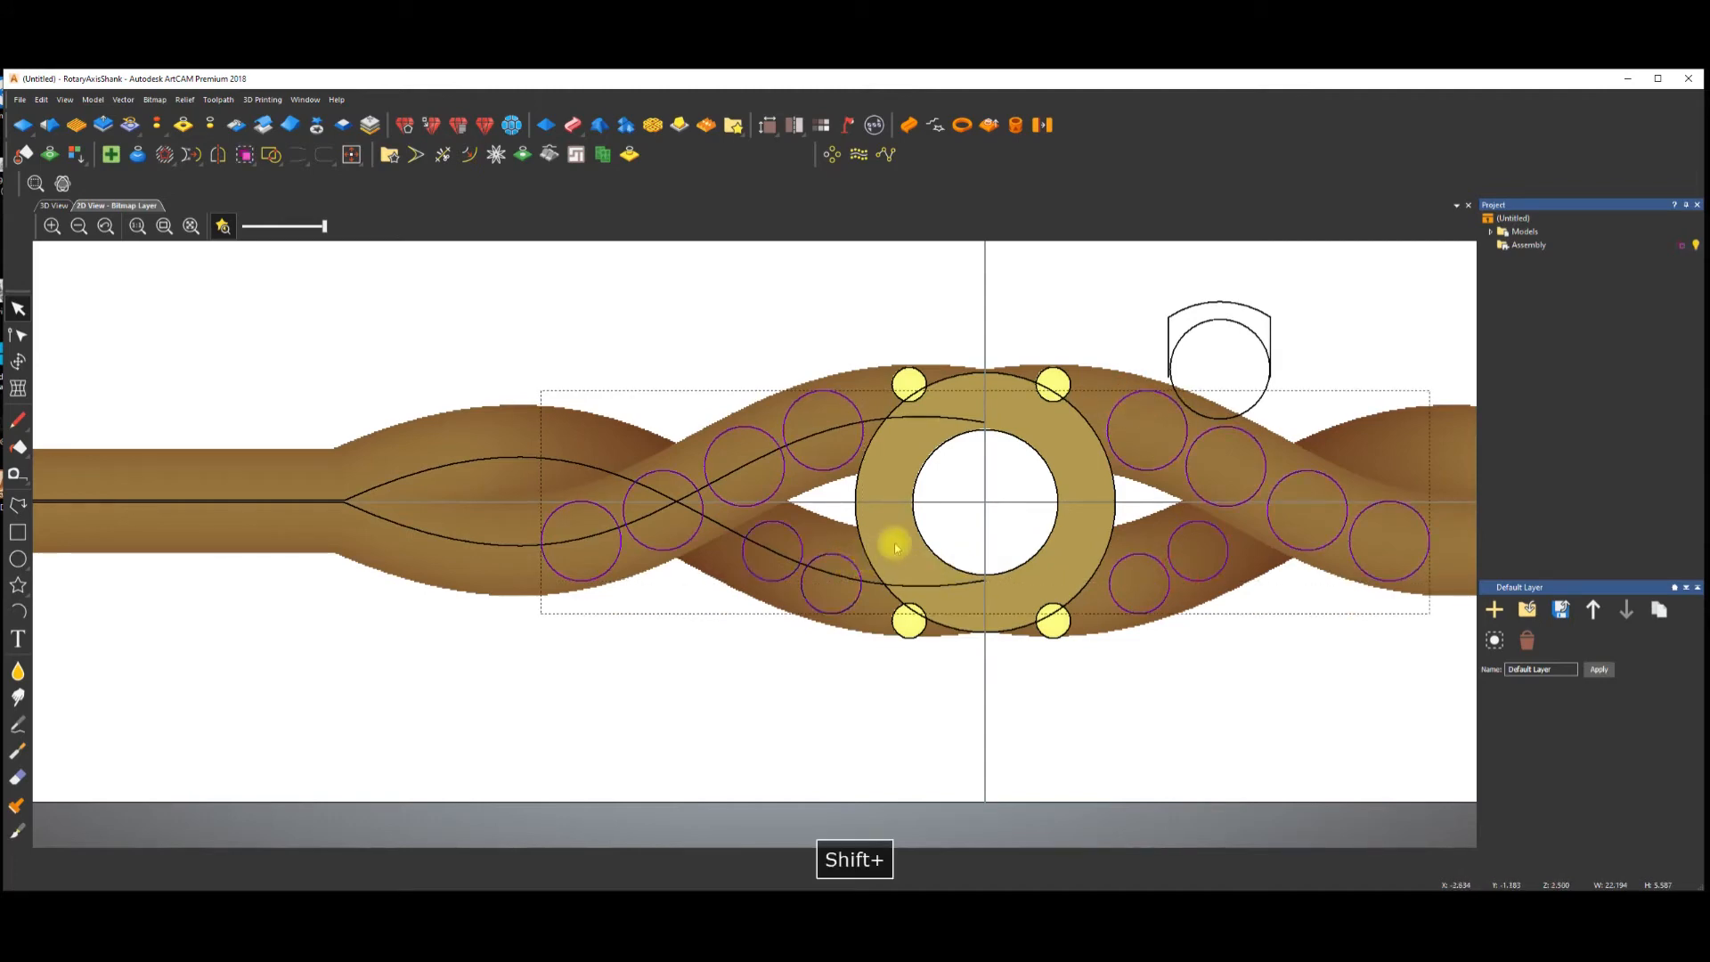
pyautogui.rightClick(835, 313)
pyautogui.click(869, 392)
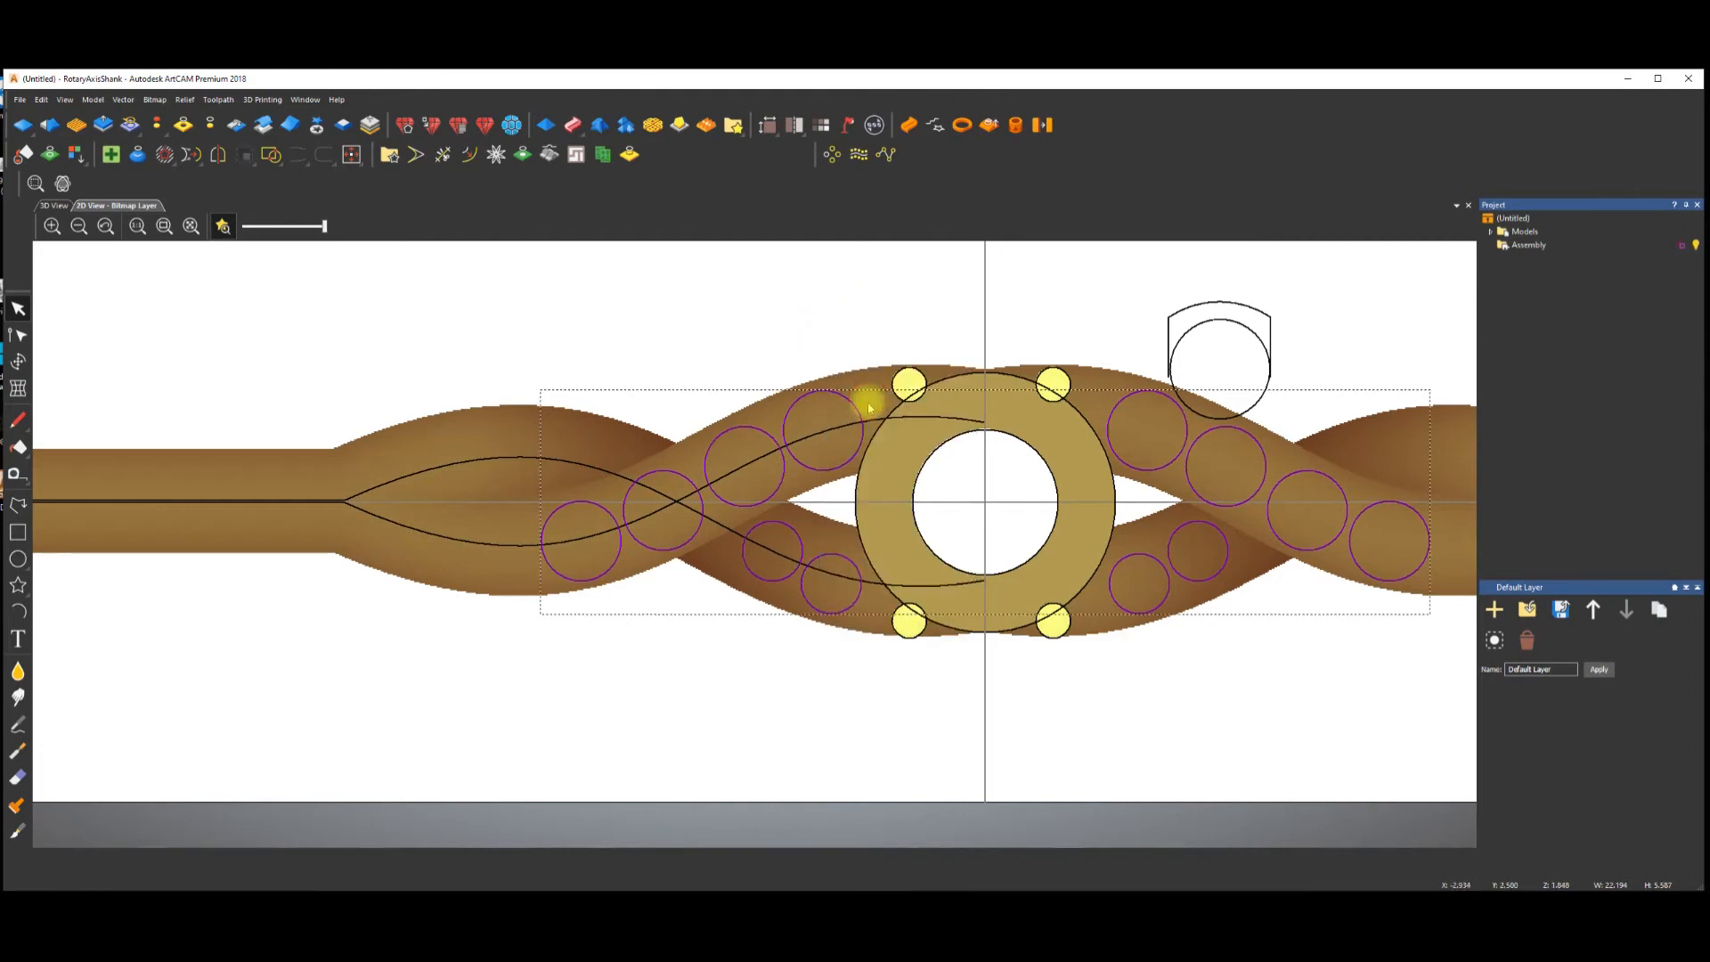
pyautogui.click(598, 310)
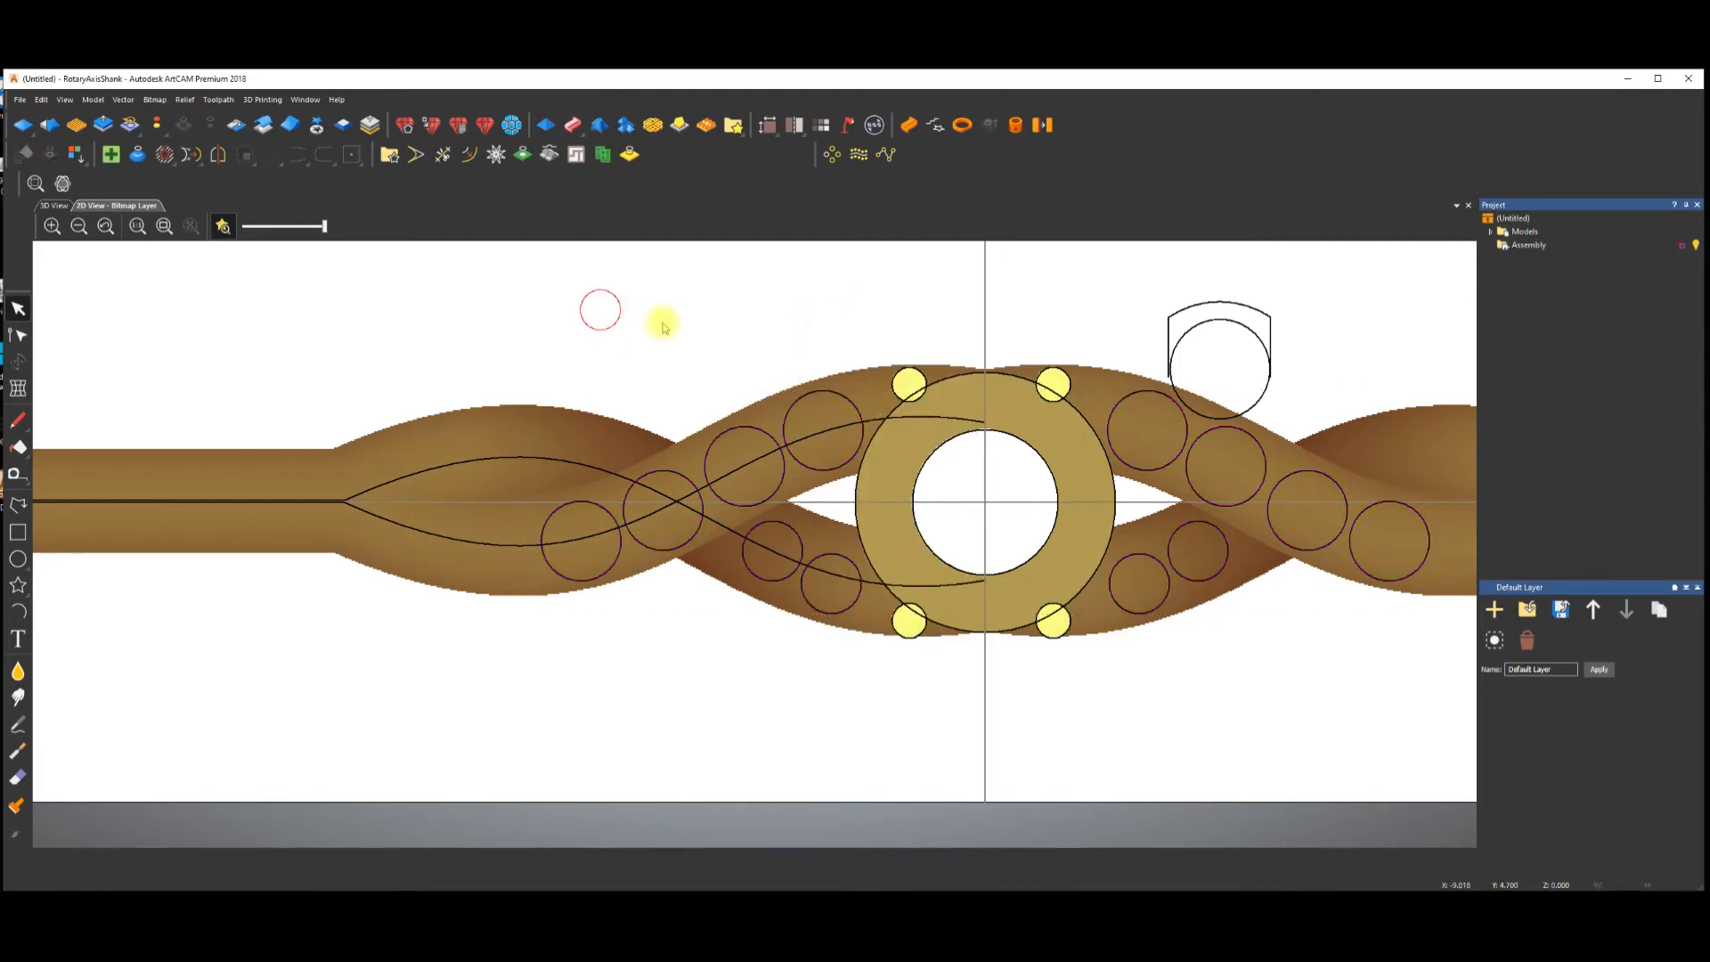
# Offset the grouped stone circles 0.25 mm inwards with sharp corners, keeping the originals, and group the resulting inner circles.
pyautogui.click(837, 392)
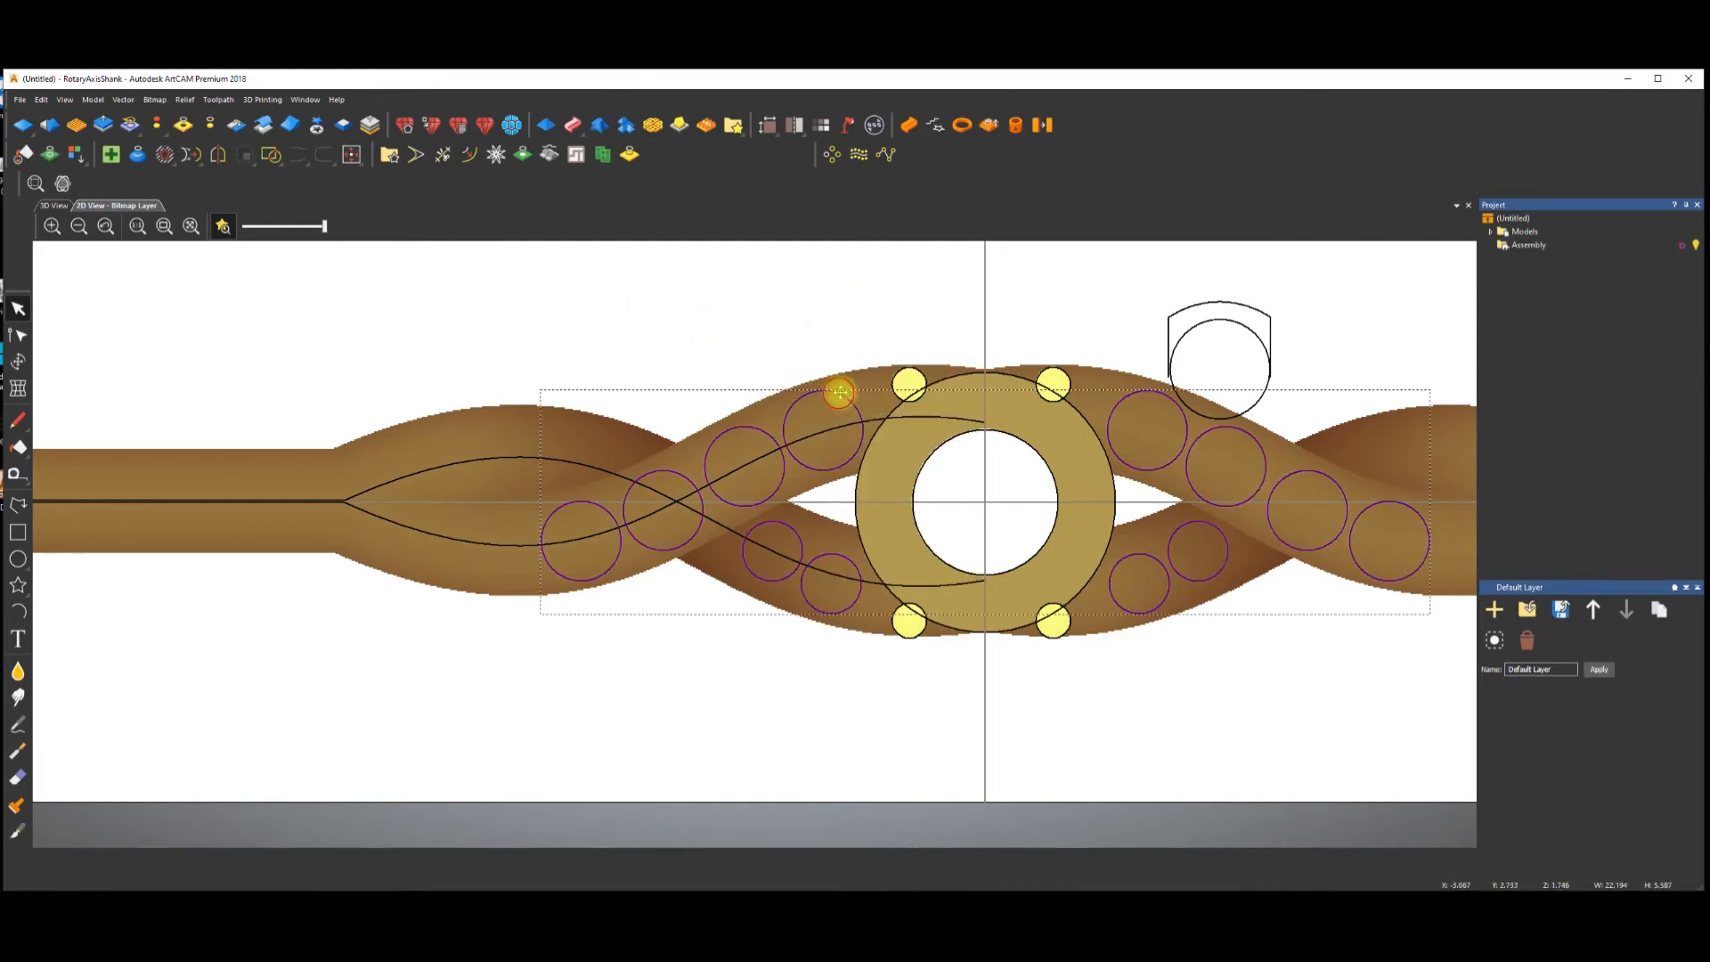
pyautogui.click(468, 155)
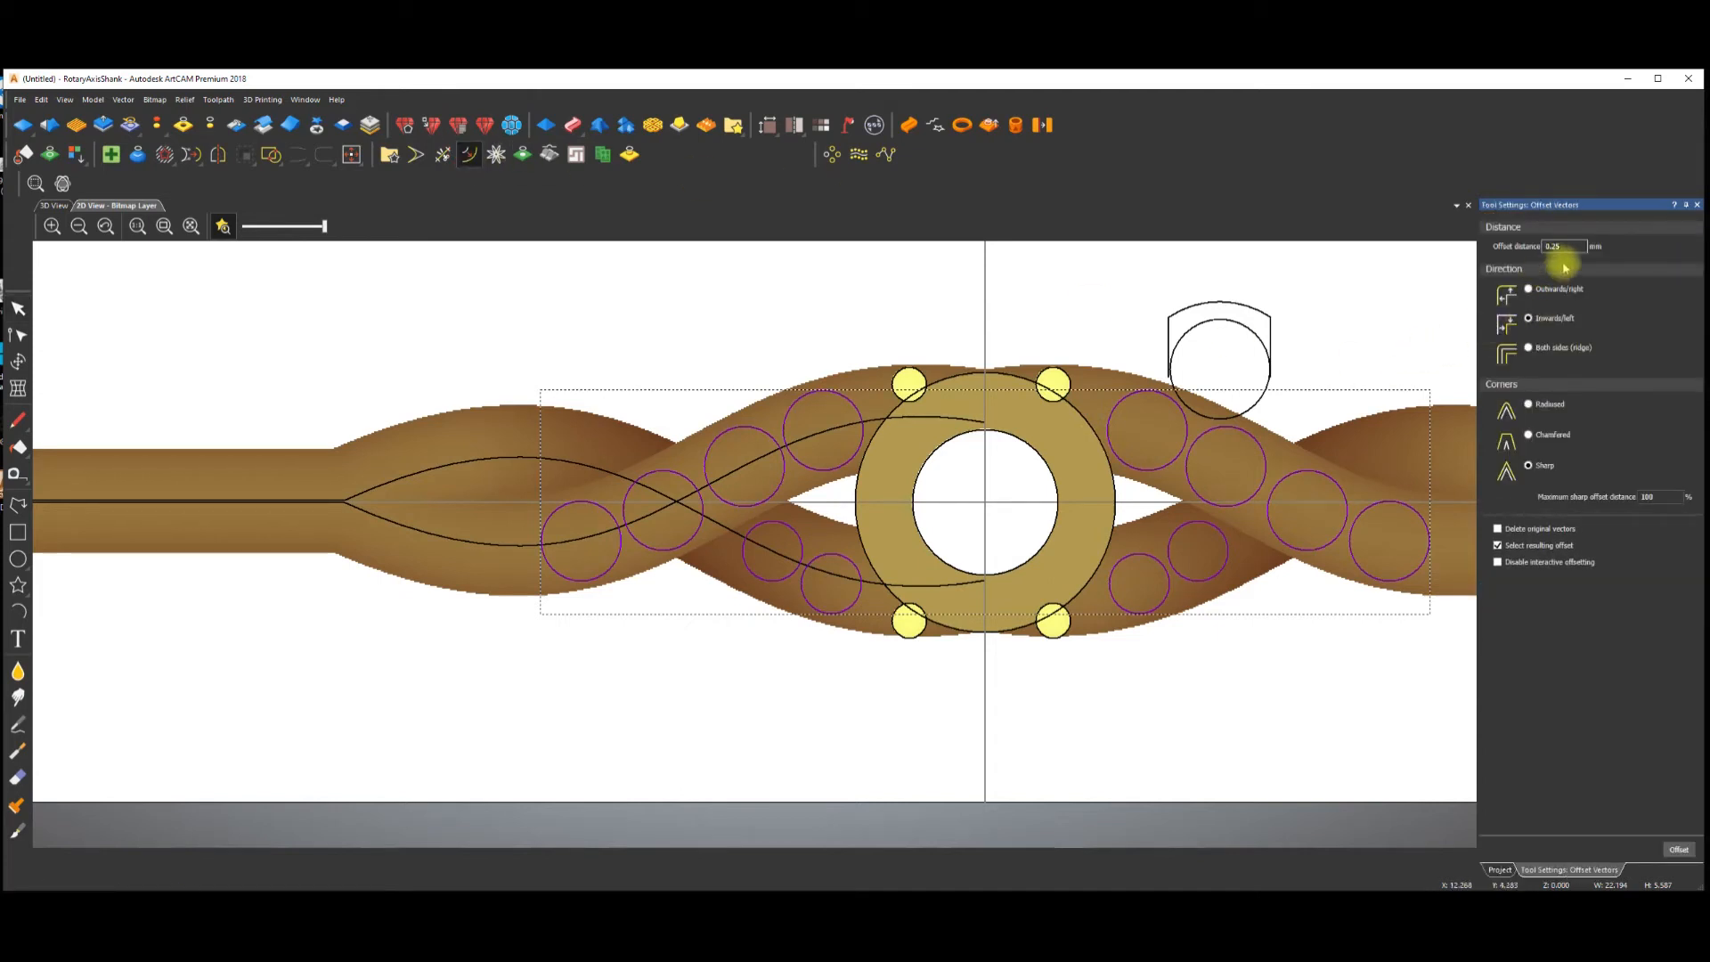
pyautogui.click(1679, 848)
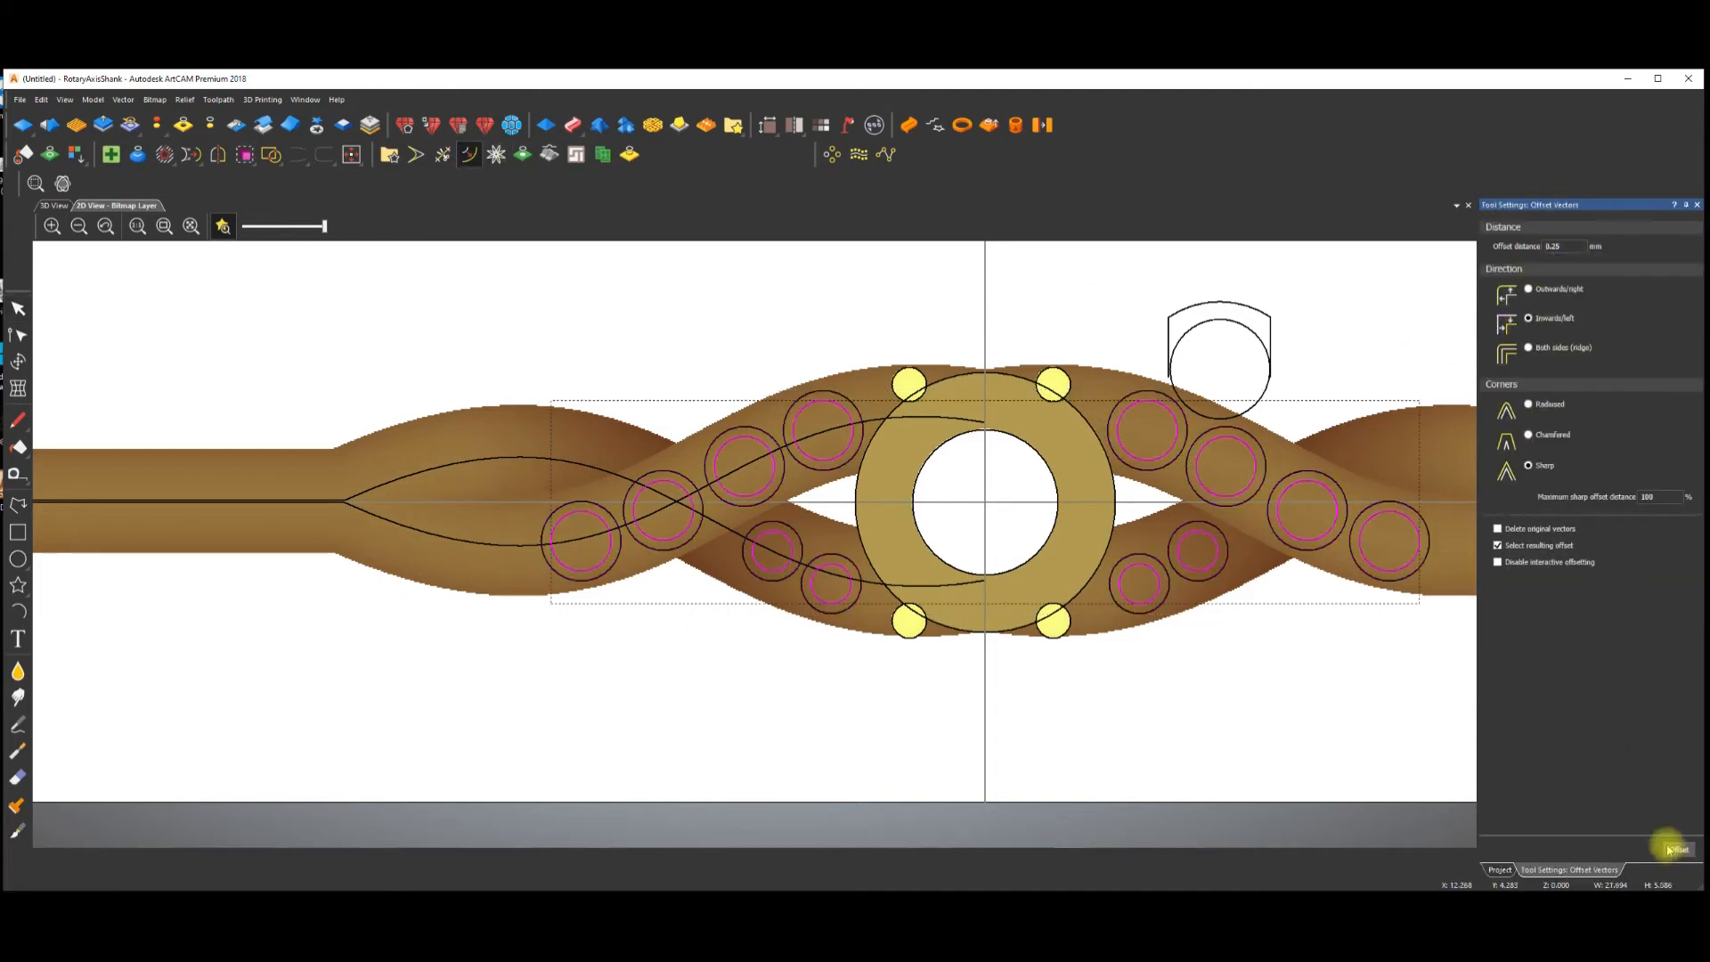
pyautogui.rightClick(766, 336)
pyautogui.click(804, 393)
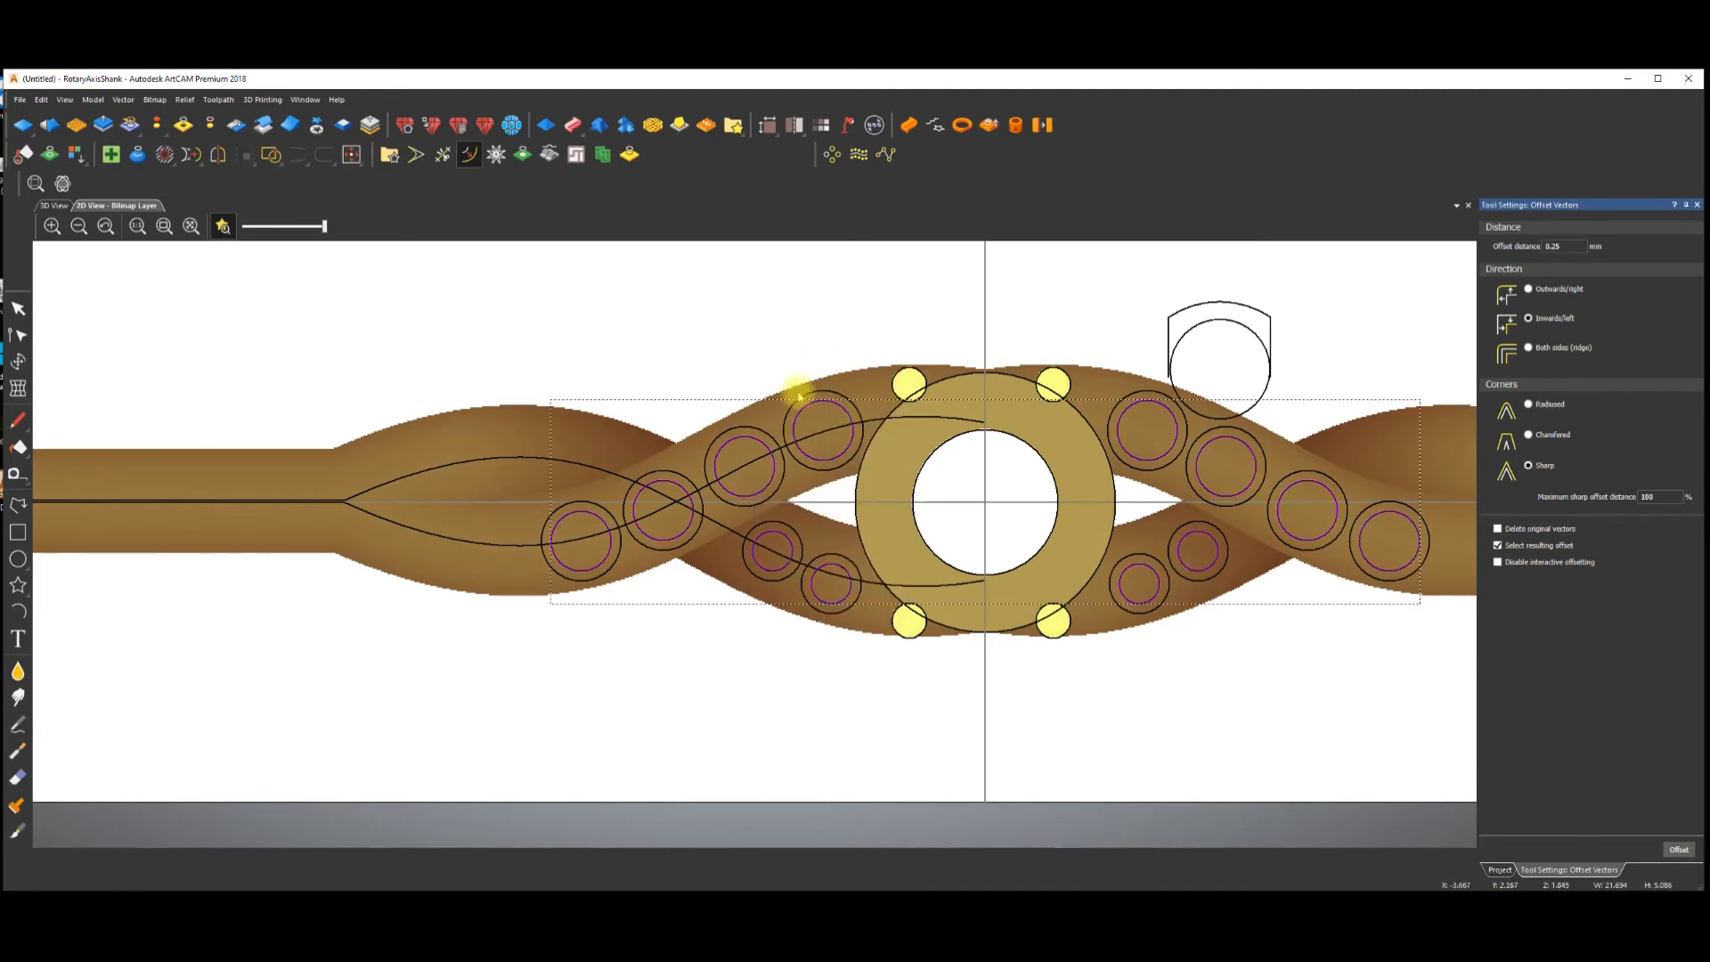
# Cut holes through the strand relief inside the grouped inner circles and inspect the wrapped ring in 3D.
pyautogui.click(140, 156)
pyautogui.click(52, 205)
pyautogui.moveTo(679, 427); pyautogui.dragTo(846, 471)
pyautogui.press('space')
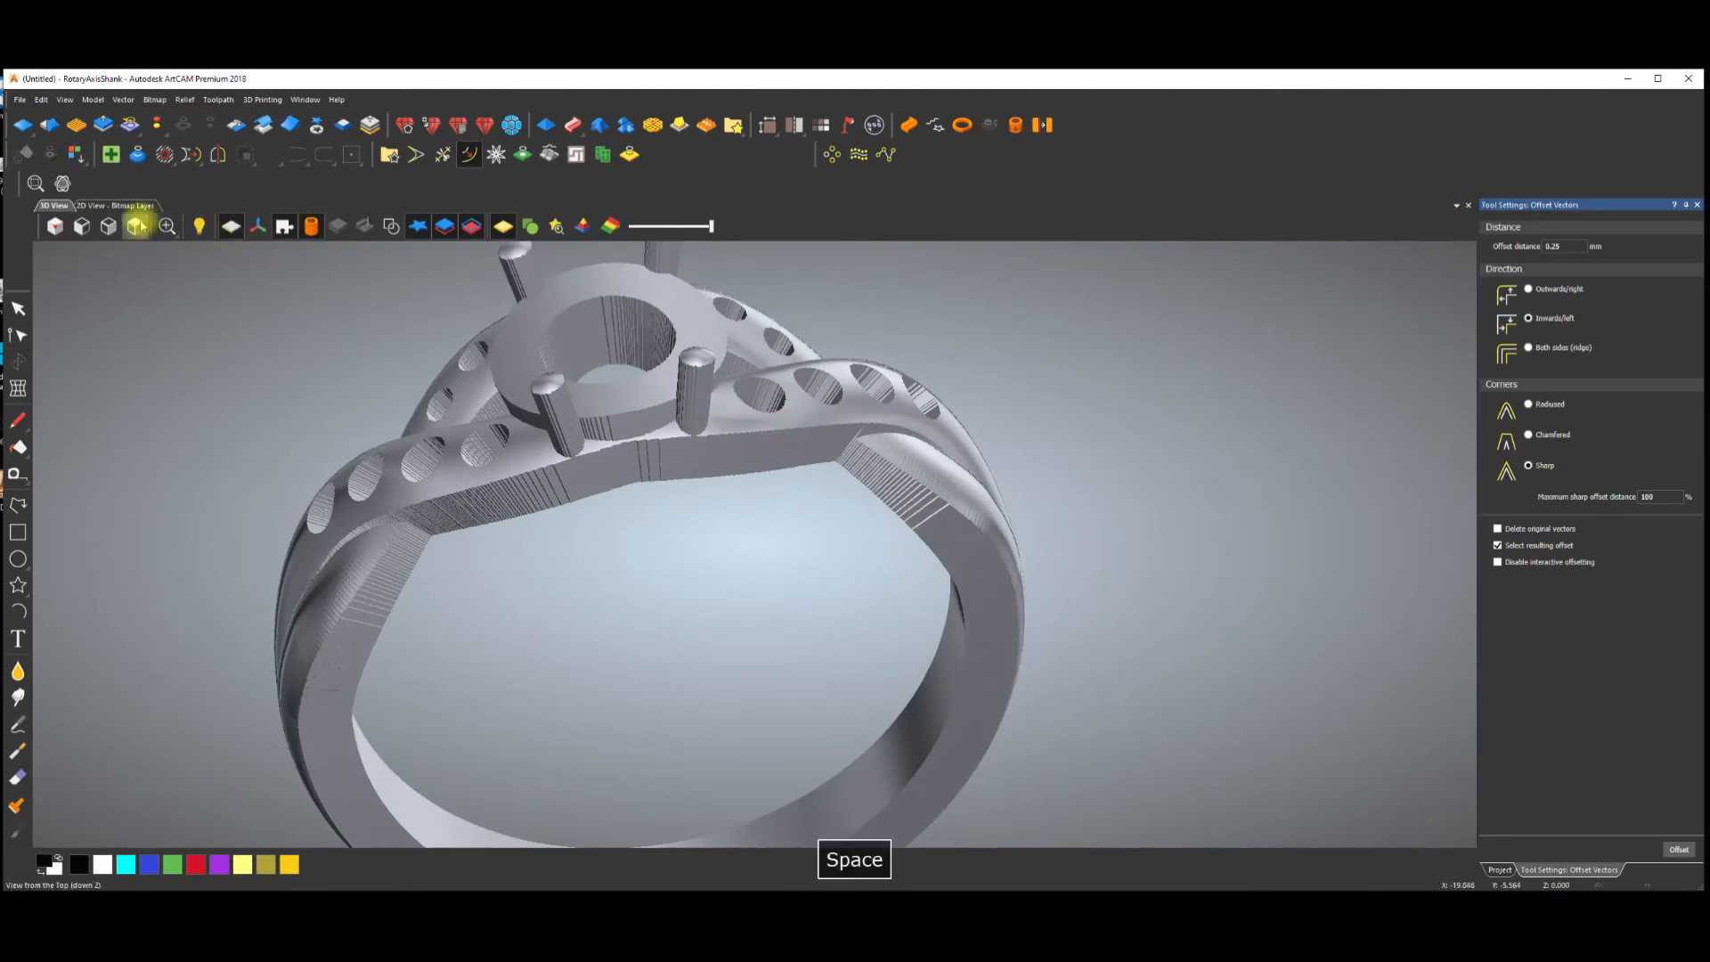
# Draw a prong circle about 0.38 mm in diameter beside the outermost left 2 mm stone circle and copy it to make four around it.
pyautogui.click(120, 206)
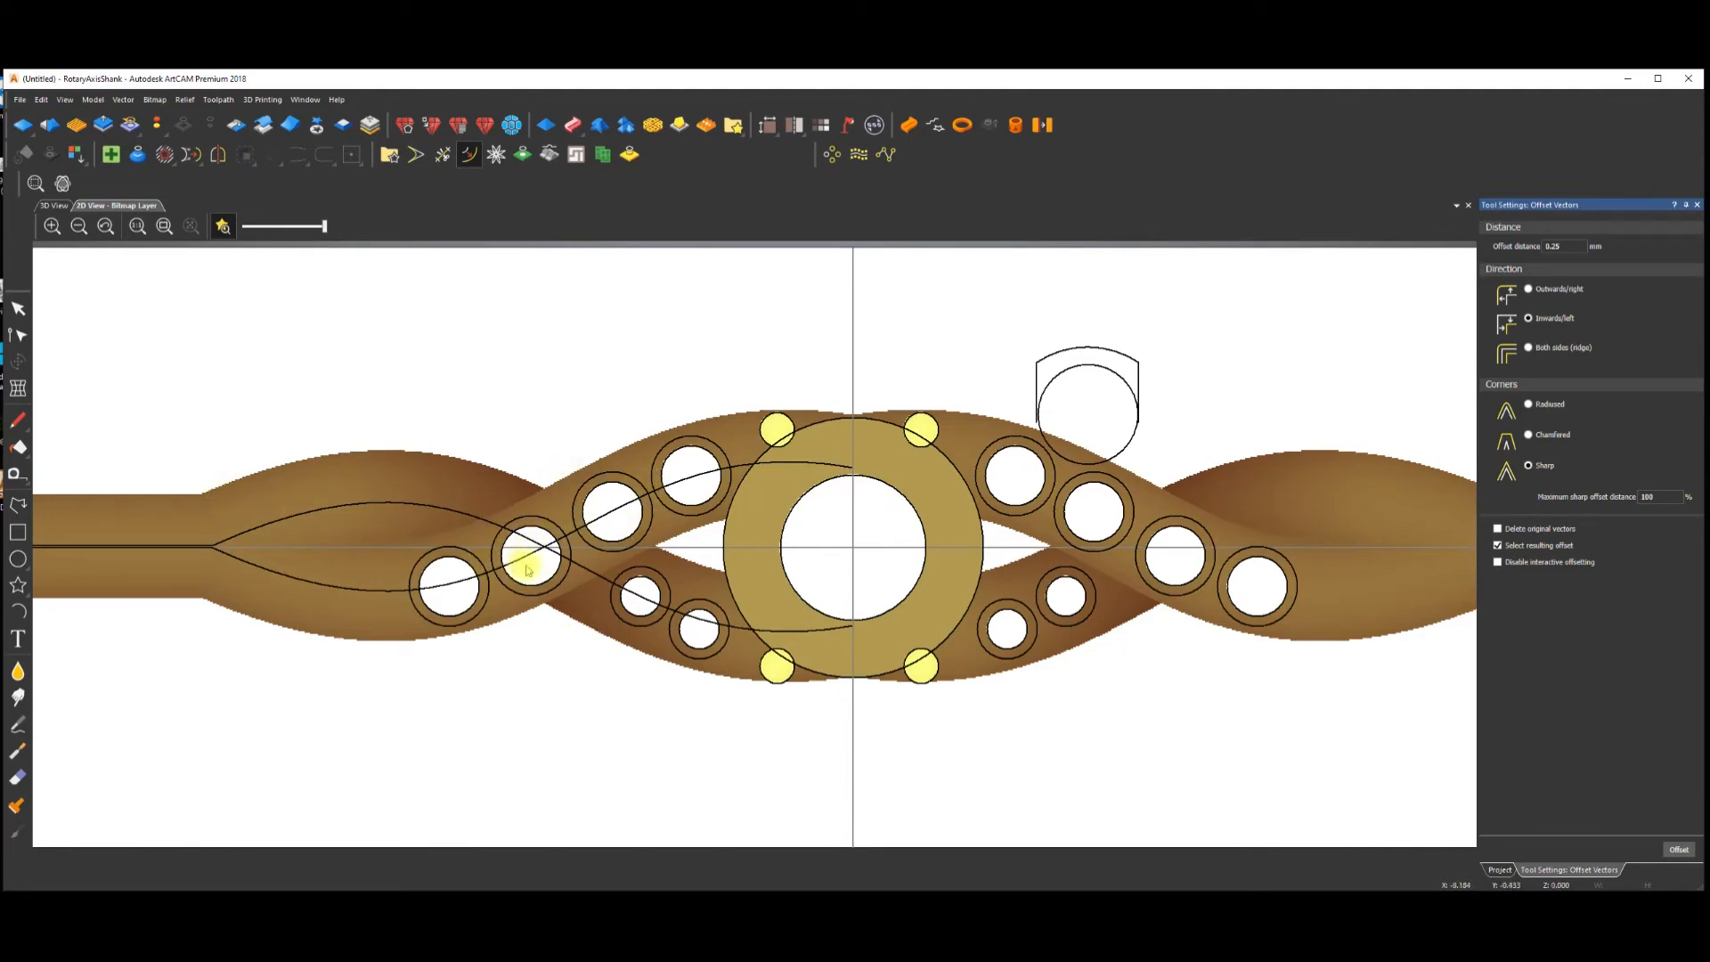
pyautogui.click(18, 558)
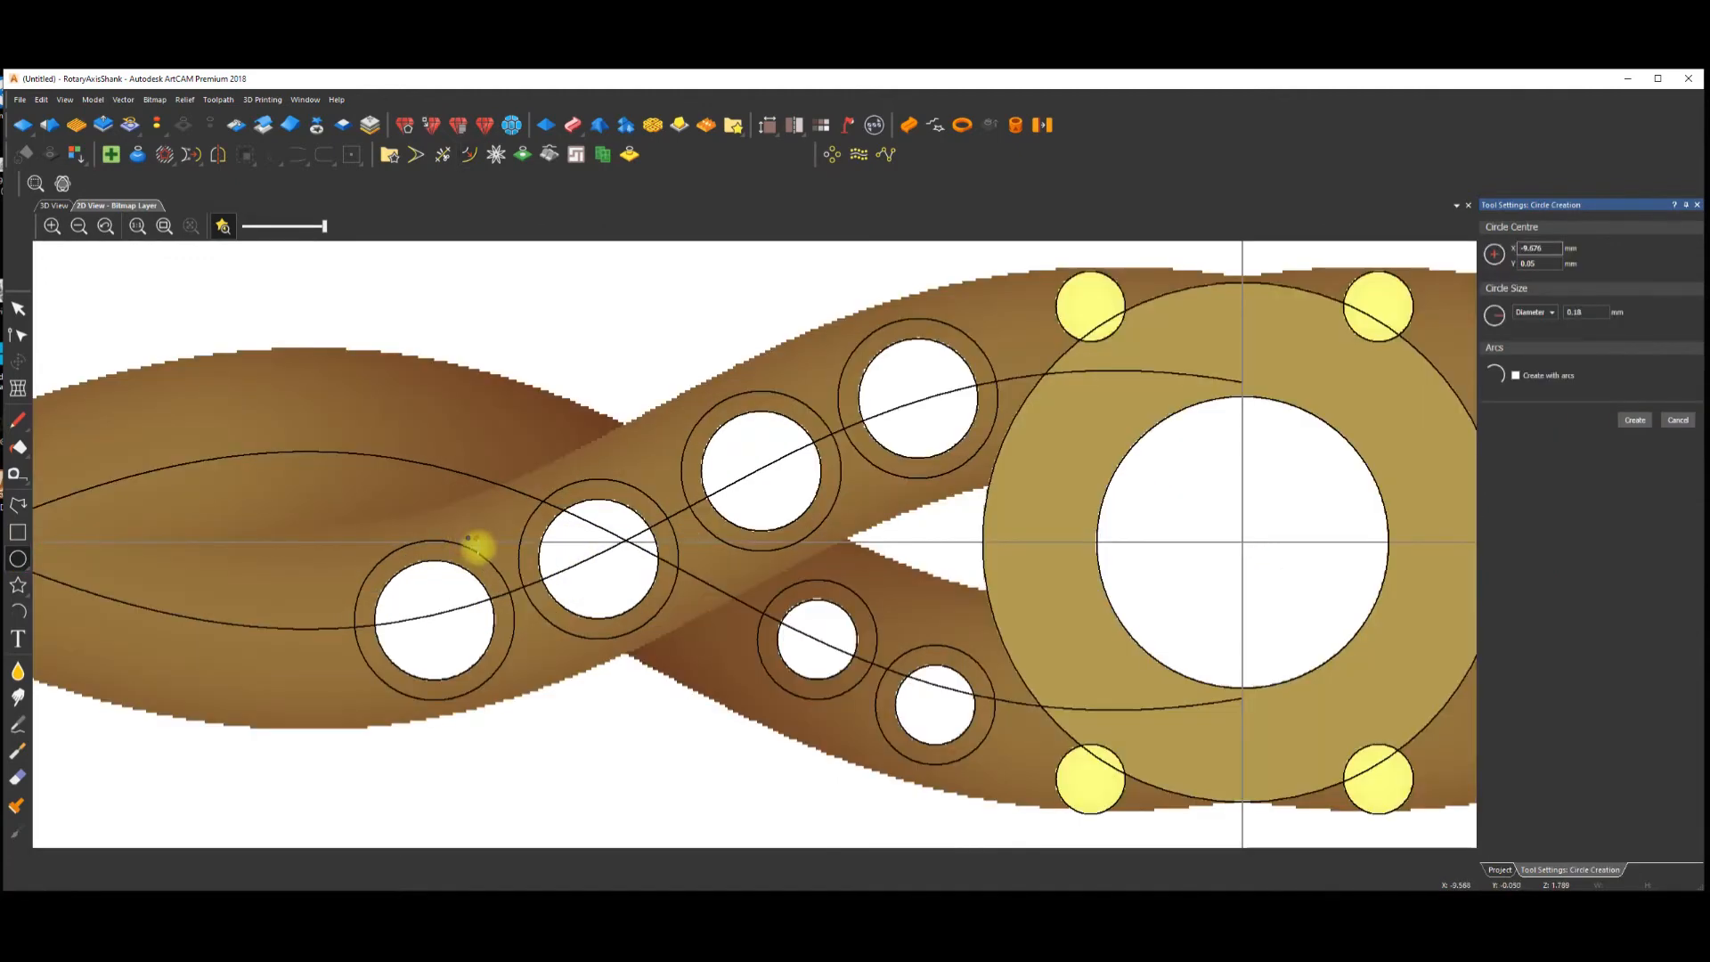
pyautogui.click(453, 469)
pyautogui.click(482, 532)
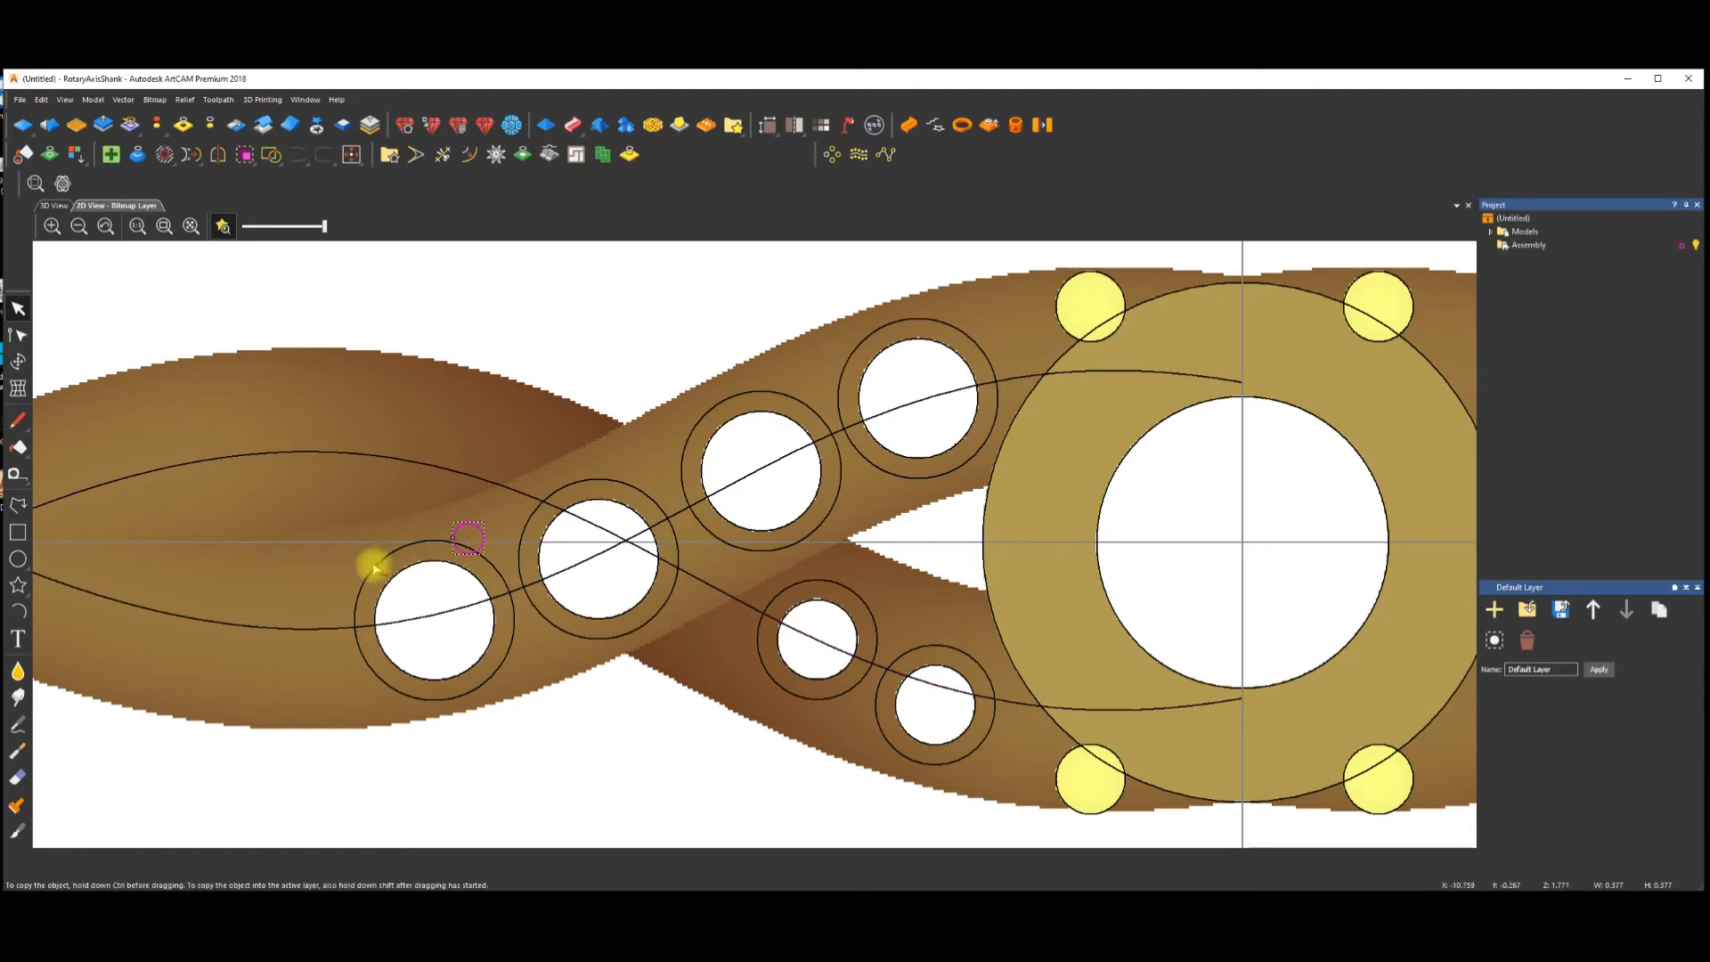
pyautogui.keyDown('ctrl'); pyautogui.moveTo(366, 567); pyautogui.dragTo(402, 583); pyautogui.keyUp('ctrl')
pyautogui.keyDown('ctrl'); pyautogui.moveTo(536, 644); pyautogui.dragTo(400, 689); pyautogui.keyUp('ctrl')
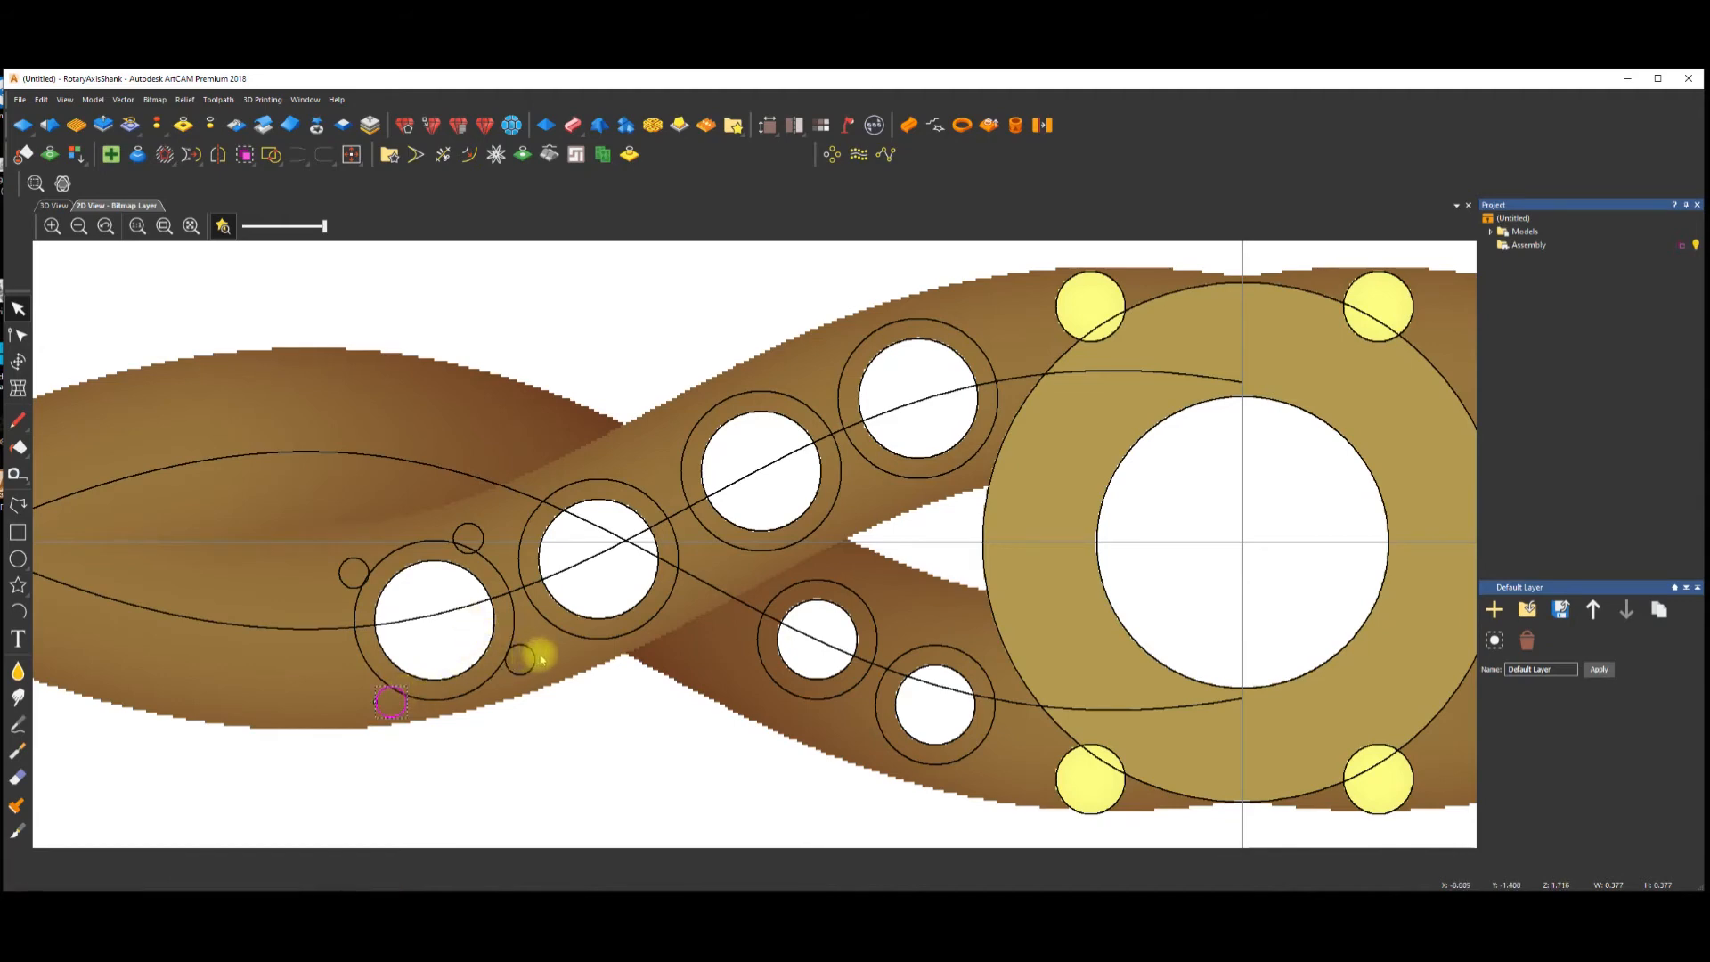
# Select the four small prong circles around the outermost left stone hole and group them.
pyautogui.moveTo(311, 506); pyautogui.dragTo(534, 655)
pyautogui.keyDown('shift'); pyautogui.moveTo(355, 656); pyautogui.dragTo(574, 770); pyautogui.keyUp('shift')
pyautogui.keyDown('shift'); pyautogui.moveTo(465, 626); pyautogui.dragTo(571, 730); pyautogui.keyUp('shift')
pyautogui.rightClick(473, 419)
pyautogui.click(515, 502)
# Raise the four grouped prong circles as a round relief with a 2 mm start height, merged high, and inspect them in 3D.
pyautogui.click(62, 206)
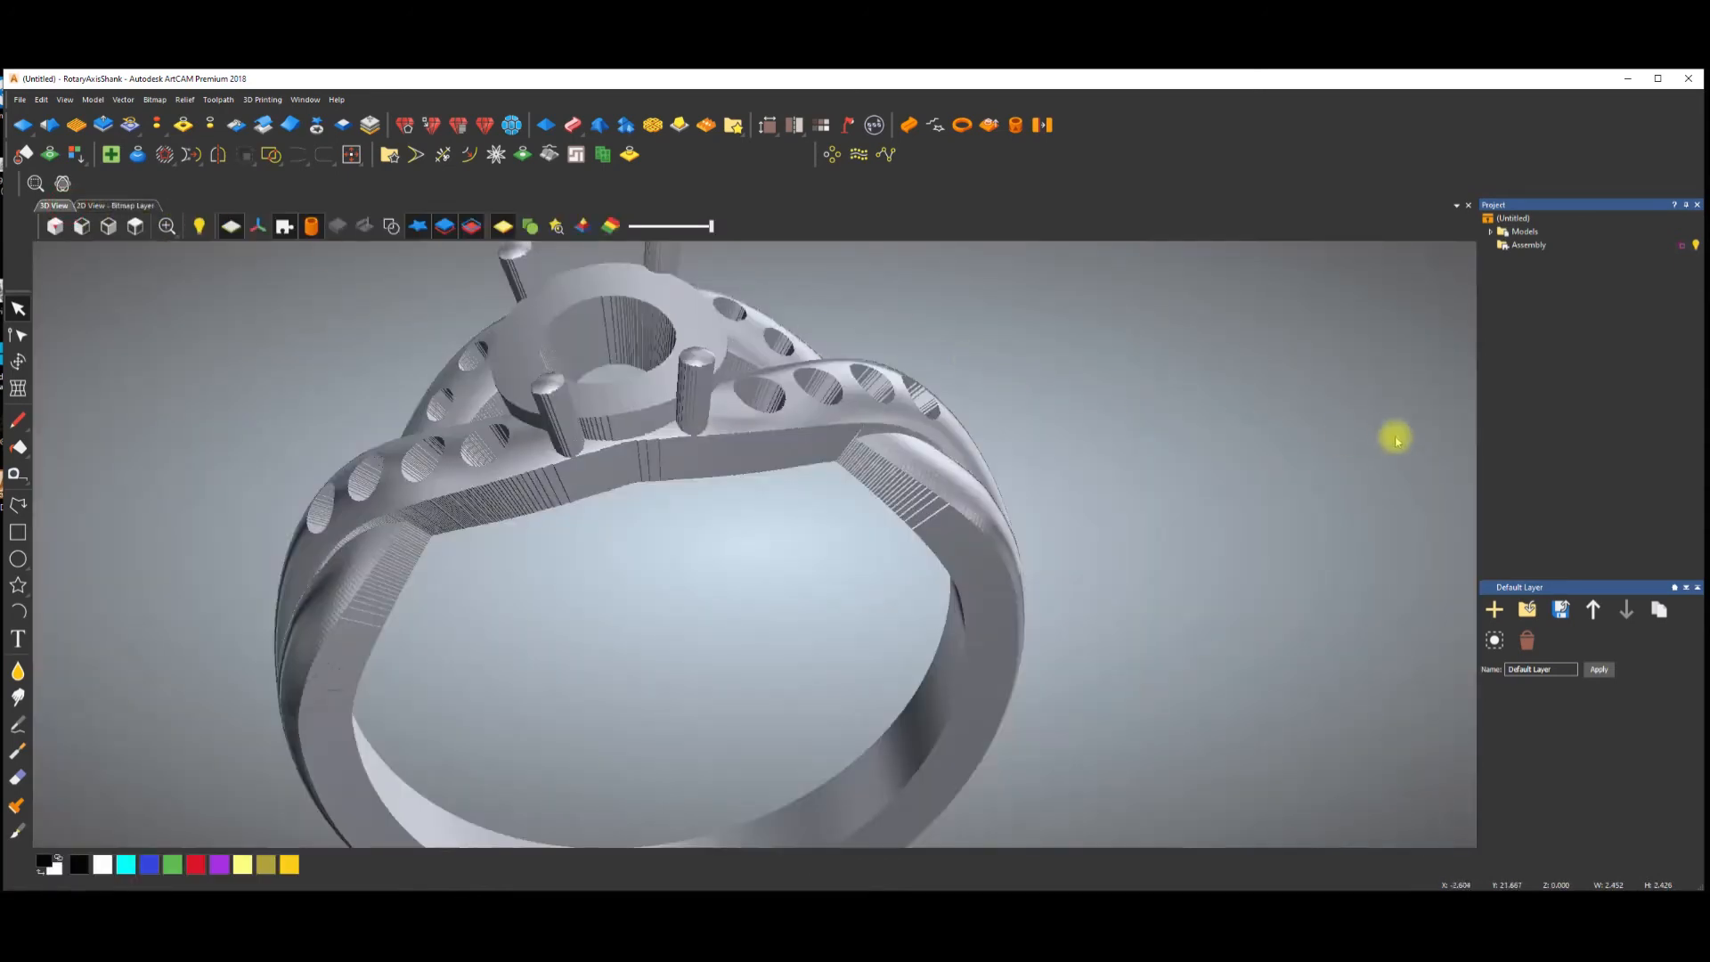
pyautogui.press('F12')
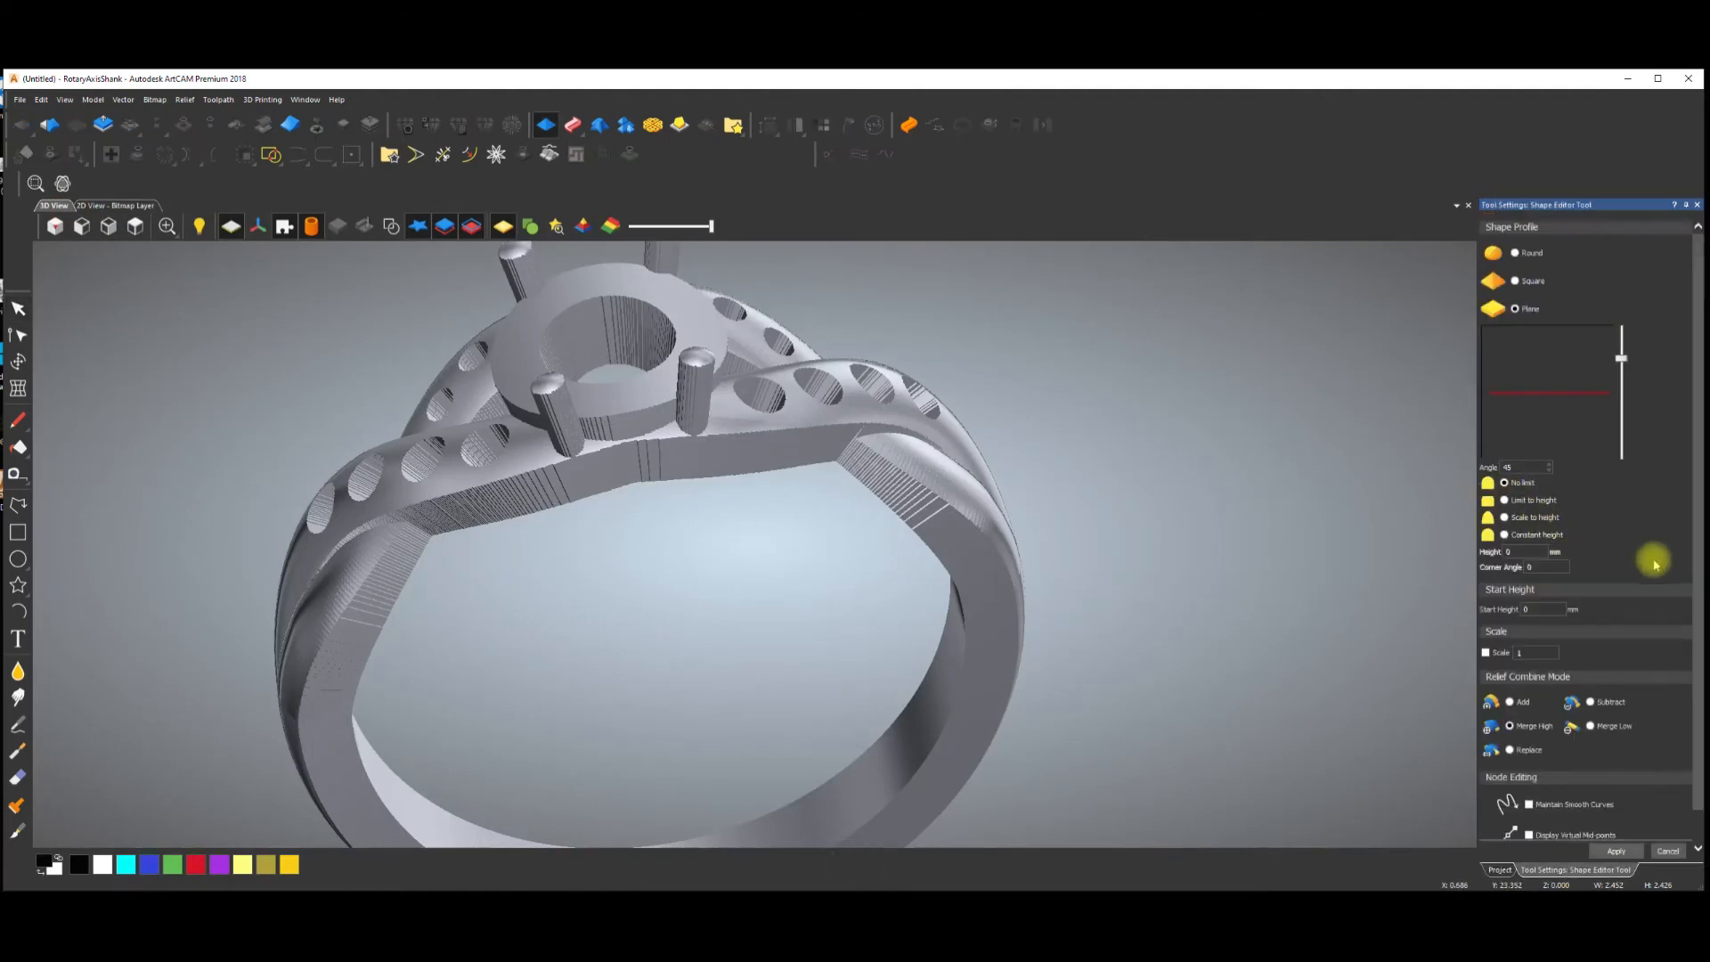
pyautogui.doubleClick(1547, 610)
pyautogui.write('2')
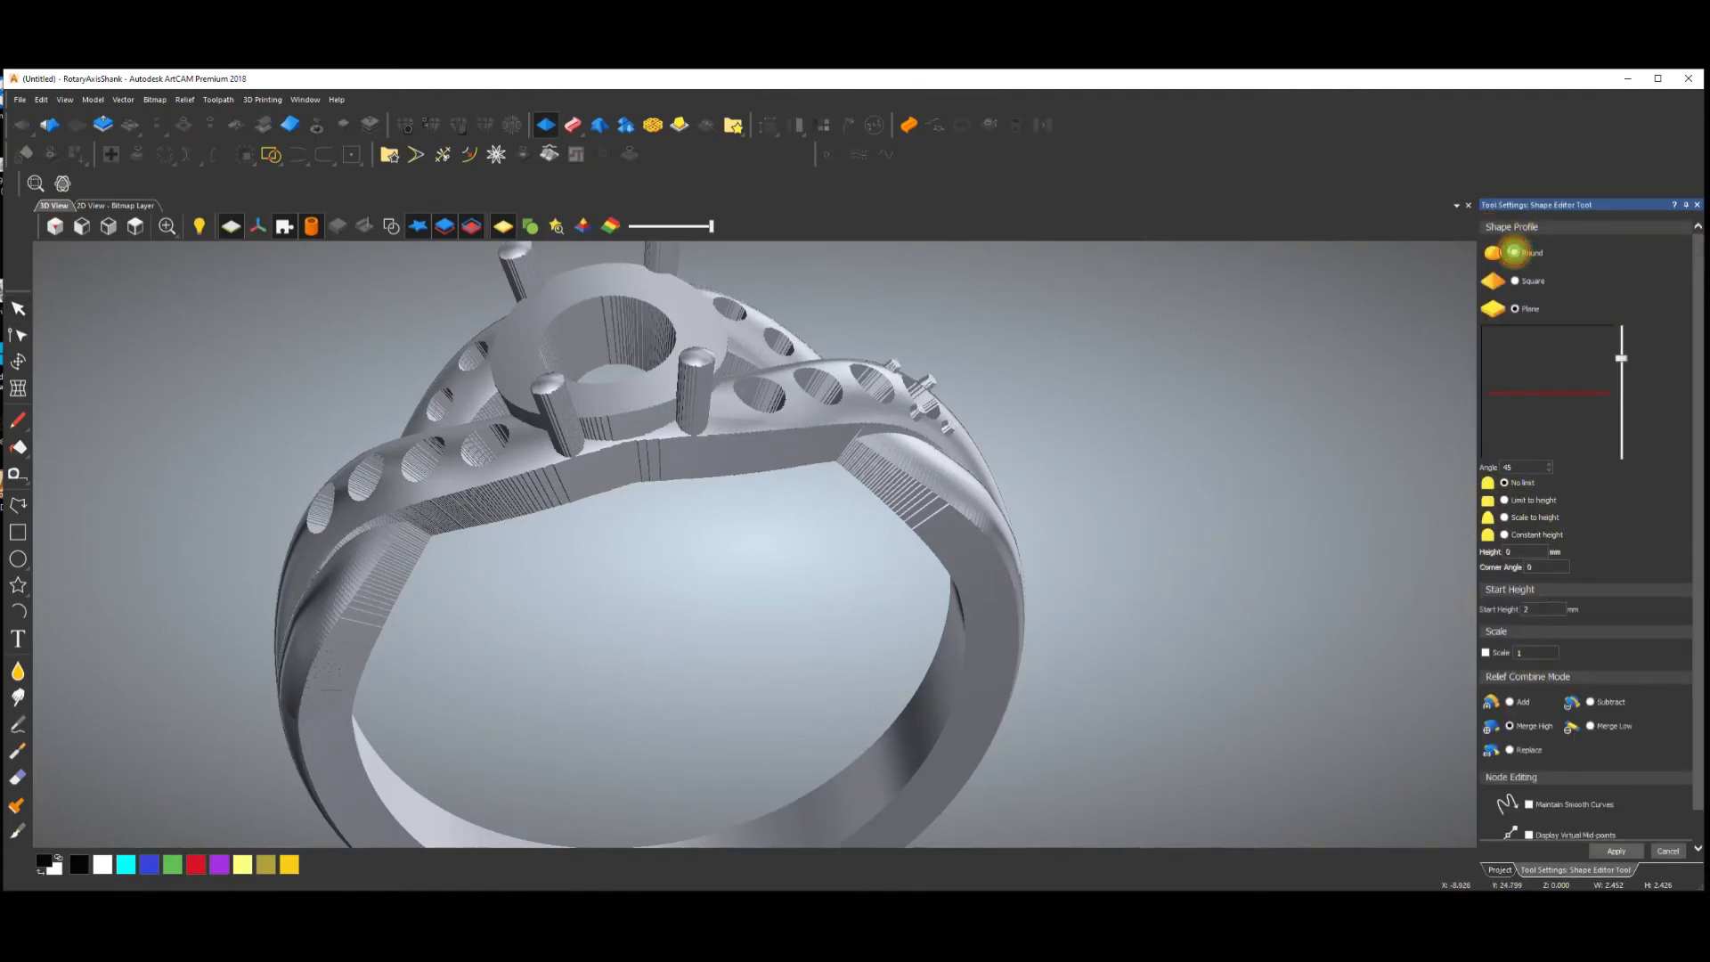
pyautogui.click(1514, 252)
pyautogui.scroll(2, 882, 418)
pyautogui.scroll(-1, 907, 447)
pyautogui.press('space')
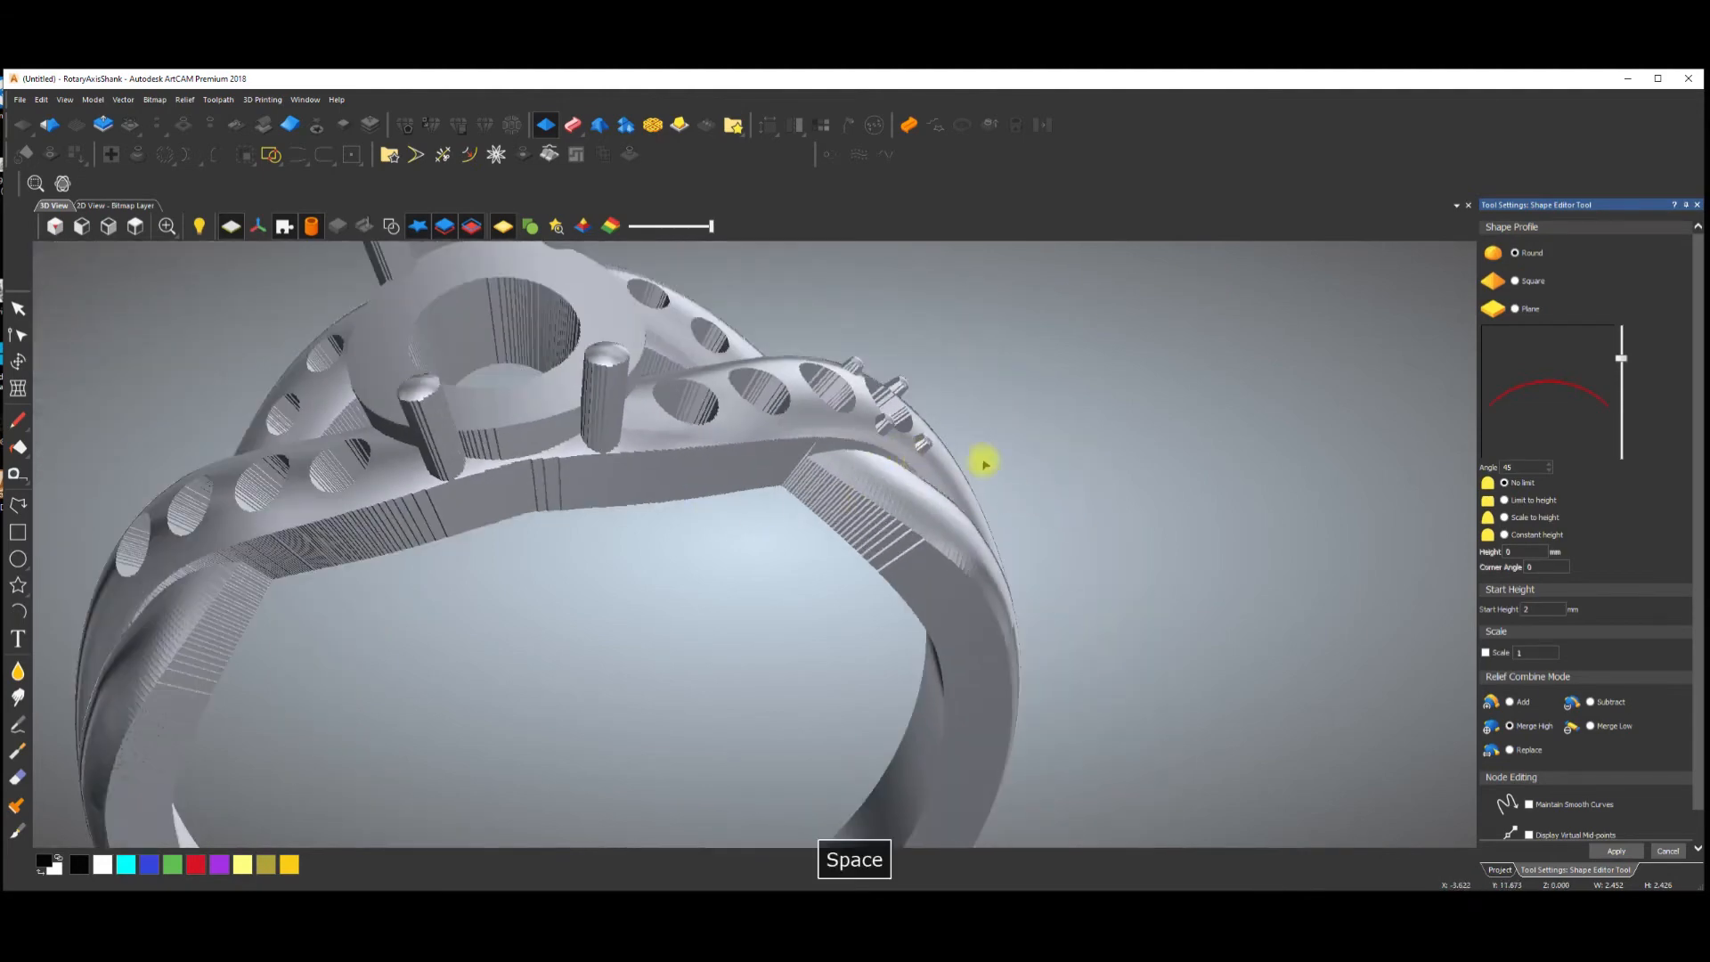
pyautogui.click(1608, 851)
pyautogui.click(1666, 851)
pyautogui.press('space')
pyautogui.moveTo(1149, 554); pyautogui.dragTo(946, 656)
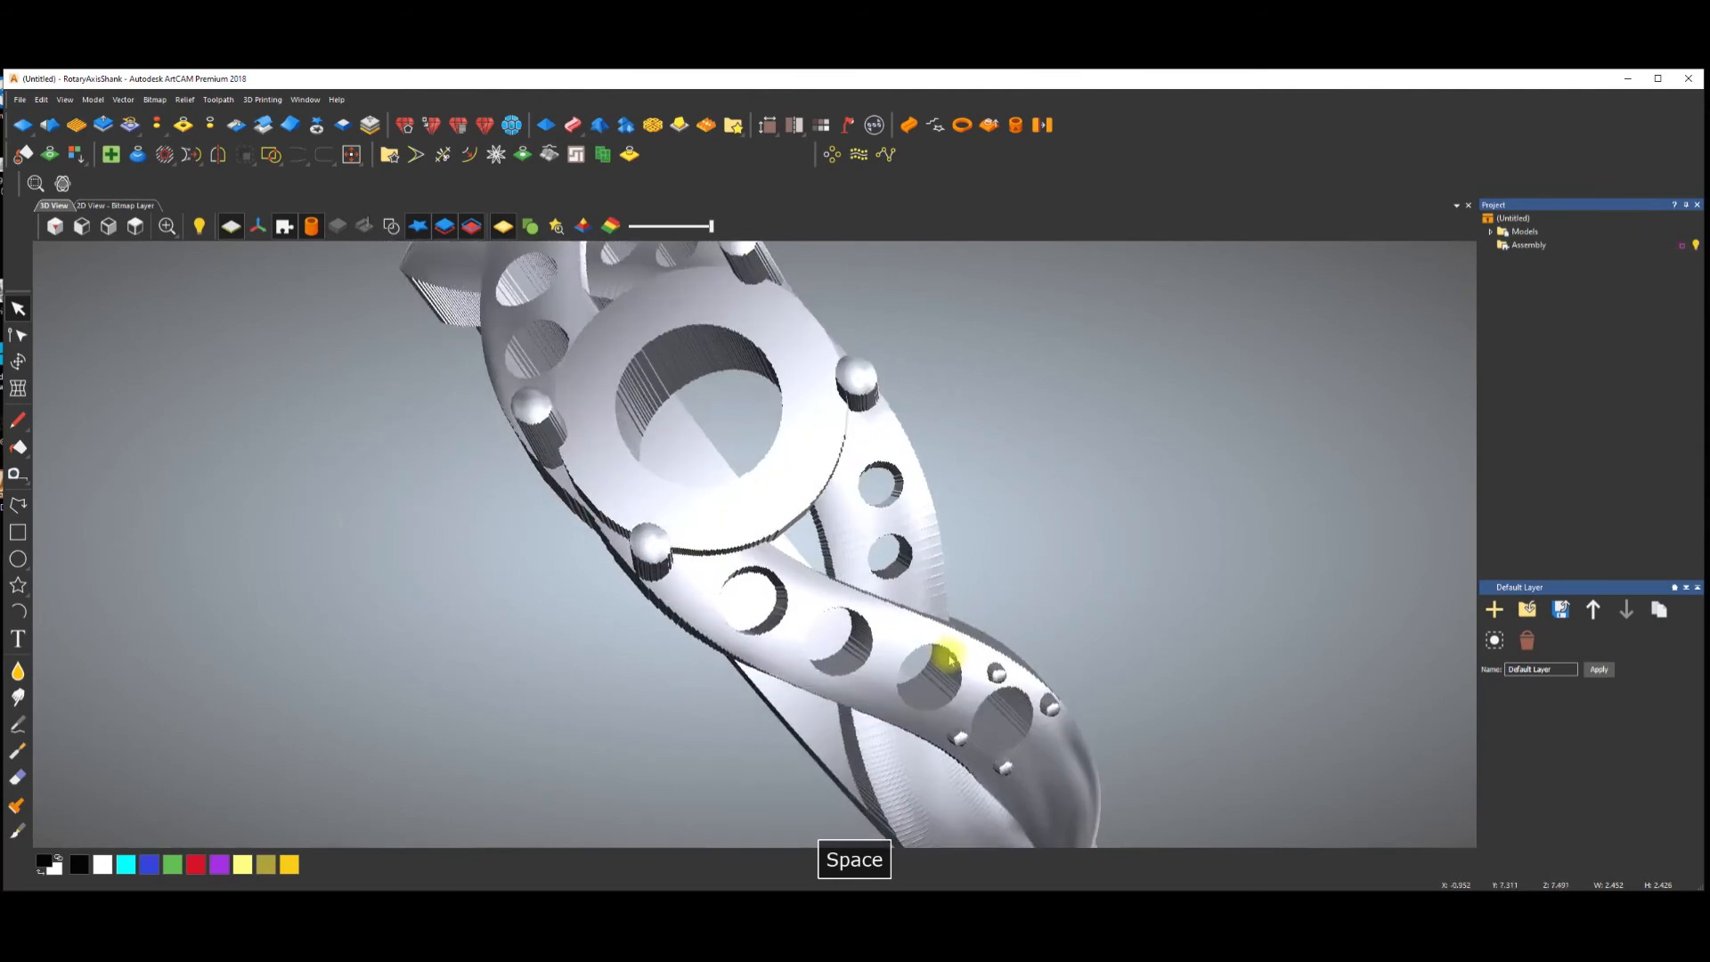
# Ungroup the four small prong circles around the outermost left stone hole in the 2D view.
pyautogui.click(132, 208)
pyautogui.scroll(-3, 873, 623)
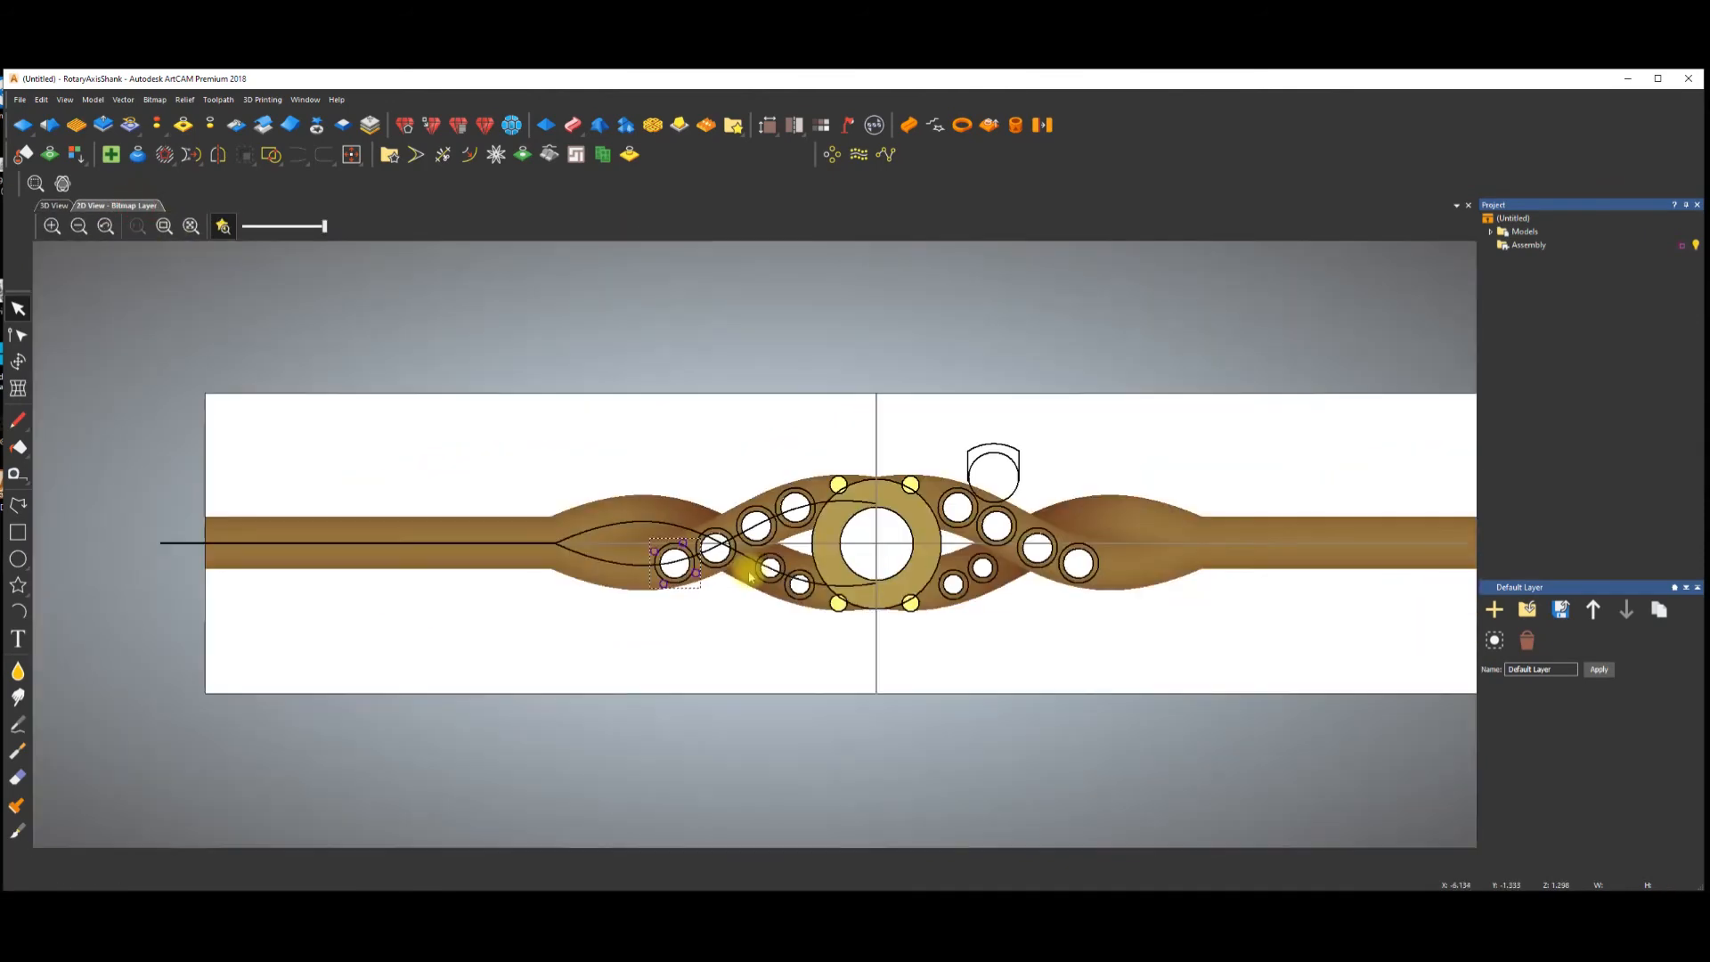
pyautogui.scroll(2, 748, 573)
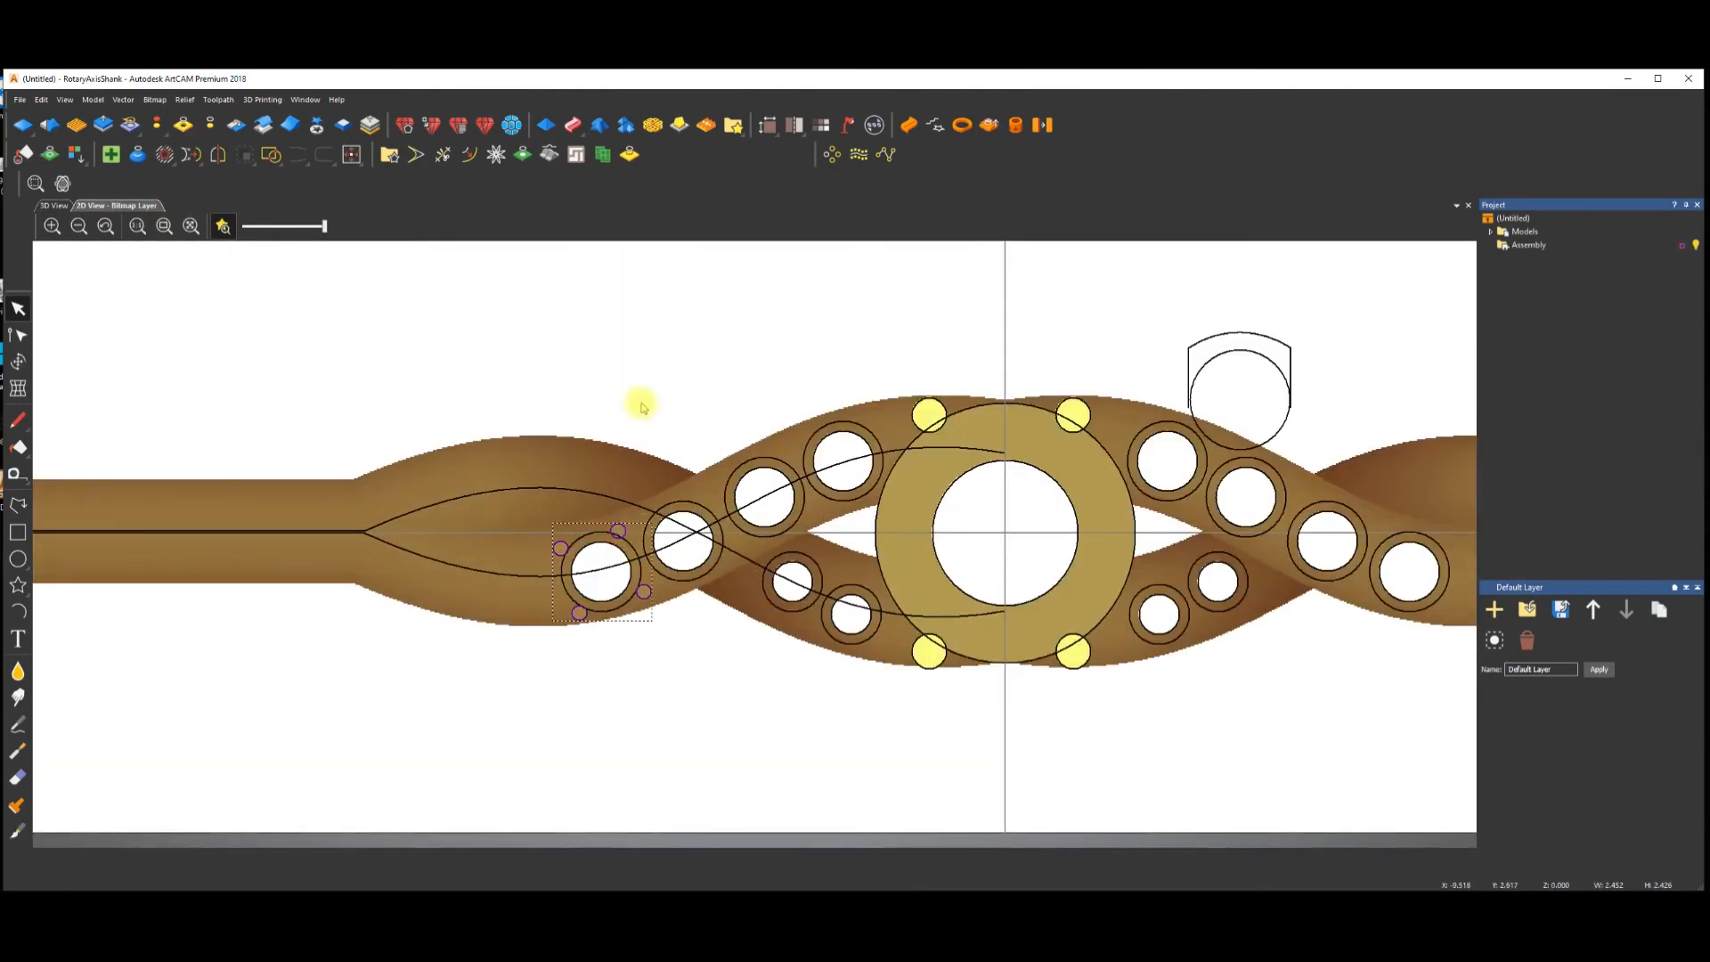
pyautogui.rightClick(647, 370)
pyautogui.click(698, 456)
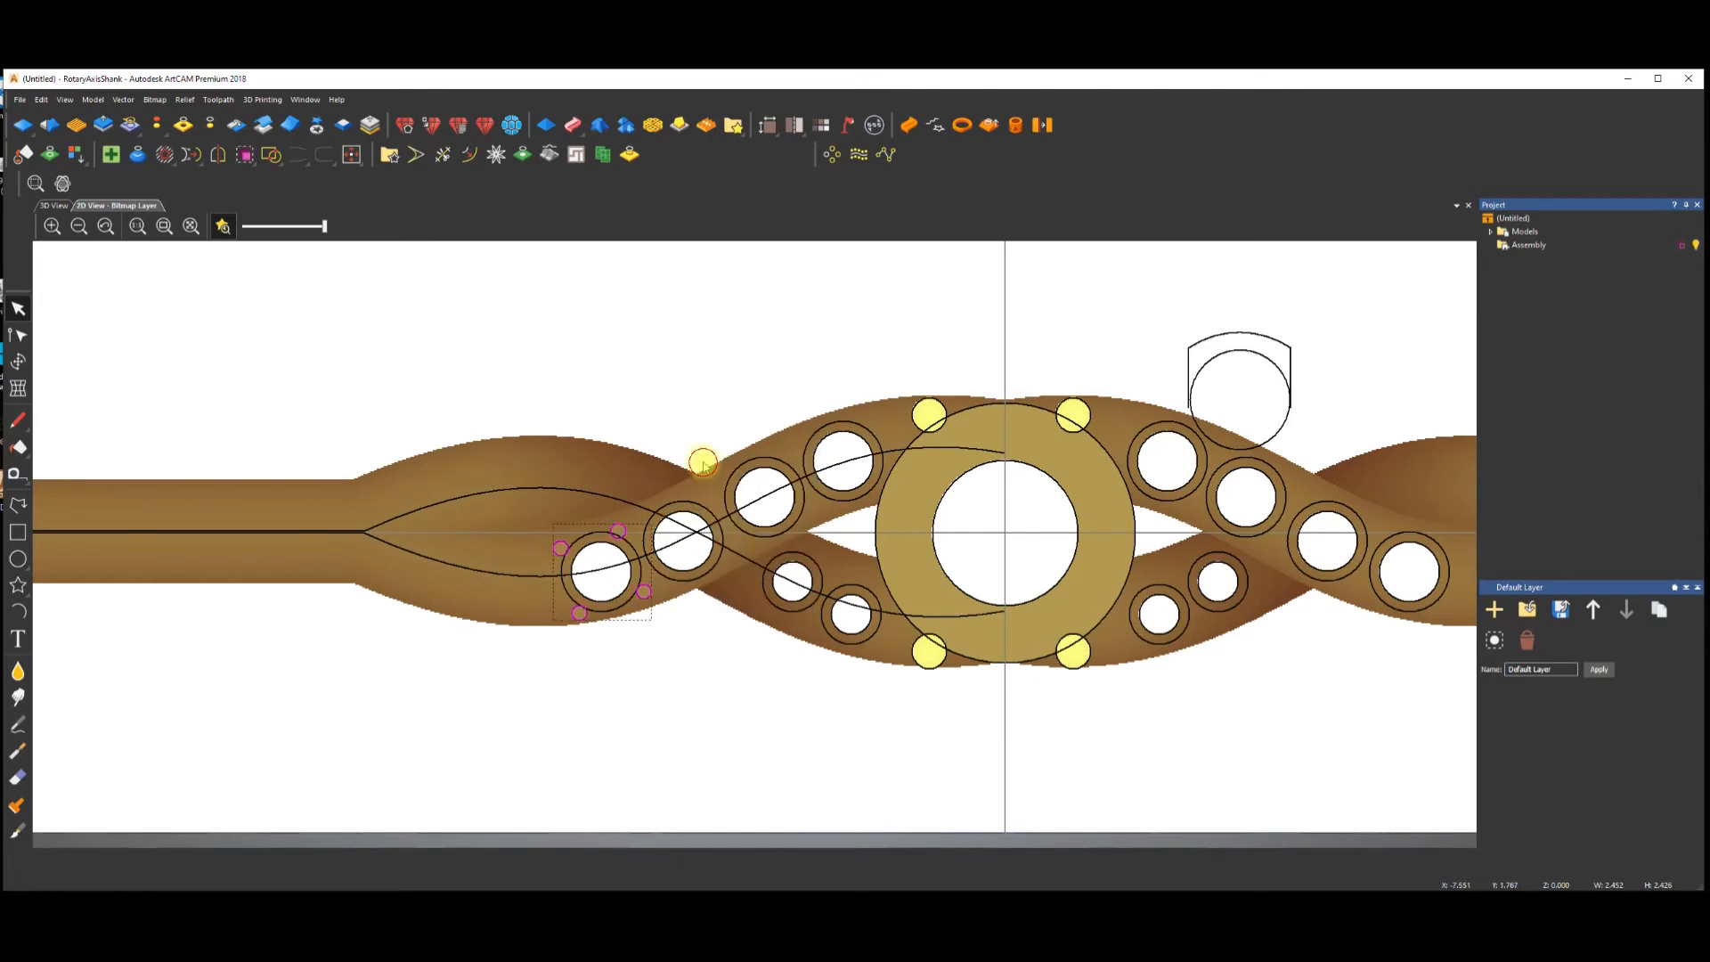
# Copy one small prong circle to four places around the second stone hole from the outer end of the left strand.
pyautogui.click(624, 525)
pyautogui.scroll(5, 624, 525)
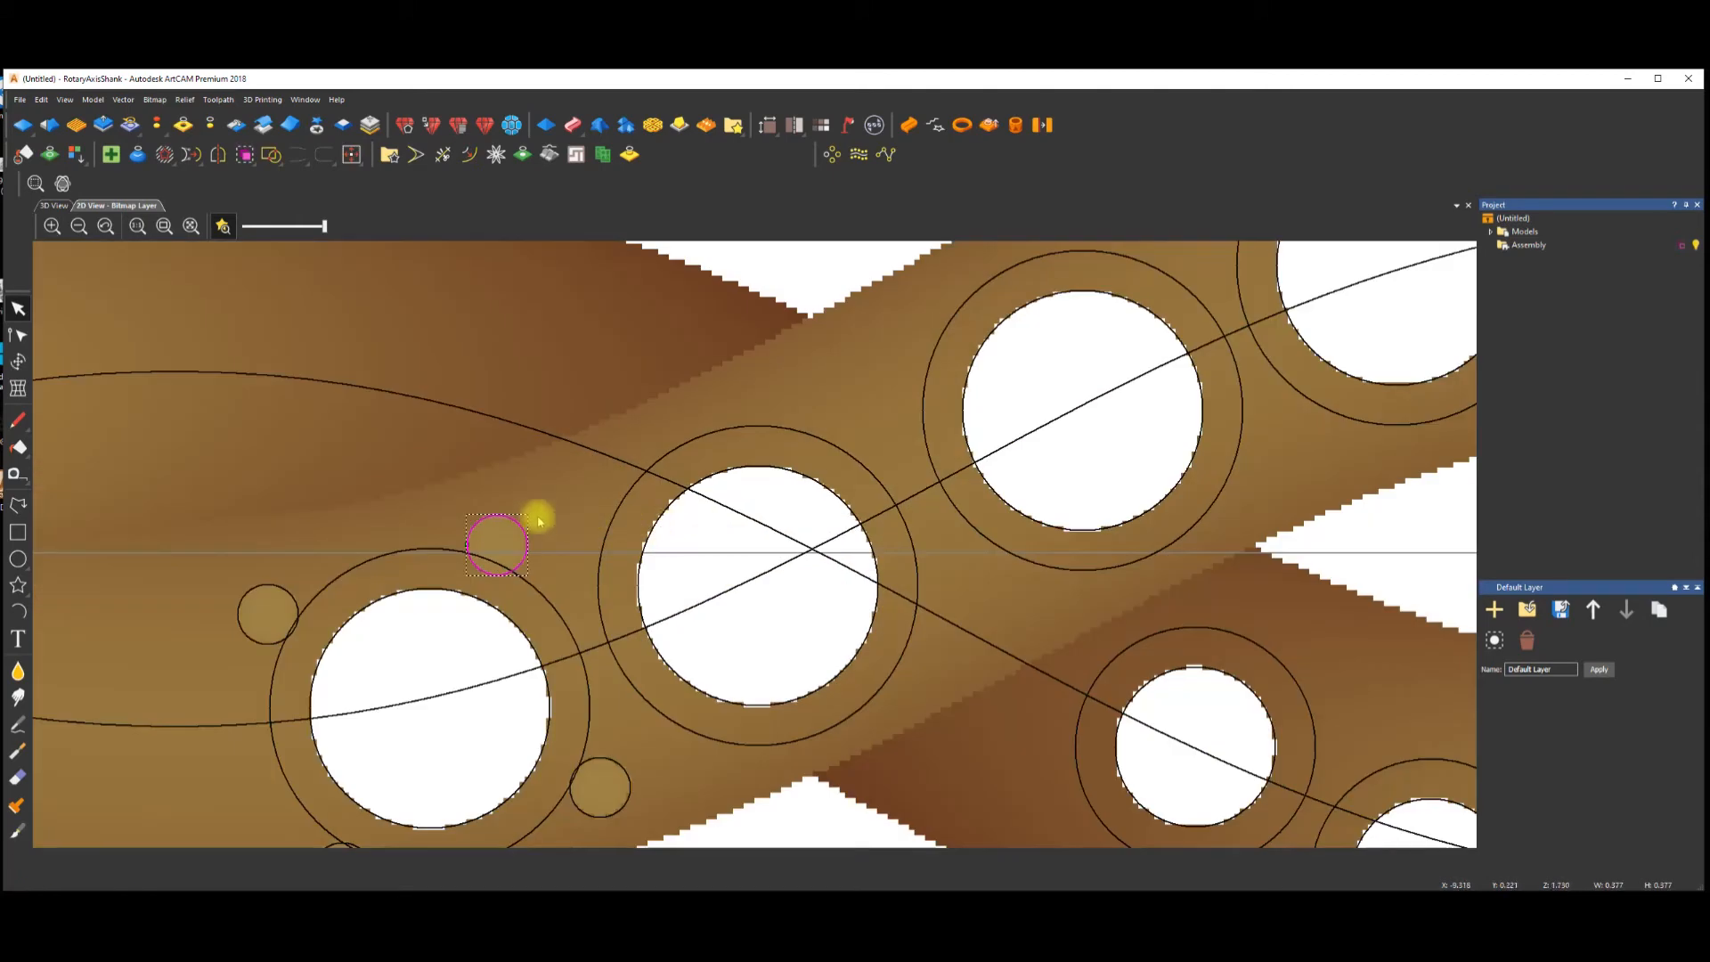
pyautogui.moveTo(612, 481); pyautogui.dragTo(800, 386)
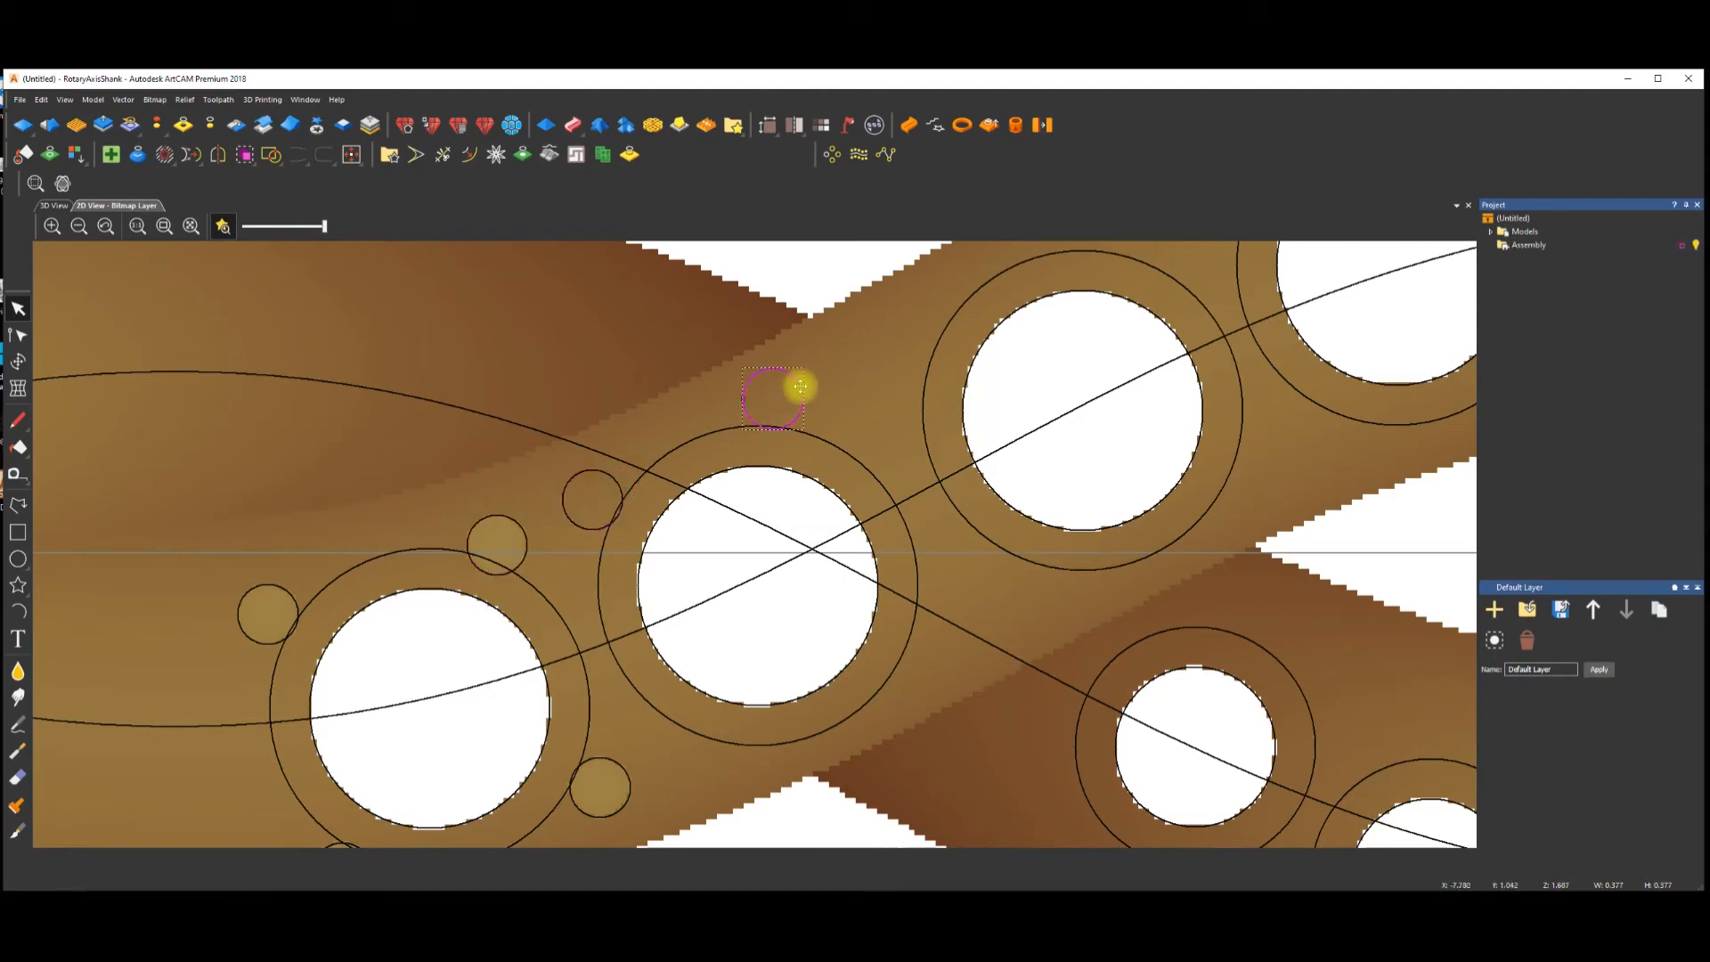
pyautogui.keyDown('ctrl'); pyautogui.moveTo(973, 609); pyautogui.dragTo(970, 606); pyautogui.keyUp('ctrl')
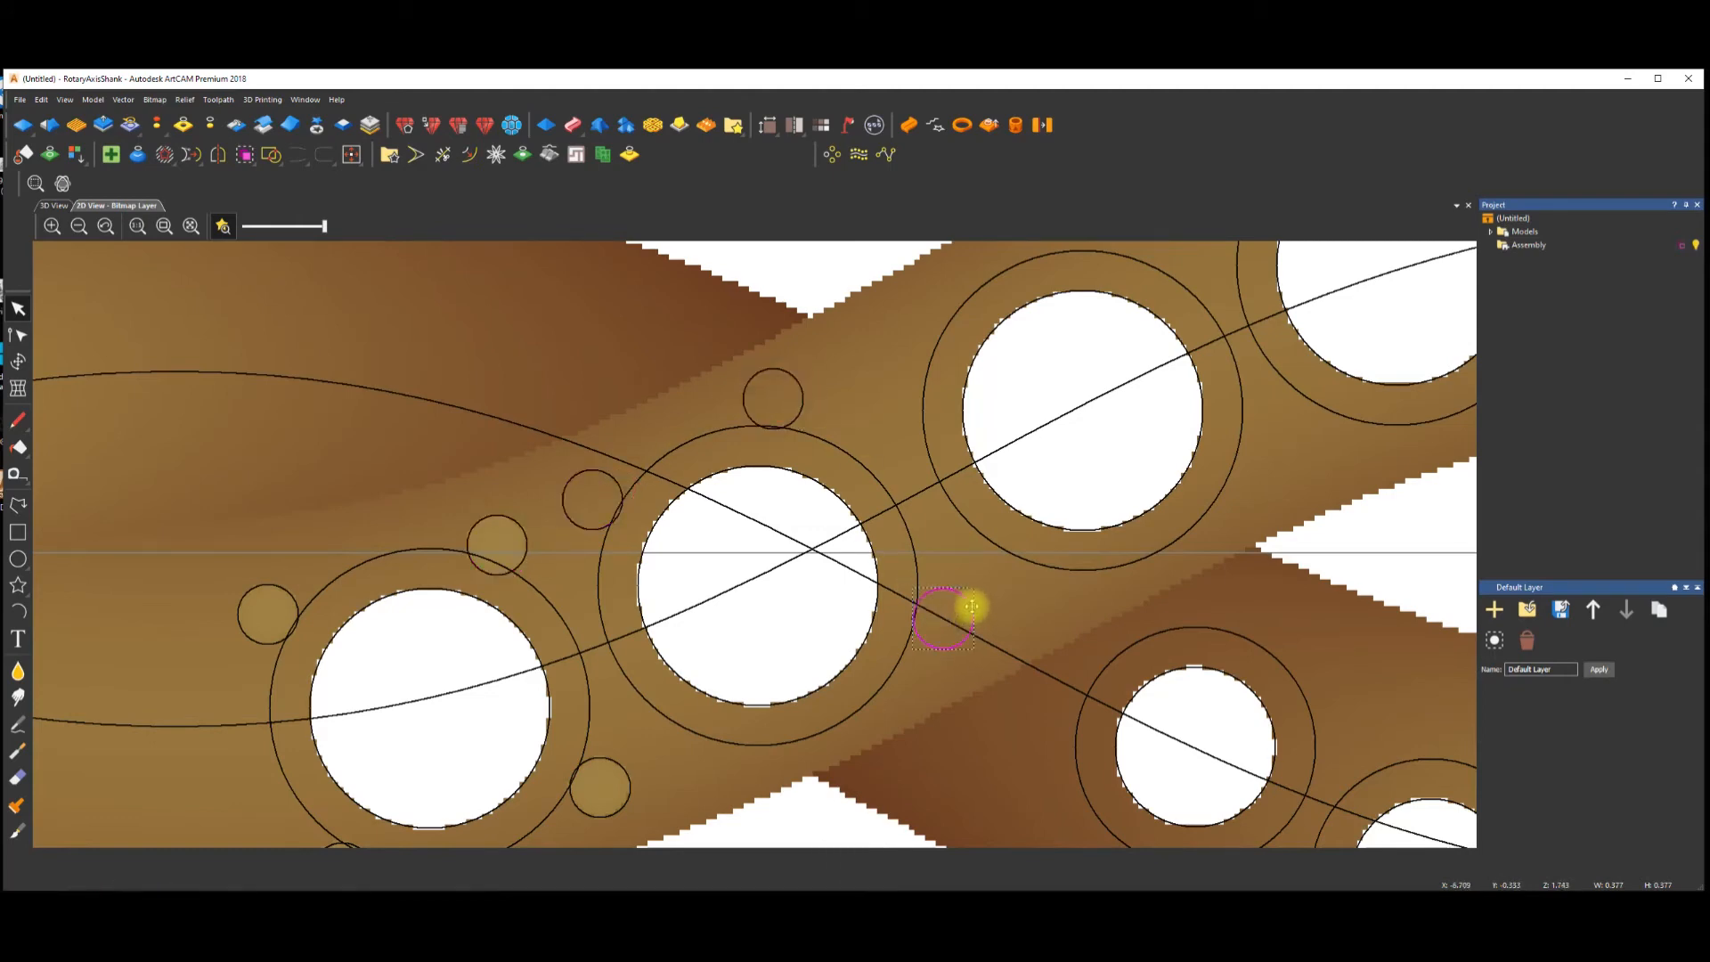
pyautogui.keyDown('ctrl'); pyautogui.moveTo(715, 746); pyautogui.dragTo(717, 749); pyautogui.keyUp('ctrl')
# Select all eight small prong circles around the two outer left stone holes and group them.
pyautogui.scroll(-2, 755, 548)
pyautogui.click(698, 338)
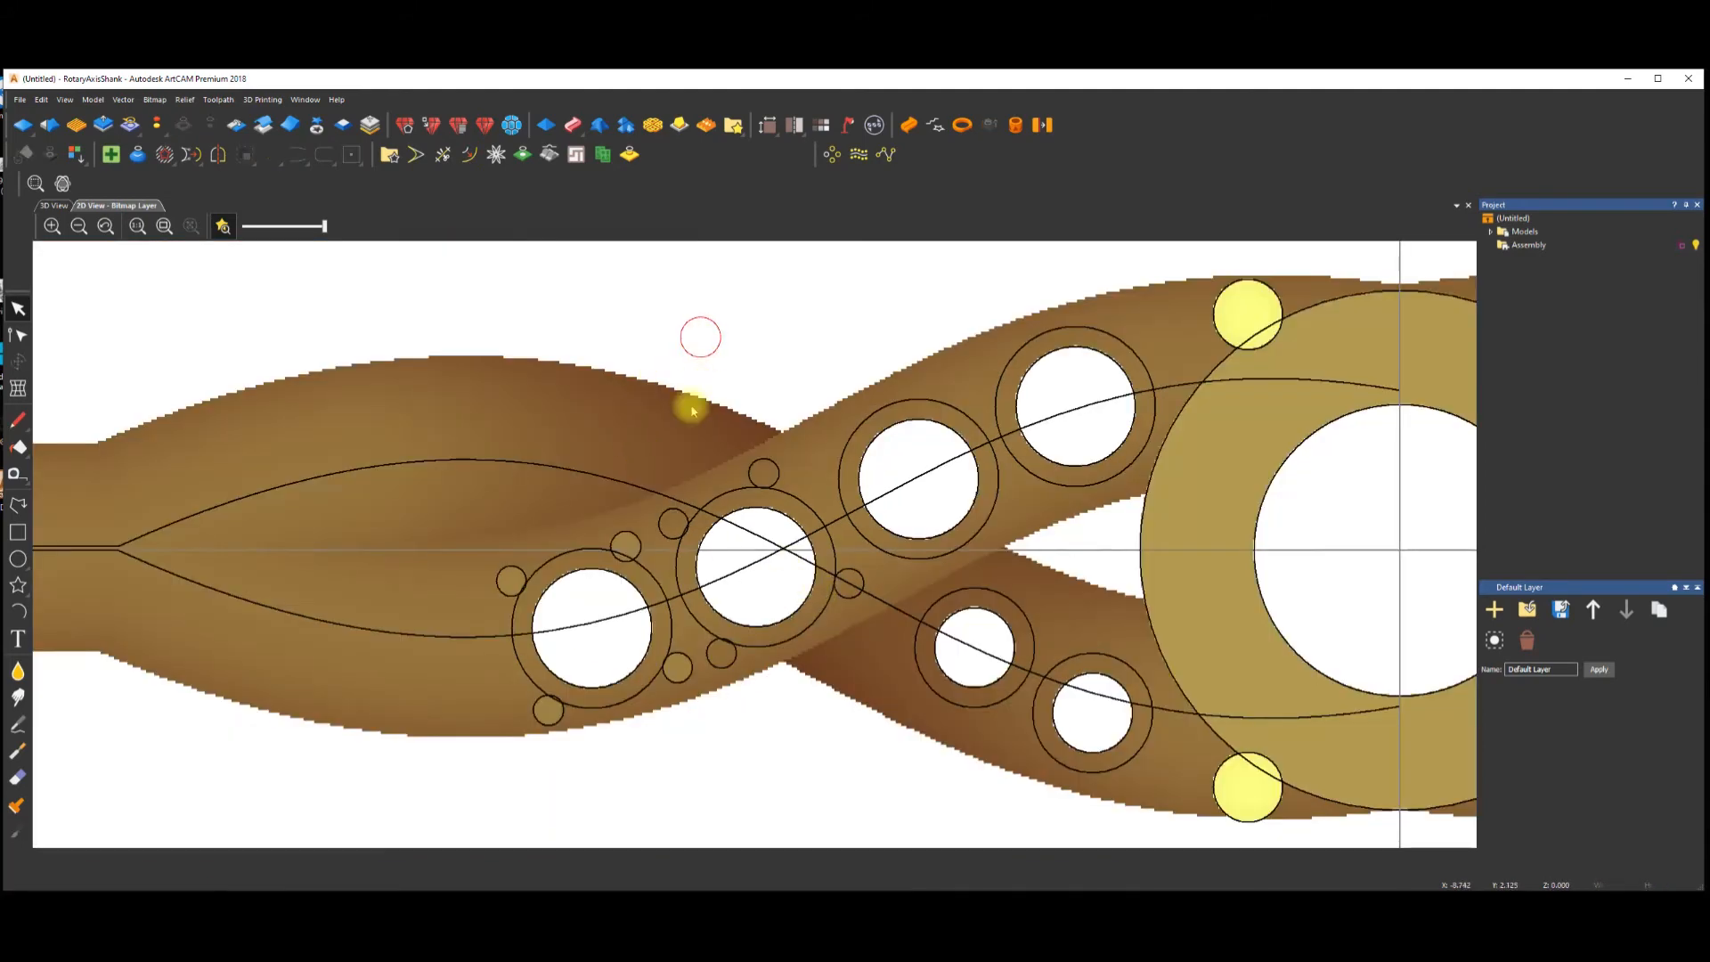
pyautogui.moveTo(595, 402); pyautogui.dragTo(806, 592)
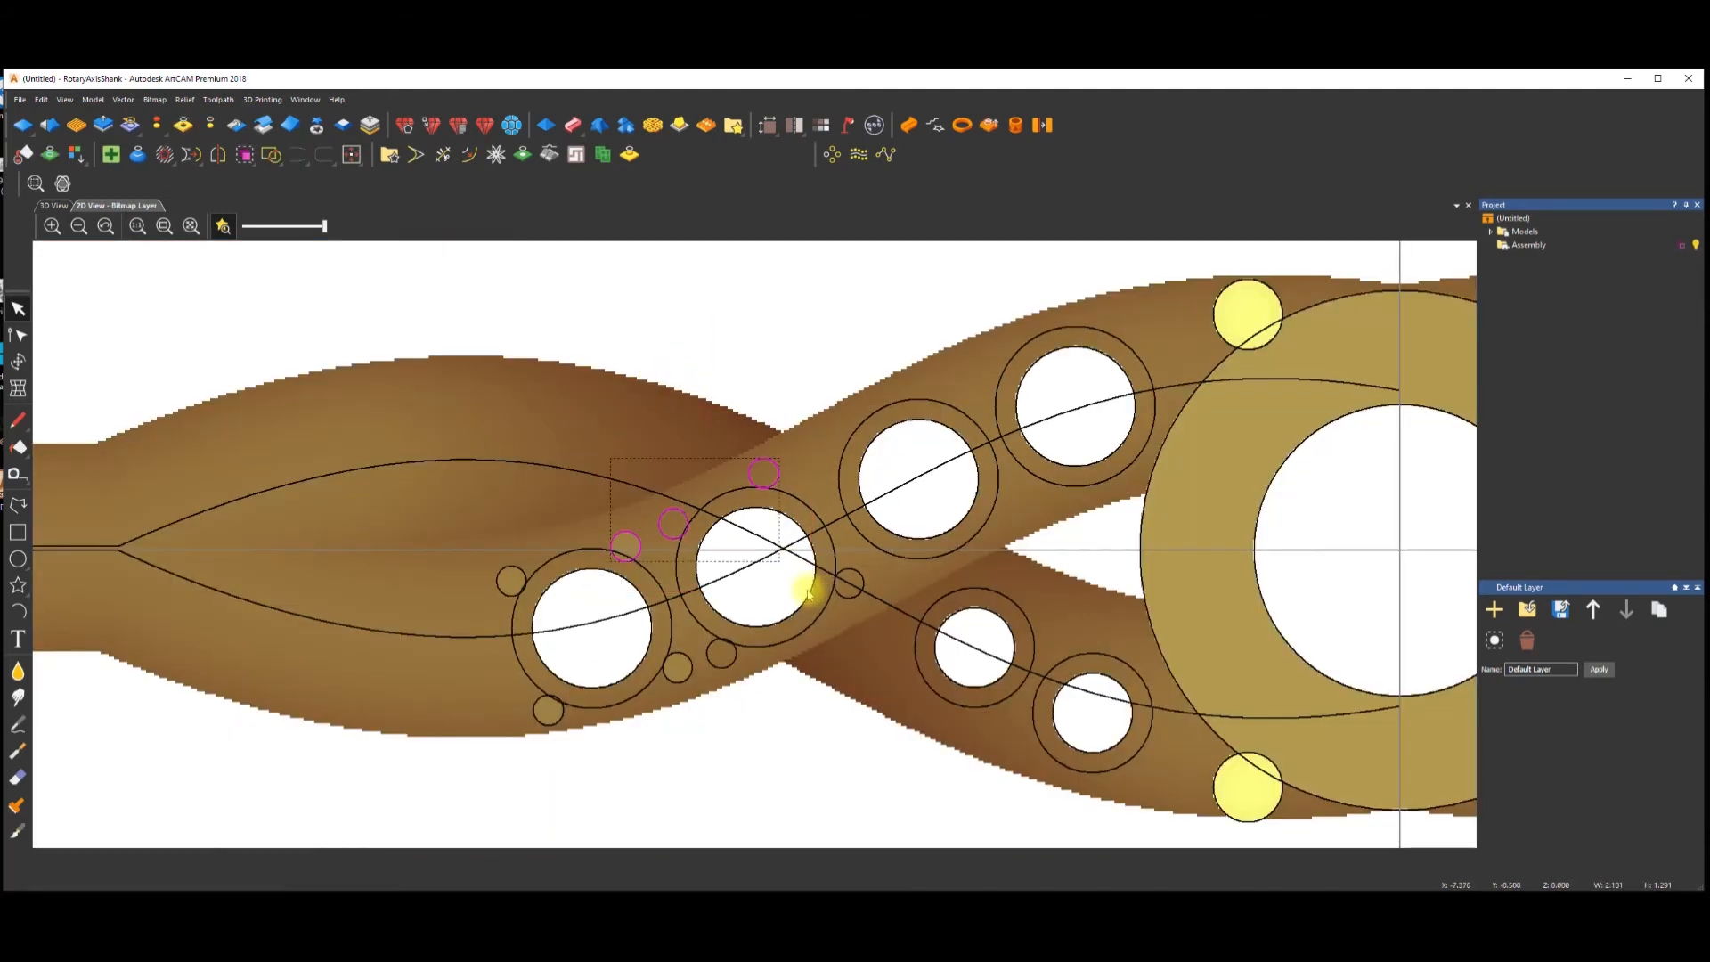
pyautogui.moveTo(414, 504)
pyautogui.keyDown('shift'); pyautogui.mouseDown()
pyautogui.moveTo(605, 592)
pyautogui.moveTo(606, 726)
pyautogui.moveTo(623, 729)
pyautogui.mouseUp(); pyautogui.keyUp('shift')
pyautogui.keyDown('shift'); pyautogui.moveTo(603, 599); pyautogui.dragTo(865, 741); pyautogui.keyUp('shift')
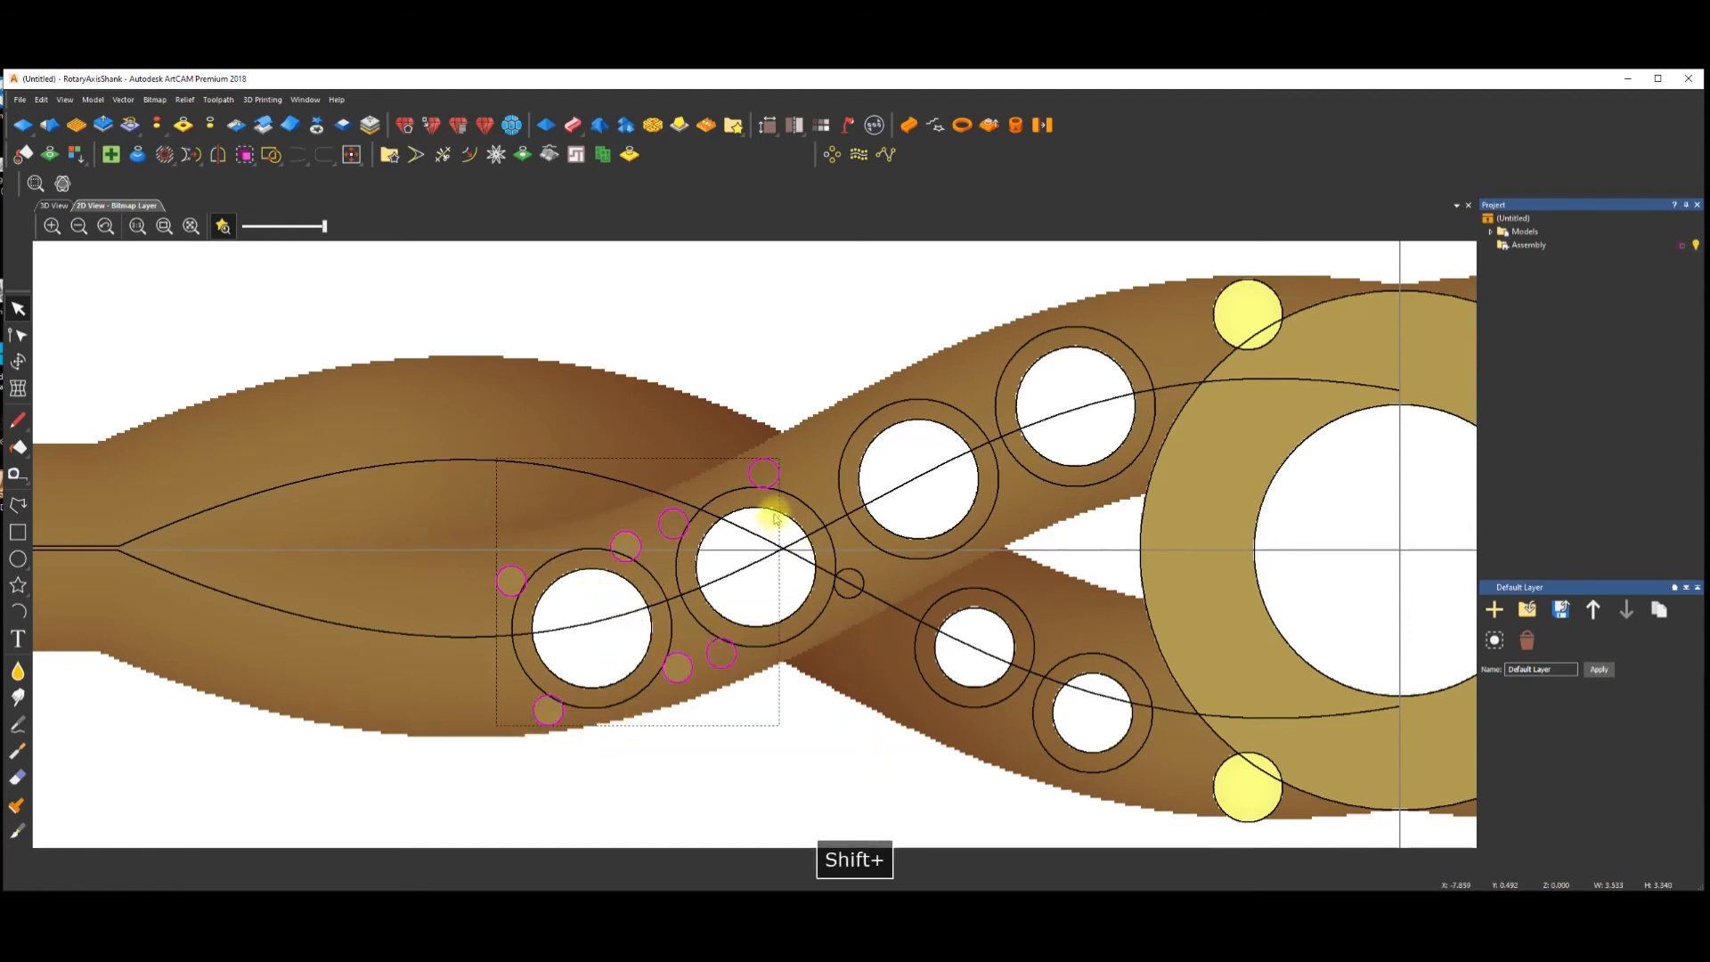
pyautogui.keyDown('shift'); pyautogui.moveTo(773, 509); pyautogui.dragTo(879, 708); pyautogui.keyUp('shift')
pyautogui.rightClick(785, 275)
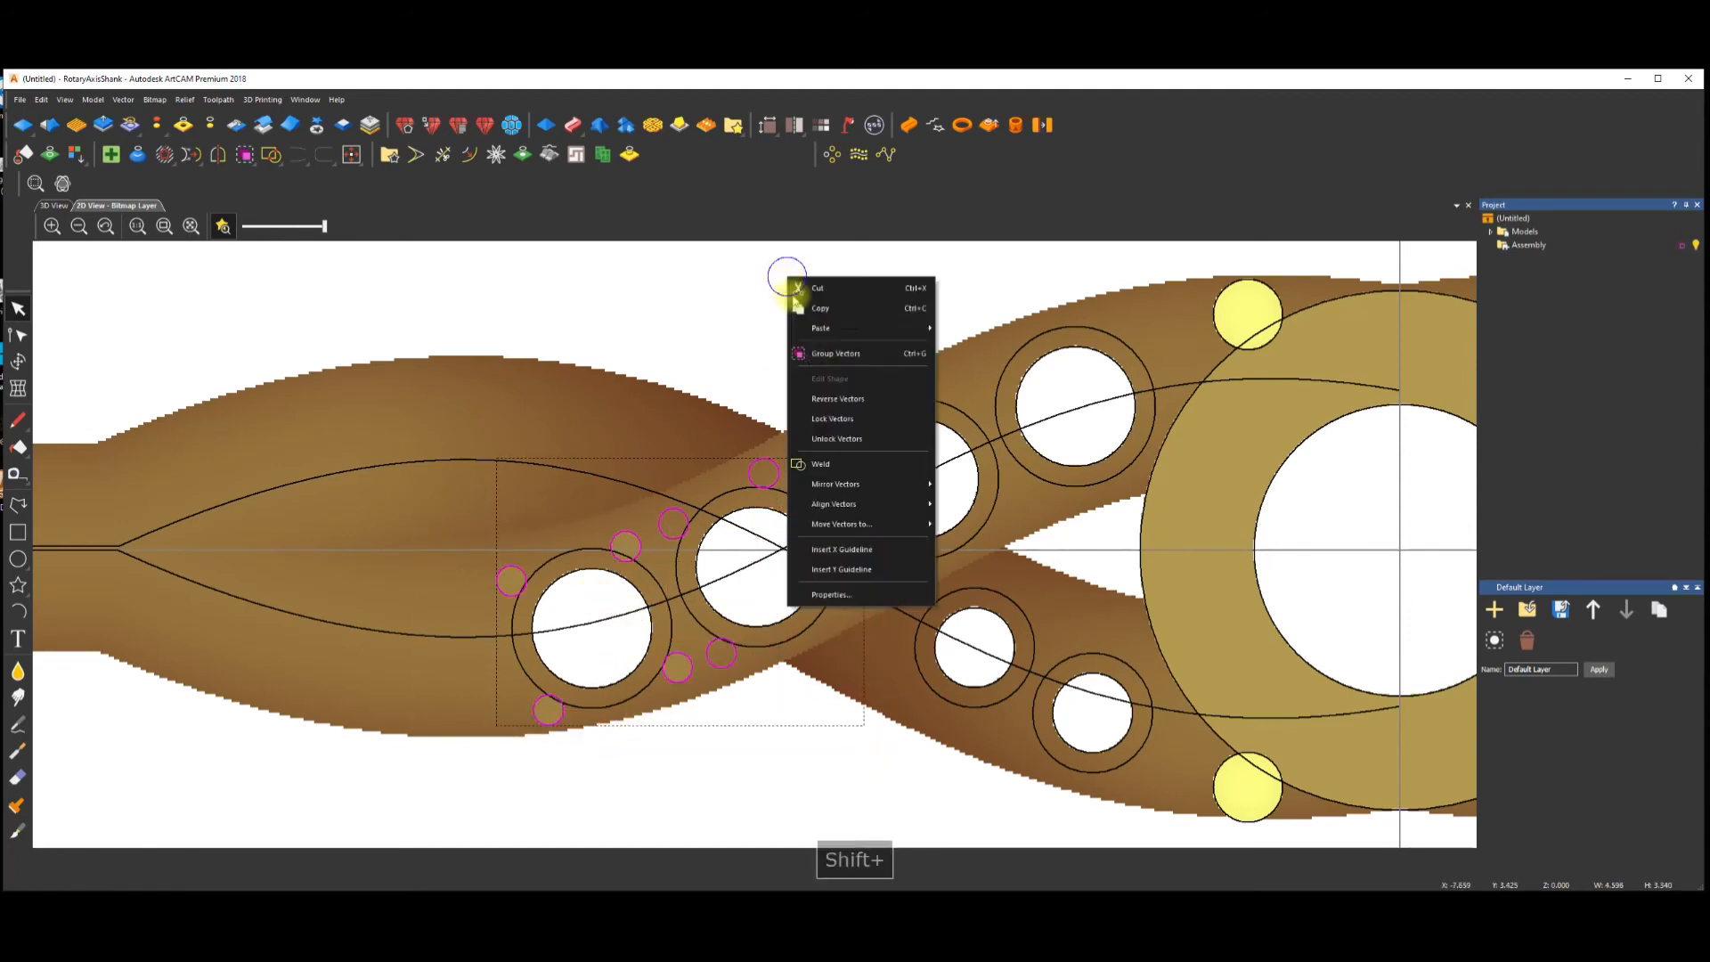
pyautogui.click(819, 359)
# Raise the eight grouped prong circles as a round relief with a 2.5 mm start height, merged high.
pyautogui.press('F12')
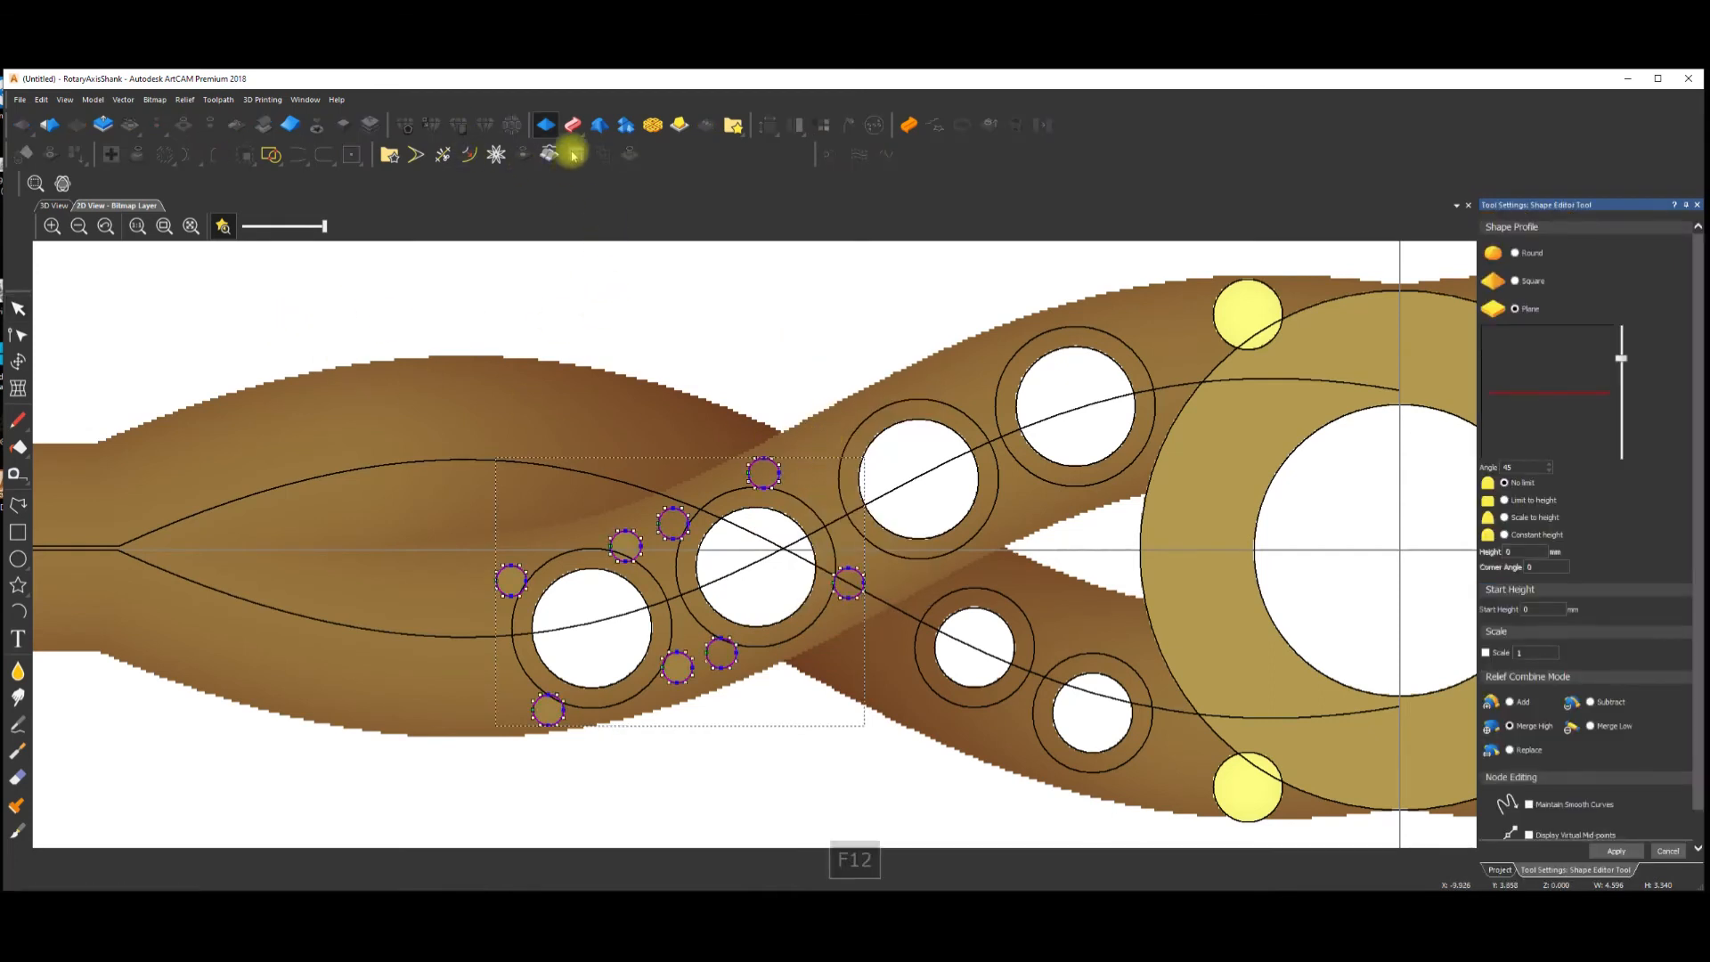
pyautogui.click(1697, 206)
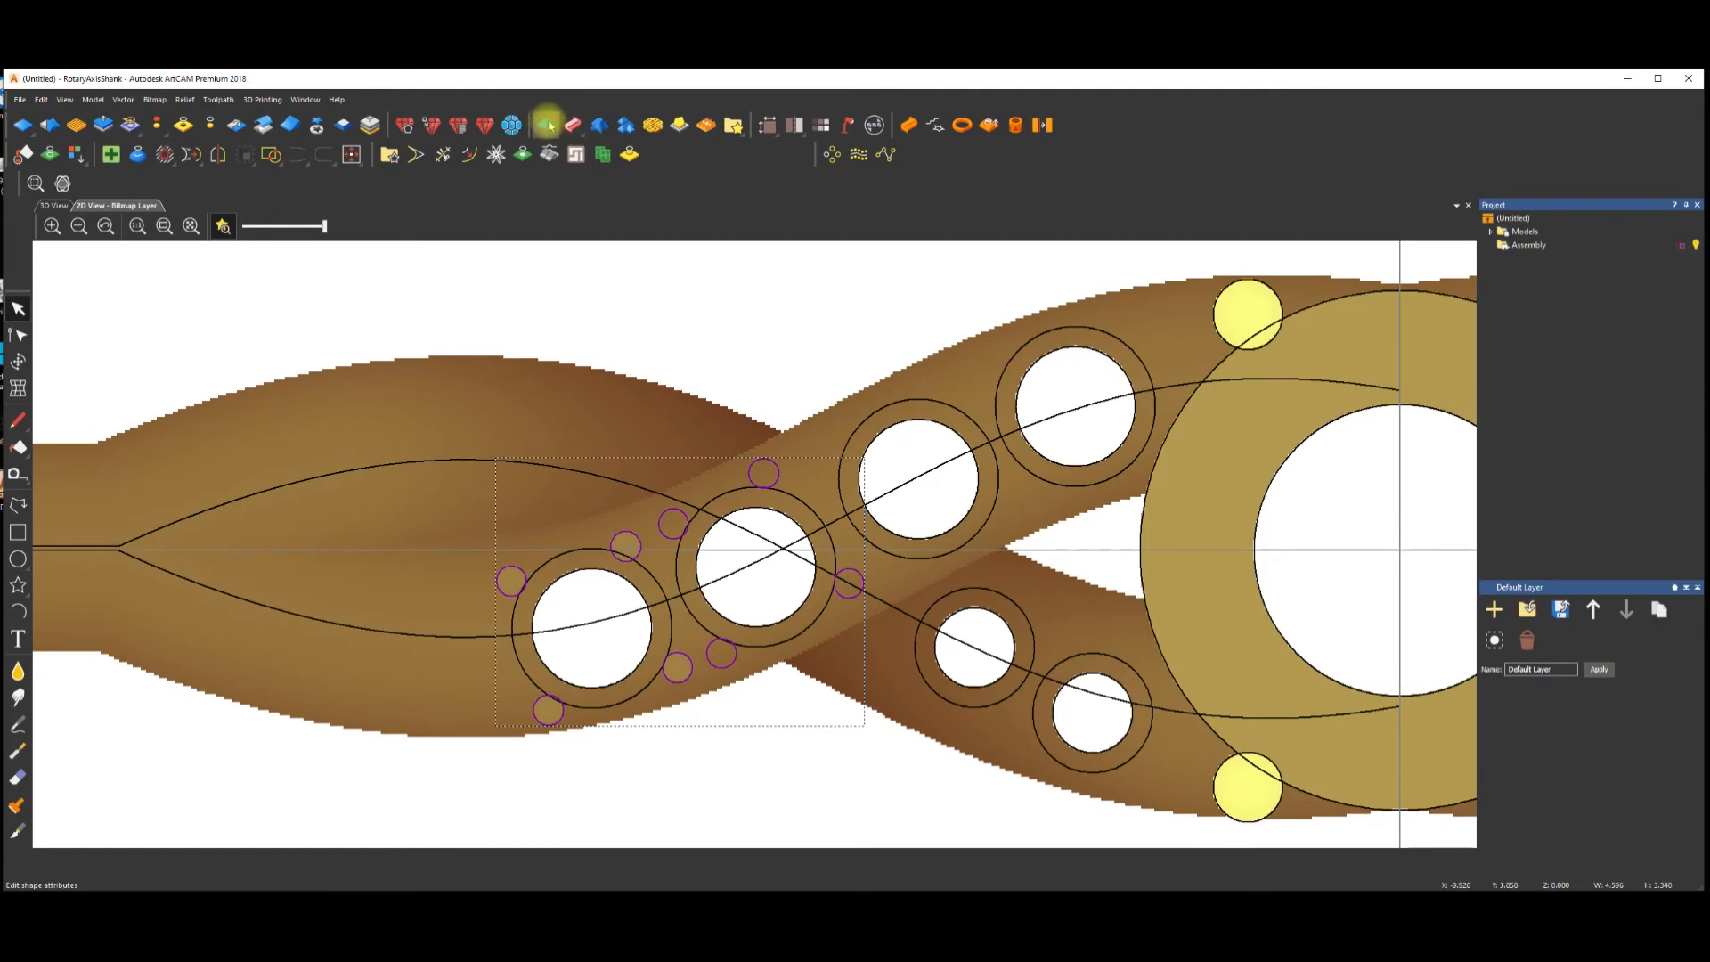
pyautogui.click(549, 124)
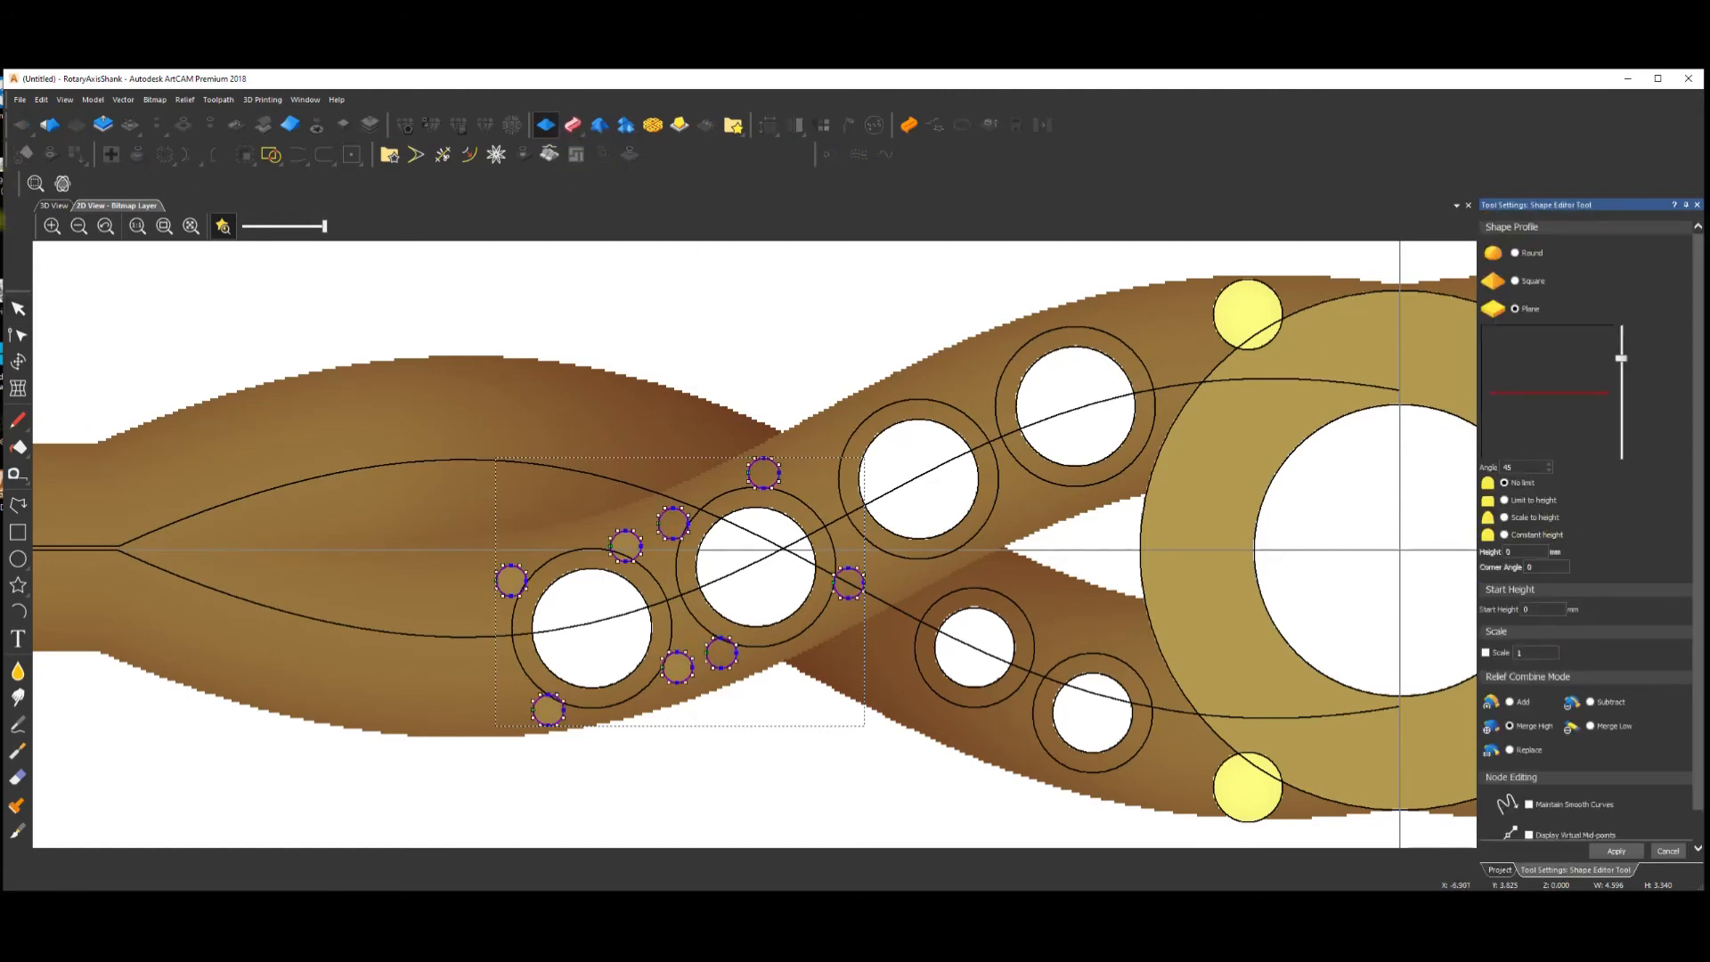
pyautogui.click(59, 207)
pyautogui.scroll(-3, 1296, 570)
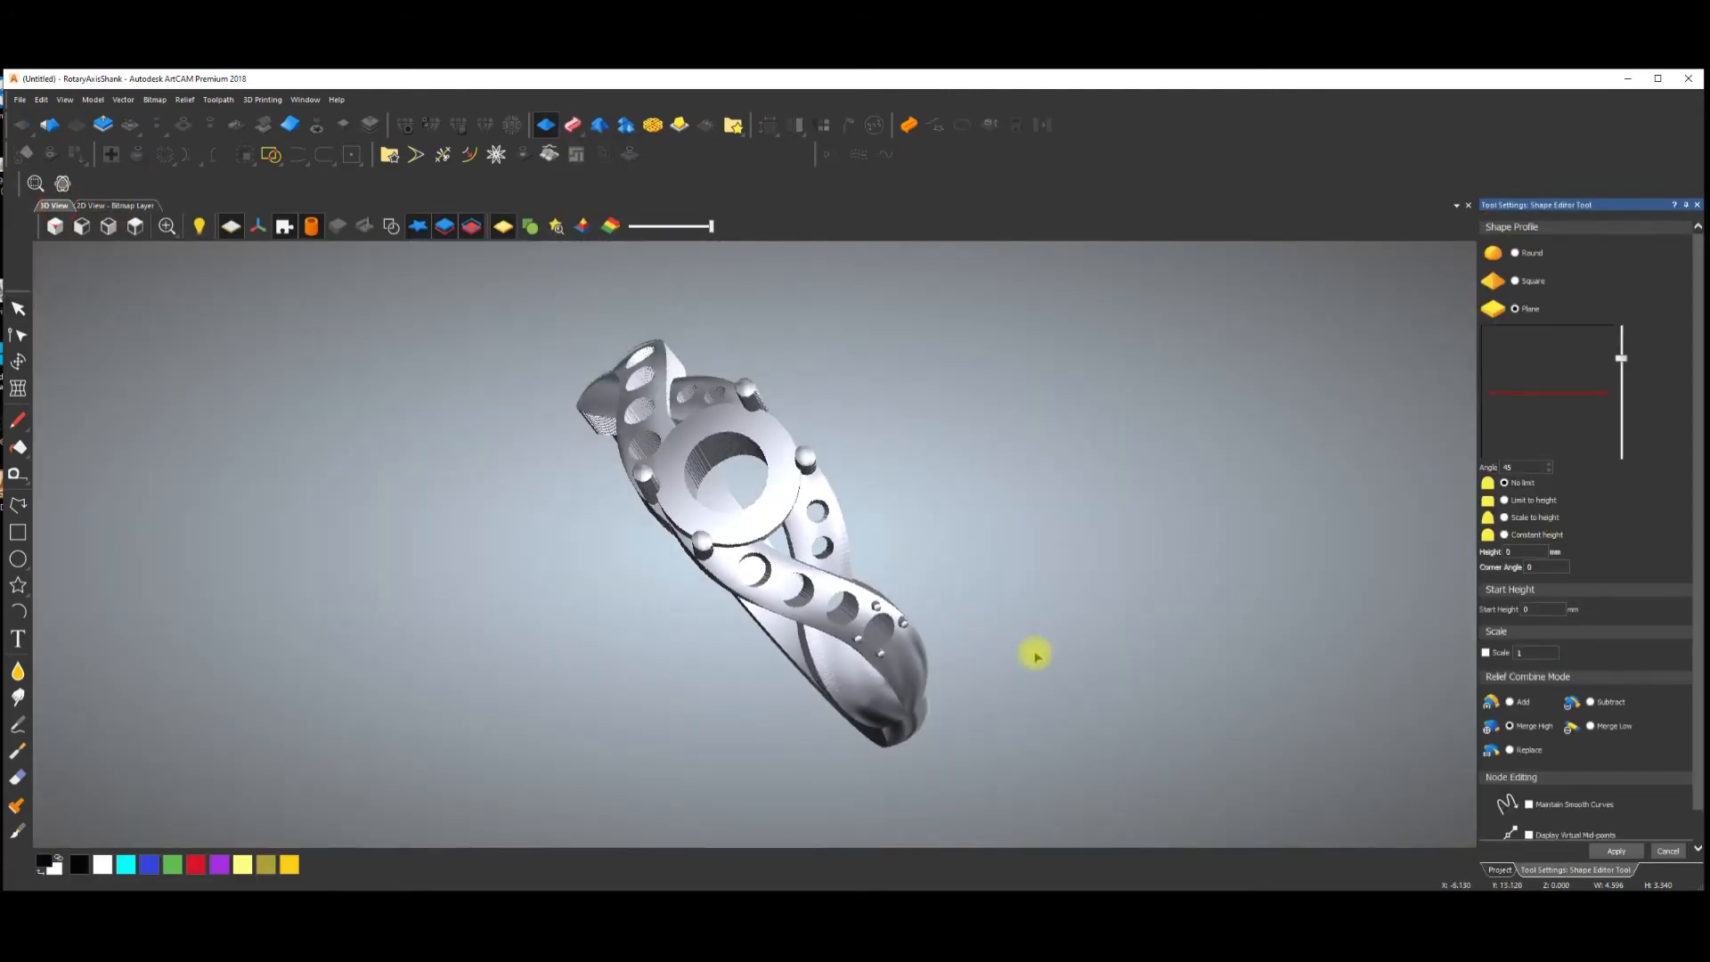
pyautogui.press('space')
pyautogui.moveTo(1019, 580); pyautogui.dragTo(830, 370)
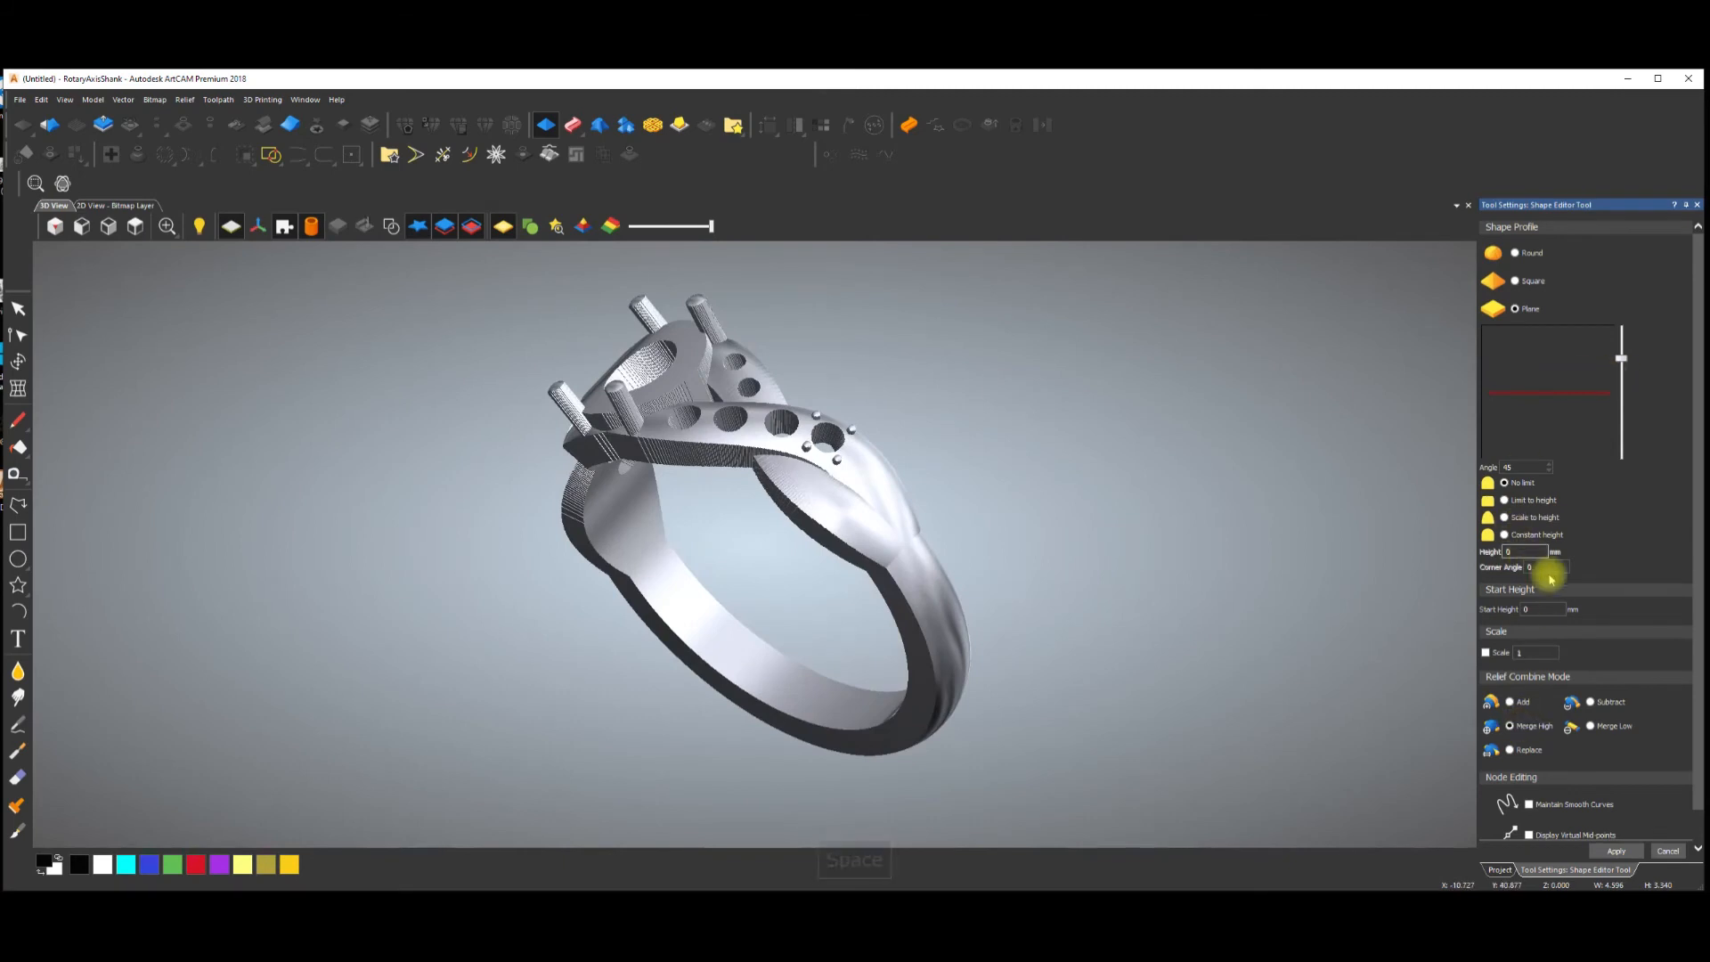
pyautogui.doubleClick(1526, 609)
pyautogui.write('2.5')
pyautogui.click(1516, 253)
pyautogui.scroll(2, 832, 439)
pyautogui.press('space')
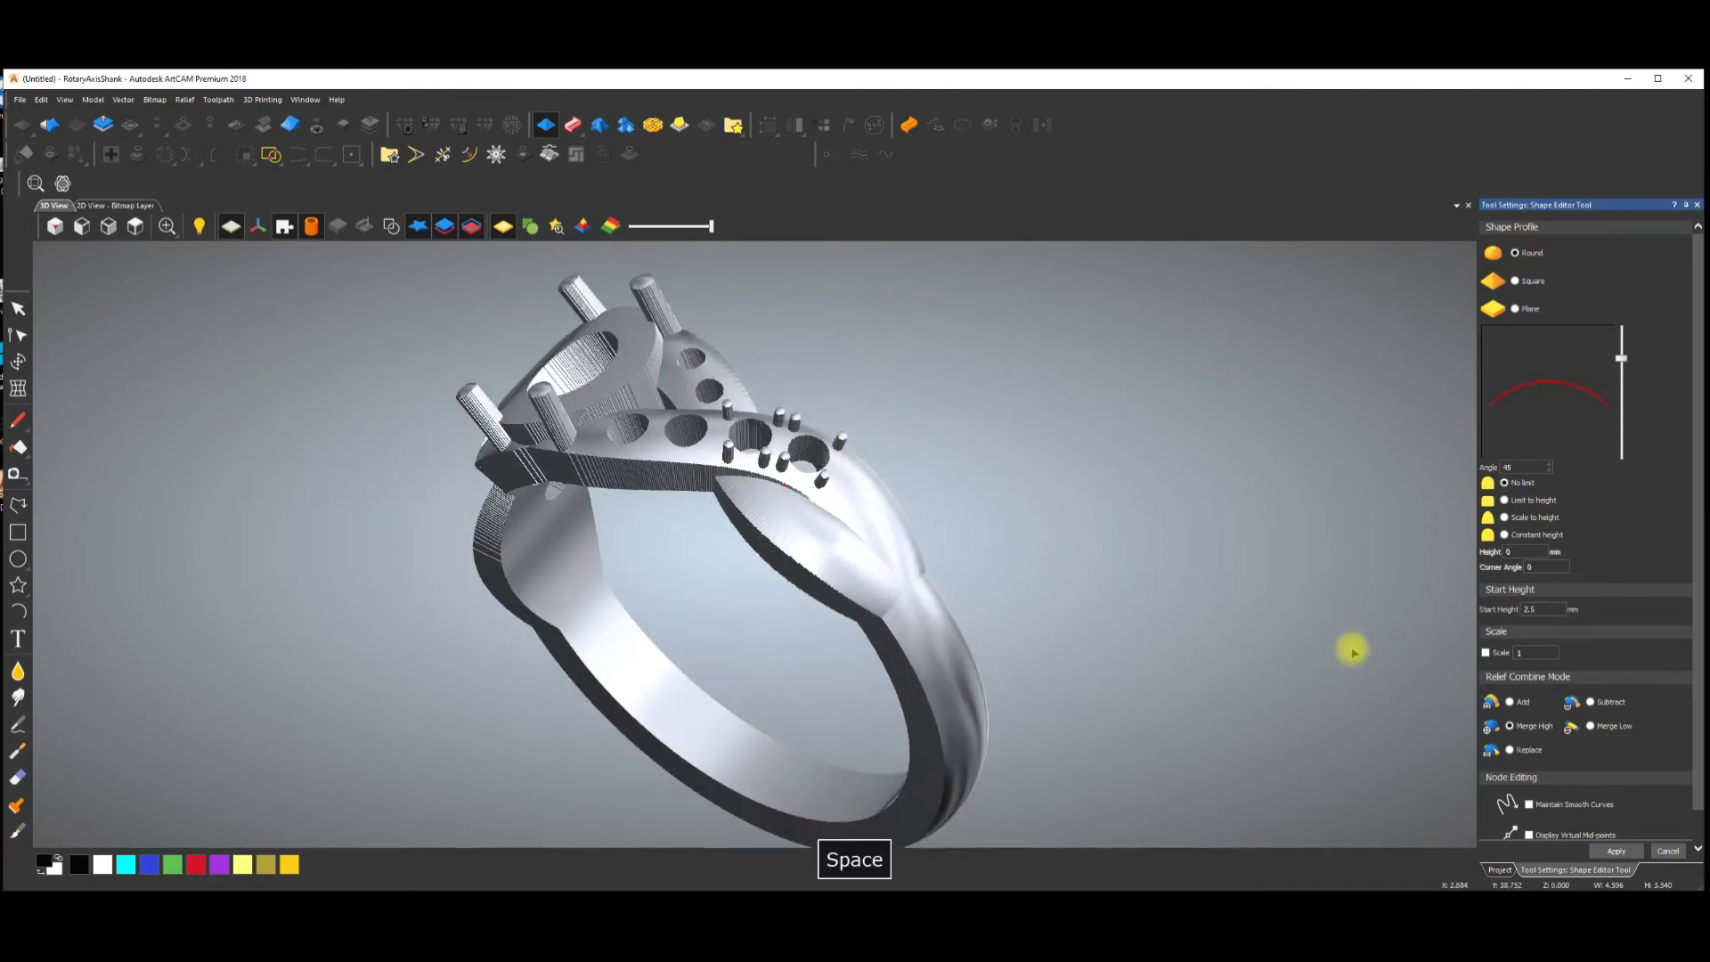
pyautogui.click(1617, 850)
pyautogui.click(1669, 851)
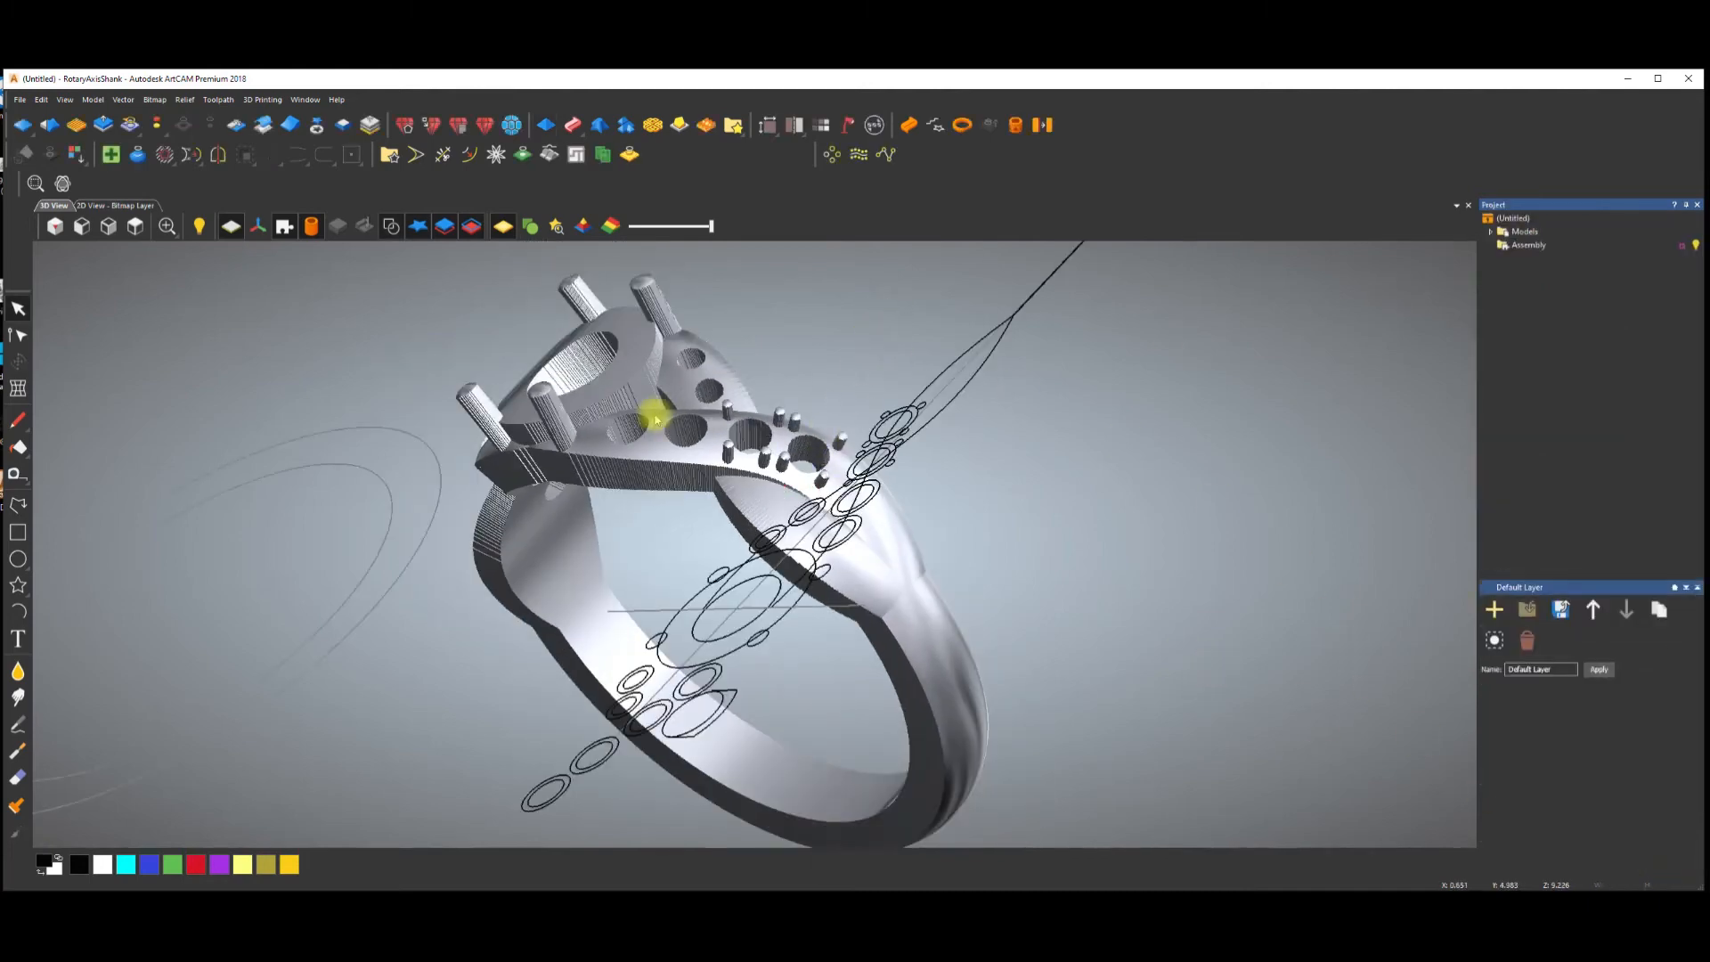
# Hide the vectors in the 3D view and inspect the small prongs on the wrapped ring.
pyautogui.scroll(1, 674, 431)
pyautogui.click(392, 227)
pyautogui.press('space')
pyautogui.moveTo(882, 557); pyautogui.dragTo(1032, 650)
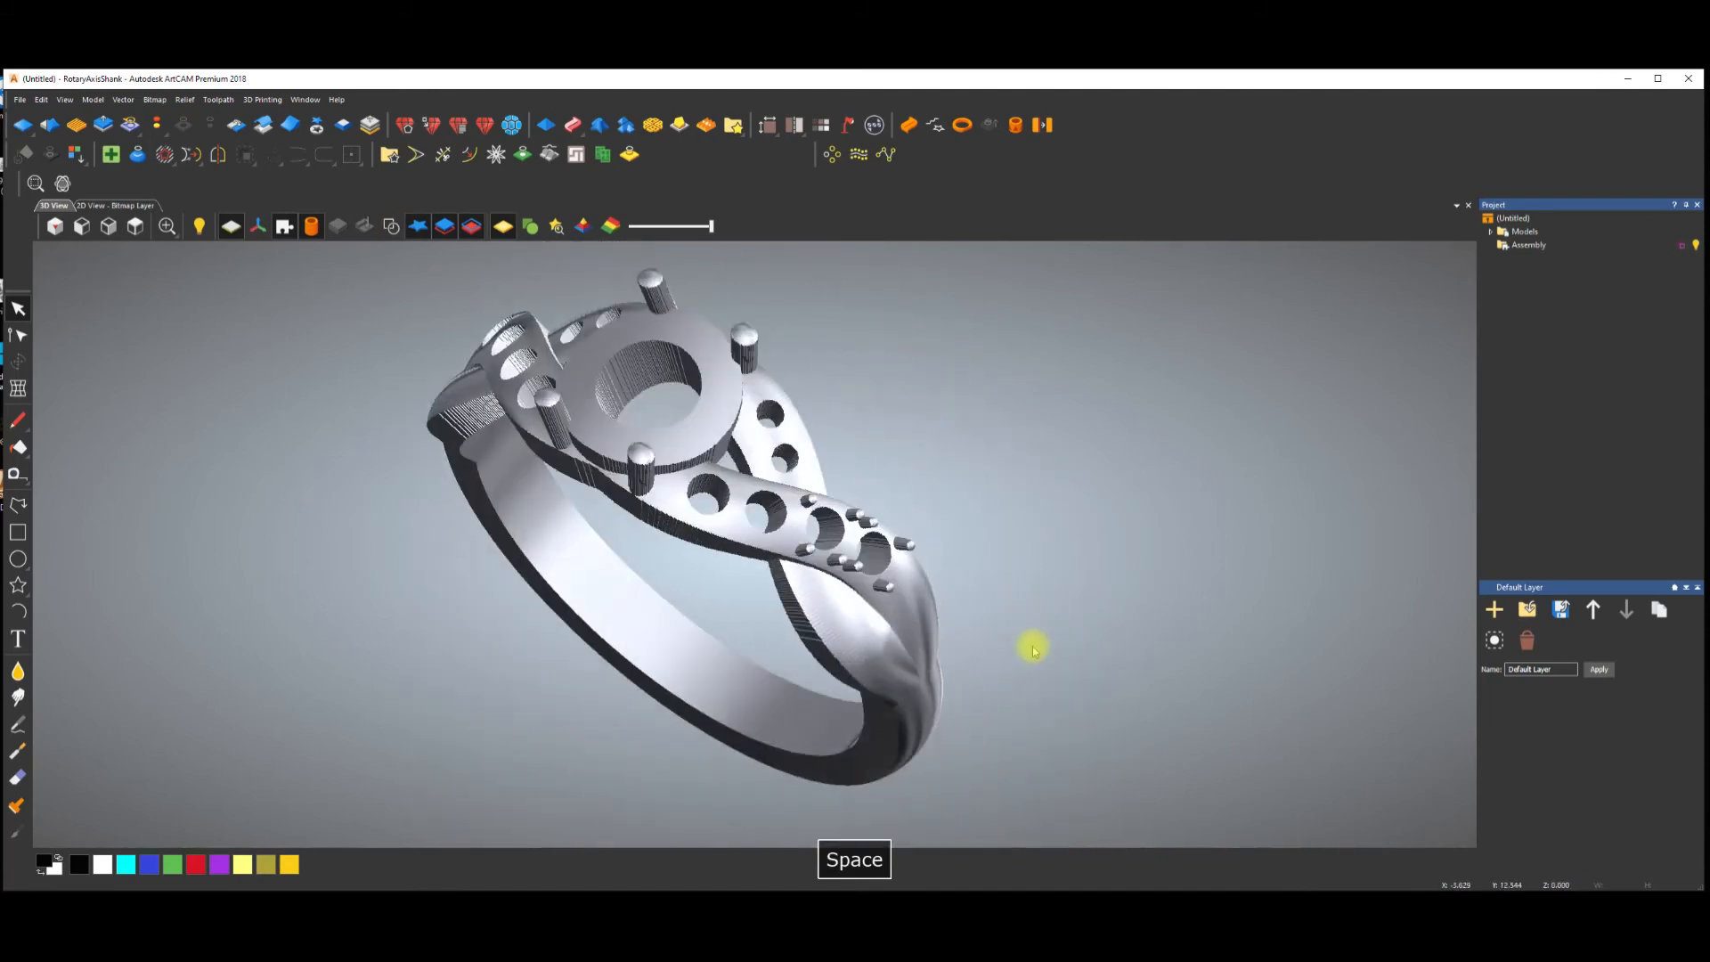
pyautogui.scroll(1, 739, 535)
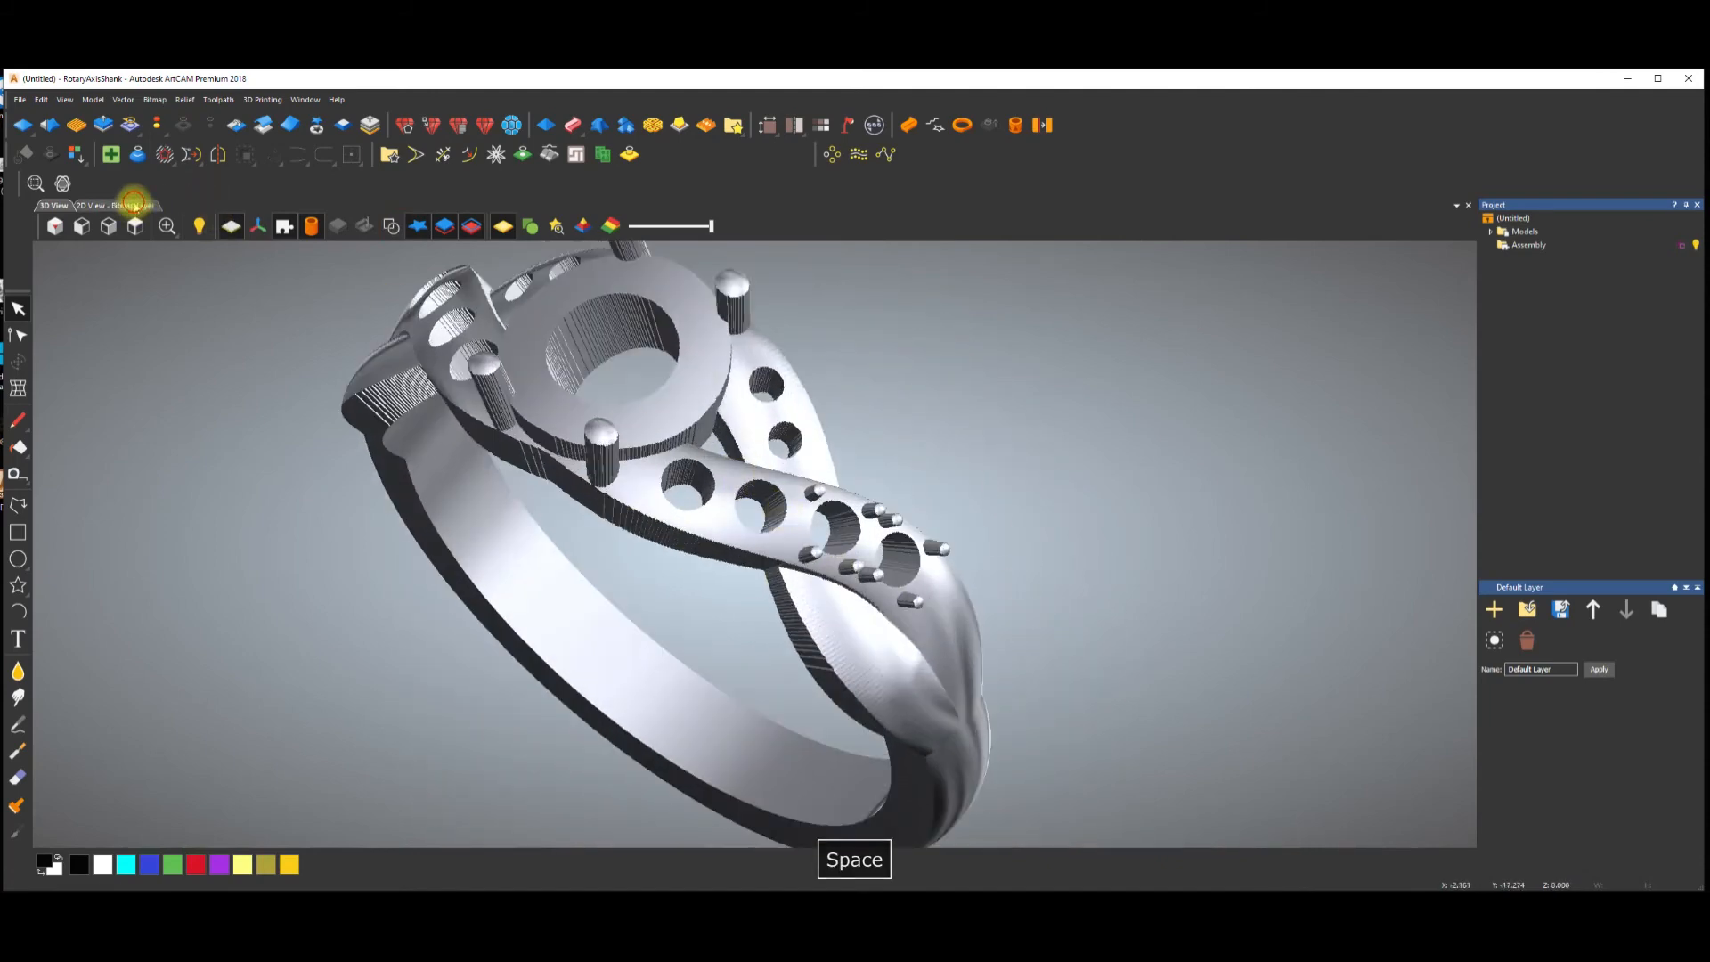
# Draw a narrow upright rectangle about 0.78 mm wide and 3.4 mm high over the upper left stone hole nearest the centre disc.
pyautogui.click(134, 205)
pyautogui.scroll(-1, 1228, 504)
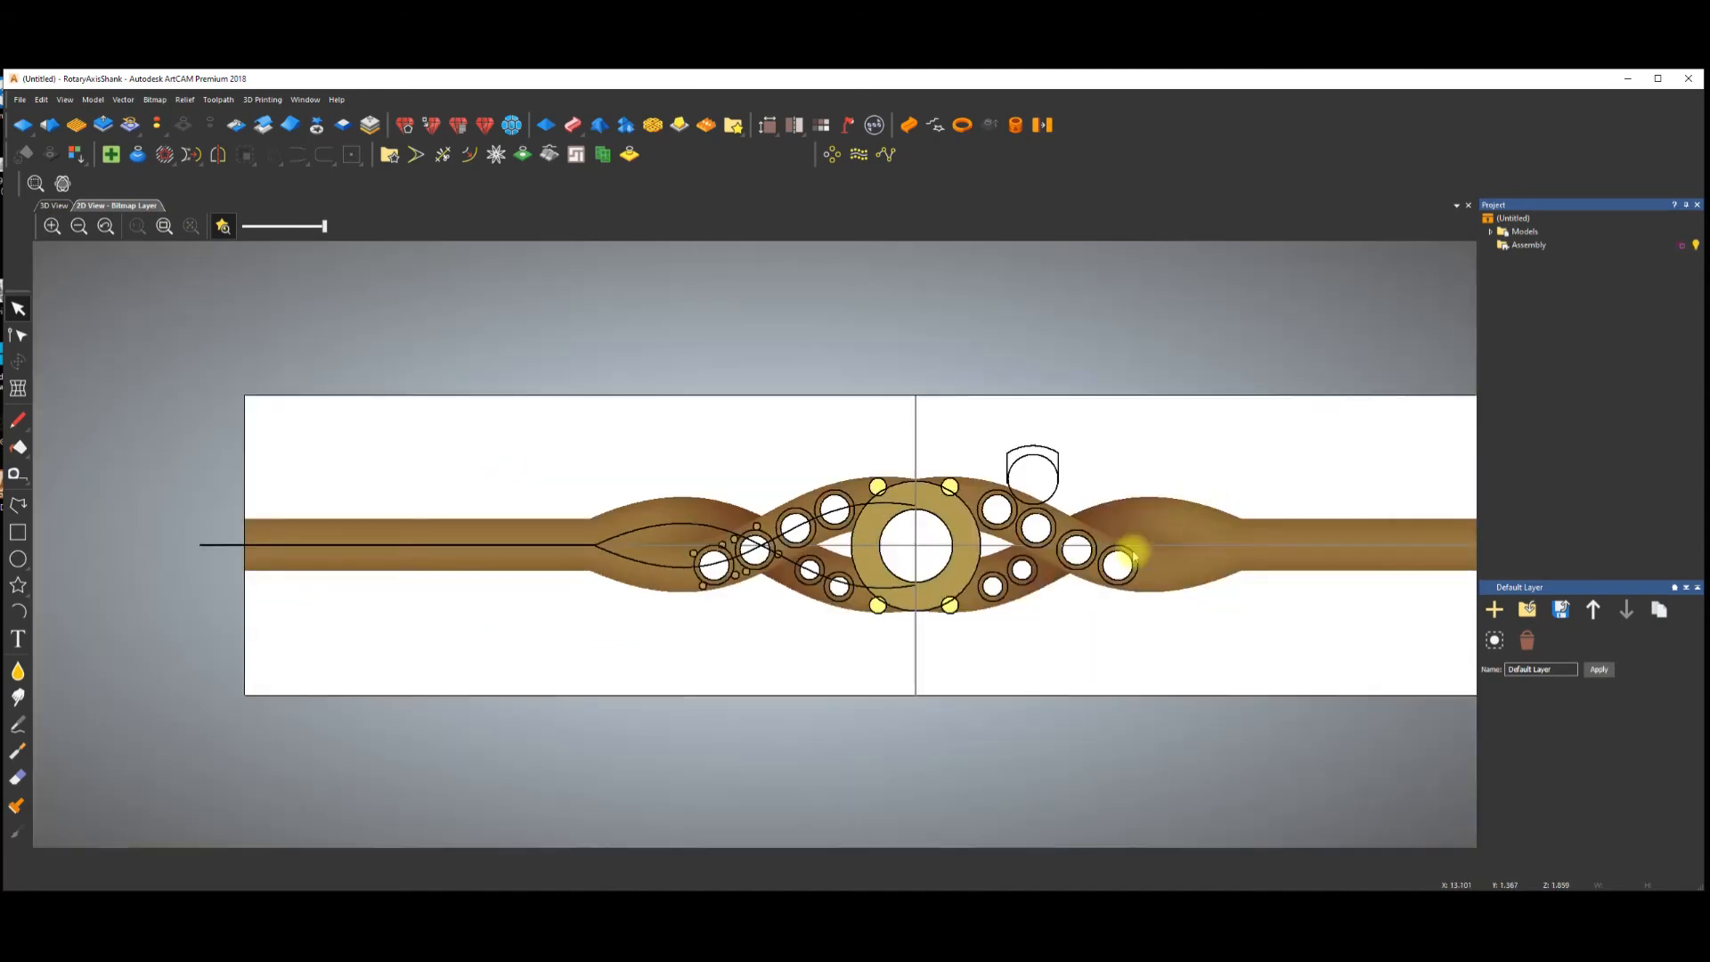
pyautogui.scroll(1, 1033, 558)
pyautogui.click(21, 533)
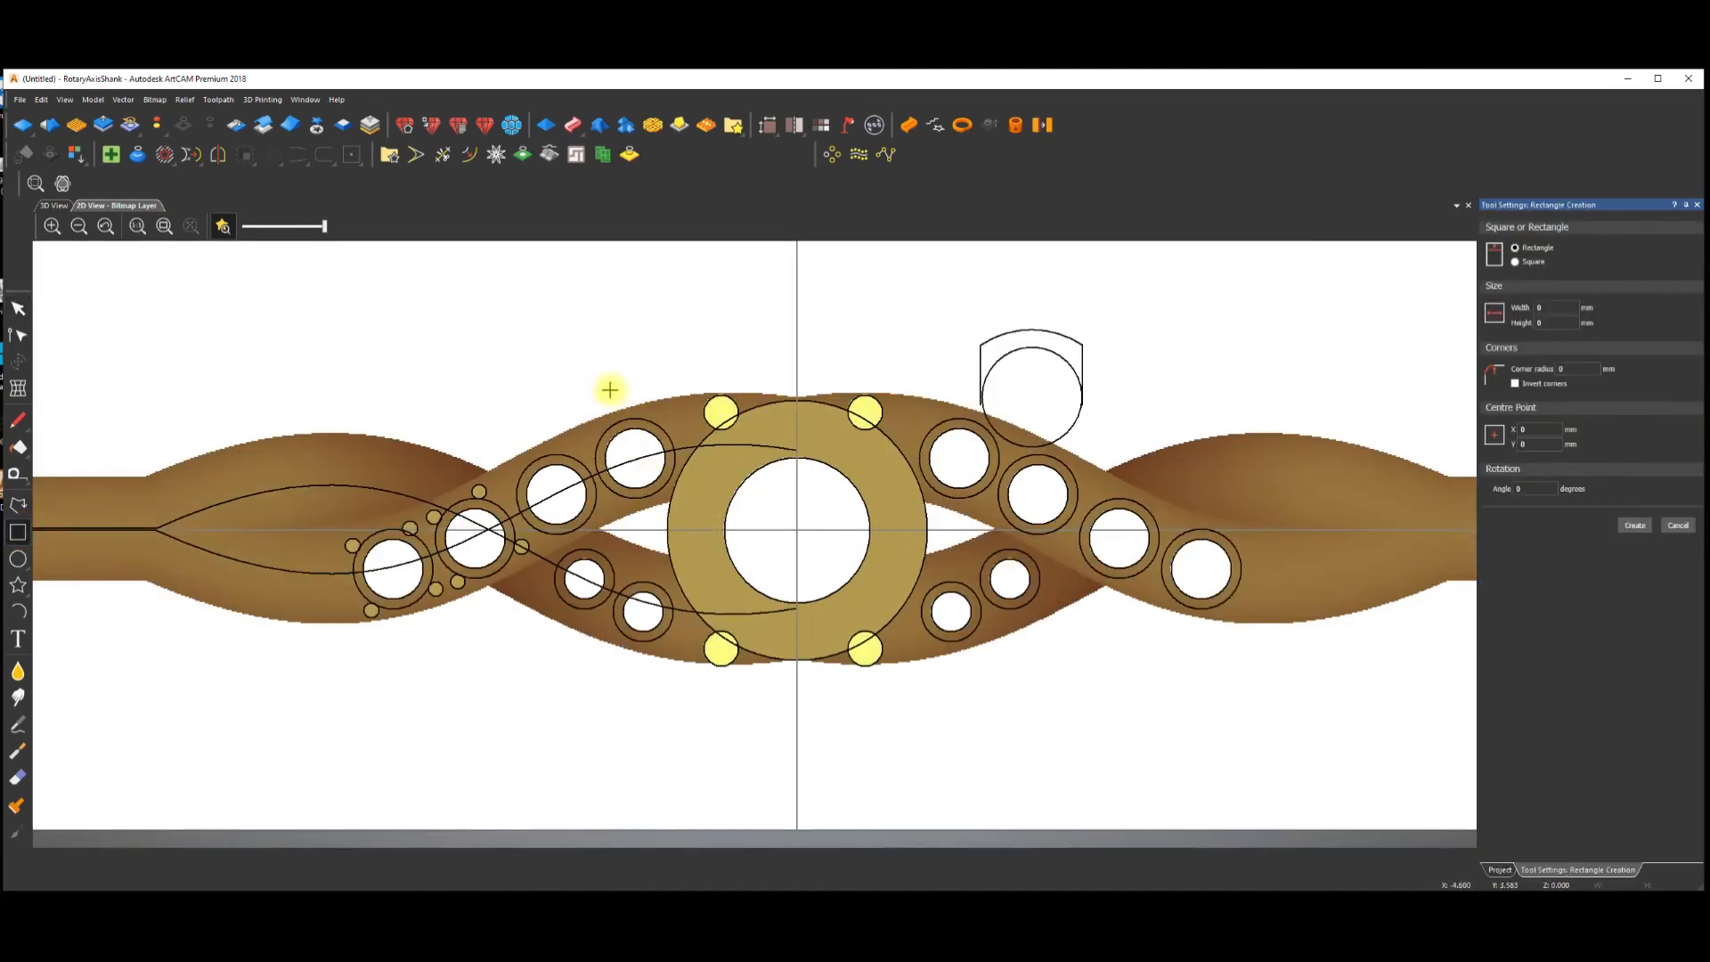
pyautogui.moveTo(626, 396); pyautogui.dragTo(649, 515)
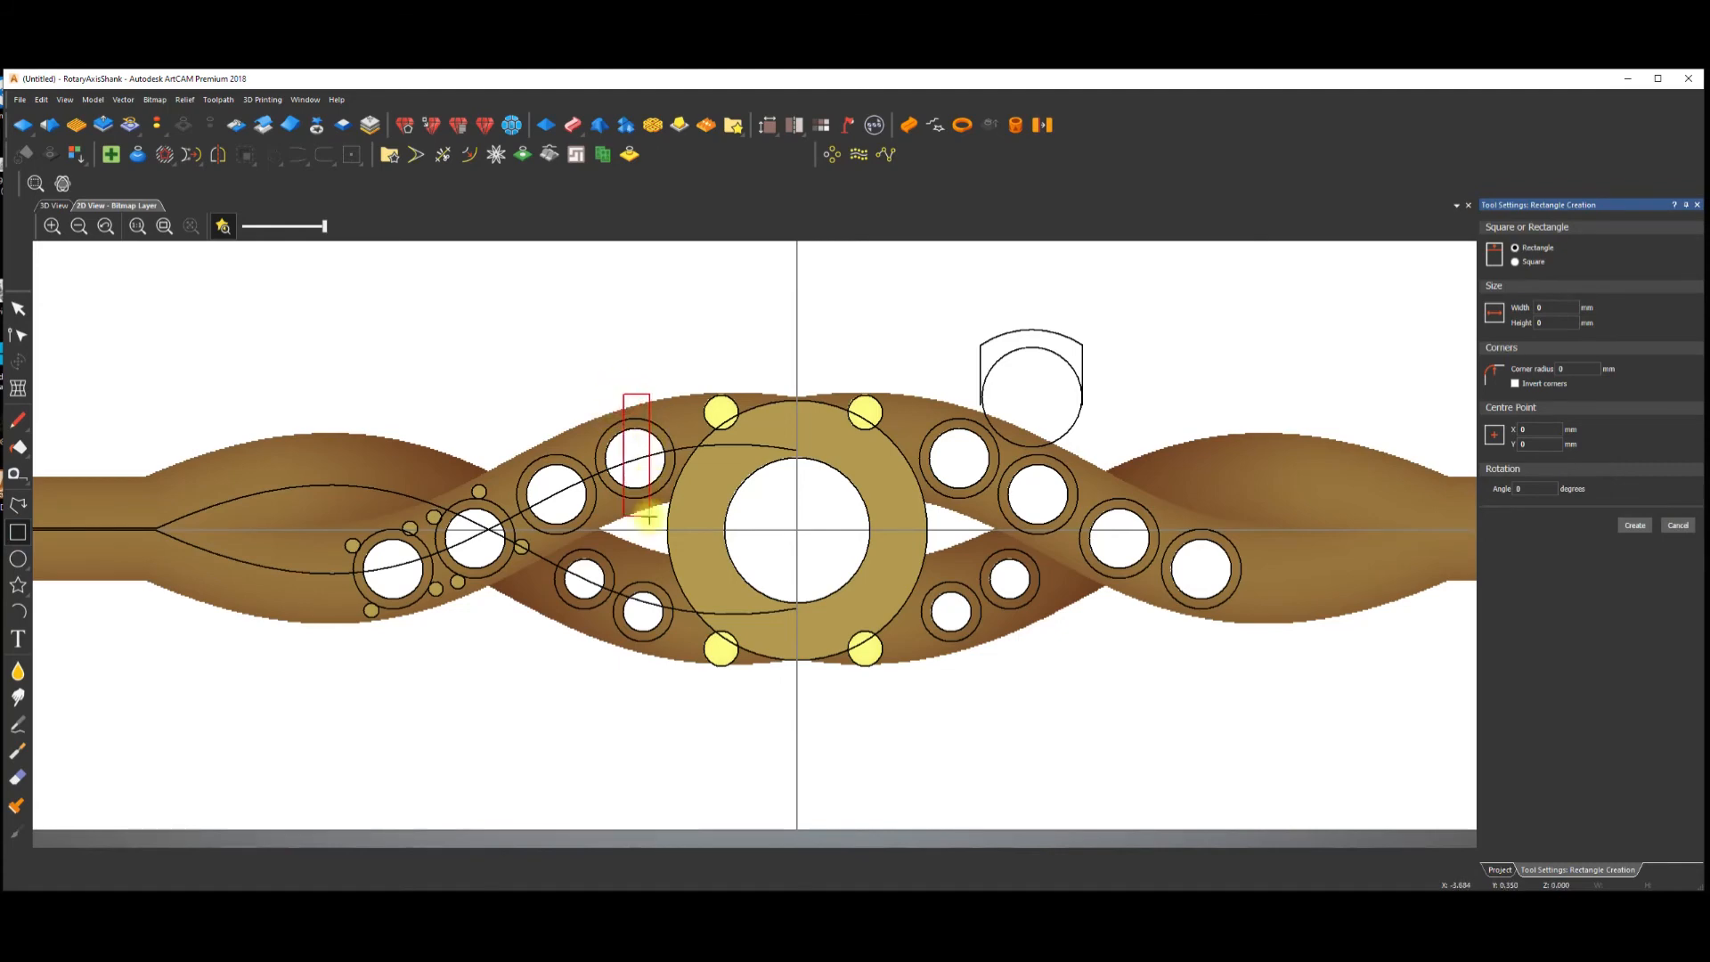
pyautogui.rightClick(679, 334)
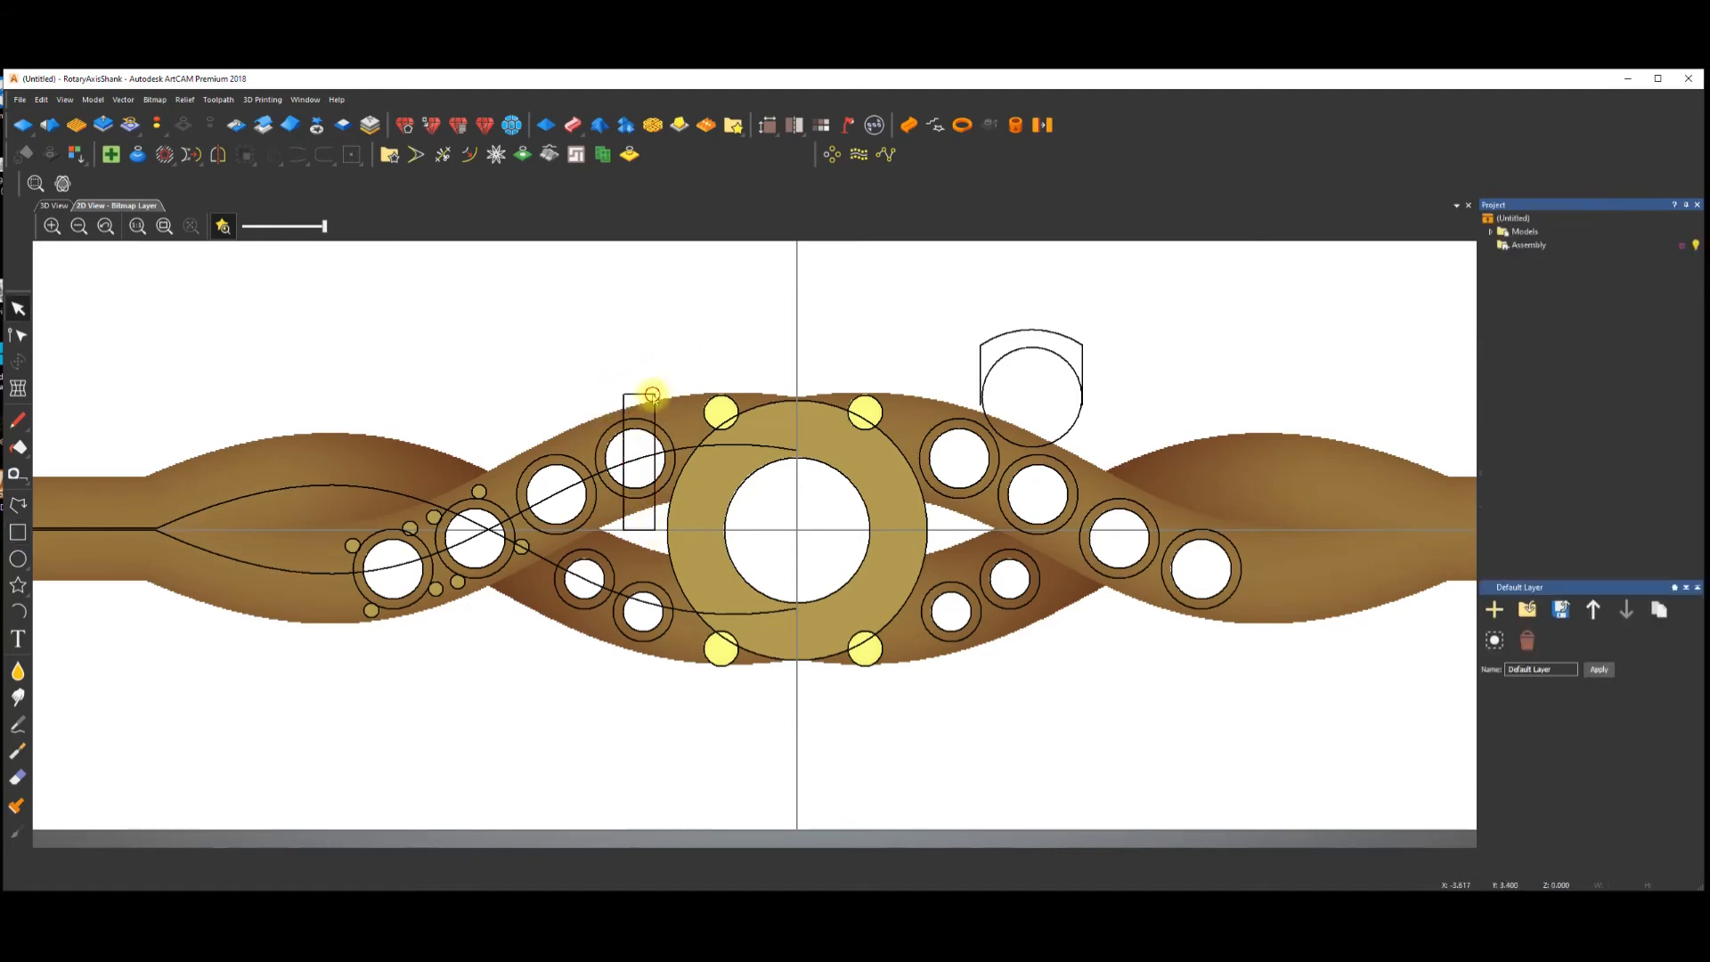
# Rotate the narrow rectangle about 23 degrees counterclockwise across the upper left stone hole and shorten it to about 2.48 mm.
pyautogui.click(652, 393)
pyautogui.scroll(5, 652, 394)
pyautogui.press('t')
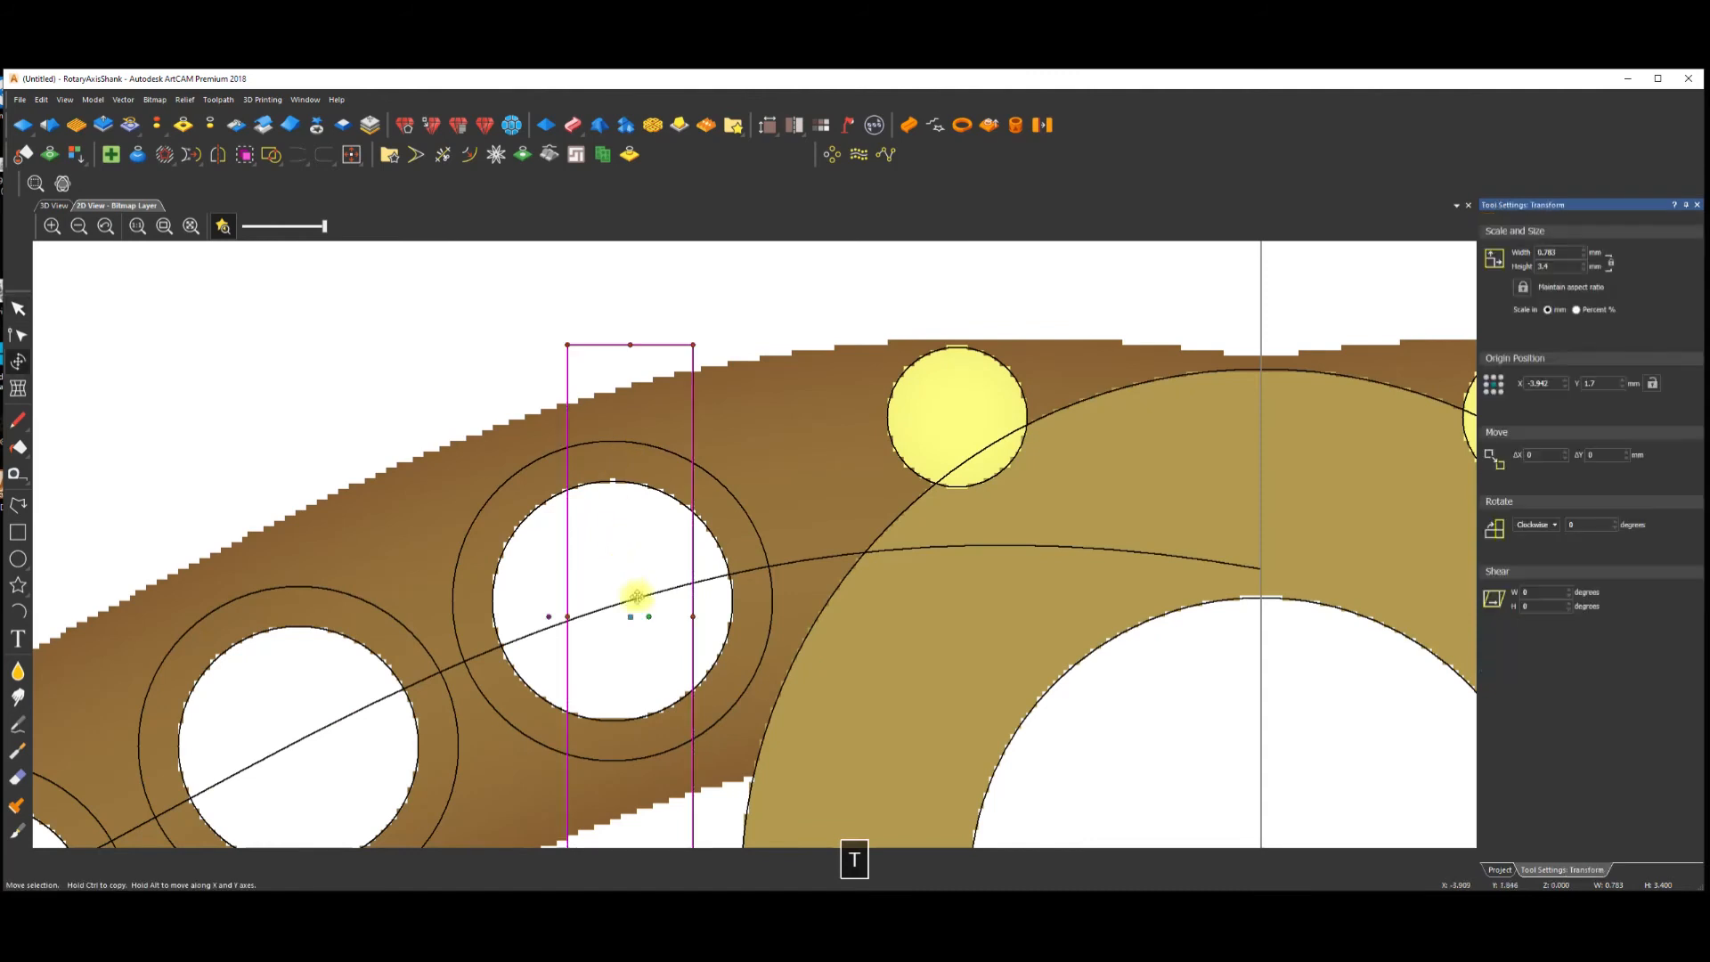
pyautogui.moveTo(648, 614); pyautogui.dragTo(666, 597)
pyautogui.moveTo(539, 390); pyautogui.dragTo(577, 510)
pyautogui.moveTo(649, 622)
pyautogui.mouseDown()
pyautogui.moveTo(680, 695)
pyautogui.moveTo(591, 572)
pyautogui.moveTo(626, 644)
pyautogui.mouseUp()
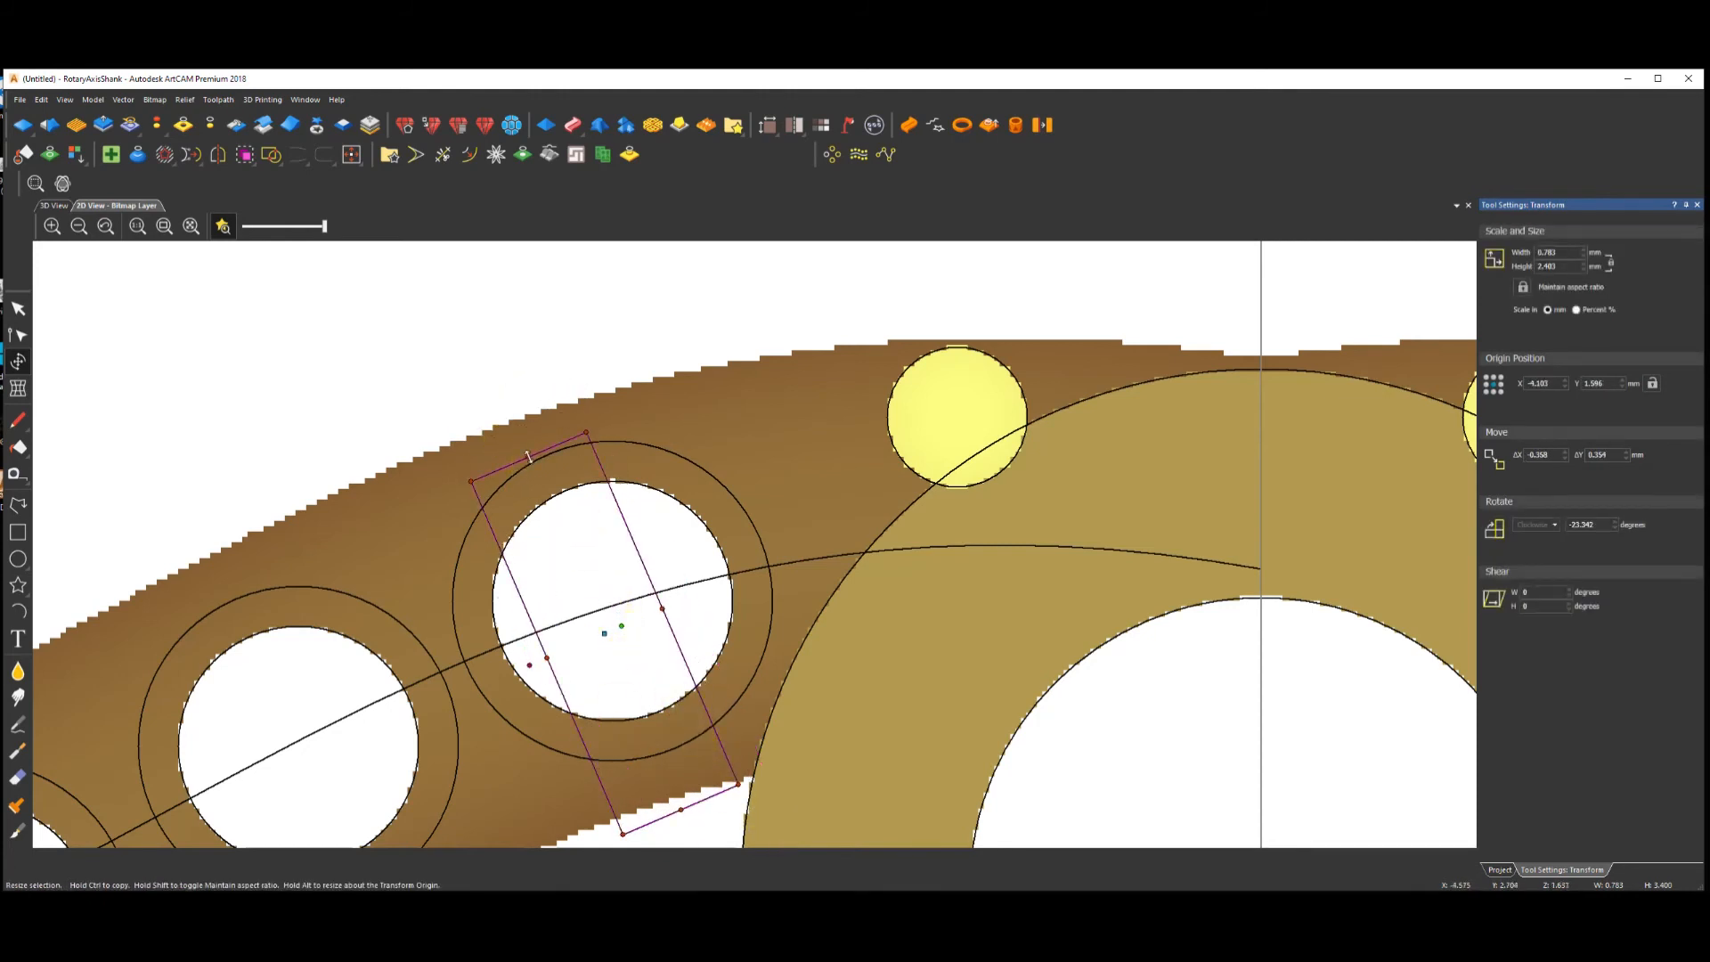
# Lengthen the tilted rectangle past the strand's outer edge to about 2.96 mm and nudge it slightly towards the centre disc.
pyautogui.moveTo(523, 443); pyautogui.dragTo(498, 371)
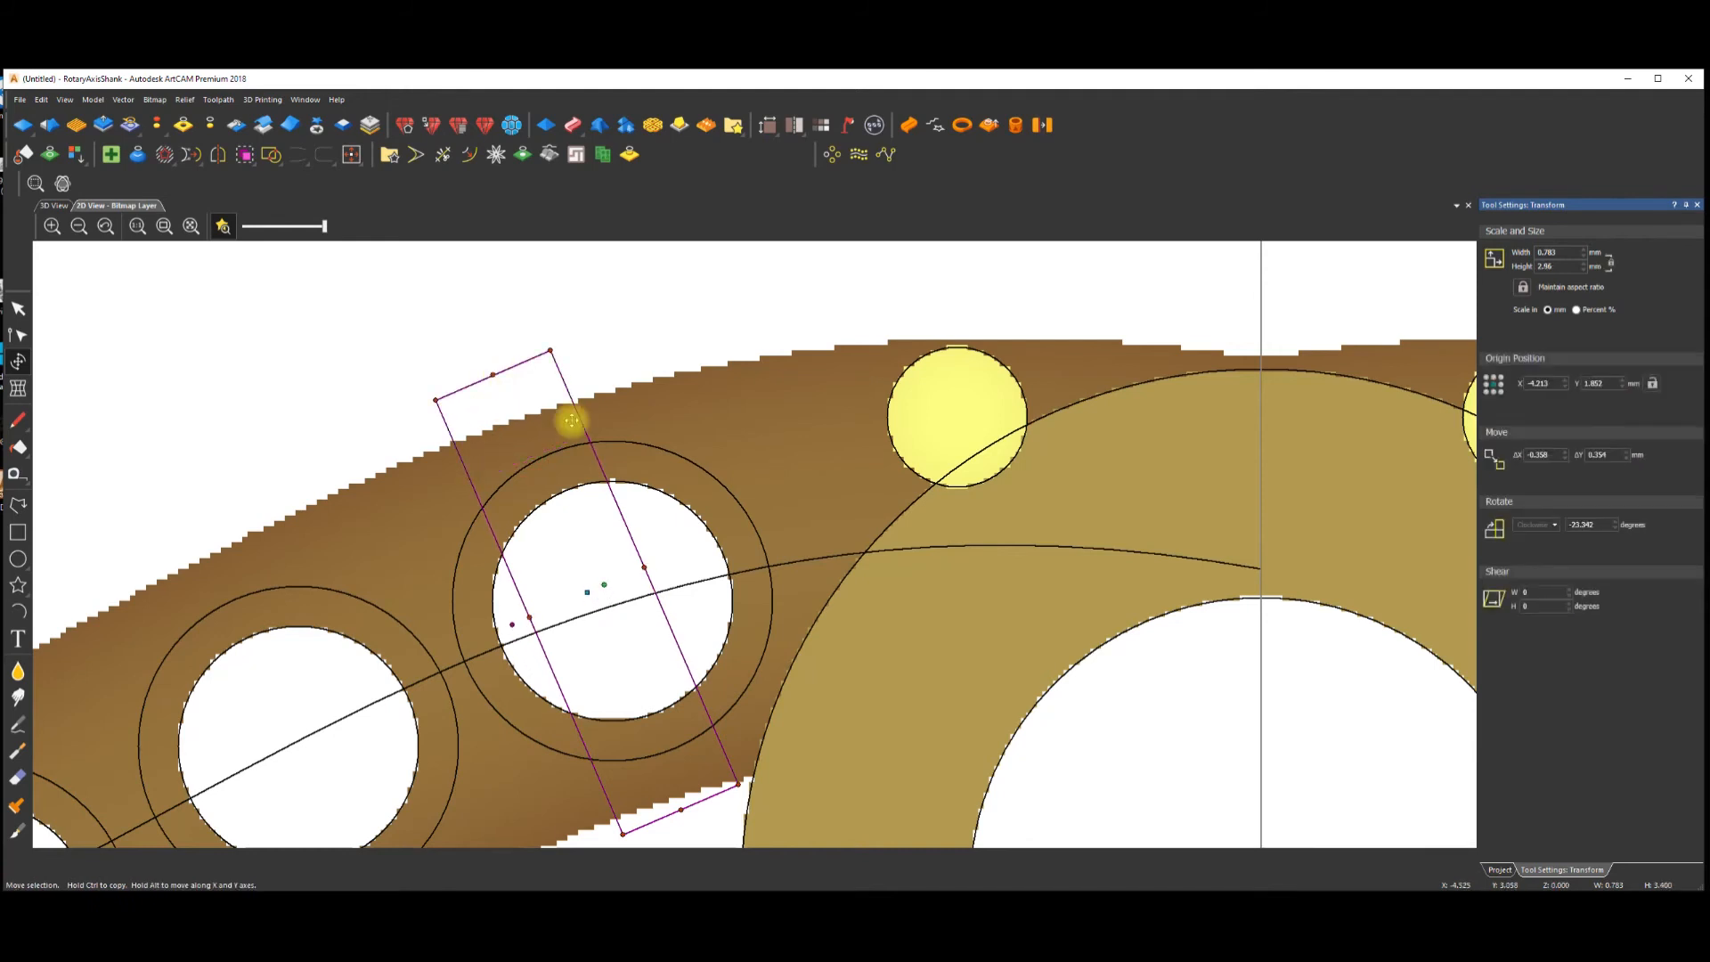
pyautogui.press('Right')
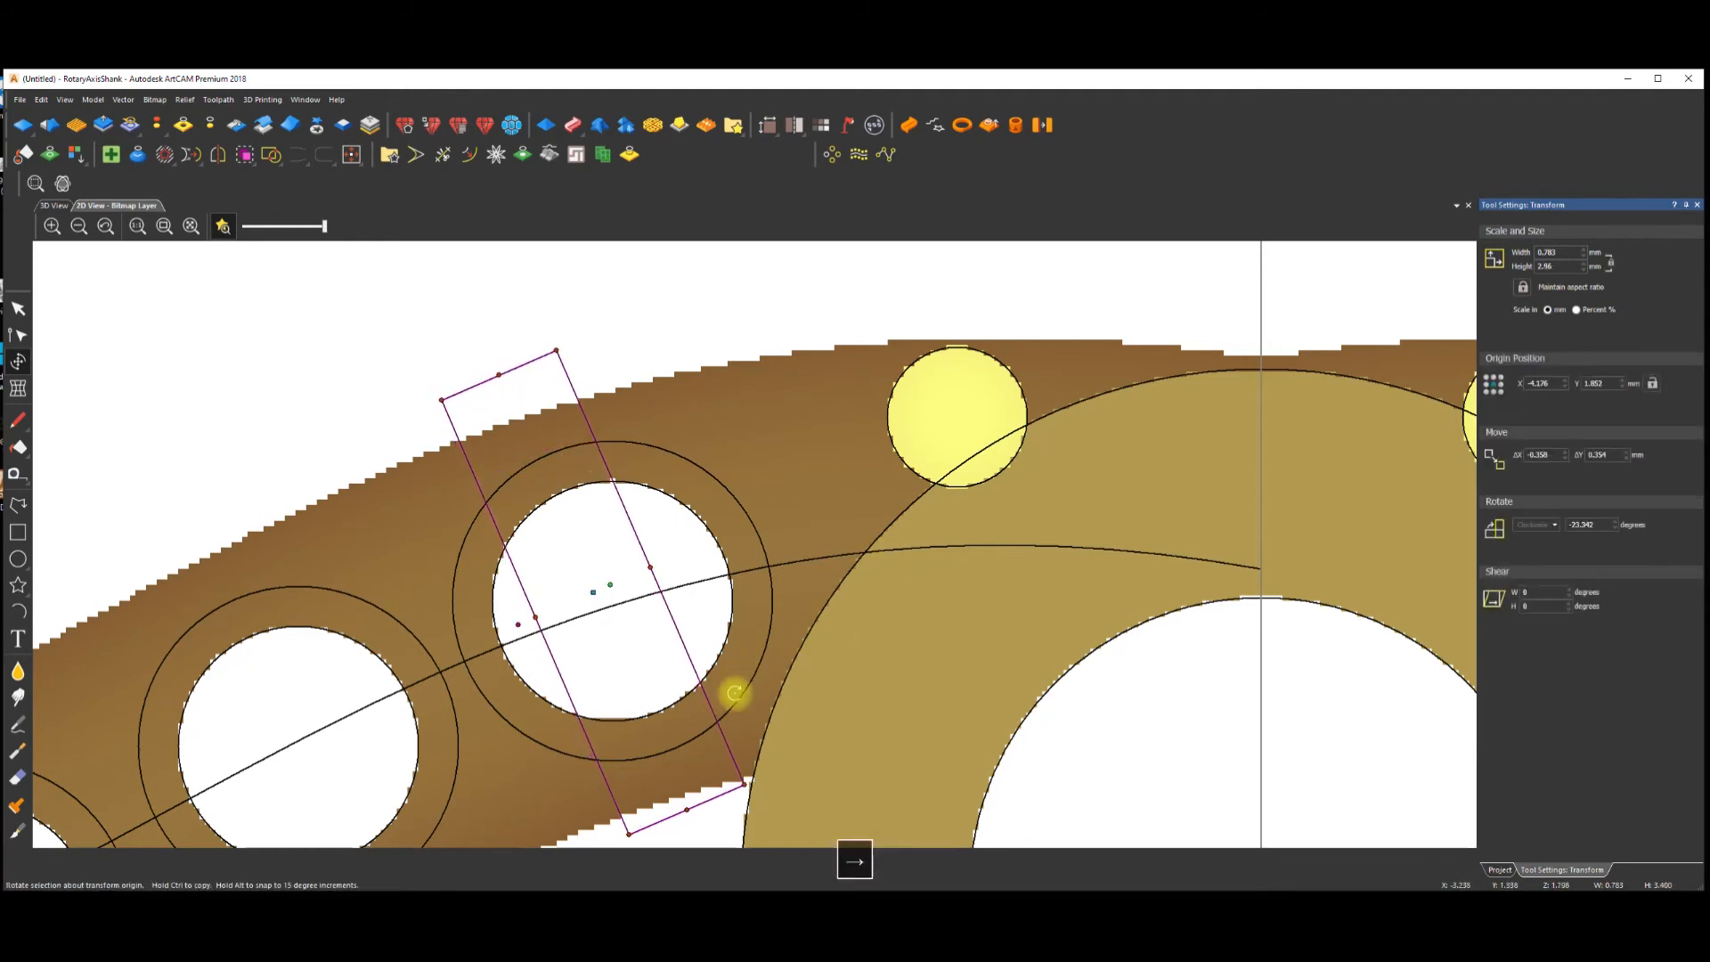
pyautogui.click(638, 319)
pyautogui.scroll(-2, 622, 454)
pyautogui.click(719, 404)
pyautogui.press('Escape')
pyautogui.scroll(1, 752, 561)
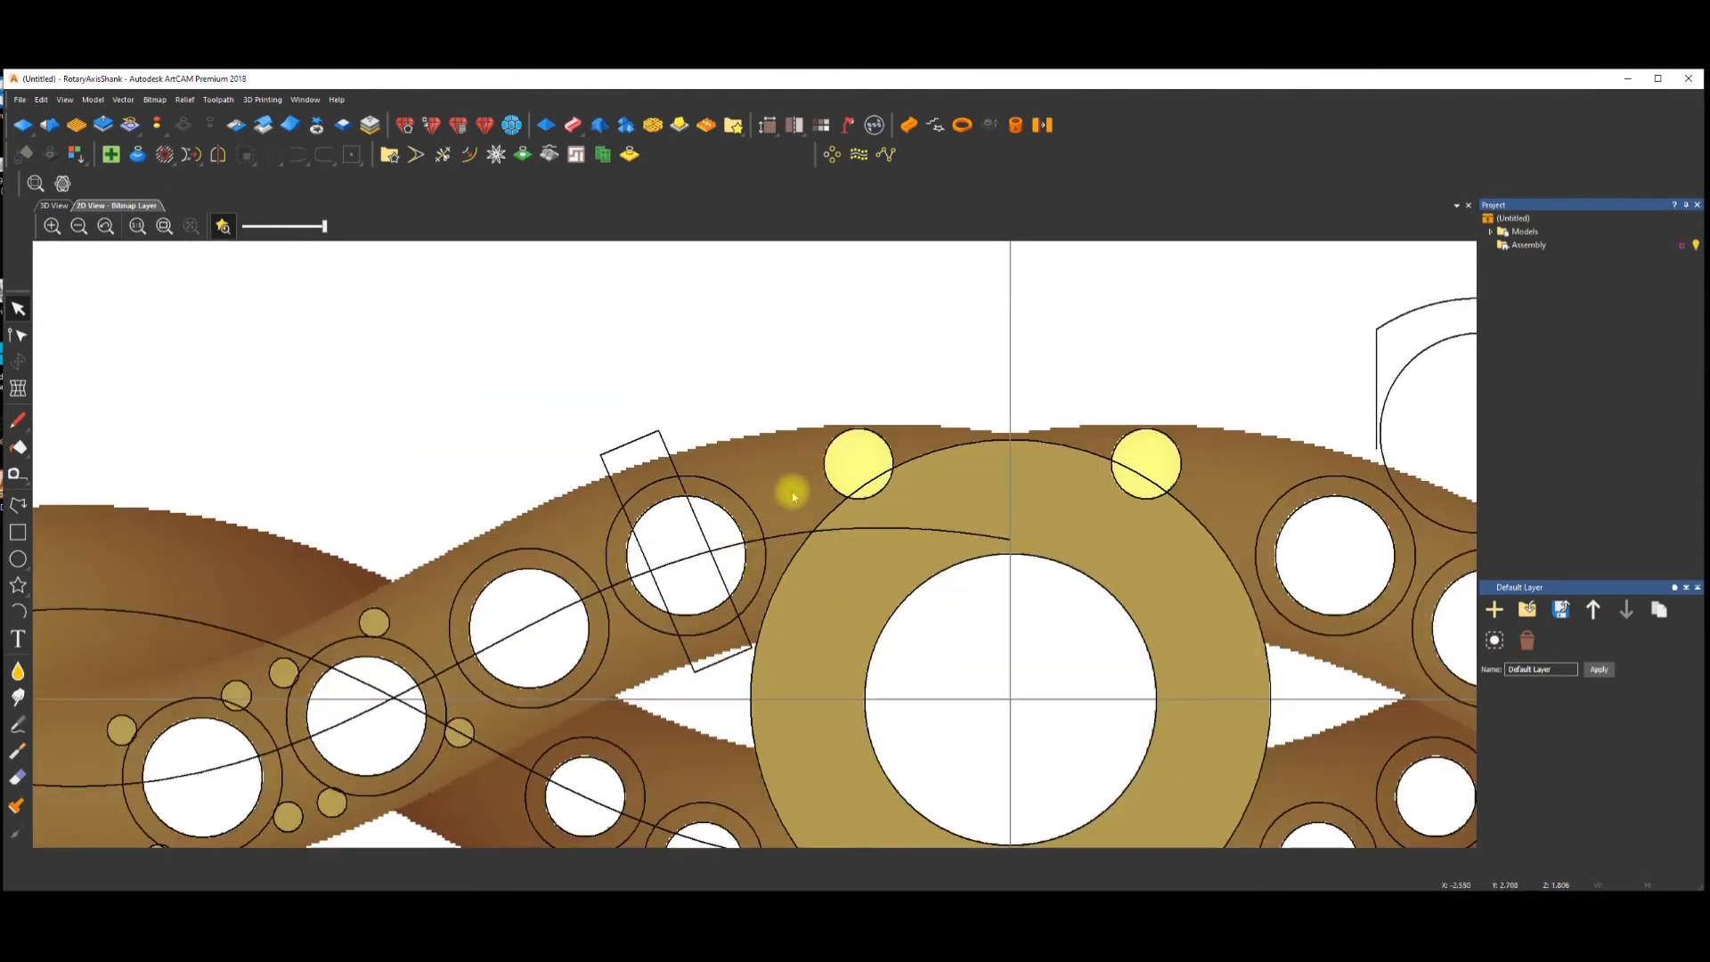
# Draw a long slanted closed polyline strip along the upper left strand across three stone holes, spanning about 6.4 by 3 mm overall.
pyautogui.click(18, 504)
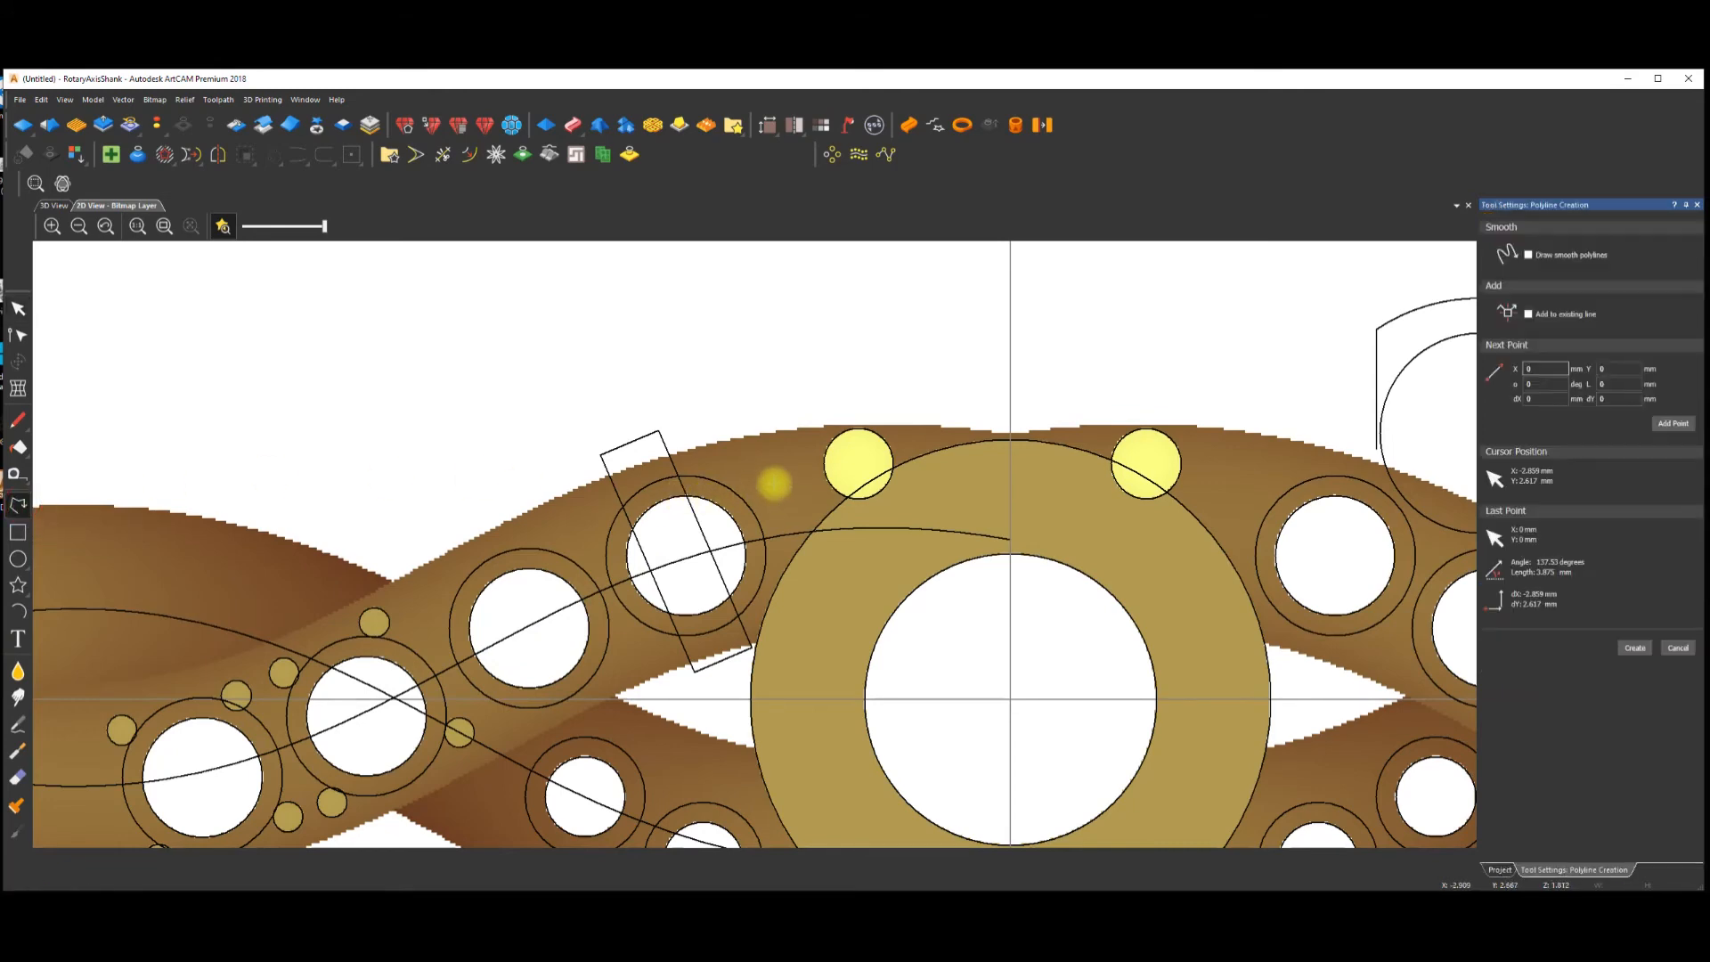
pyautogui.click(764, 479)
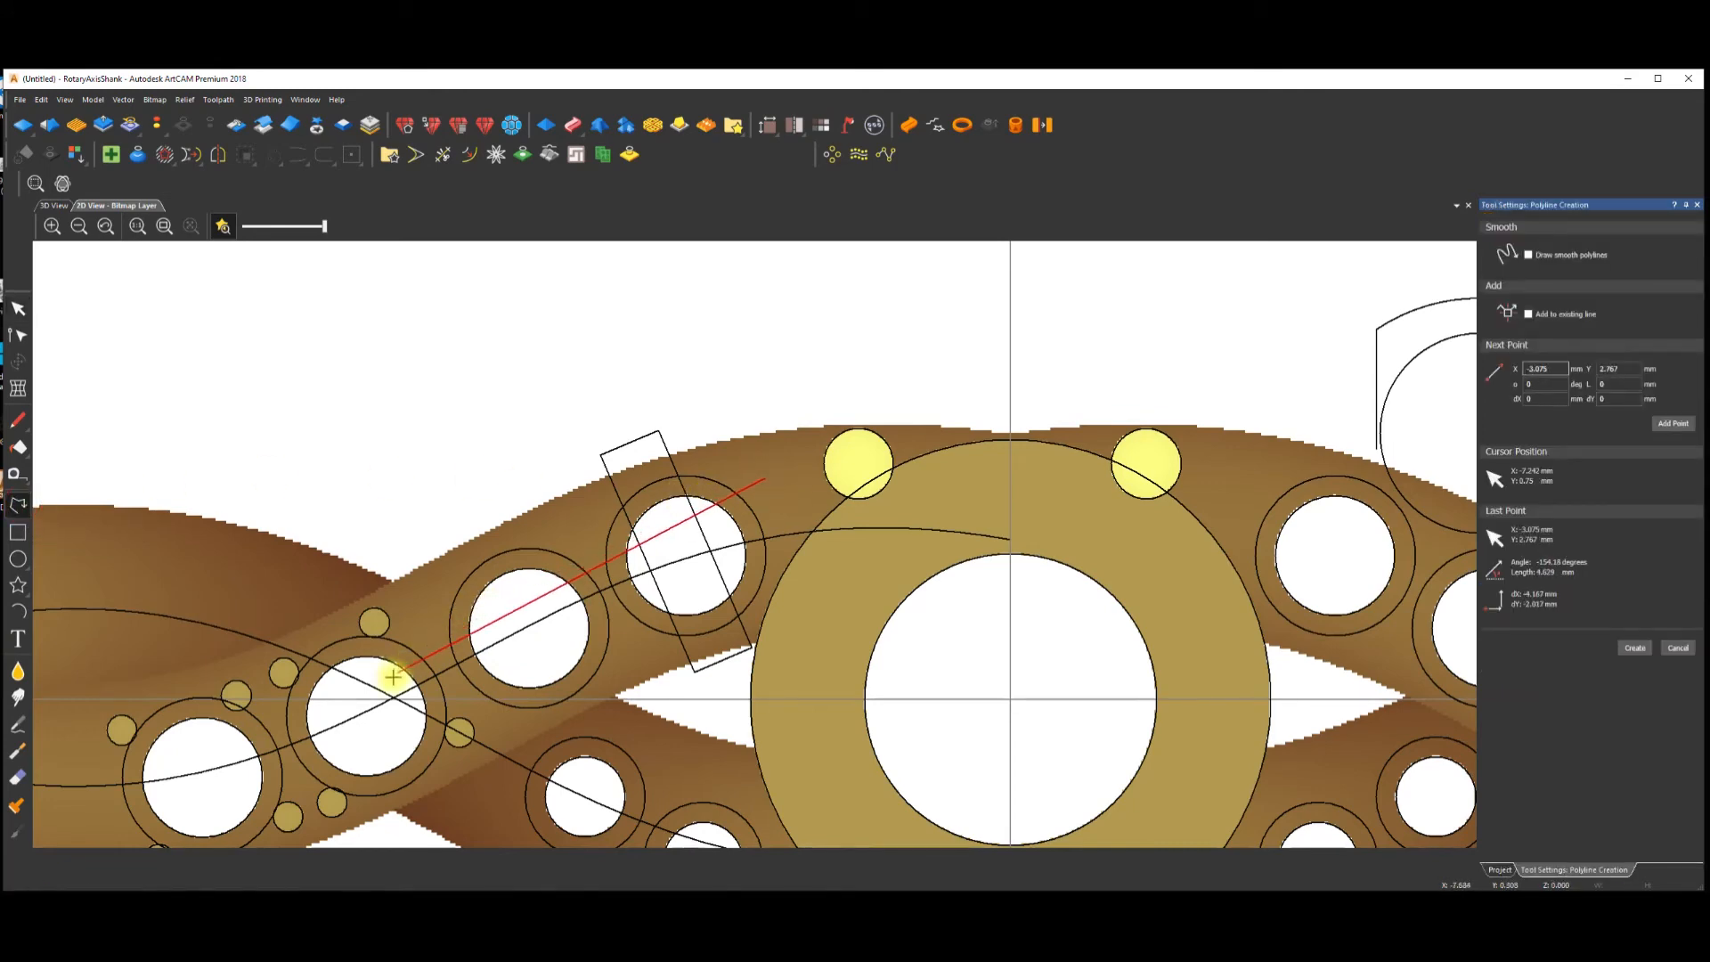
pyautogui.click(275, 730)
pyautogui.click(296, 784)
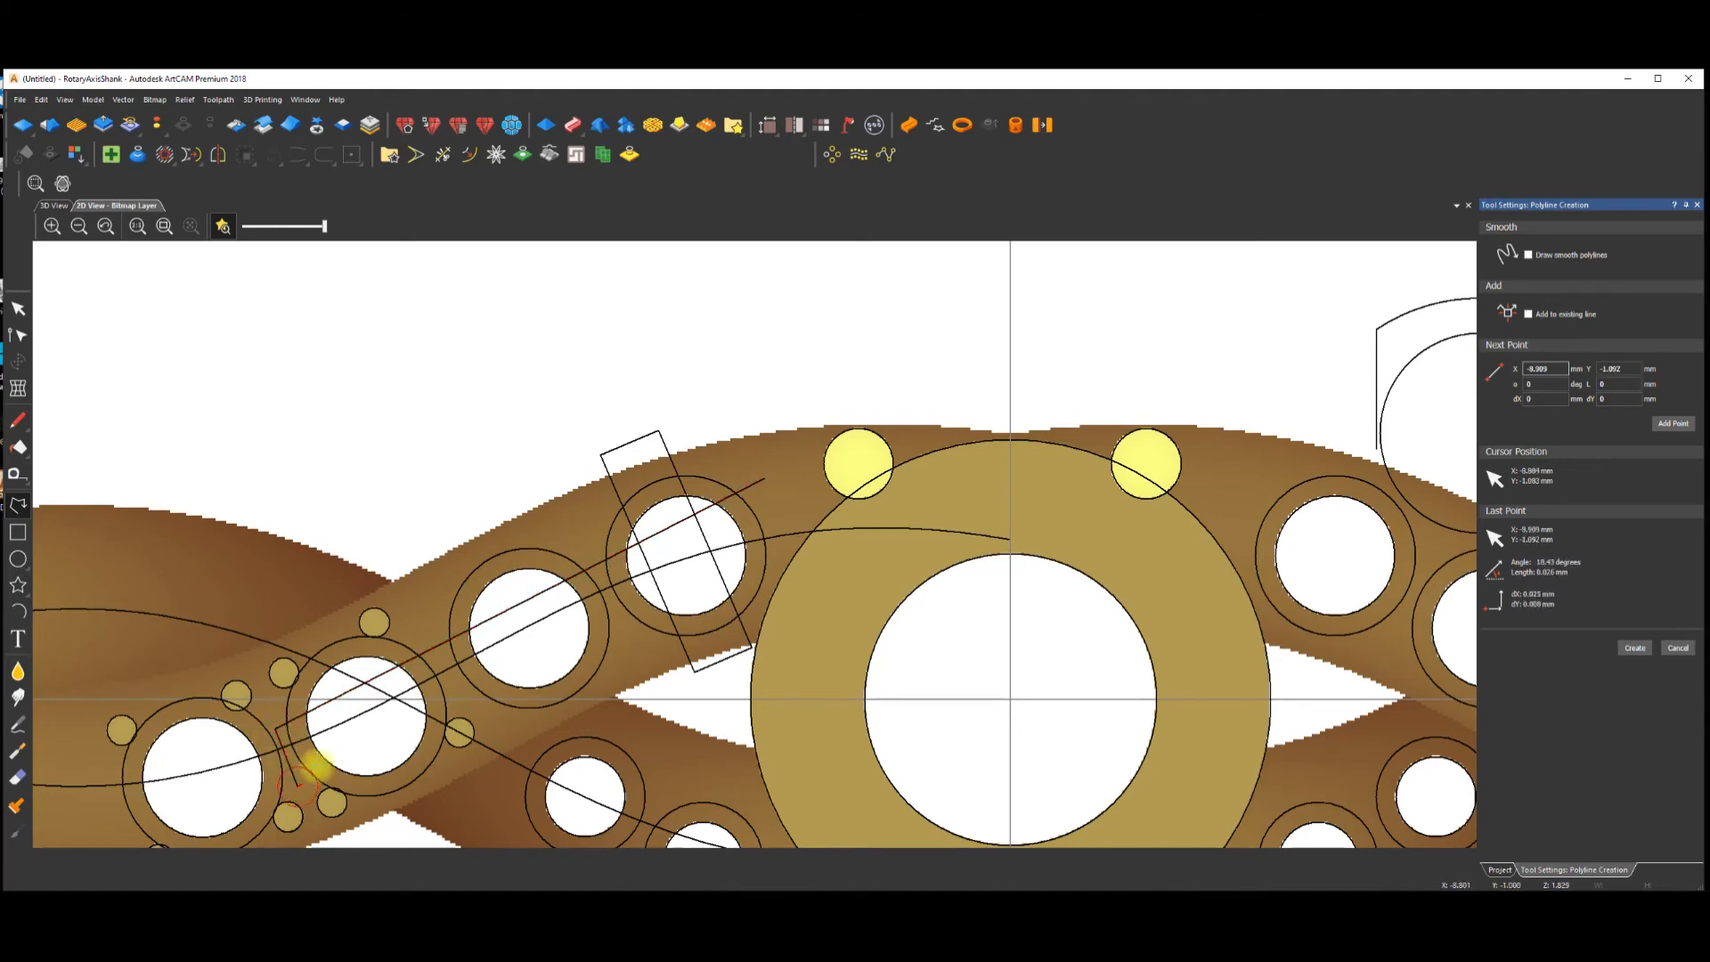
pyautogui.click(787, 540)
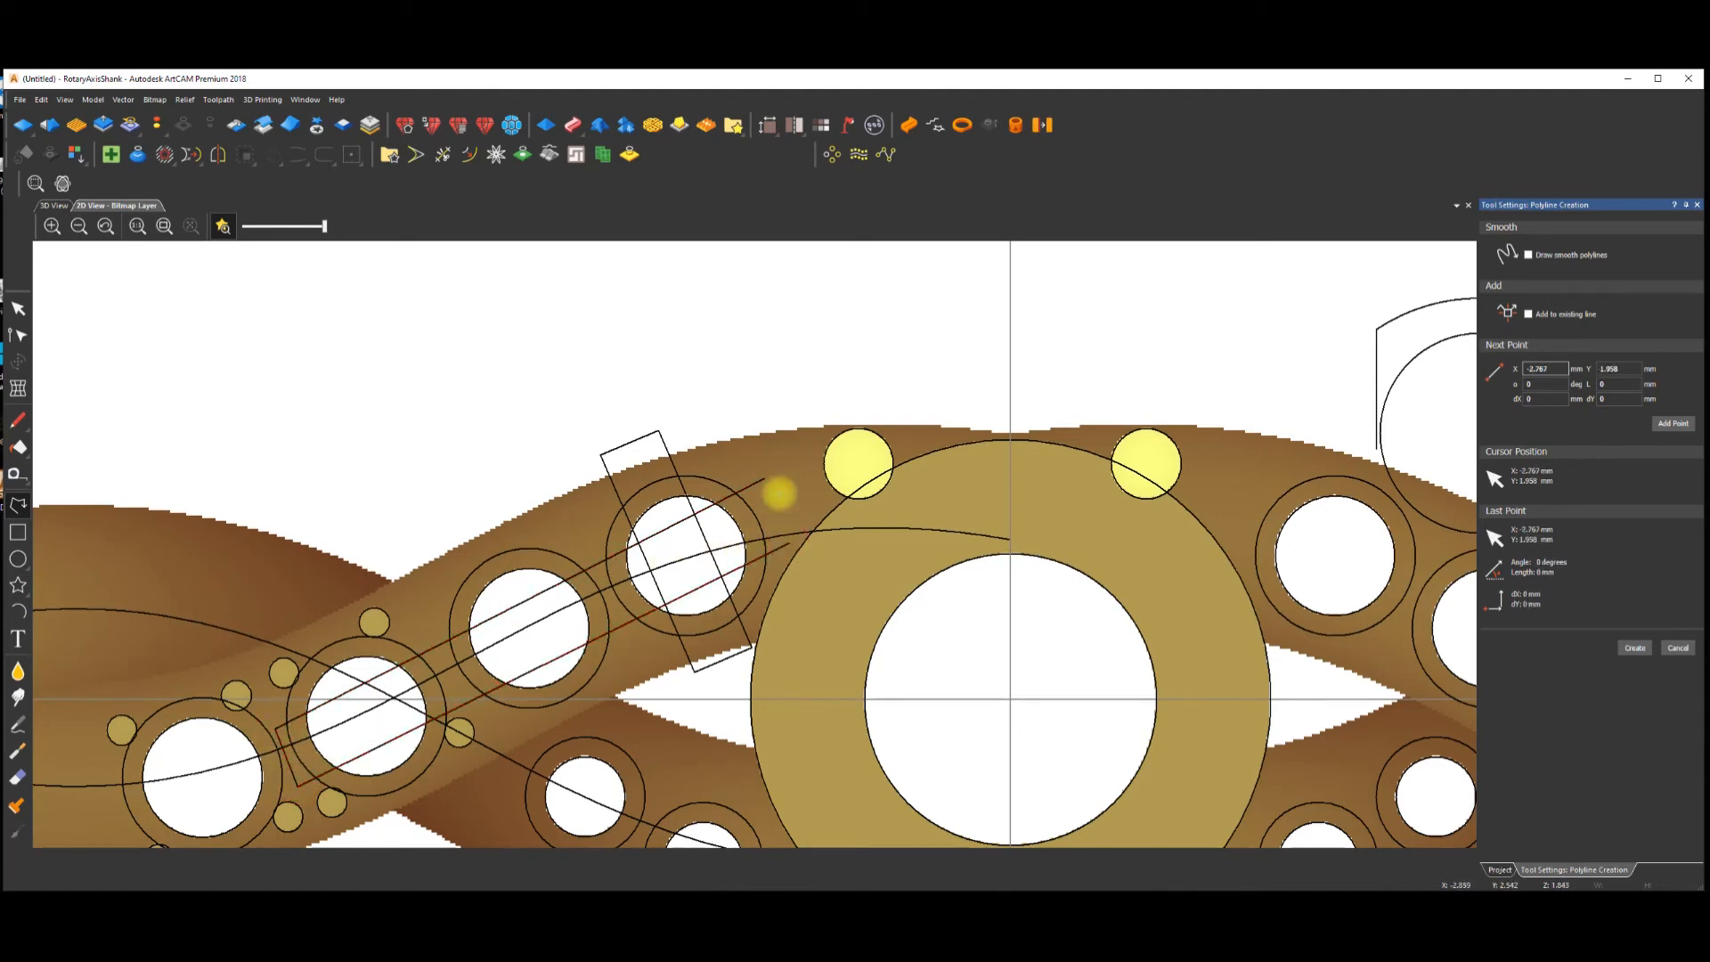
pyautogui.click(764, 480)
pyautogui.press('Escape')
pyautogui.click(757, 480)
pyautogui.rightClick(758, 479)
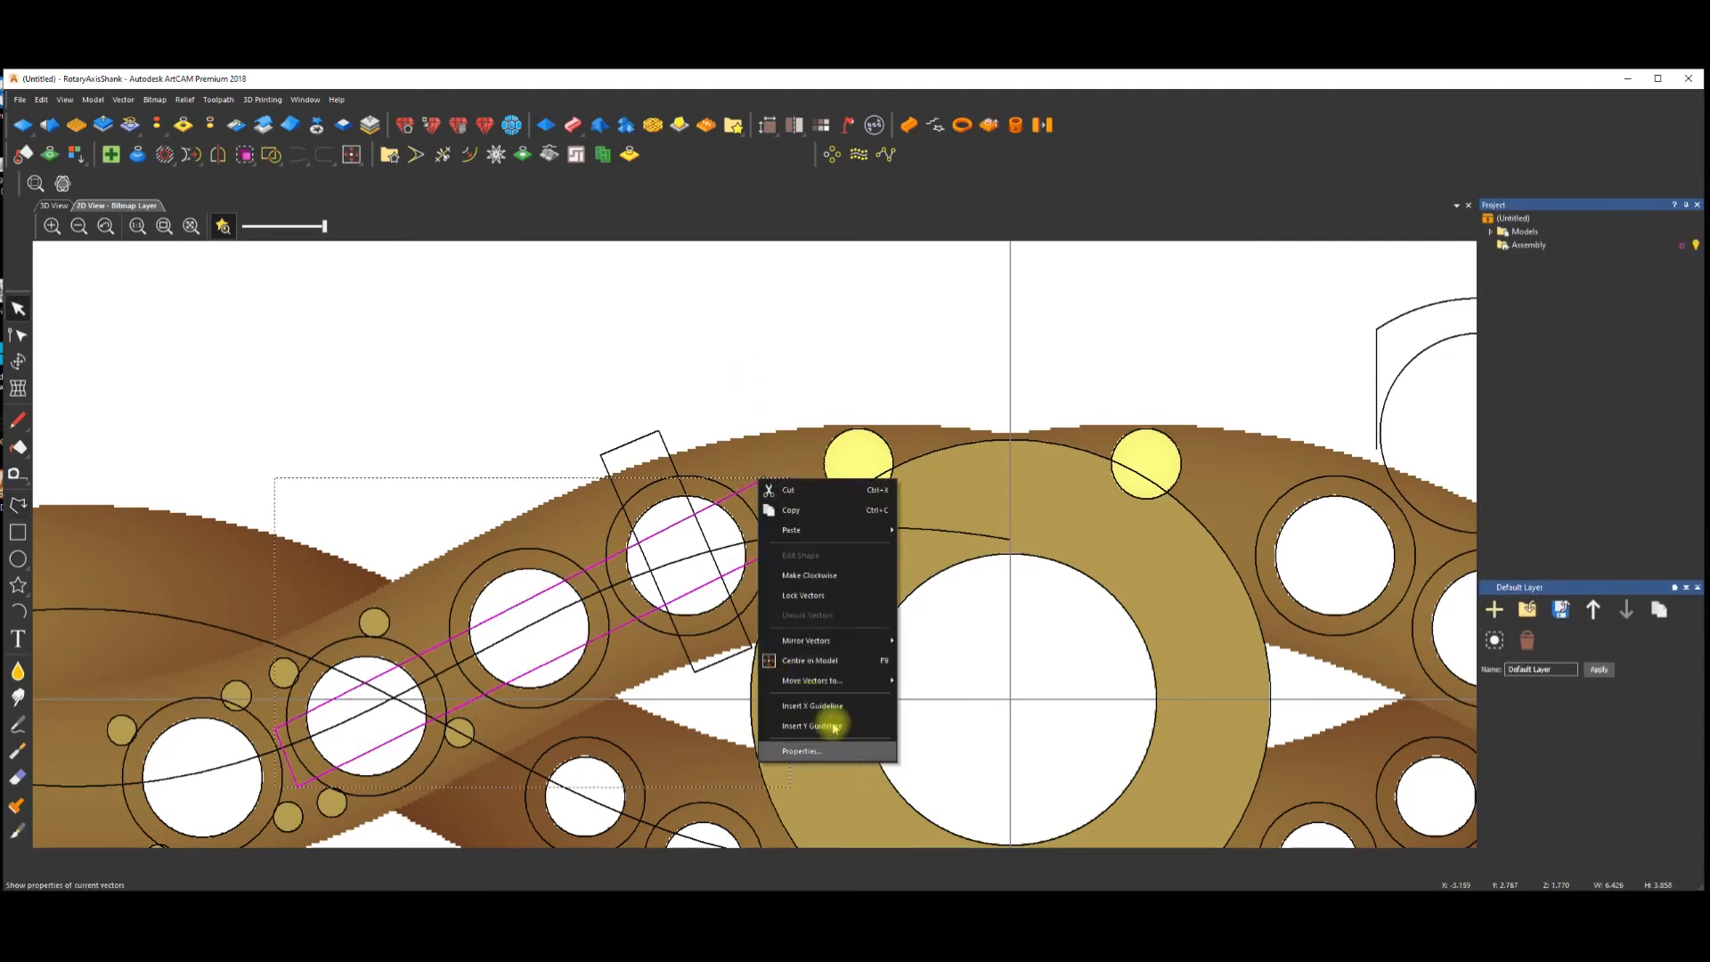
pyautogui.click(764, 491)
pyautogui.scroll(-2, 712, 545)
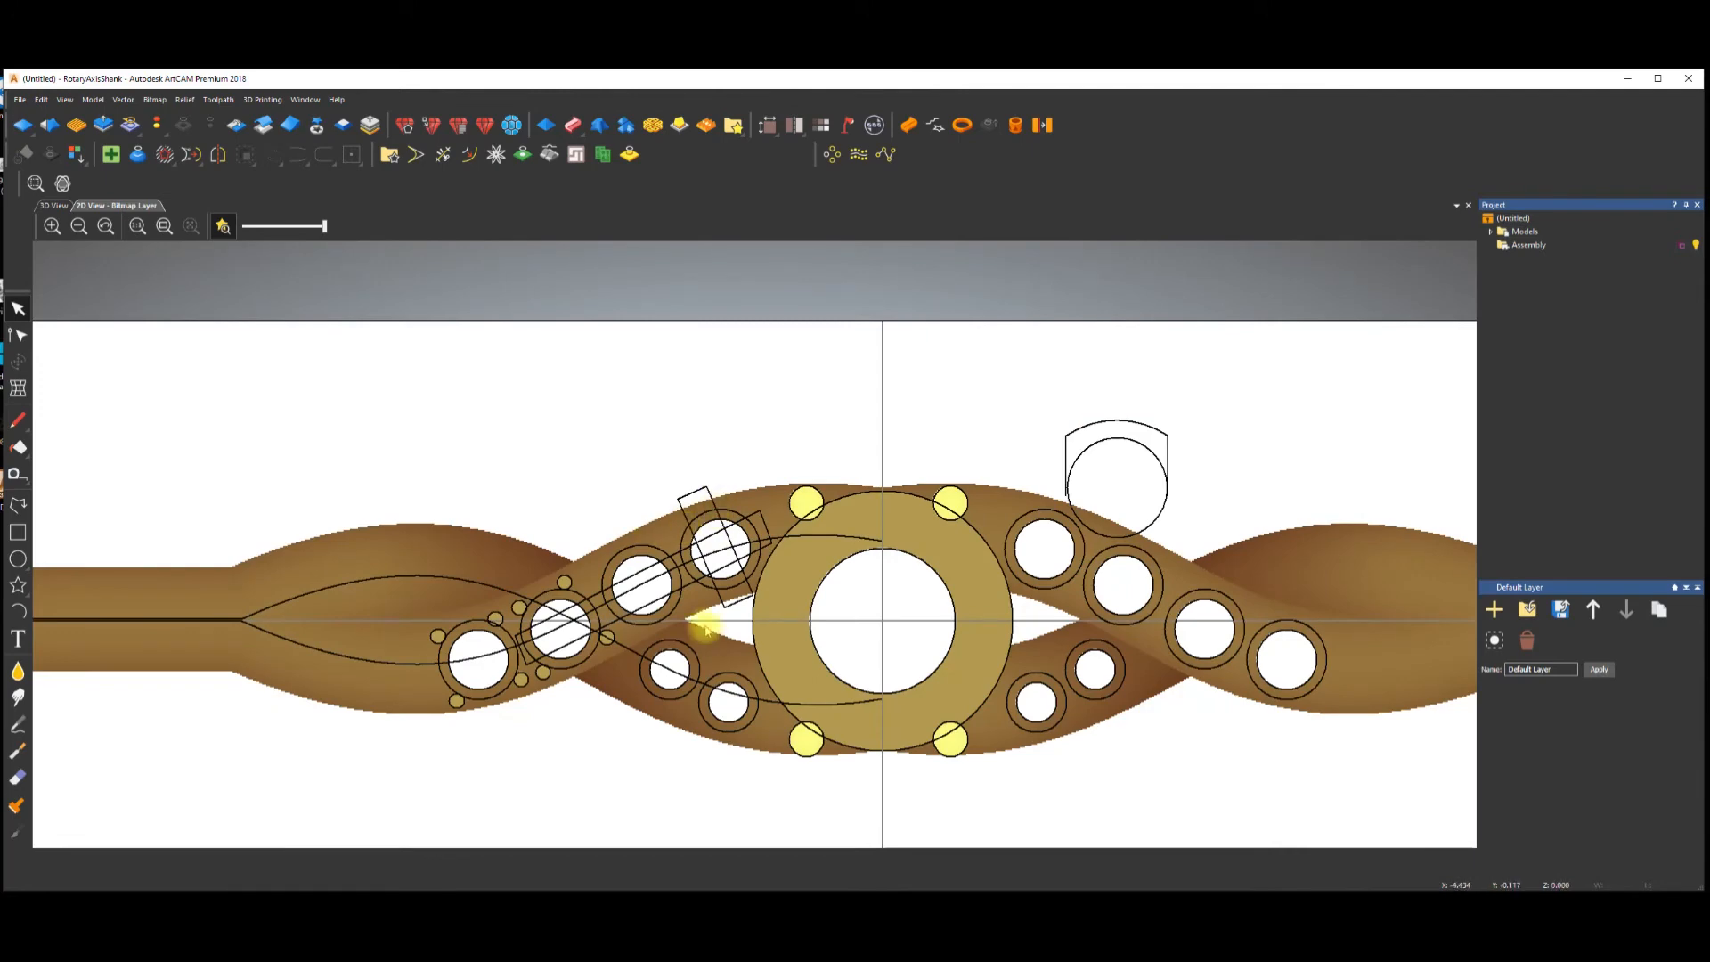
# Draw a narrow slanted closed polyline strip across the strand between the two upper left stone holes nearest the centre disc.
pyautogui.click(20, 506)
pyautogui.scroll(2, 731, 571)
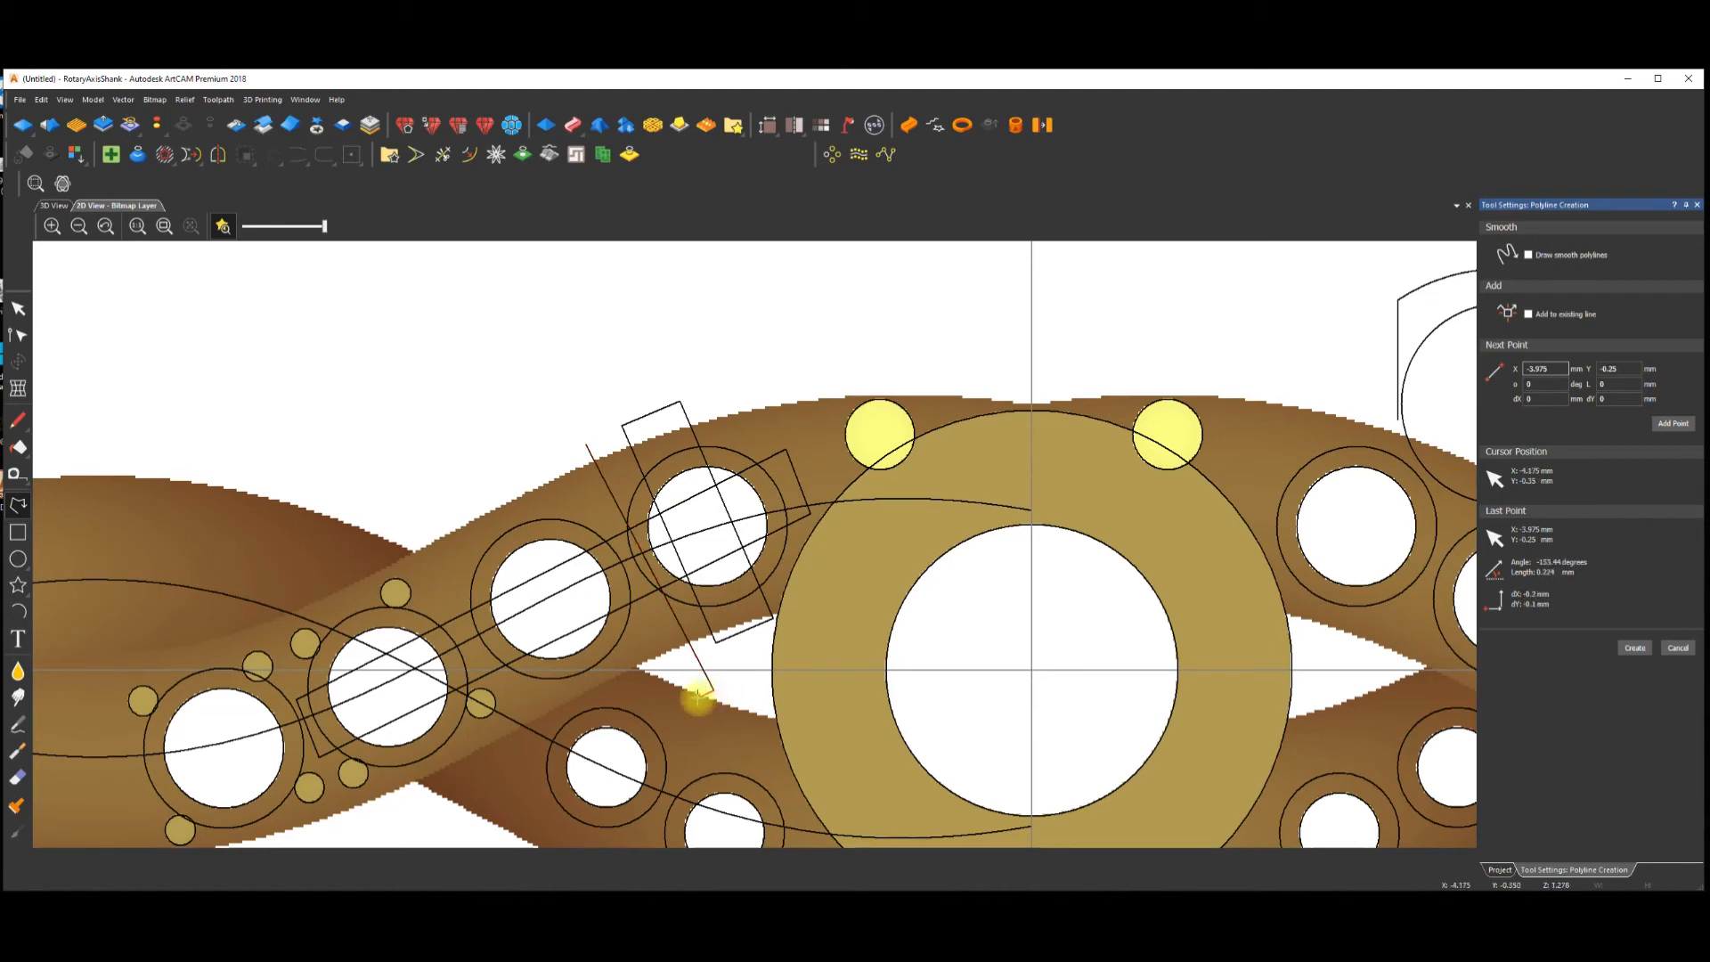
pyautogui.click(561, 453)
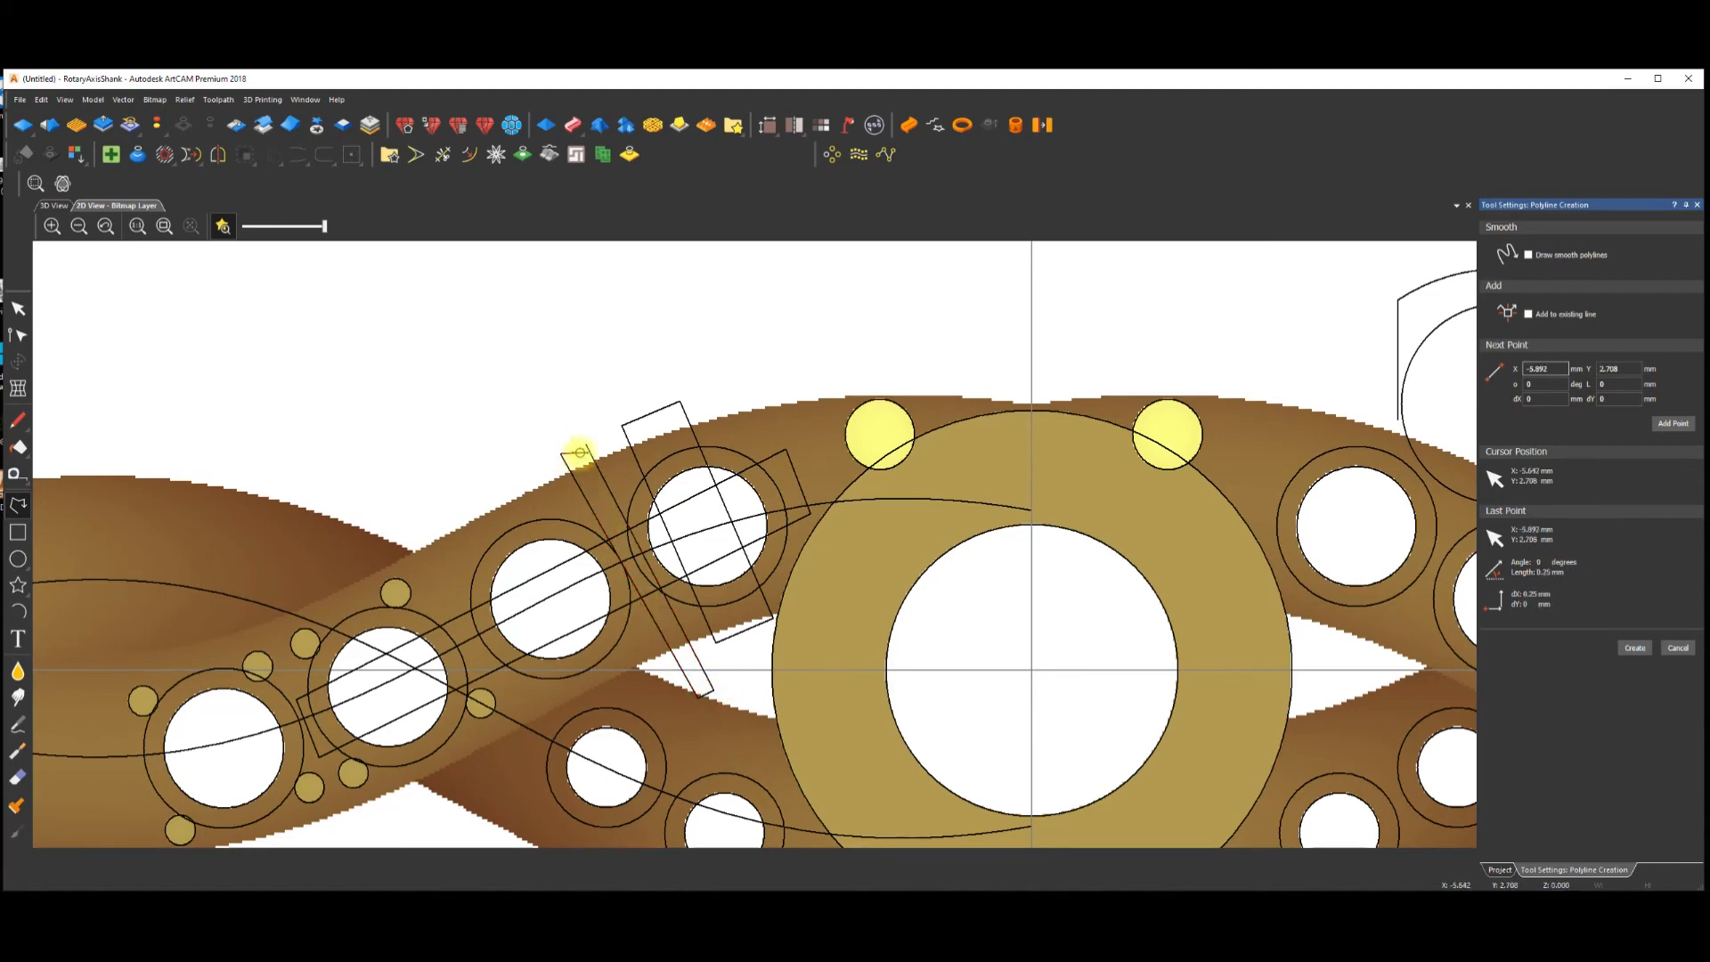
pyautogui.click(588, 444)
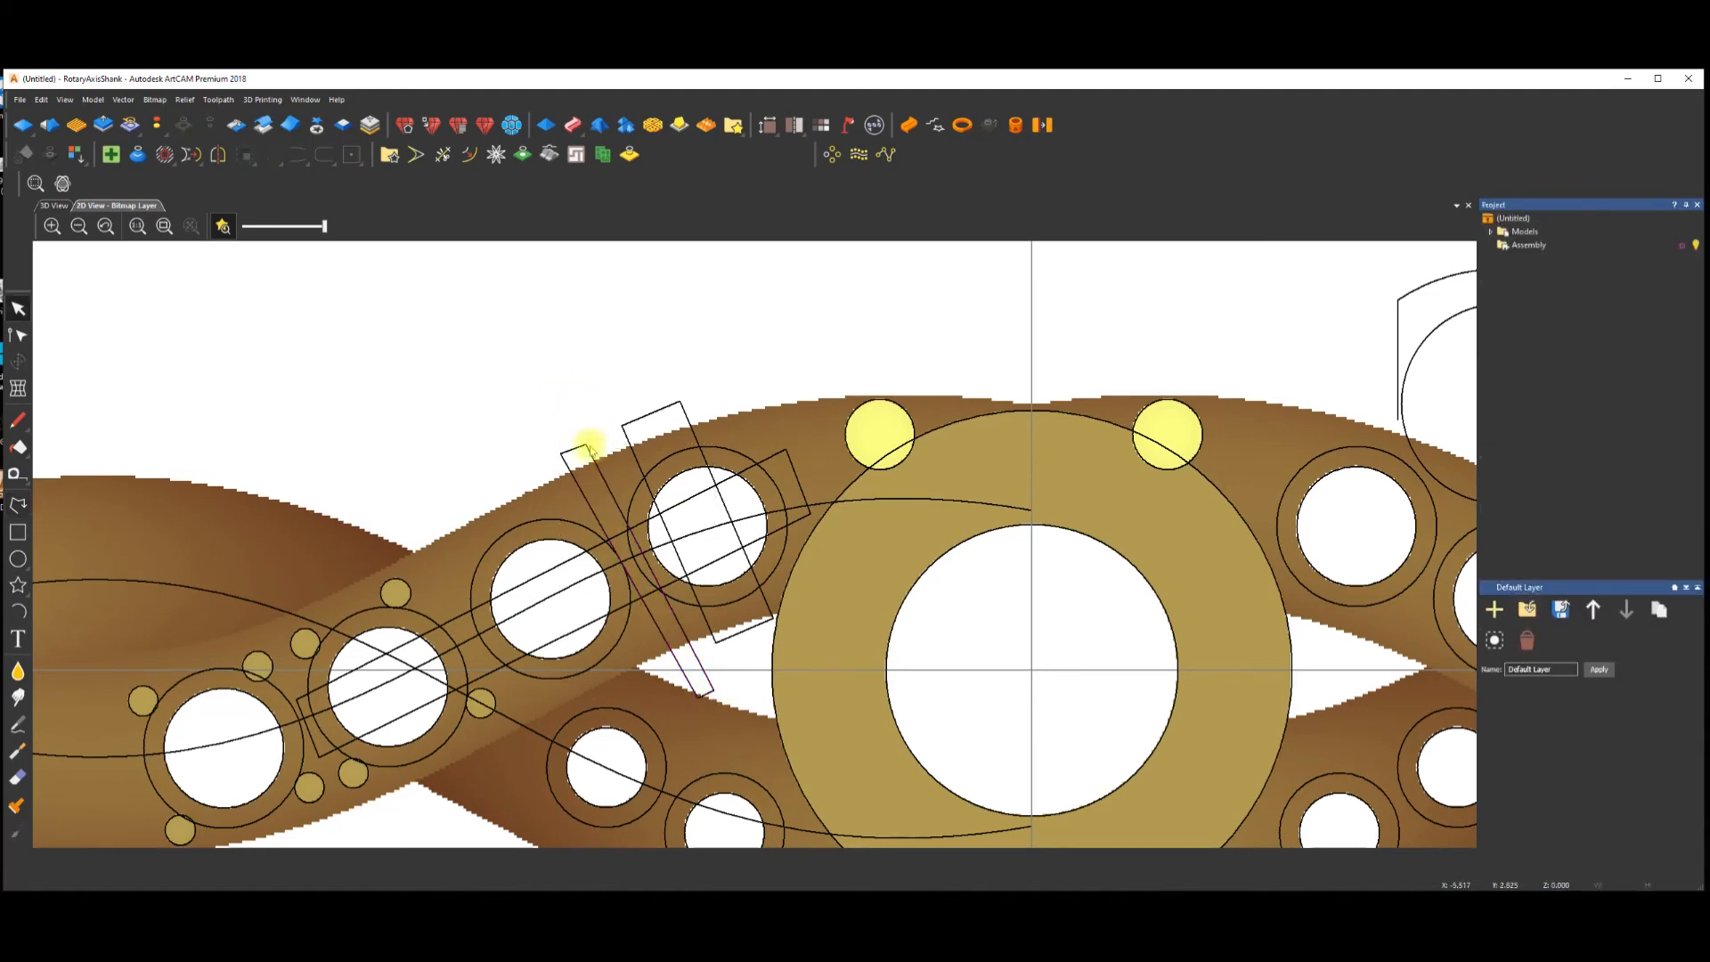
# Adjust the lower corner node of the narrow cross strip, then nudge the strip slightly left and up between the holes.
pyautogui.click(589, 454)
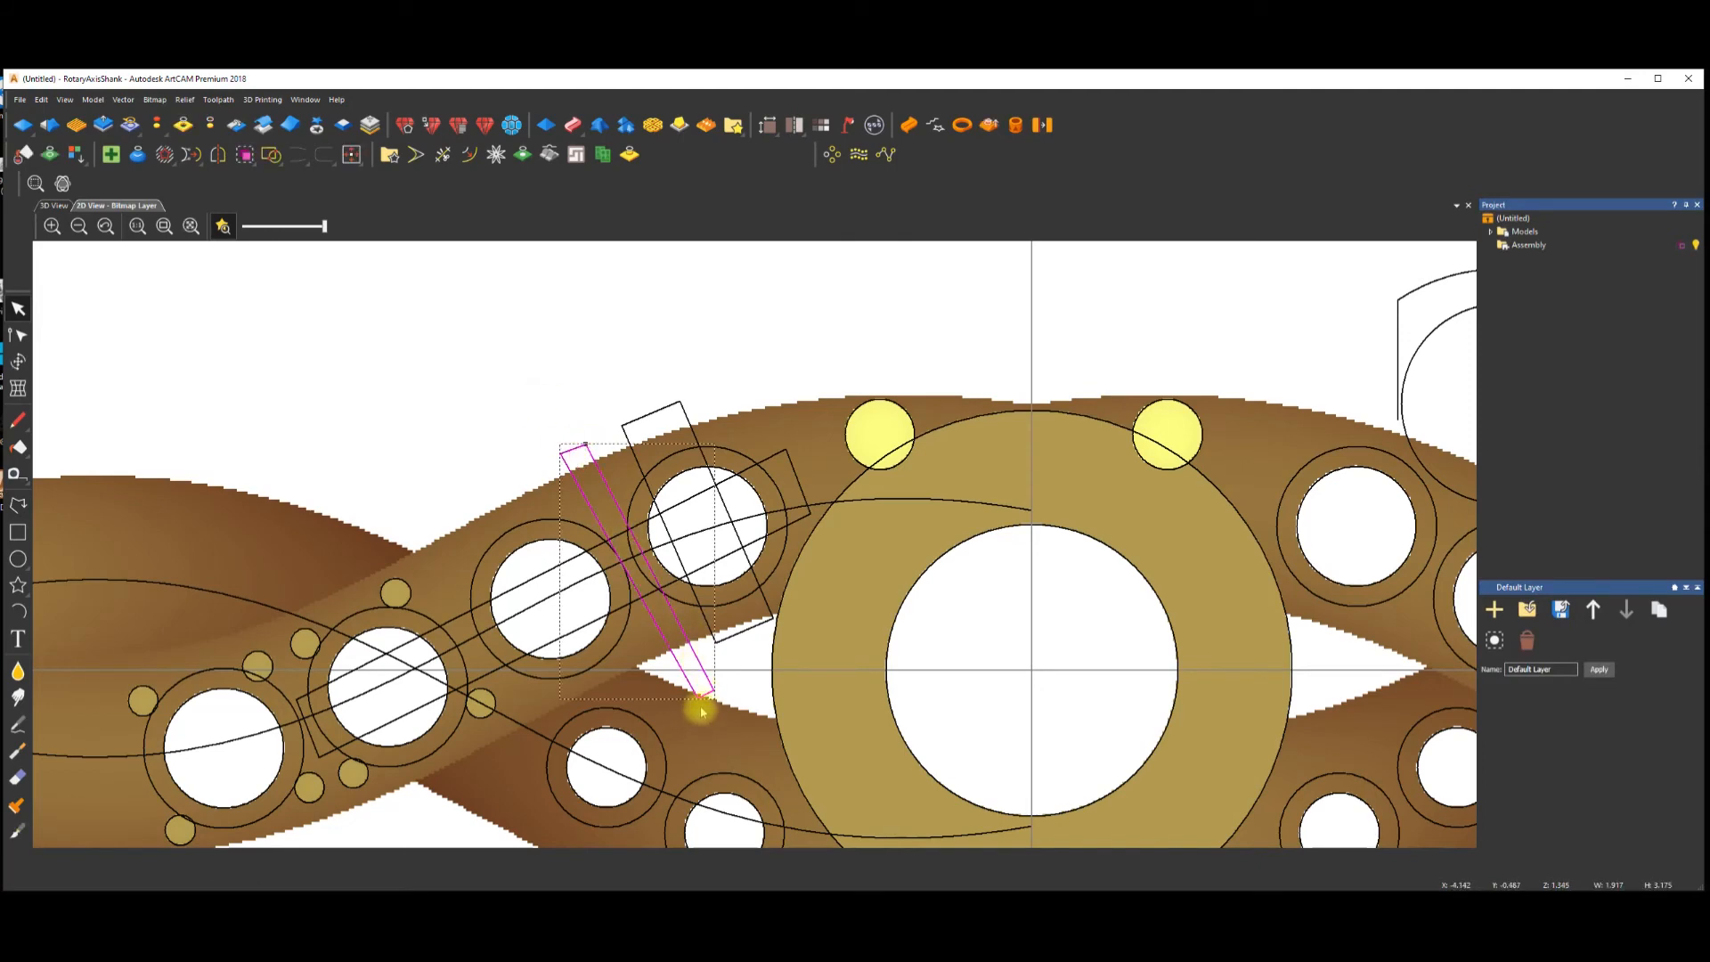
pyautogui.press('n')
pyautogui.moveTo(712, 690); pyautogui.dragTo(718, 687)
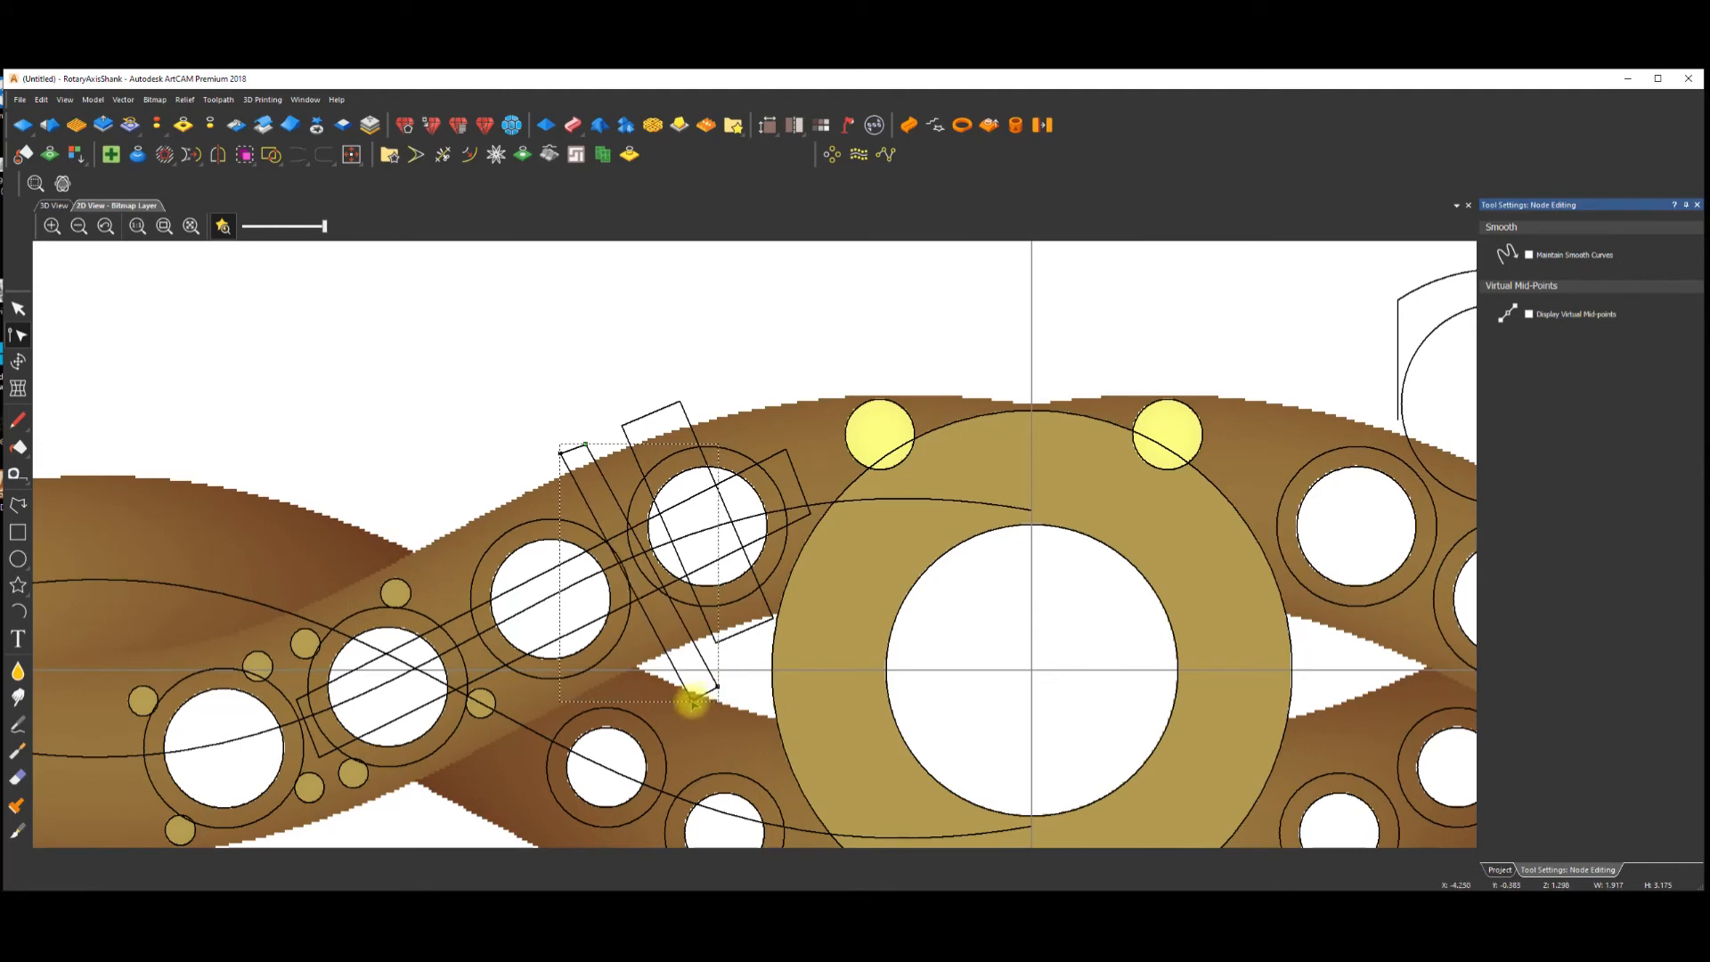
pyautogui.click(583, 384)
pyautogui.press('Escape')
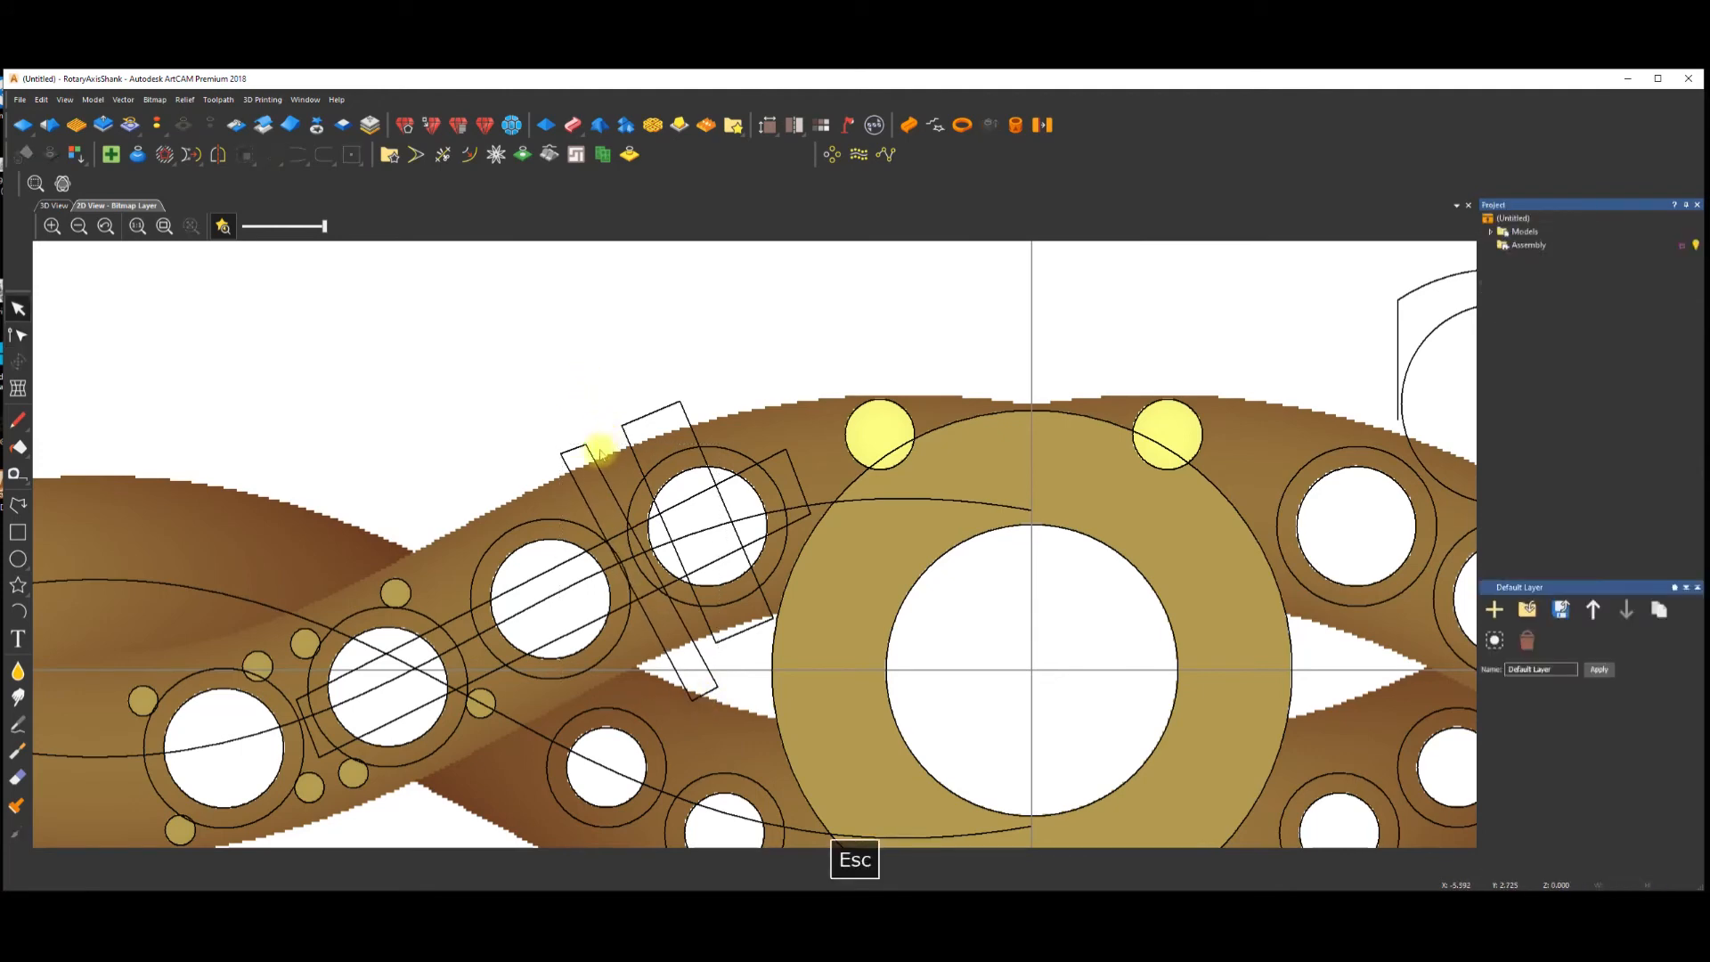
pyautogui.click(595, 483)
pyautogui.press('Left')
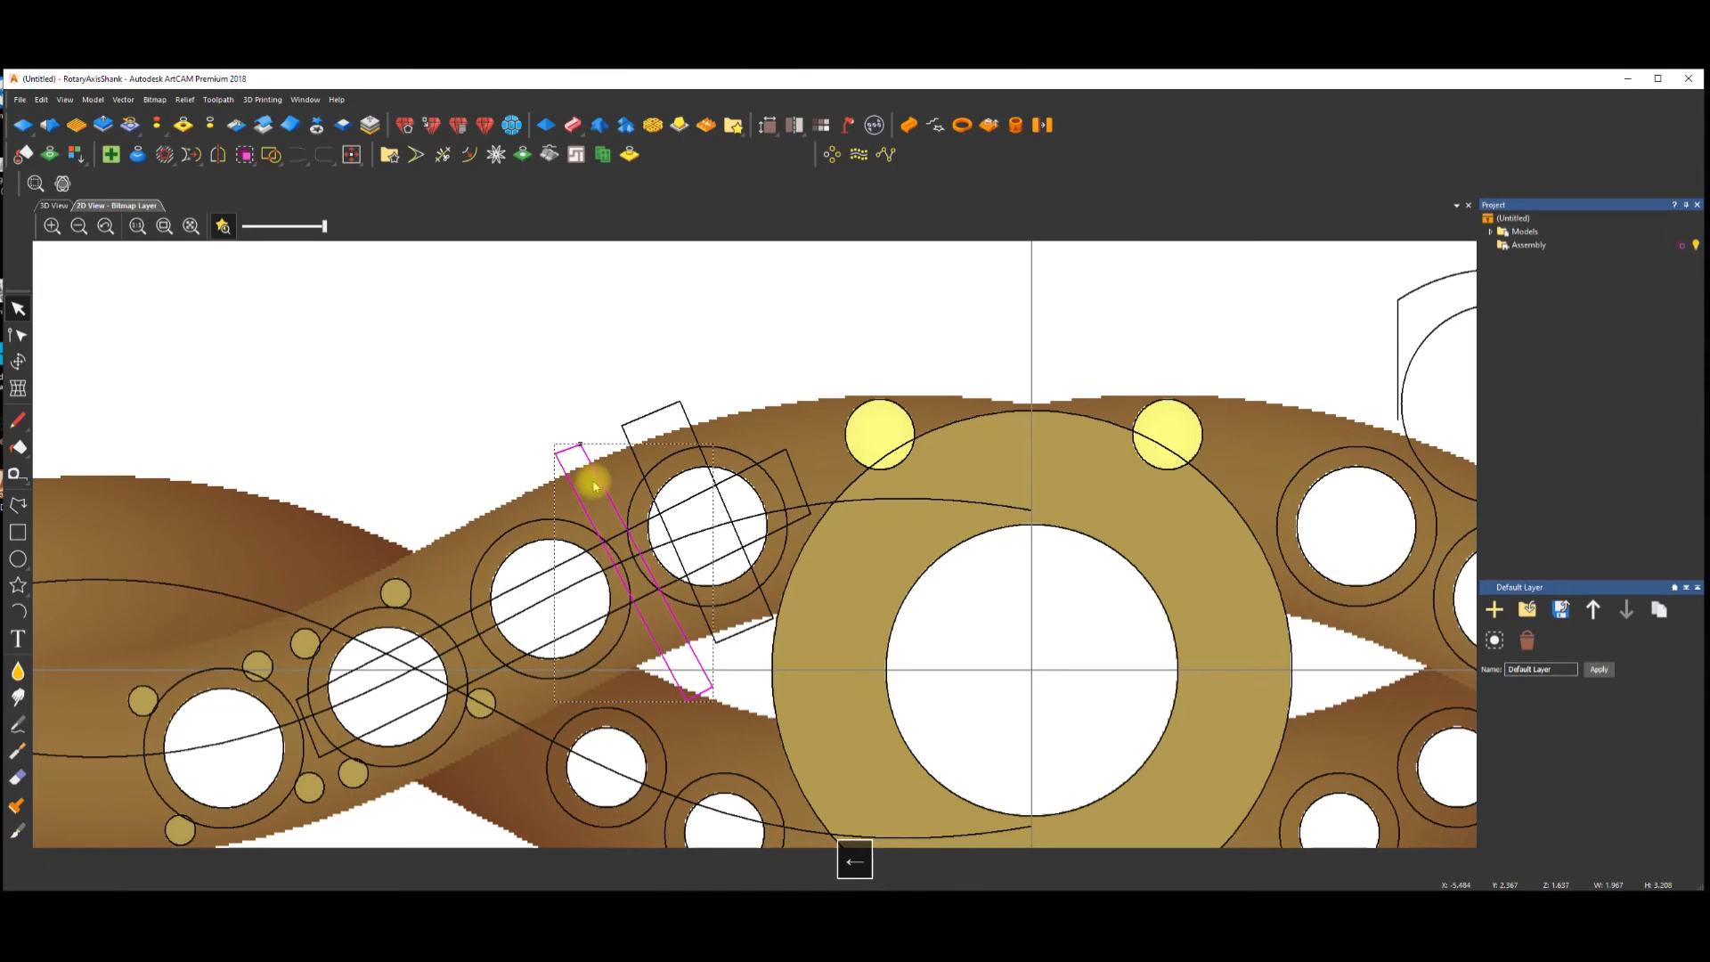
pyautogui.click(526, 358)
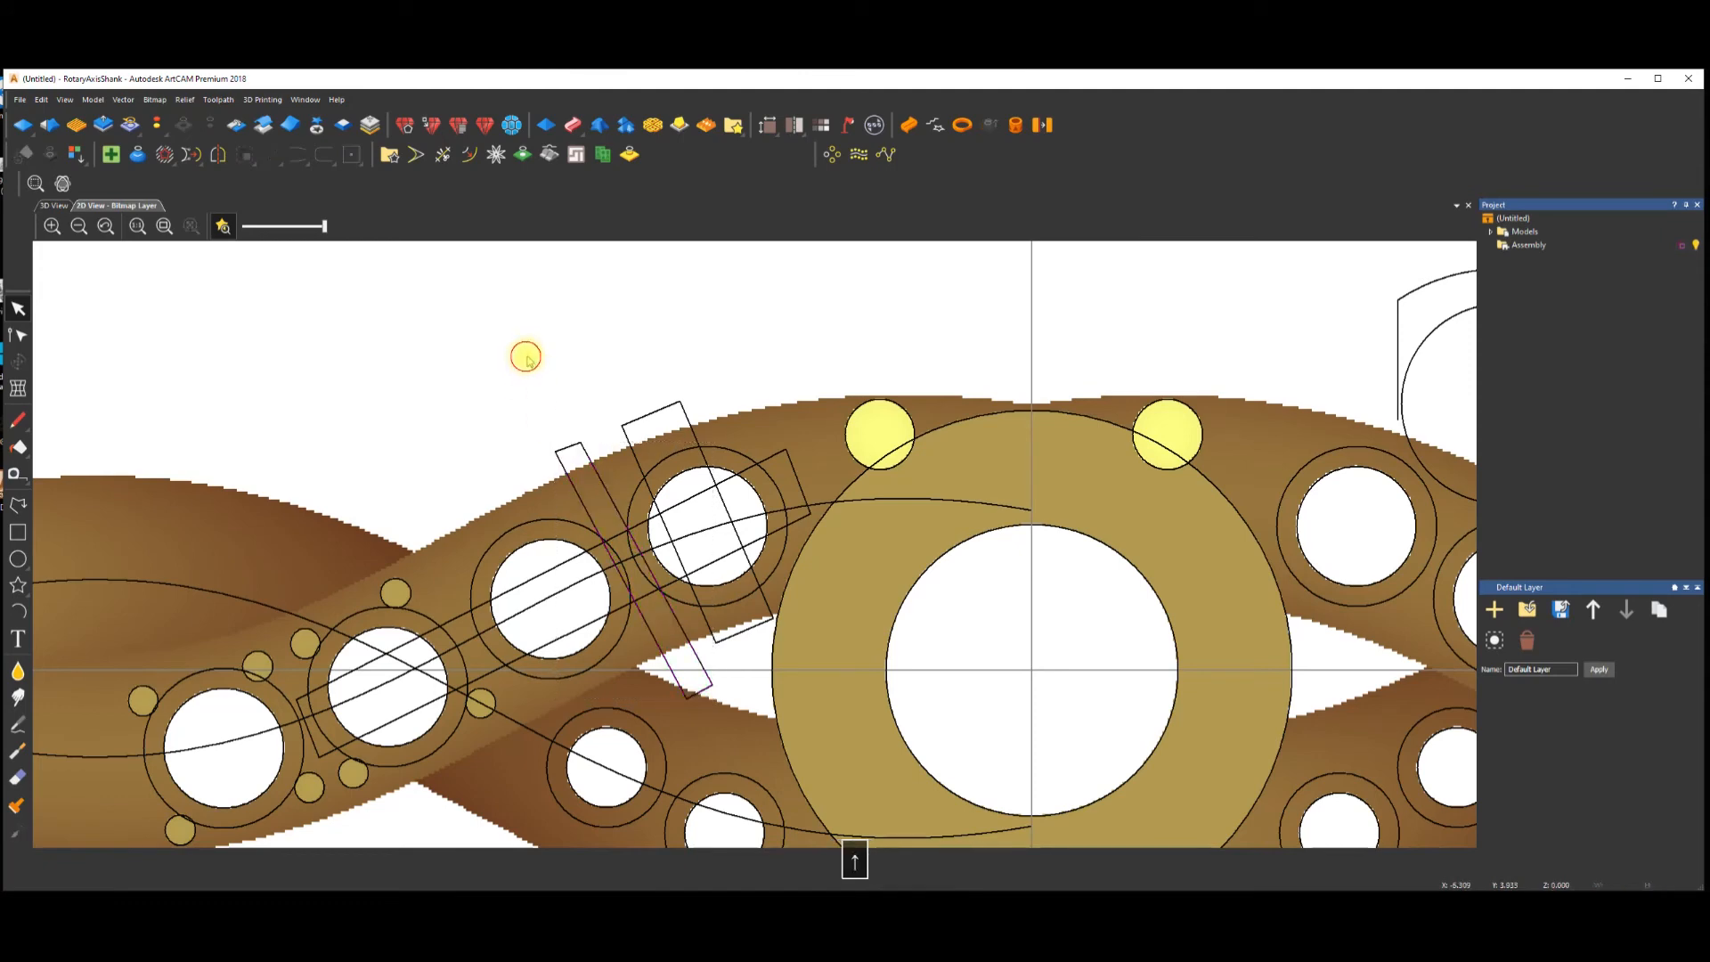
# Cut the narrow cross strip into the strand as a subtracted plane with a 0.30 mm start height.
pyautogui.click(609, 444)
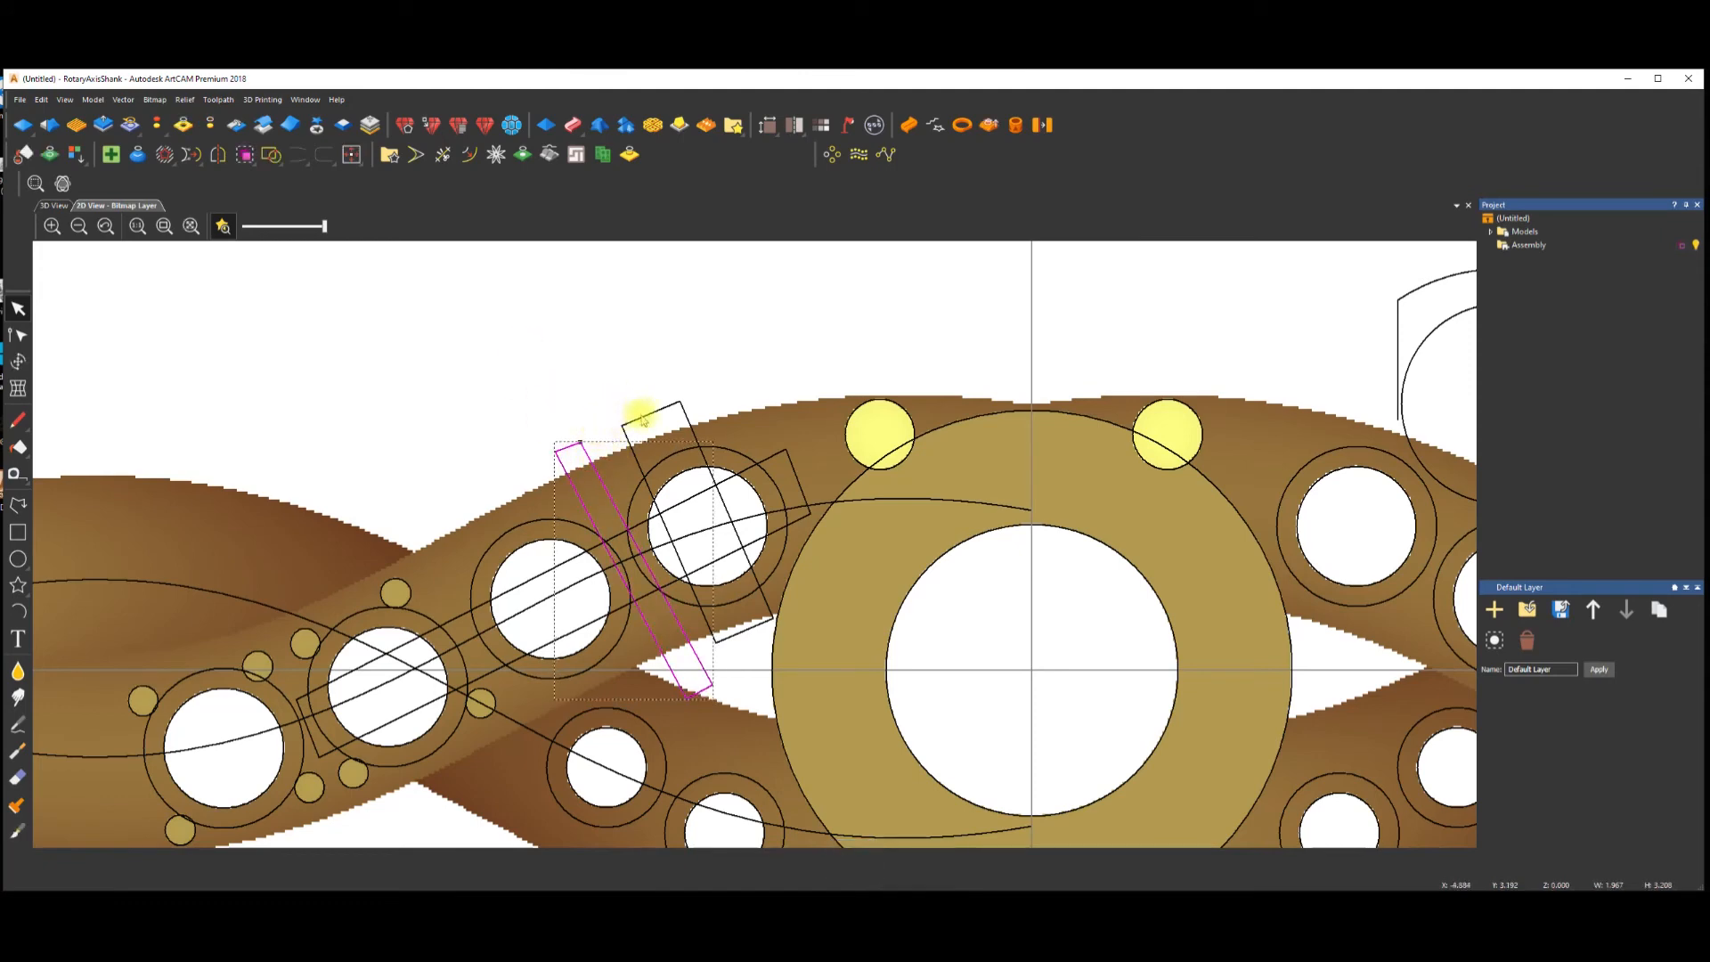
pyautogui.click(53, 206)
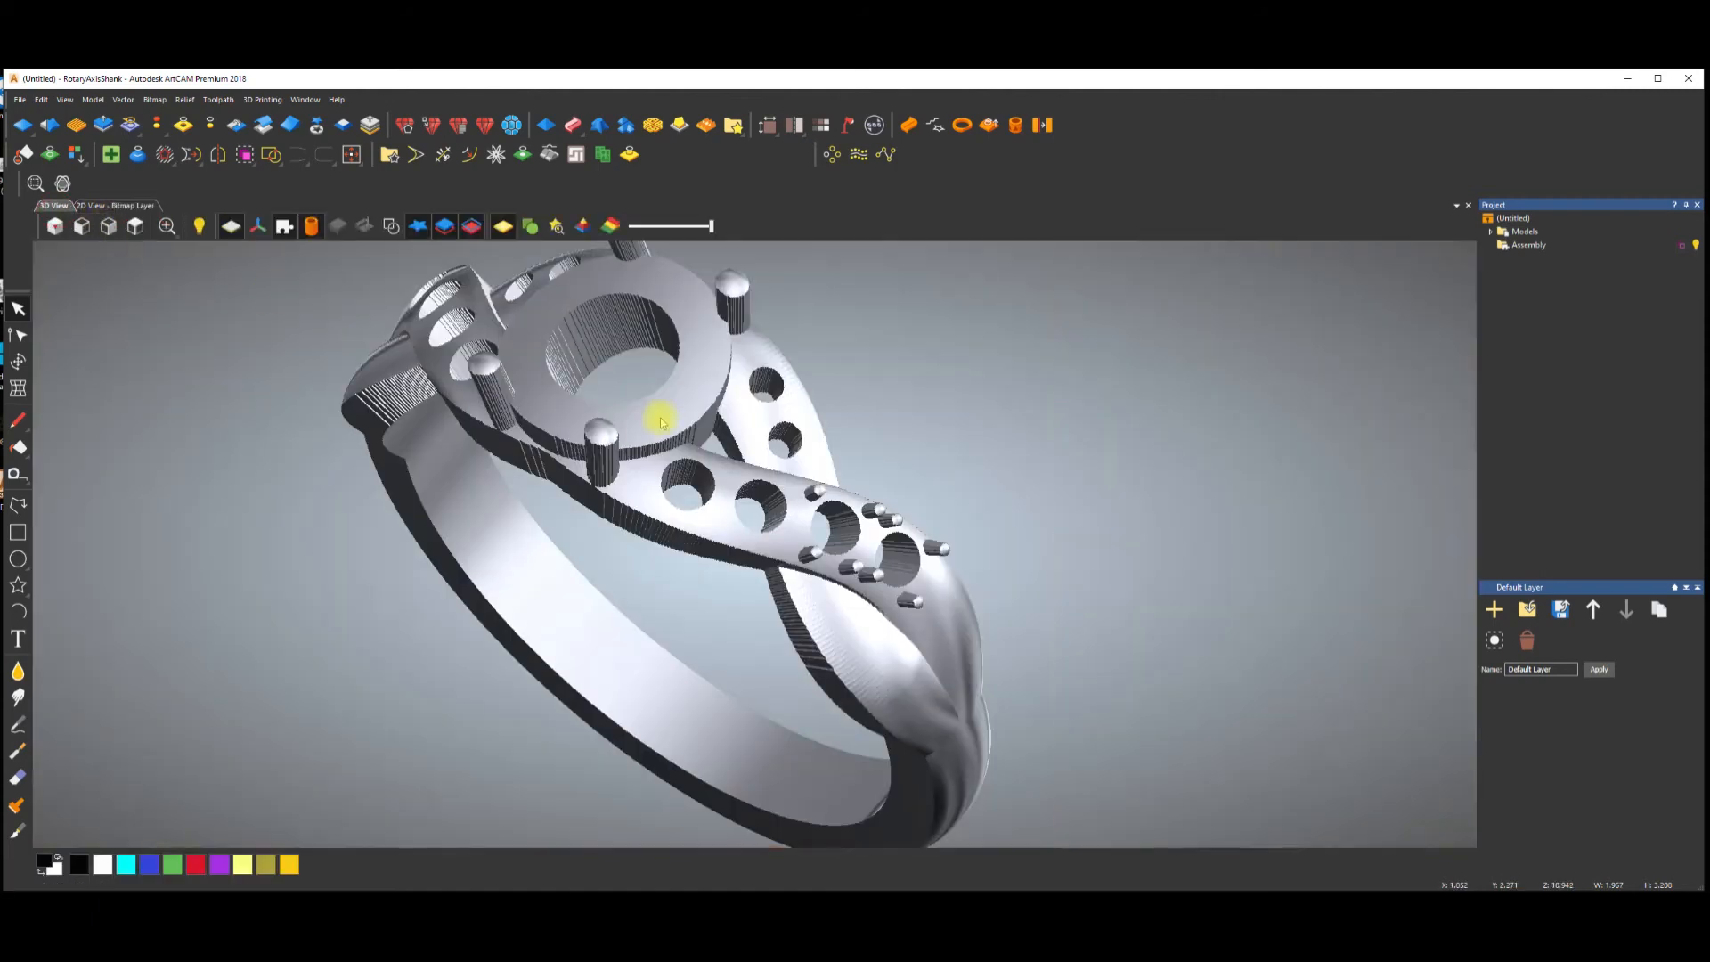
pyautogui.scroll(-1, 784, 485)
pyautogui.press('space')
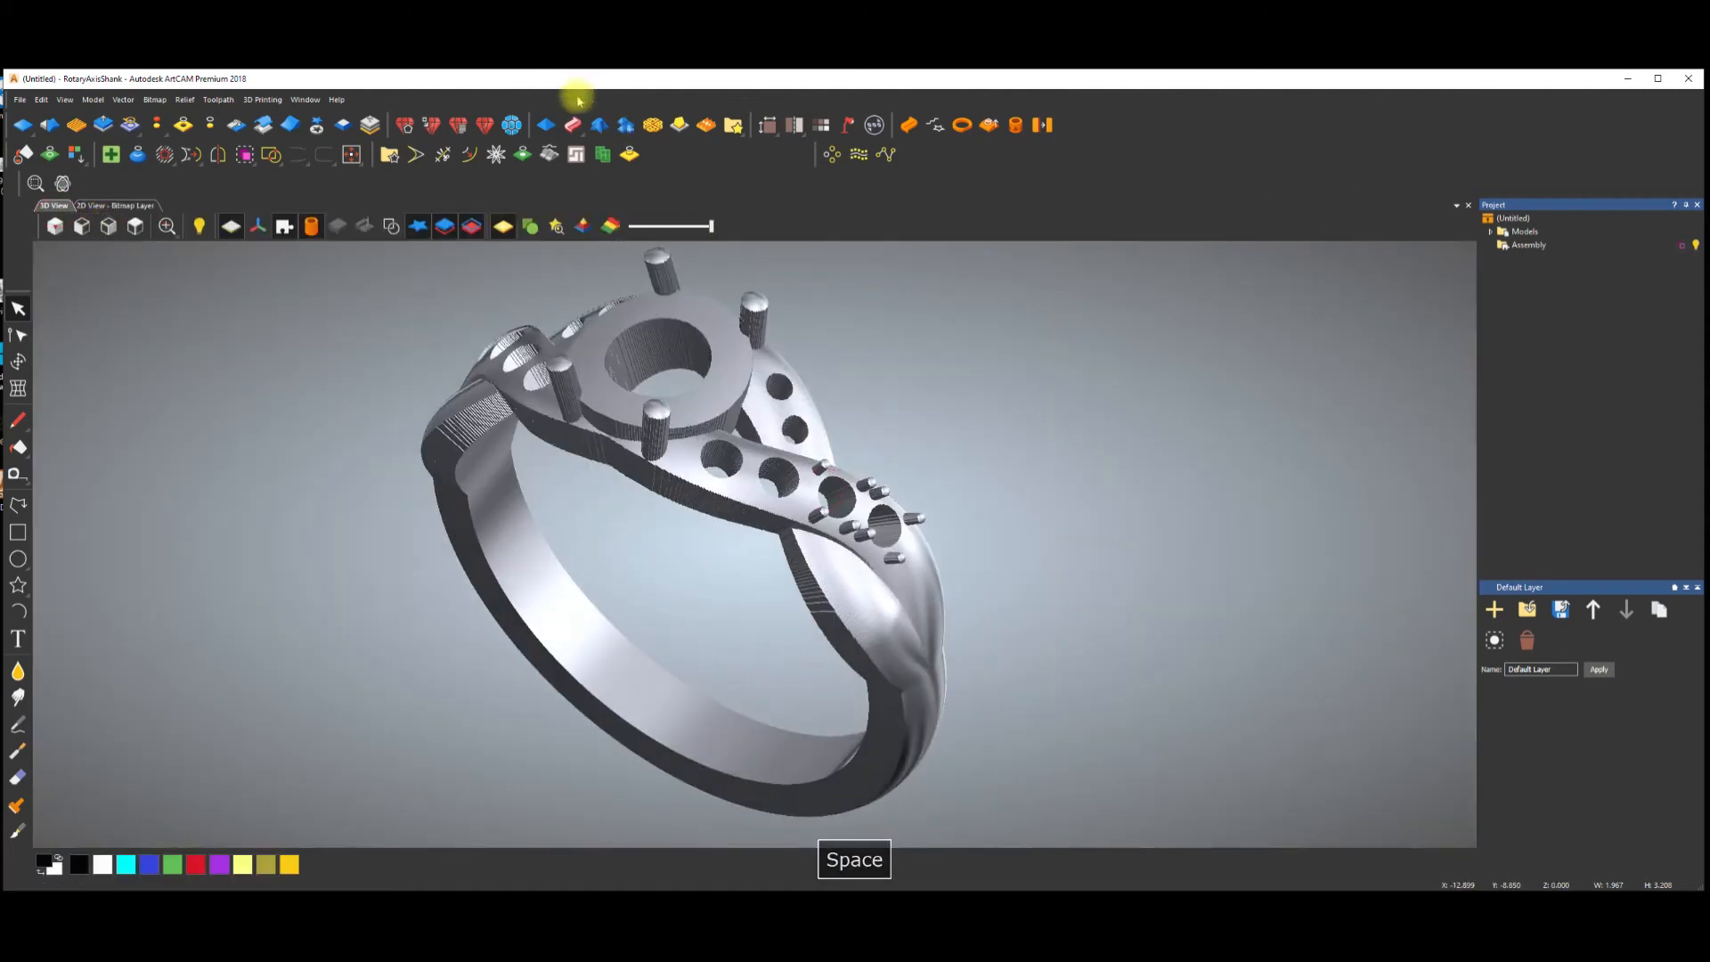
pyautogui.click(546, 125)
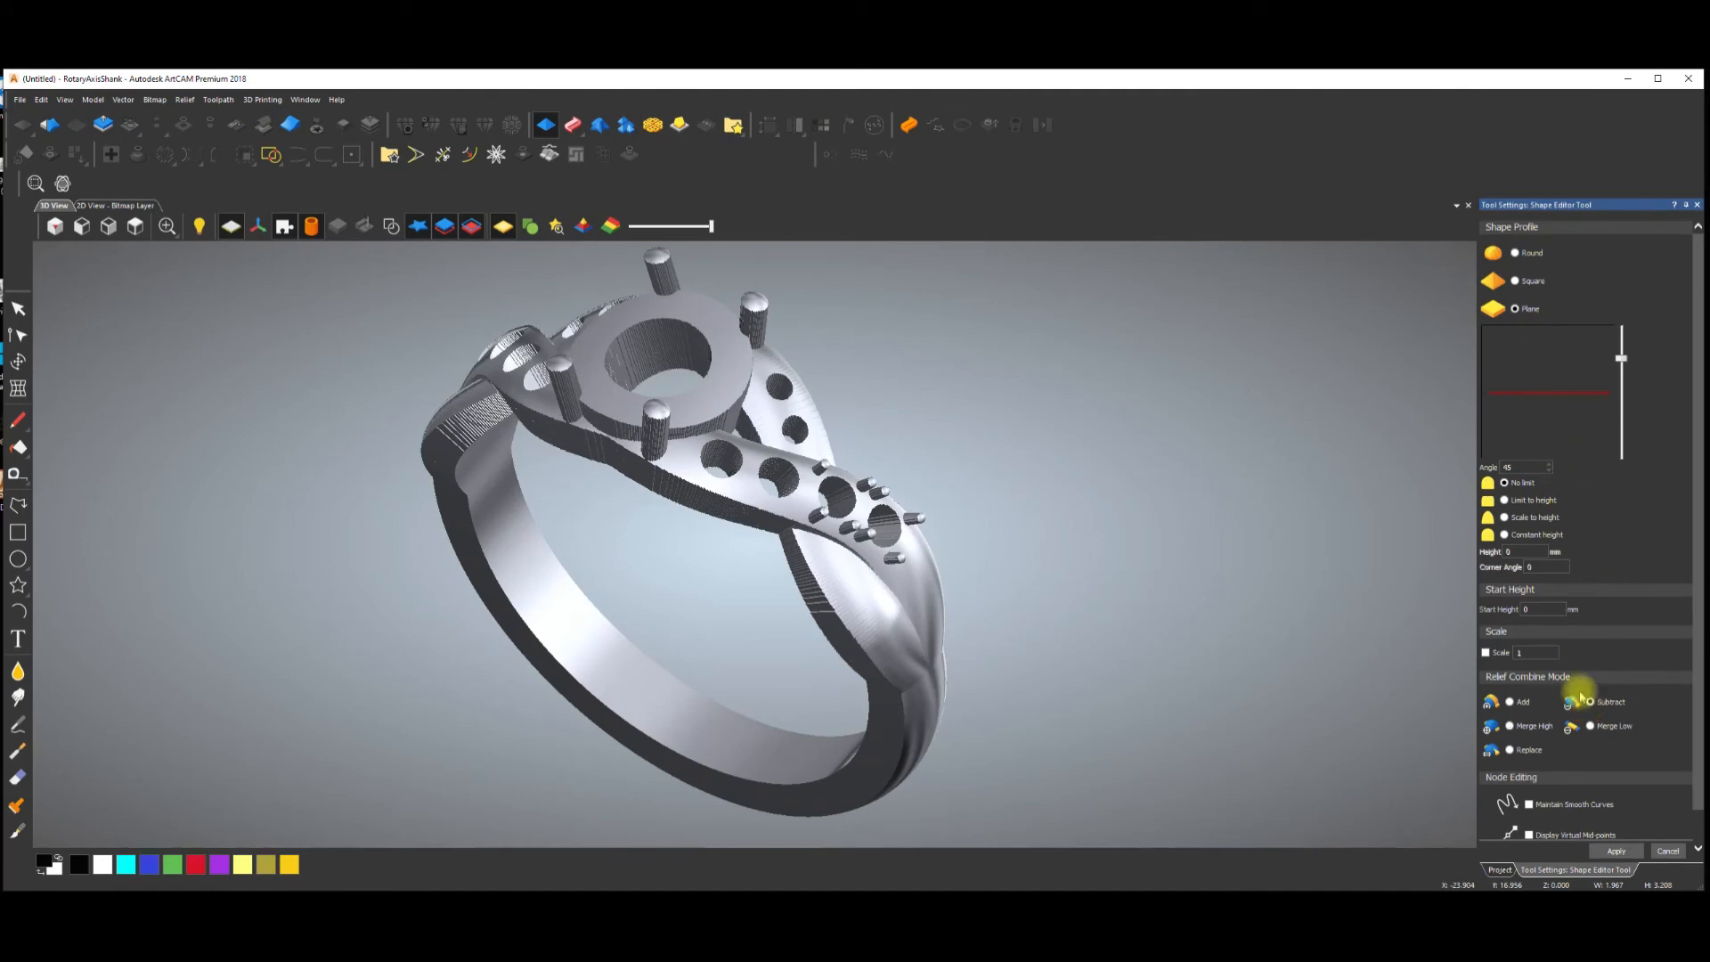
pyautogui.click(1541, 609)
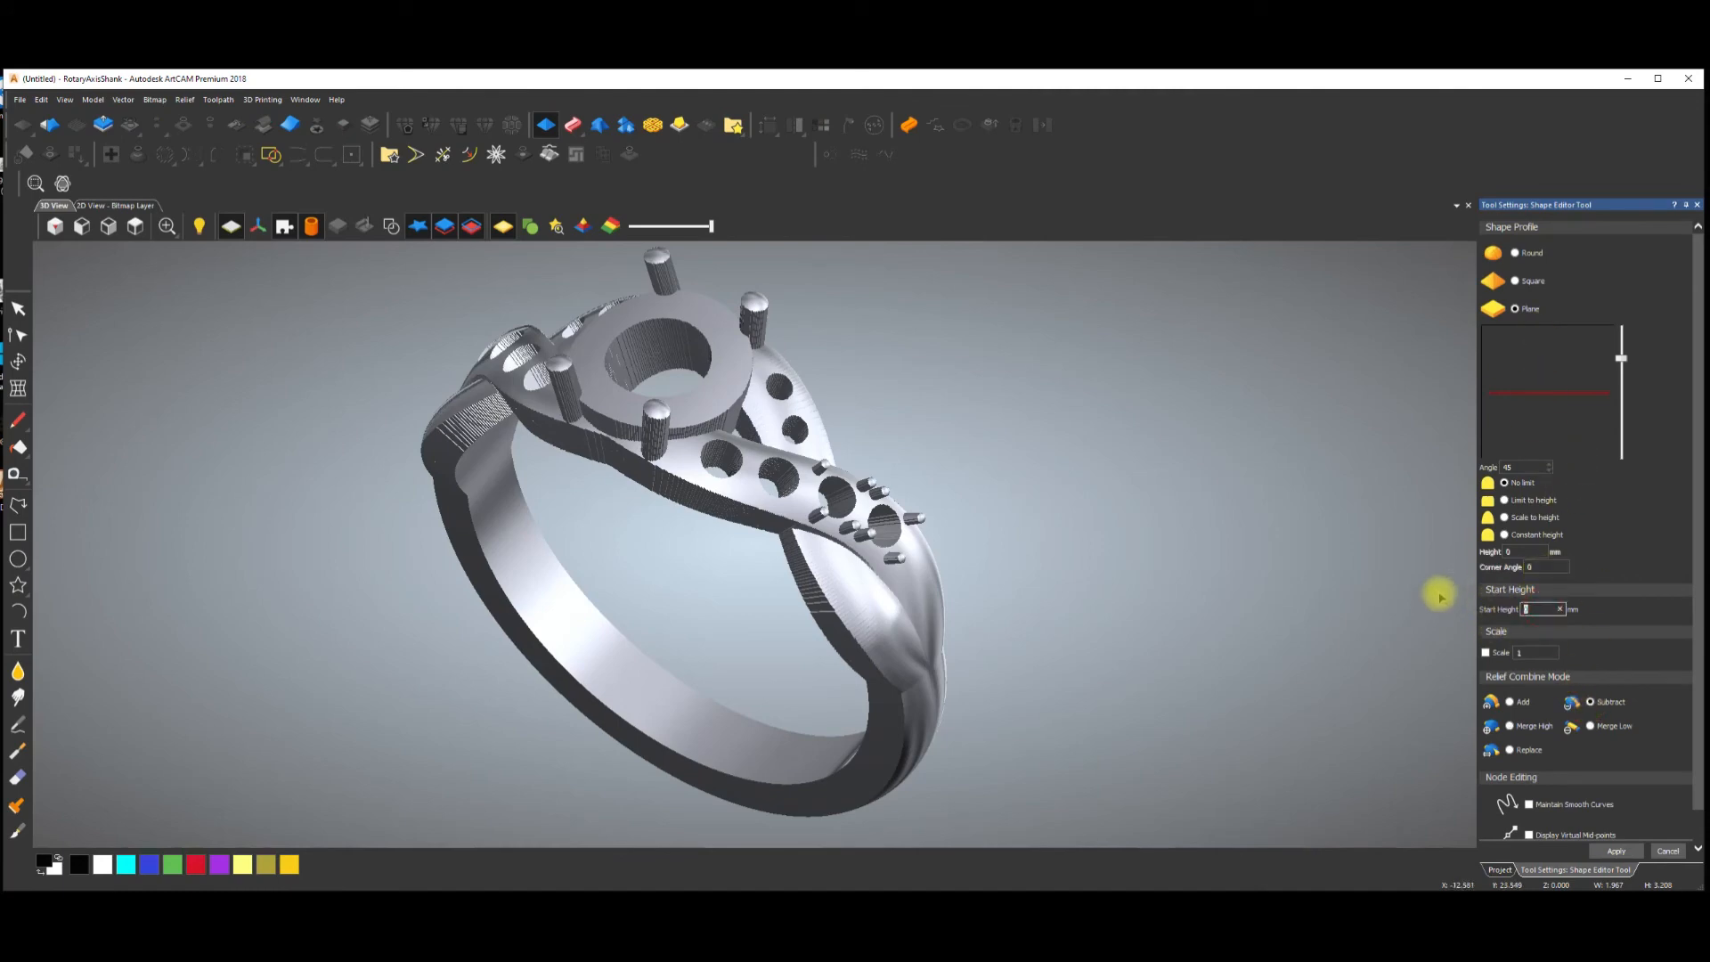
pyautogui.scroll(2, 766, 493)
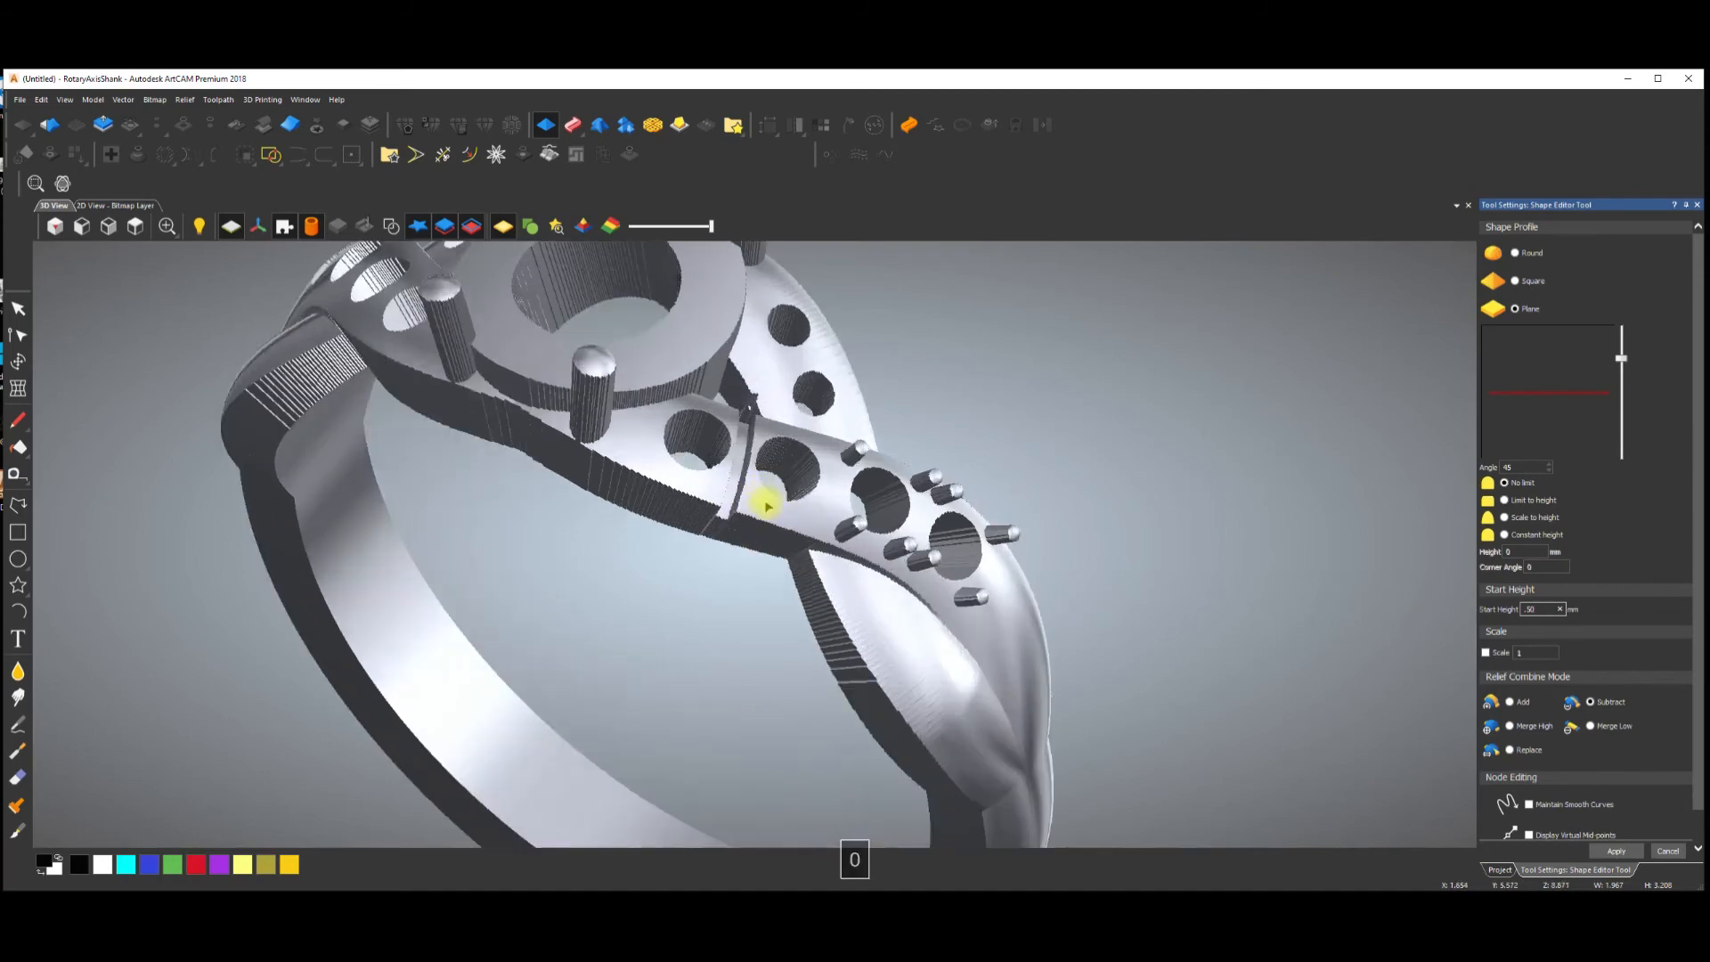
pyautogui.scroll(-2, 767, 495)
pyautogui.press('space')
pyautogui.moveTo(824, 496); pyautogui.dragTo(691, 496)
pyautogui.scroll(3, 699, 524)
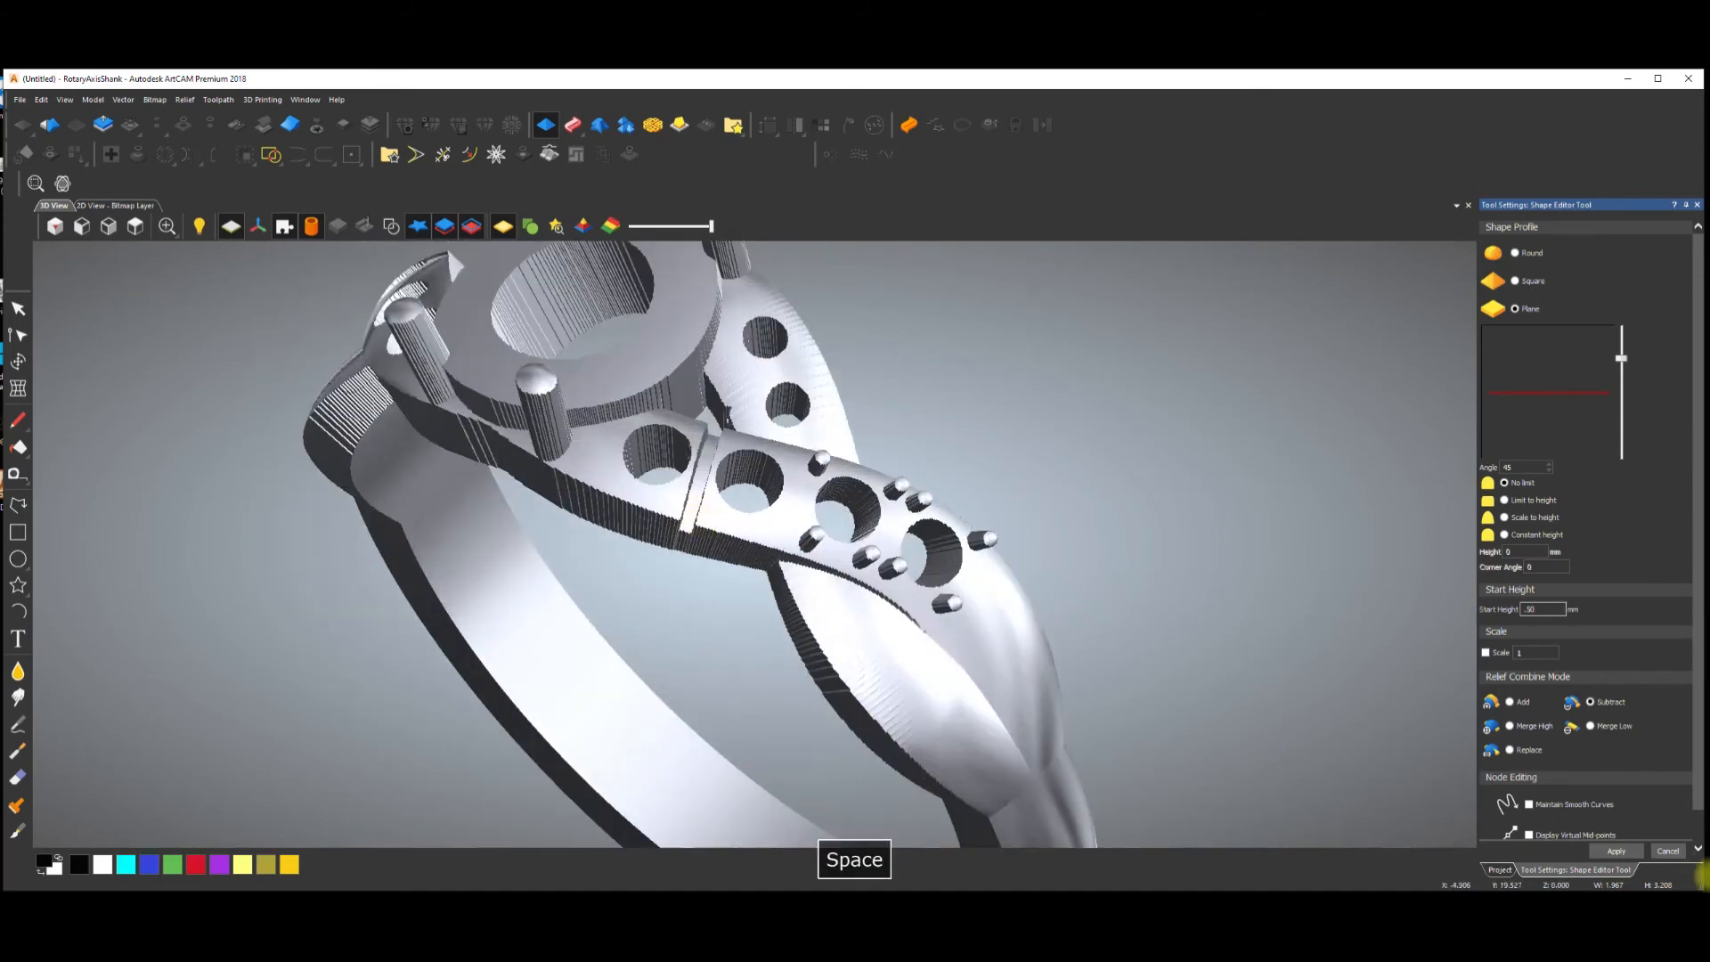
pyautogui.click(1614, 850)
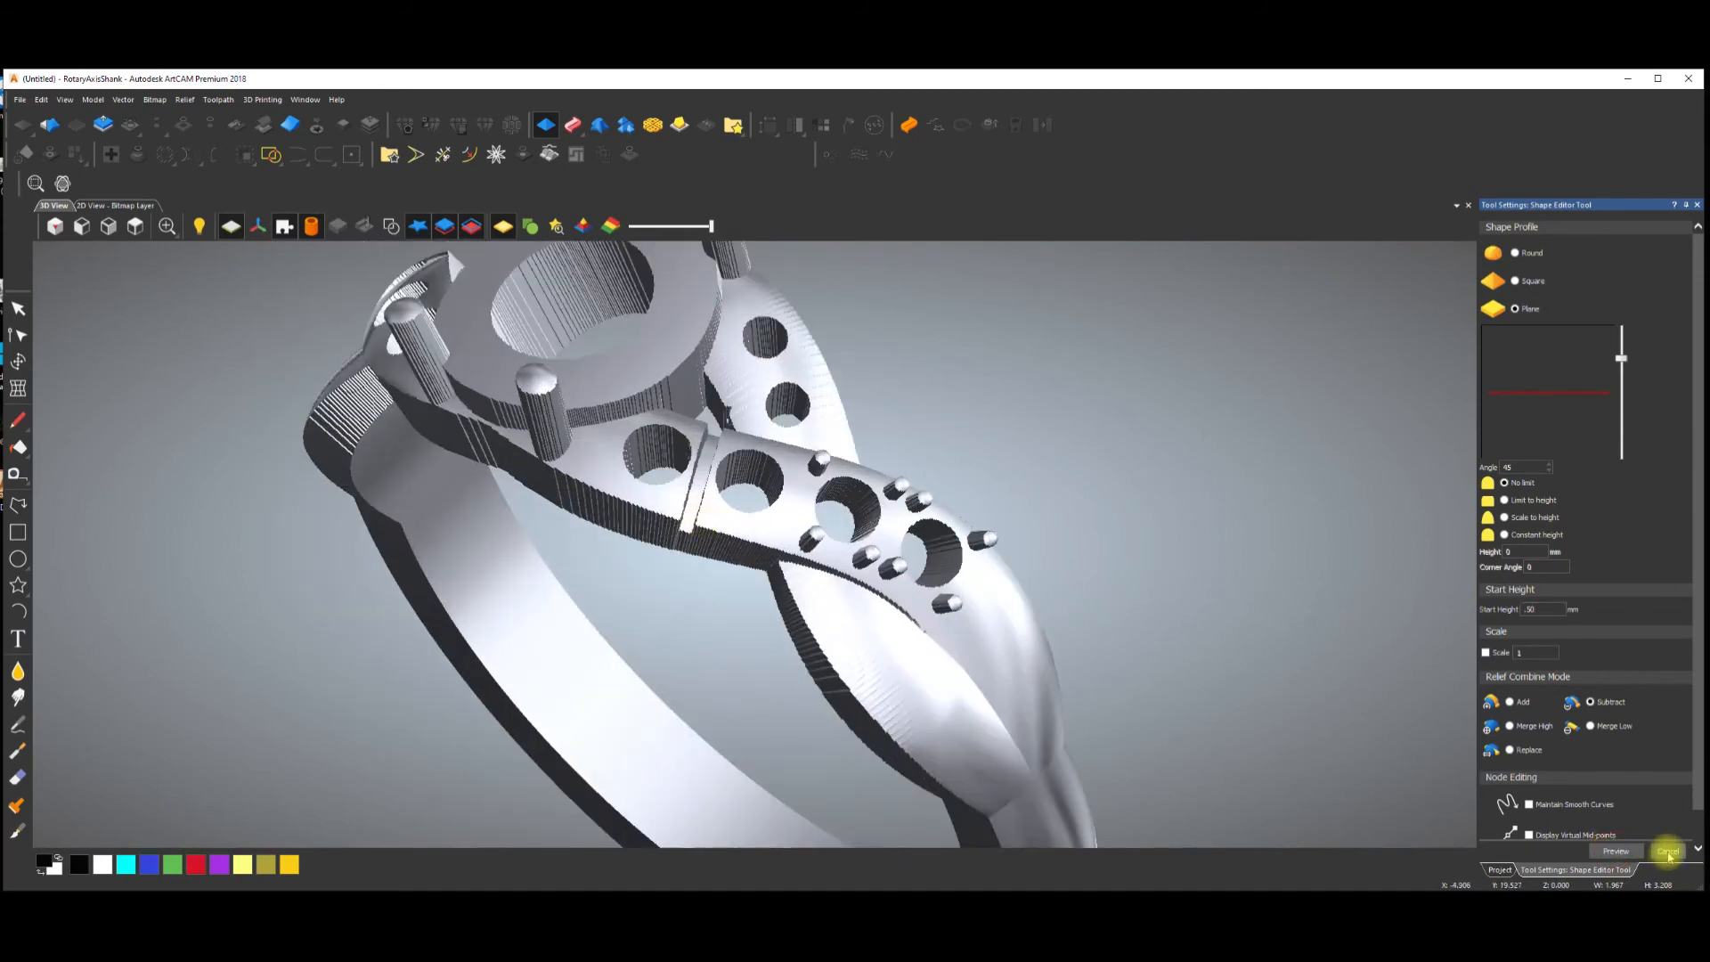
# Cut the long slanted strip along the stone holes into the relief as a subtracted plane with a 0.30 mm start height.
pyautogui.click(391, 225)
pyautogui.scroll(-3, 877, 547)
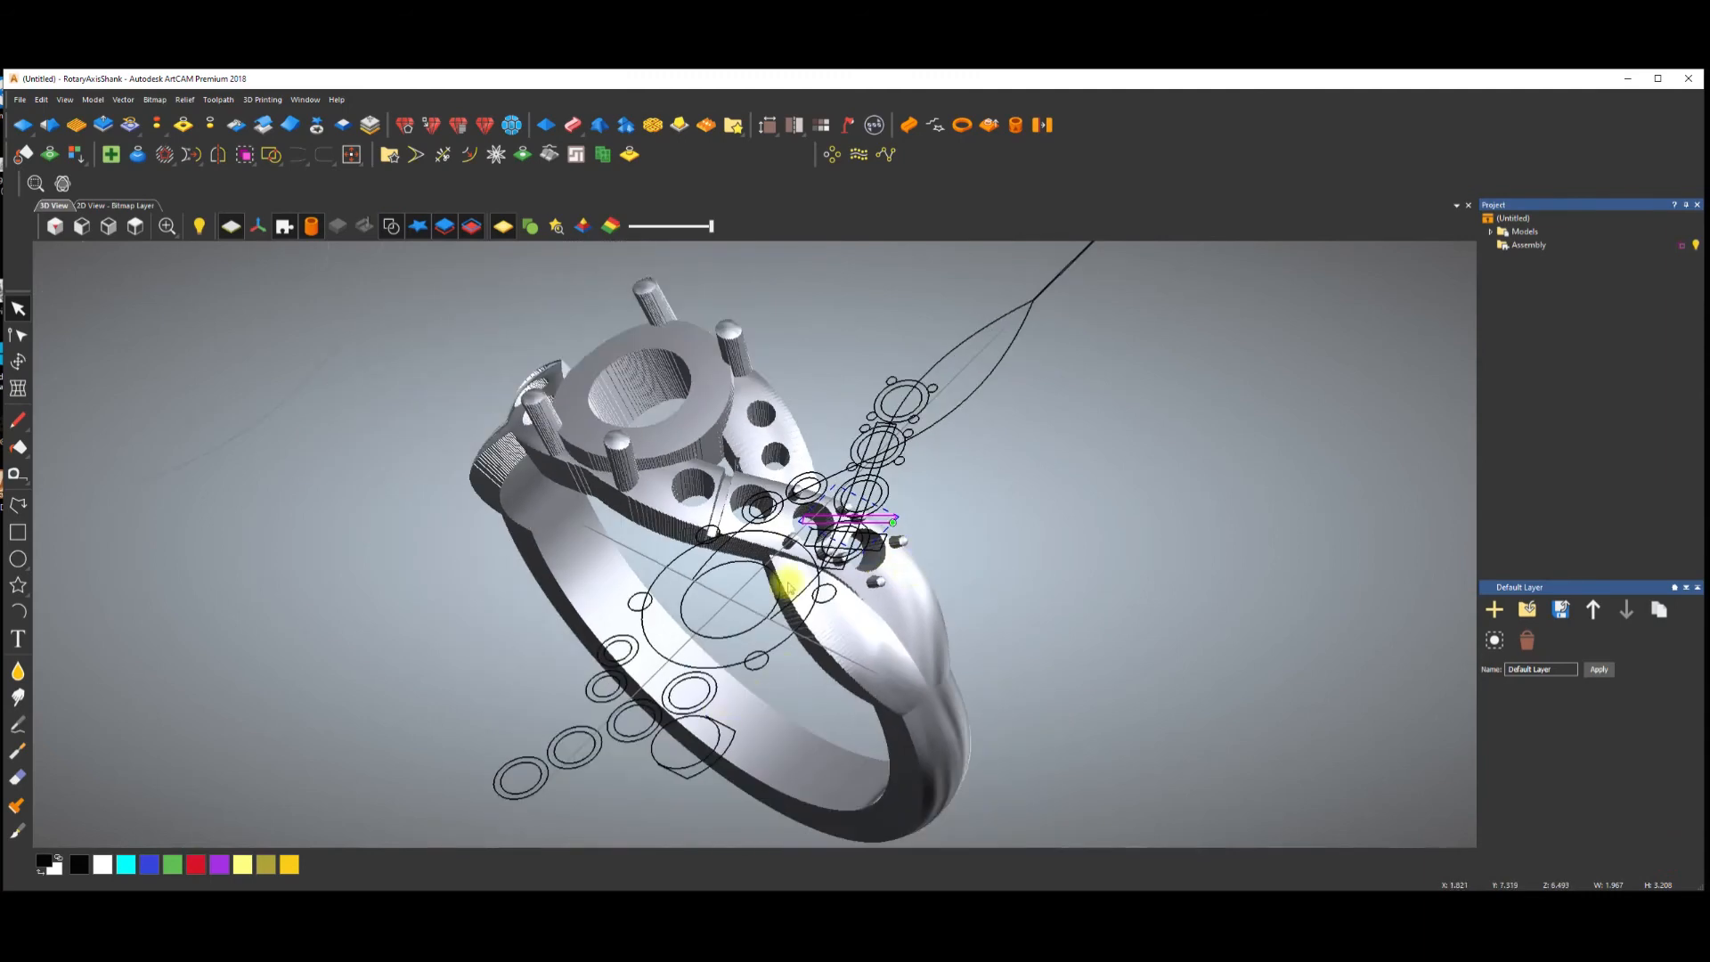
pyautogui.scroll(2, 850, 512)
pyautogui.moveTo(873, 435); pyautogui.dragTo(1088, 460)
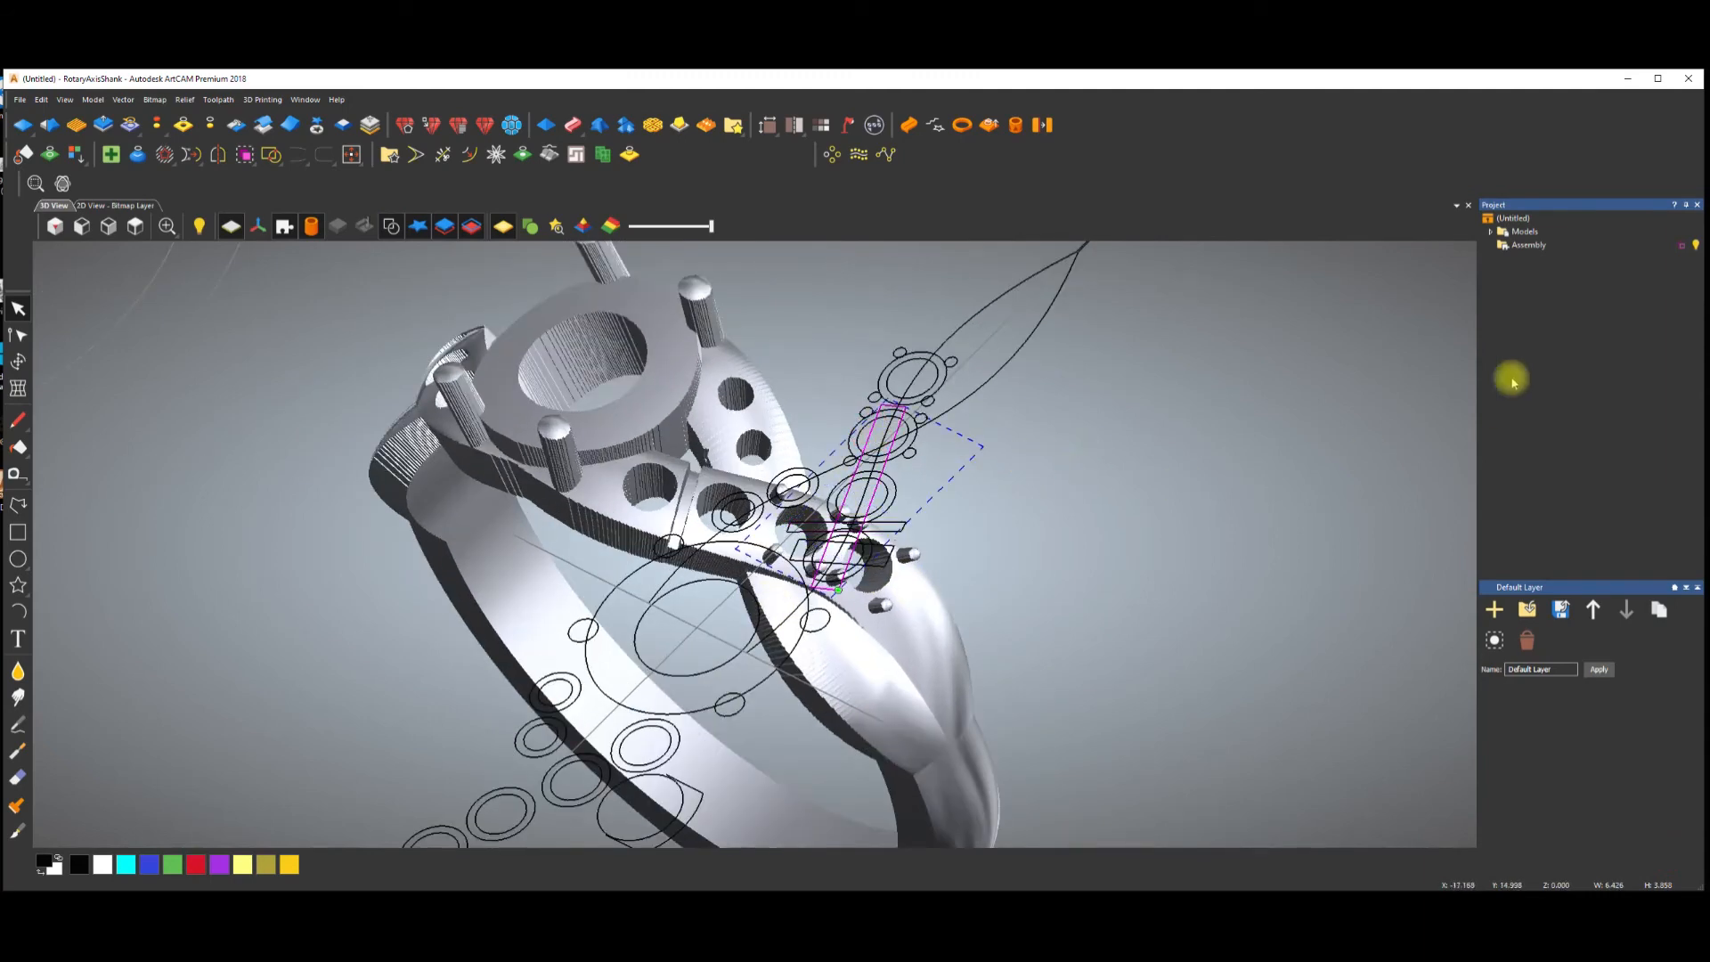
pyautogui.click(545, 125)
pyautogui.click(1536, 609)
pyautogui.write('.50')
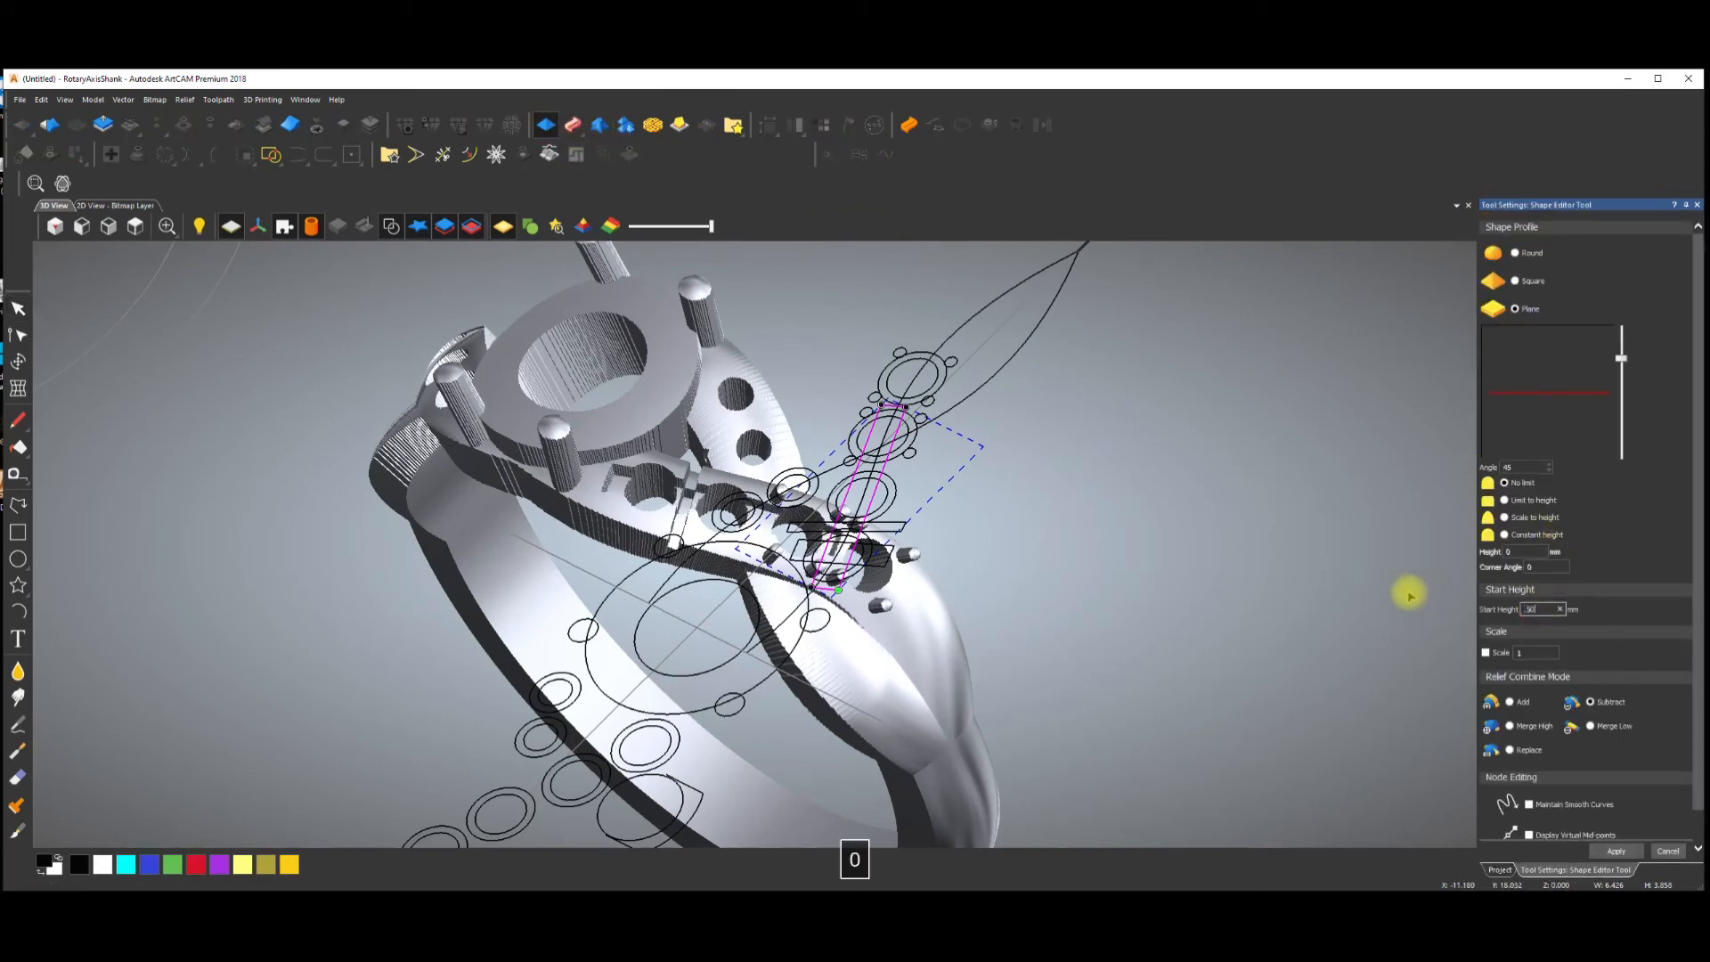
pyautogui.moveTo(726, 530); pyautogui.dragTo(885, 484)
pyautogui.press('space')
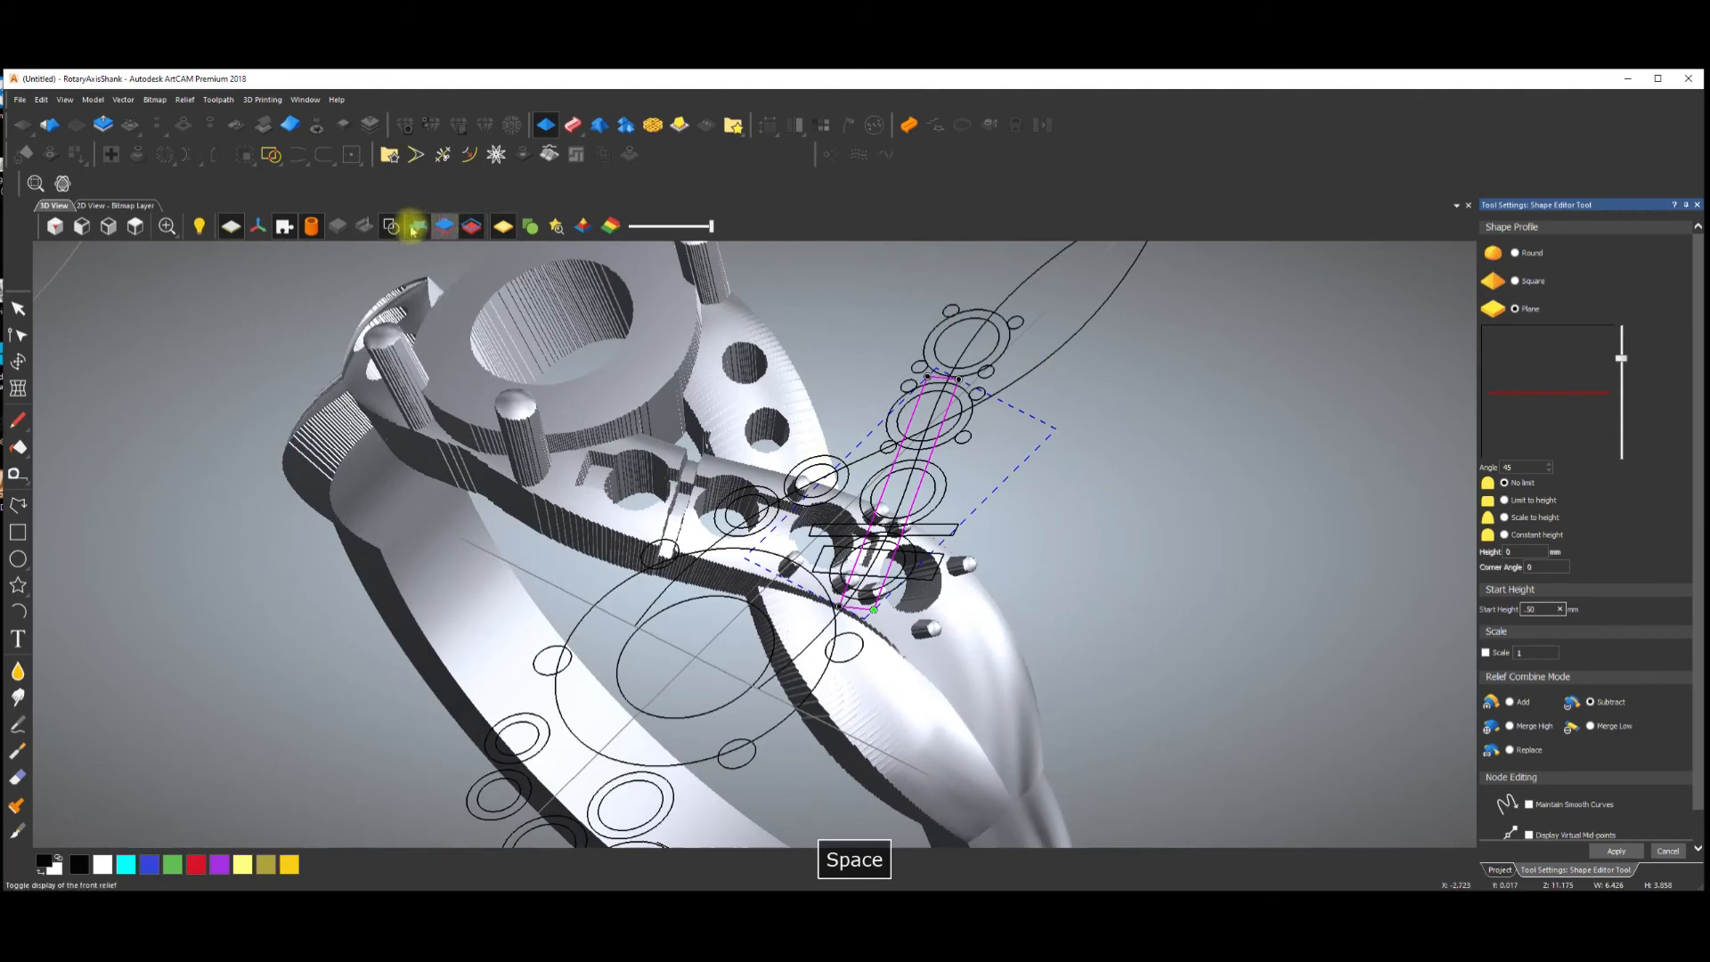
pyautogui.click(391, 226)
pyautogui.moveTo(736, 492); pyautogui.dragTo(923, 603)
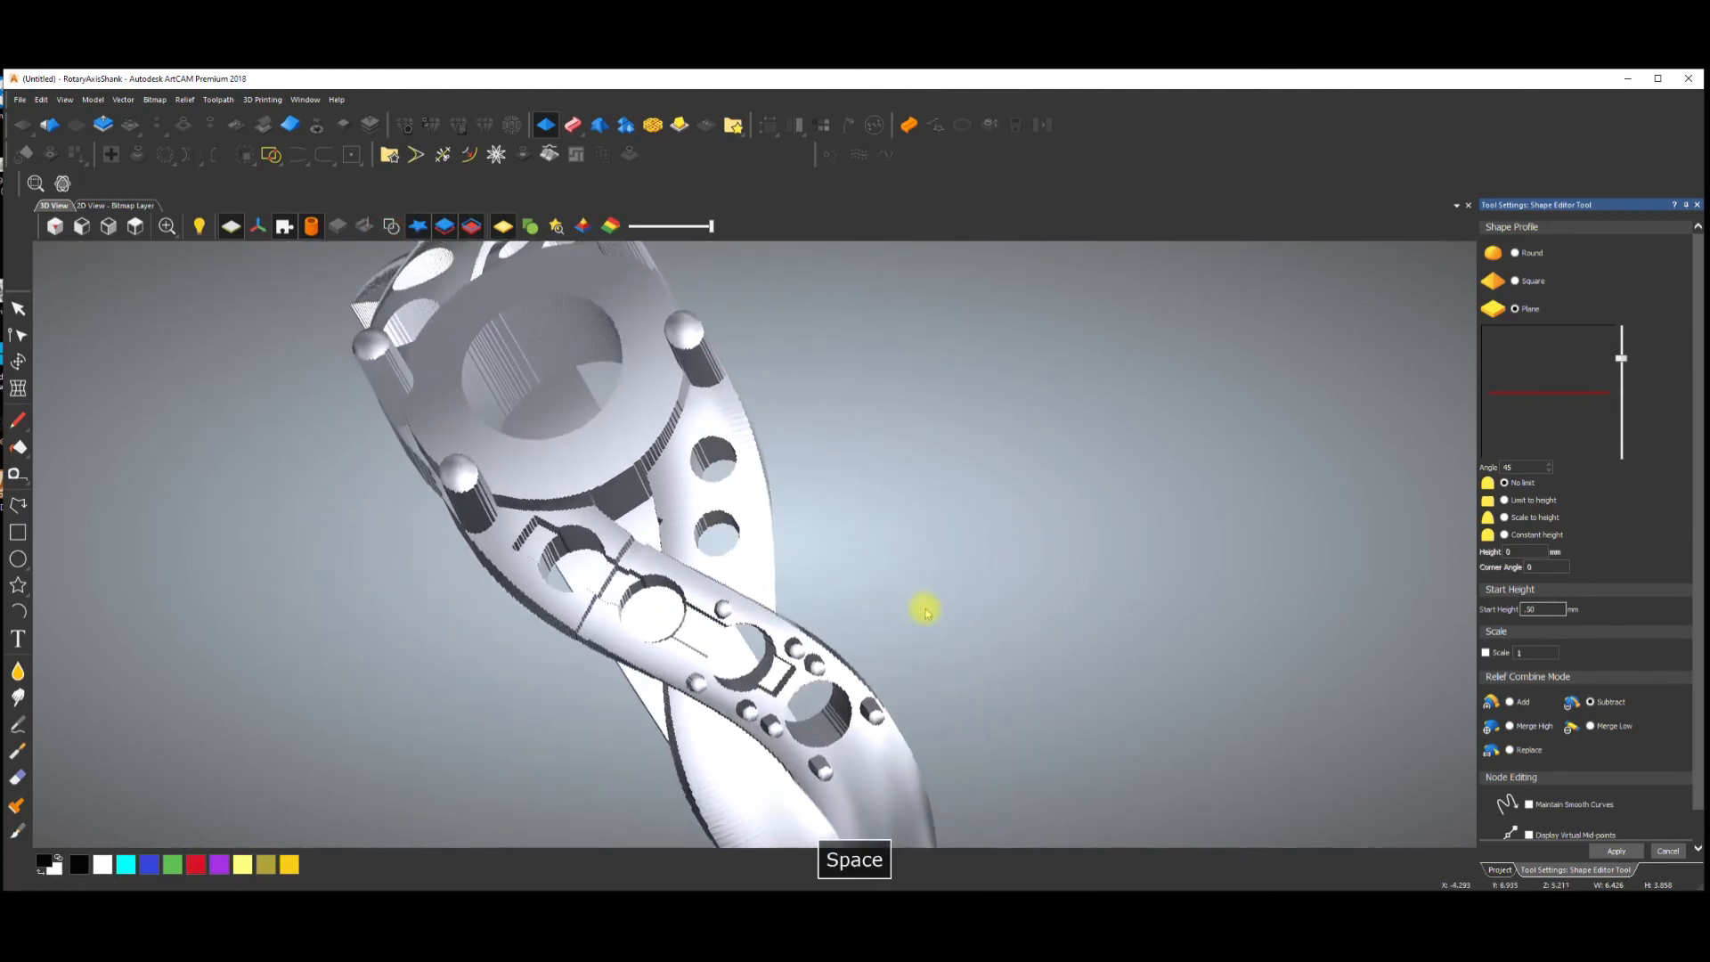
pyautogui.click(1612, 849)
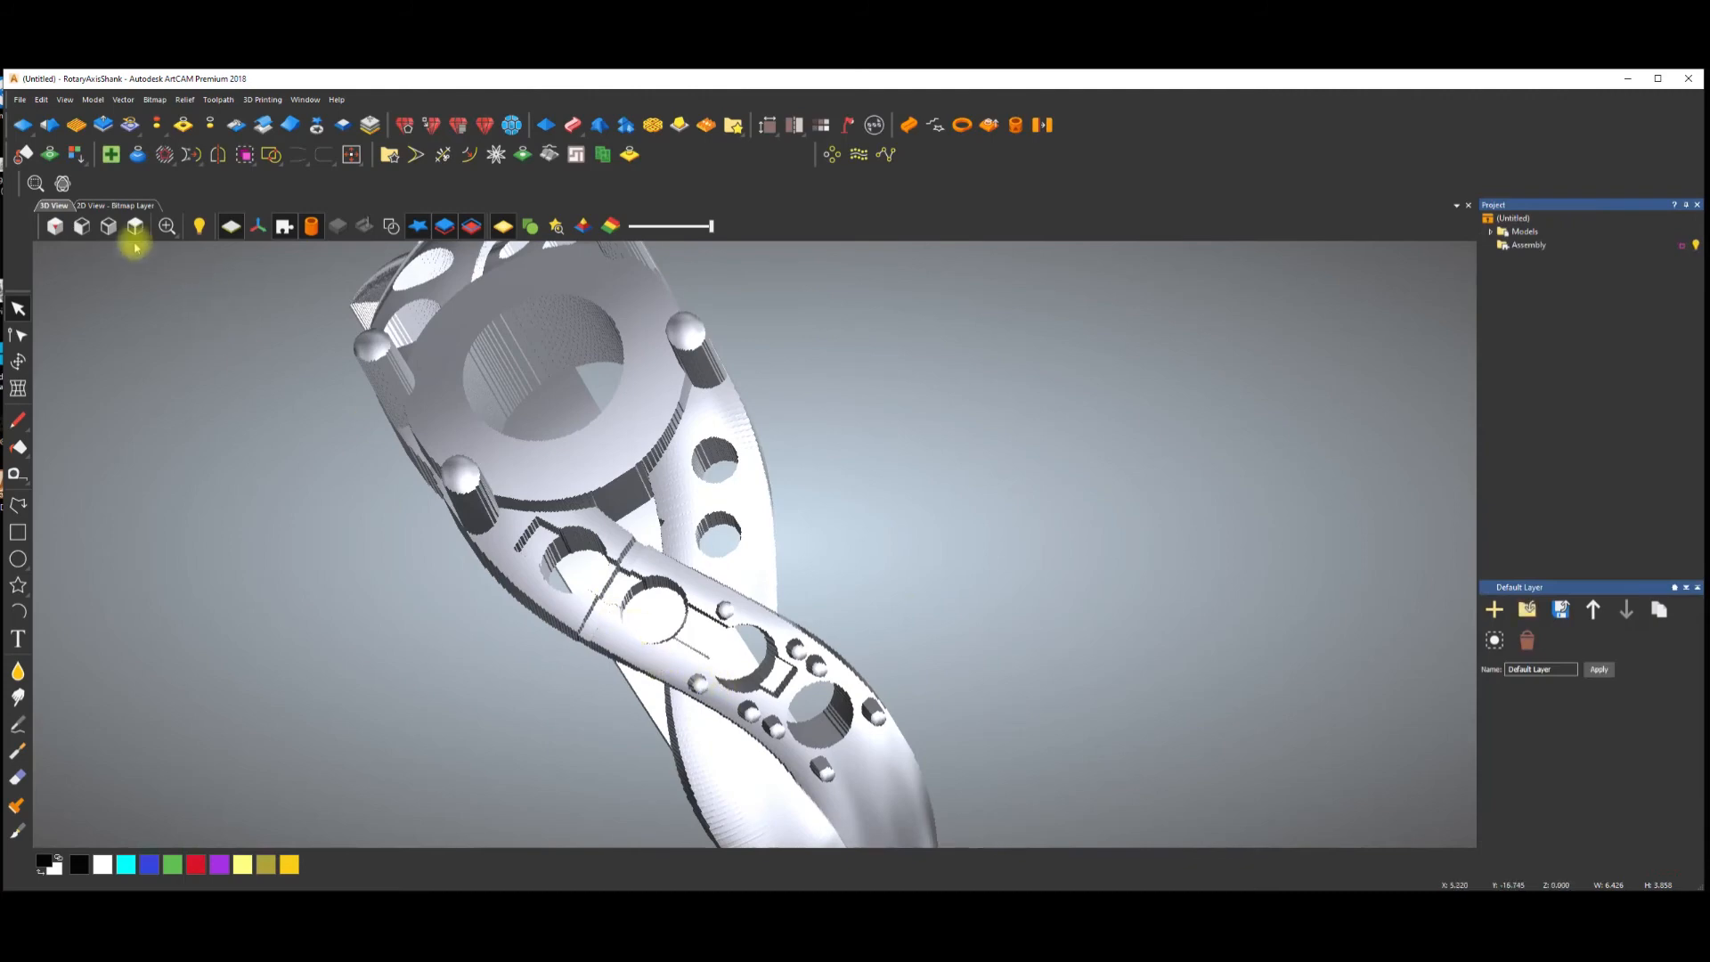
# Carve the wide cross strip over the upper left stone hole nearest the centre disc as an added round profile at a -90° angle.
pyautogui.click(120, 206)
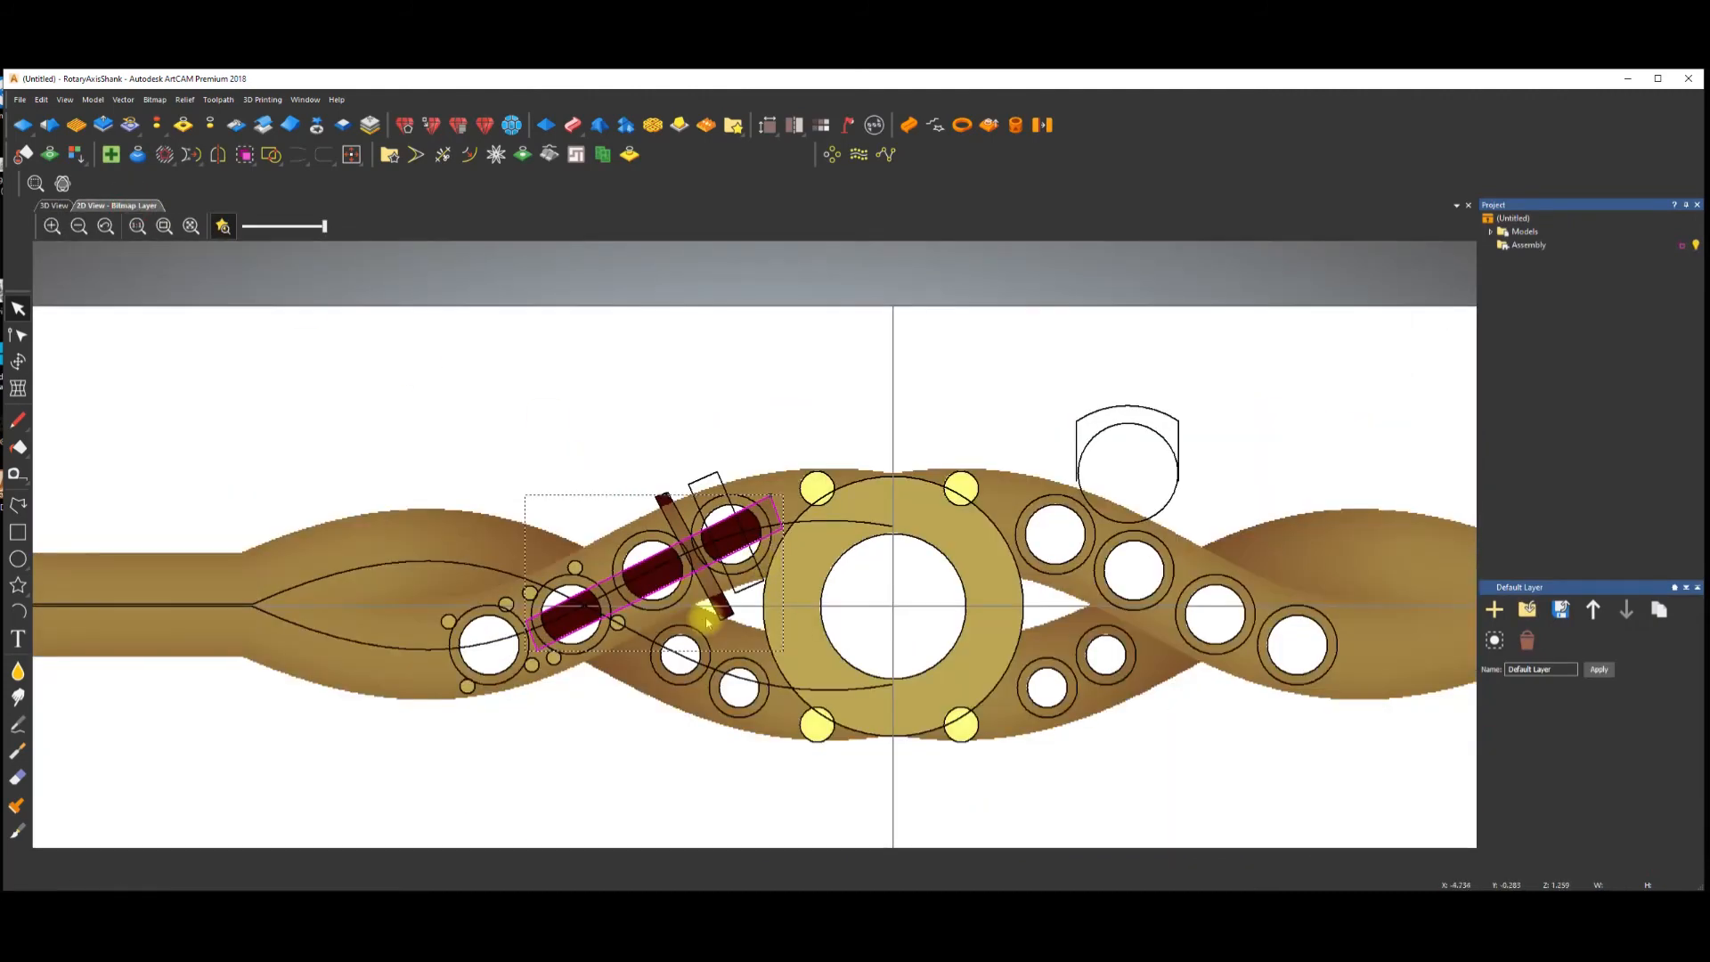
pyautogui.scroll(2, 728, 593)
pyautogui.click(682, 361)
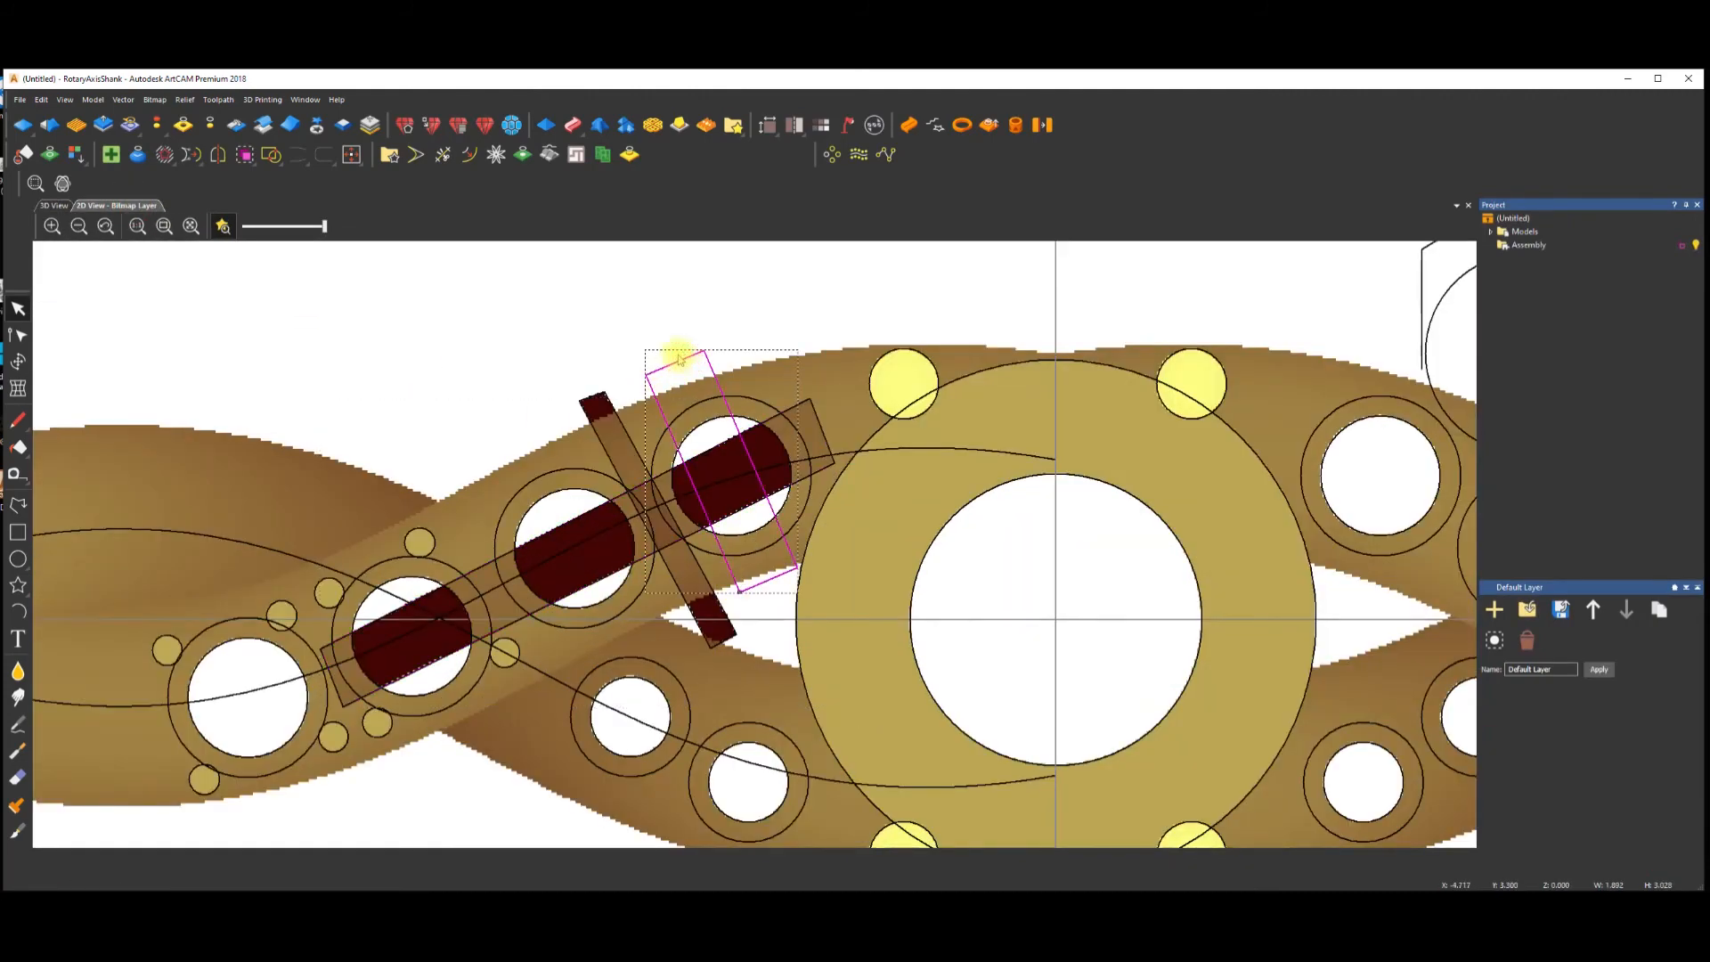
pyautogui.press('F12')
pyautogui.click(53, 205)
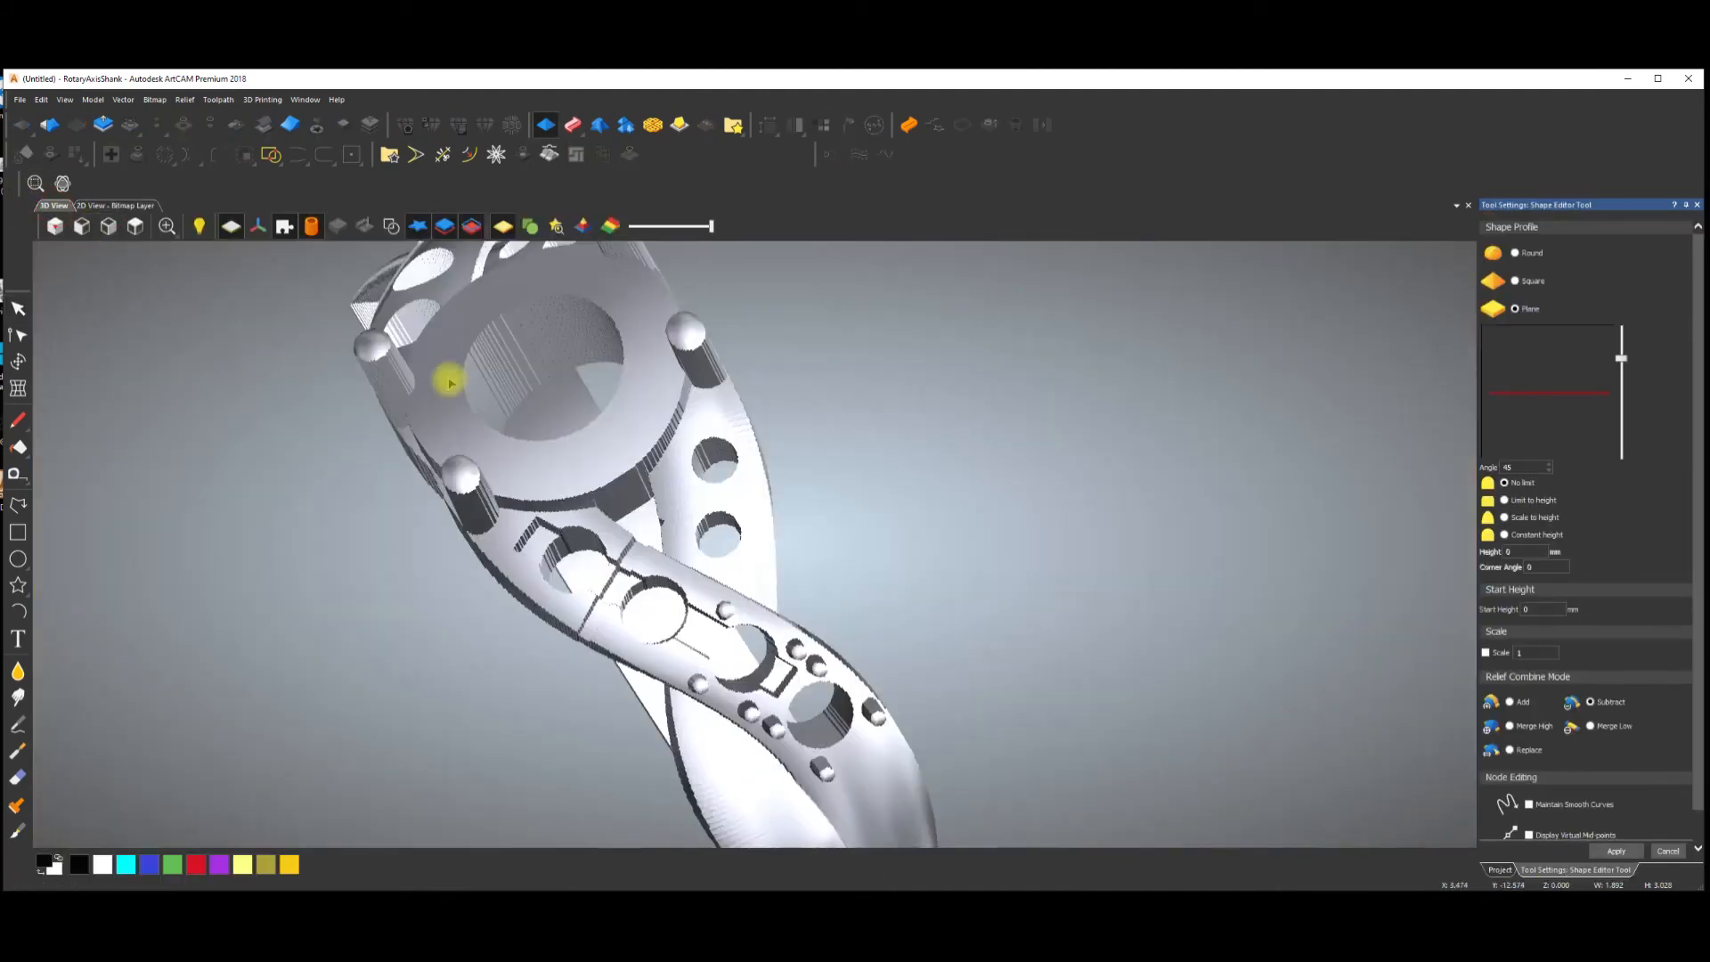
pyautogui.press('space')
pyautogui.moveTo(775, 649); pyautogui.dragTo(1011, 528)
pyautogui.click(1515, 254)
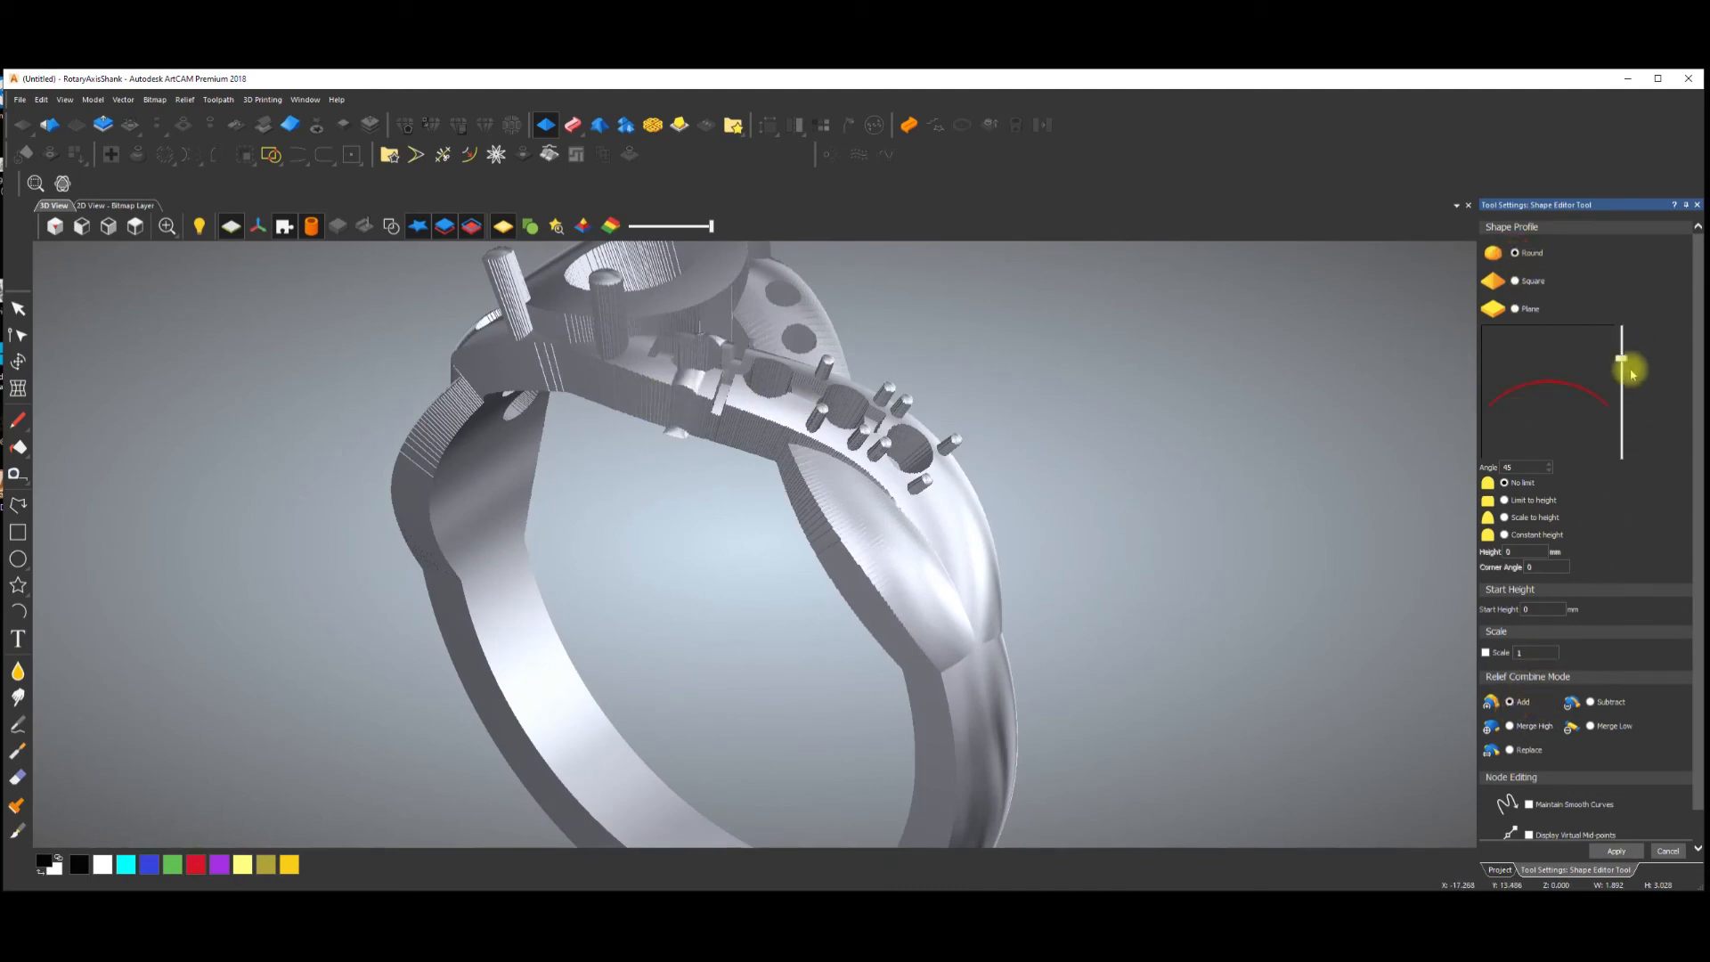
pyautogui.moveTo(1624, 359); pyautogui.dragTo(1620, 434)
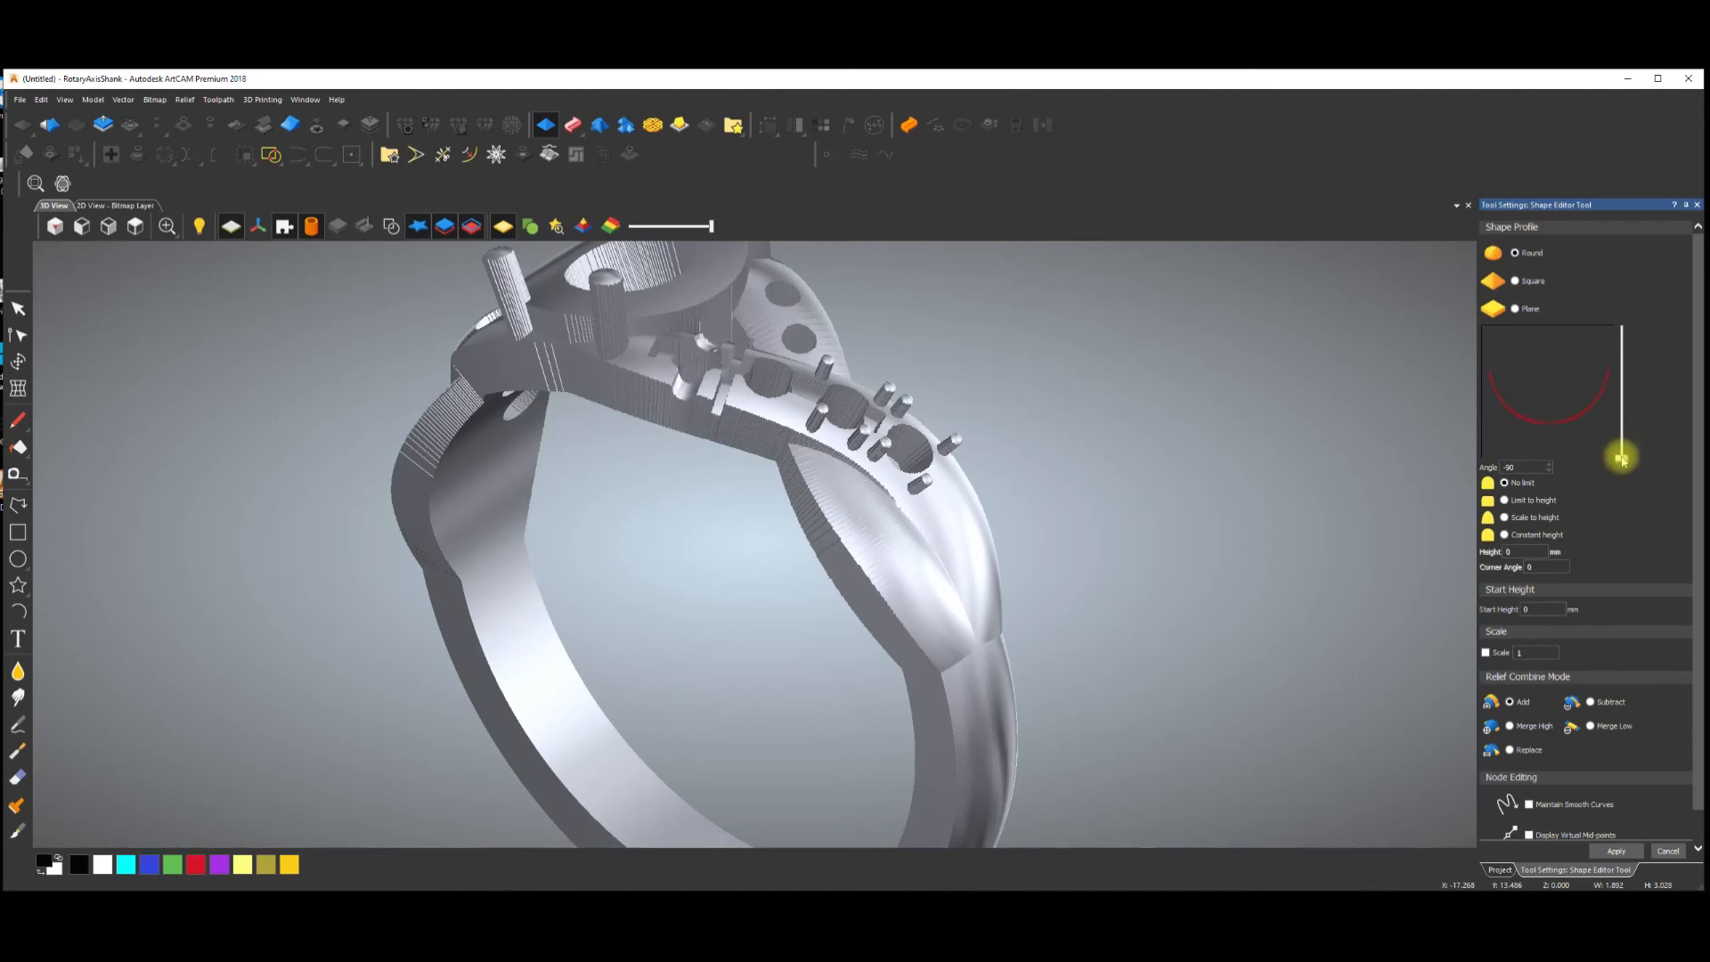
pyautogui.moveTo(686, 356); pyautogui.dragTo(743, 527)
pyautogui.press('space')
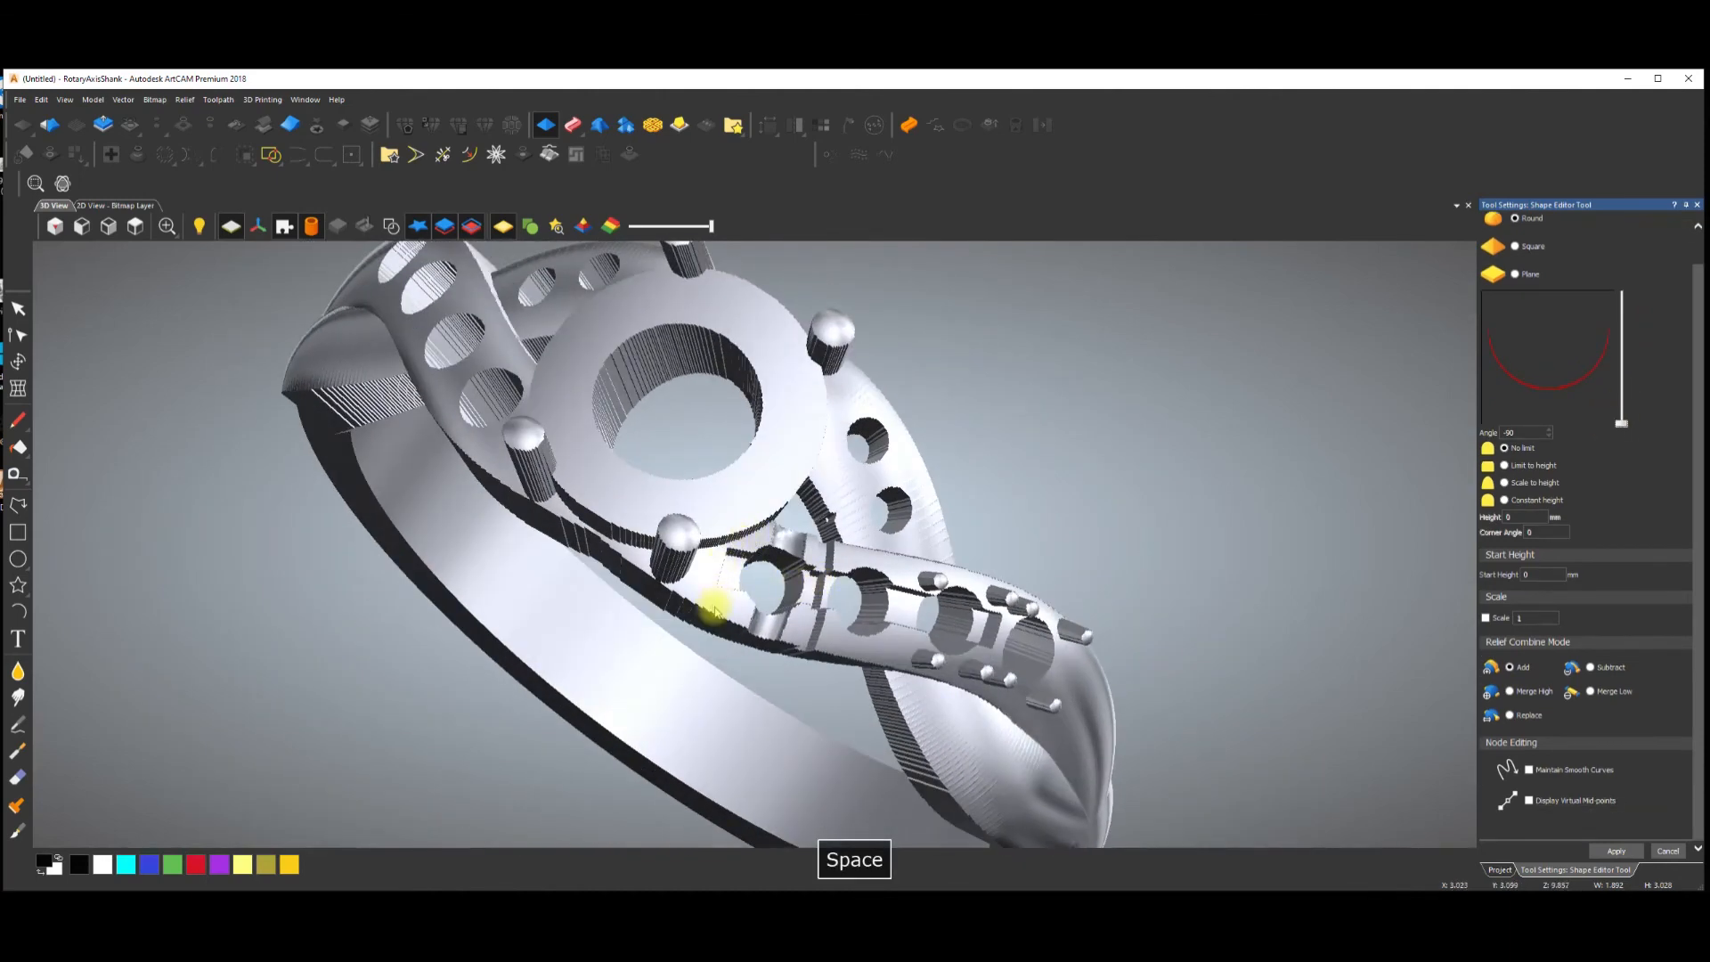
pyautogui.moveTo(747, 606); pyautogui.dragTo(795, 461)
pyautogui.moveTo(687, 461); pyautogui.dragTo(757, 577)
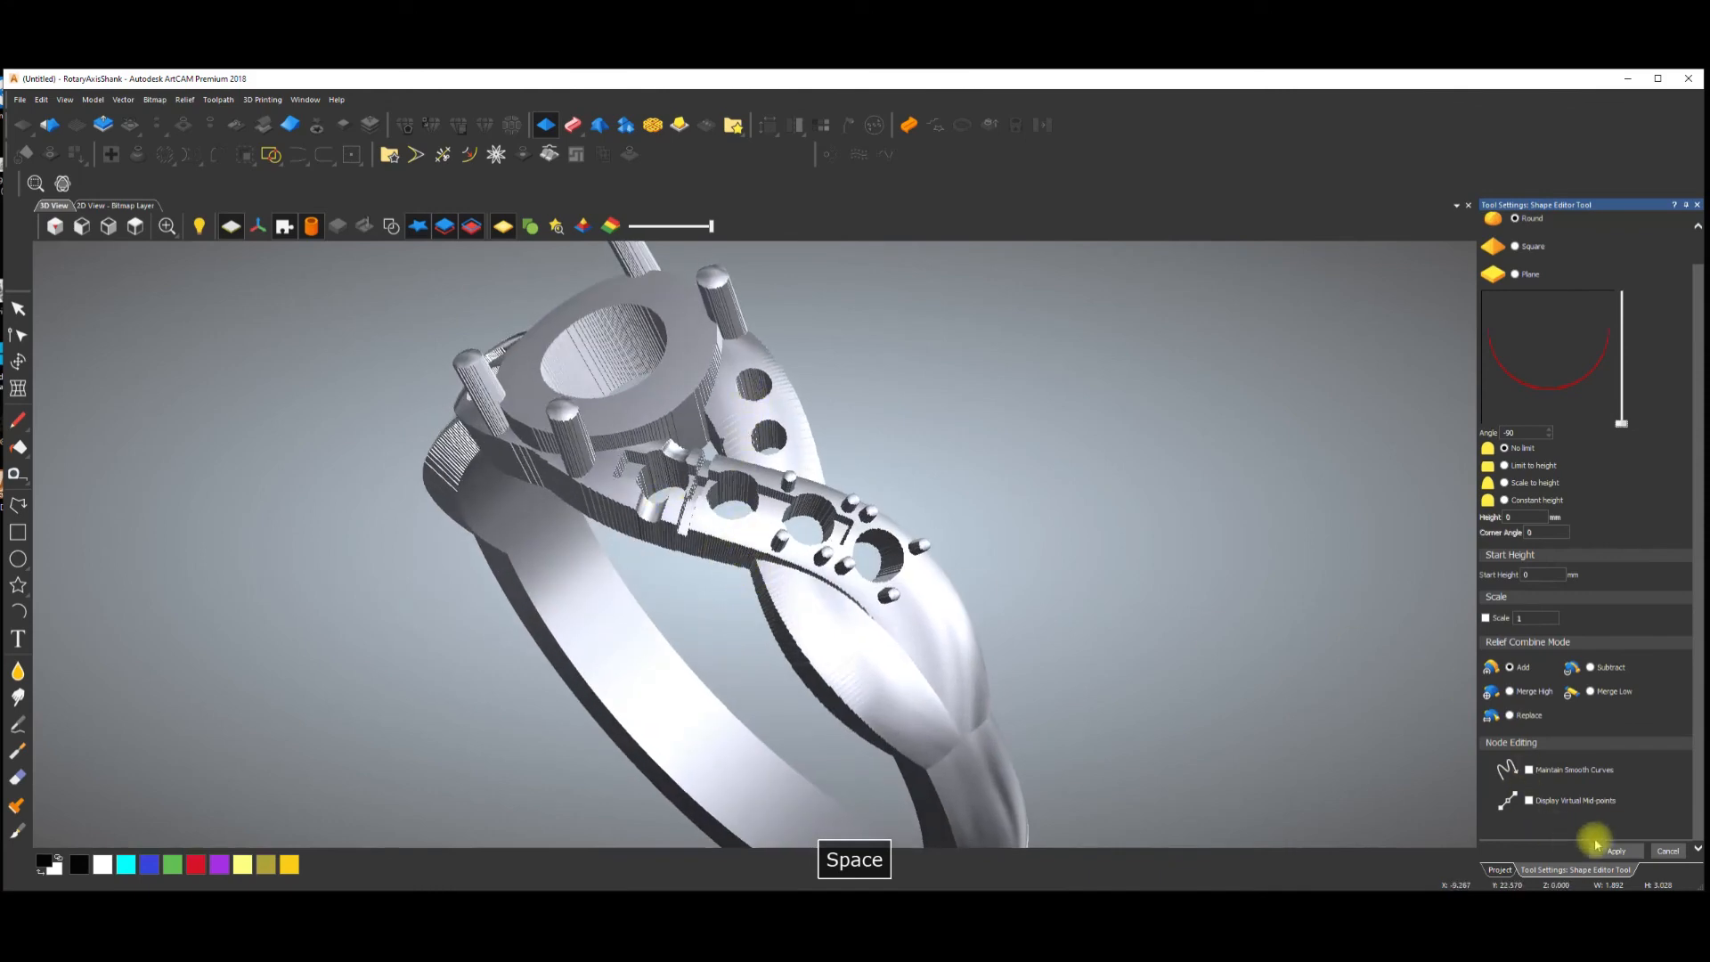
pyautogui.click(1668, 852)
# Select the grouped stone hole circles and zero the relief inside them to reopen the holes.
pyautogui.moveTo(738, 576); pyautogui.dragTo(598, 355)
pyautogui.press('space')
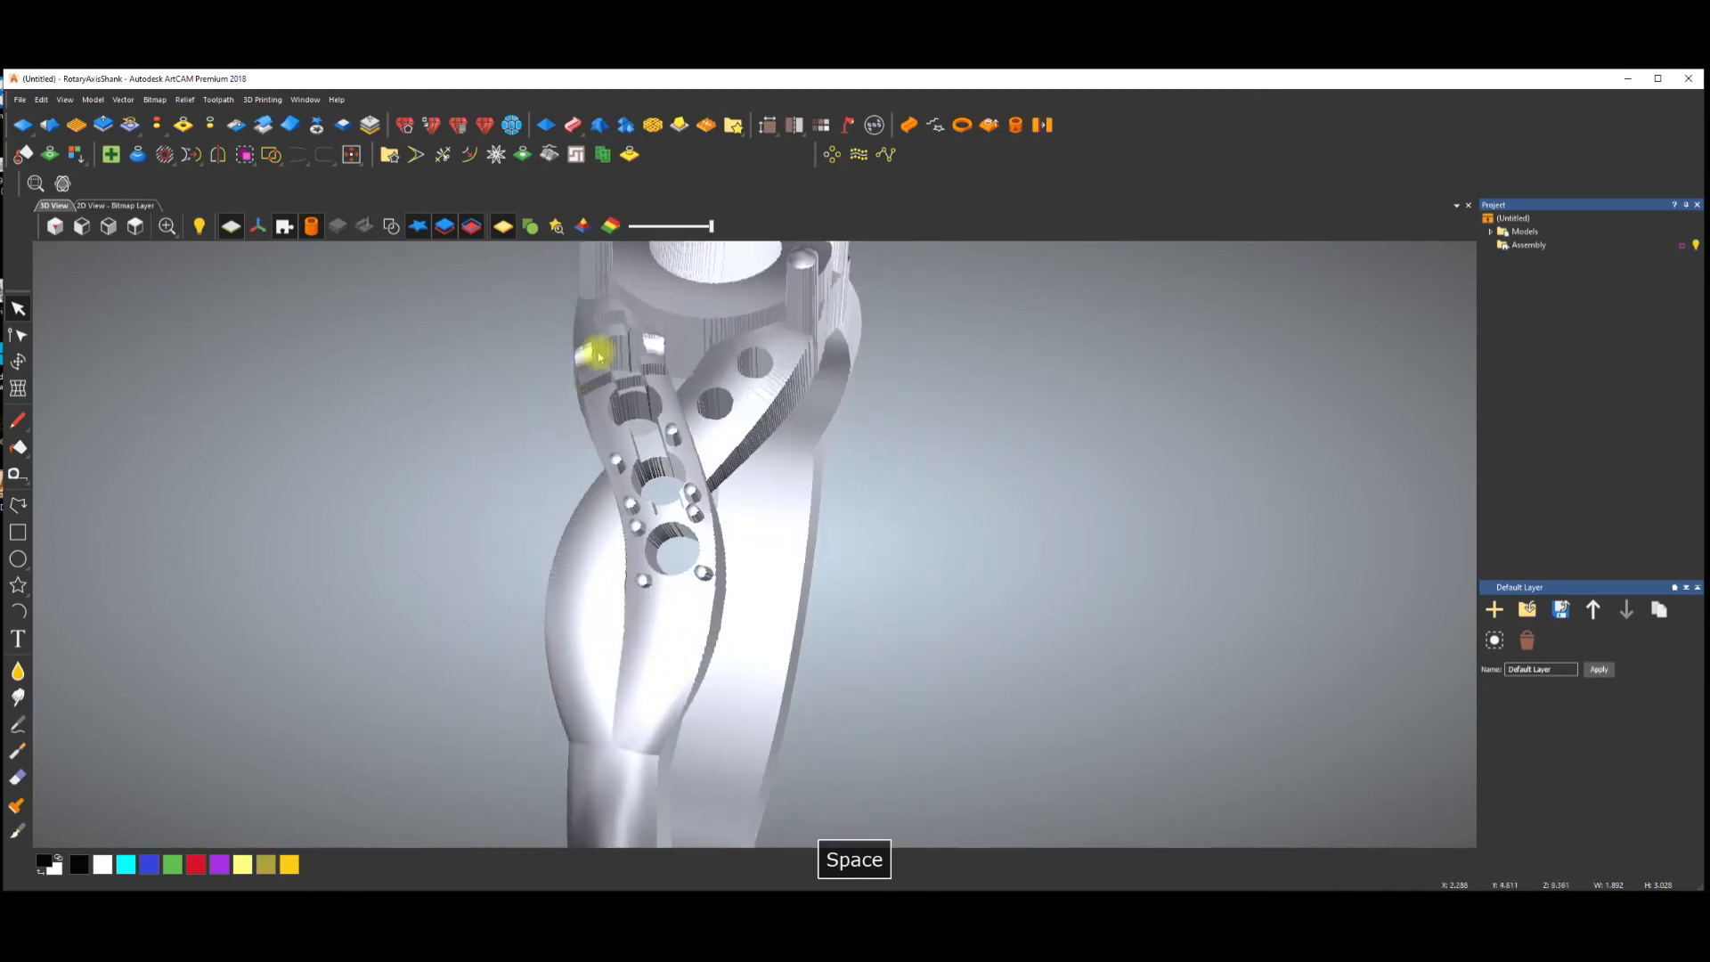
pyautogui.click(123, 204)
pyautogui.scroll(-1, 789, 496)
pyautogui.scroll(1, 692, 555)
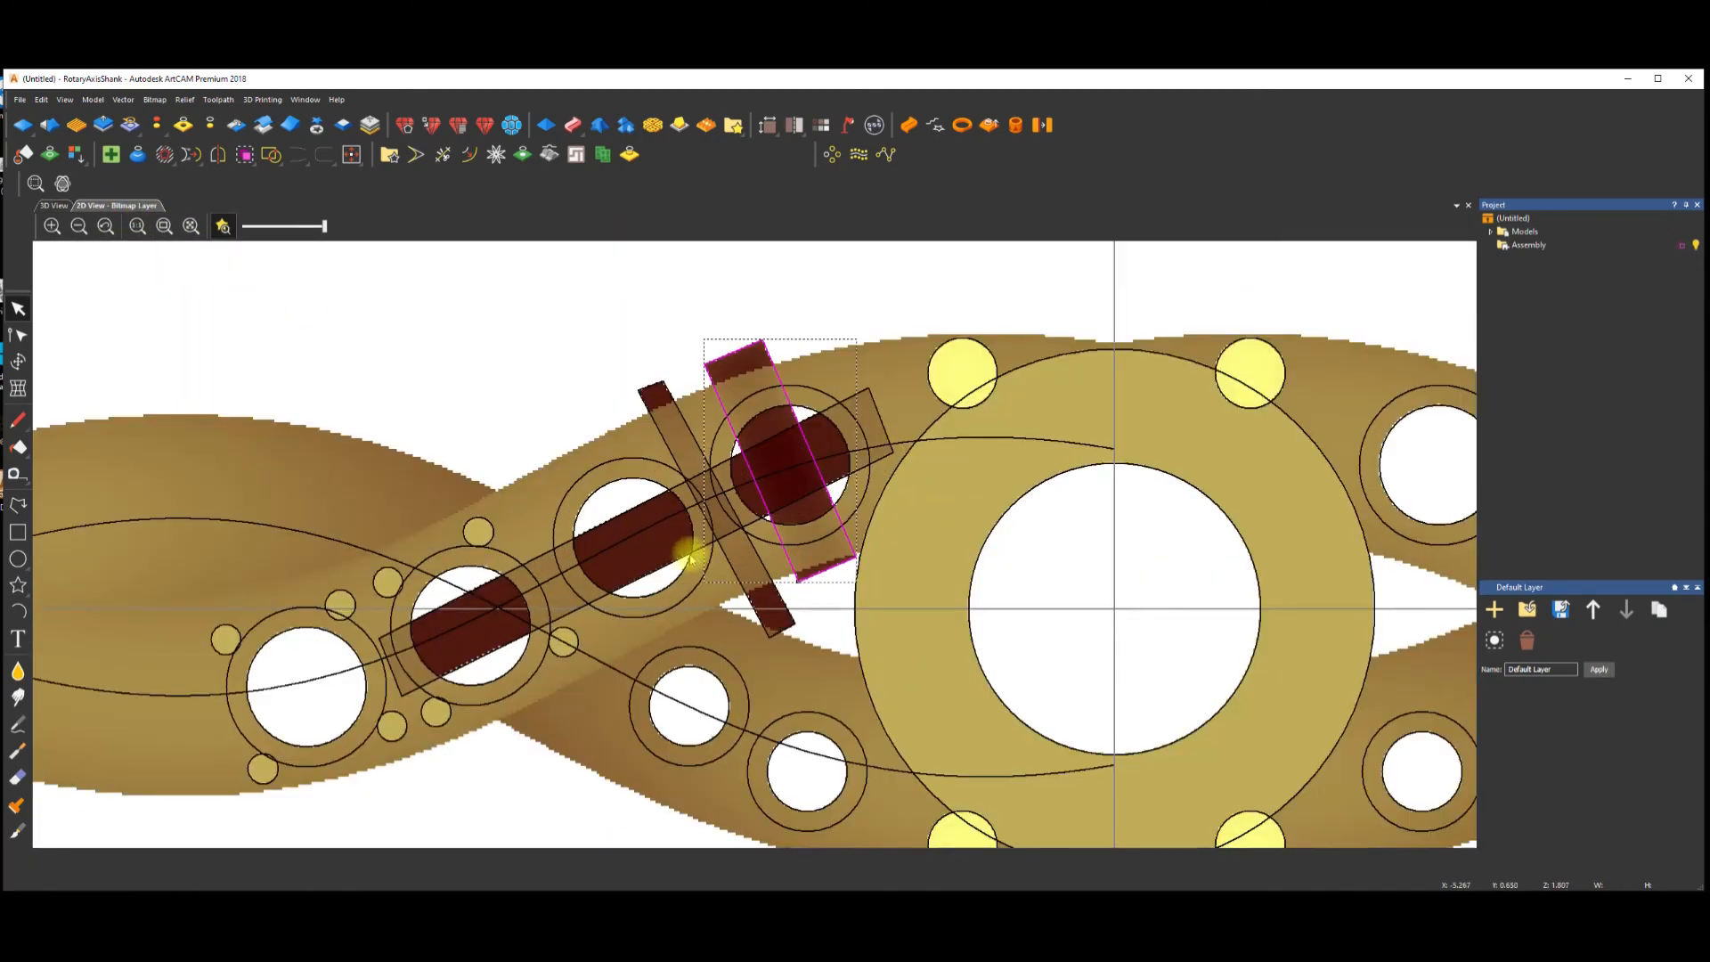
pyautogui.click(659, 490)
pyautogui.click(657, 482)
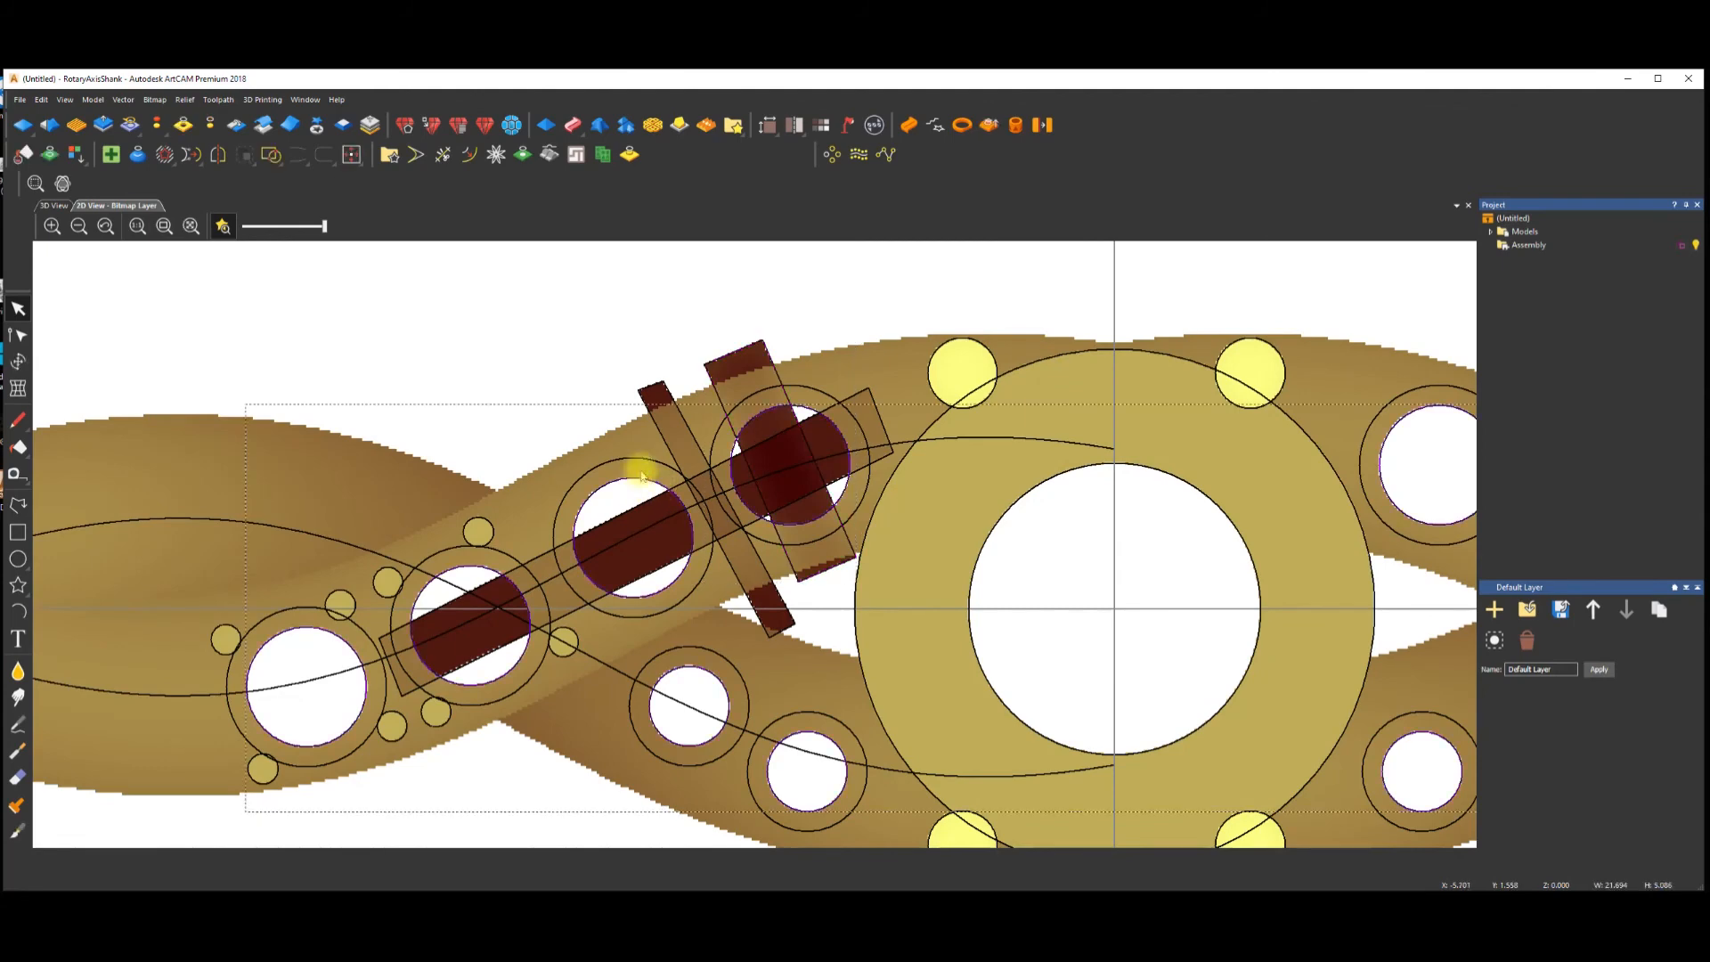
pyautogui.click(184, 125)
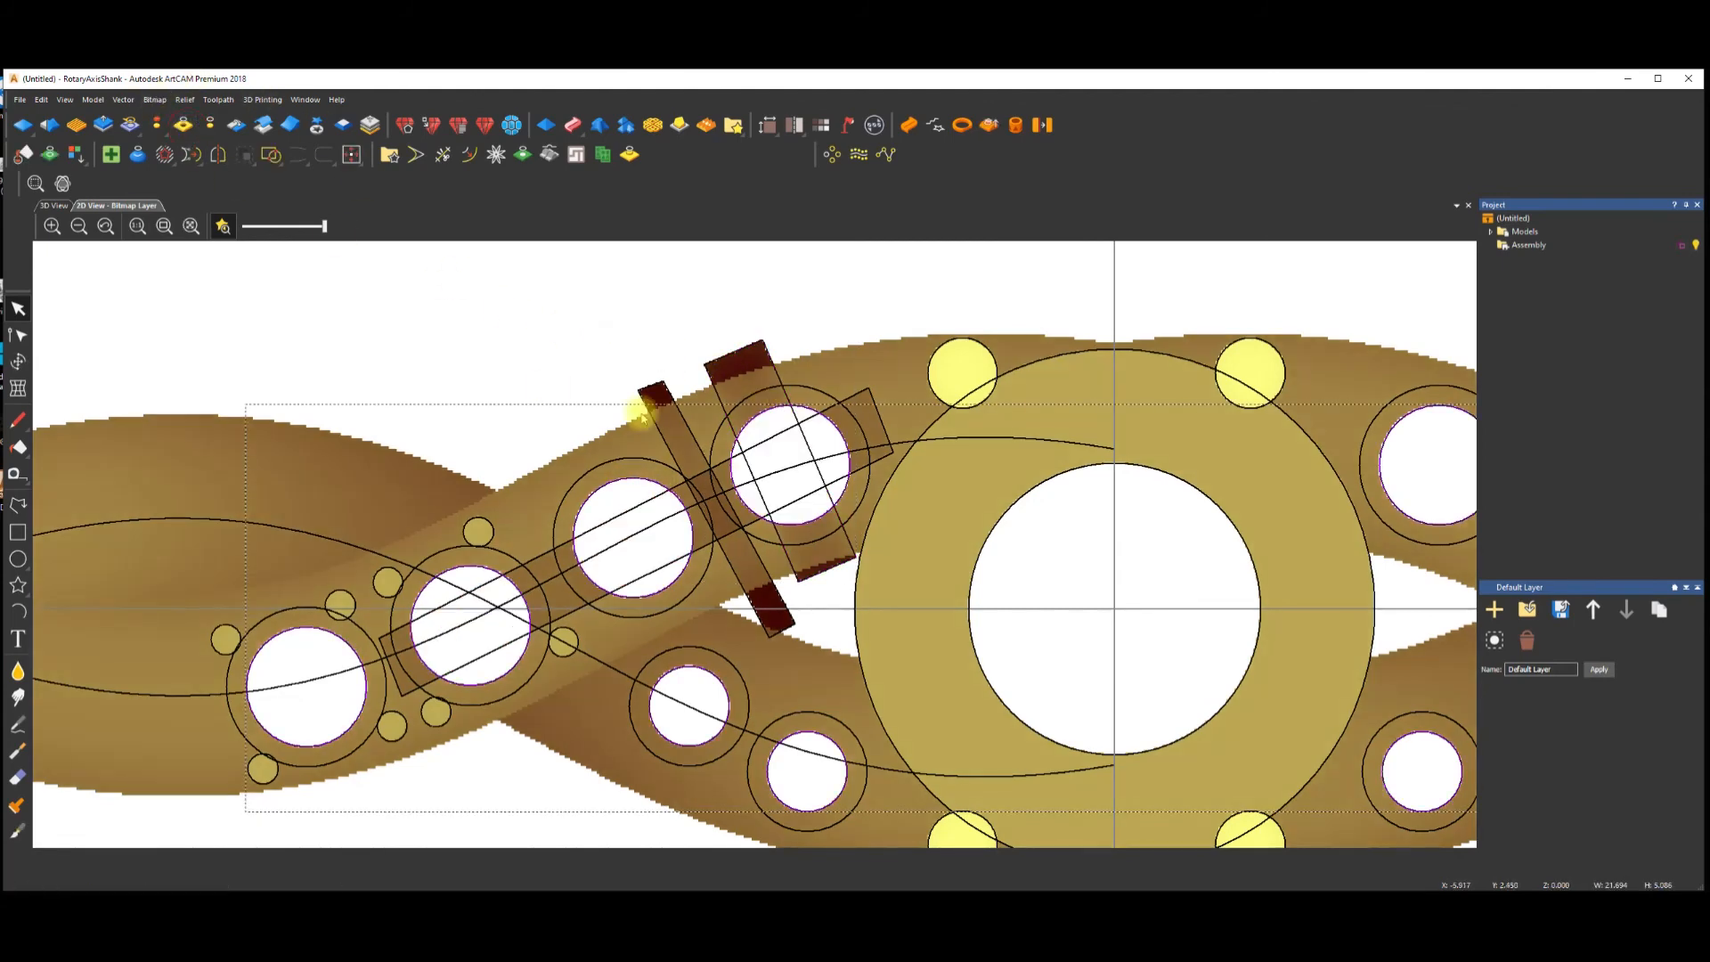
# Examine the grooves and reopened stone holes on the ring from several angles in 3D.
pyautogui.click(55, 205)
pyautogui.scroll(2, 696, 464)
pyautogui.scroll(-3, 753, 518)
pyautogui.click(1046, 534)
pyautogui.press('space')
pyautogui.moveTo(1015, 565); pyautogui.dragTo(506, 485)
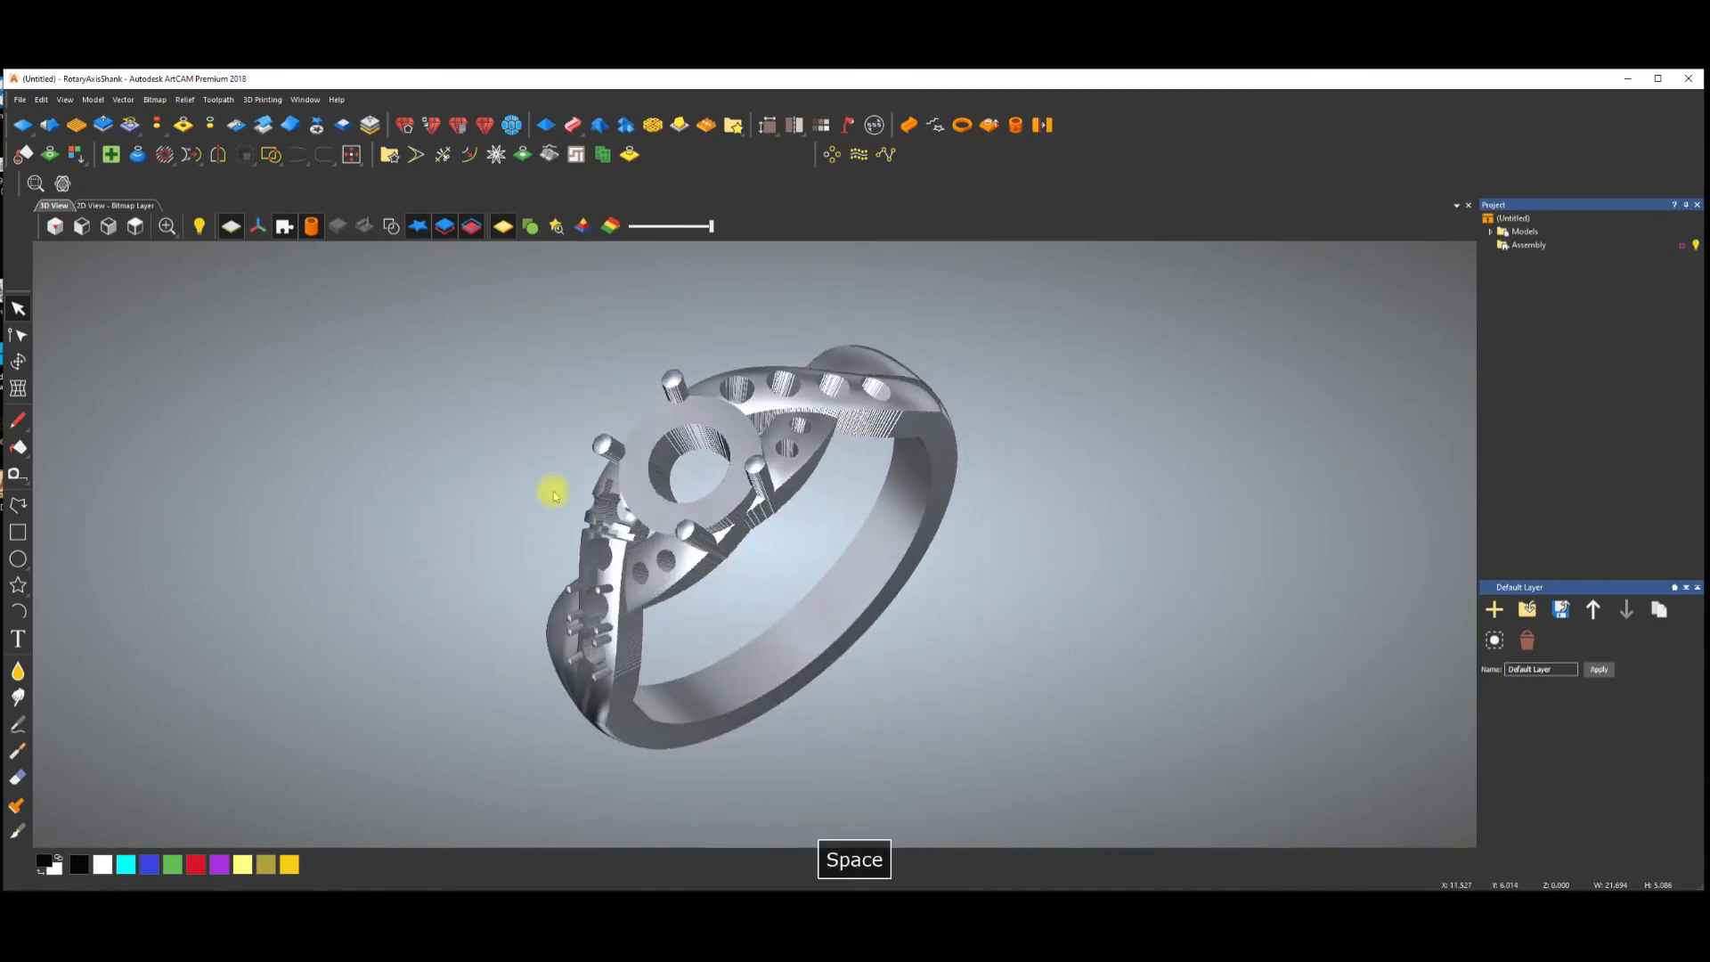
pyautogui.moveTo(593, 539); pyautogui.dragTo(699, 423)
pyautogui.scroll(3, 781, 560)
pyautogui.scroll(-3, 774, 565)
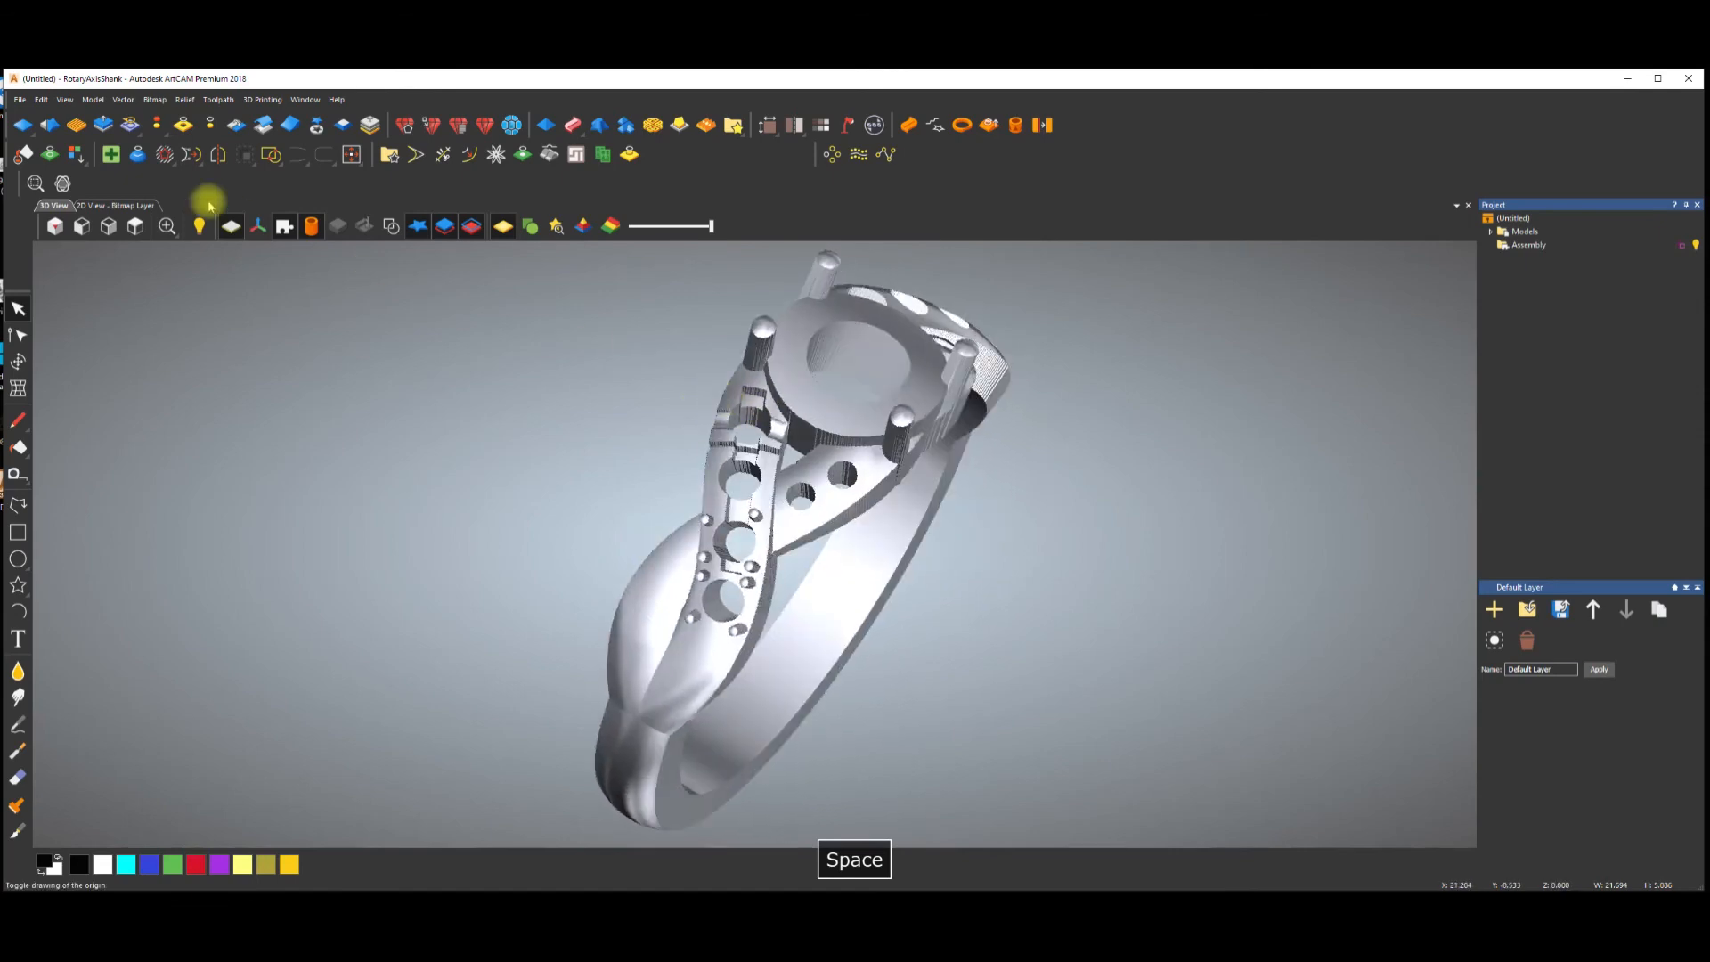
# Draw a prong circle about 0.47 mm in diameter between the two cross strips, above and left of the stone hole nearest the centre disc.
pyautogui.click(136, 206)
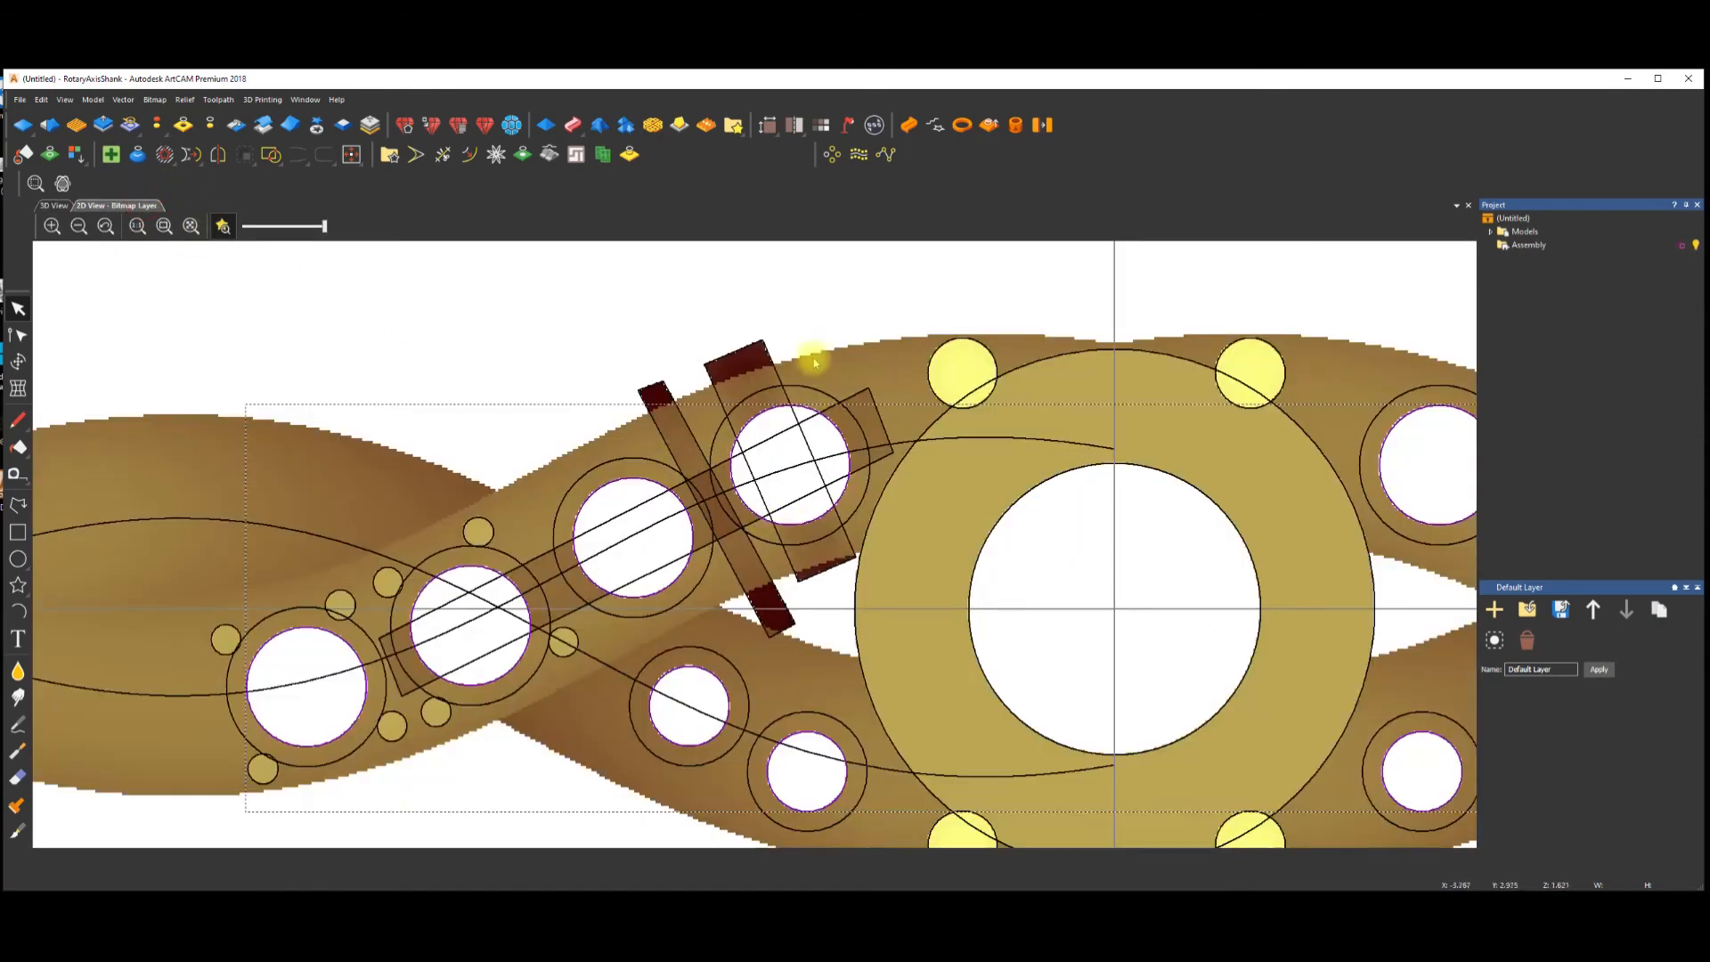
pyautogui.click(18, 558)
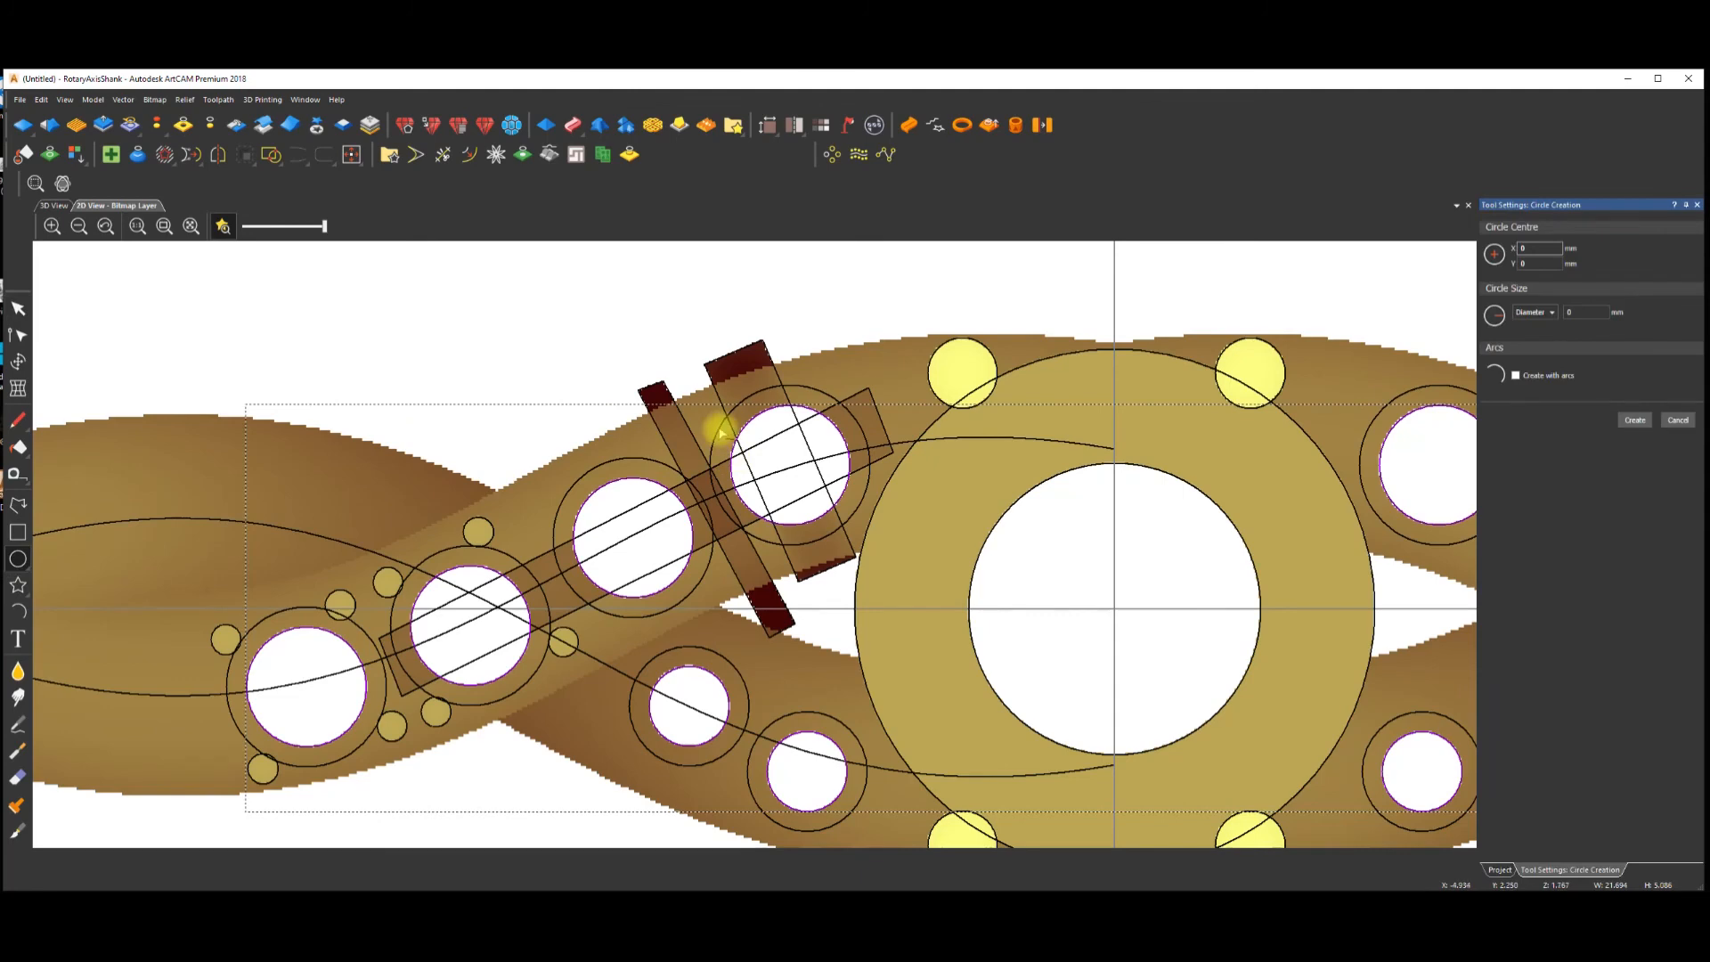
pyautogui.scroll(2, 720, 431)
pyautogui.moveTo(693, 416); pyautogui.dragTo(710, 439)
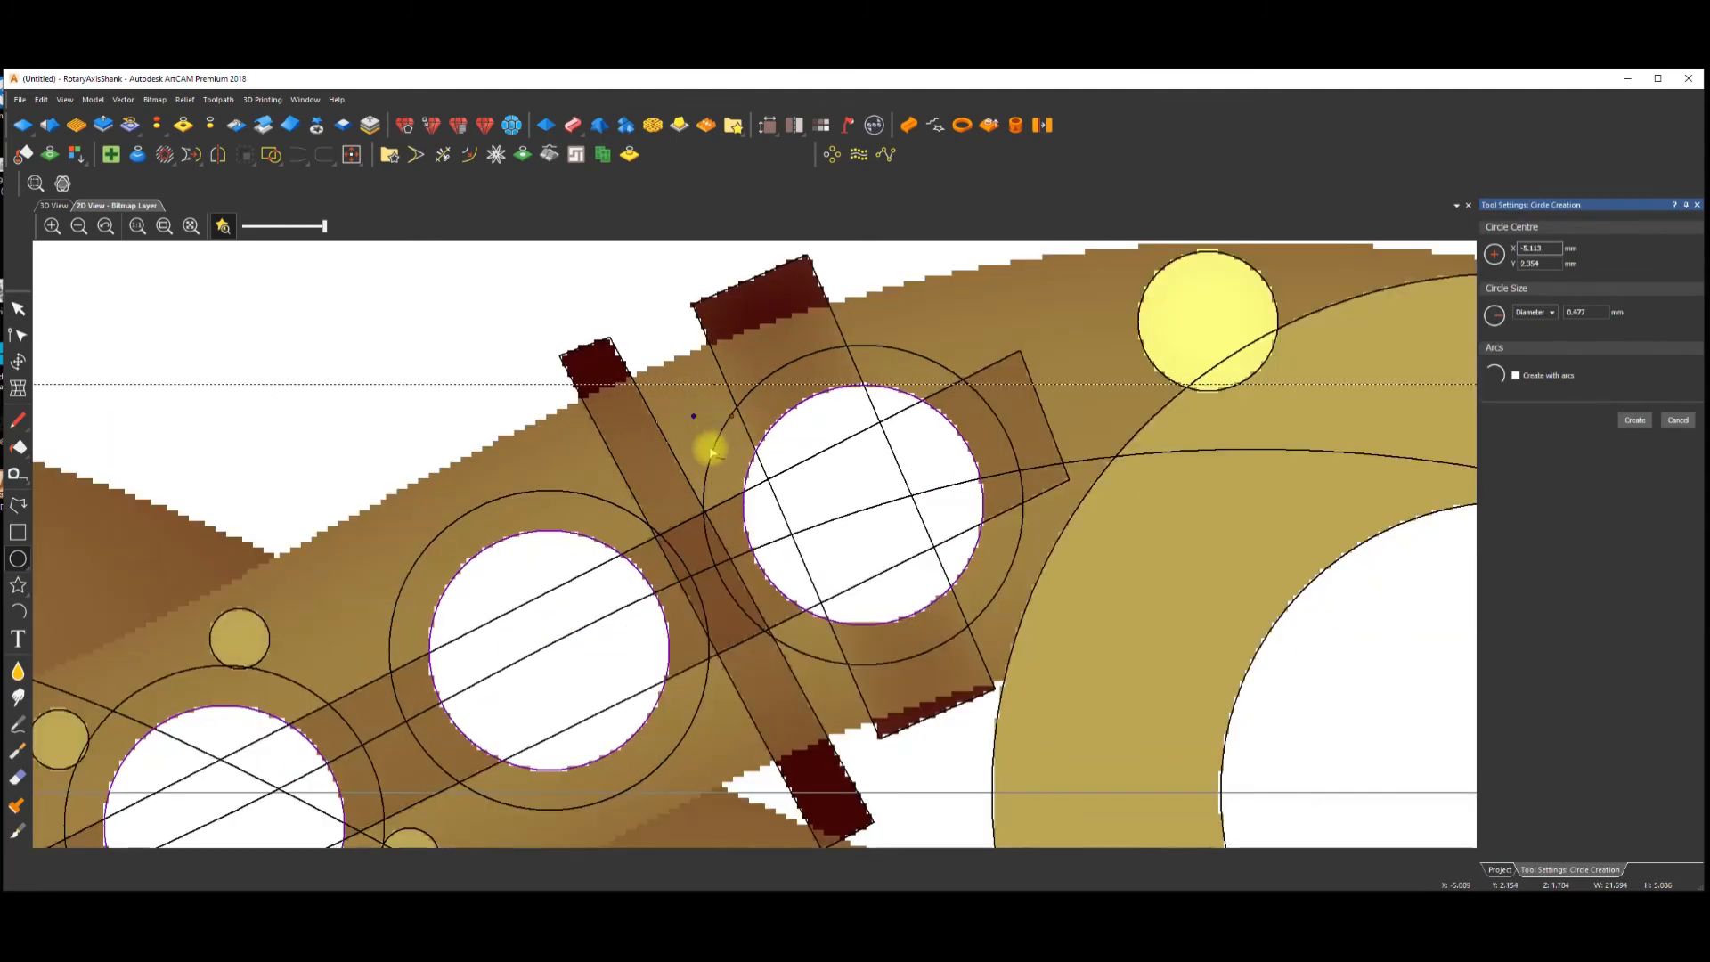
pyautogui.click(677, 384)
pyautogui.click(703, 377)
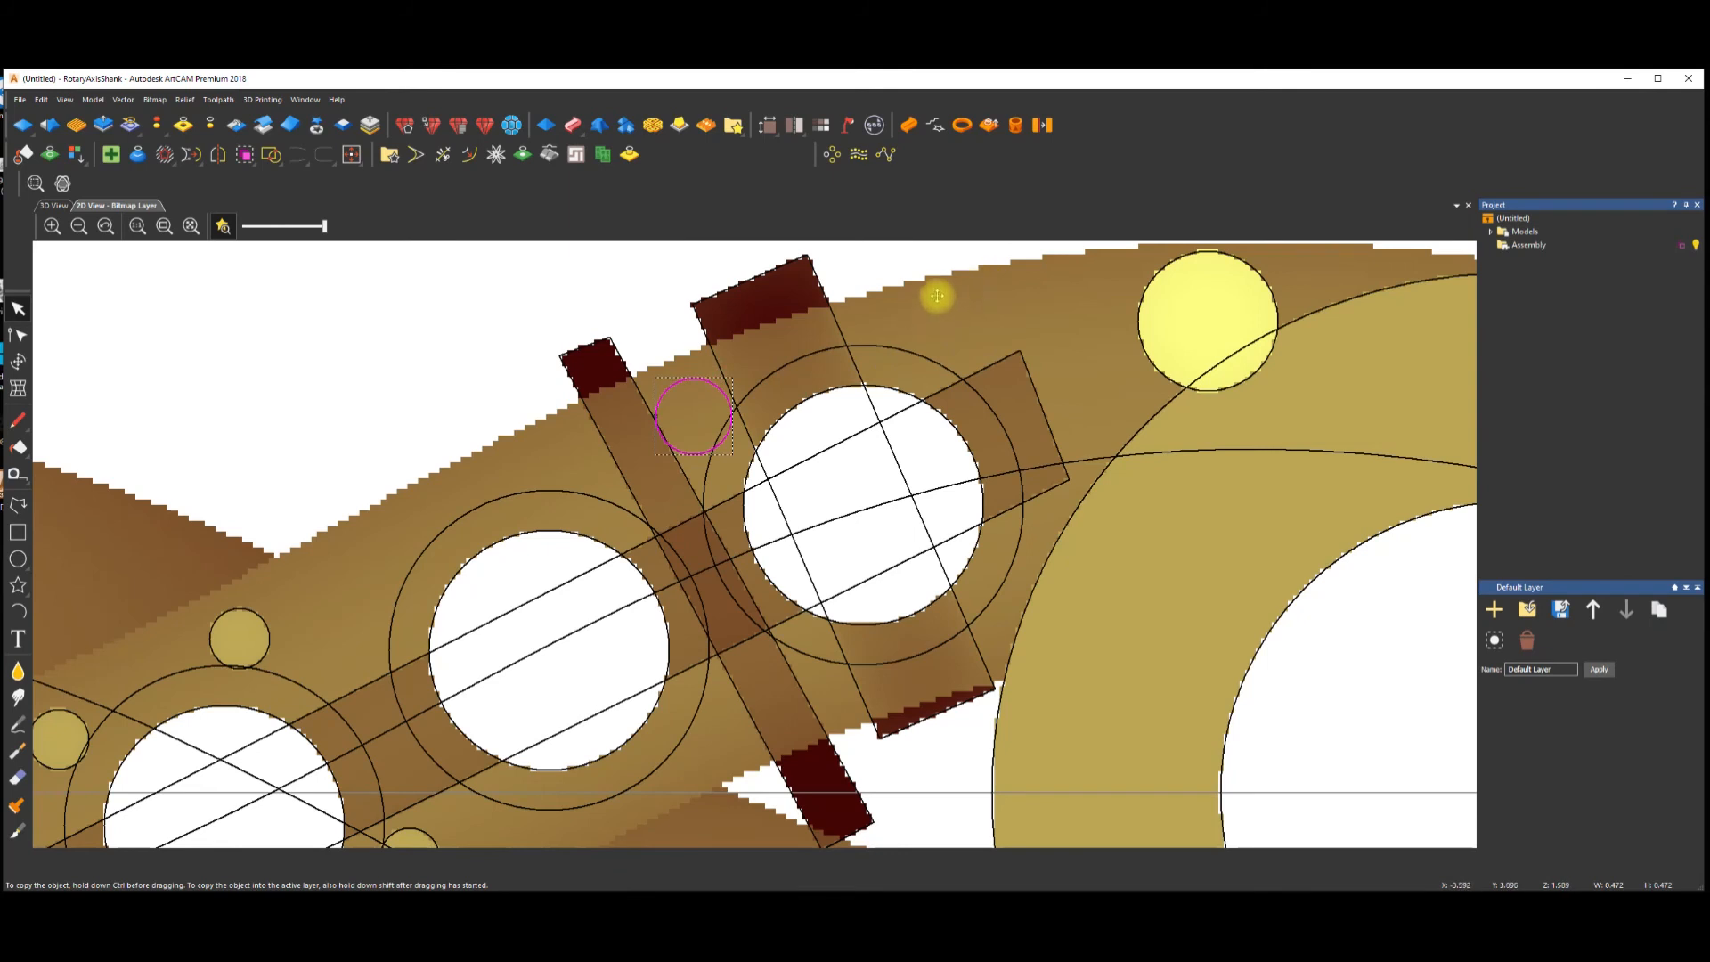
# Copy the small prong circle to the other three corners around the stone hole, then group all four circles.
pyautogui.keyDown('ctrl'); pyautogui.moveTo(940, 285); pyautogui.dragTo(940, 287); pyautogui.keyUp('ctrl')
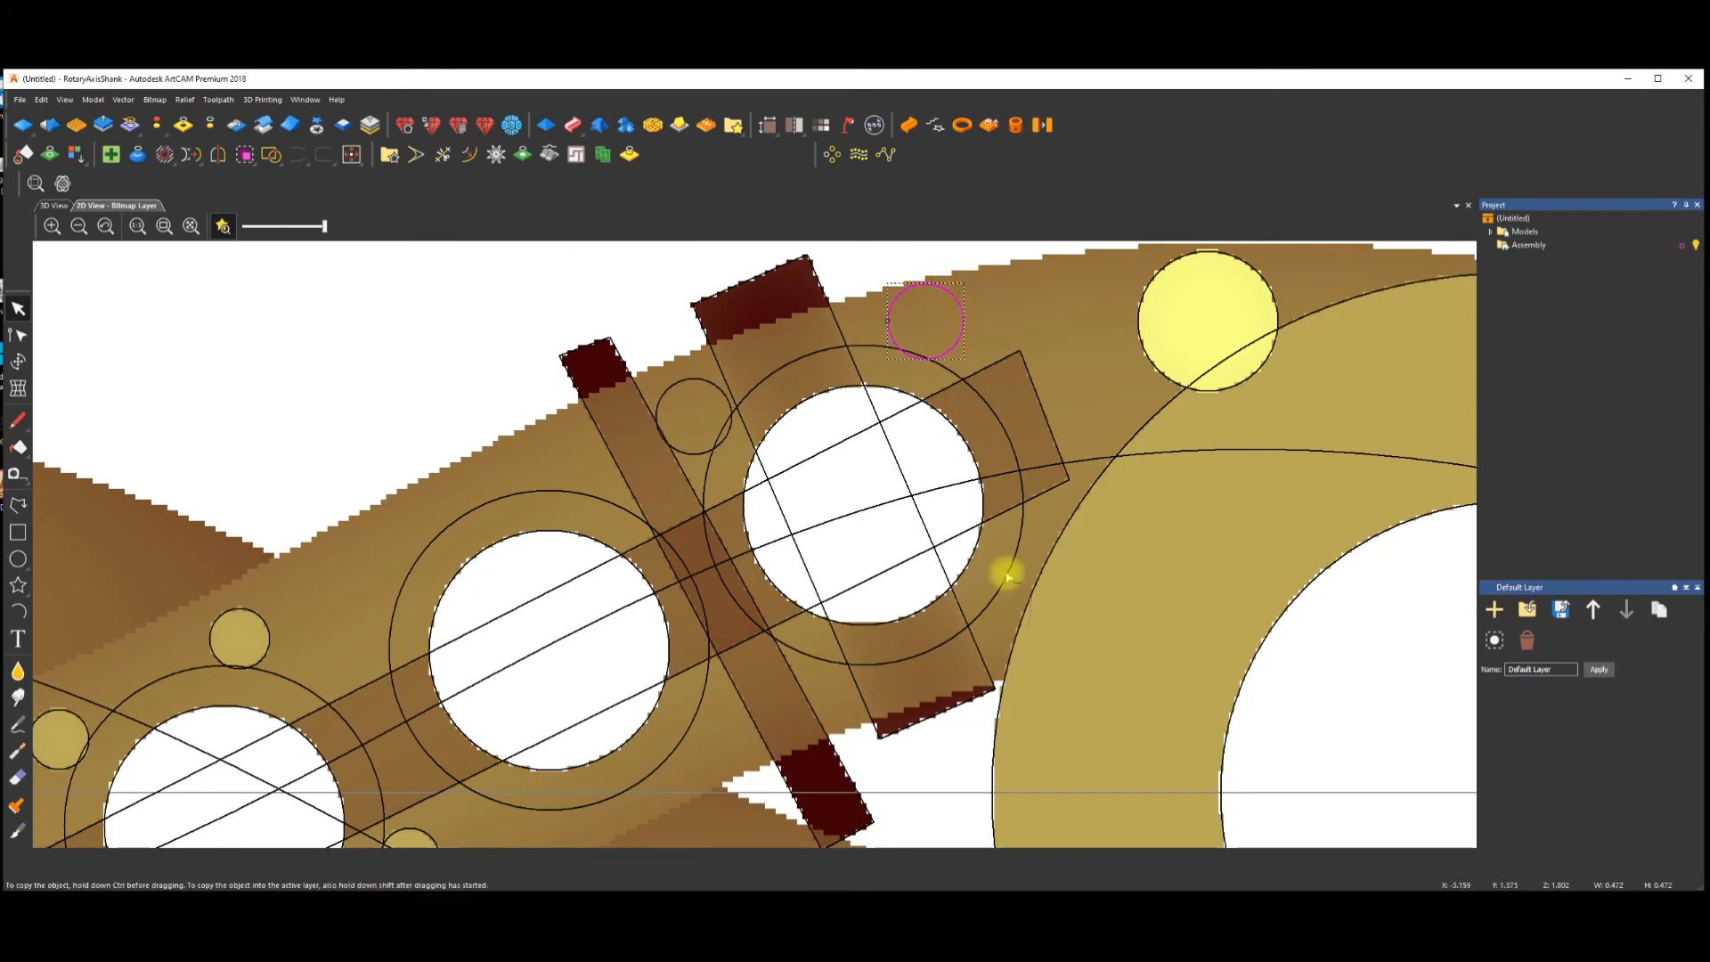
pyautogui.keyDown('ctrl'); pyautogui.moveTo(1003, 572); pyautogui.dragTo(1001, 572); pyautogui.keyUp('ctrl')
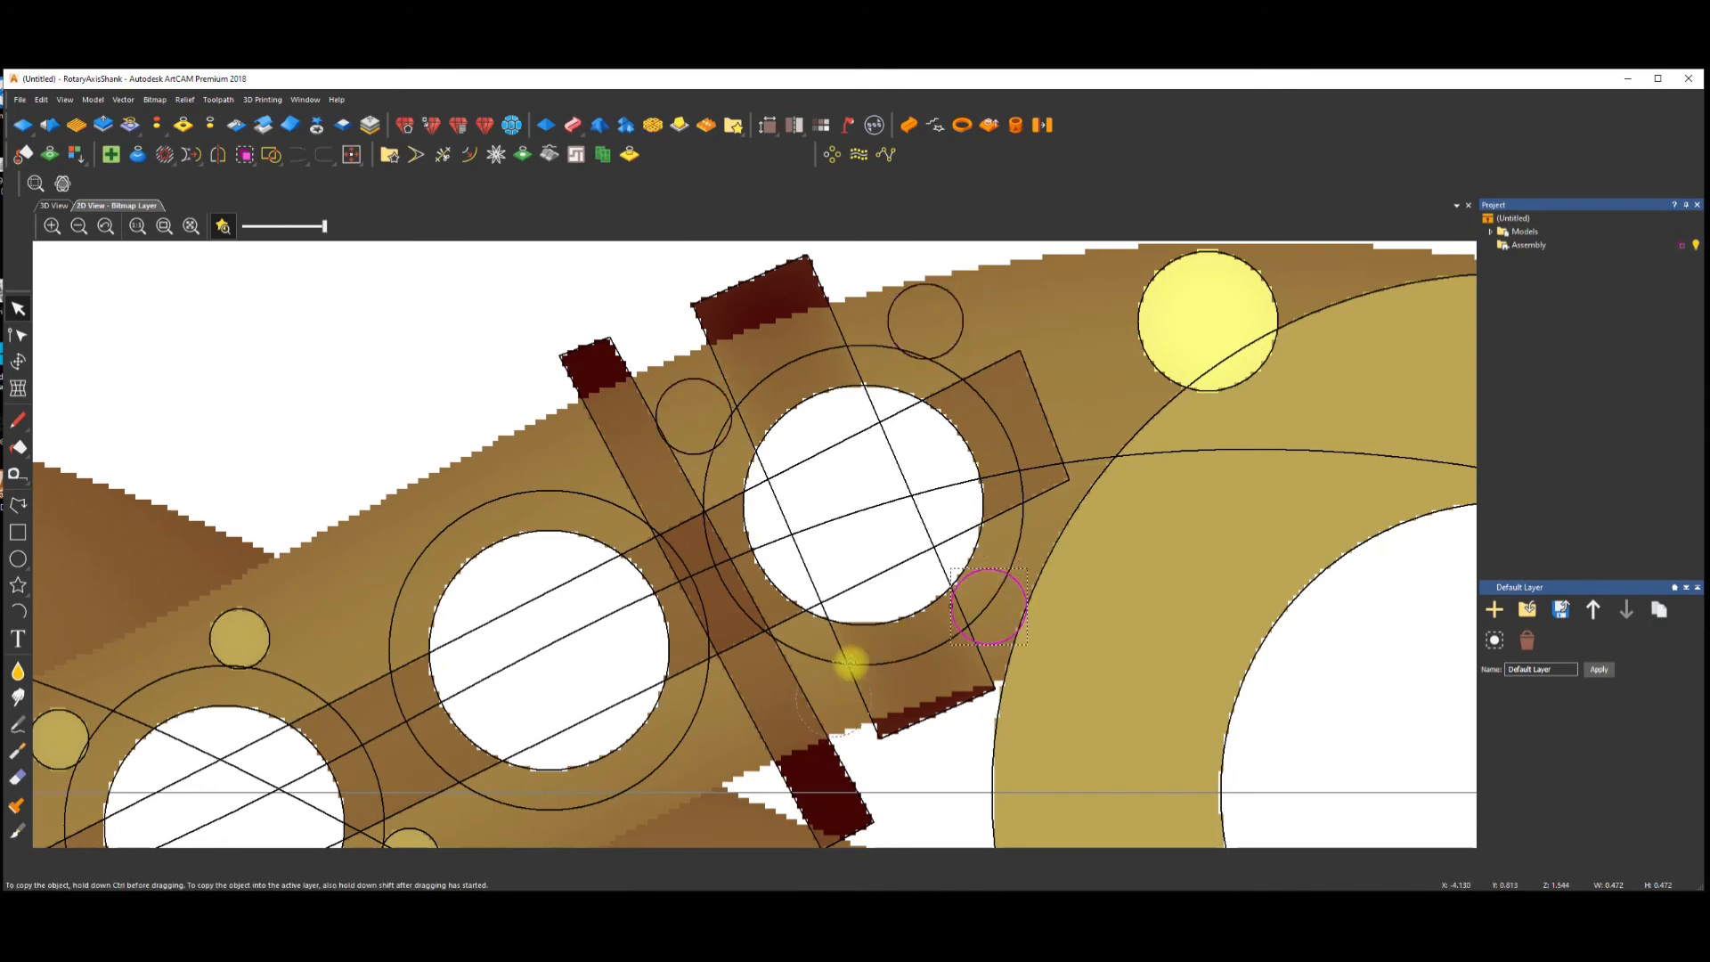
pyautogui.keyDown('ctrl'); pyautogui.moveTo(852, 666); pyautogui.dragTo(853, 667); pyautogui.keyUp('ctrl')
pyautogui.click(696, 381)
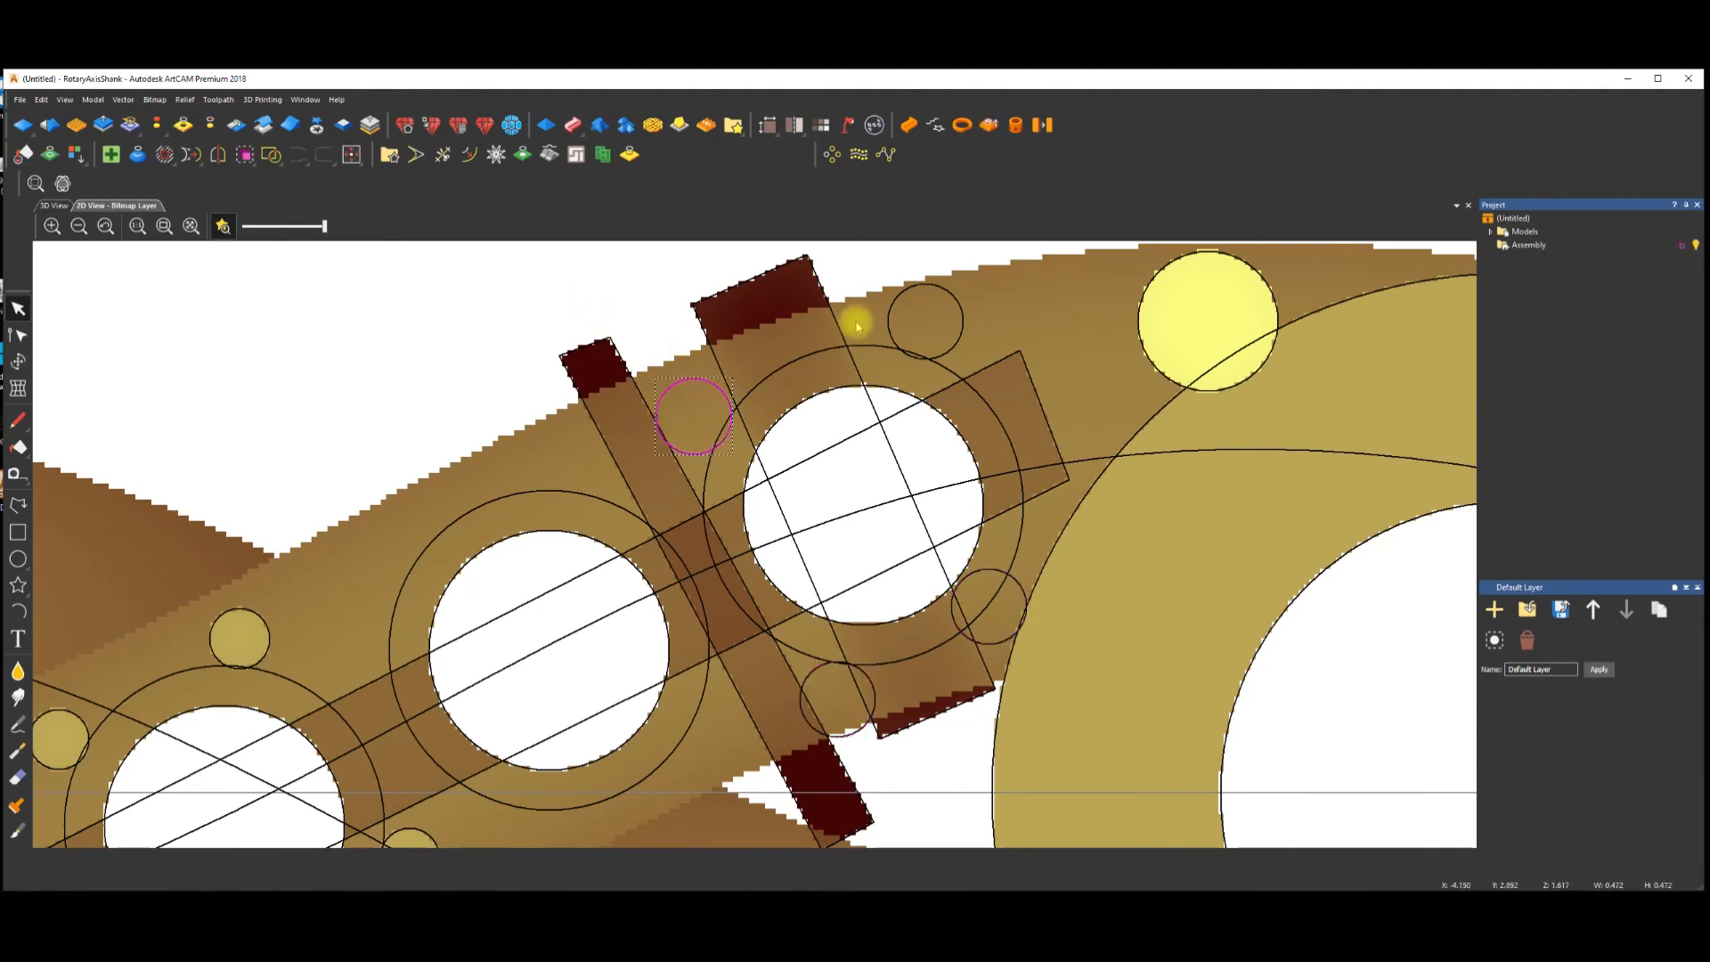
pyautogui.keyDown('shift'); pyautogui.click(892, 310); pyautogui.keyUp('shift')
pyautogui.keyDown('shift'); pyautogui.click(1021, 590); pyautogui.keyUp('shift')
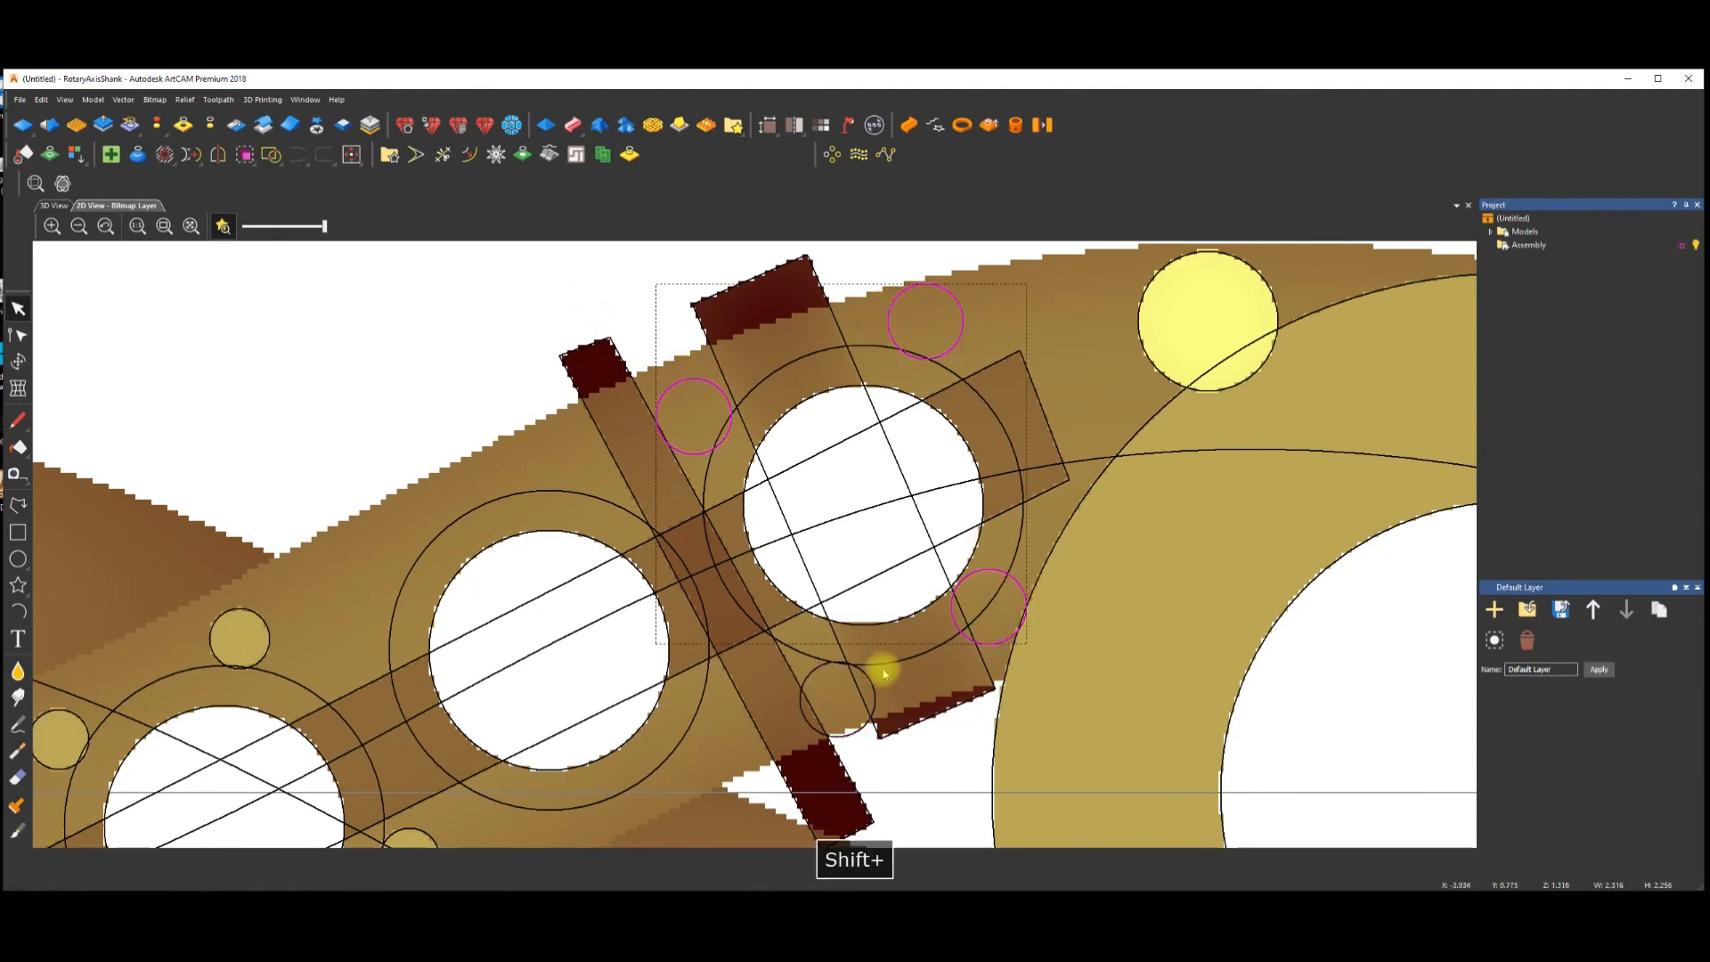
pyautogui.keyDown('shift'); pyautogui.click(872, 684); pyautogui.keyUp('shift')
pyautogui.rightClick(466, 347)
pyautogui.click(499, 427)
# Raise the four grouped prong circles as round shapes in Merge High mode with a 2.25 mm start height.
pyautogui.click(53, 205)
pyautogui.press('F12')
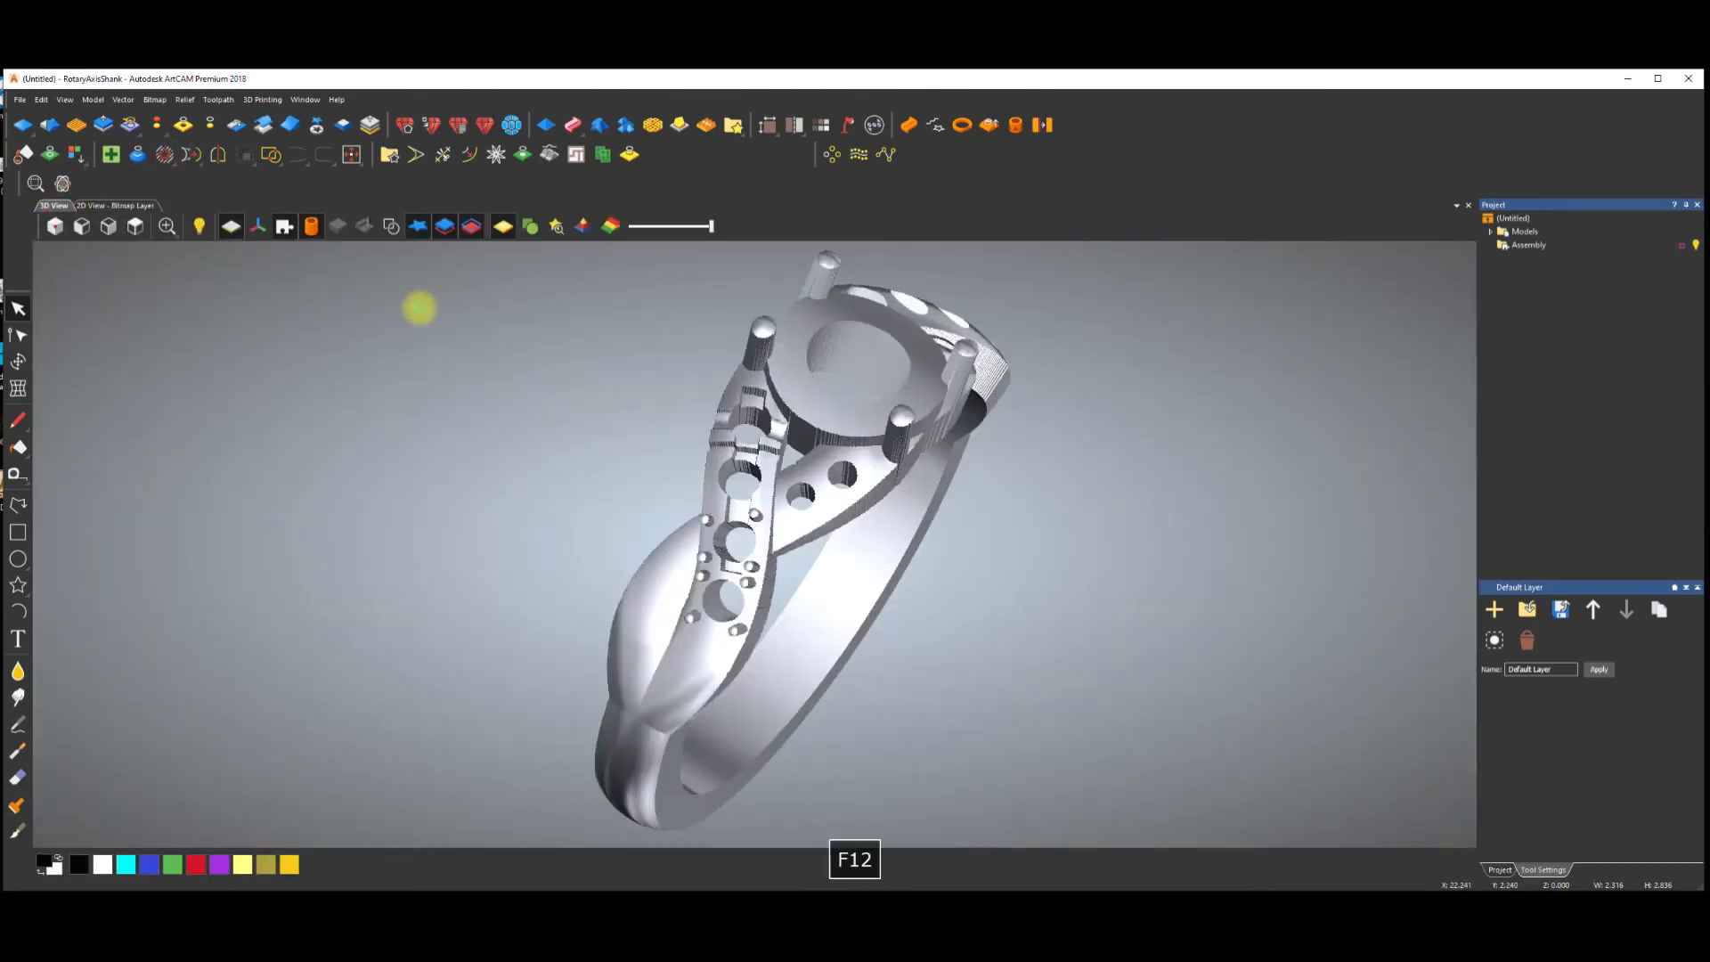
pyautogui.click(1514, 254)
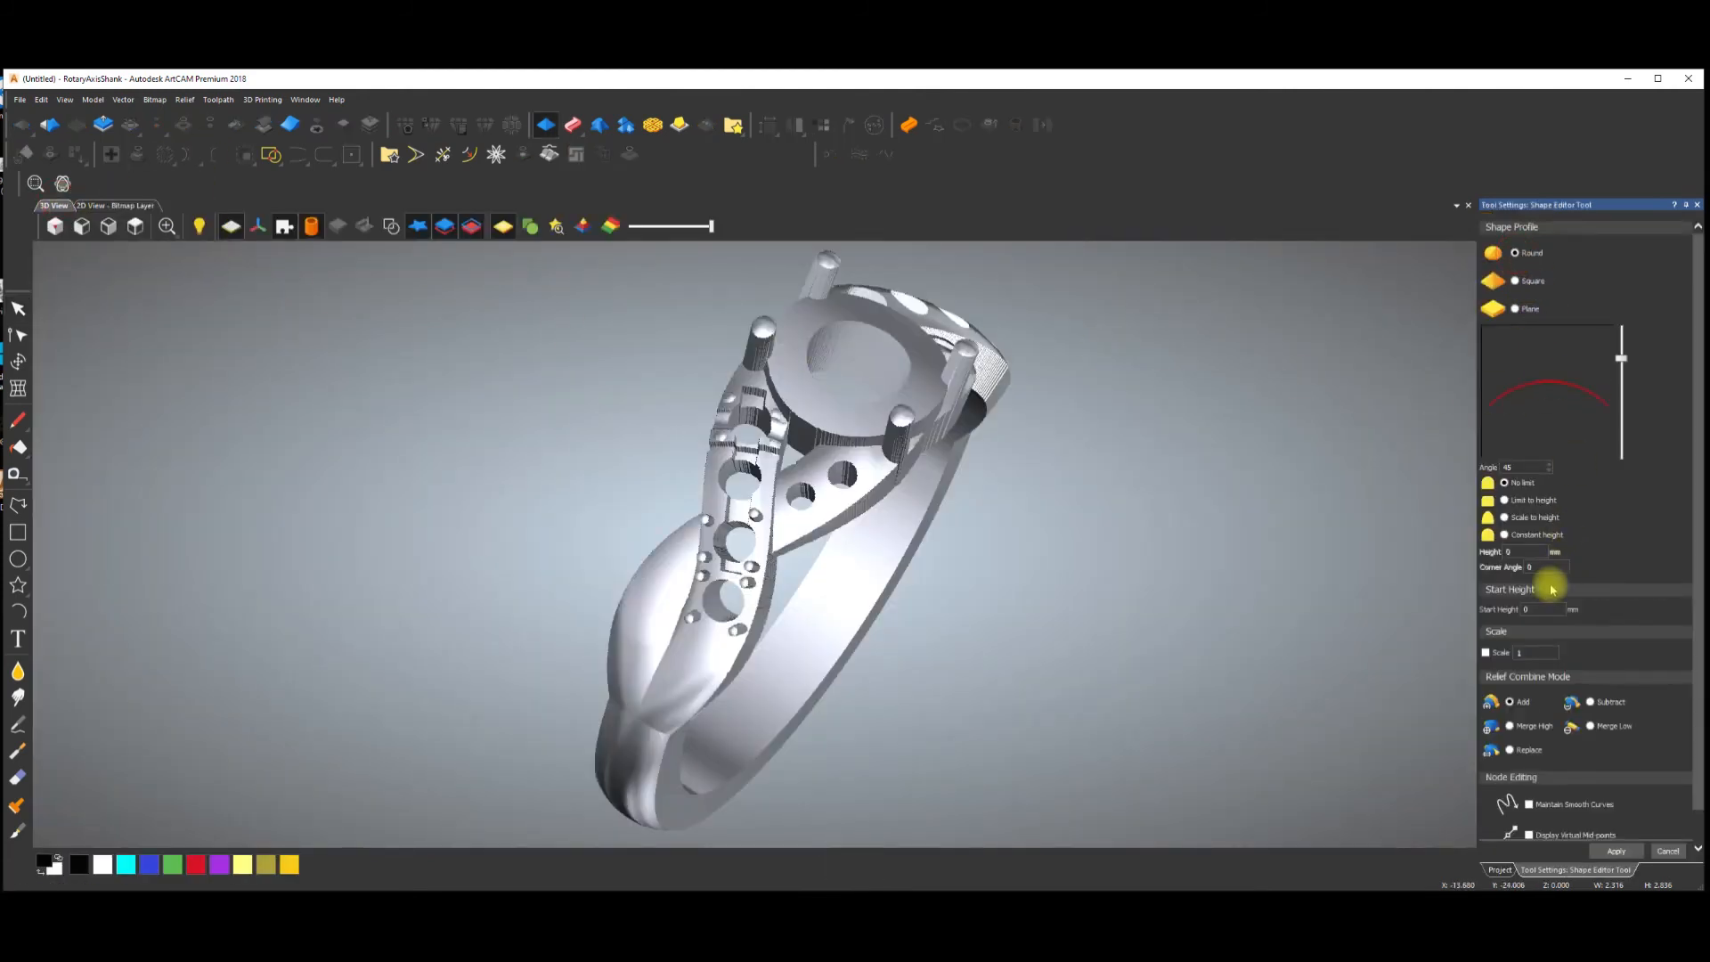
pyautogui.write('2.52')
pyautogui.scroll(3, 686, 430)
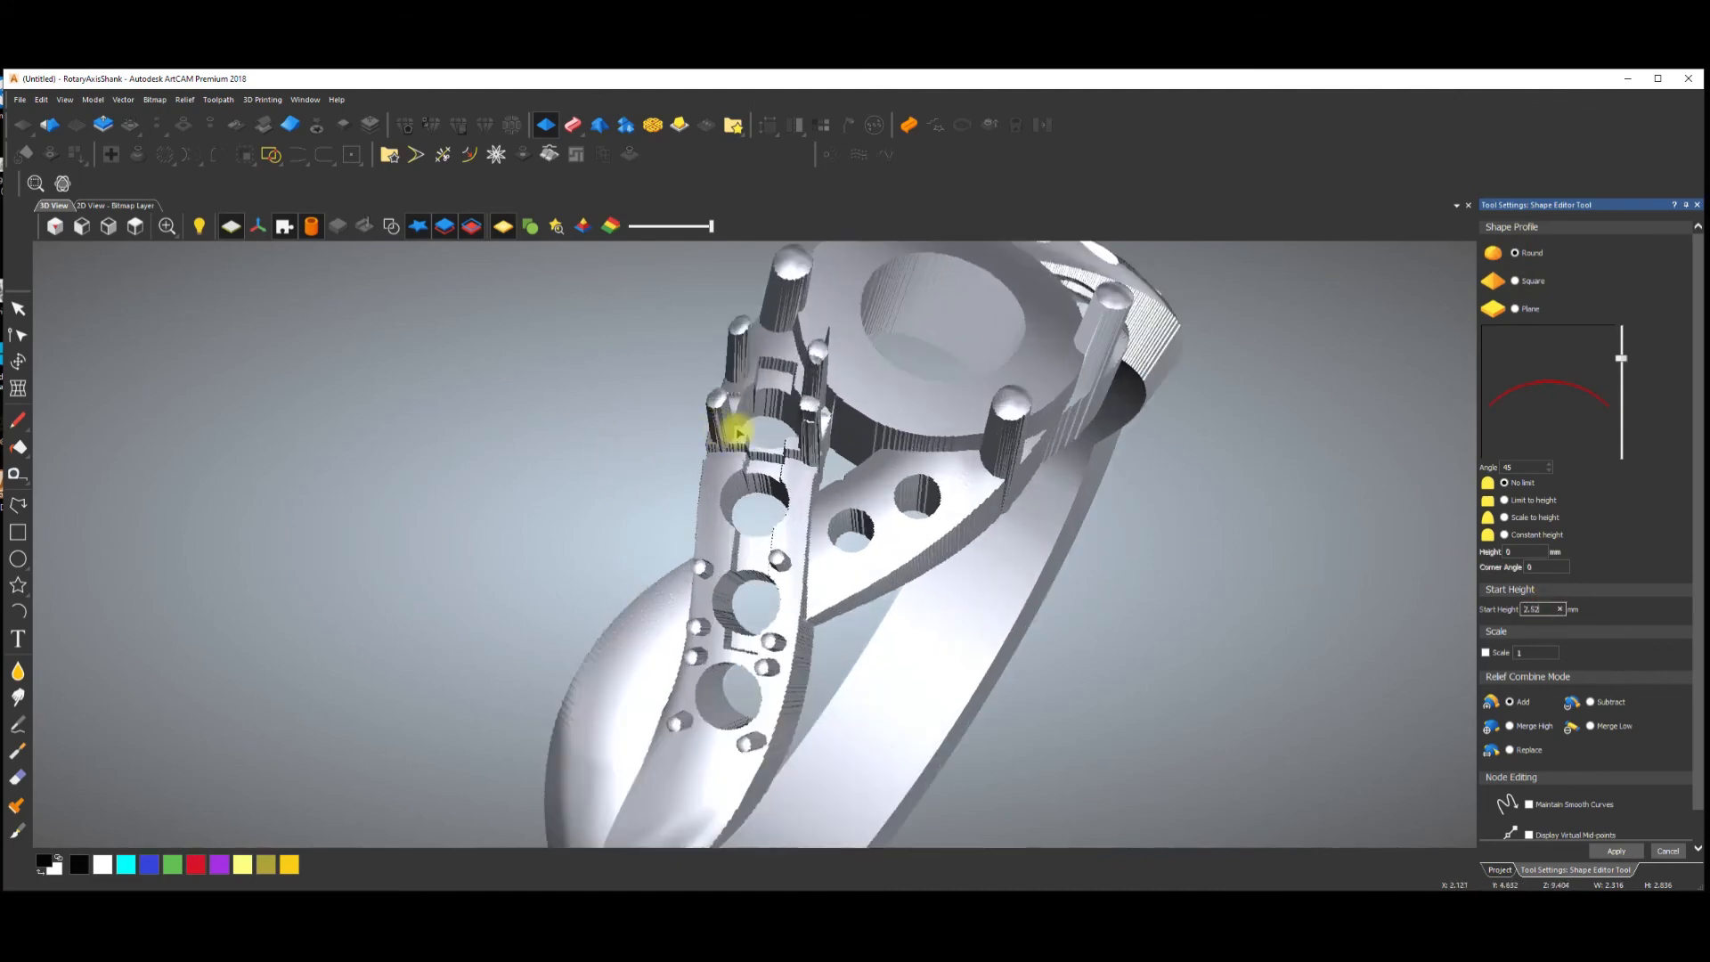
pyautogui.click(1509, 726)
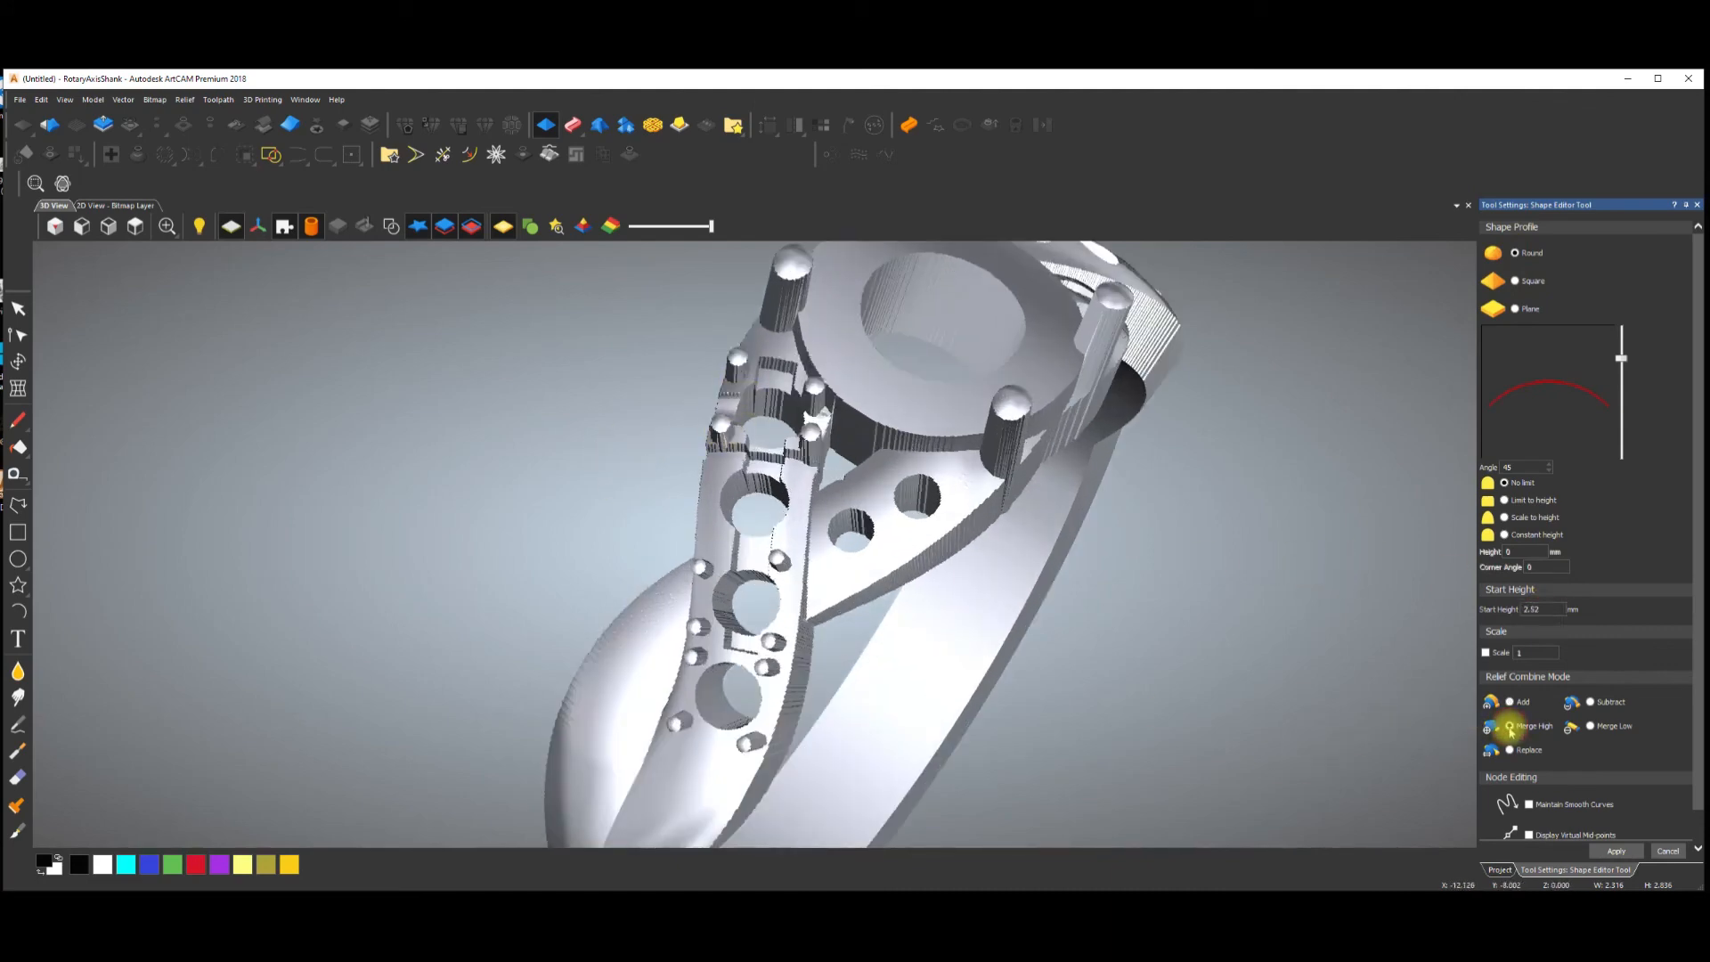
pyautogui.moveTo(799, 563); pyautogui.dragTo(825, 537)
pyautogui.press('space')
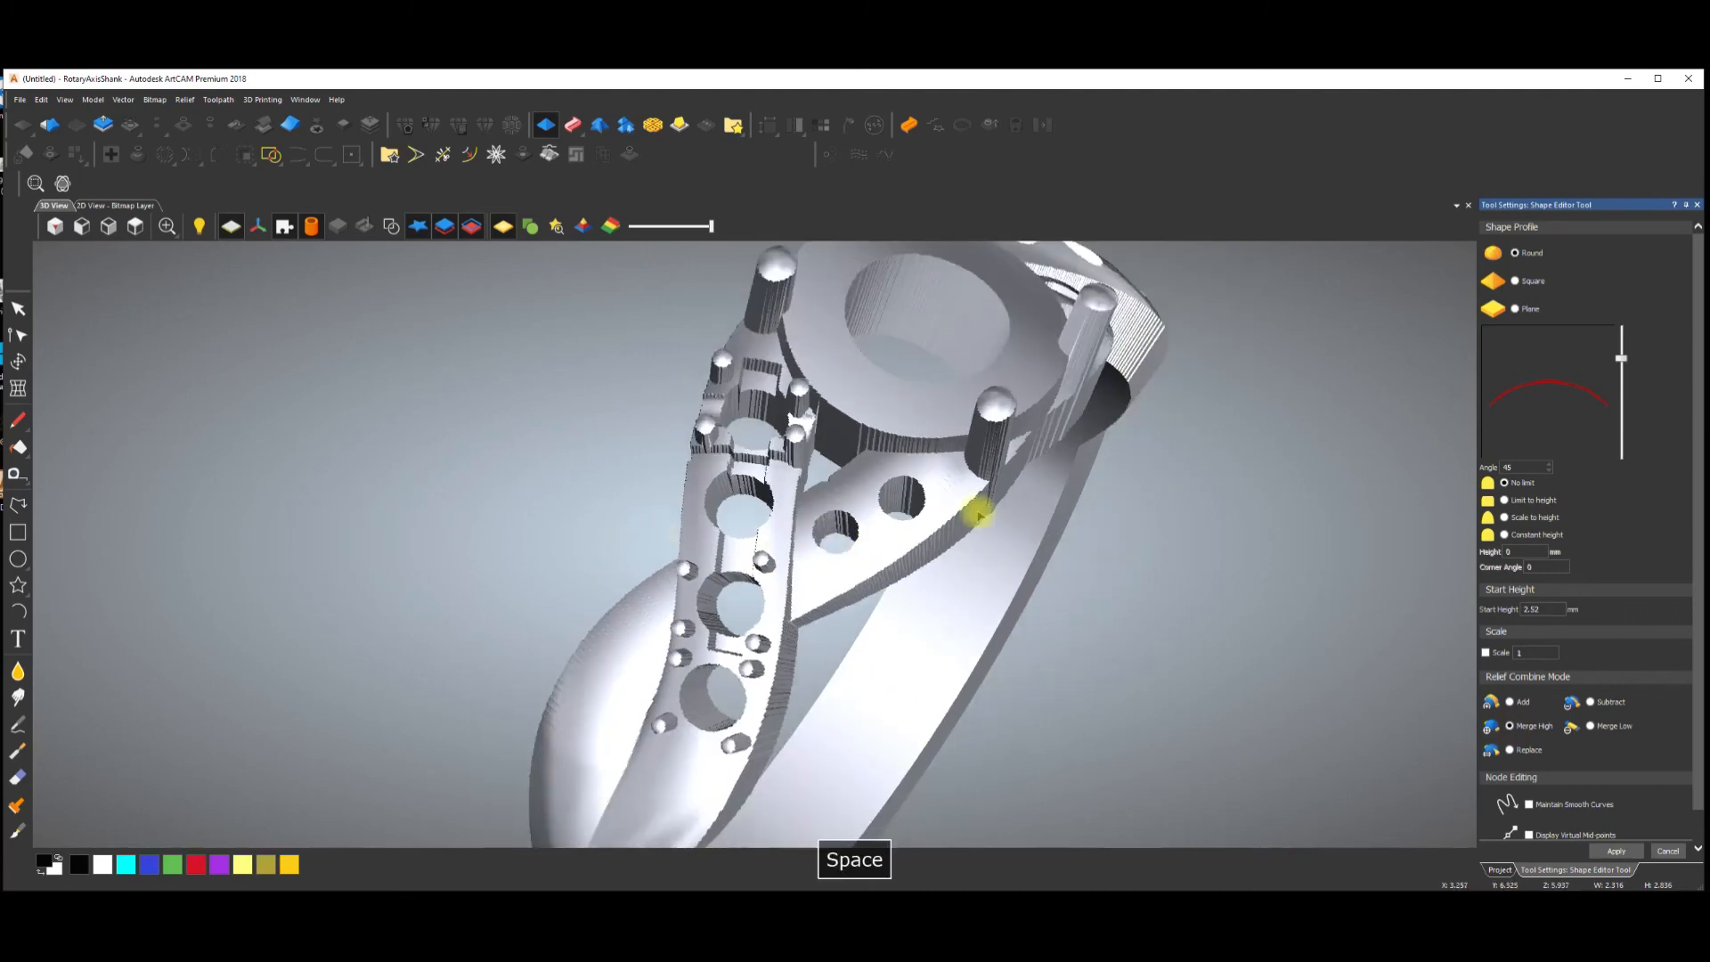
pyautogui.doubleClick(1536, 609)
pyautogui.write('2.25')
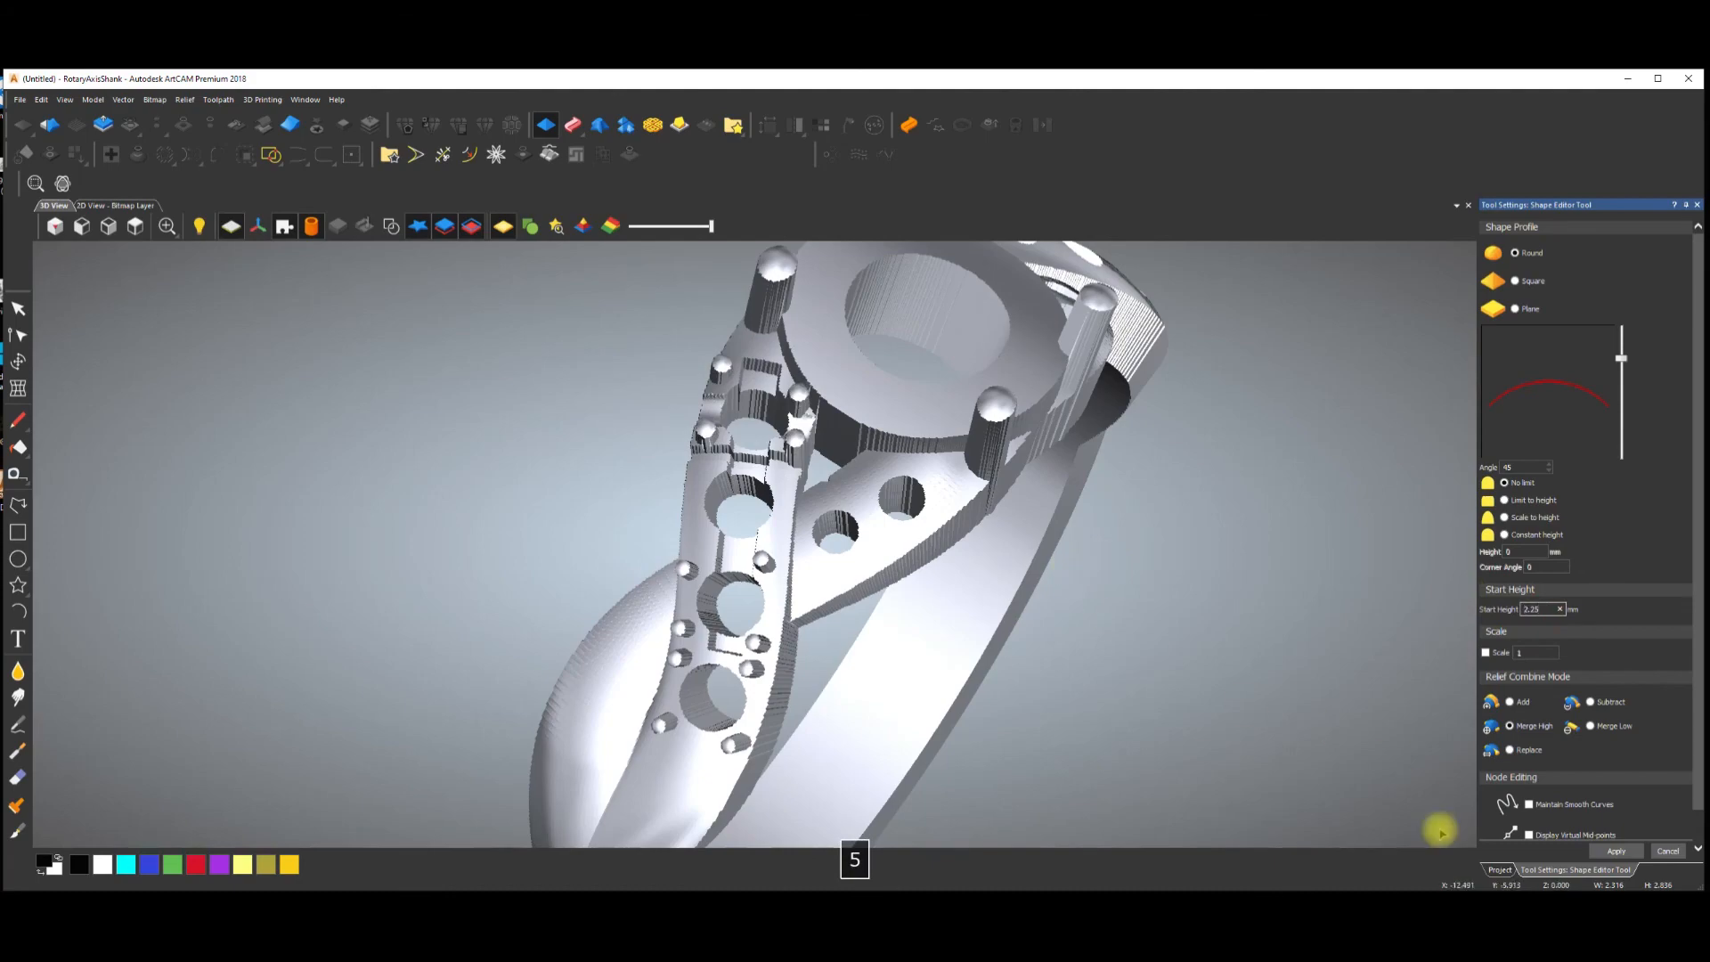
pyautogui.click(1608, 850)
pyautogui.click(1667, 851)
# Inspect the new prongs and the overall ring from the side and above.
pyautogui.moveTo(935, 431); pyautogui.dragTo(489, 542)
pyautogui.press('space')
pyautogui.moveTo(953, 534); pyautogui.dragTo(905, 481)
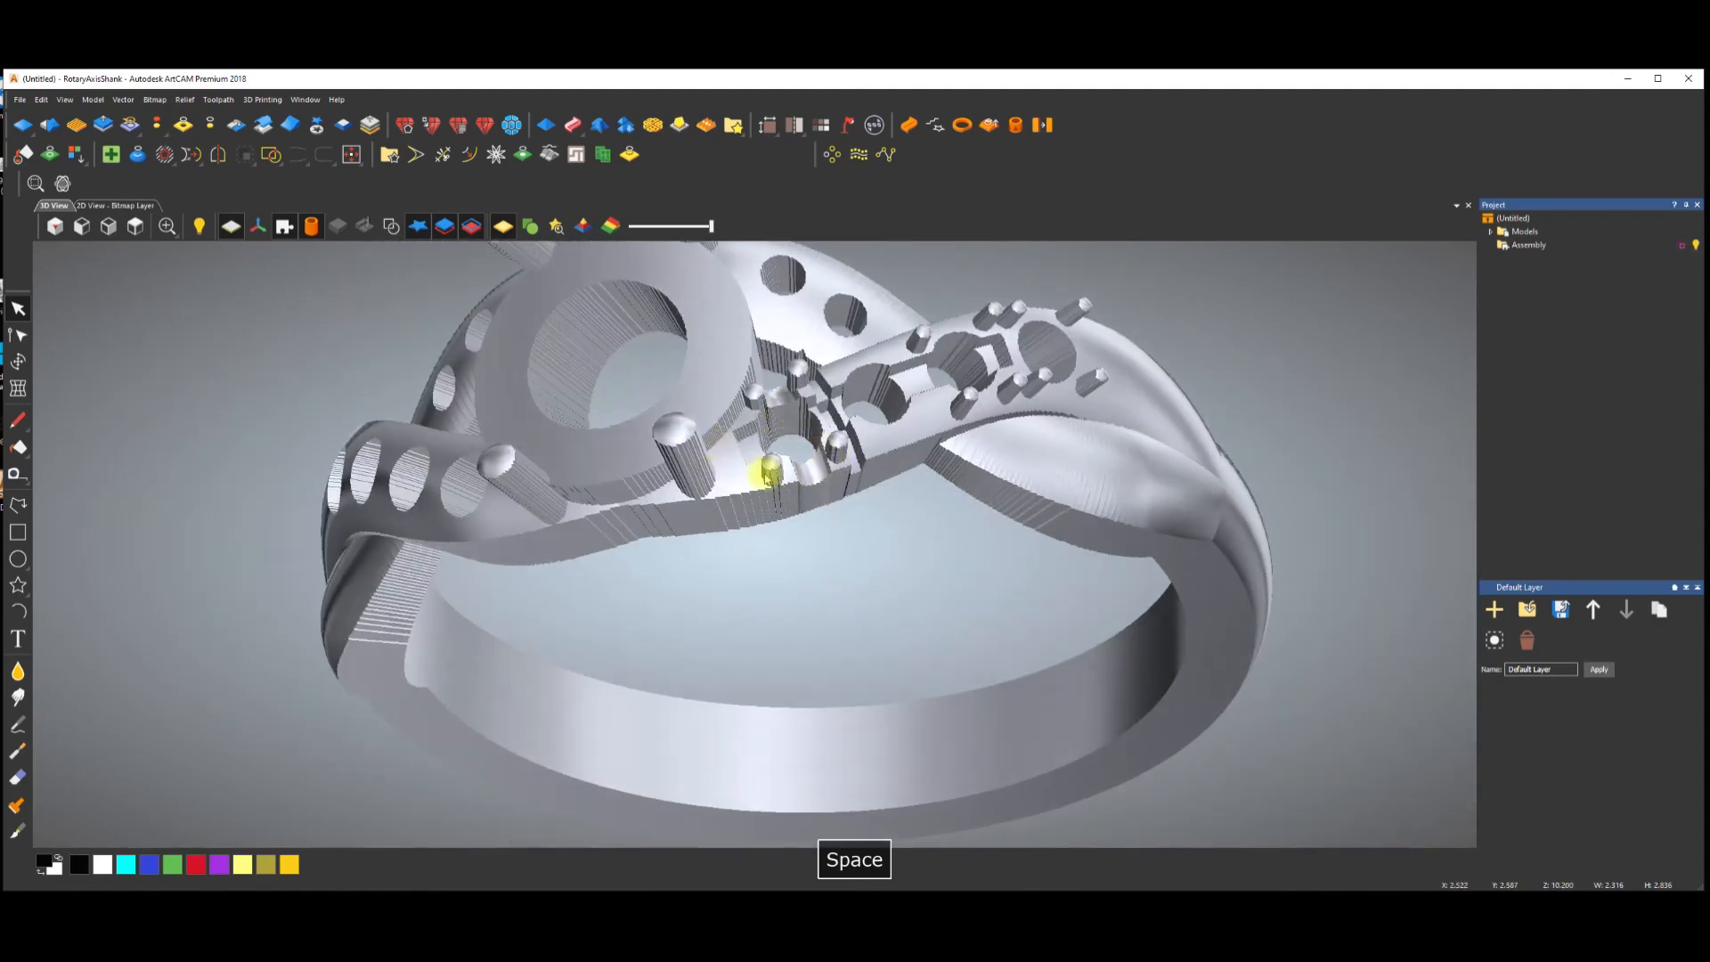
pyautogui.moveTo(807, 405); pyautogui.dragTo(813, 462)
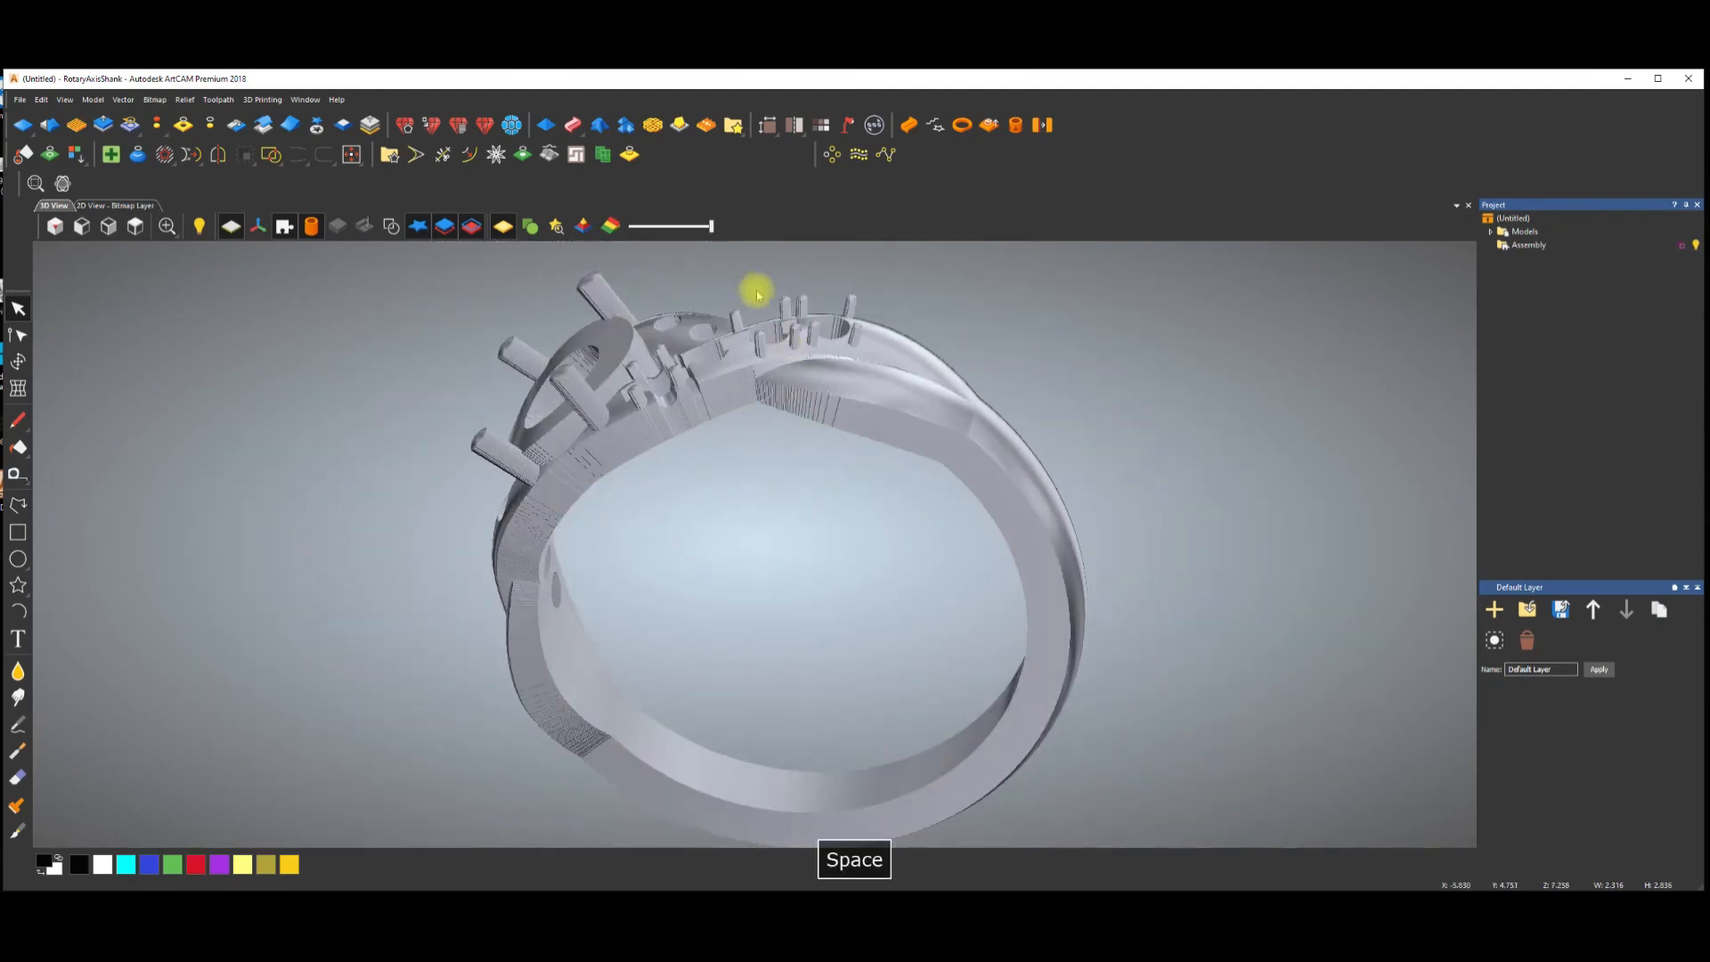
pyautogui.moveTo(698, 434); pyautogui.dragTo(987, 584)
pyautogui.press('space')
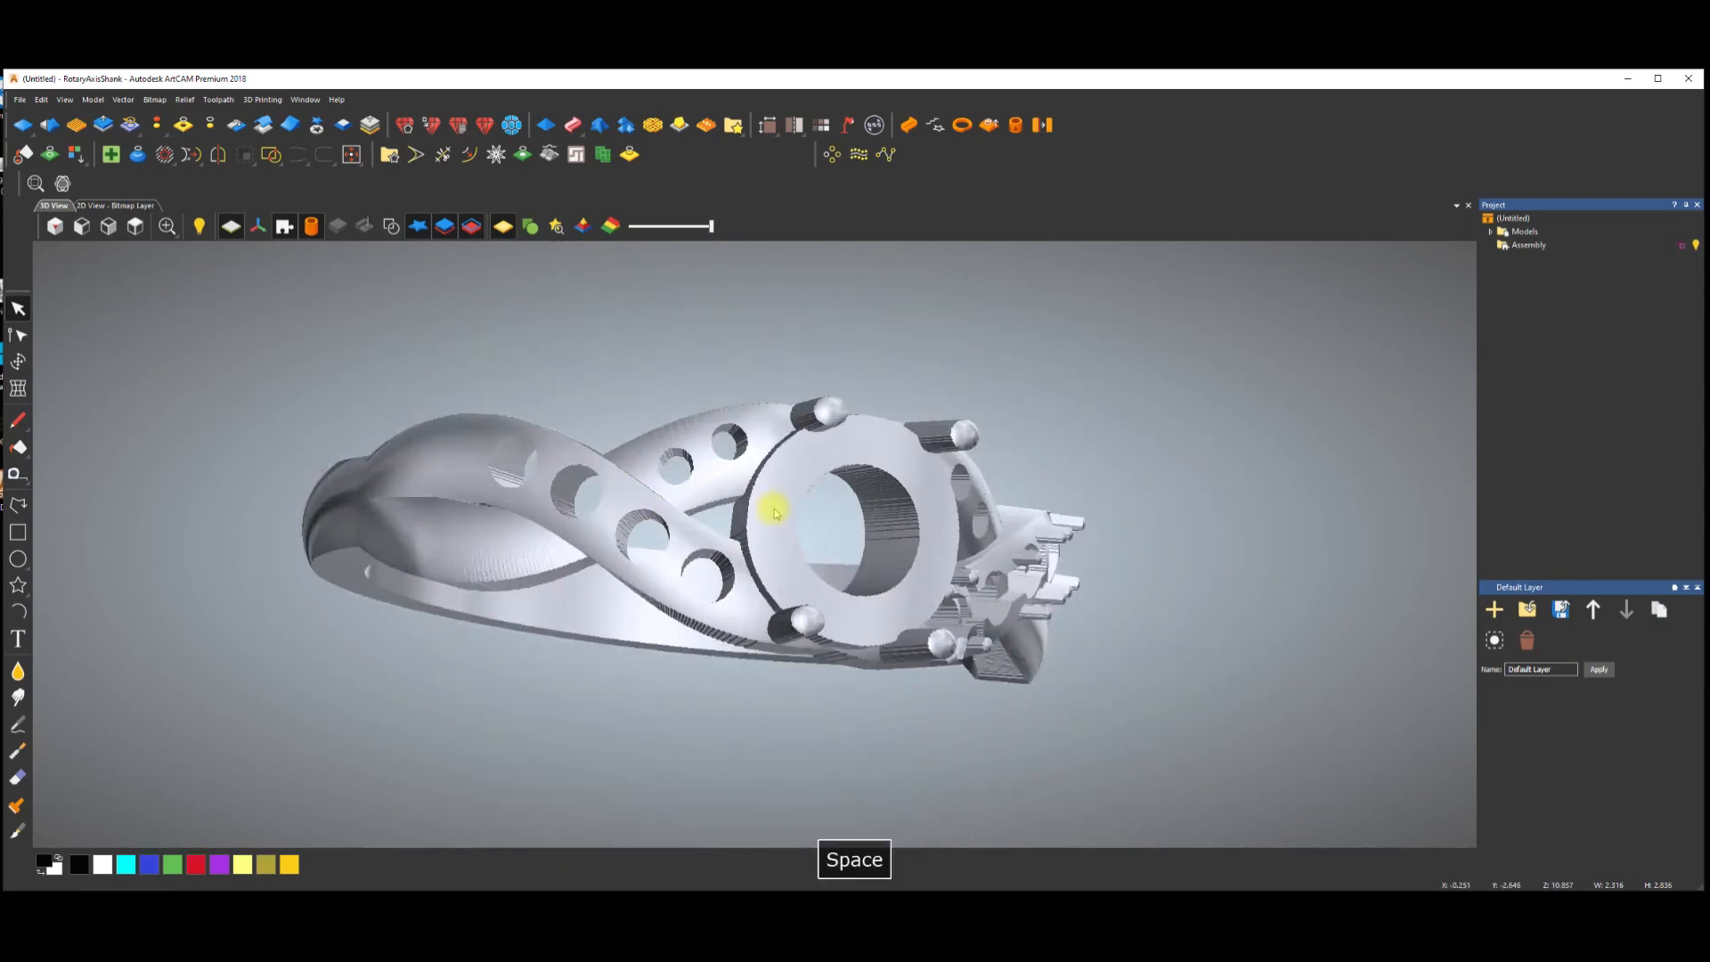
pyautogui.moveTo(923, 446); pyautogui.dragTo(674, 426)
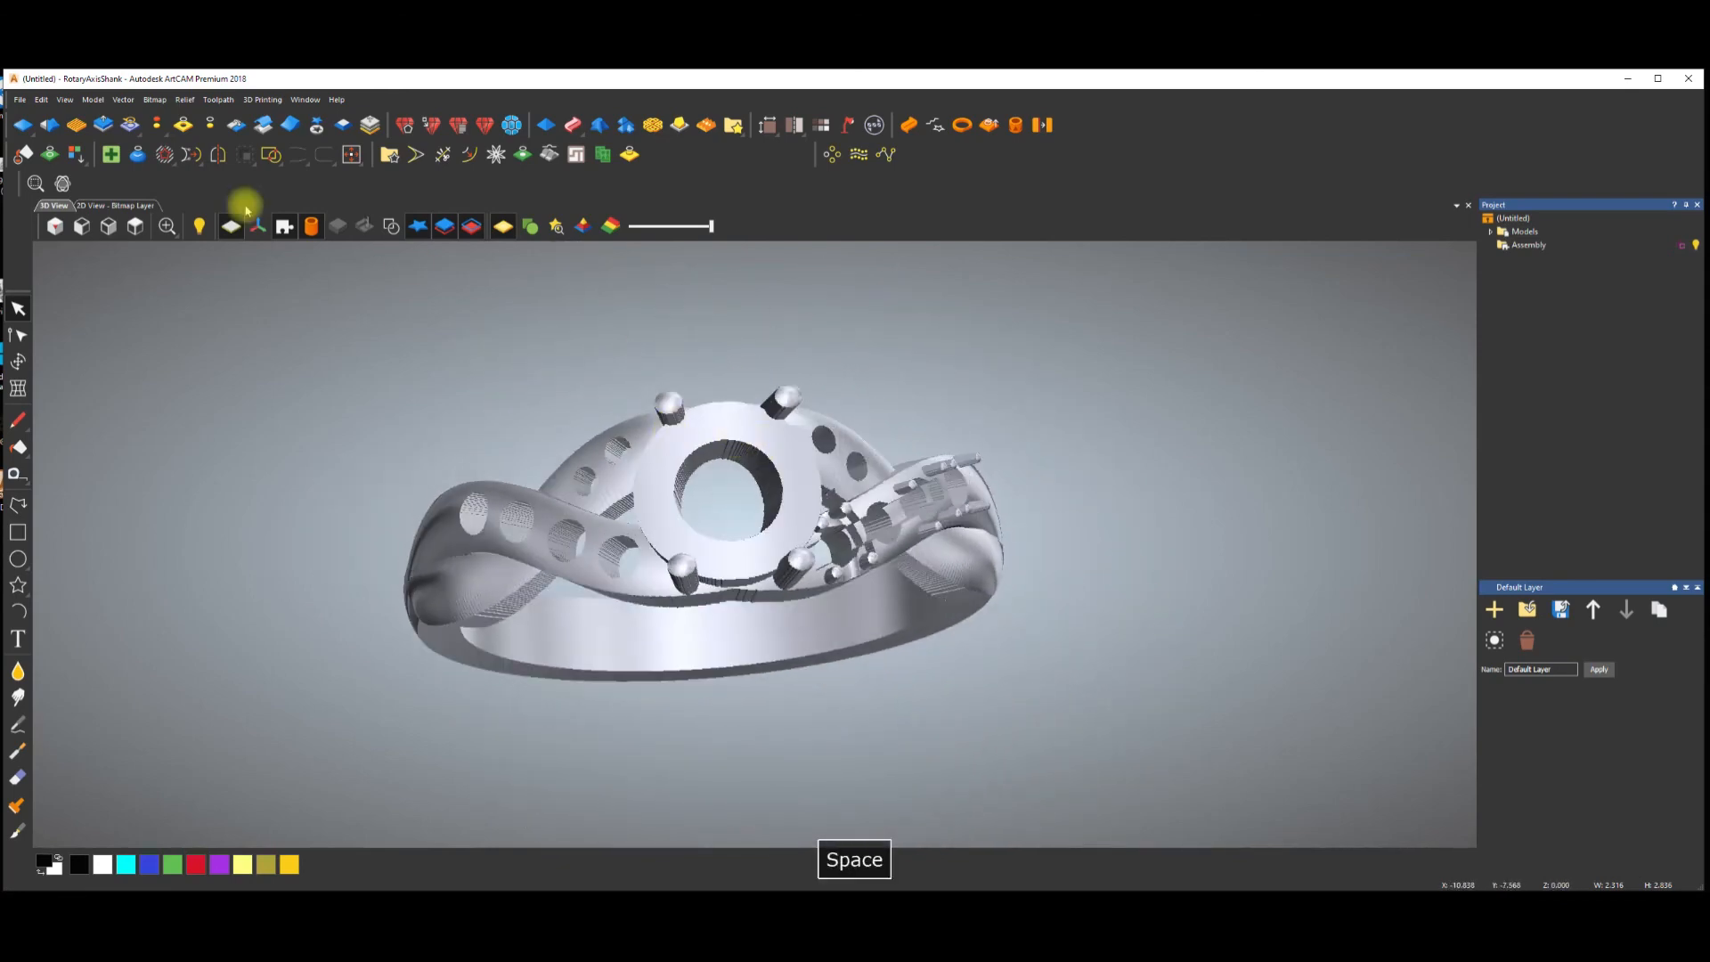
# Draw a circle about 5.2 mm in diameter on the centre disc, centred on the origin, and select it.
pyautogui.click(127, 205)
pyautogui.scroll(-2, 1019, 526)
pyautogui.scroll(2, 980, 567)
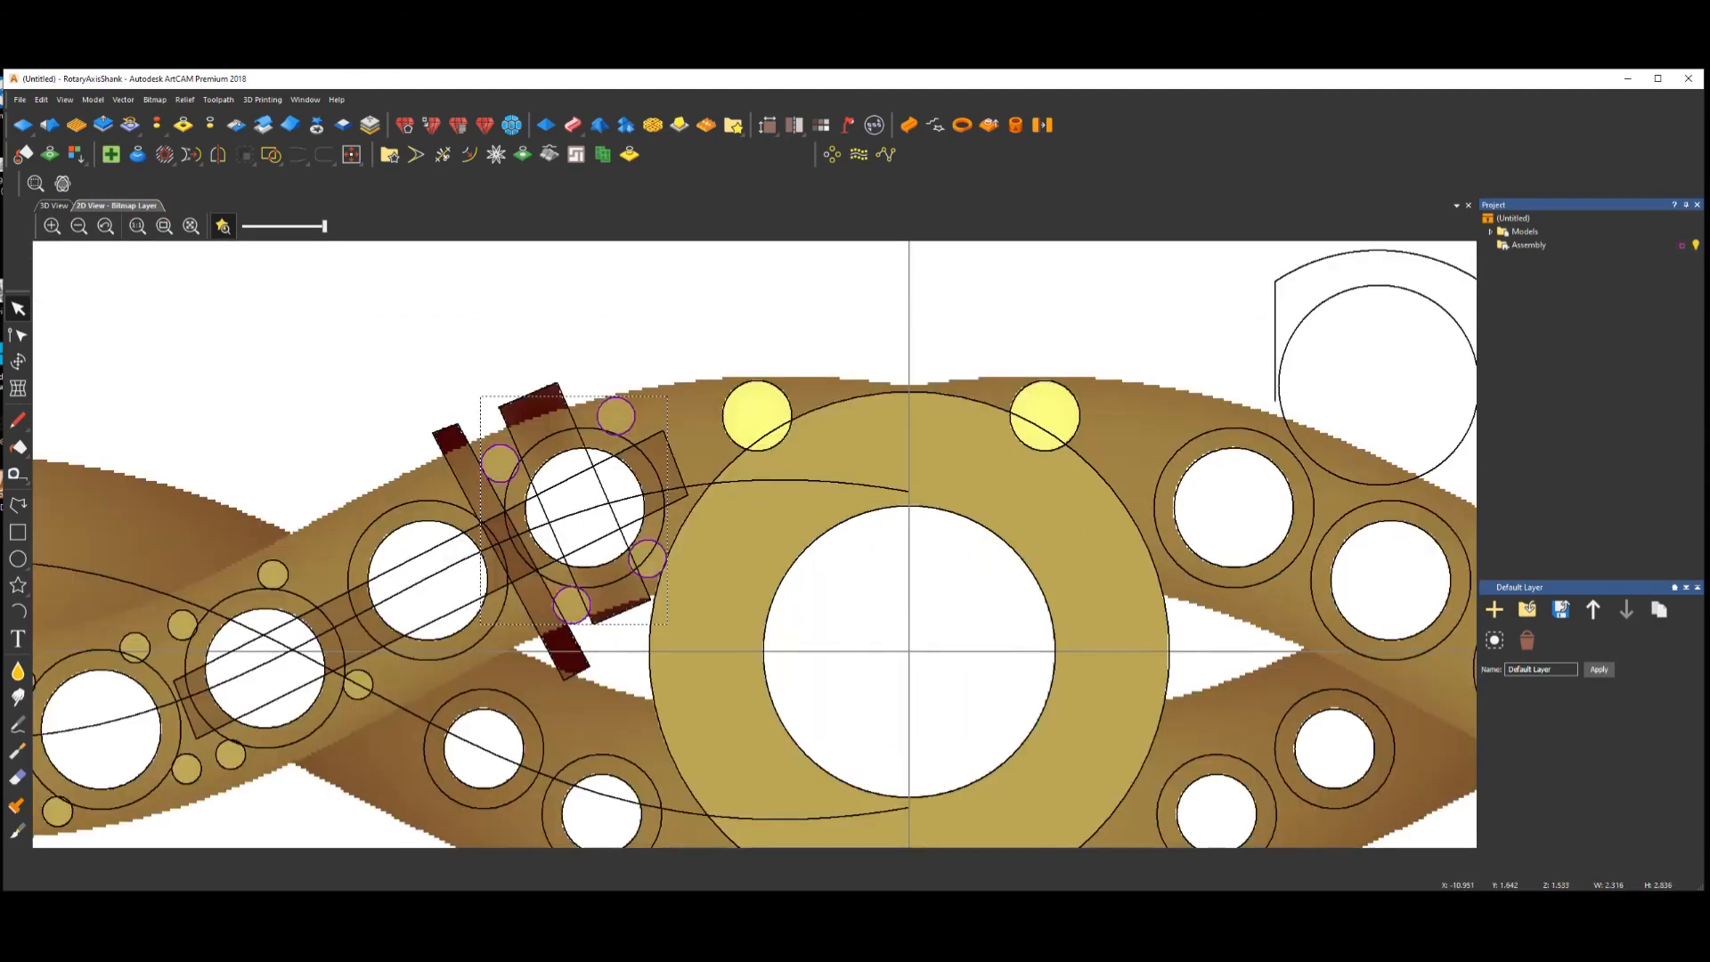
pyautogui.click(18, 560)
pyautogui.moveTo(907, 653); pyautogui.dragTo(1045, 828)
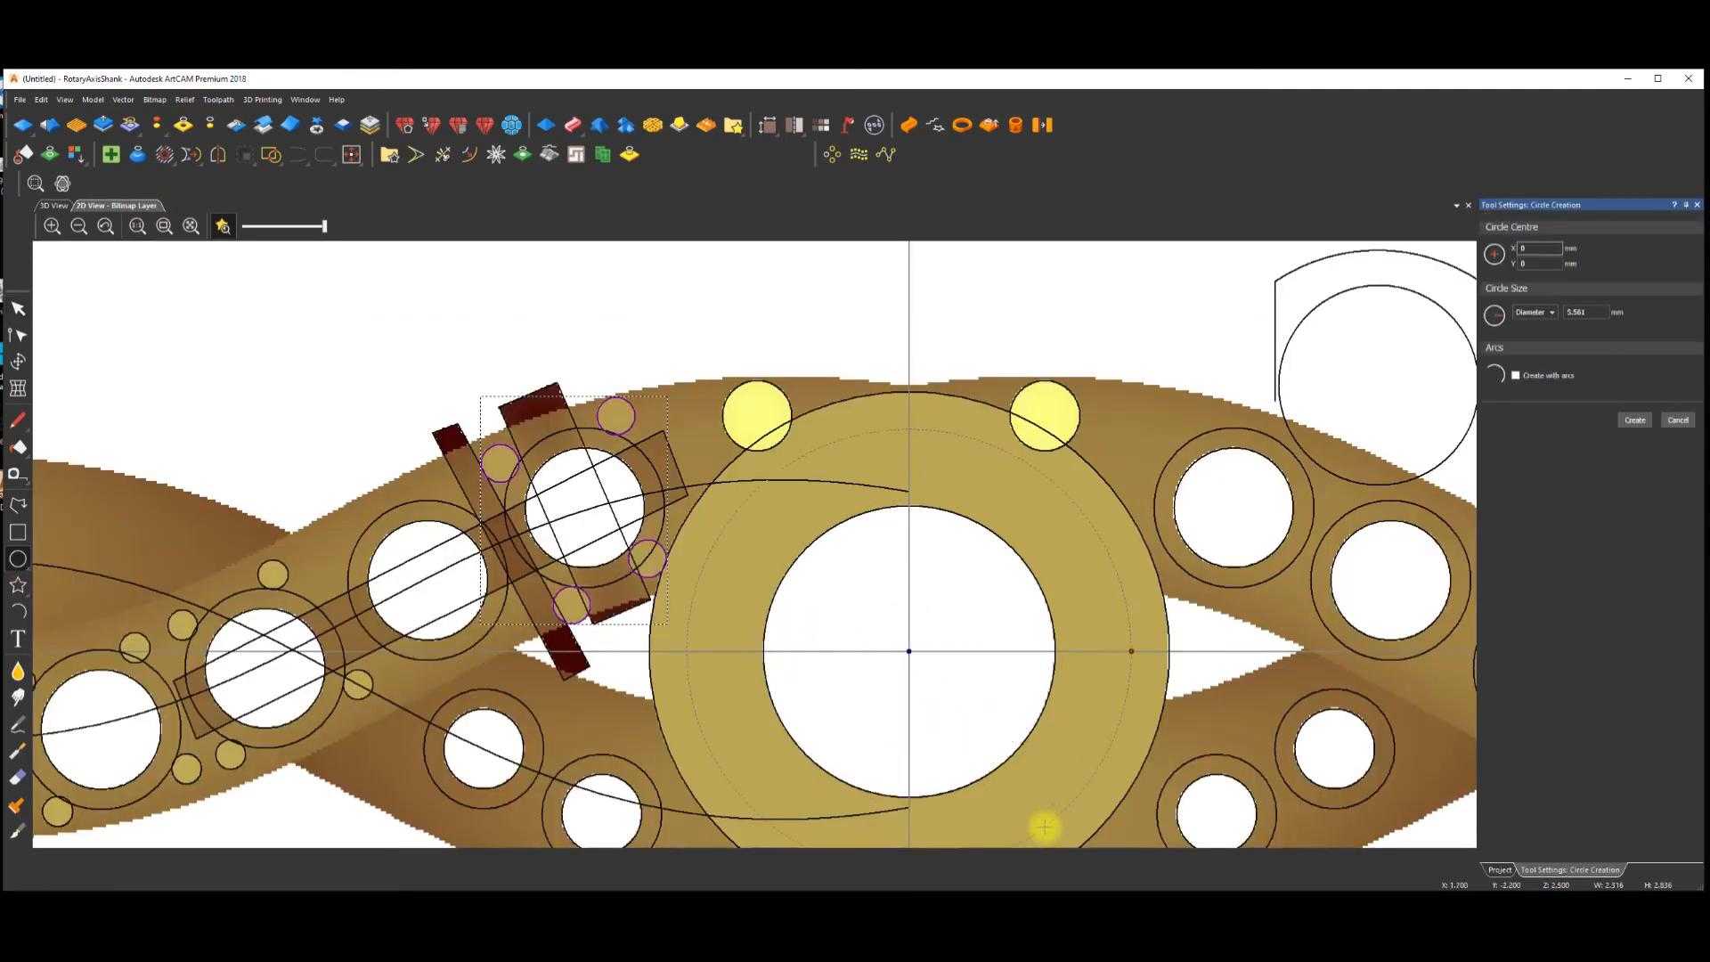
pyautogui.click(985, 268)
pyautogui.click(985, 461)
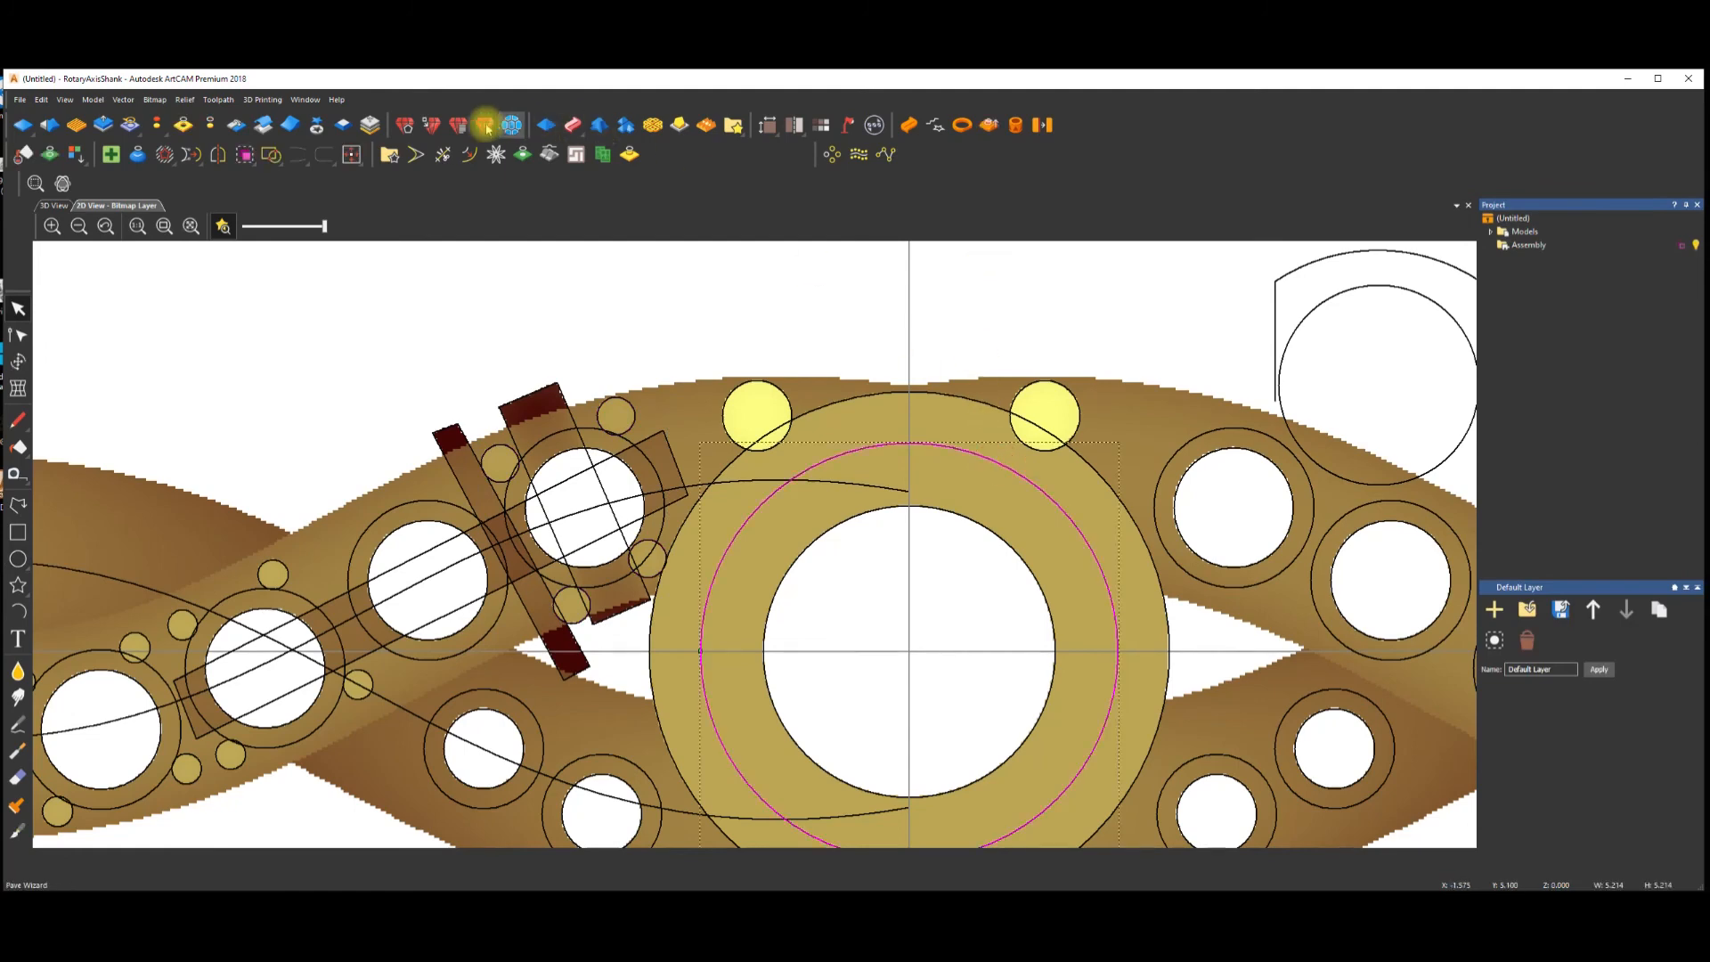
# Cut a conical seat into the centre disc from the selected circle, using a square profile at -51 degrees with no limit in Add mode.
pyautogui.click(546, 125)
pyautogui.moveTo(1622, 358); pyautogui.dragTo(1621, 430)
pyautogui.click(1531, 653)
pyautogui.click(1519, 704)
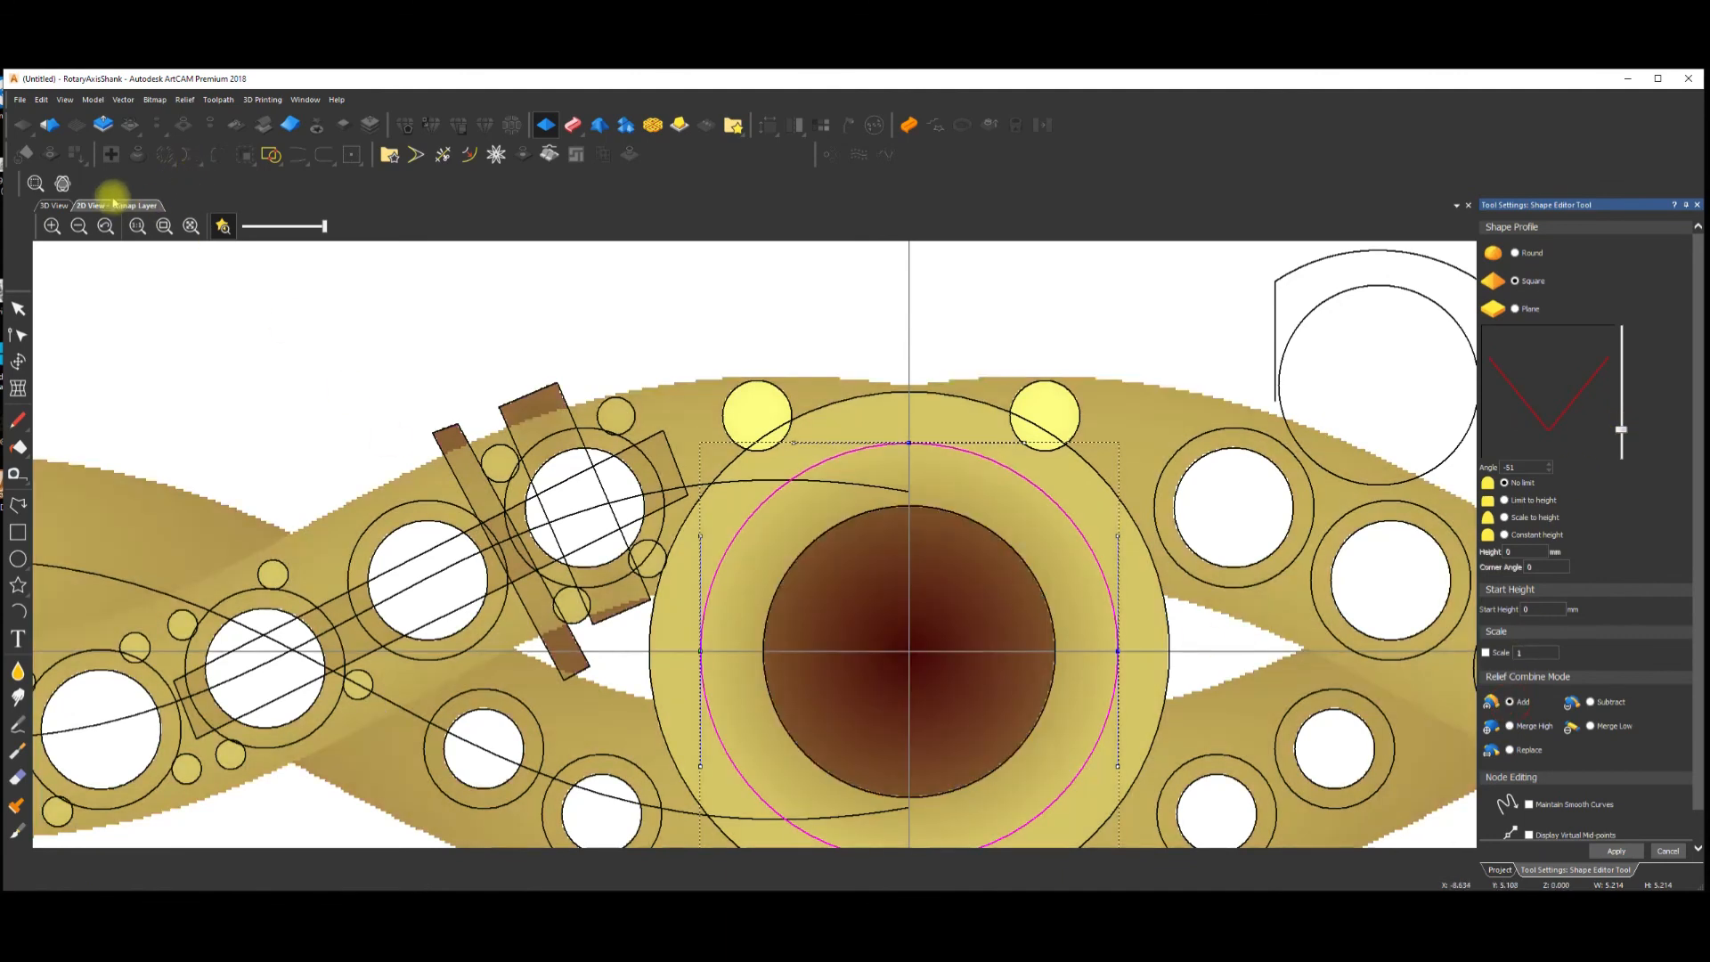
pyautogui.click(54, 204)
pyautogui.moveTo(820, 546); pyautogui.dragTo(833, 387)
pyautogui.press('space')
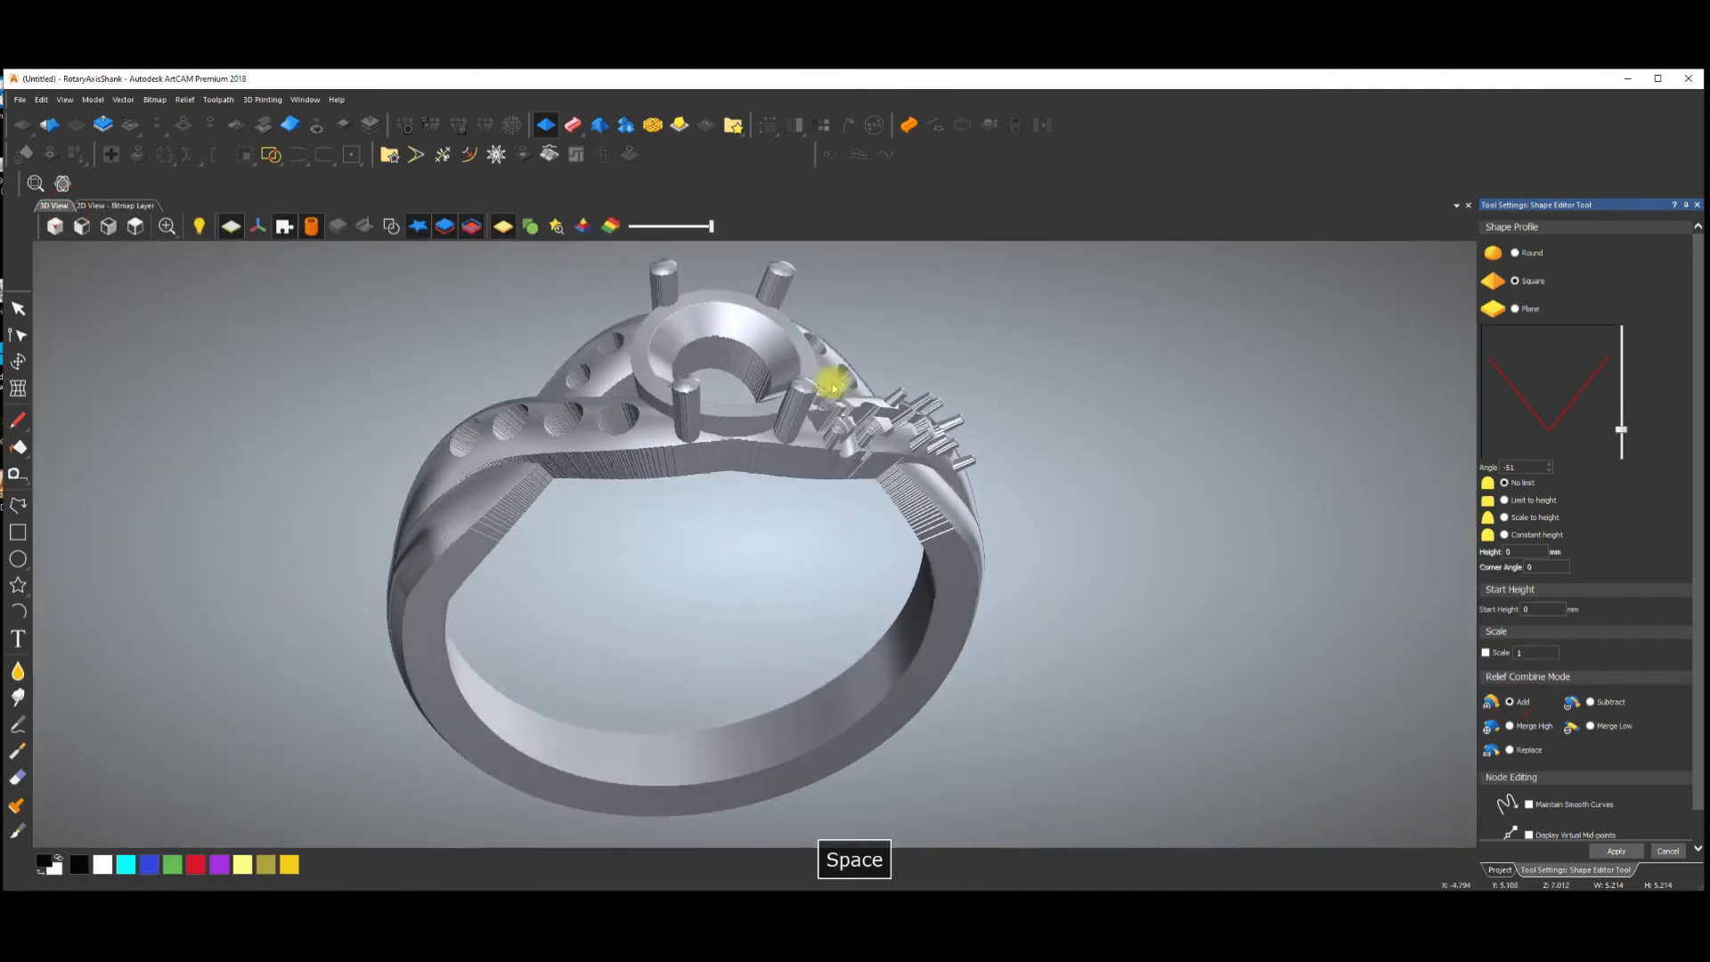
pyautogui.click(1667, 851)
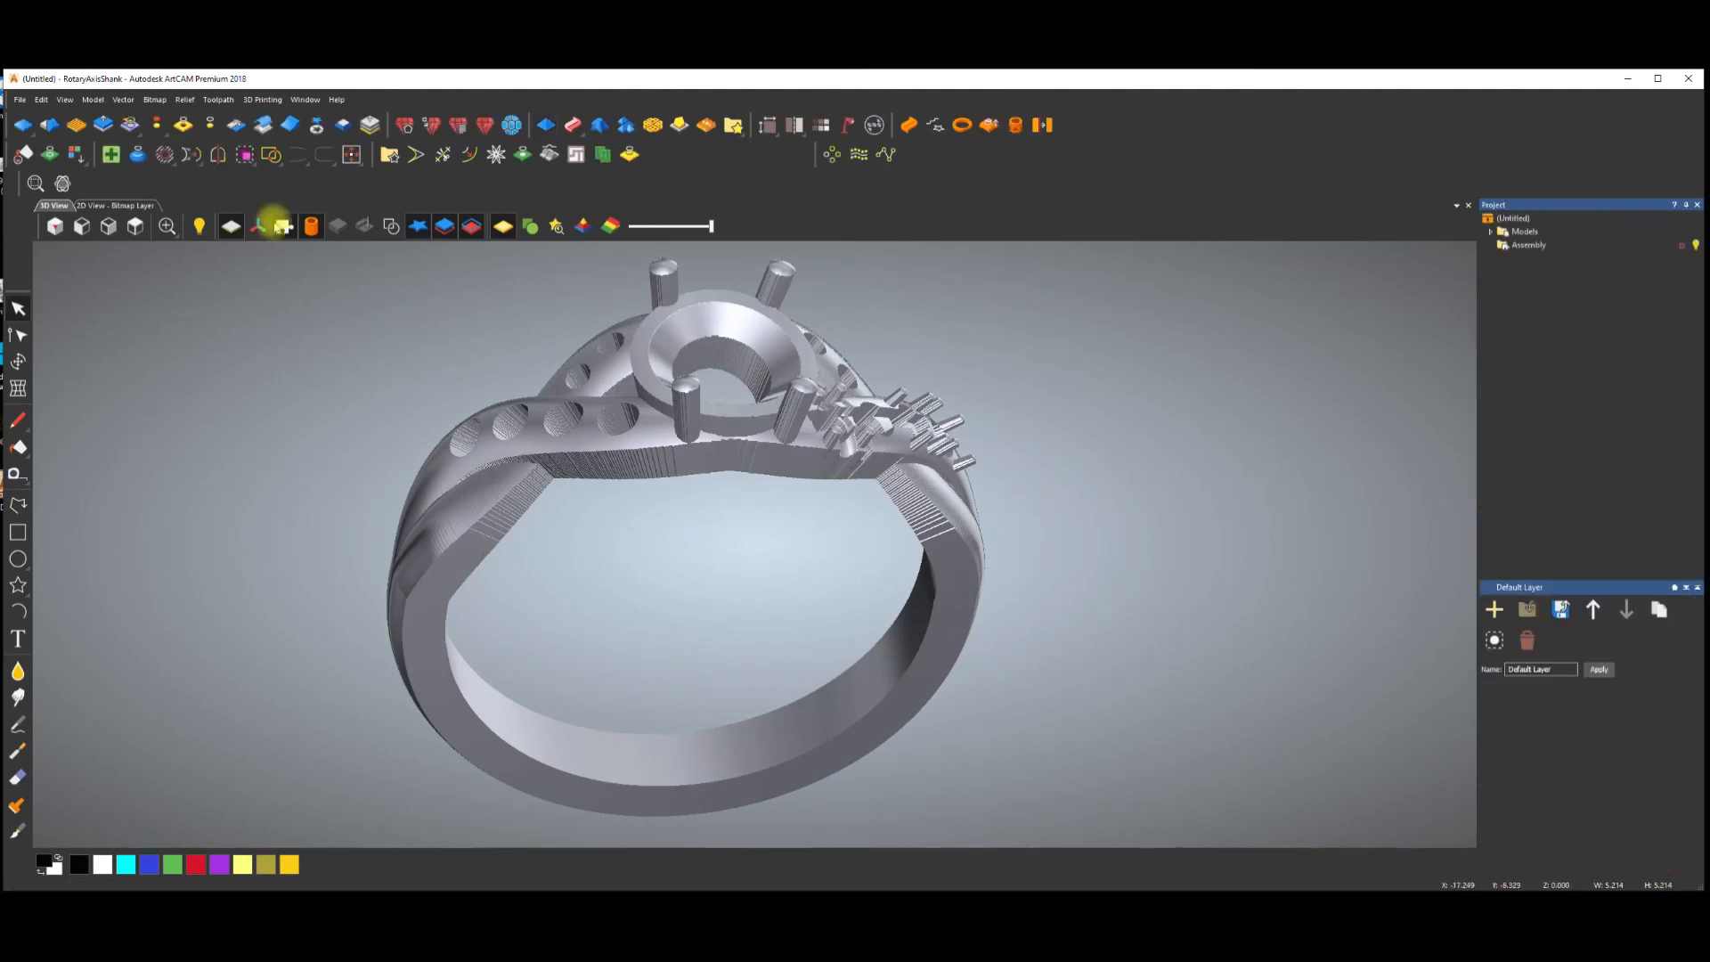
# Select the centre hole circle with the vectors displayed in the 3D view, and hide the vectors again.
pyautogui.click(389, 226)
pyautogui.click(713, 561)
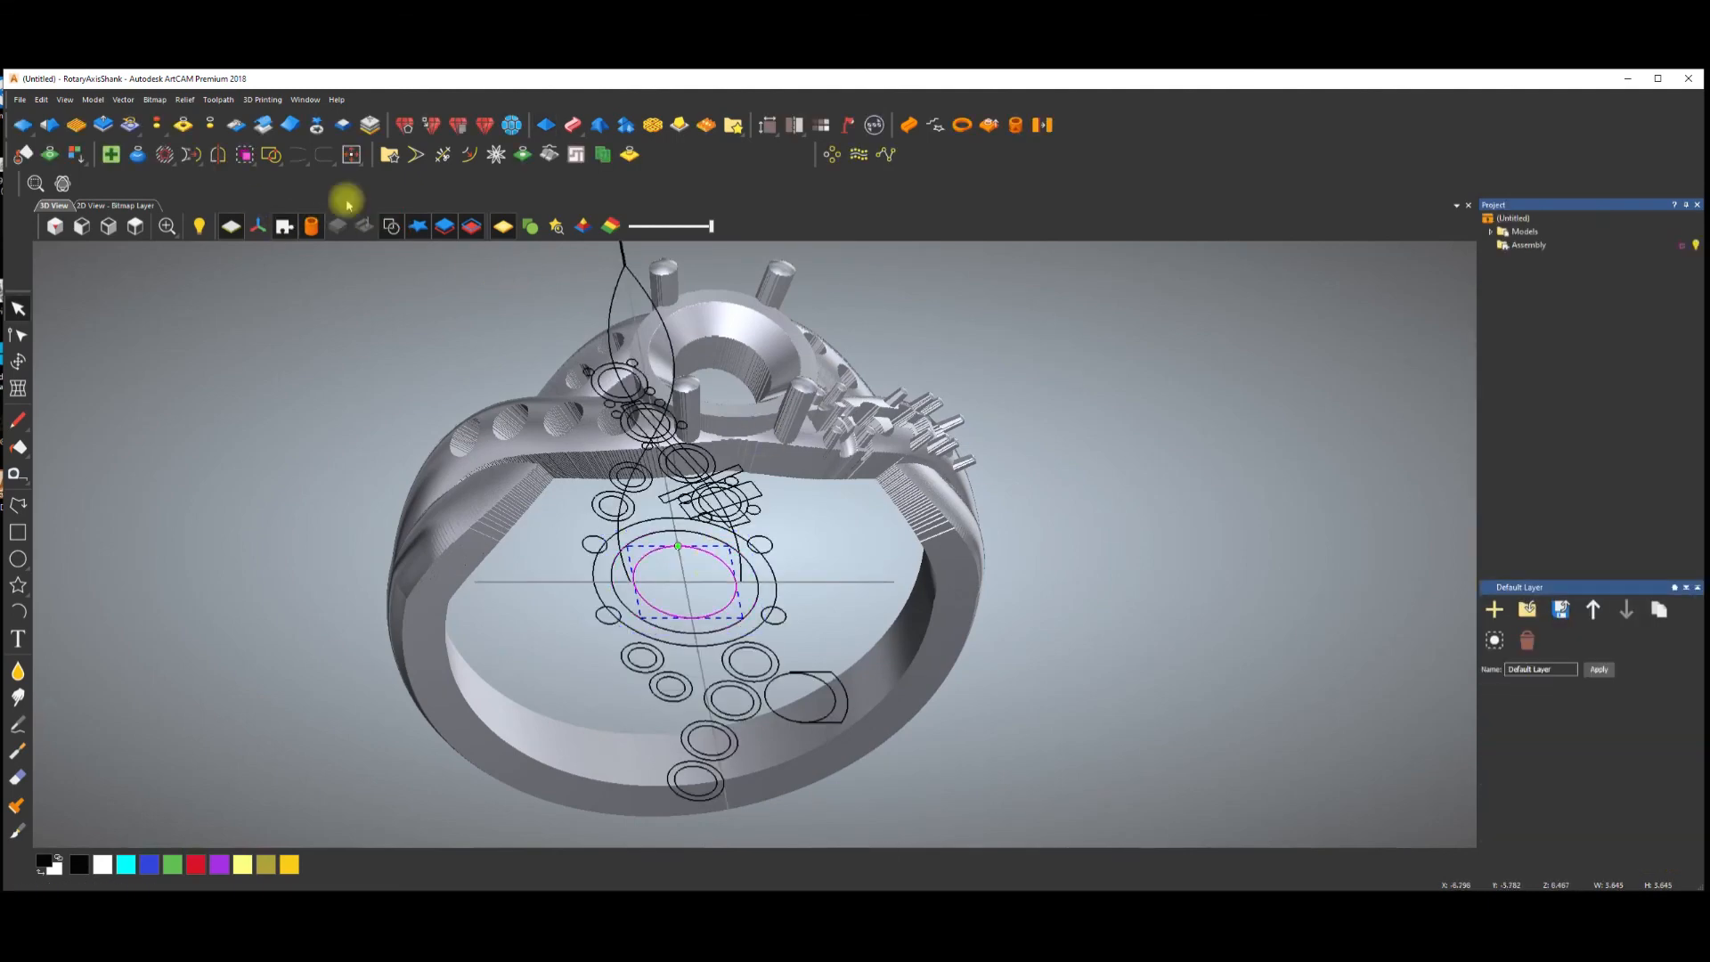
pyautogui.moveTo(774, 463); pyautogui.dragTo(790, 622)
pyautogui.press('space')
pyautogui.click(392, 226)
# Inspect the conical centre seat, the prongs and the stone holes from above, from the side and at an angle.
pyautogui.moveTo(774, 535); pyautogui.dragTo(36, 450)
pyautogui.press('space')
pyautogui.scroll(2, 913, 410)
pyautogui.scroll(-3, 895, 429)
pyautogui.moveTo(947, 439); pyautogui.dragTo(325, 448)
pyautogui.moveTo(748, 528); pyautogui.dragTo(405, 527)
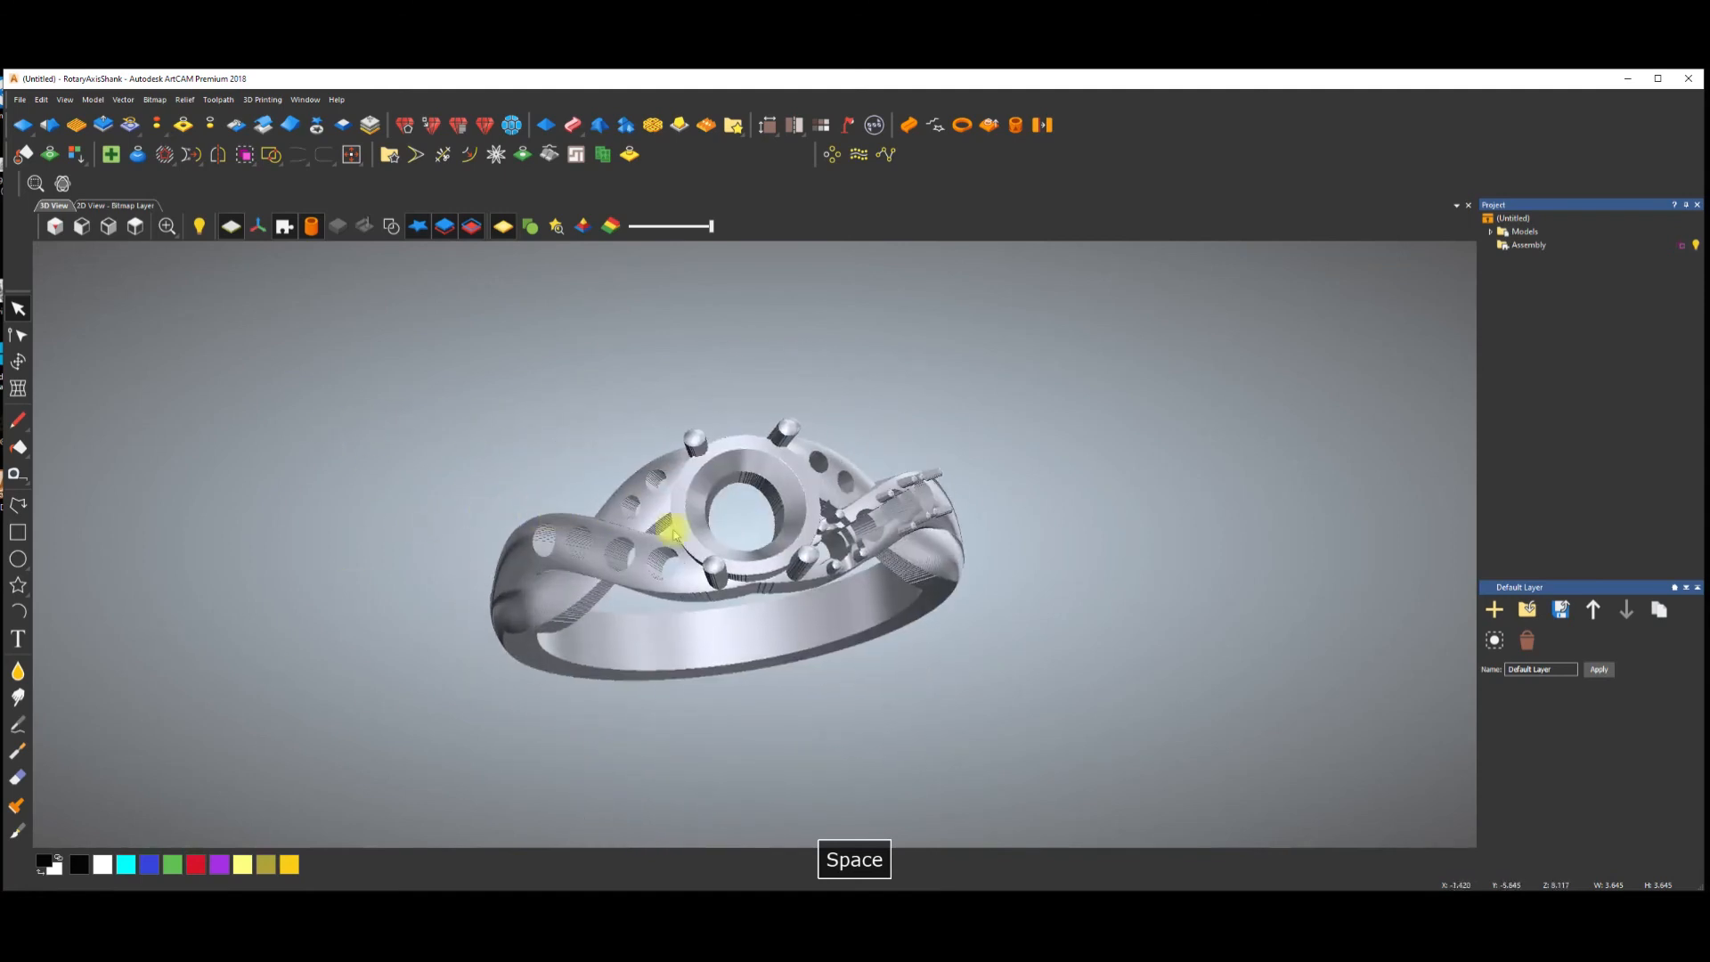
pyautogui.scroll(3, 804, 598)
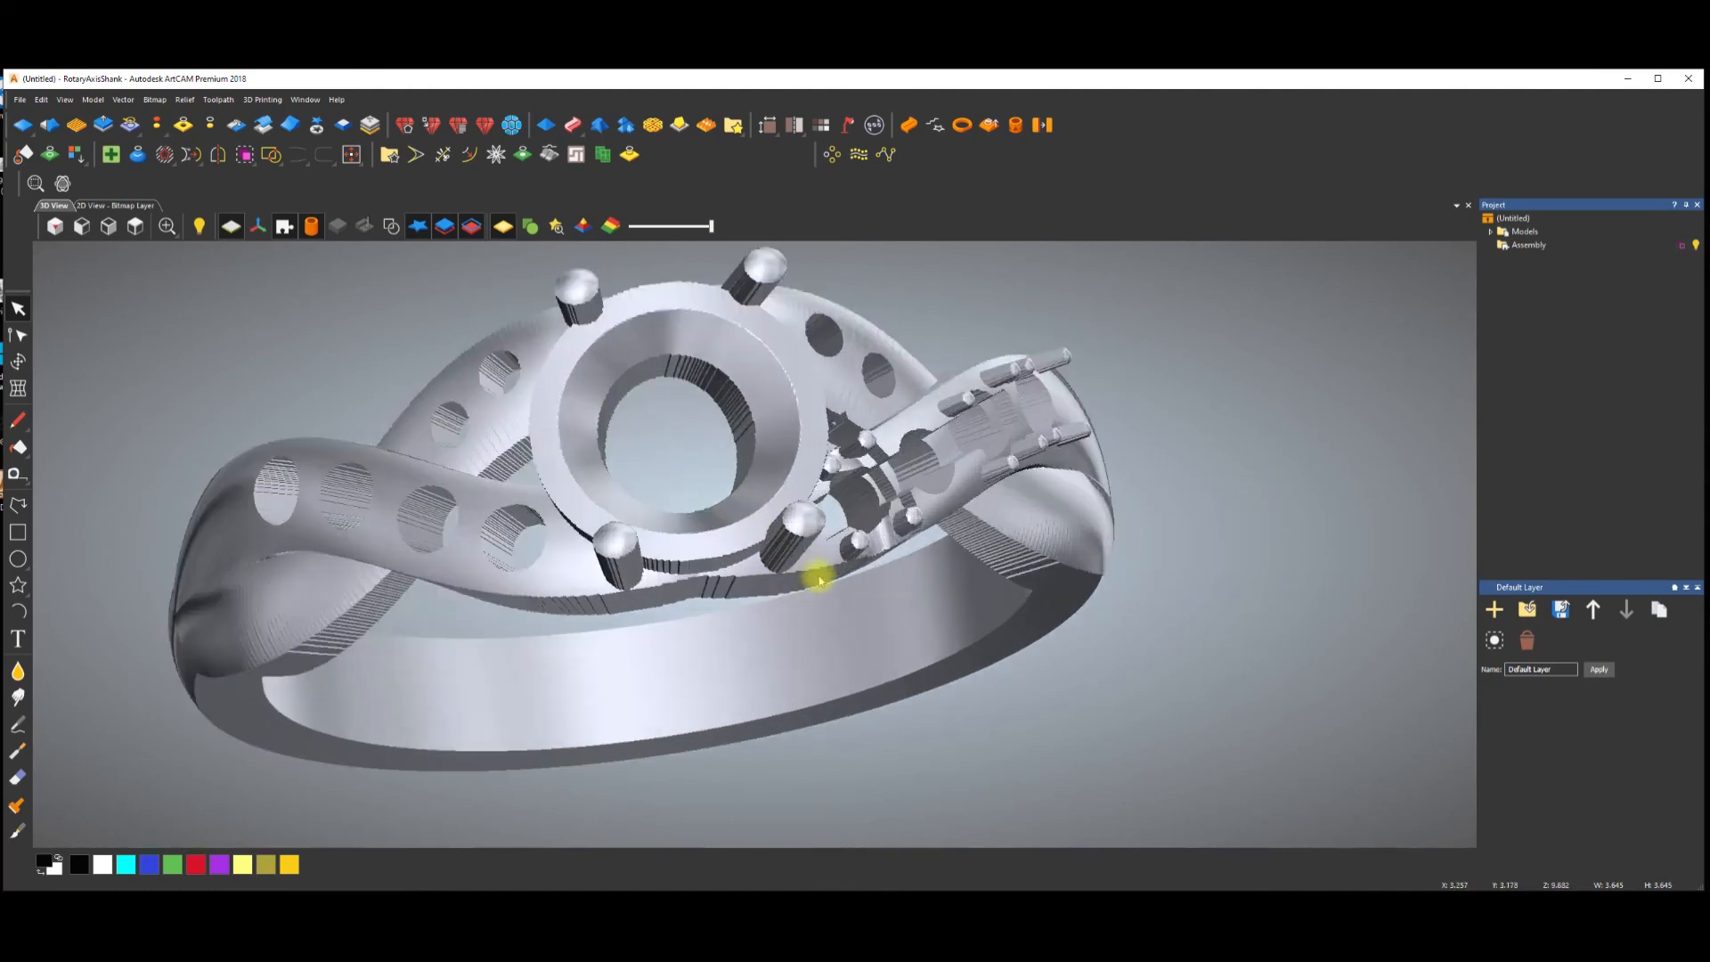
pyautogui.scroll(-3, 813, 561)
pyautogui.scroll(3, 672, 583)
pyautogui.scroll(-2, 706, 565)
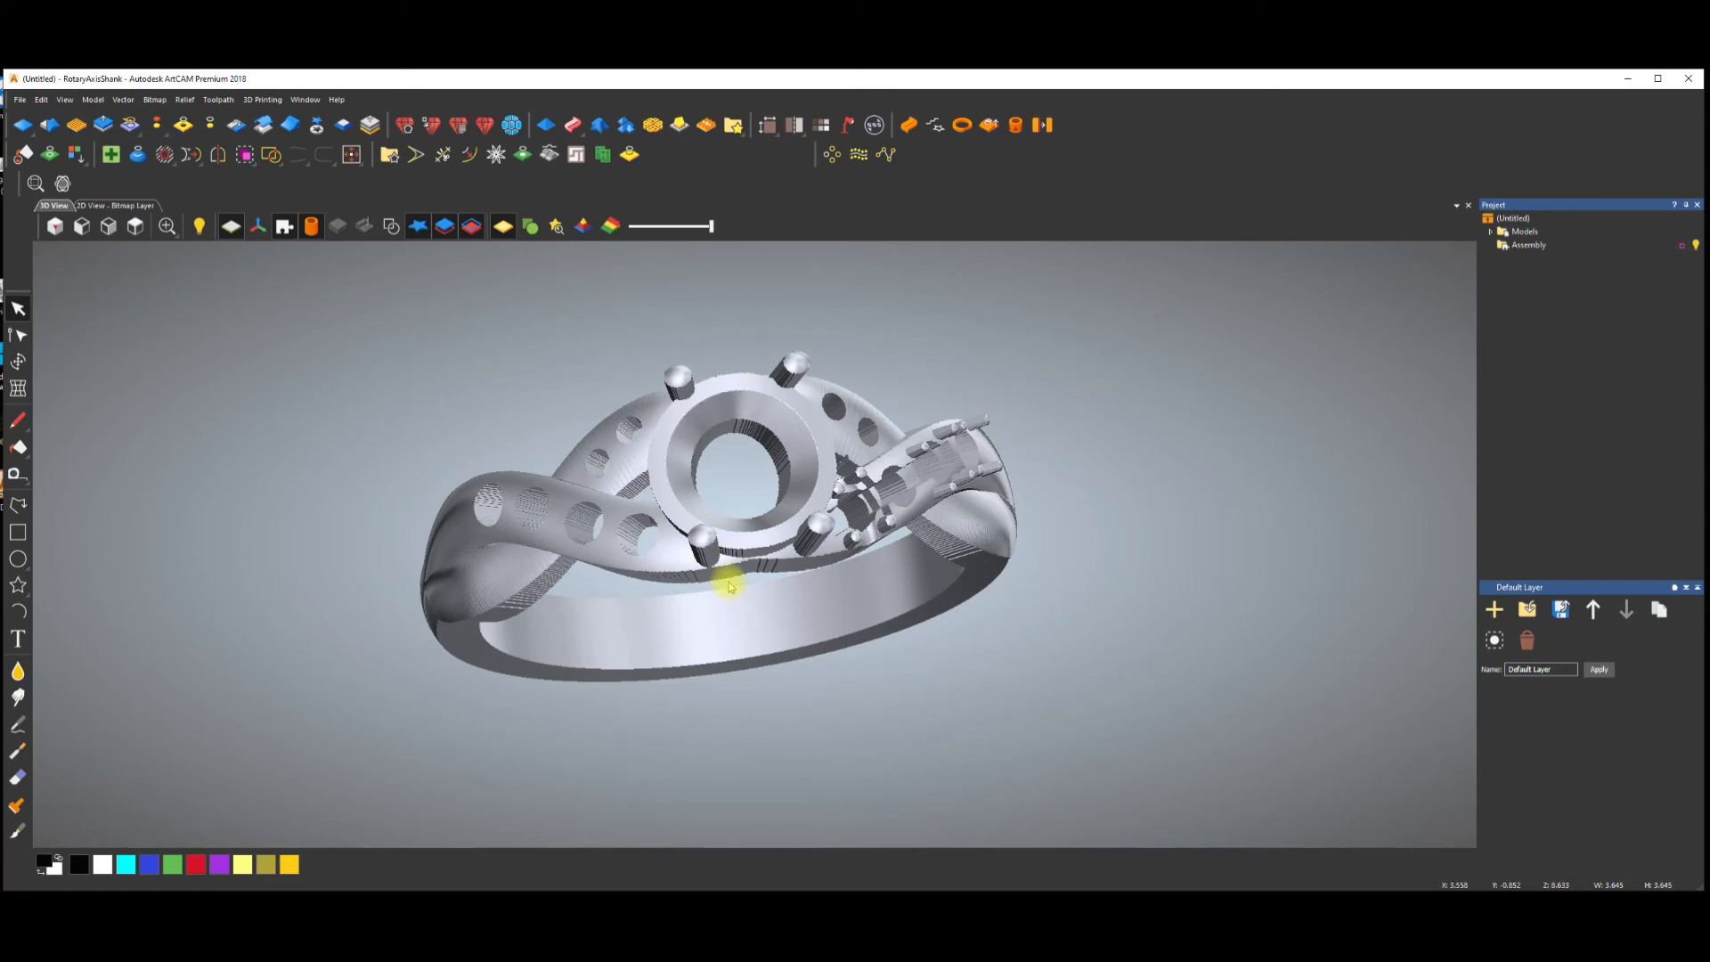
pyautogui.scroll(3, 725, 579)
pyautogui.scroll(-4, 763, 611)
pyautogui.press('space')
pyautogui.moveTo(679, 585); pyautogui.dragTo(728, 377)
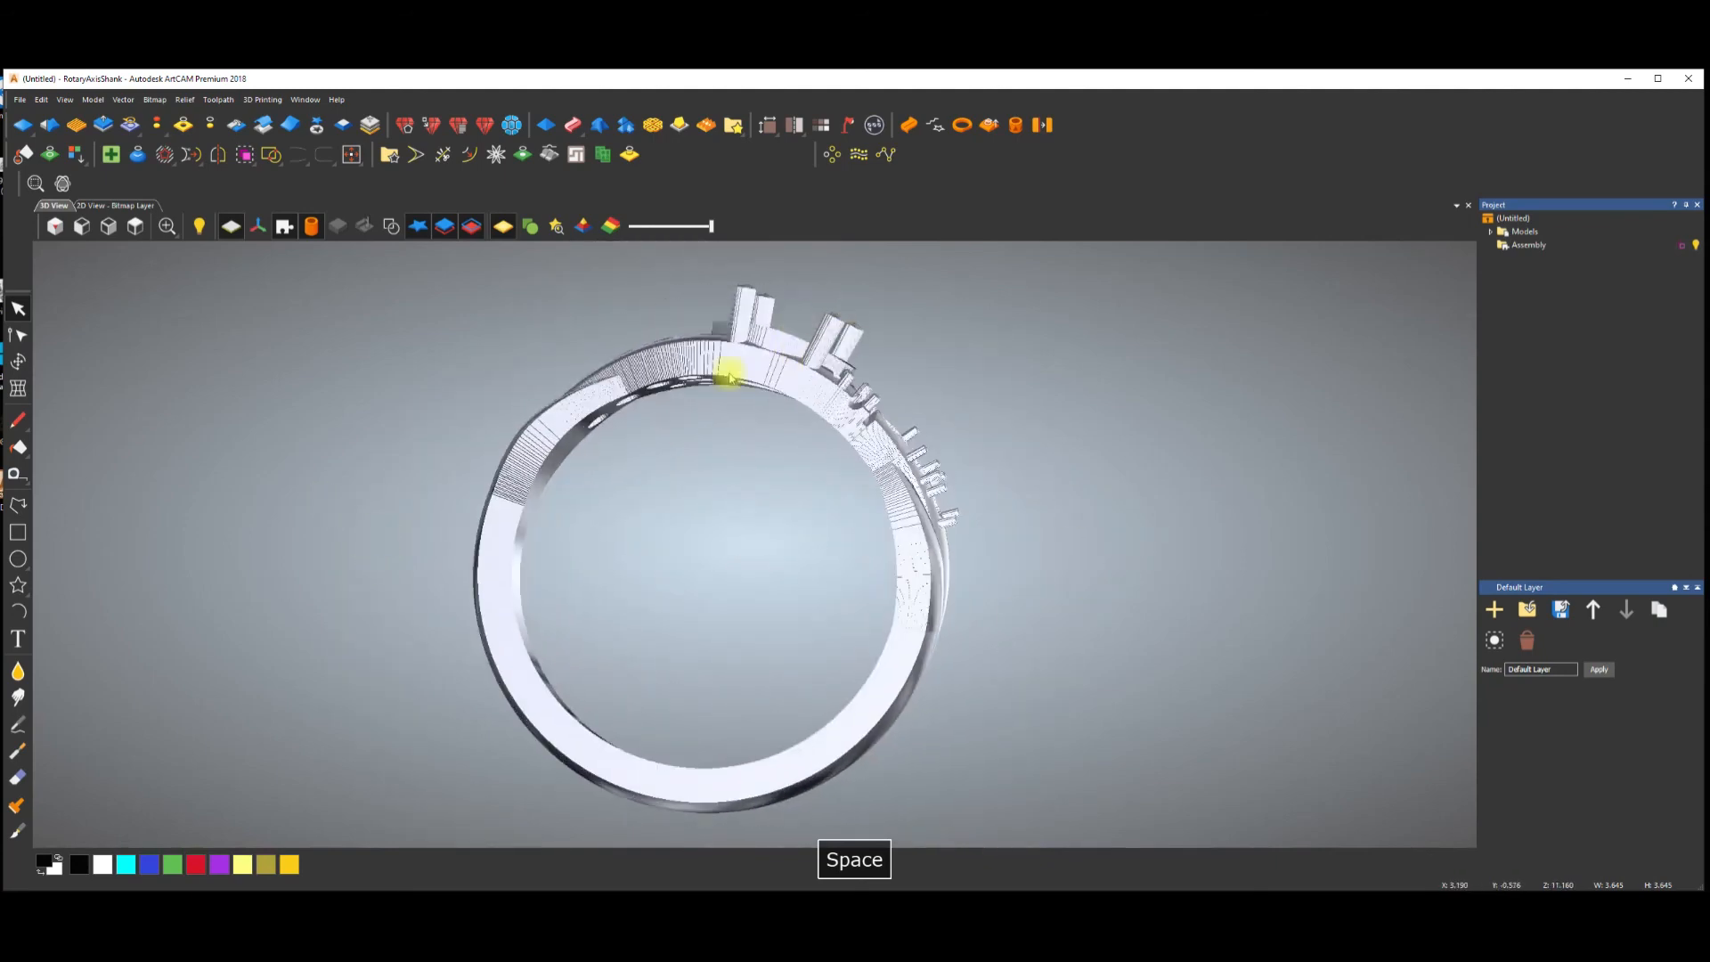
pyautogui.moveTo(699, 259); pyautogui.dragTo(881, 385)
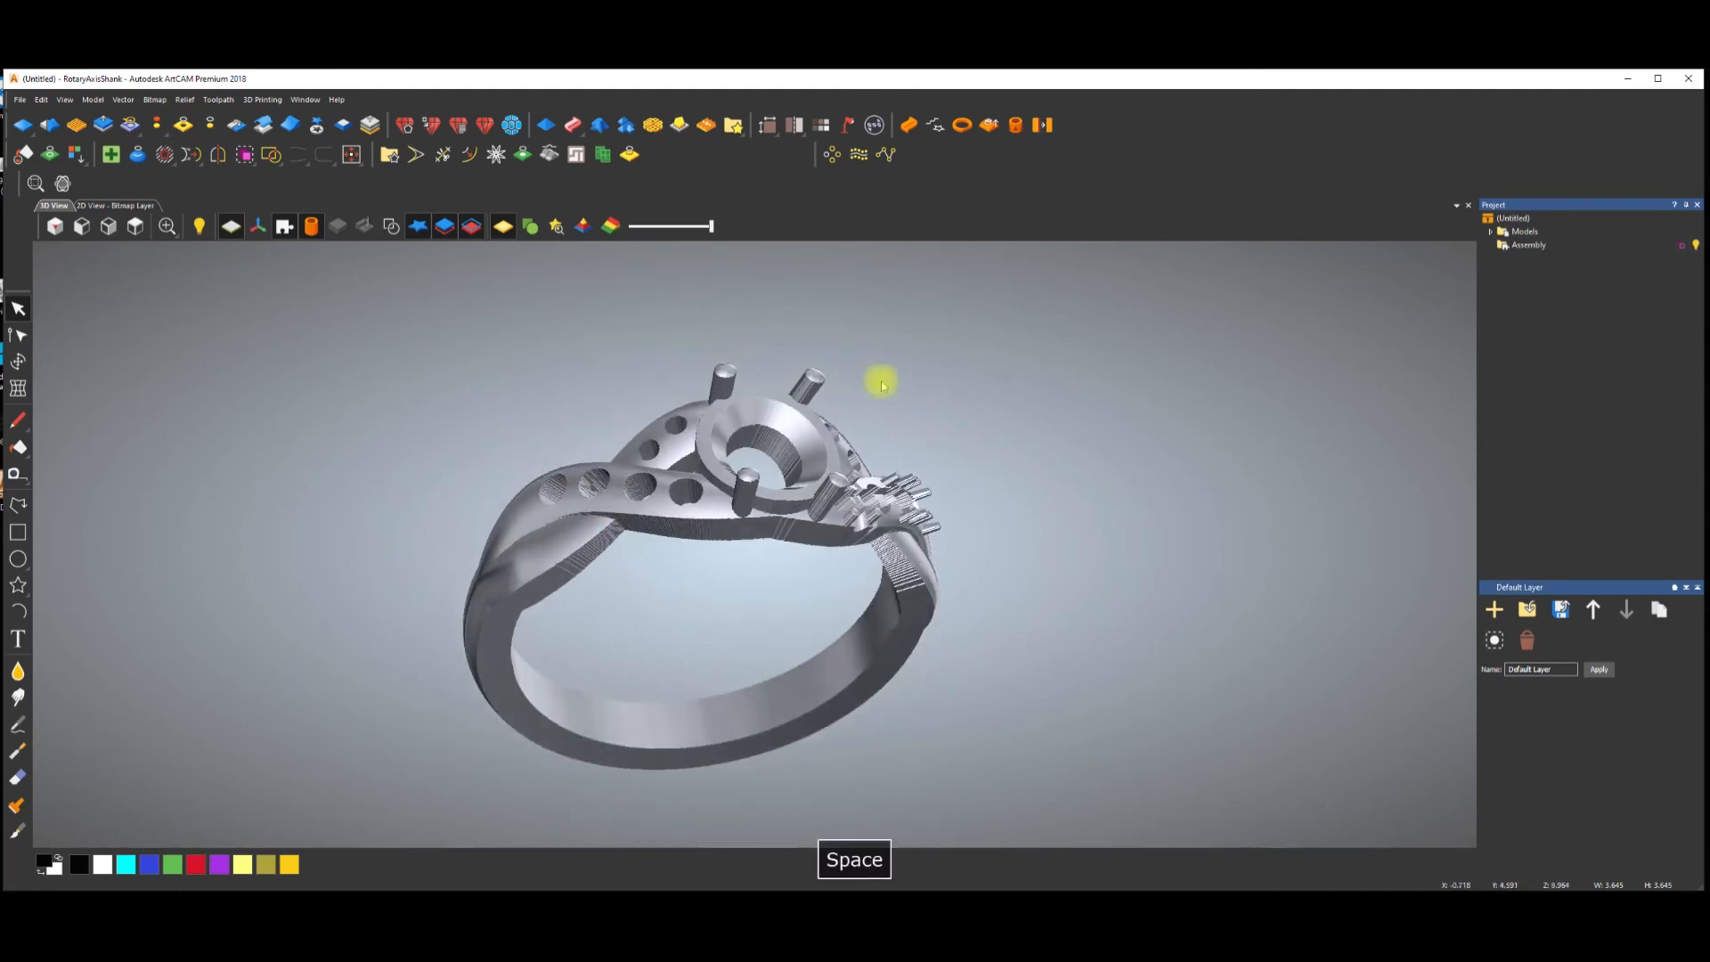
pyautogui.scroll(2, 768, 565)
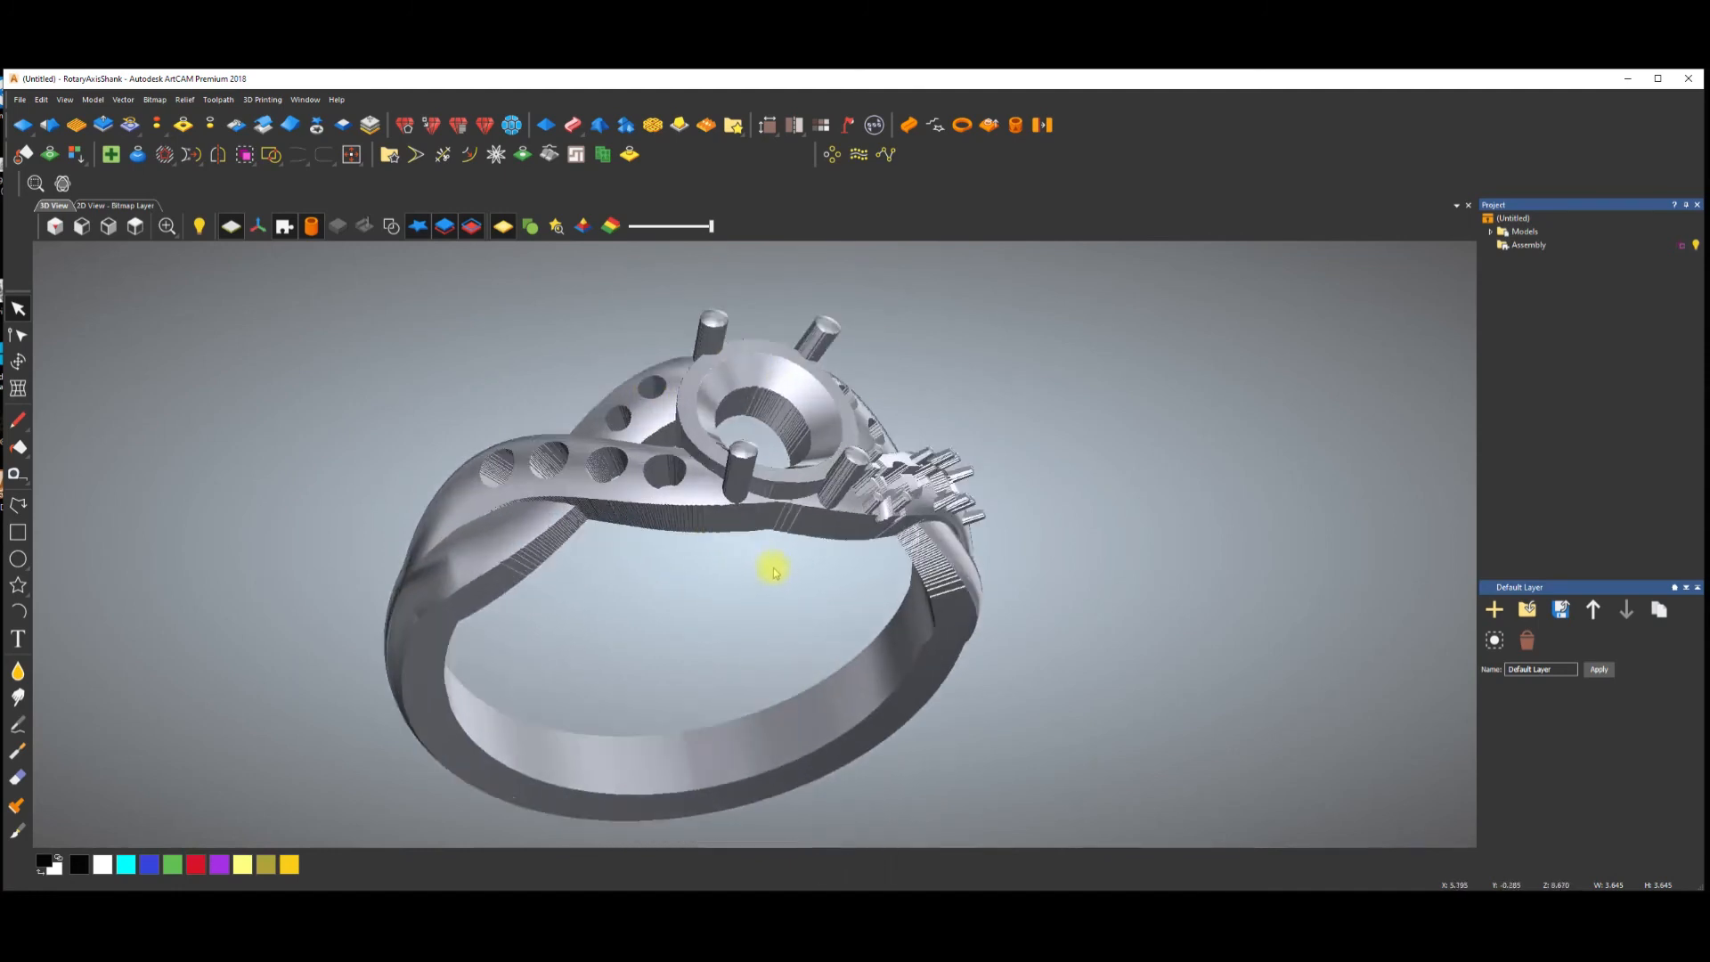
pyautogui.scroll(-3, 782, 567)
pyautogui.scroll(2, 782, 619)
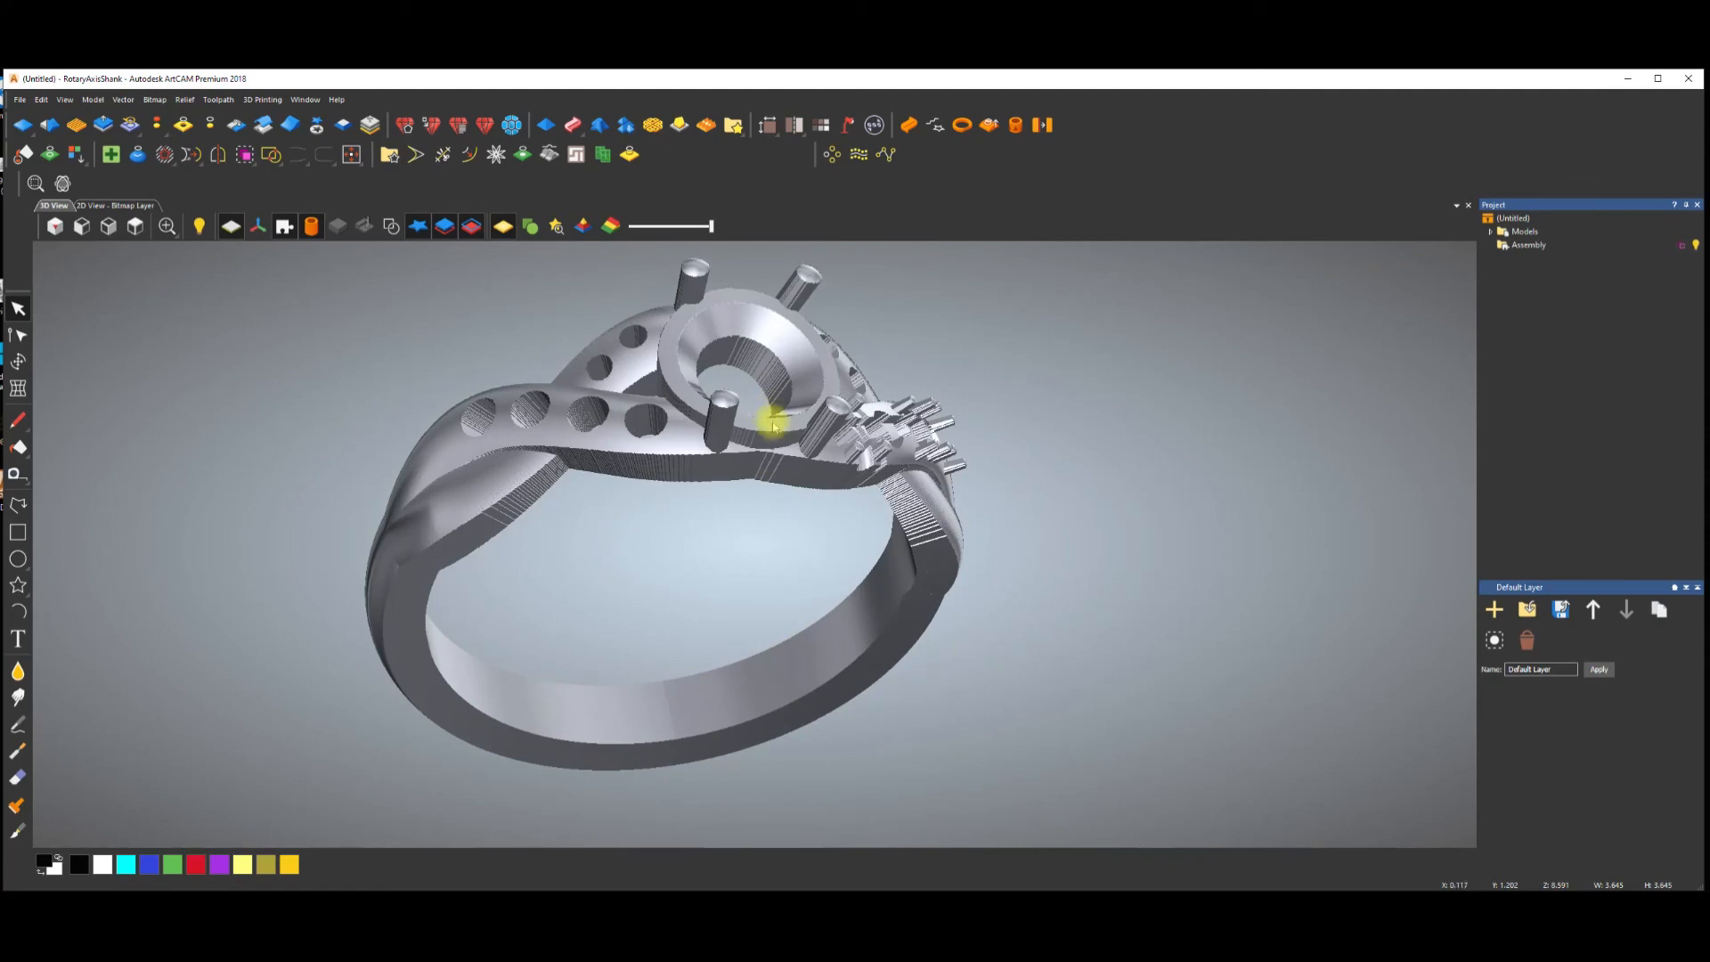
pyautogui.moveTo(767, 450); pyautogui.dragTo(858, 512)
pyautogui.press('space')
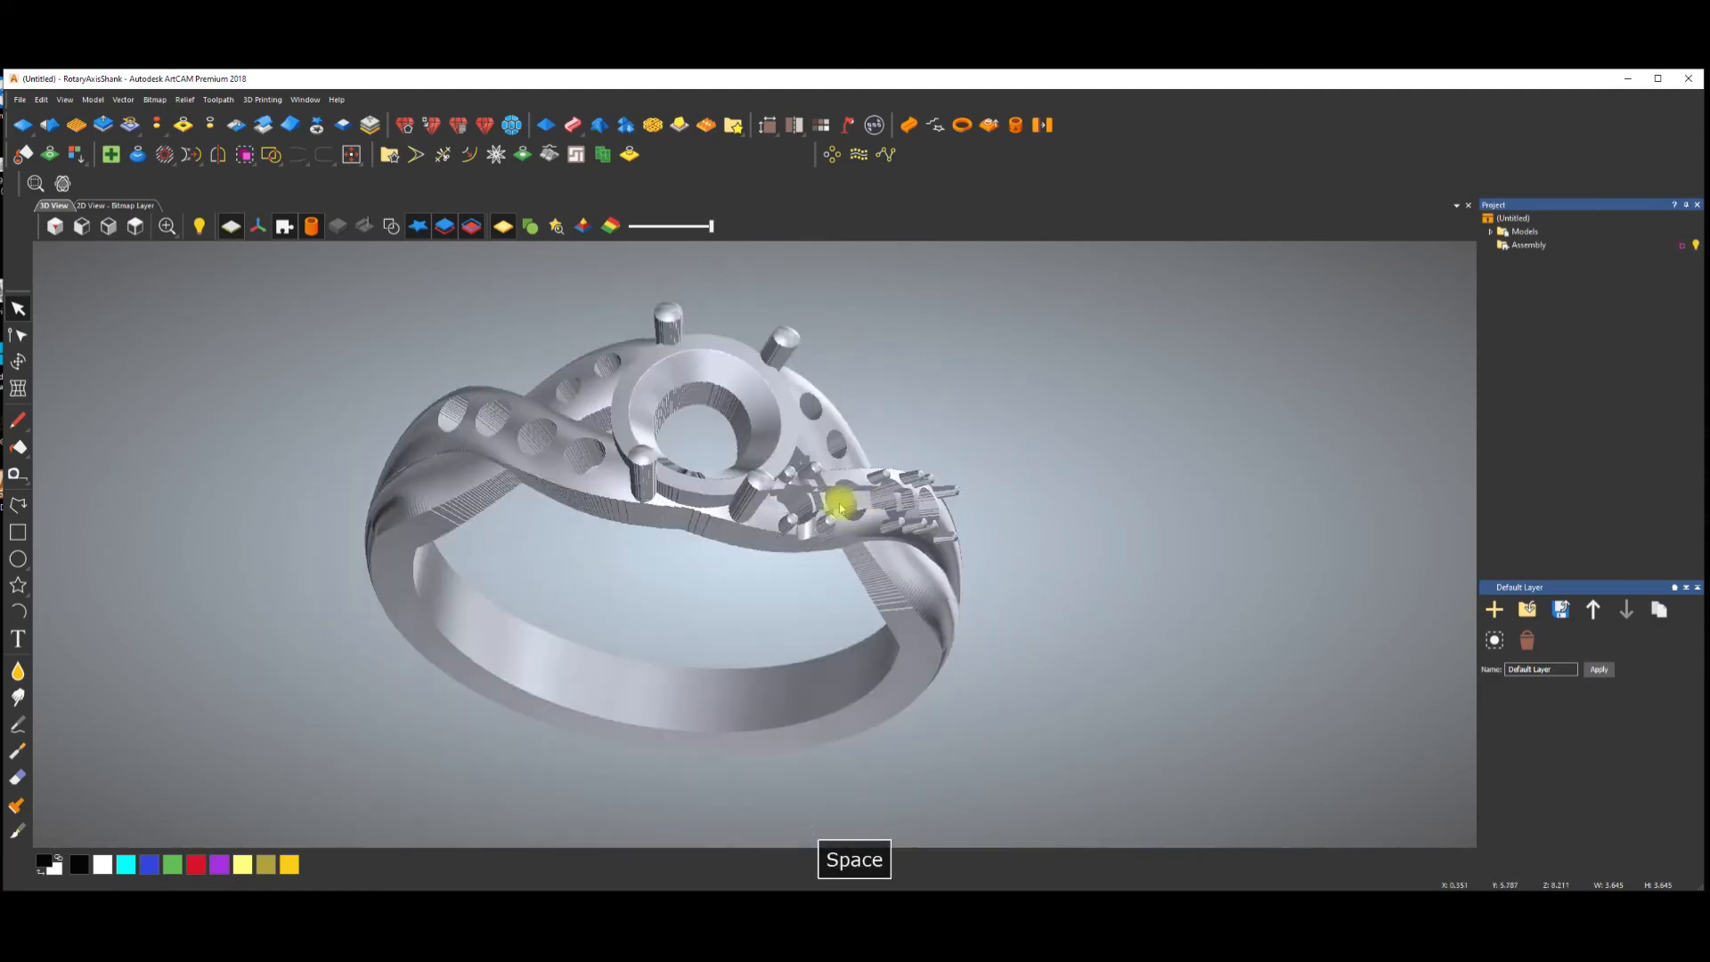